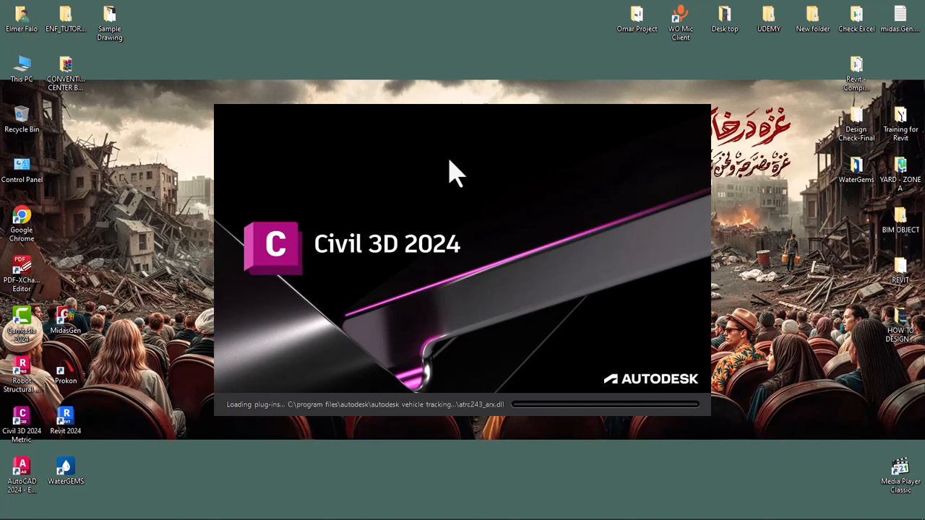
- Open the drawing "5. Design of Open Channel using Civil 3D" from the HOW TO DESIGN OF ROAD folder
mouse_move(833, 512)
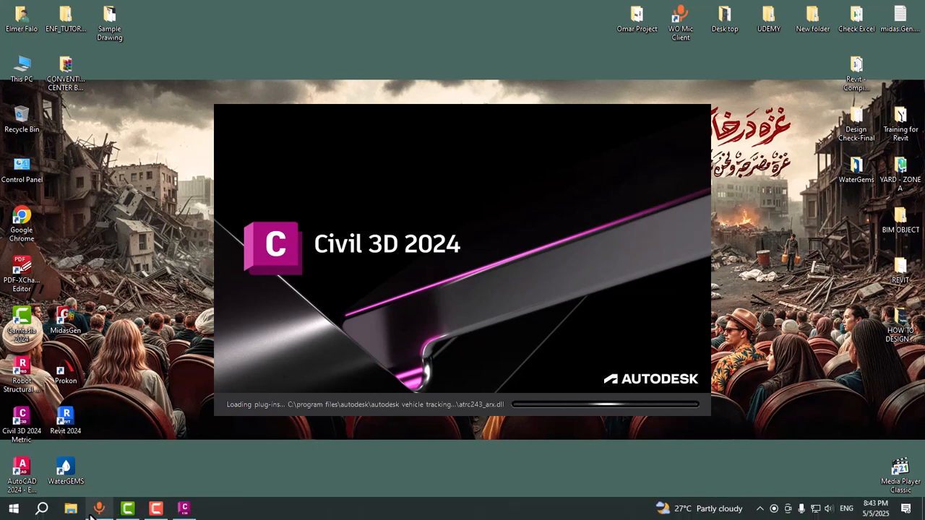
mouse_move(100, 513)
mouse_move(185, 510)
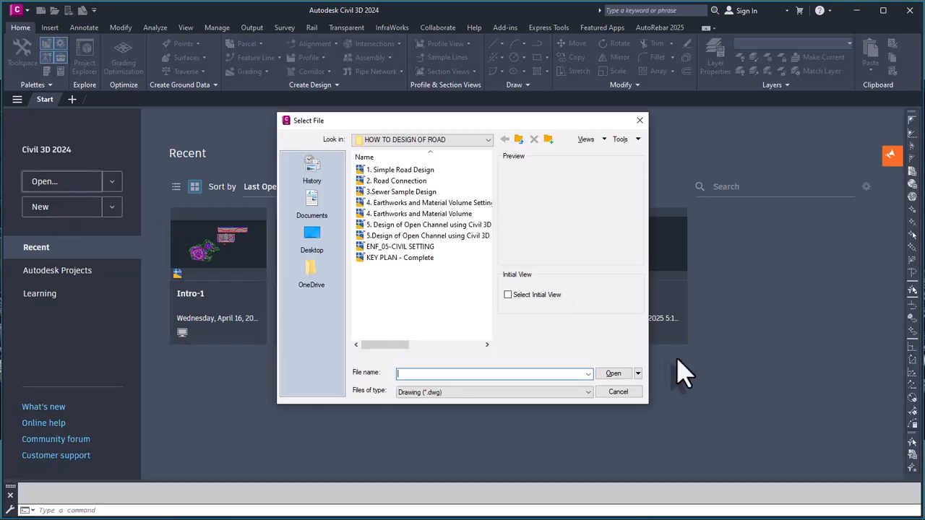
click(412, 237)
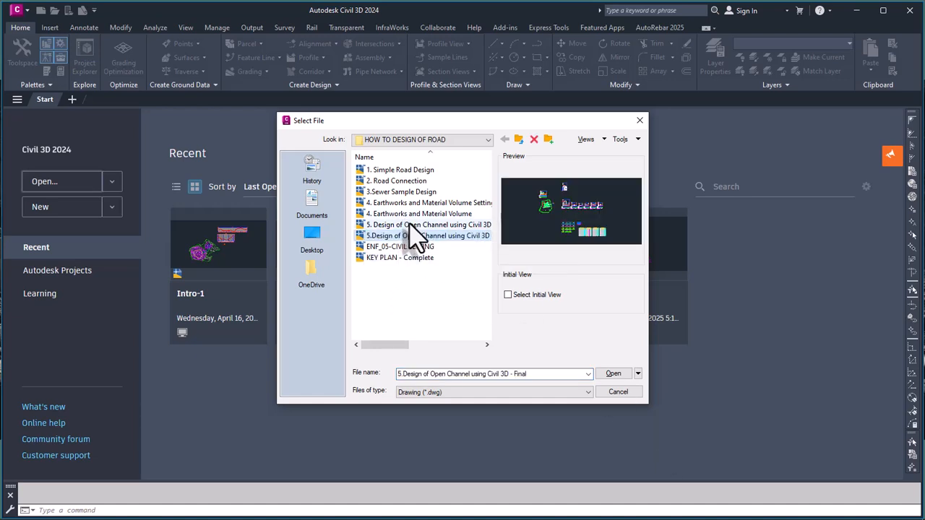
click(410, 224)
click(614, 374)
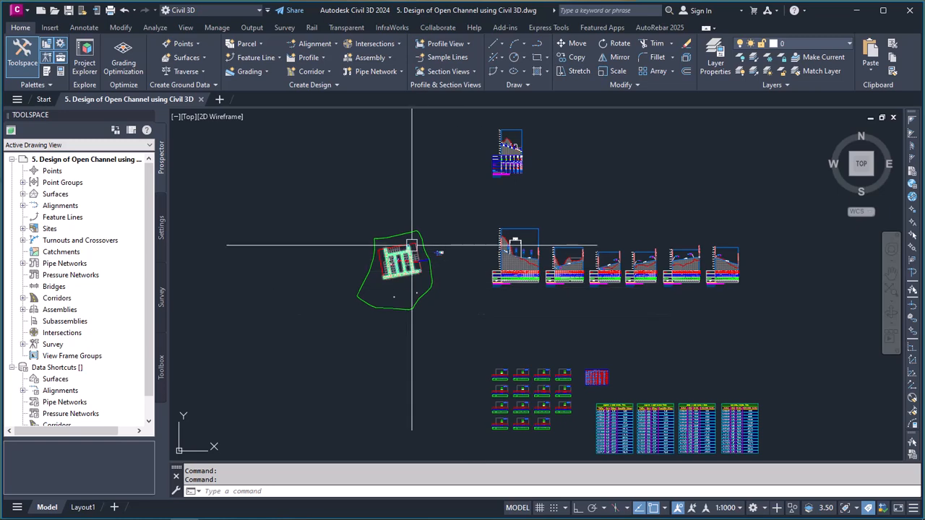
- Examine the site plan and the open channel route starting at manhole structure (15) and crossing the roads
scroll(371, 281, up, 8)
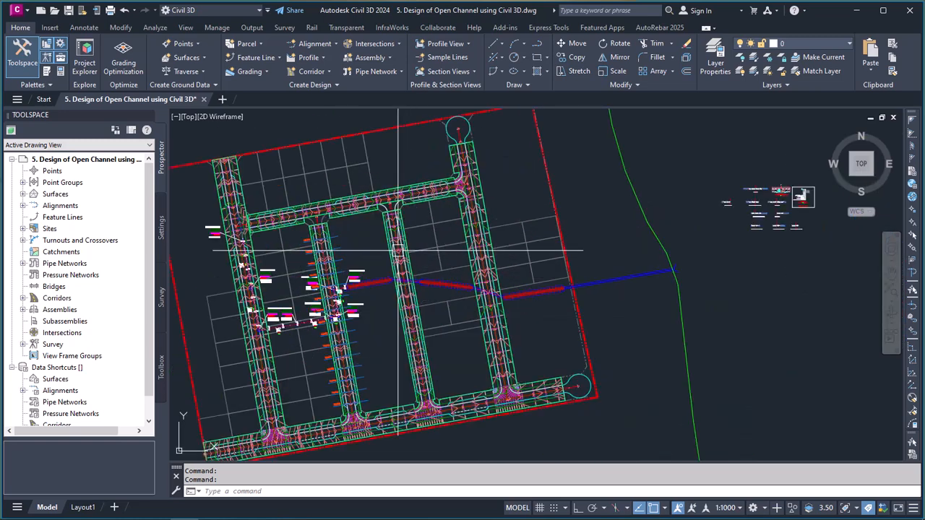
scroll(370, 280, up, 5)
scroll(372, 282, down, 5)
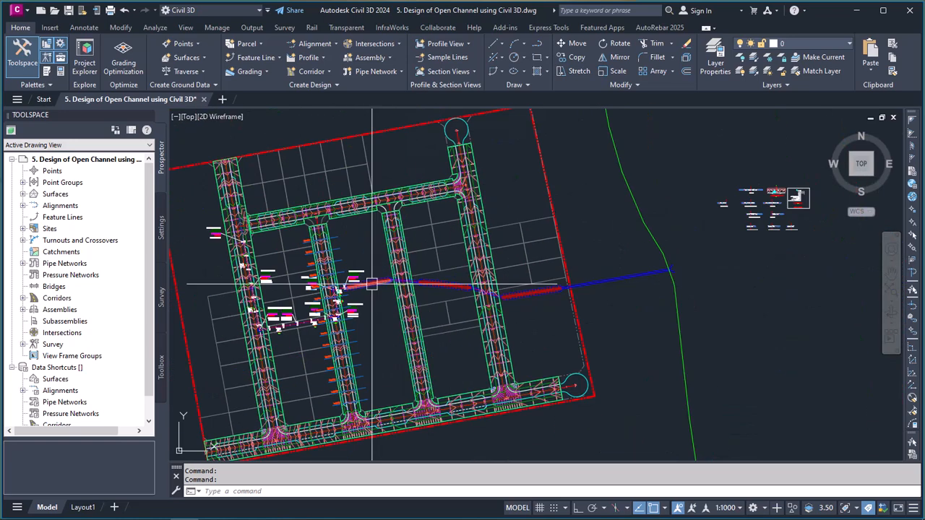
scroll(355, 280, up, 3)
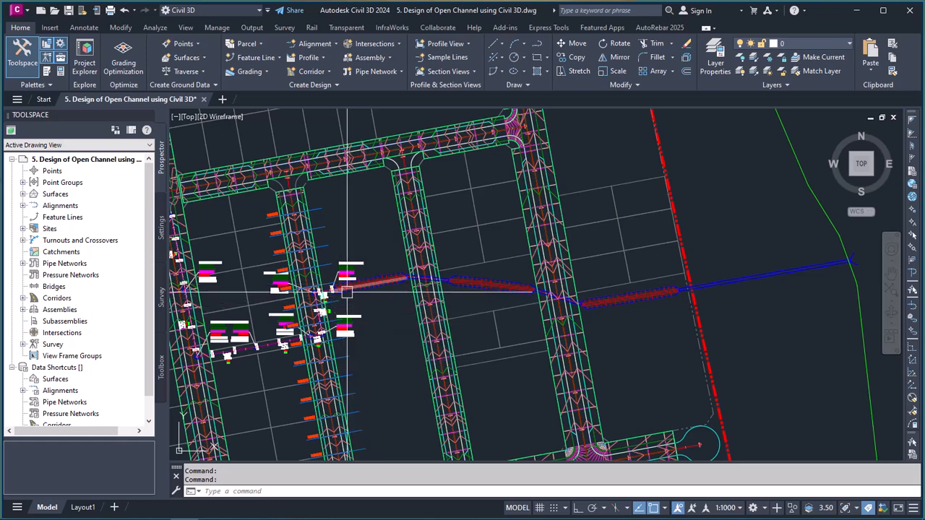
scroll(343, 290, up, 3)
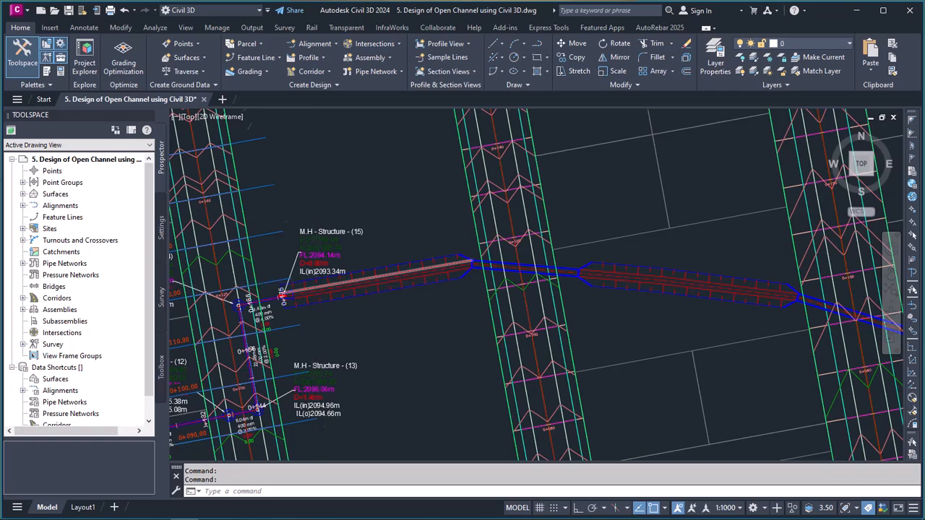
scroll(330, 282, up, 1)
scroll(324, 284, down, 2)
scroll(318, 287, up, 2)
scroll(309, 288, down, 1)
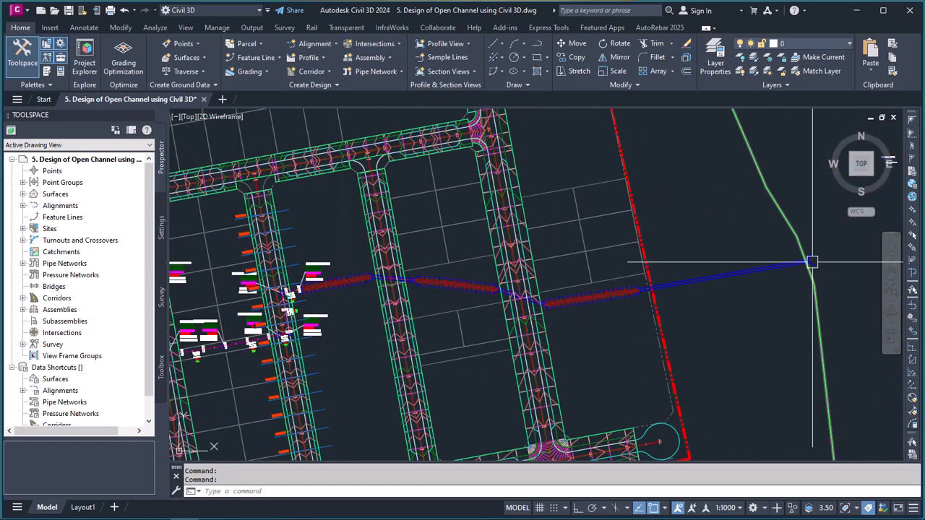
- Examine the channel's outlet at the green boundary line and its course back to the manhole structures
scroll(815, 260, up, 5)
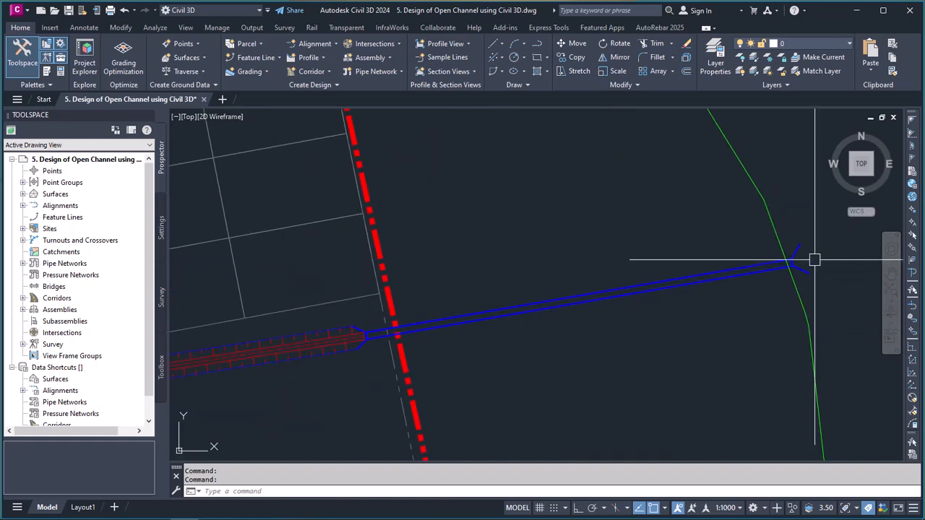
scroll(772, 267, down, 5)
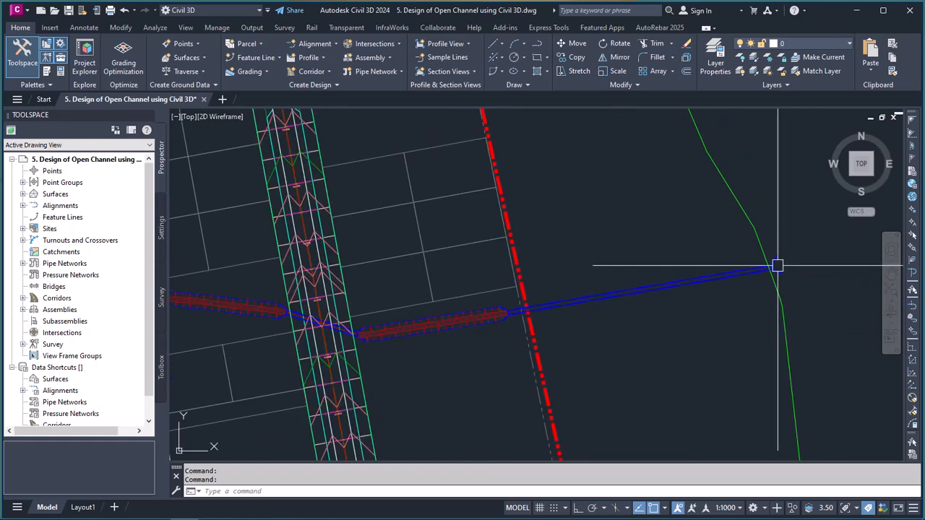
scroll(784, 265, down, 5)
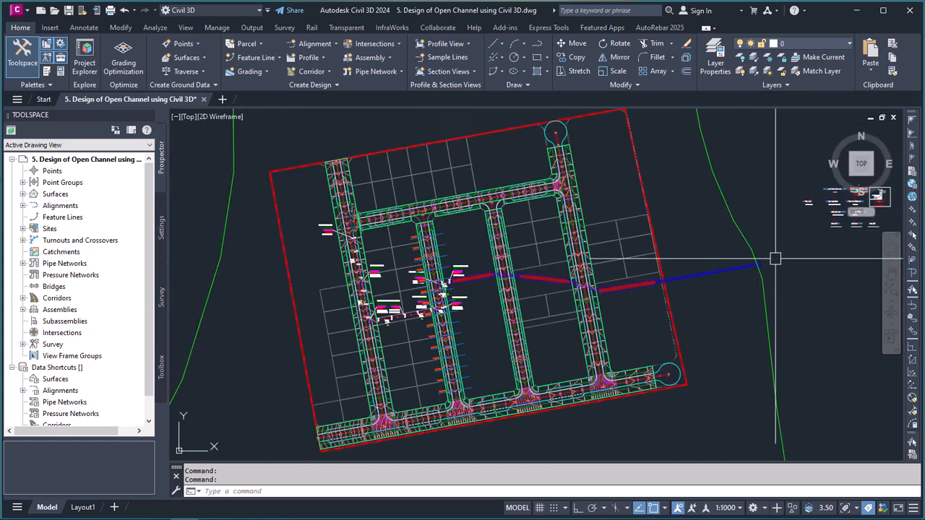
scroll(775, 281, up, 2)
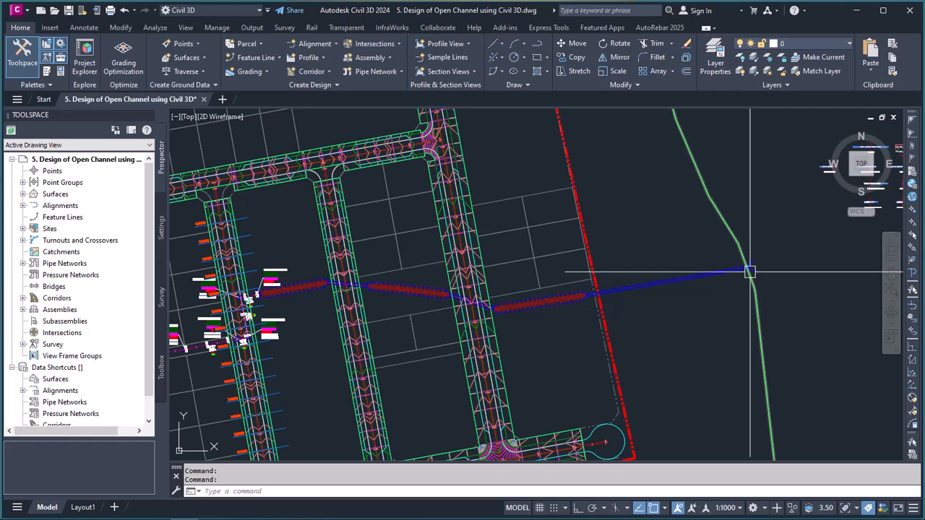
scroll(737, 271, down, 6)
scroll(741, 265, up, 8)
scroll(742, 239, down, 3)
scroll(743, 239, up, 5)
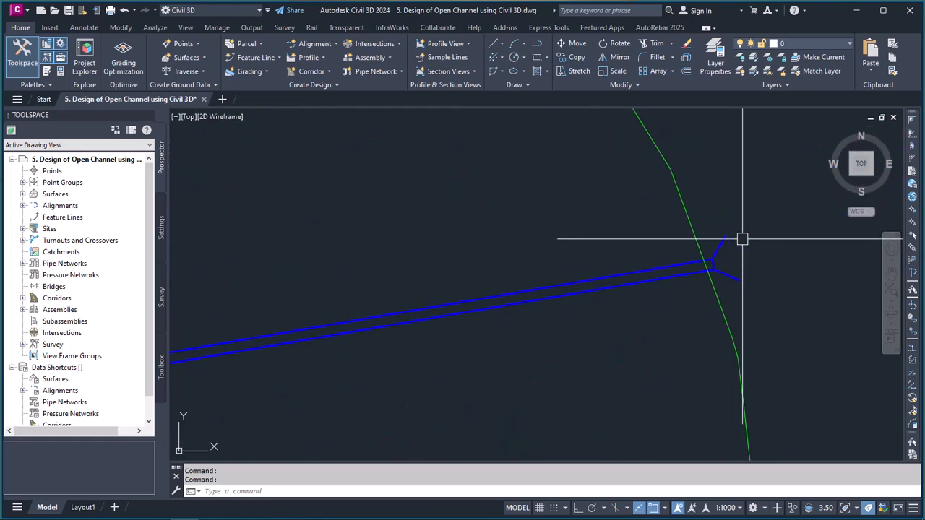
scroll(743, 239, down, 6)
scroll(743, 254, up, 5)
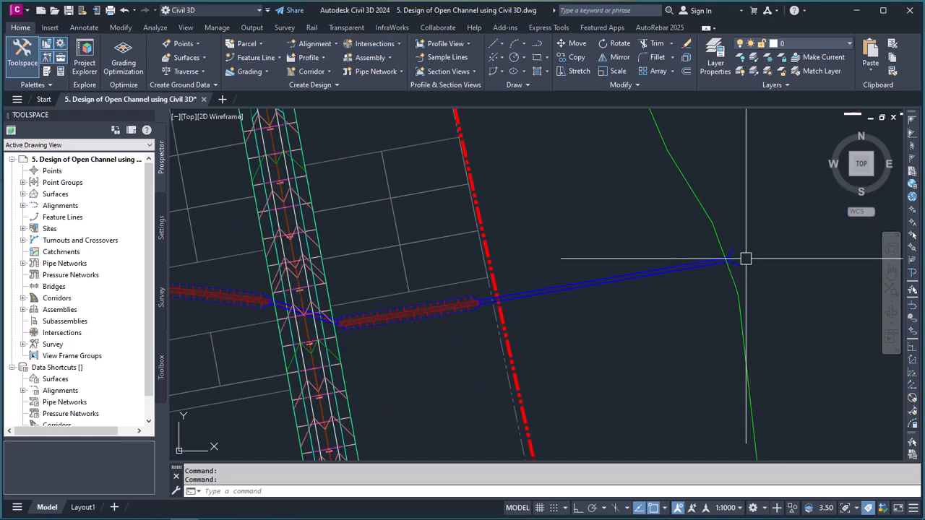
scroll(740, 263, down, 6)
scroll(740, 264, up, 5)
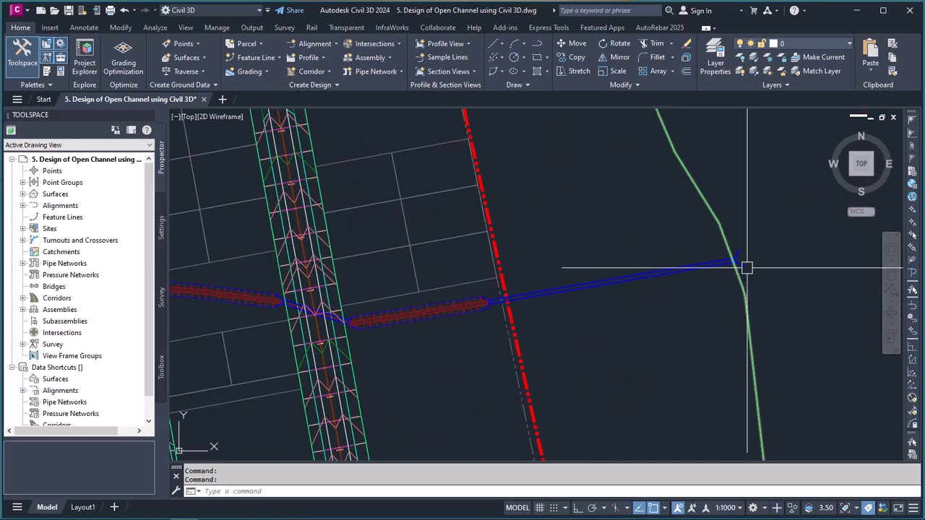
scroll(739, 264, down, 2)
scroll(284, 276, up, 6)
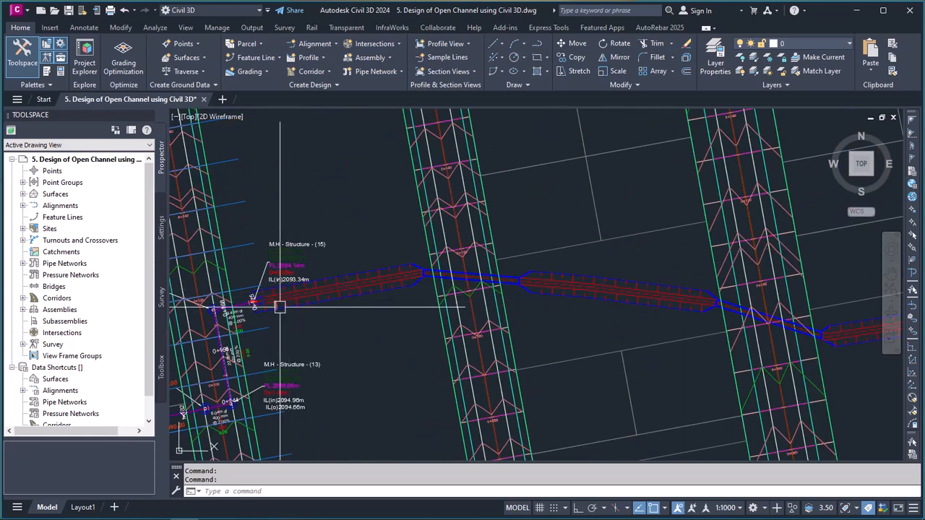
- Add an aligned dimension across the channel bed, between the two red bed lines east of manhole structure (15)
scroll(415, 269, down, 4)
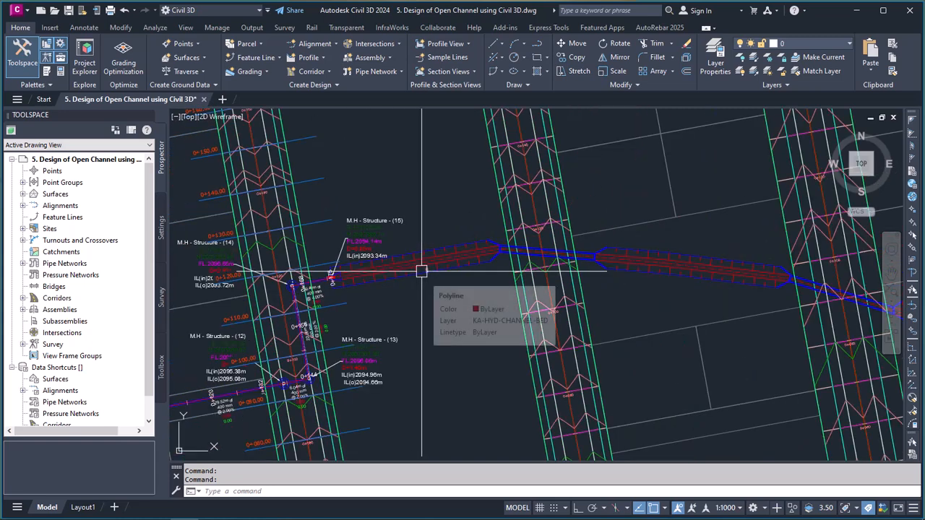
scroll(413, 275, up, 3)
scroll(411, 267, up, 4)
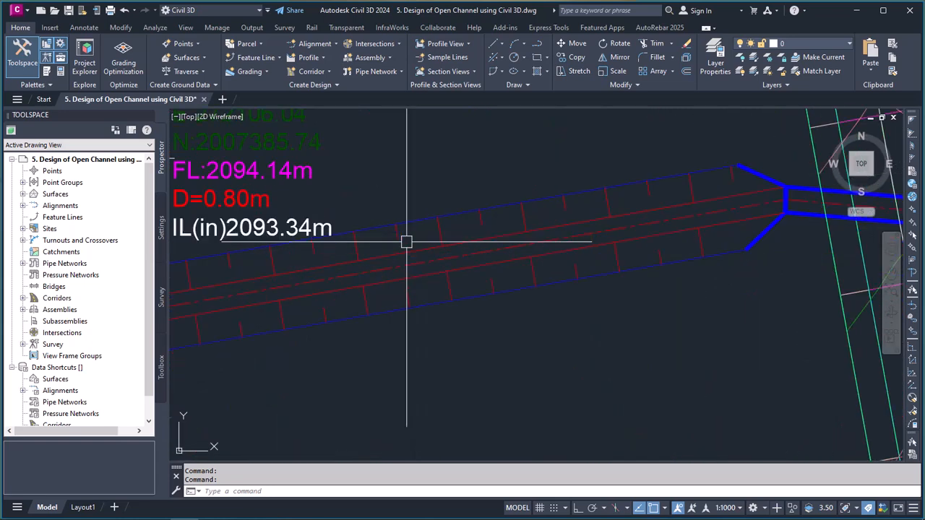
text(da)
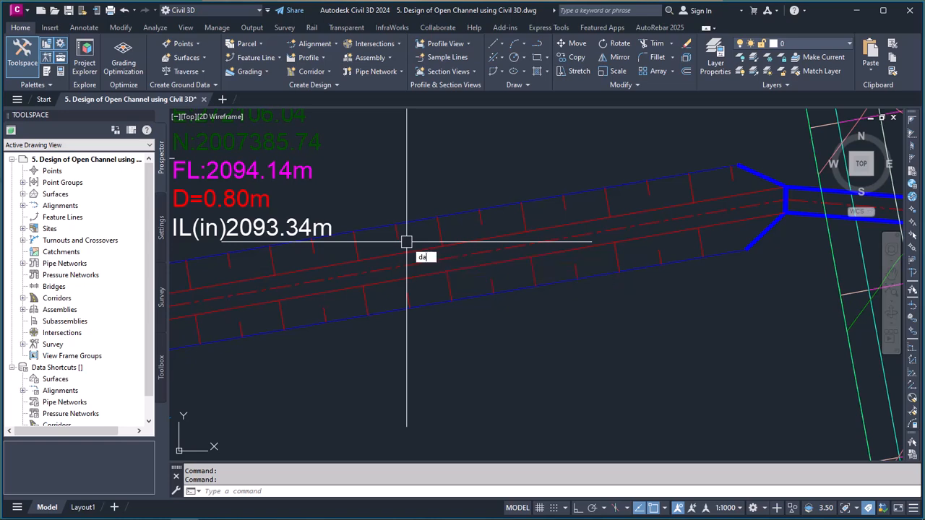
text(l)
key(Return)
scroll(394, 238, up, 4)
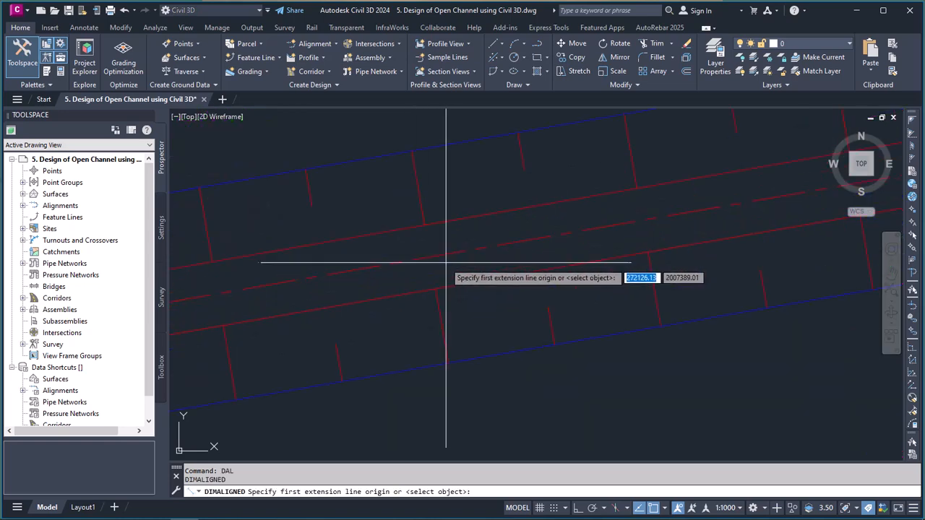
click(392, 232)
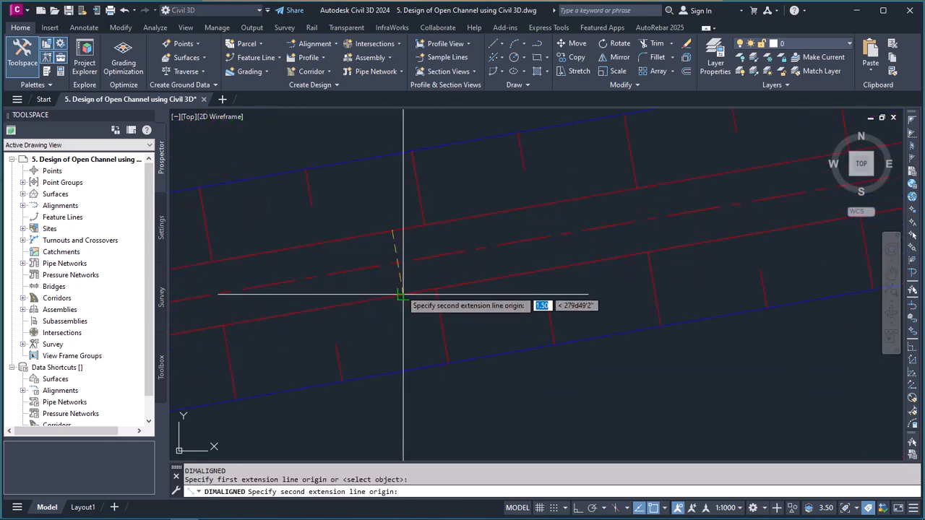
click(402, 295)
click(399, 258)
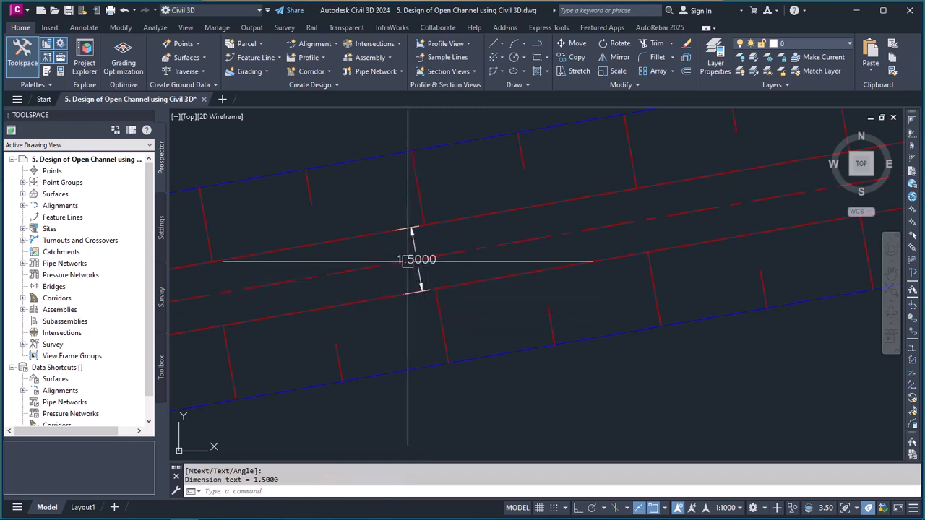
- Add an aligned dimension across the northern side slope, from the red bed line to the blue channel edge
key(Return)
click(371, 232)
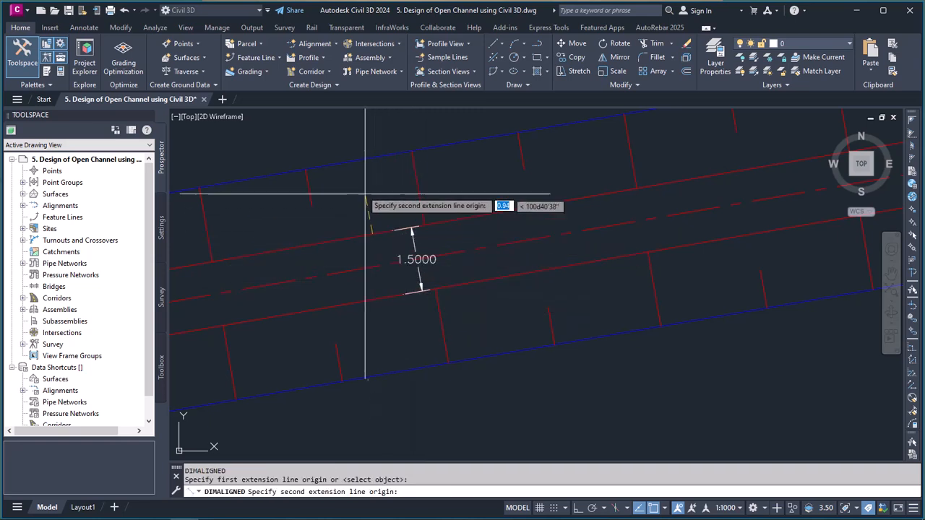
click(359, 160)
click(339, 168)
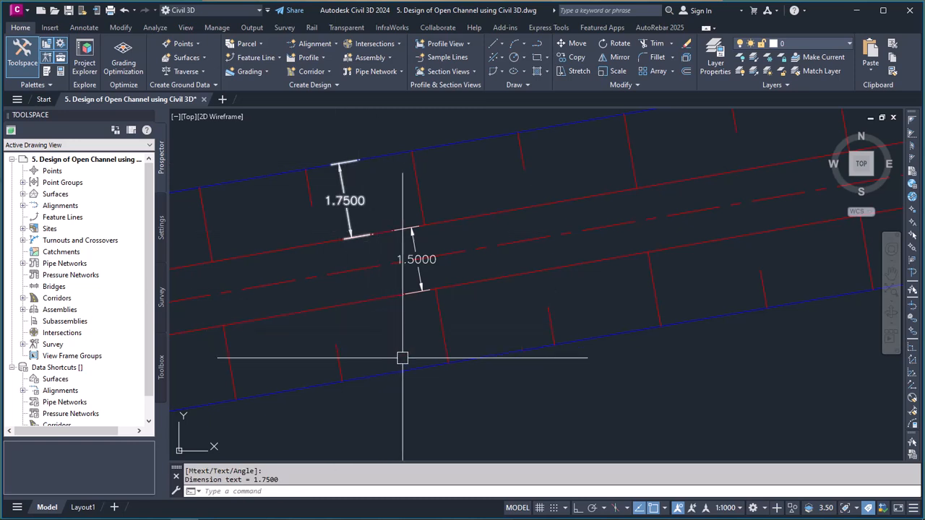
- Add an aligned dimension across the southern side slope, from the red bed line to the blue channel edge
key(Return)
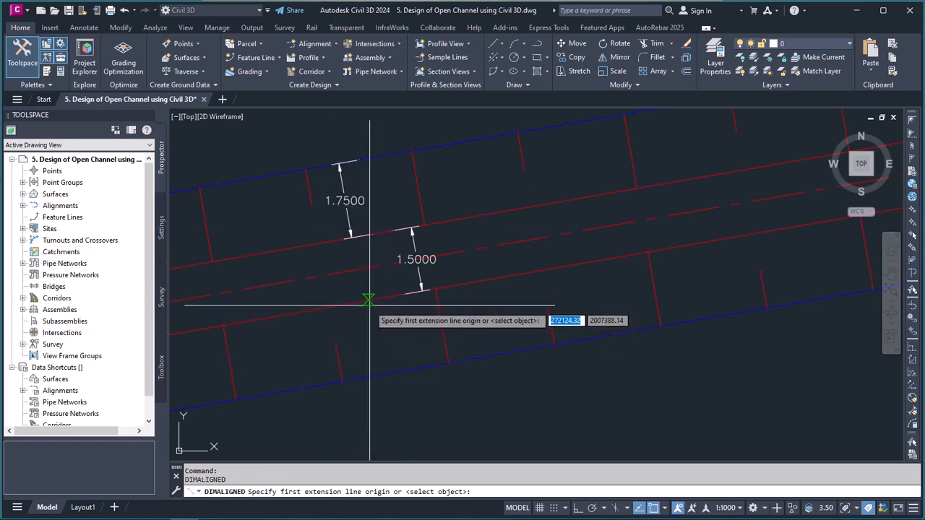
click(403, 294)
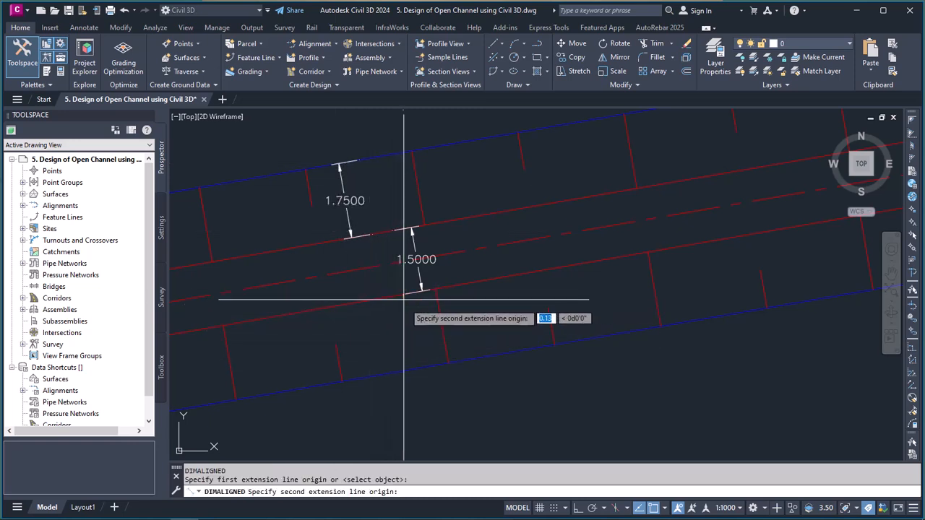
click(413, 370)
click(385, 372)
scroll(434, 315, down, 4)
key(Escape)
scroll(426, 296, down, 3)
scroll(431, 289, up, 5)
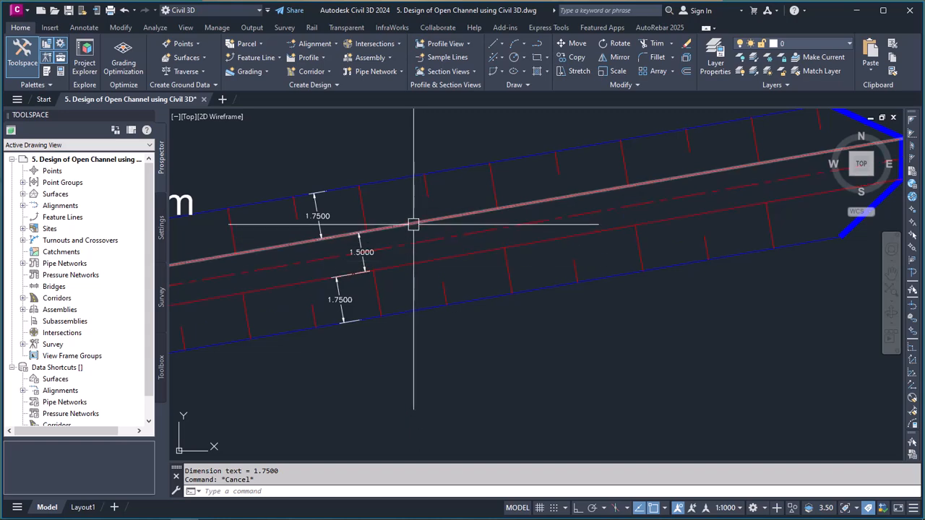
- Draw a horizontal 1.5 m polyline with ortho on in the empty area south of the dimensioned channel
scroll(423, 244, down, 2)
scroll(413, 250, up, 2)
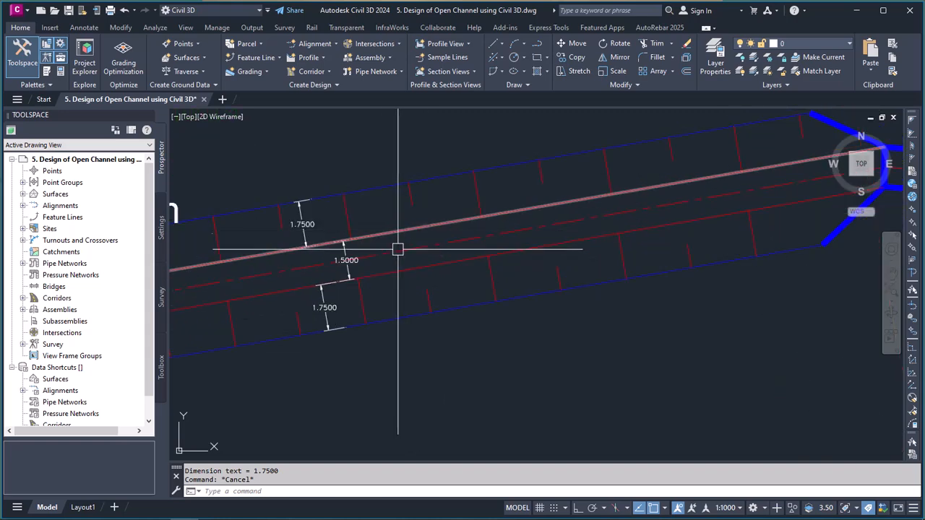
scroll(437, 262, down, 3)
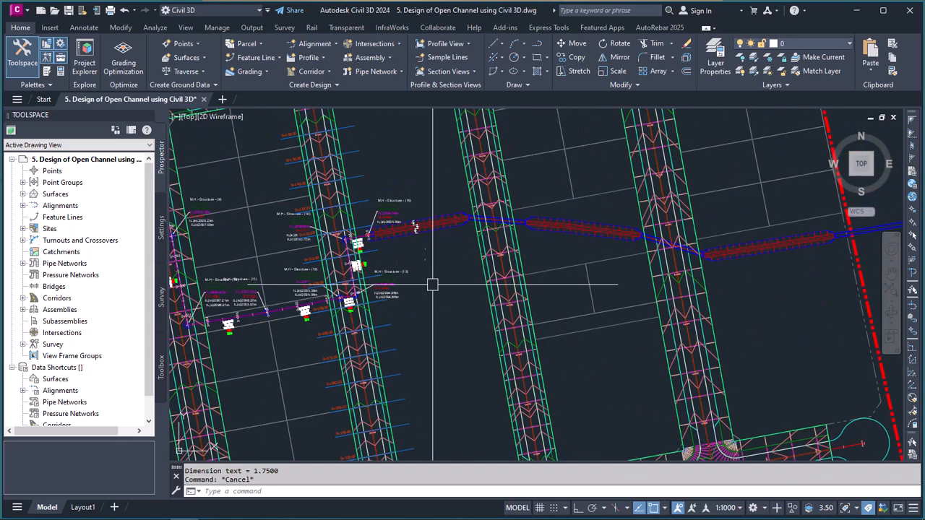
text(pl)
key(Return)
scroll(375, 237, up, 4)
scroll(435, 259, down, 5)
scroll(426, 263, up, 3)
click(412, 279)
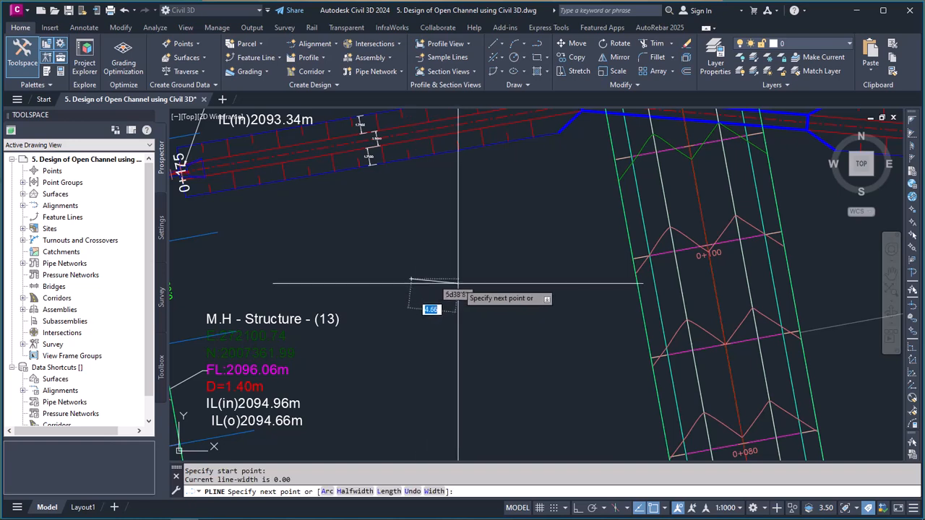
key(F8)
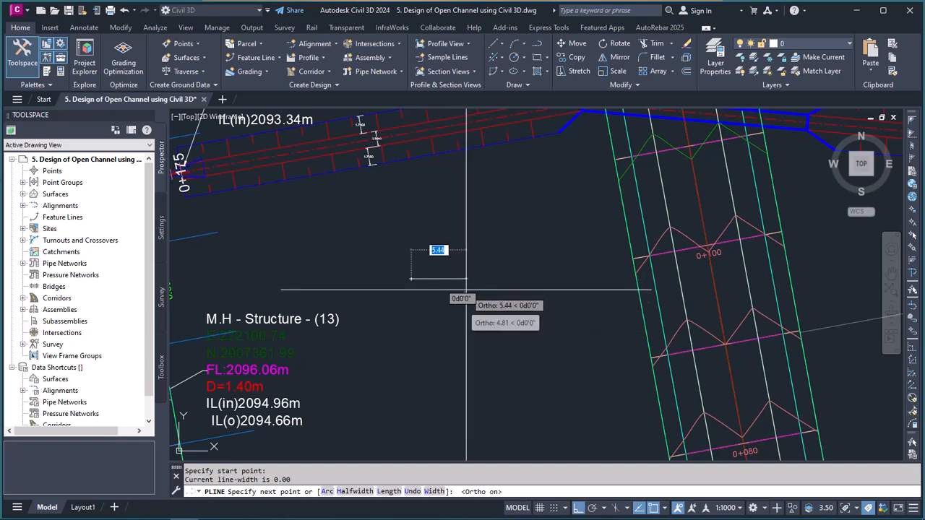
text(1.)
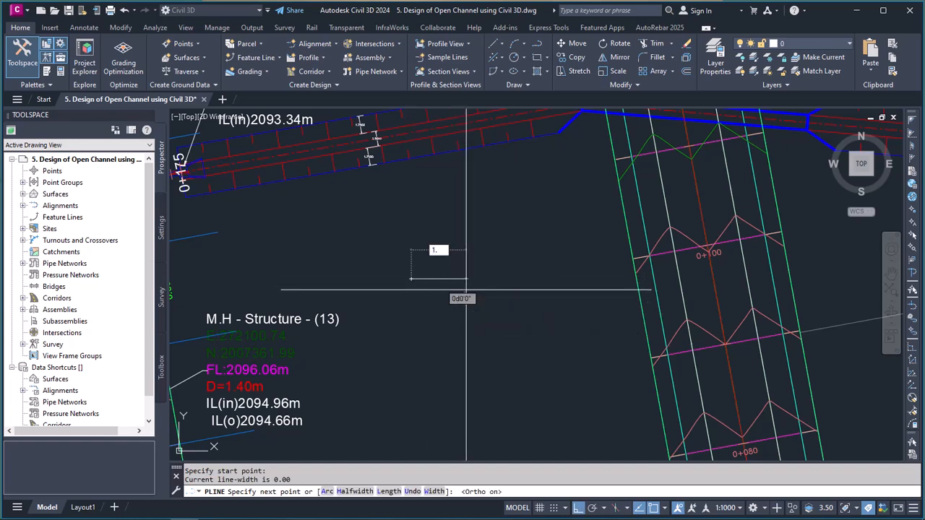
key(Return)
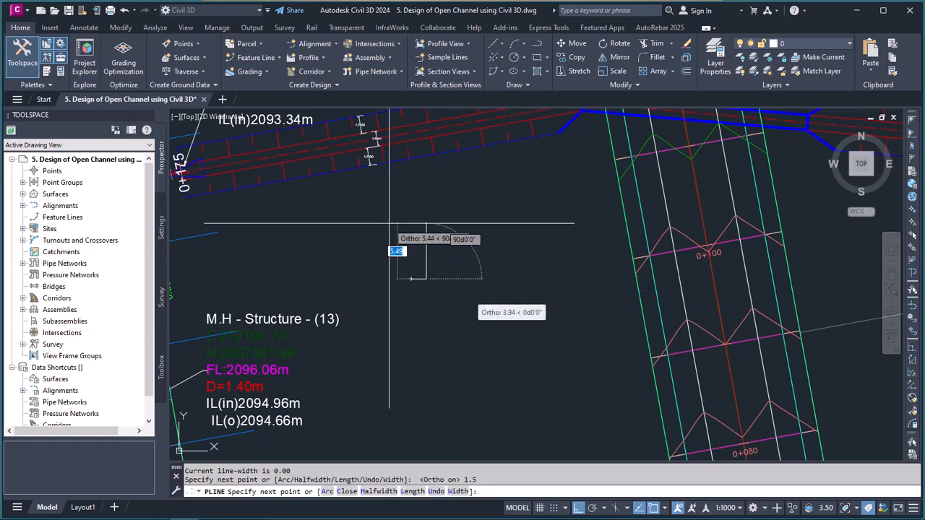
scroll(483, 297, up, 3)
key(Escape)
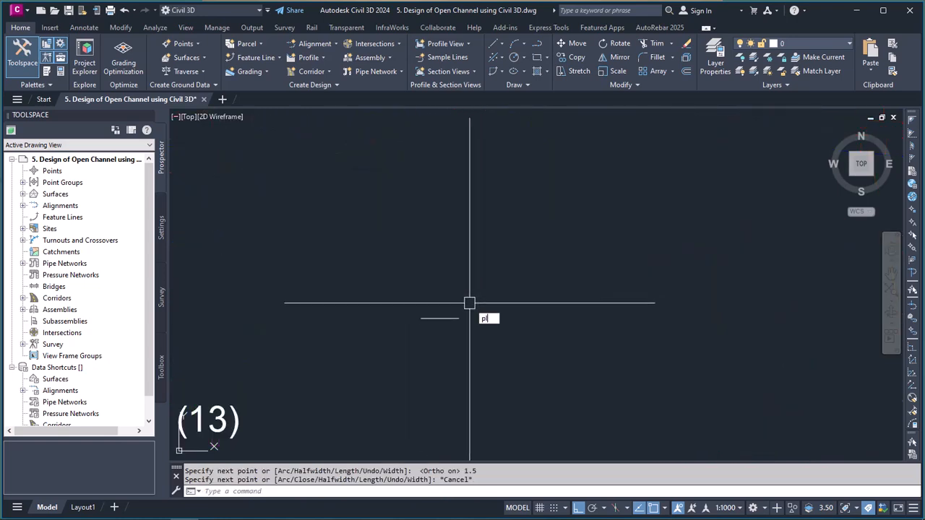
- Draw a vertical 1.75 m polyline upward from the right end of the 1.5 m bed line
text(pl)
key(Return)
click(459, 318)
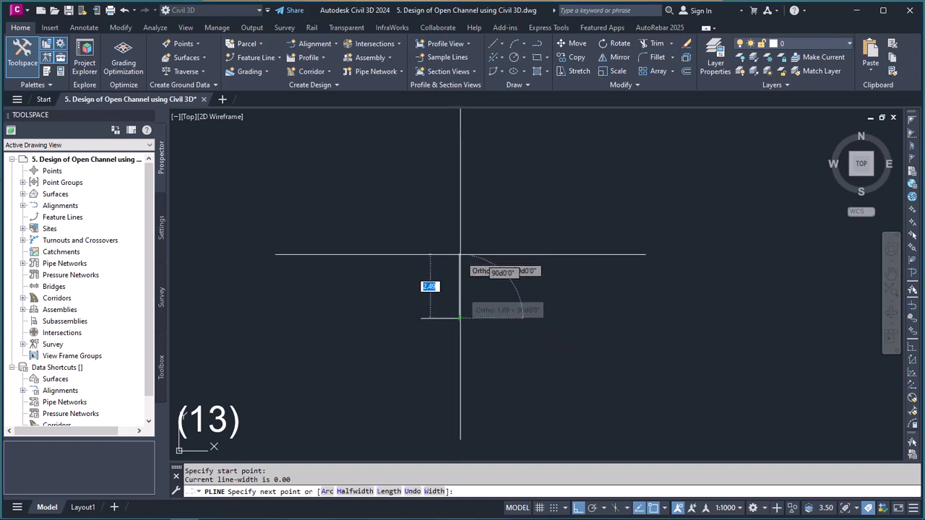
text(1)
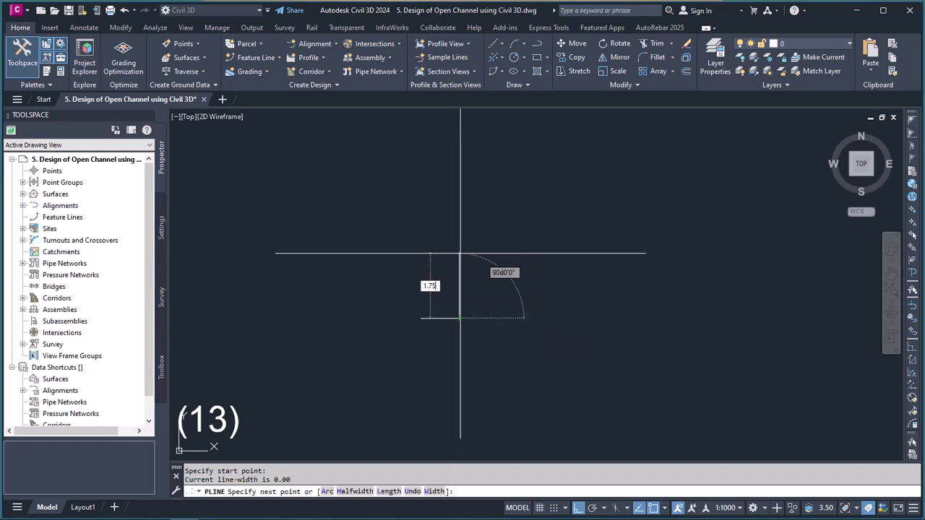
text(.75)
key(Return)
key(Escape)
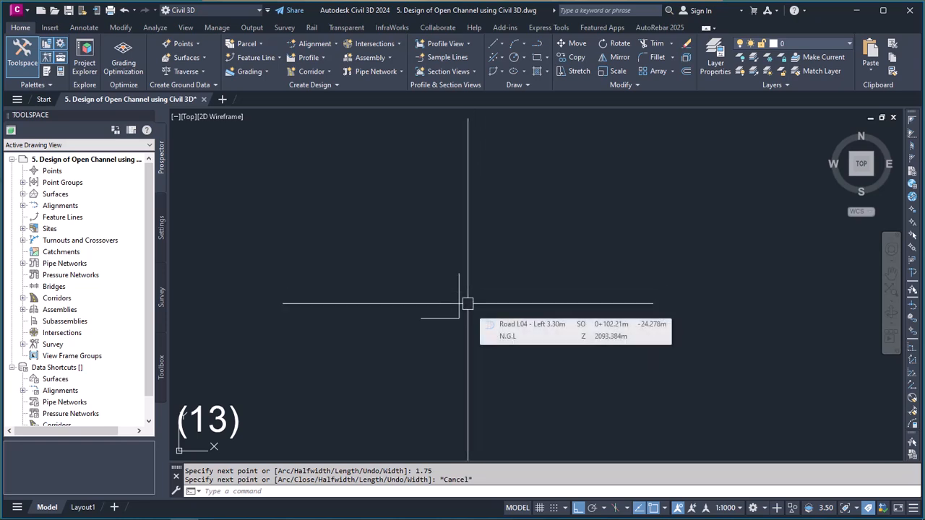
- Offset the vertical line 1.75 m to the right, away from the bed line
text(o)
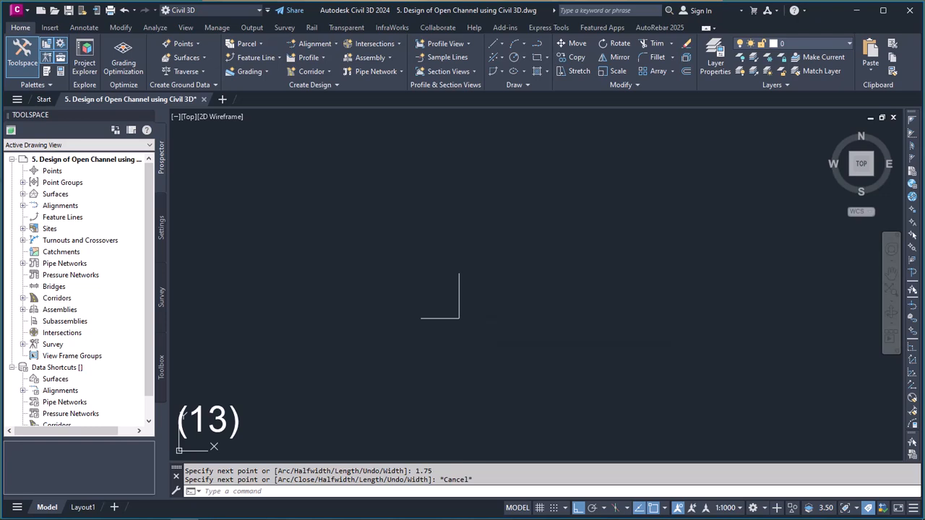
key(Return)
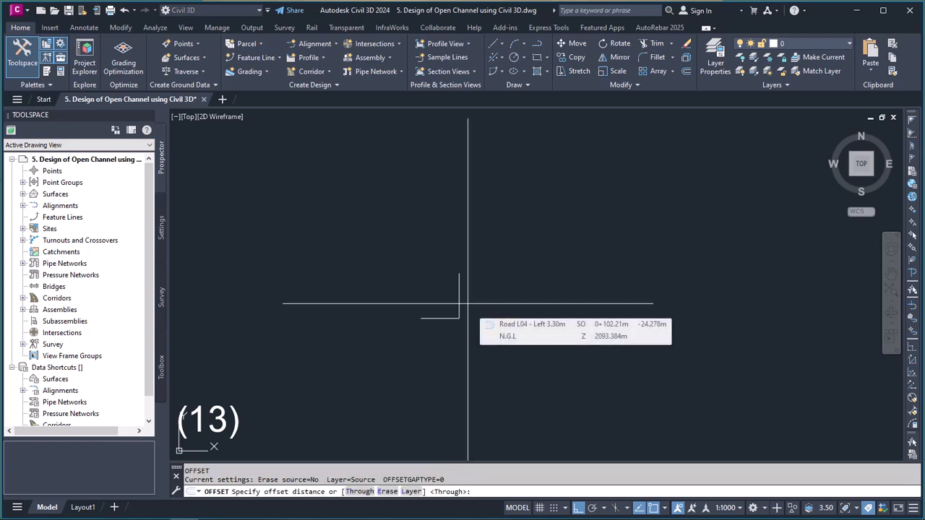
text(1.75)
key(Return)
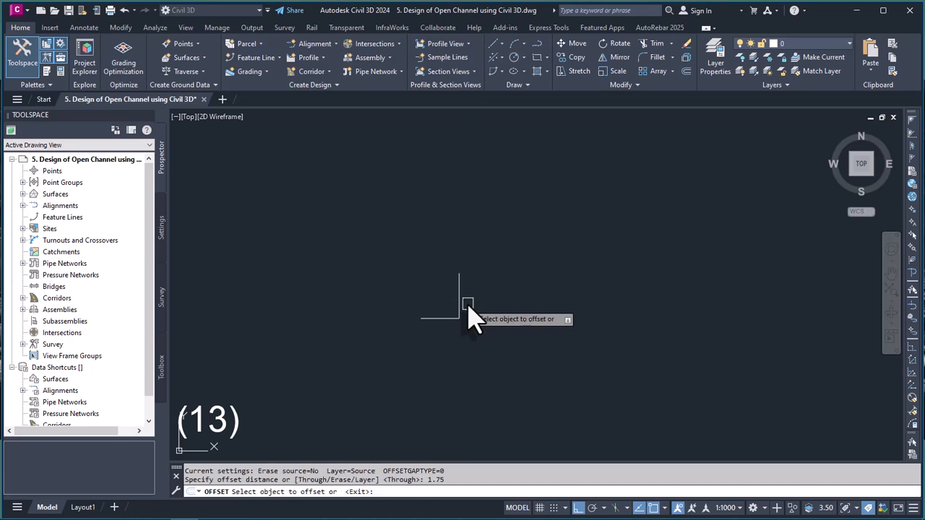
click(460, 306)
click(492, 326)
key(Escape)
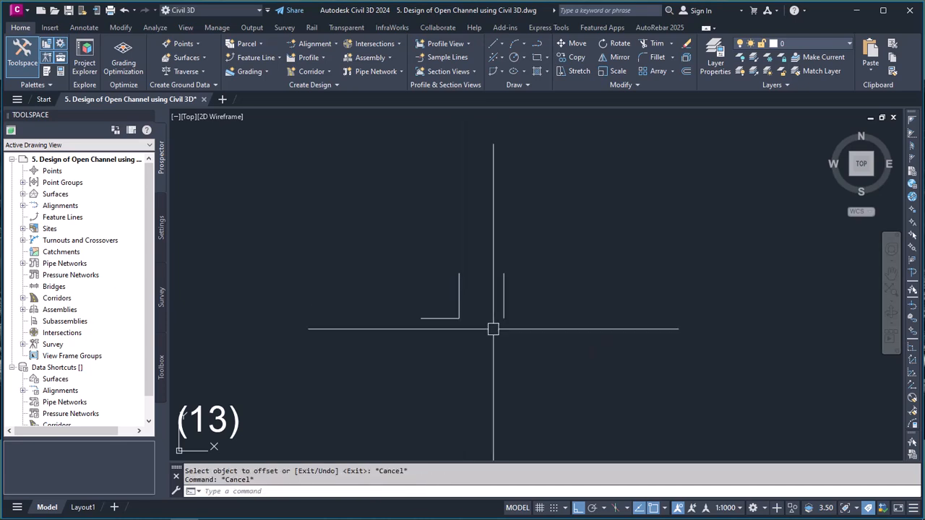
- Draw the side slope as a polyline from the bed line's right end to the upper end of the offset line
text(pl)
key(Return)
click(459, 317)
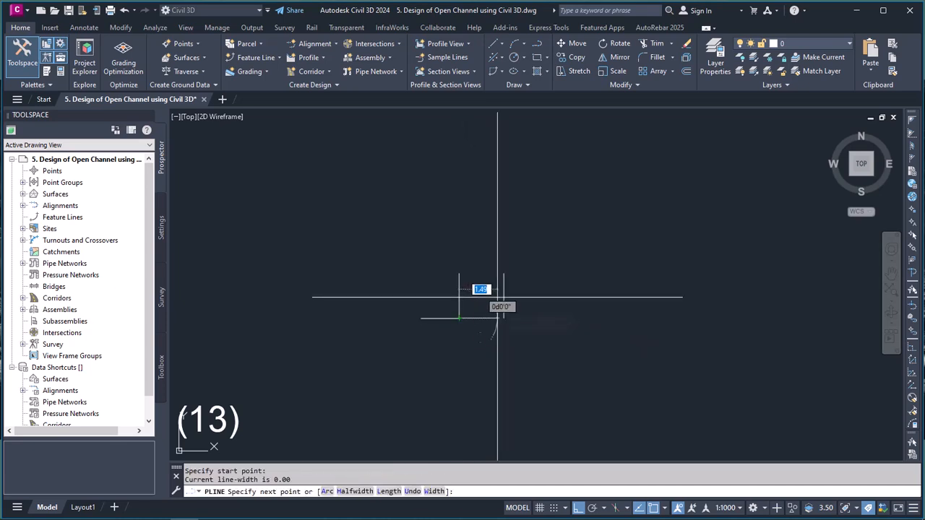
click(504, 274)
scroll(498, 296, up, 4)
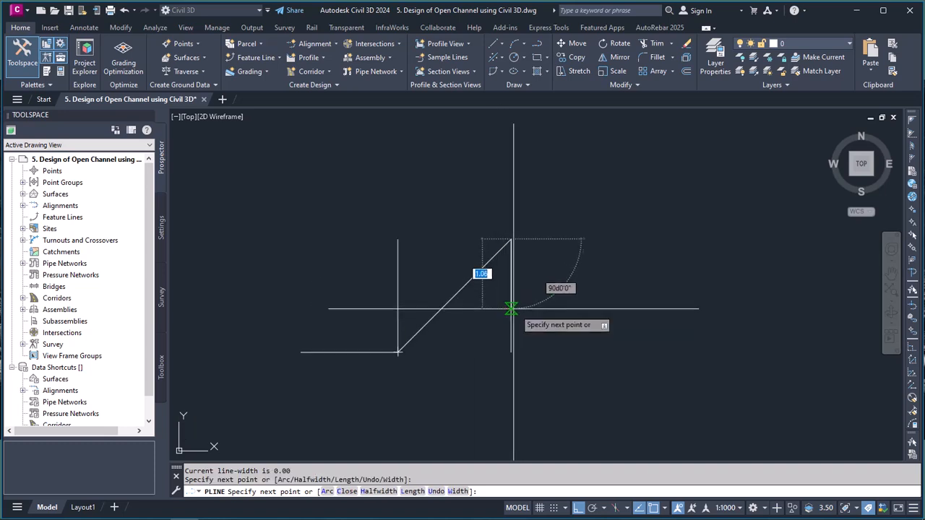
key(Escape)
- Erase the two vertical construction lines beside the side slope
click(515, 315)
click(498, 308)
click(408, 279)
click(391, 284)
scroll(432, 275, down, 6)
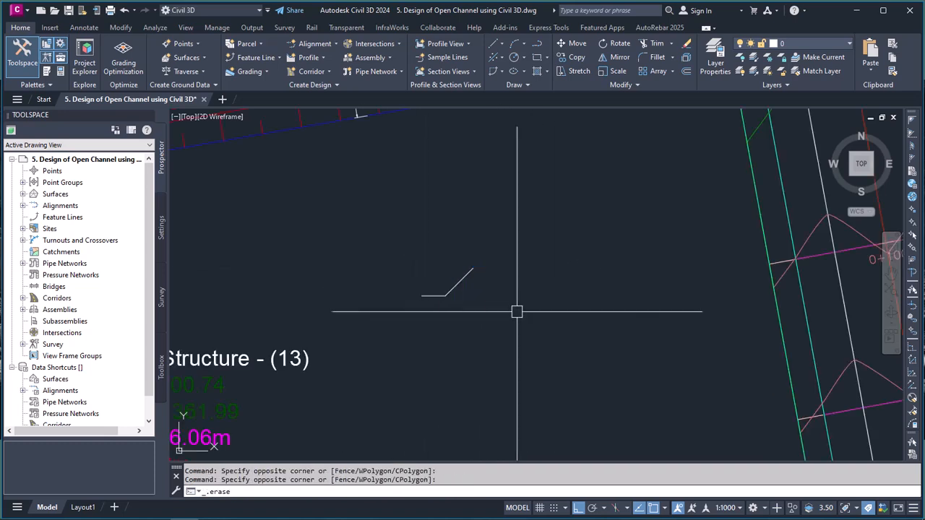
key(Delete)
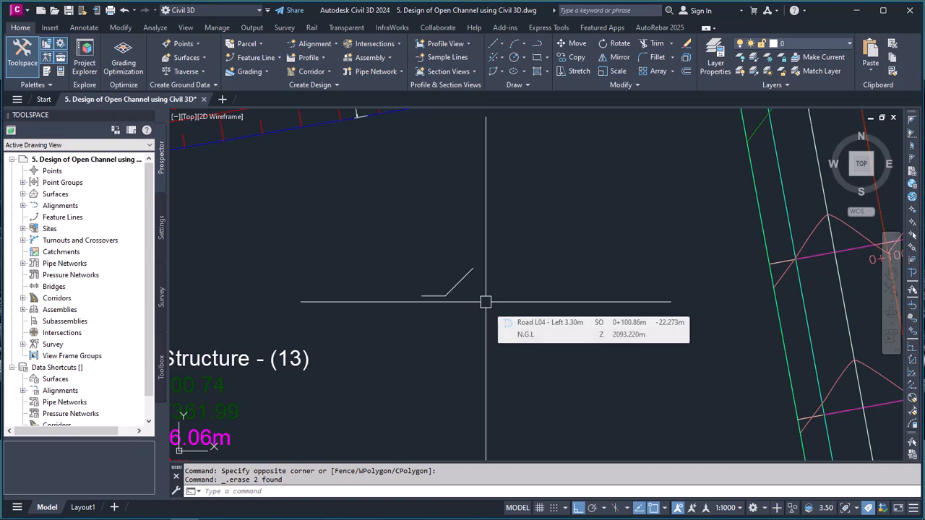
- Draw a horizontal 1 m polyline outward from the upper end of the side slope as the berm
text(pl)
key(Return)
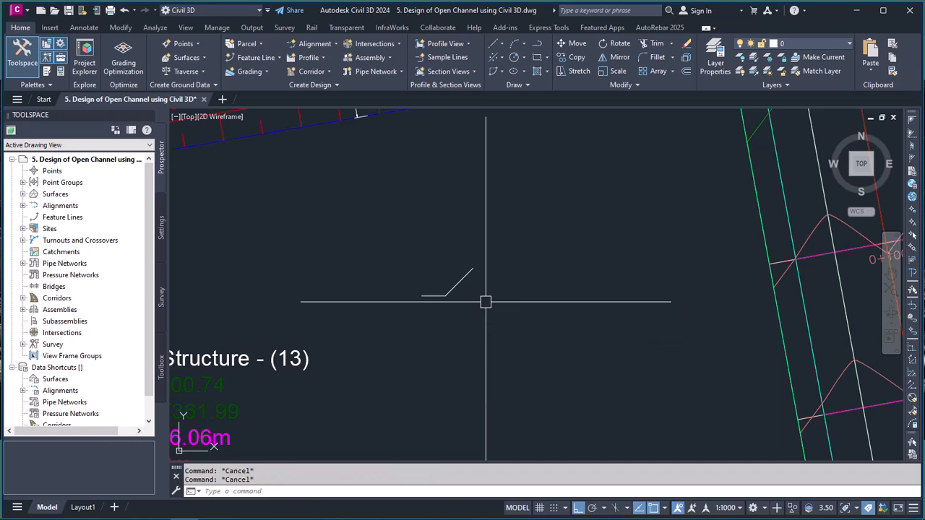
key(Return)
scroll(488, 273, up, 4)
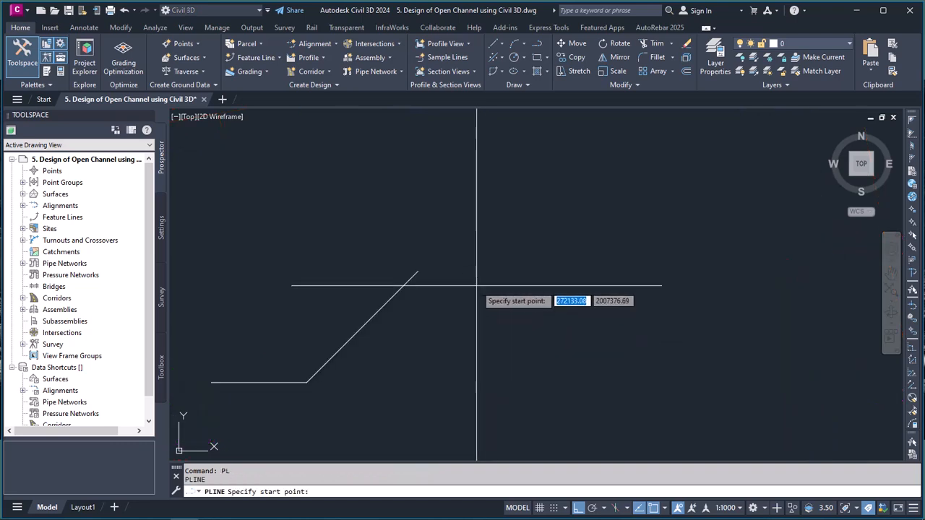
click(418, 271)
text(1)
key(Return)
key(Return)
- Mirror the side slope and berm about a vertical axis through the bed midpoint, keeping the source objects
scroll(576, 274, down, 4)
text(MI)
key(Return)
click(557, 298)
click(527, 269)
key(Return)
click(451, 312)
click(451, 285)
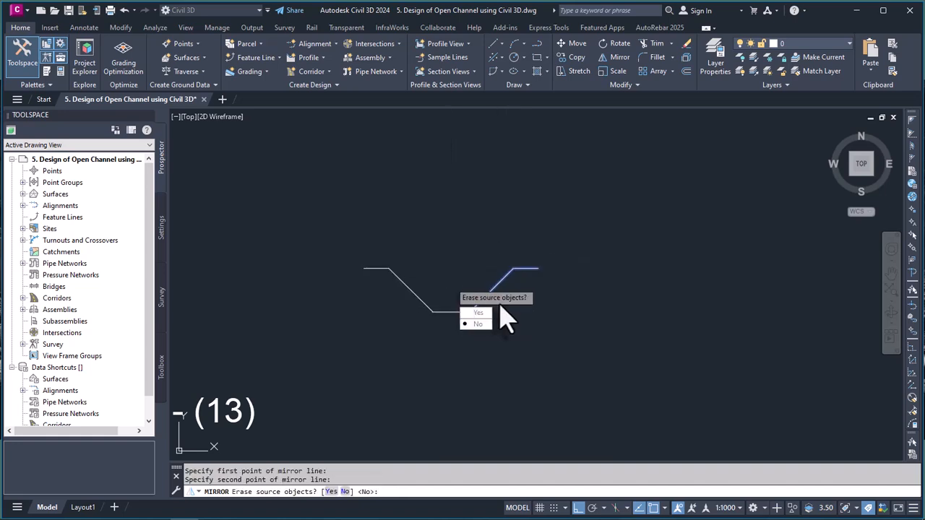
click(484, 326)
- Join the bed, both side slopes and both berms into a single polyline
key(Escape)
click(553, 320)
click(339, 236)
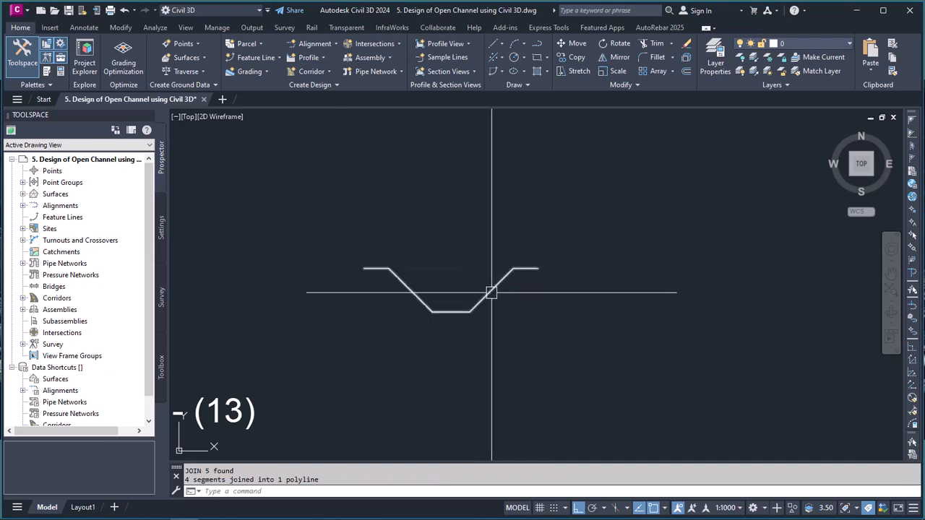
key(Escape)
- Add an aligned dimension above the left berm of the cross-section
scroll(531, 275, down, 3)
text(dal)
key(Return)
click(444, 272)
click(429, 272)
scroll(432, 261, up, 4)
click(432, 256)
- Add an aligned dimension across the channel bed, with its dimension line level with the left berm's dimension
key(Return)
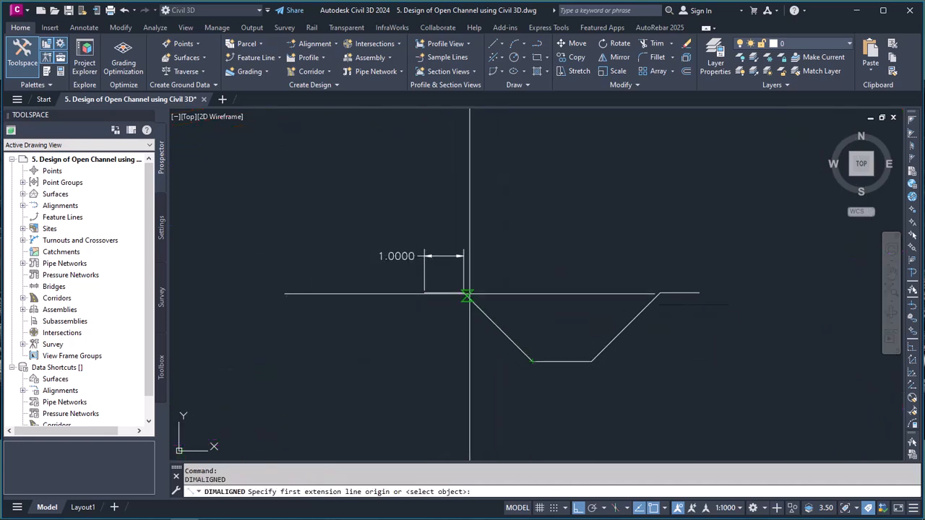
click(533, 361)
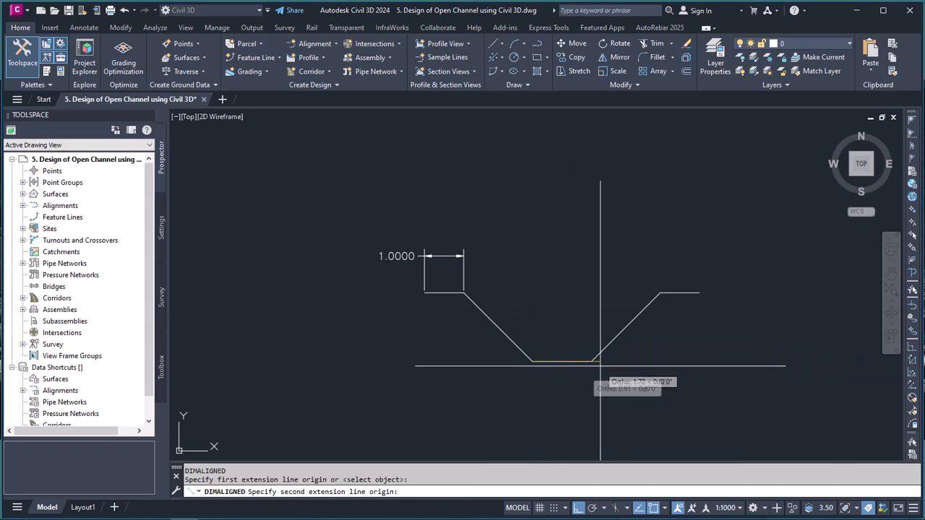
click(591, 362)
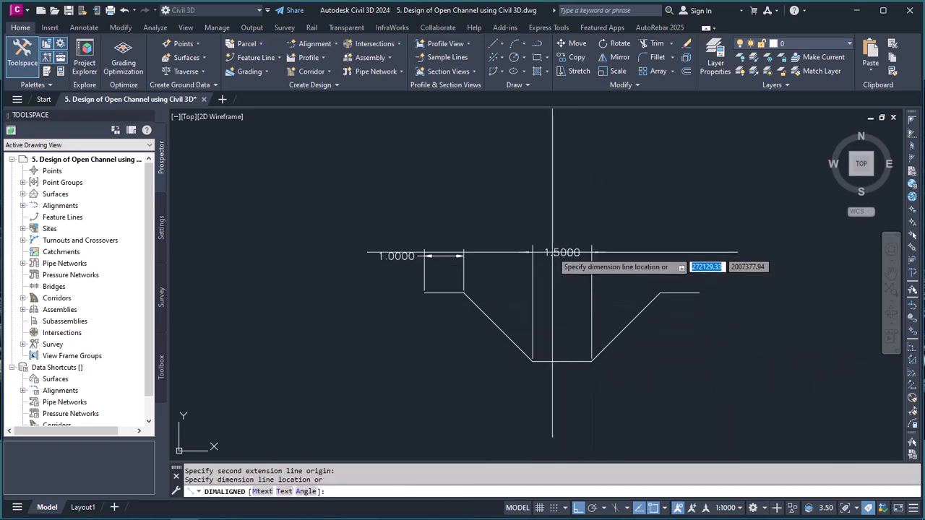
click(464, 256)
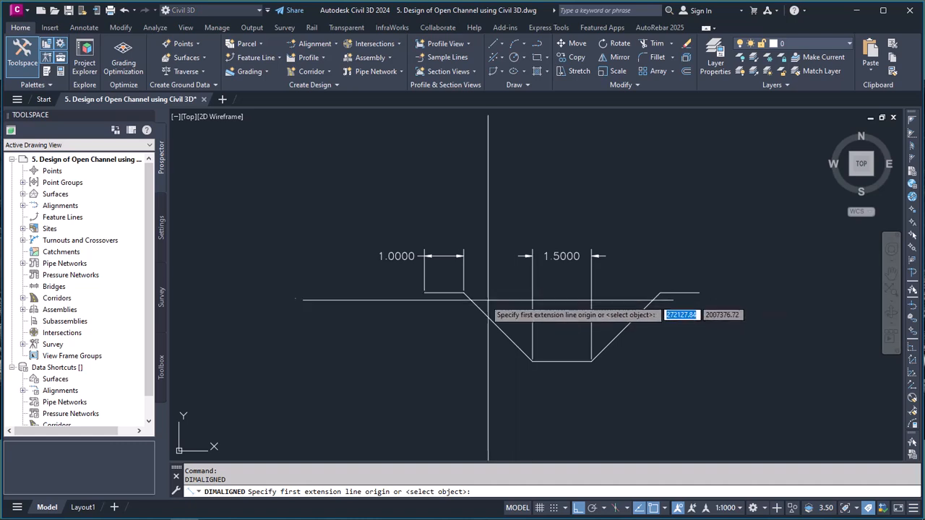
- Add an aligned dimension for the left side slope's horizontal width, placed just below the bed dimension
click(465, 293)
click(533, 293)
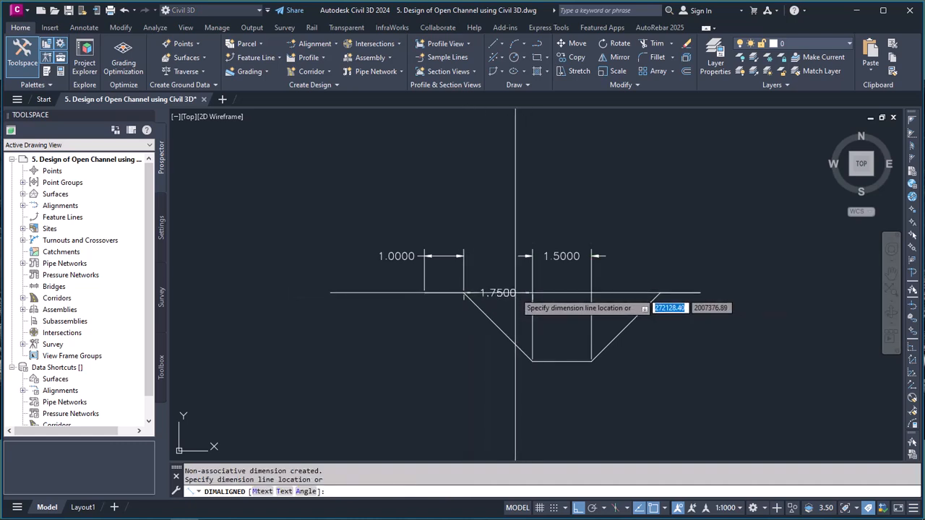
scroll(517, 285, up, 2)
click(513, 271)
- Add an aligned dimension for the right side slope's horizontal width, level with the left slope's dimension
key(Return)
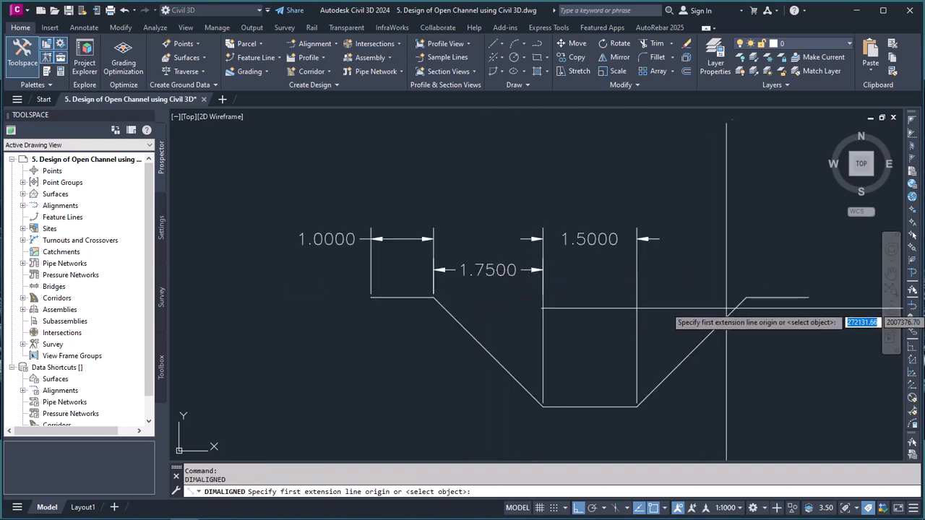
click(746, 298)
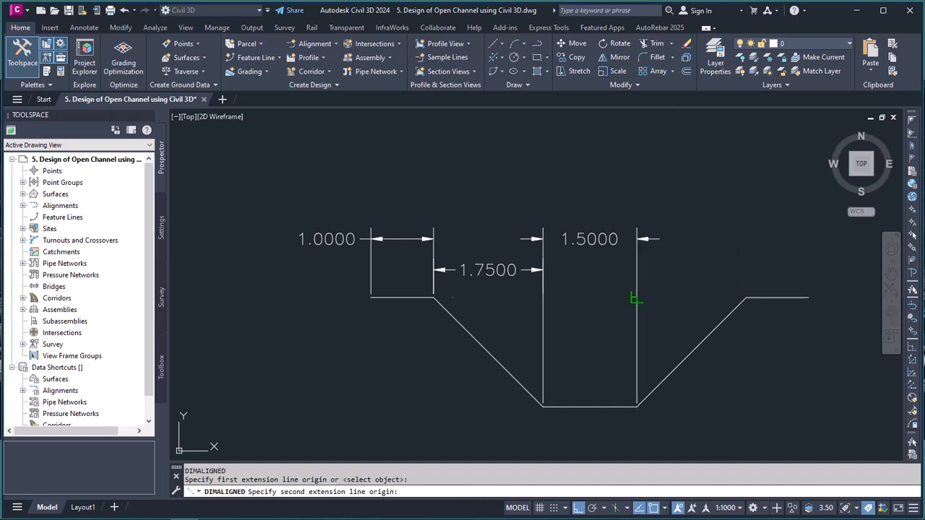
click(637, 297)
click(542, 270)
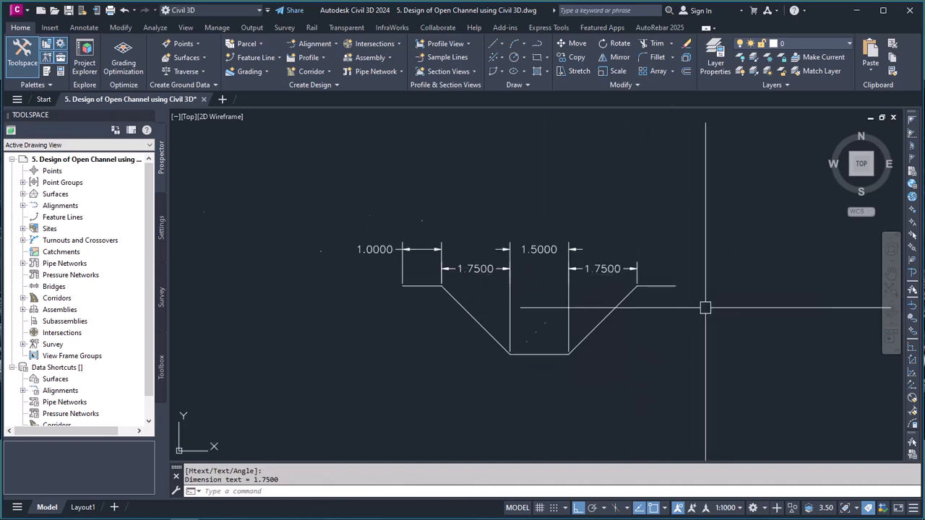
- Add an aligned dimension above the right berm, level with the bed dimension
key(Return)
middle_drag(702, 306, 550, 282)
click(594, 274)
click(641, 274)
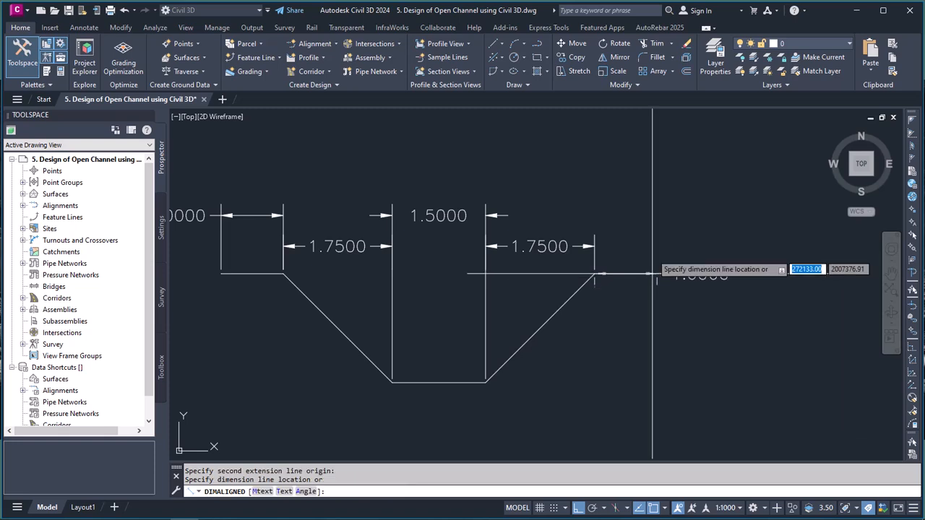
click(533, 213)
- Offset the channel profile 0.3 m outward below it to form the lining thickness
scroll(560, 262, down, 5)
text(o)
key(Return)
text(.)
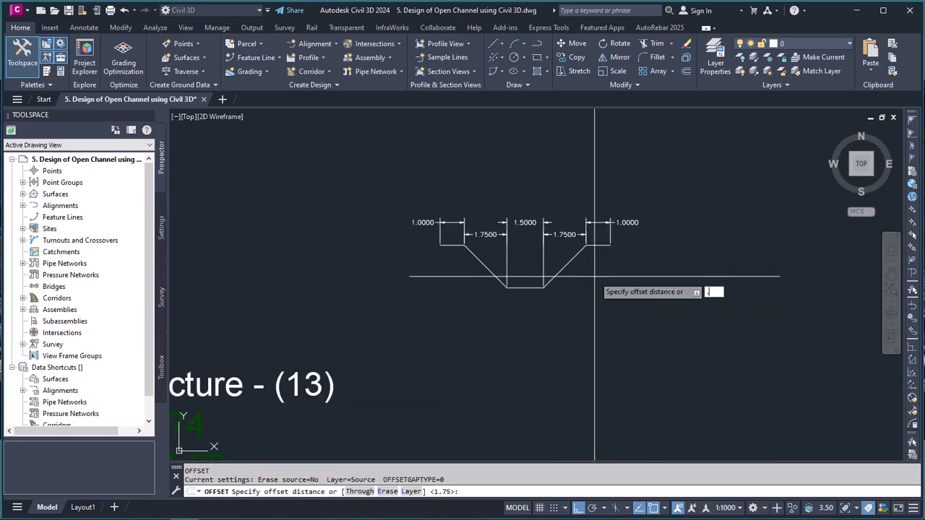
text(3)
key(Return)
scroll(541, 265, up, 2)
click(532, 293)
click(551, 310)
key(Escape)
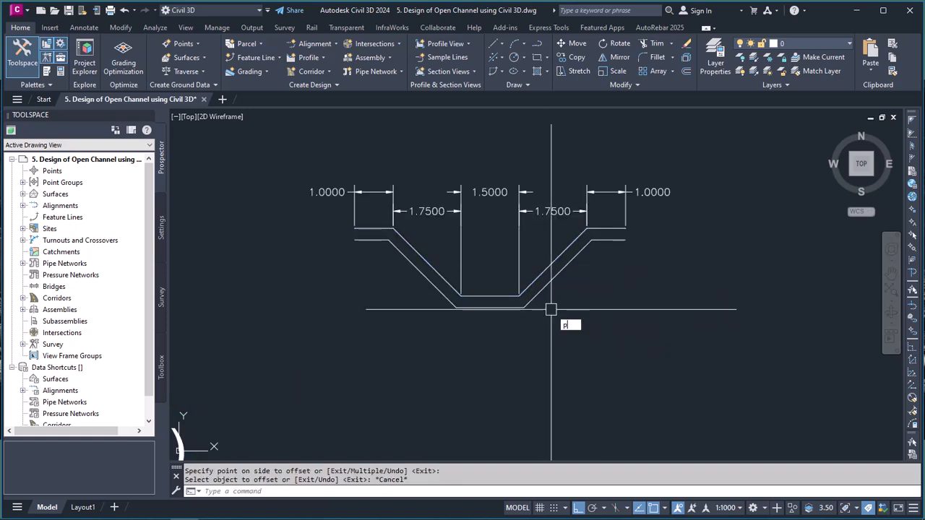
- Close the lining's right end with a vertical polyline between the lower and upper profiles
text(pl)
key(Return)
scroll(609, 244, up, 2)
scroll(608, 243, up, 2)
click(647, 233)
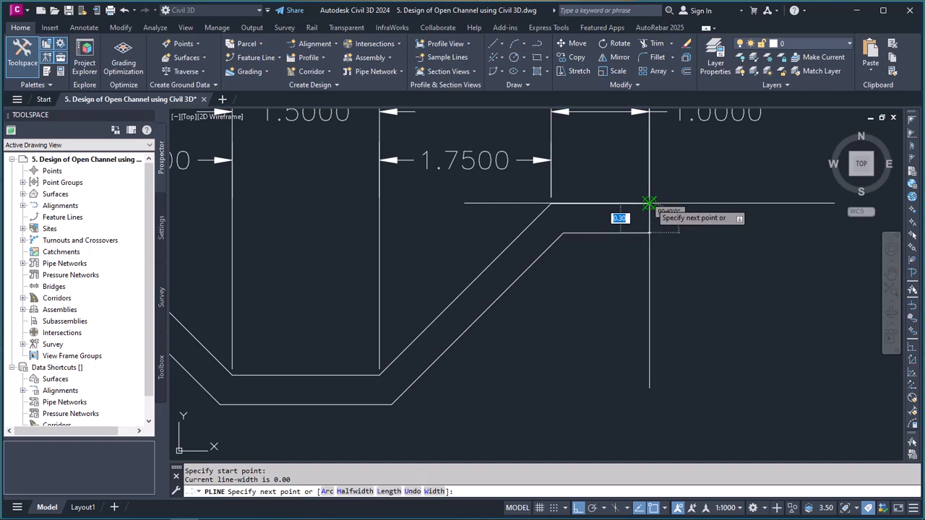
click(649, 203)
key(Return)
- Close the lining's left end with a vertical polyline between the lower and upper profiles
scroll(725, 263, down, 4)
key(Return)
scroll(458, 257, up, 4)
click(376, 239)
click(376, 211)
key(Return)
- Select both channel profiles and the two end lines, and join them into one closed lining outline
scroll(386, 243, down, 5)
scroll(392, 252, up, 5)
click(396, 266)
click(338, 221)
click(392, 210)
click(381, 190)
scroll(380, 218, down, 6)
scroll(460, 240, up, 4)
scroll(439, 250, up, 2)
click(442, 258)
scroll(547, 247, down, 6)
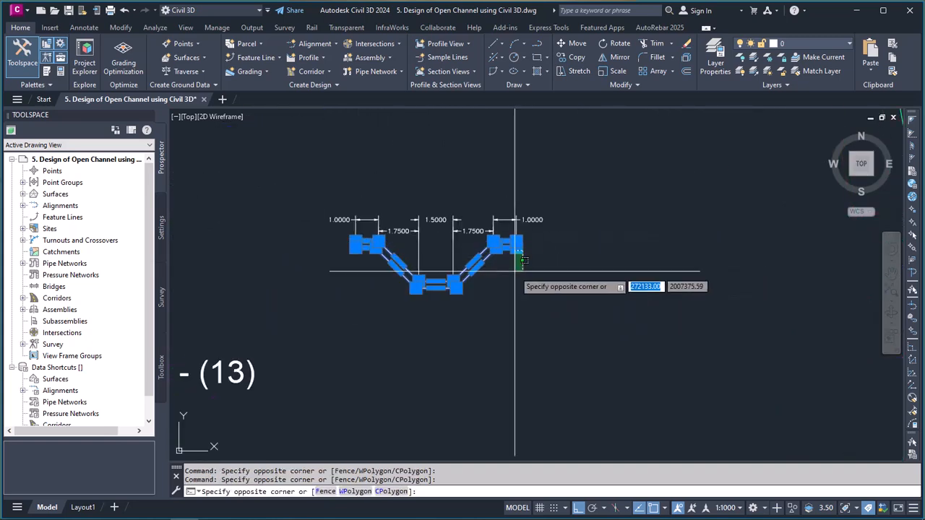
click(506, 250)
scroll(491, 276, up, 3)
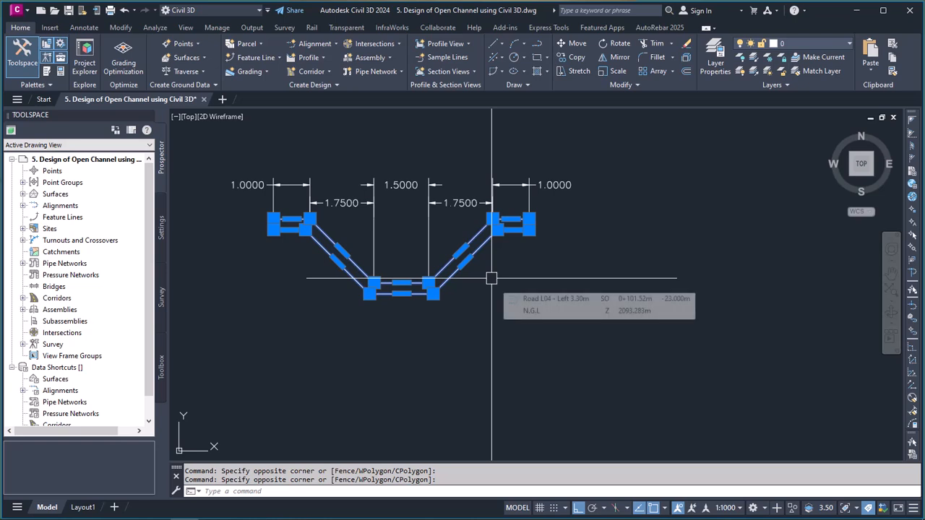
key(Return)
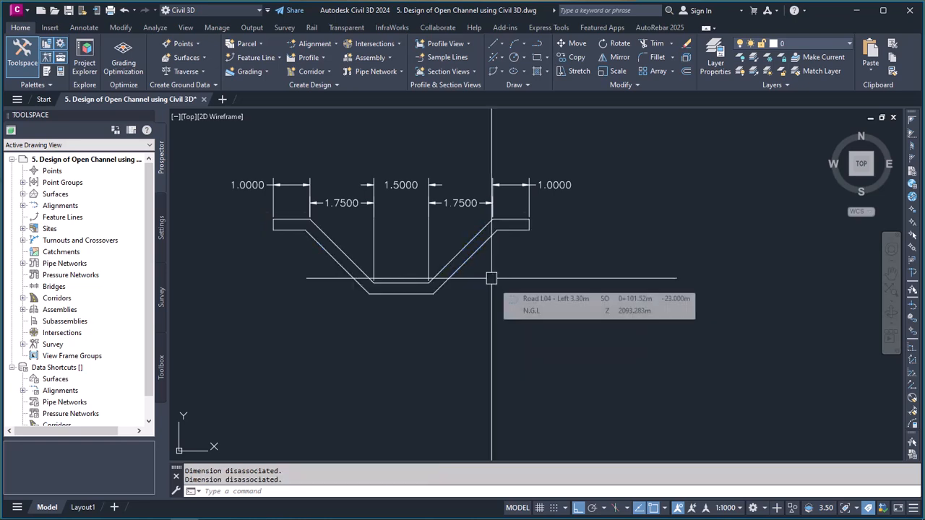
text(j)
key(Escape)
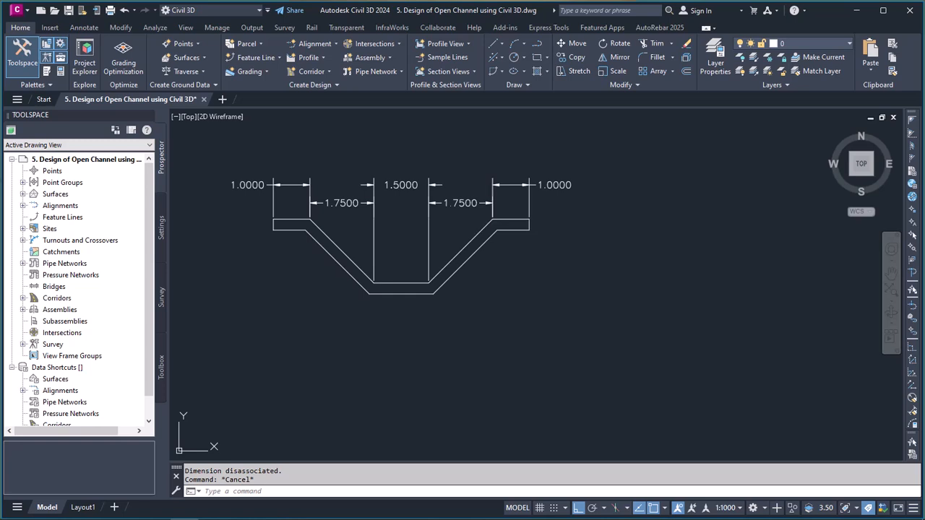
- Hatch the inside of the channel lining outline with the SOLID pattern
text(h)
key(Return)
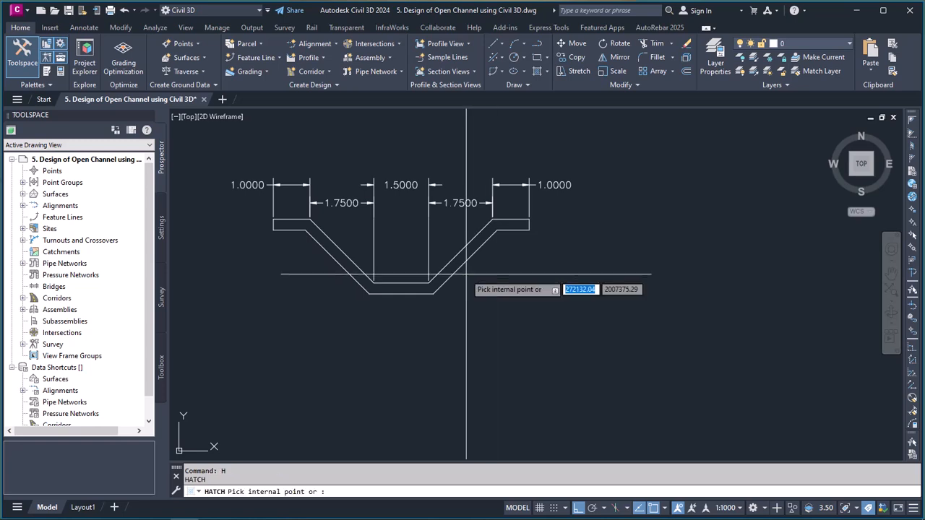
click(409, 289)
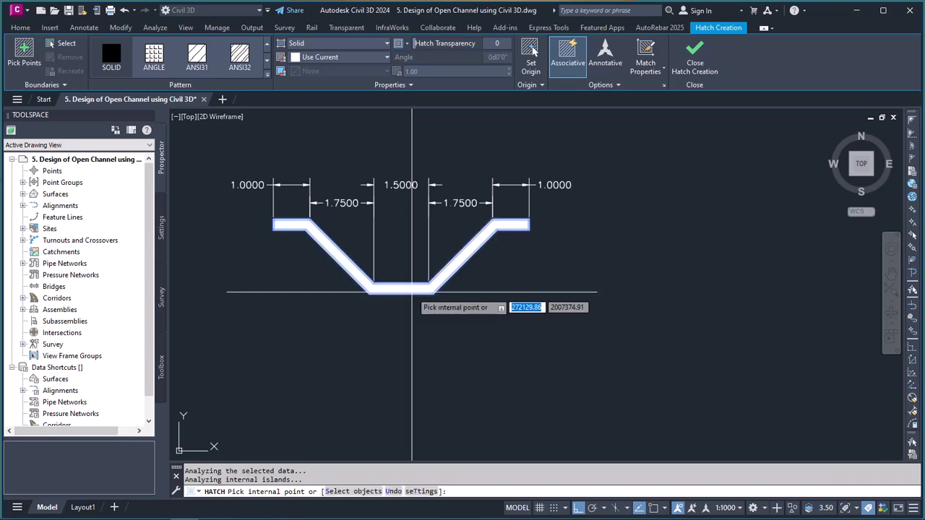
key(Return)
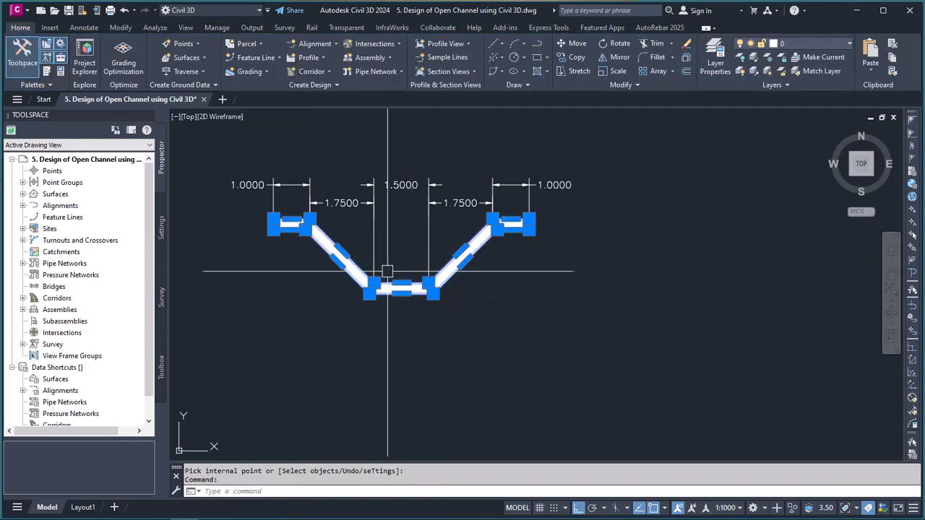
- Change the channel lining's hatch pattern from SOLID to GRAVEL
scroll(402, 283, up, 5)
key(Escape)
click(452, 190)
scroll(407, 310, down, 6)
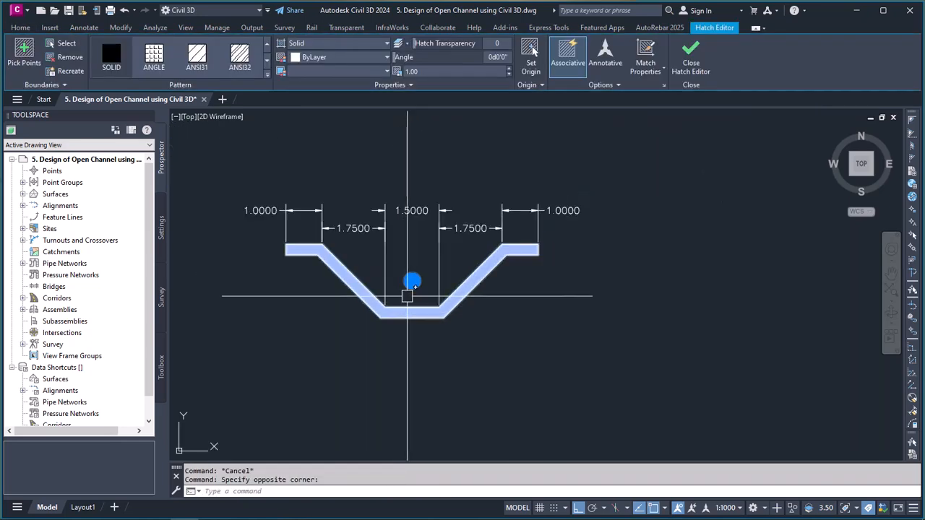
click(266, 60)
scroll(185, 65, down, 5)
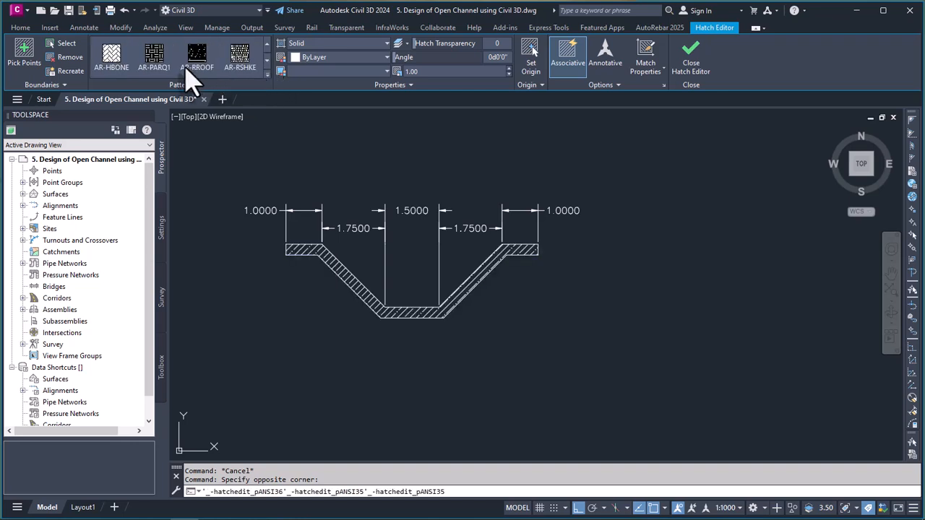
scroll(153, 63, up, 4)
scroll(153, 62, down, 5)
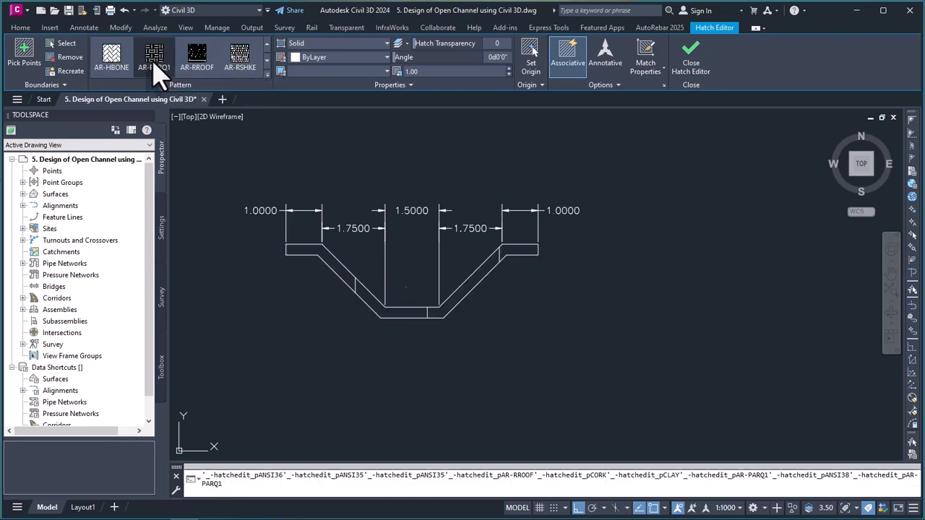
scroll(153, 62, down, 3)
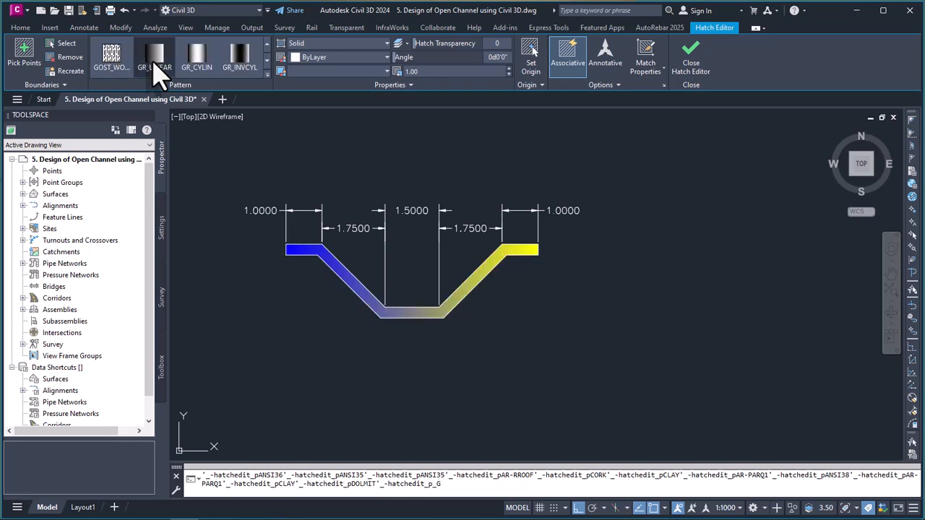
scroll(154, 62, up, 3)
scroll(200, 70, up, 5)
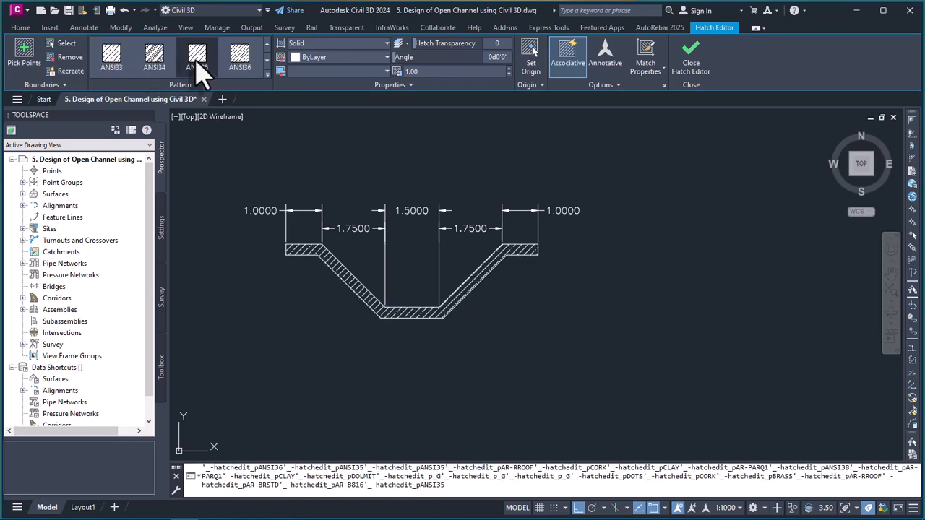
scroll(249, 64, down, 3)
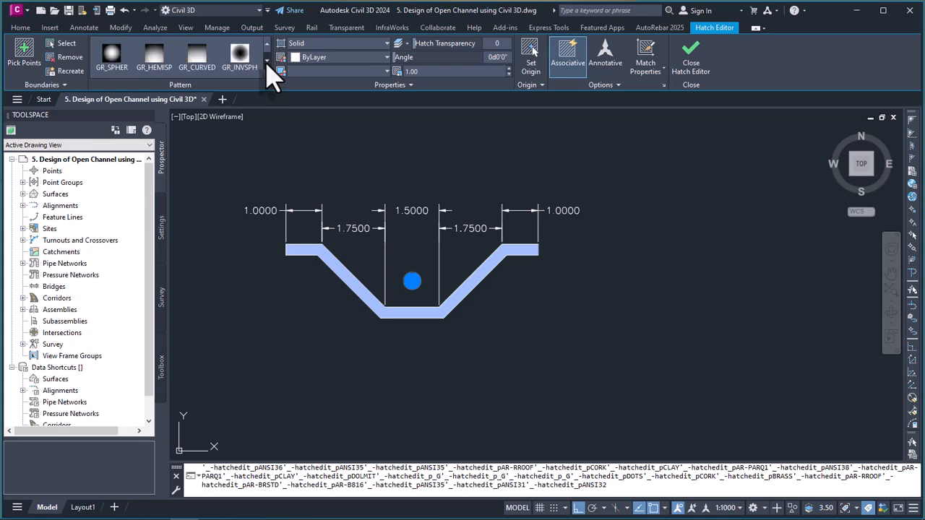
click(112, 56)
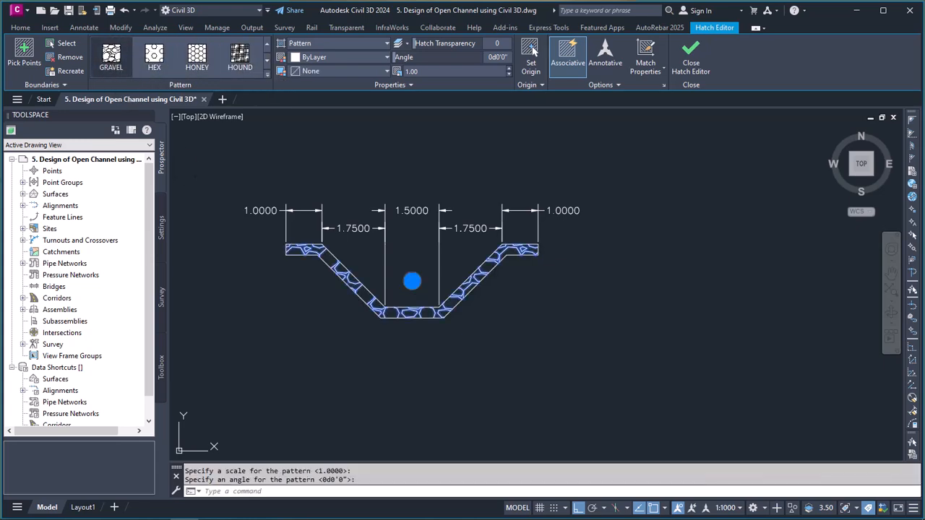
scroll(416, 344, up, 4)
click(416, 344)
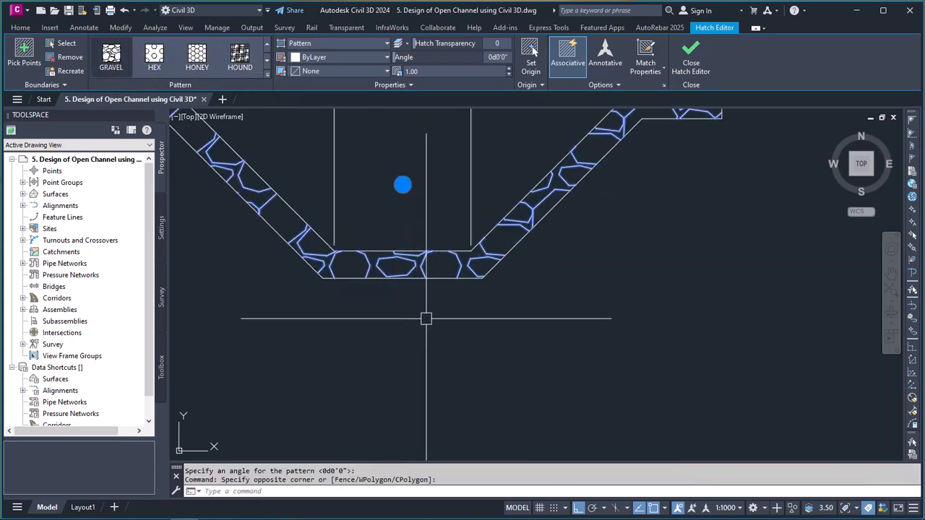
key(Escape)
scroll(462, 318, down, 2)
scroll(448, 293, up, 2)
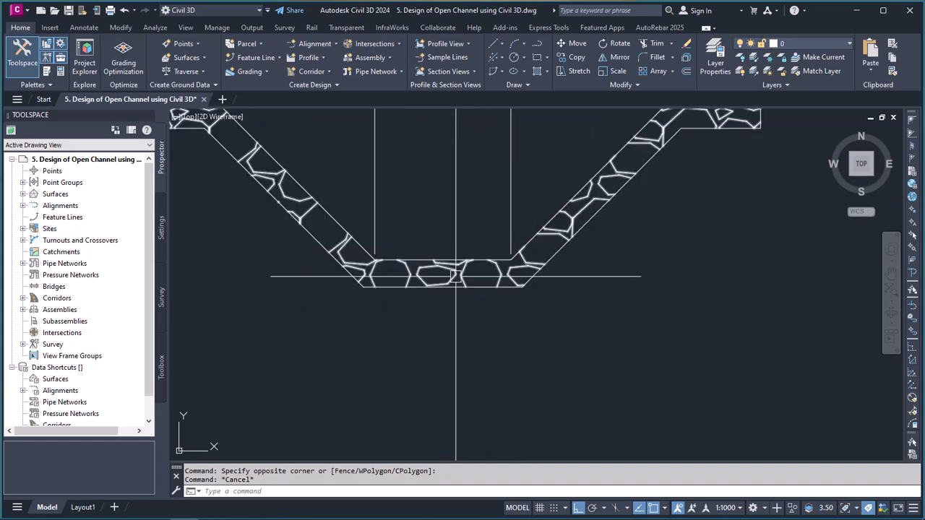
click(455, 276)
scroll(512, 315, down, 2)
key(Escape)
key(Escape)
scroll(506, 310, down, 3)
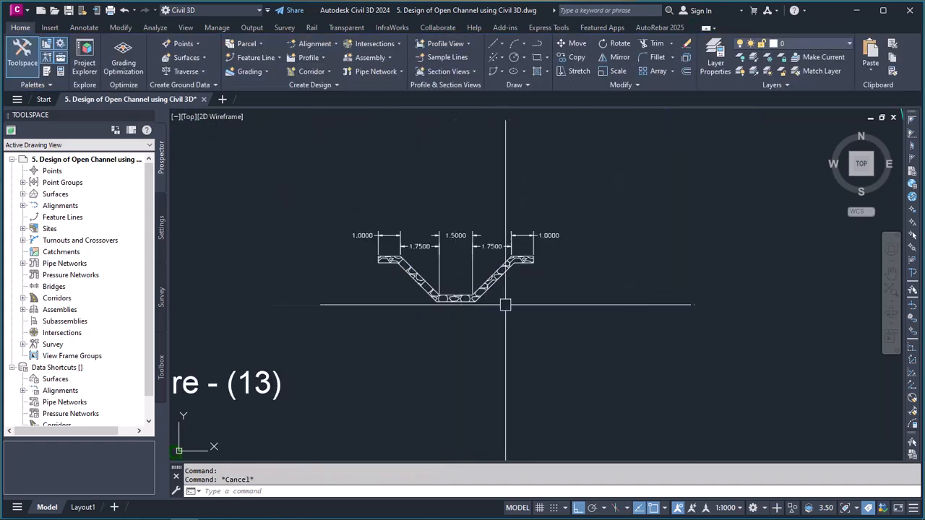
- Examine the channel route in plan, from M.H - Structure - (15) across the road crossings to the outfall beyond the site boundary
scroll(524, 268, up, 1)
scroll(525, 267, down, 5)
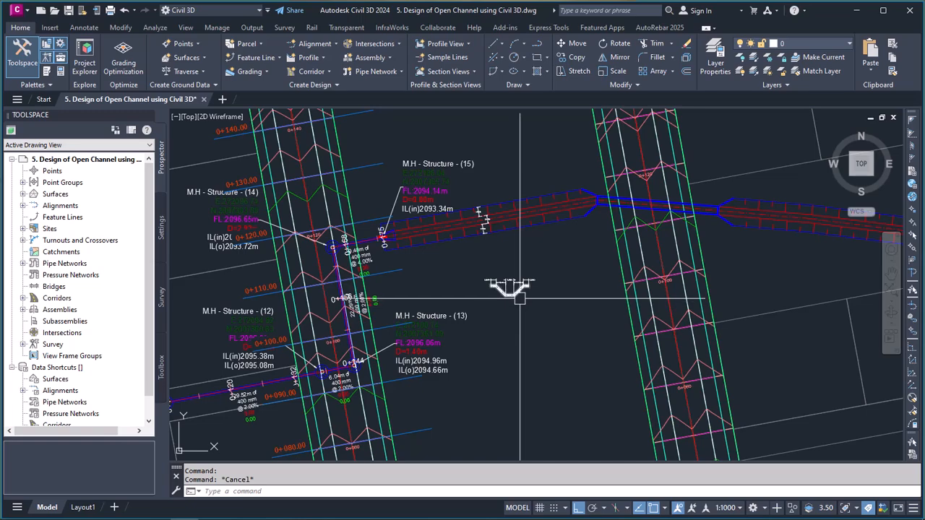
scroll(484, 217, up, 4)
scroll(513, 188, down, 4)
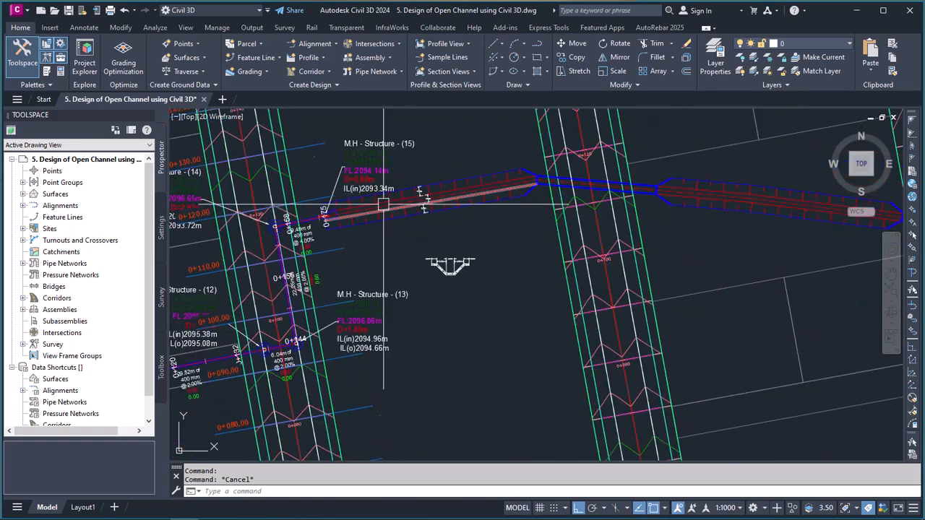
scroll(499, 195, up, 2)
scroll(434, 231, down, 4)
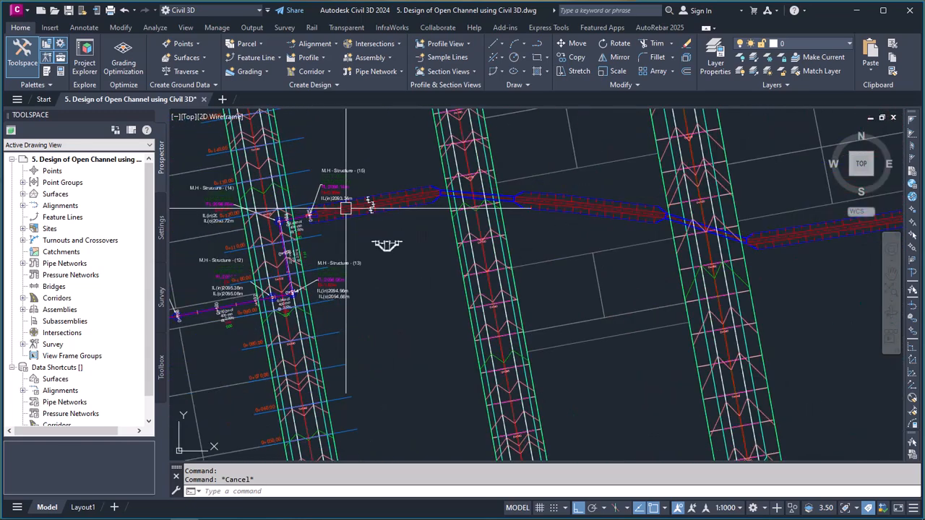
scroll(346, 208, down, 3)
scroll(333, 213, up, 3)
scroll(282, 219, down, 2)
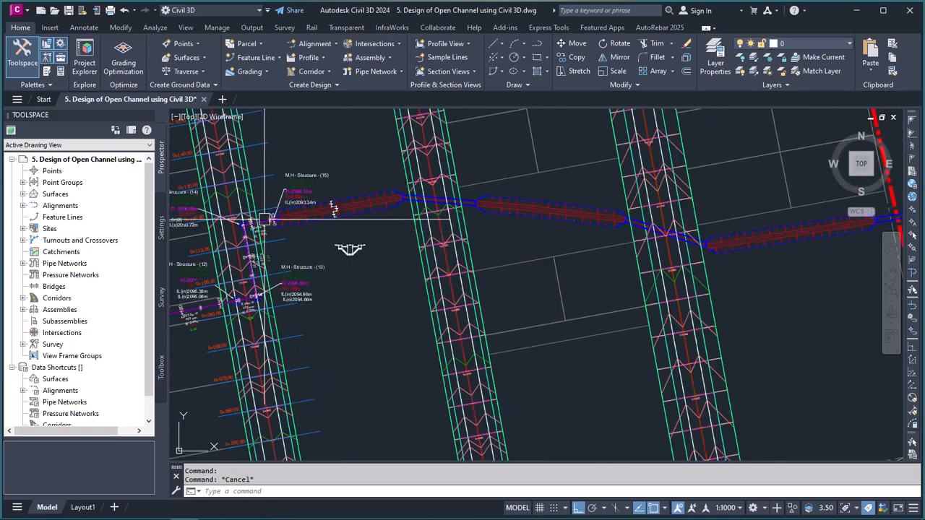
scroll(302, 214, up, 2)
scroll(347, 216, down, 2)
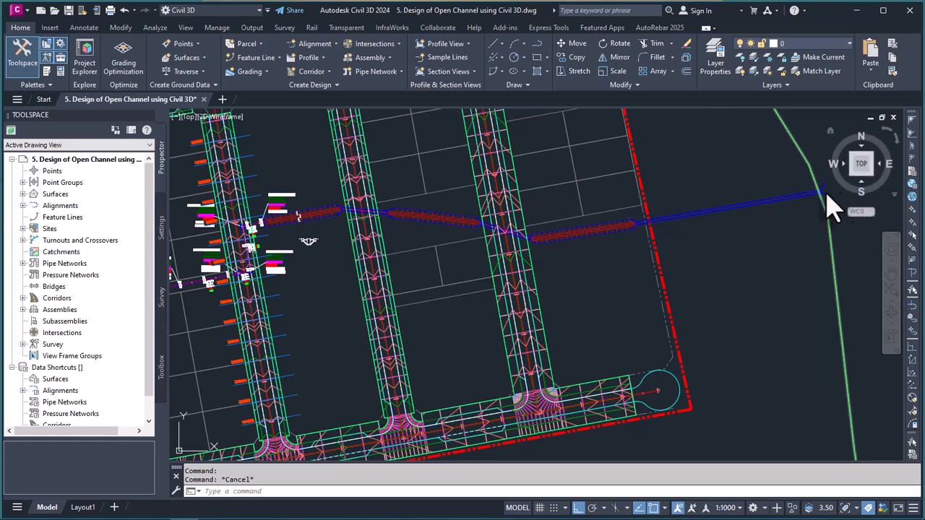
scroll(340, 220, up, 2)
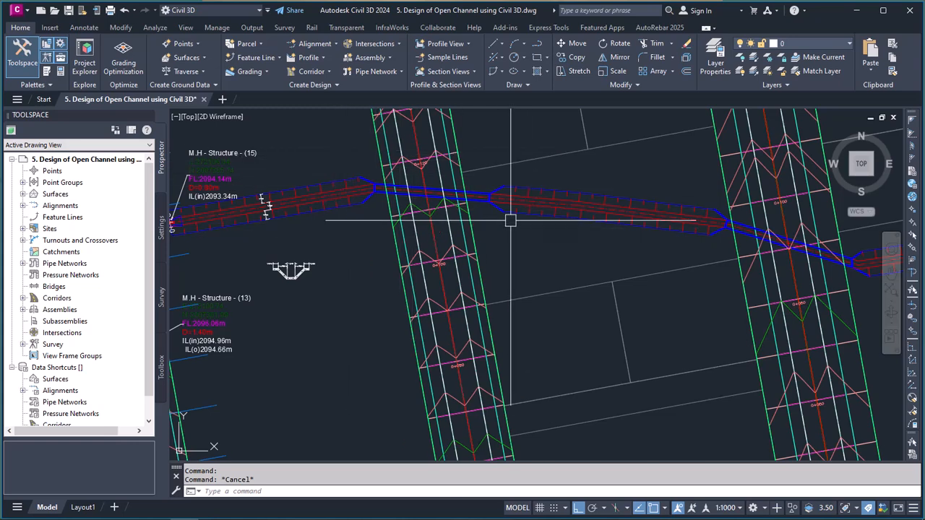
scroll(345, 182, down, 2)
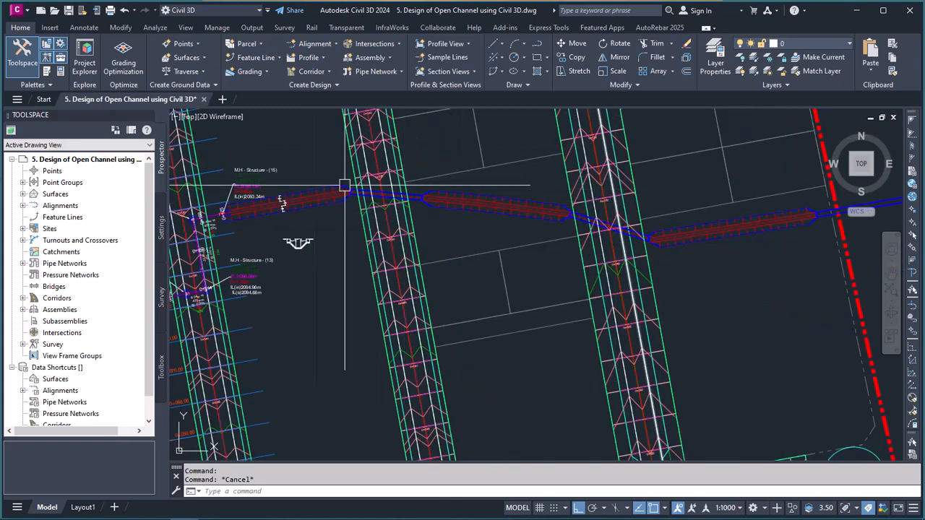
- Draw a polyline across the first open channel section's downstream end, joining the two wingwall tips before the first road crossing
scroll(345, 186, up, 4)
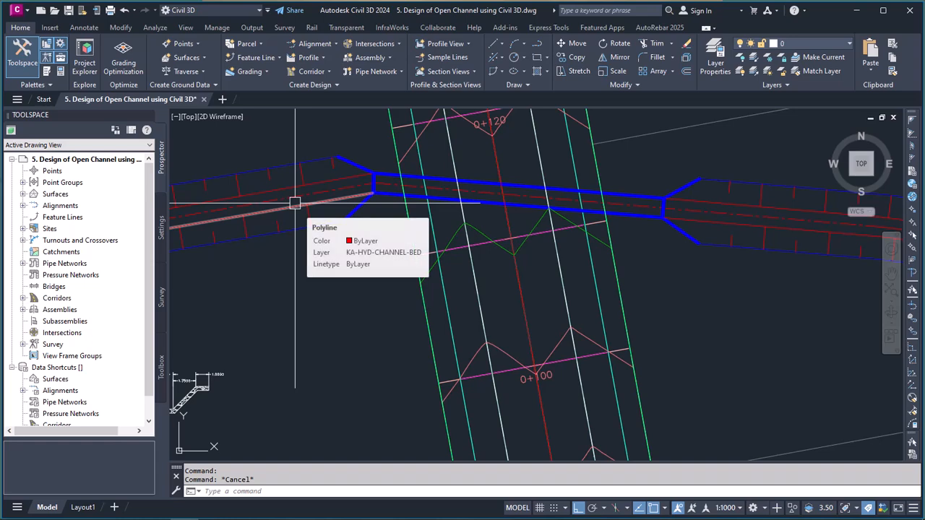
scroll(346, 184, up, 2)
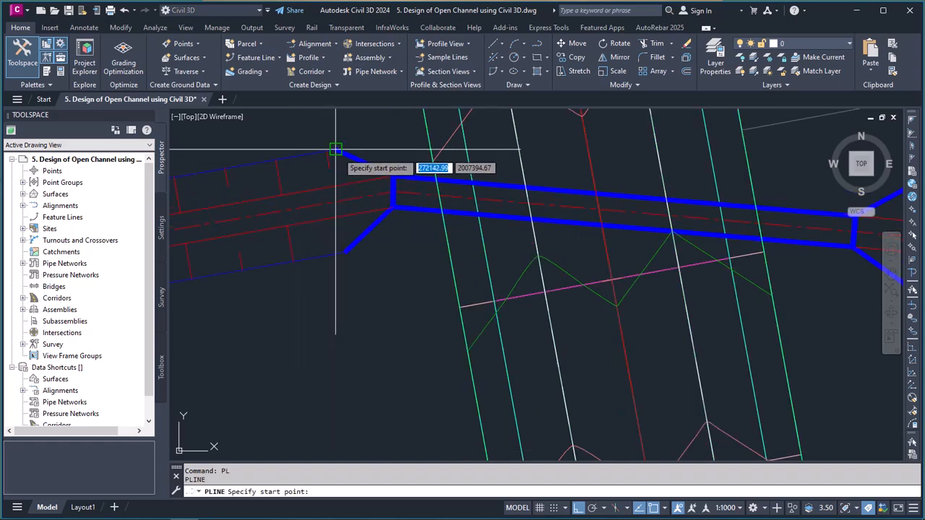
click(335, 150)
click(356, 244)
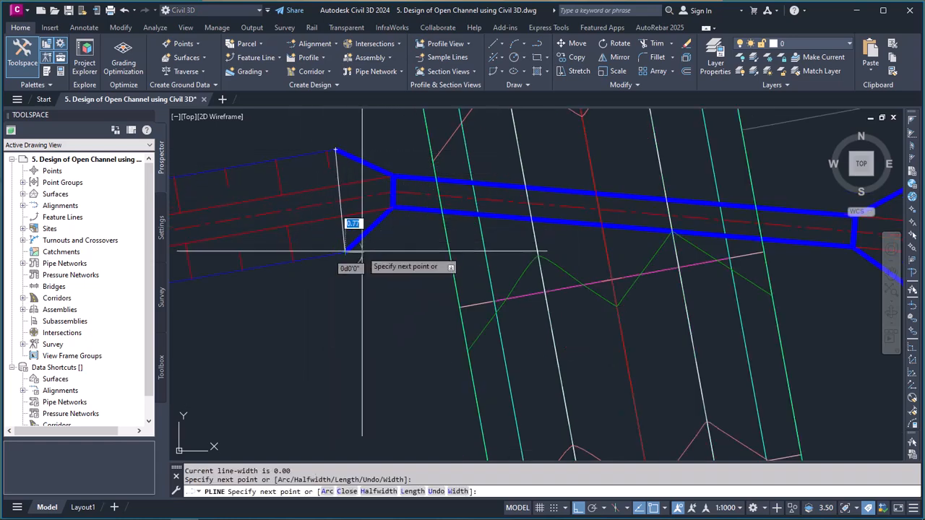
scroll(376, 204, down, 5)
key(Return)
- Draw a polyline across the second open channel section's upstream end, joining the two wingwall tips after the first road crossing
scroll(357, 208, up, 4)
scroll(360, 209, down, 4)
scroll(372, 207, up, 6)
scroll(386, 205, down, 4)
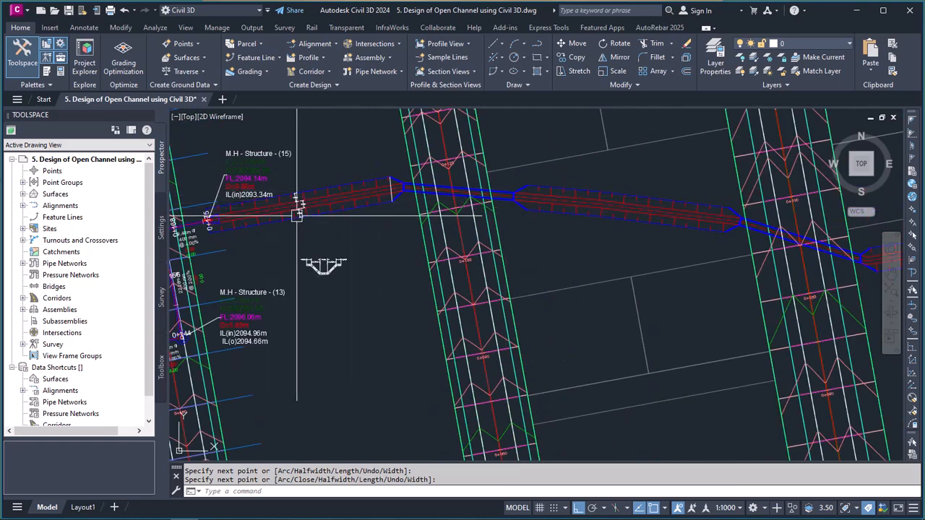
scroll(406, 193, up, 2)
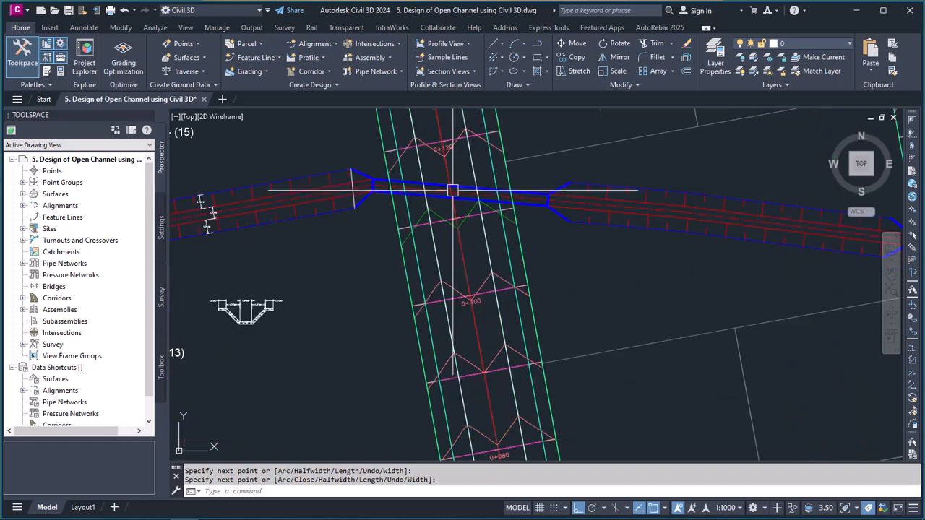
scroll(379, 191, down, 4)
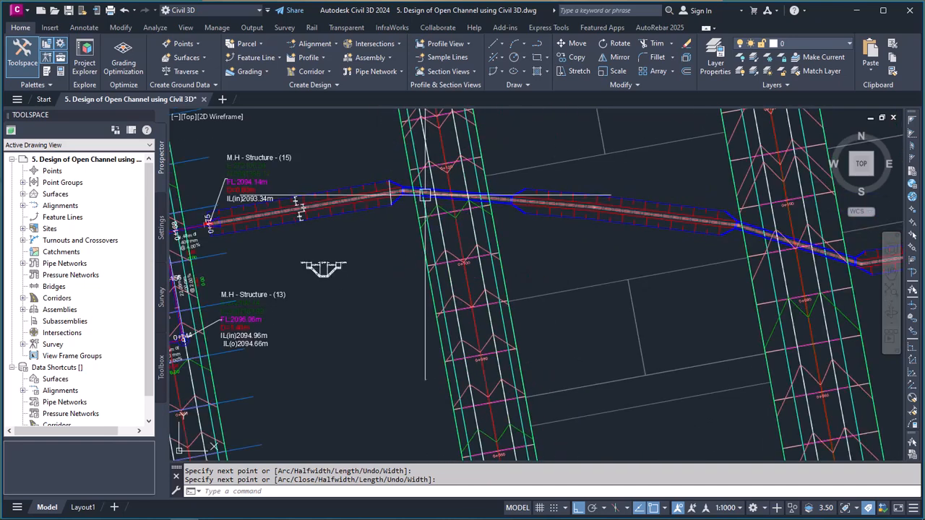
scroll(533, 195, up, 10)
key(Return)
key(Return)
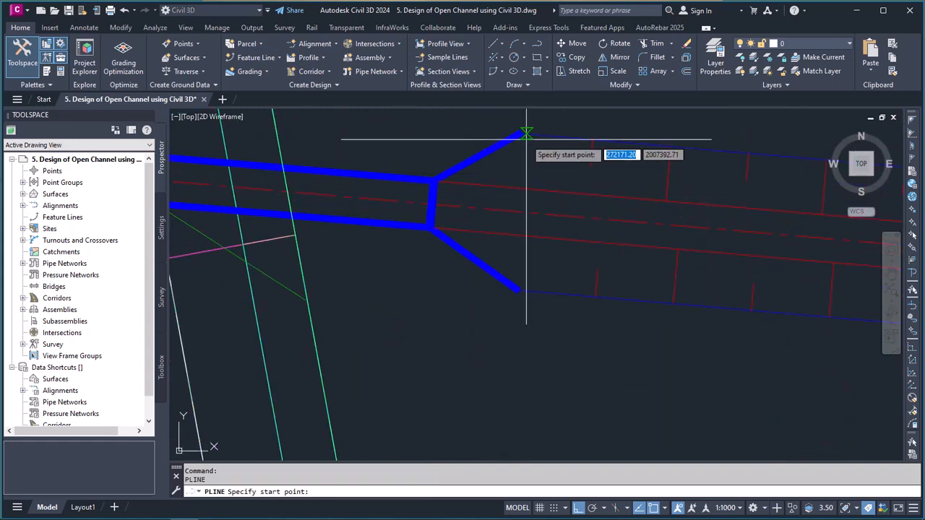
click(524, 135)
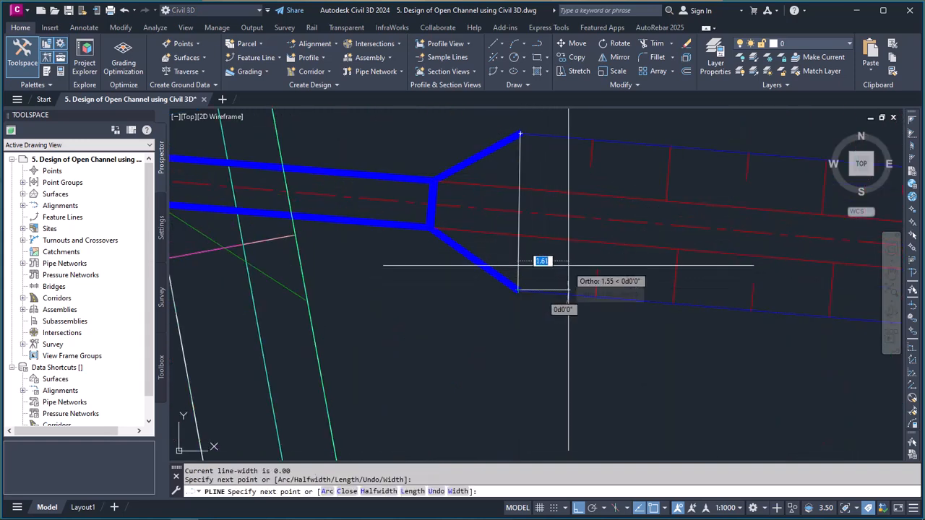
key(Return)
- Draw a polyline across the second open channel section's downstream end, joining the two wingwall tips before the next road crossing
scroll(405, 238, down, 10)
scroll(551, 239, up, 8)
key(Return)
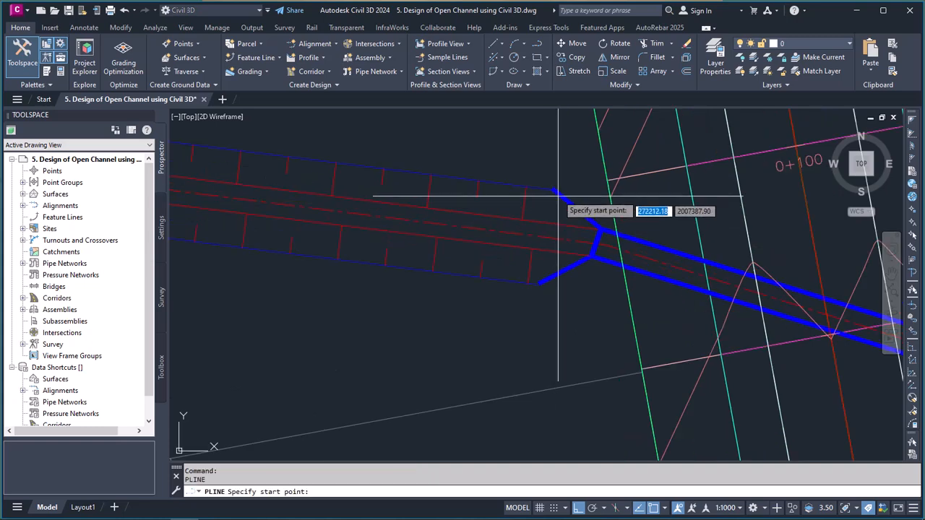
click(554, 192)
scroll(538, 282, up, 2)
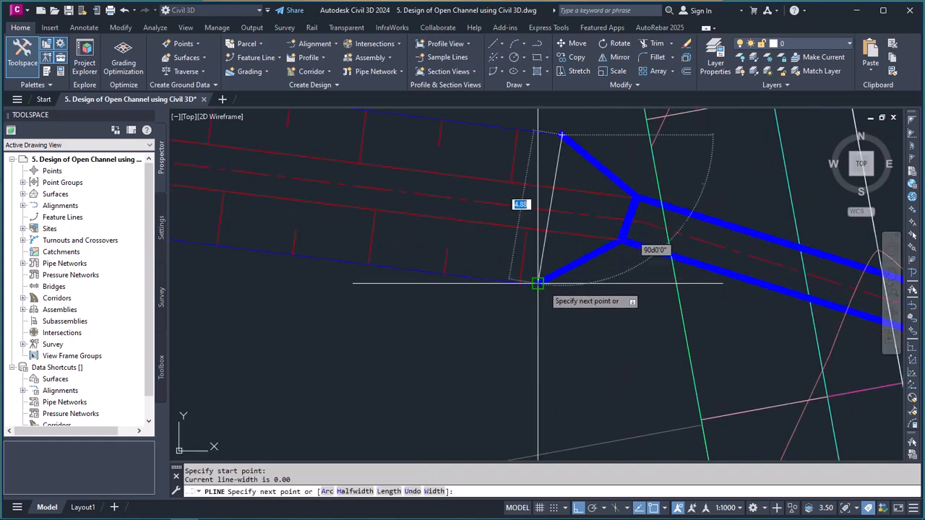
click(538, 283)
key(Return)
- Draw a polyline across the third open channel section's upstream end, joining the two wingwall tips after the second road crossing
scroll(541, 216, down, 9)
scroll(672, 250, up, 9)
key(Return)
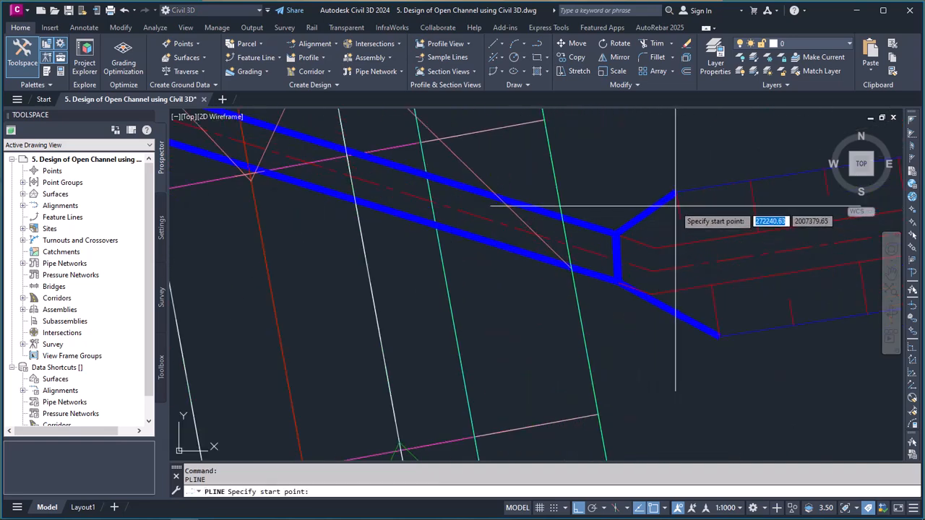
click(677, 192)
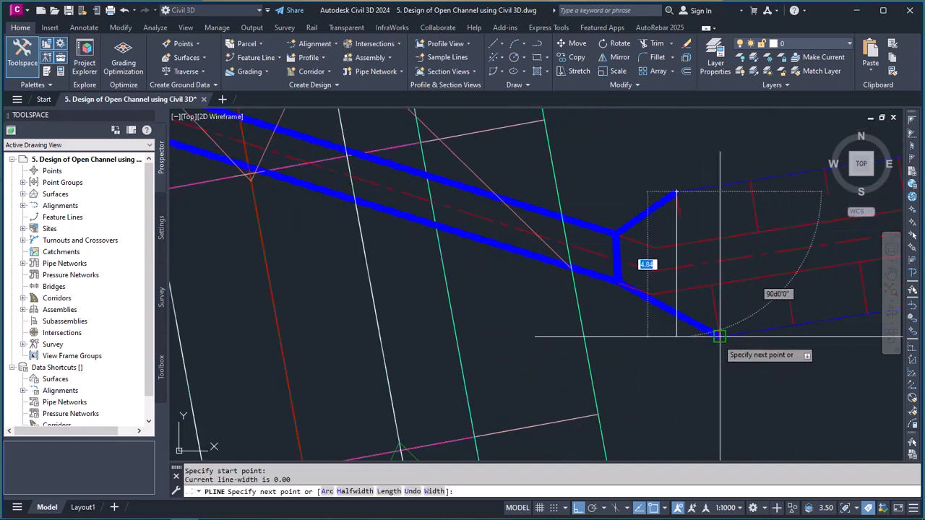
click(719, 336)
scroll(719, 336, down, 10)
key(Escape)
- Draw a polyline across the third open channel section's downstream end, joining the wingwall tips just before the red site boundary
scroll(672, 275, up, 10)
text(pl)
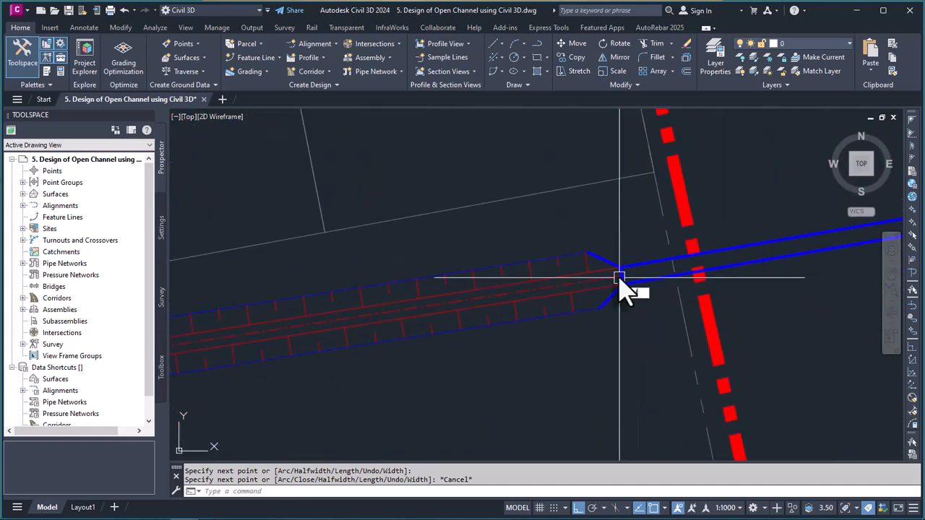
key(Return)
scroll(619, 277, up, 2)
click(580, 247)
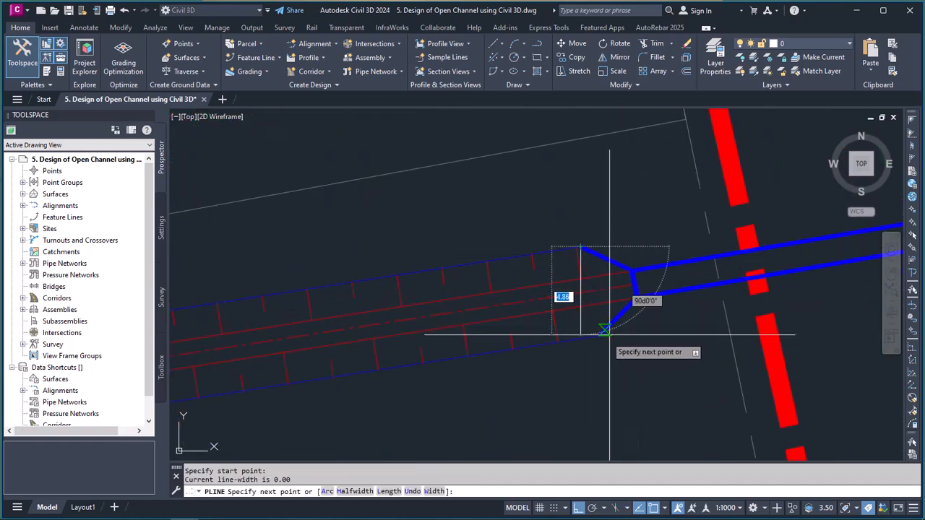
click(606, 329)
key(Return)
- With Ortho off, draw a polyline along the last culvert's centre, from the third channel section's downstream headwall to the outfall headwall
scroll(672, 282, down, 5)
scroll(533, 285, up, 5)
scroll(739, 242, down, 3)
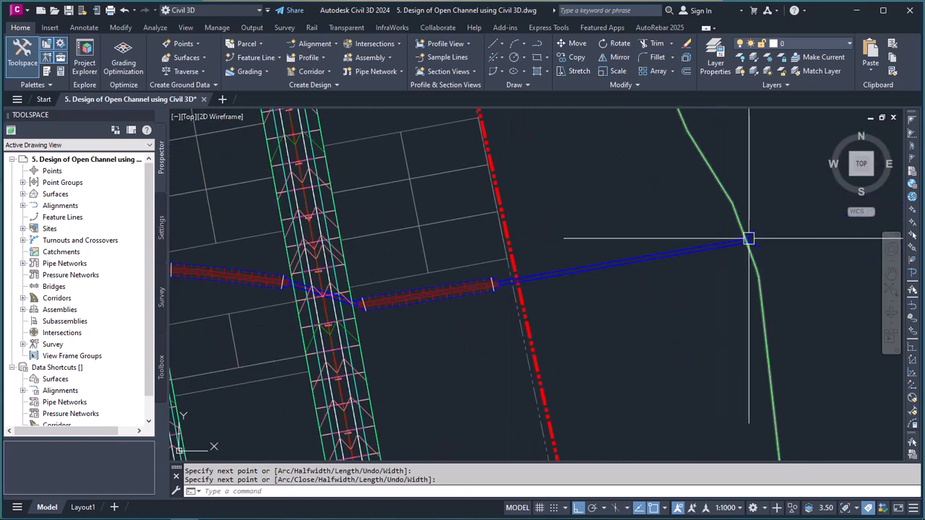
scroll(495, 282, up, 5)
text(p)
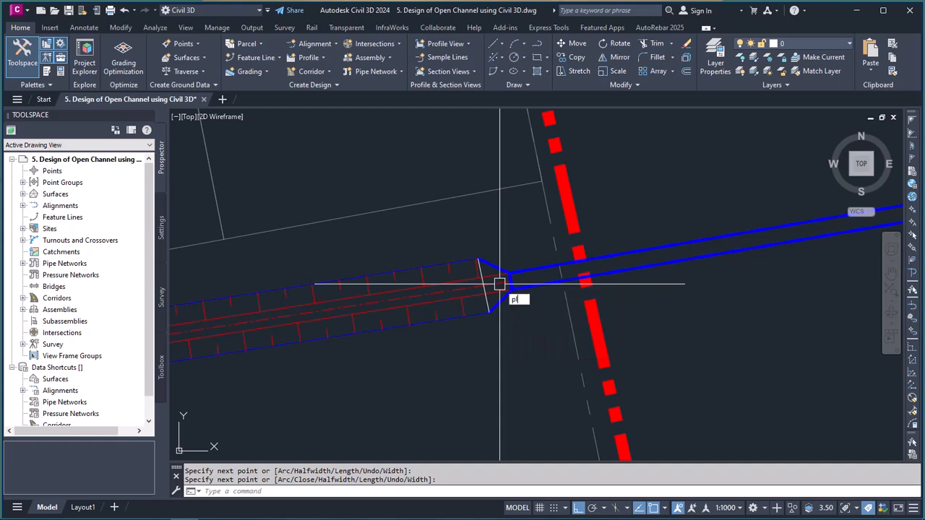
text(l)
key(Return)
click(578, 508)
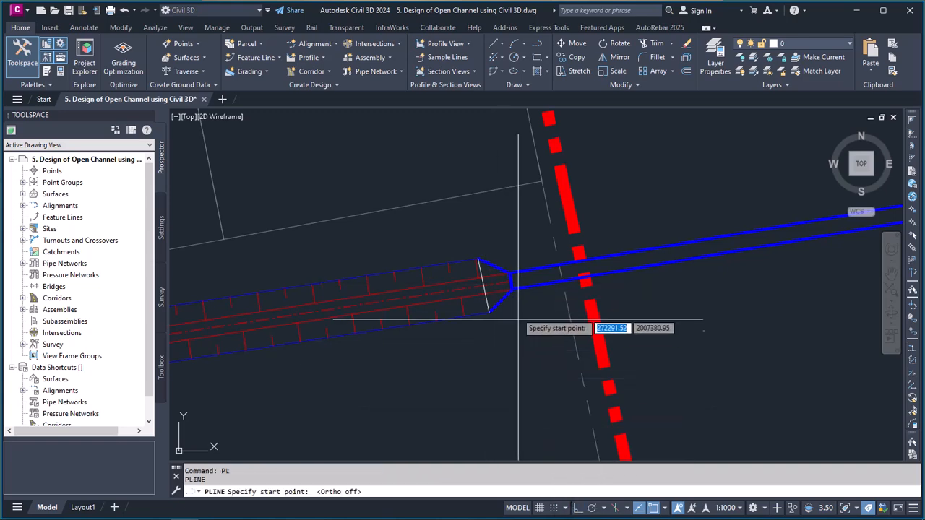
scroll(496, 252, up, 3)
click(496, 220)
scroll(506, 217, down, 6)
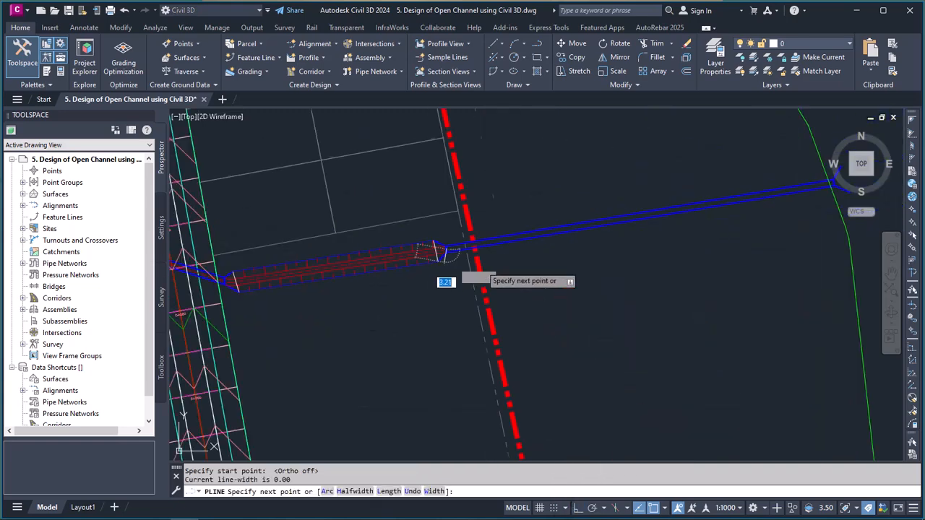
scroll(665, 210, up, 5)
scroll(685, 223, up, 4)
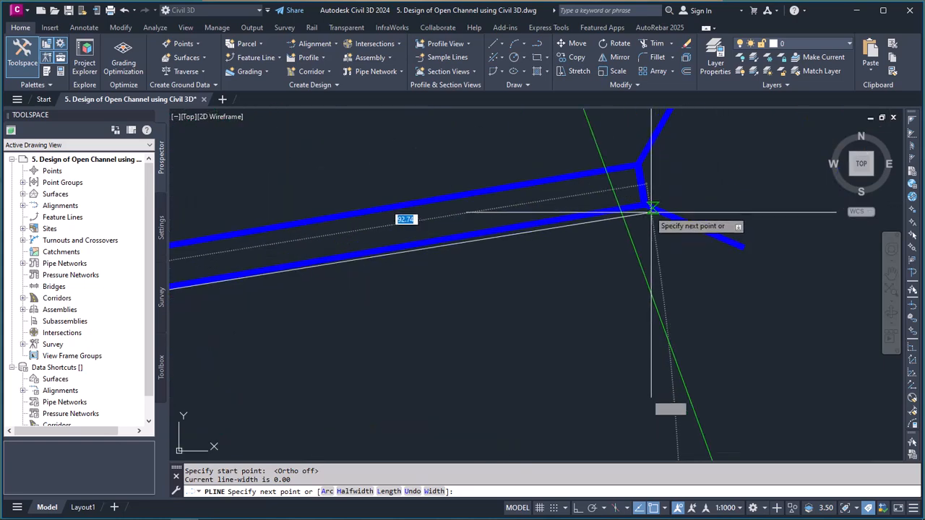
click(642, 185)
key(Return)
scroll(780, 217, down, 4)
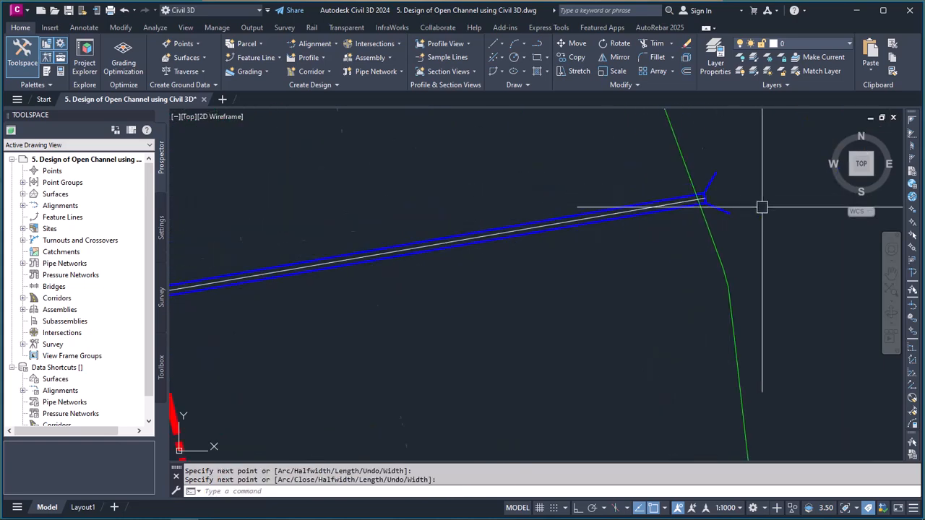
- Match the new culvert line's properties to the dash-dot channel centreline and try to join the two lines
scroll(585, 252, up, 5)
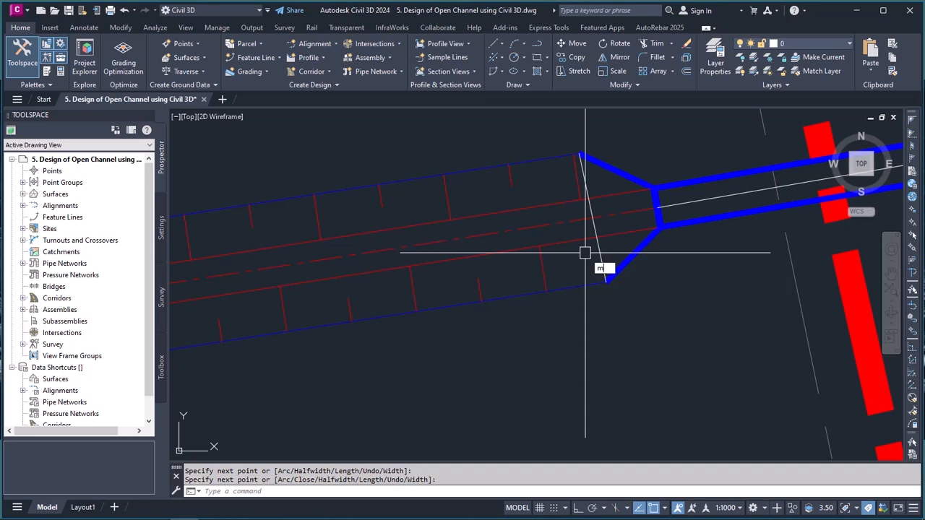
text(ma)
key(Return)
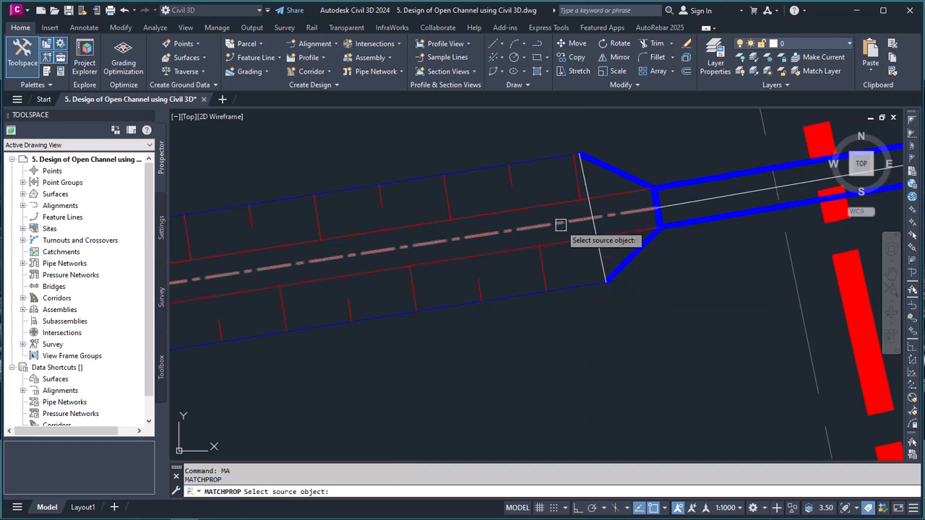
click(557, 224)
click(685, 209)
key(Return)
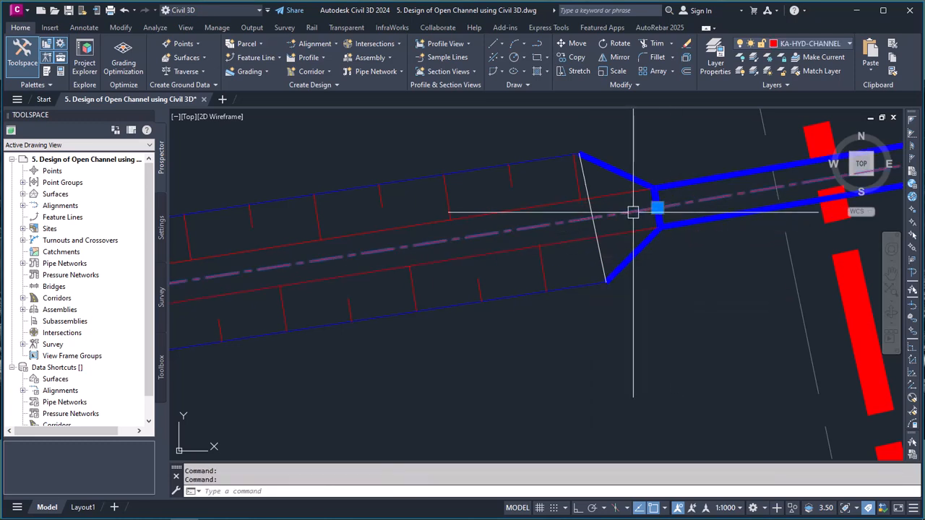
key(Return)
scroll(641, 250, down, 11)
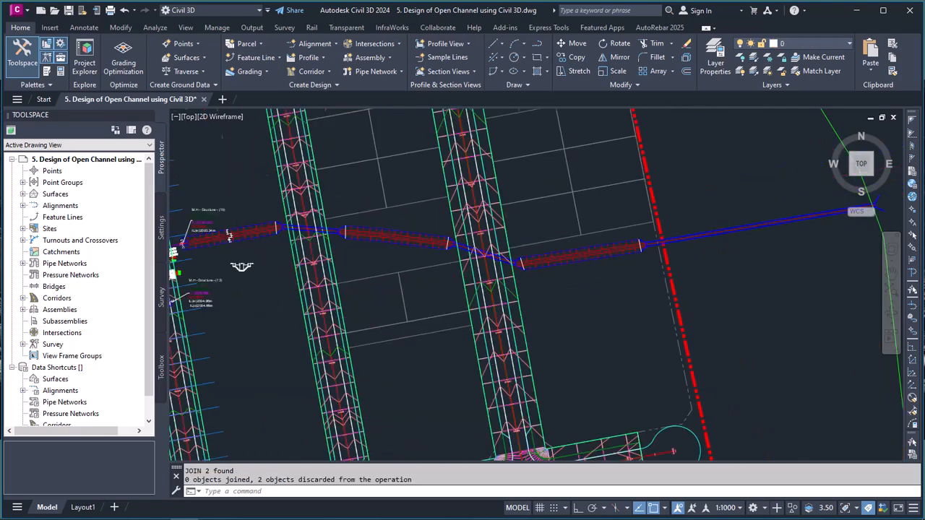
- Select the channel centreline near the first road crossing to check how far it extends
scroll(563, 260, up, 4)
scroll(412, 276, up, 5)
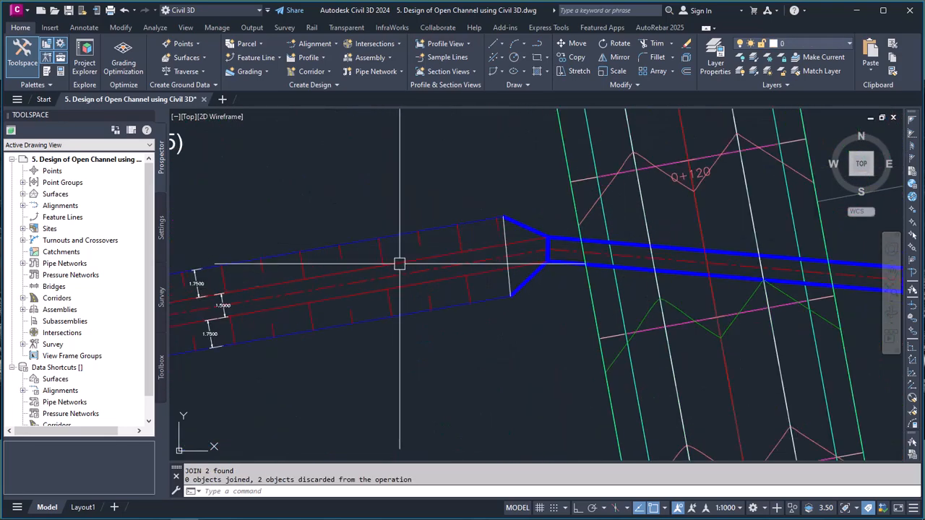
click(409, 268)
scroll(388, 265, down, 7)
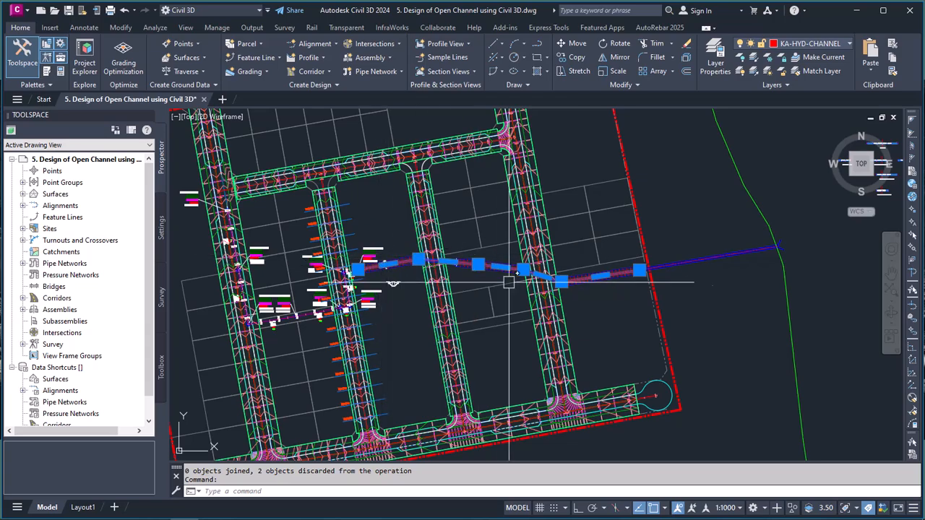
scroll(415, 255, down, 4)
scroll(455, 275, up, 8)
key(Escape)
- Compare the first open channel section's plan dimensions with the dimensioned channel cross-section
scroll(498, 309, down, 2)
scroll(511, 309, up, 7)
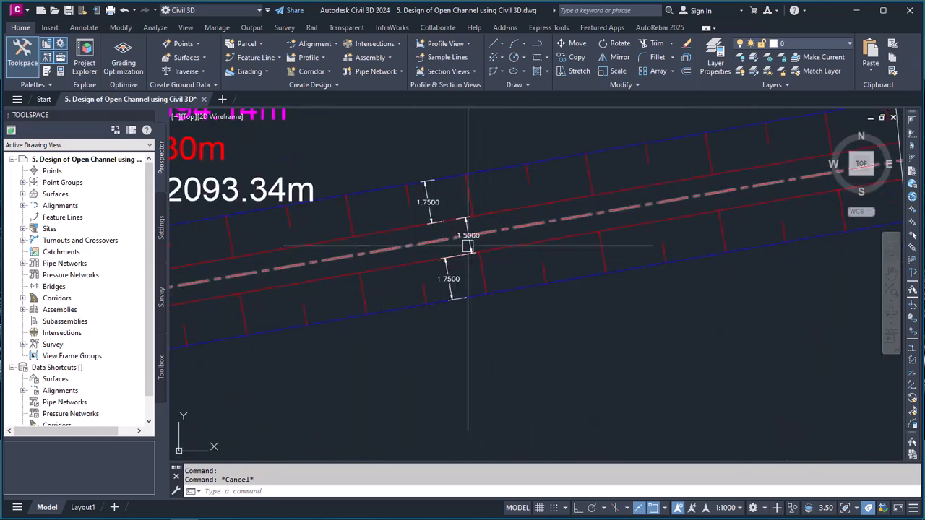
scroll(506, 235, down, 2)
scroll(480, 231, up, 1)
scroll(524, 253, down, 1)
scroll(560, 384, up, 1)
scroll(513, 367, down, 2)
scroll(542, 413, up, 4)
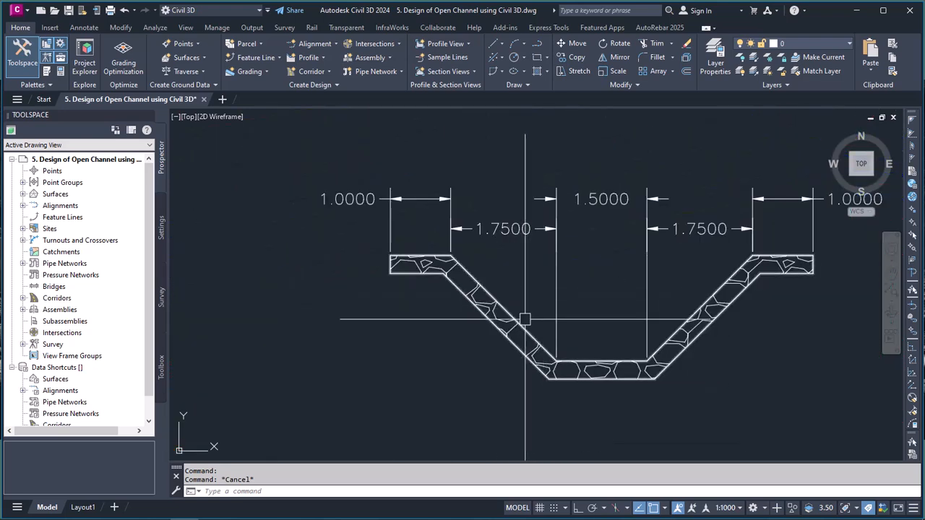
scroll(621, 325, down, 6)
scroll(628, 325, up, 4)
scroll(621, 324, down, 4)
scroll(593, 310, down, 2)
scroll(533, 310, up, 1)
scroll(533, 307, down, 3)
scroll(534, 311, up, 3)
scroll(540, 313, up, 2)
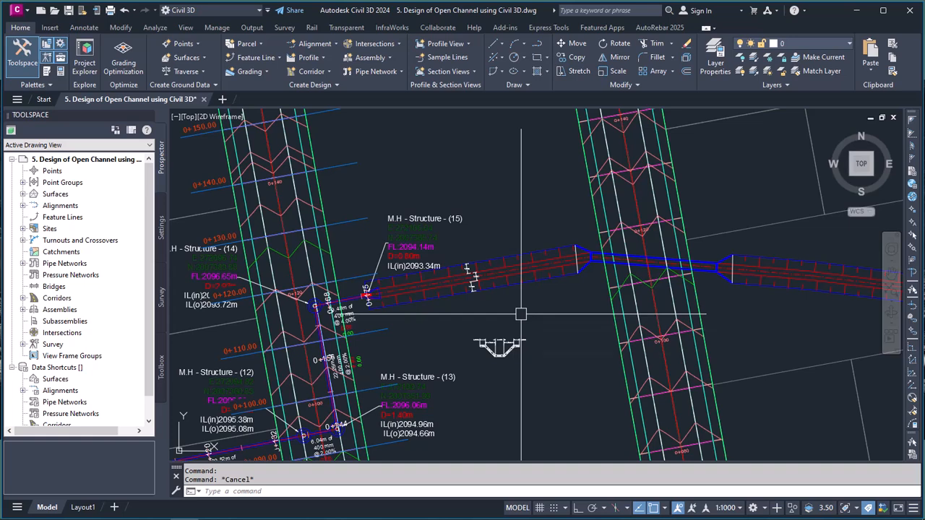
- Examine the first channel section's edge and toe lines in plan between M.H - Structure - (15) and the first road crossing
scroll(488, 280, up, 2)
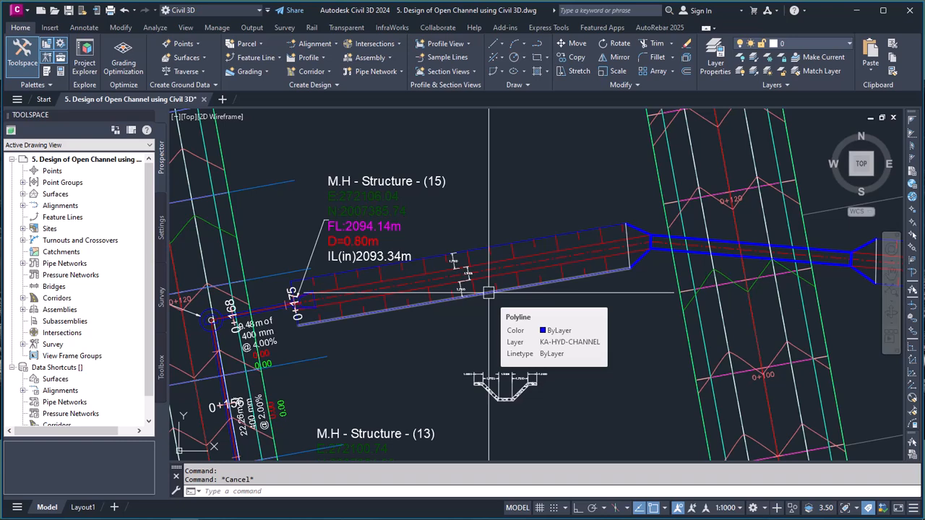
scroll(401, 291, down, 2)
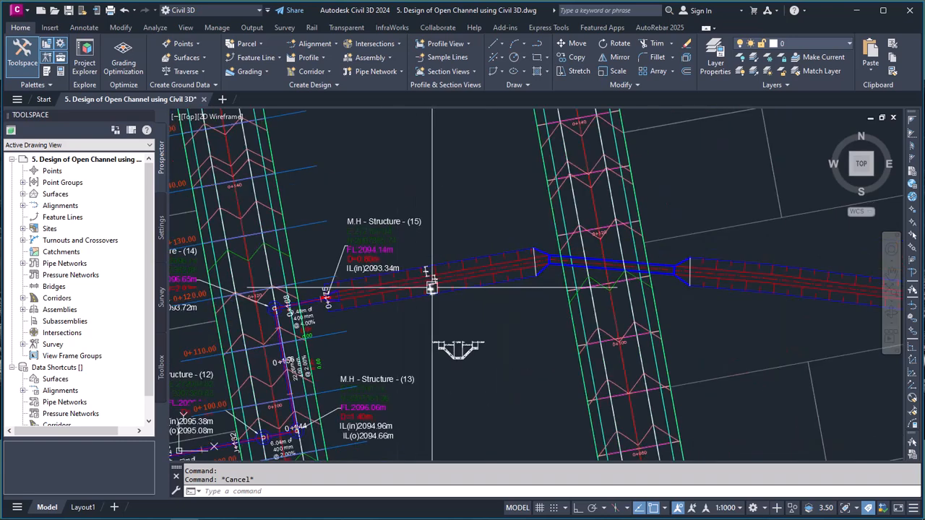
scroll(416, 295, up, 2)
scroll(399, 294, up, 2)
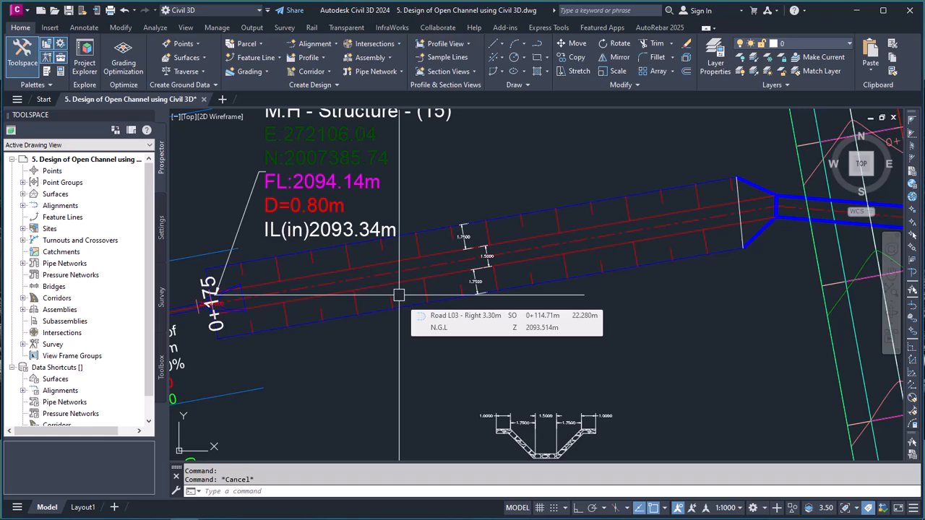
scroll(455, 286, down, 2)
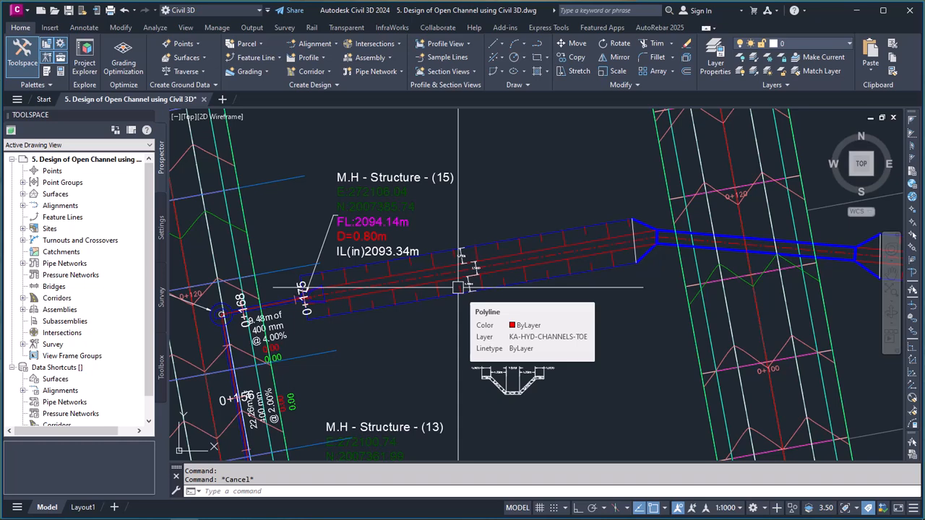
scroll(457, 288, up, 3)
scroll(460, 288, down, 3)
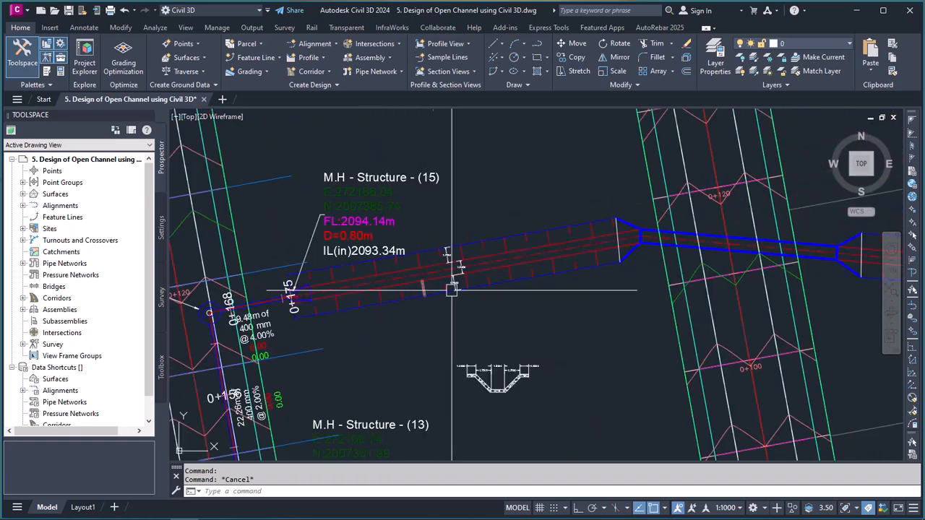
scroll(462, 288, up, 2)
scroll(449, 283, down, 1)
- Inspect the centreline polyline running through the first channel section and its road crossing
click(407, 269)
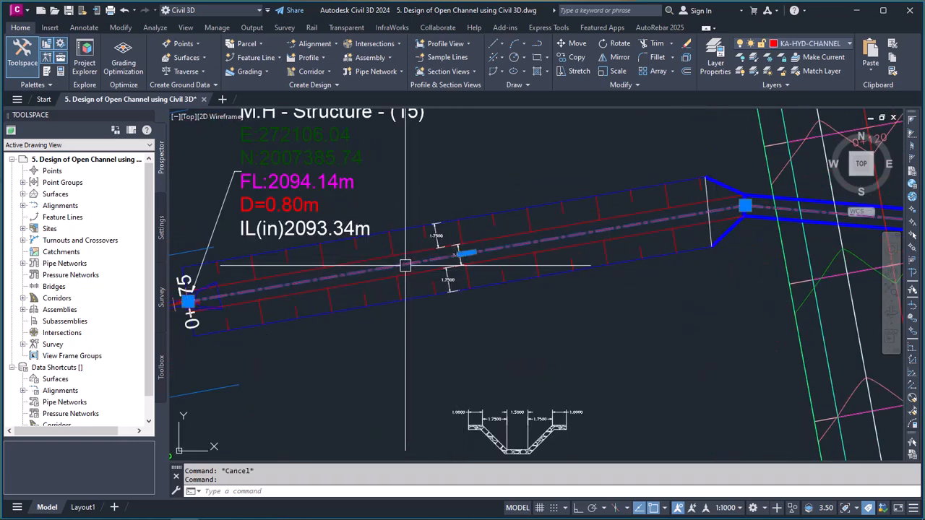
scroll(393, 270, down, 2)
scroll(390, 269, down, 1)
scroll(434, 250, up, 1)
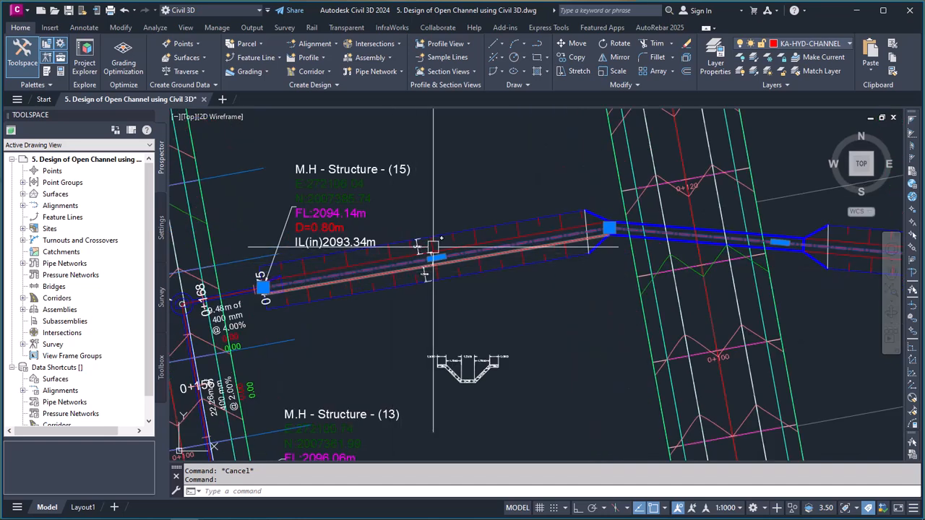
scroll(611, 243, down, 1)
scroll(568, 243, up, 1)
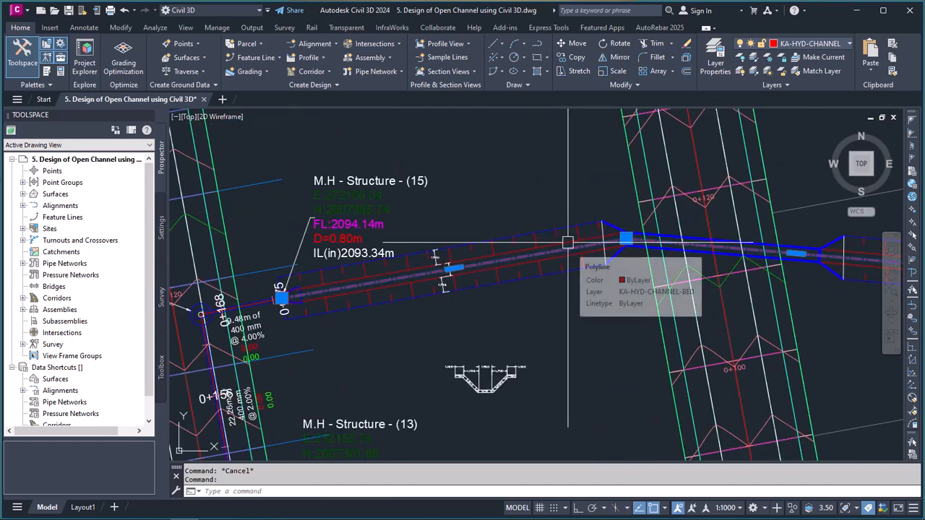
key(Escape)
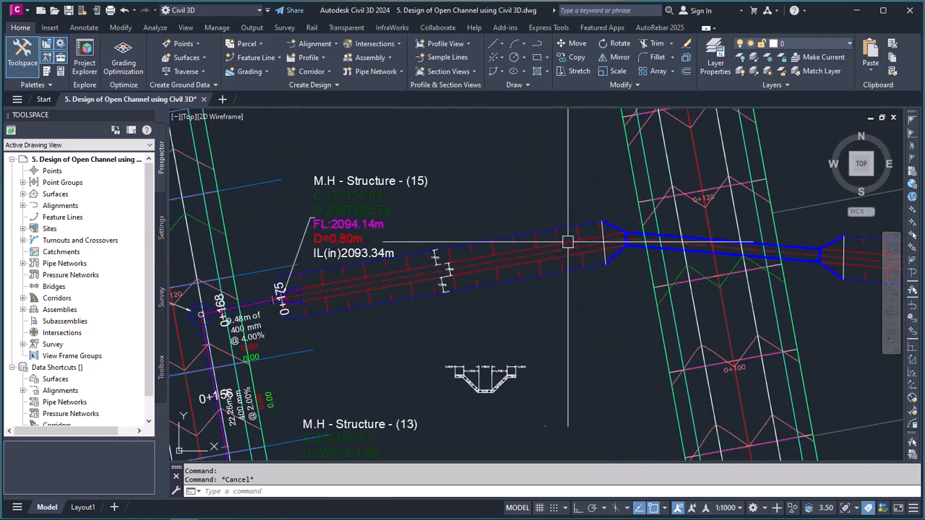
- Start an alignment from objects using the channel centreline polyline, and accept its direction towards the outfall
click(315, 44)
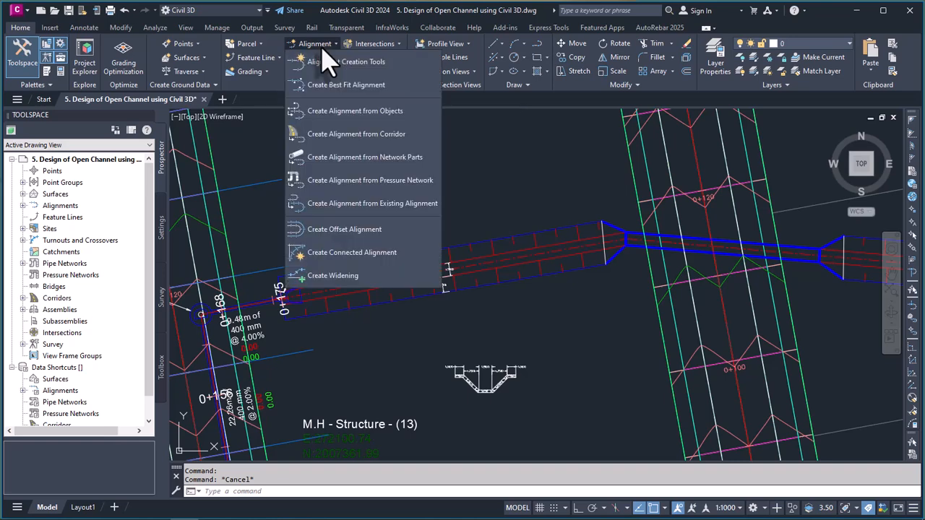
click(341, 114)
scroll(491, 268, up, 5)
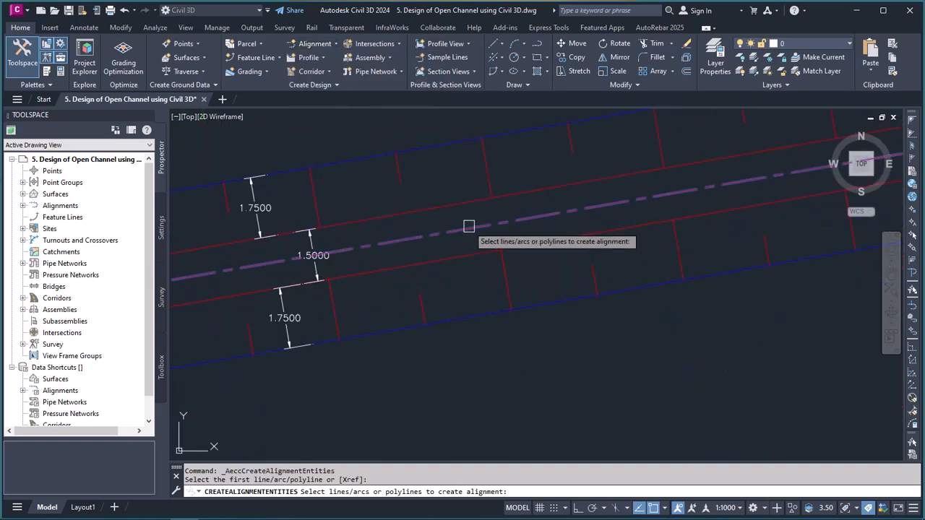
scroll(475, 242, down, 4)
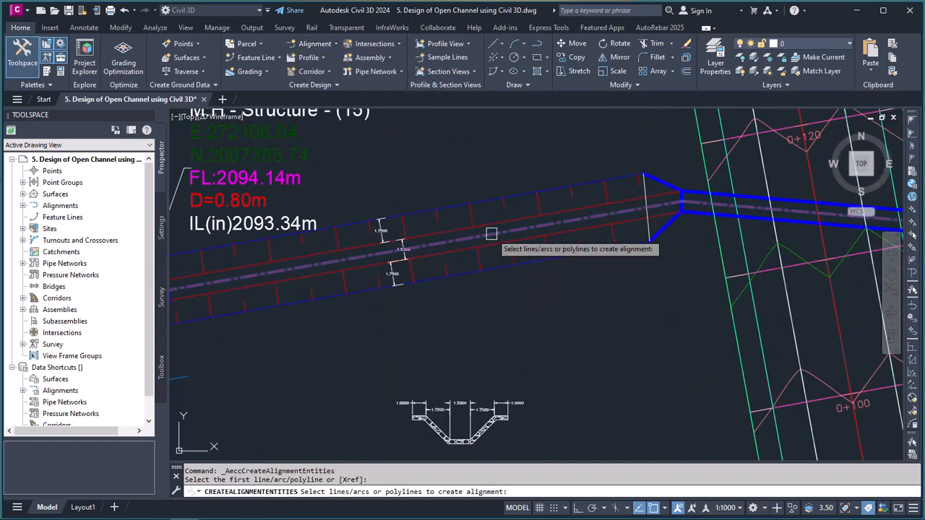
scroll(475, 240, down, 5)
scroll(728, 259, up, 6)
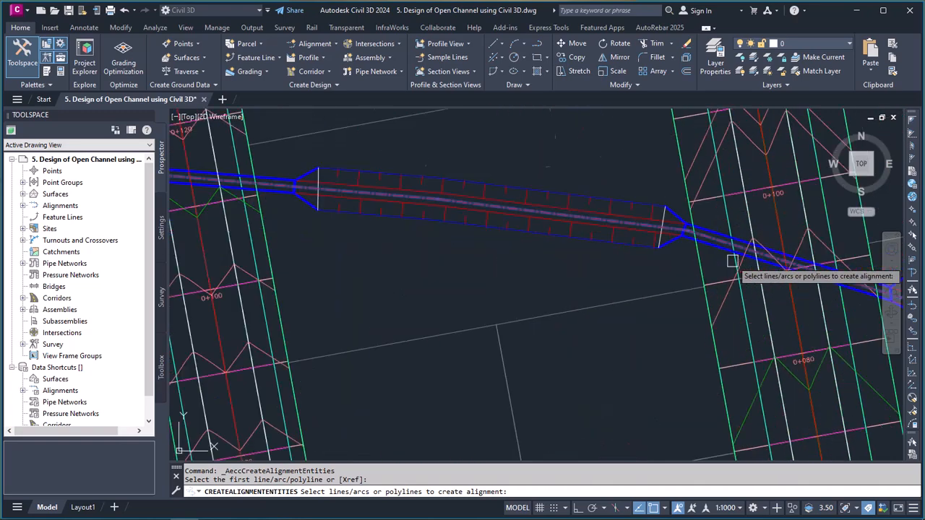
scroll(718, 260, down, 6)
middle_drag(773, 272, 618, 250)
scroll(699, 256, up, 6)
scroll(571, 243, down, 5)
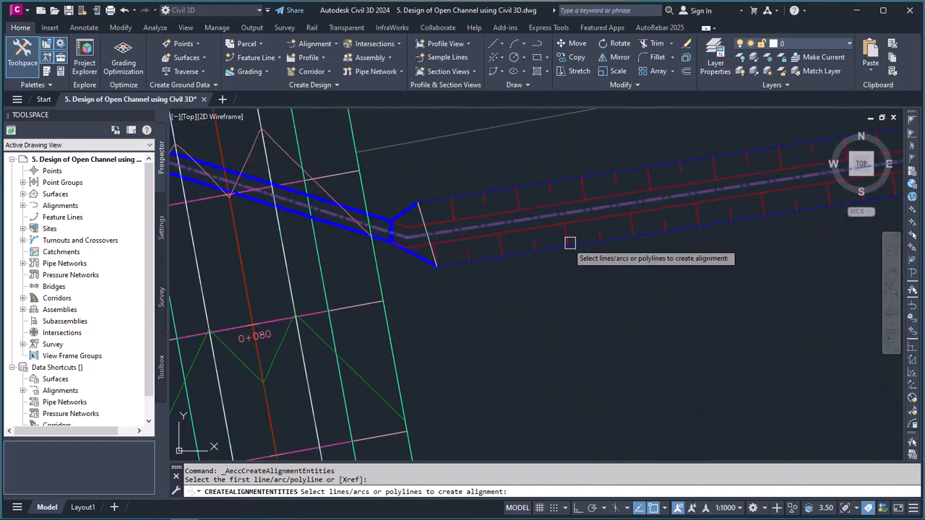
scroll(339, 246, up, 5)
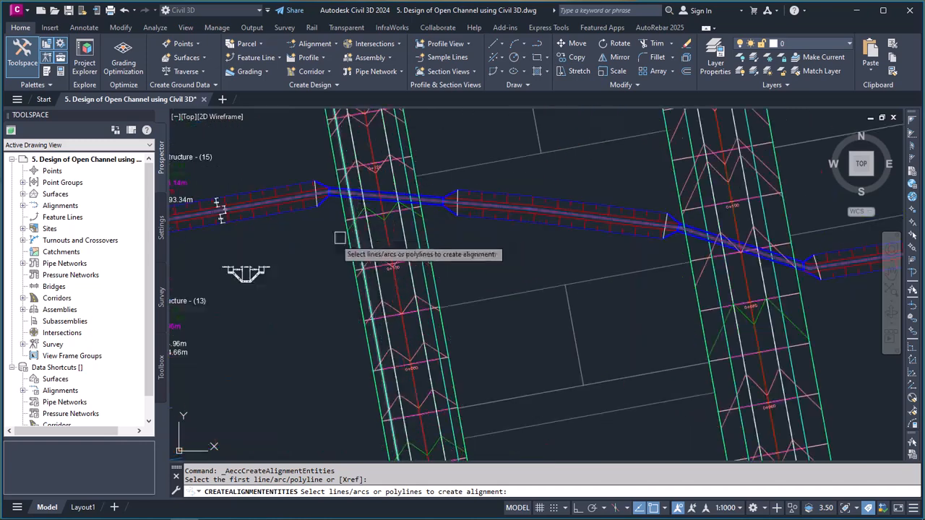
click(301, 243)
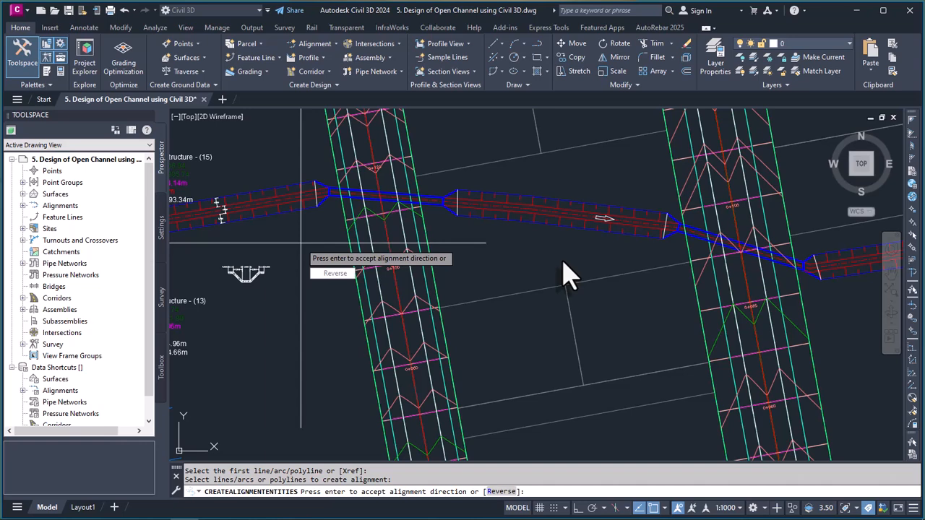
key(Return)
- Name the alignment Channel 01 and confirm its object layer as 0 with no modifier
drag(554, 150, 515, 149)
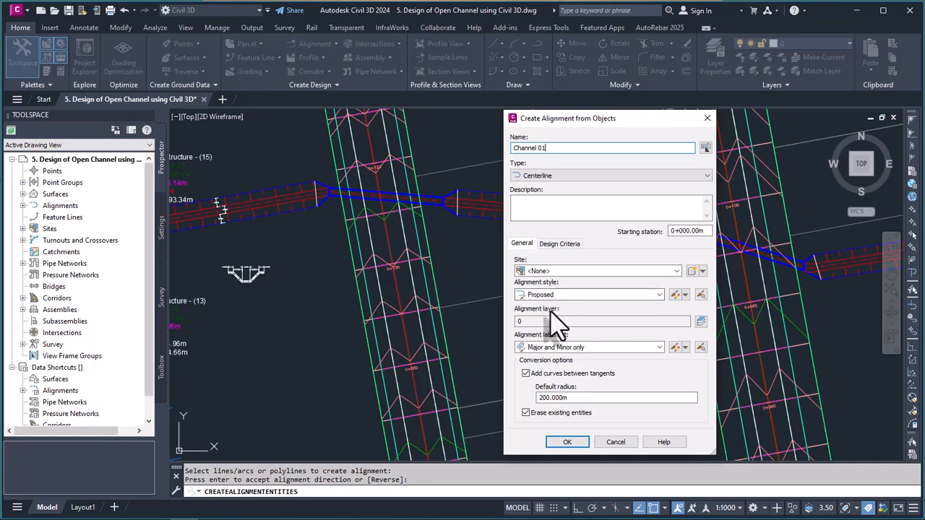
click(701, 321)
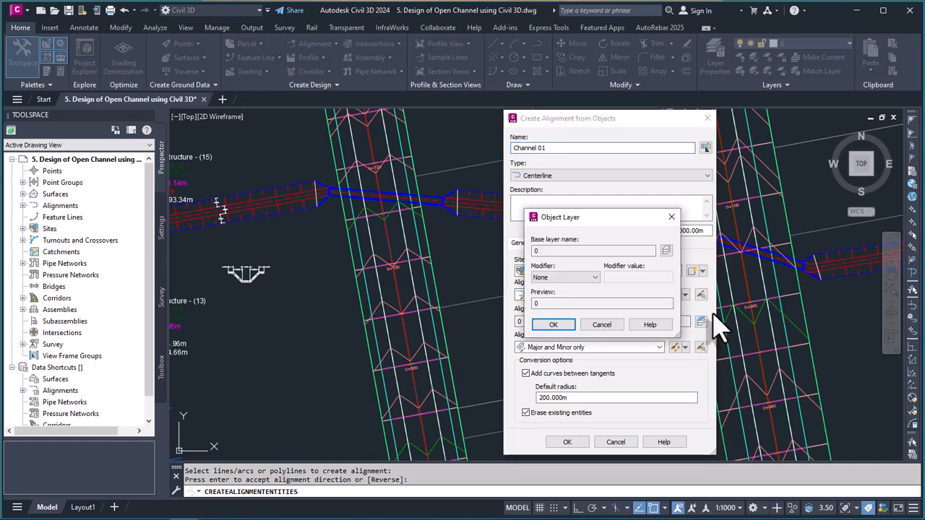
click(666, 251)
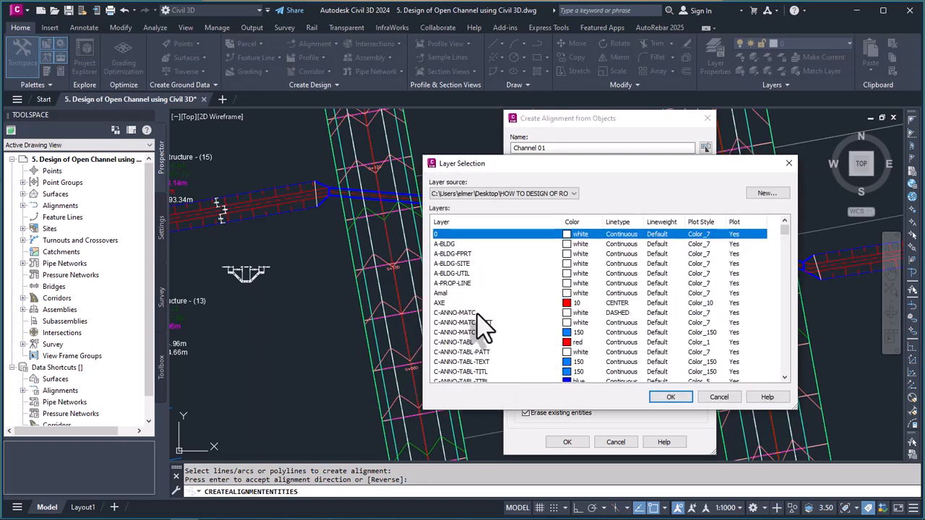
click(788, 164)
click(593, 278)
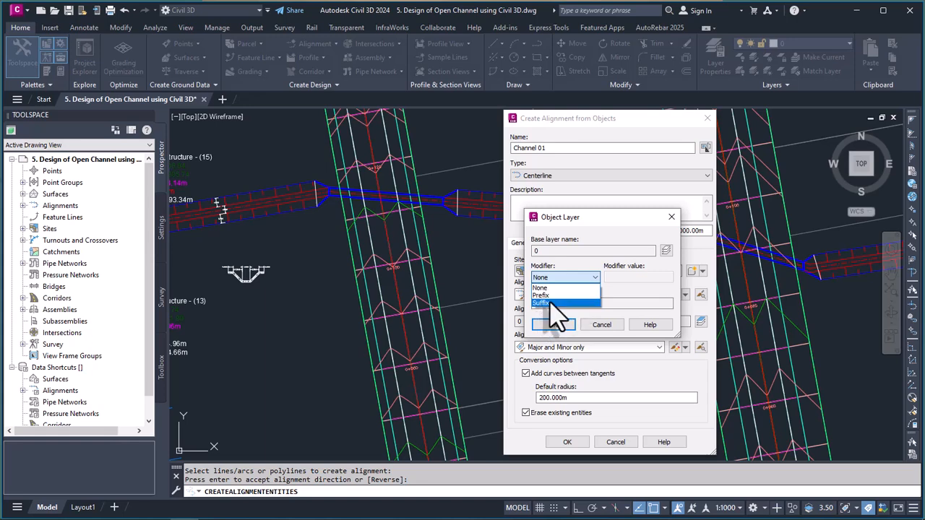
click(654, 268)
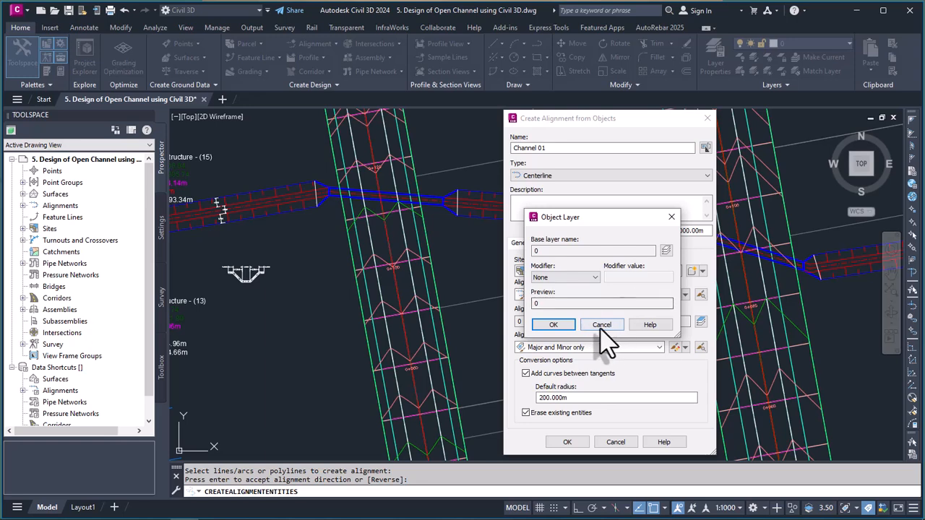
click(554, 325)
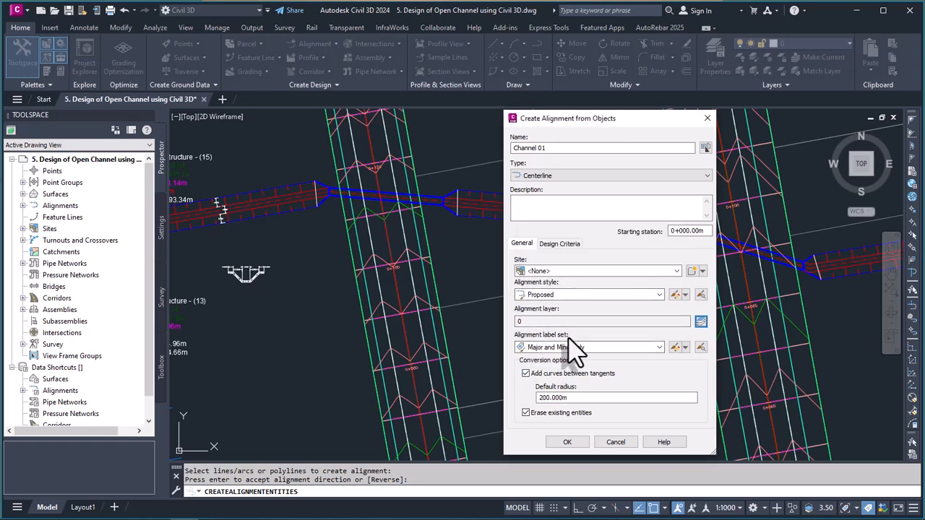
- Choose Road Alignment Label Set as the label set for the new alignment
click(656, 349)
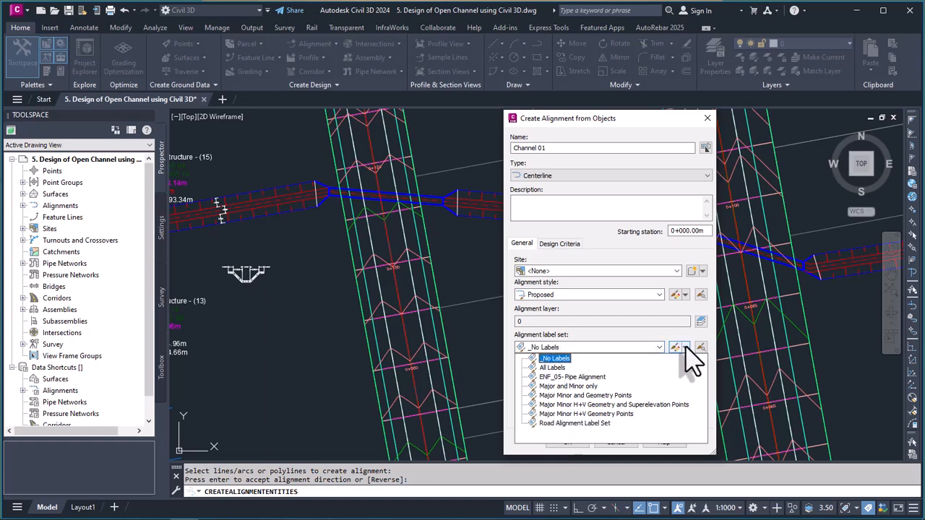
click(565, 425)
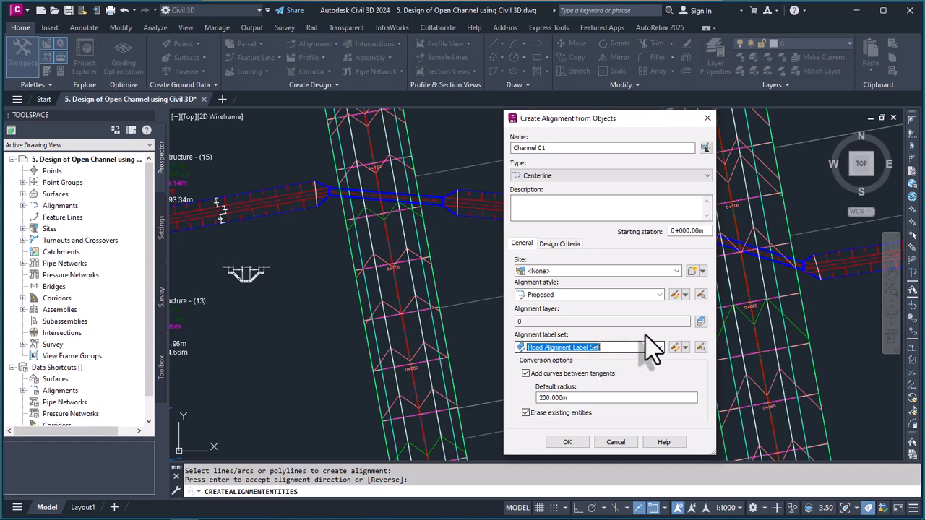
click(685, 347)
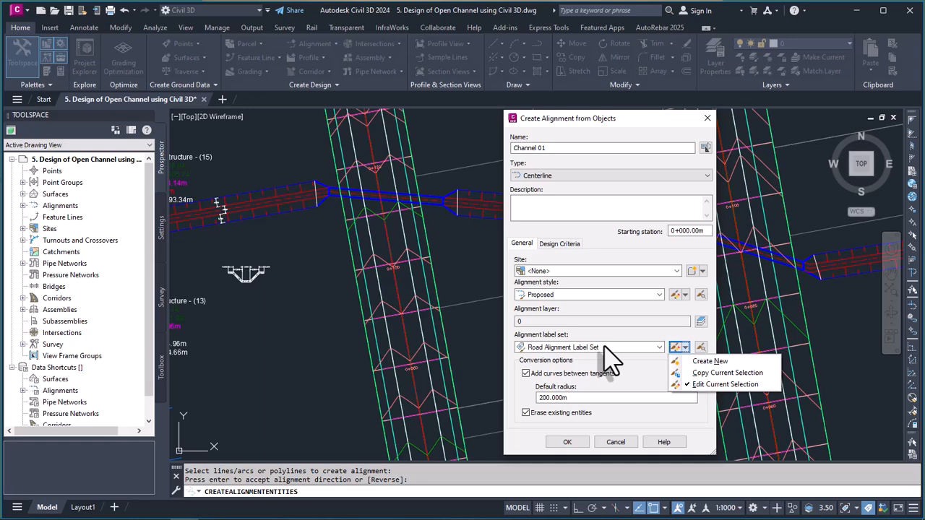
click(719, 375)
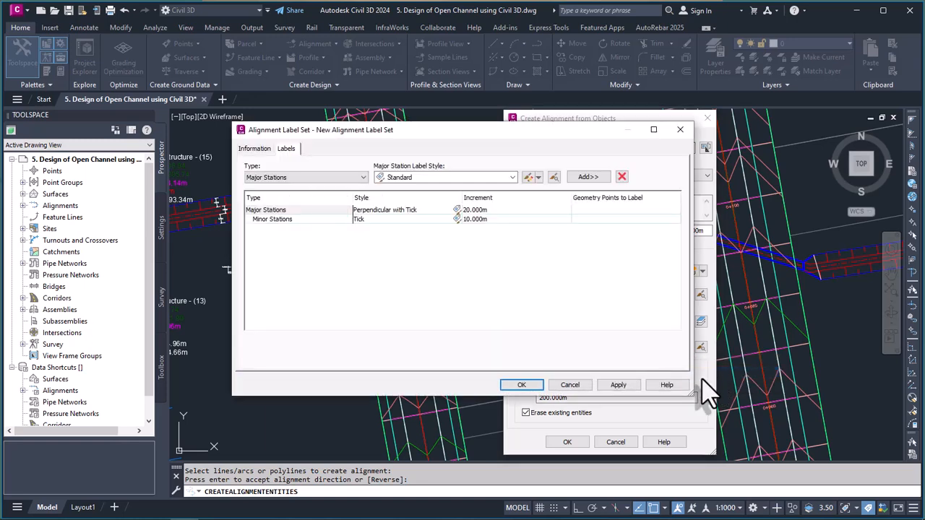
click(265, 150)
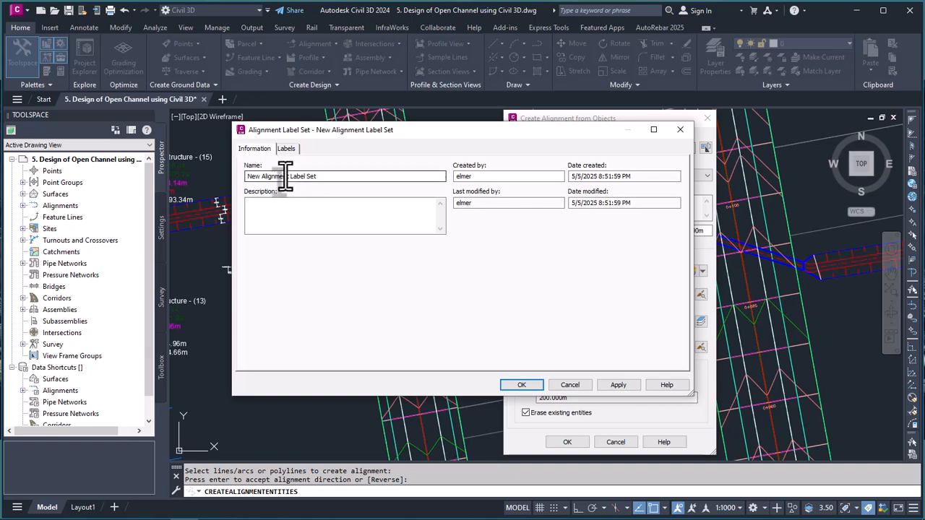
click(680, 130)
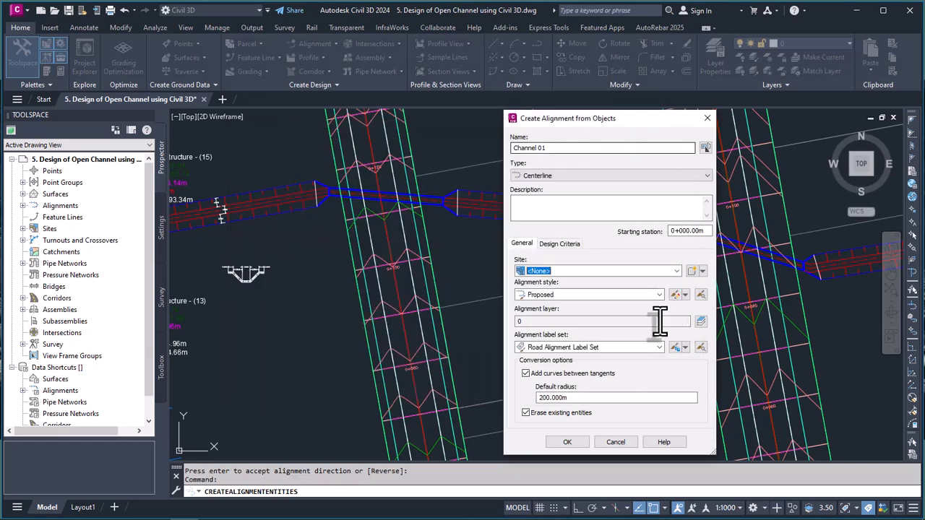
click(685, 348)
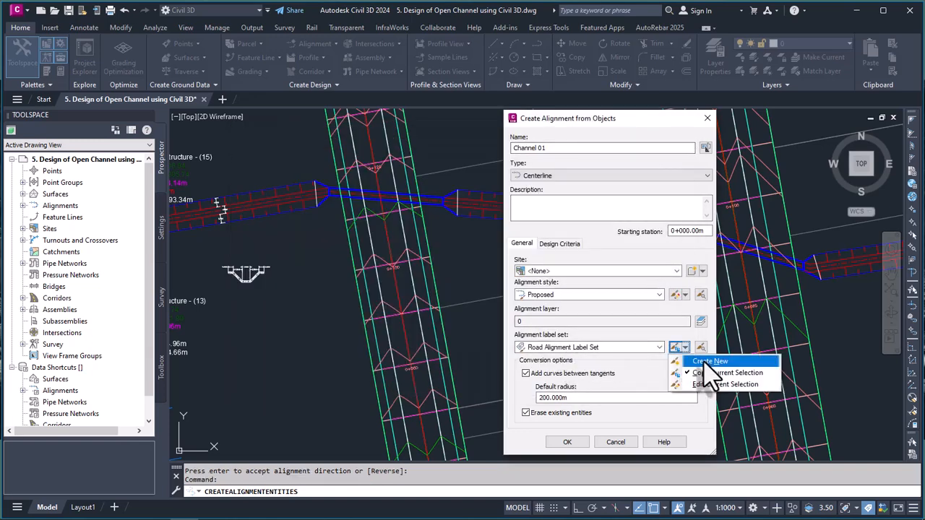
click(705, 361)
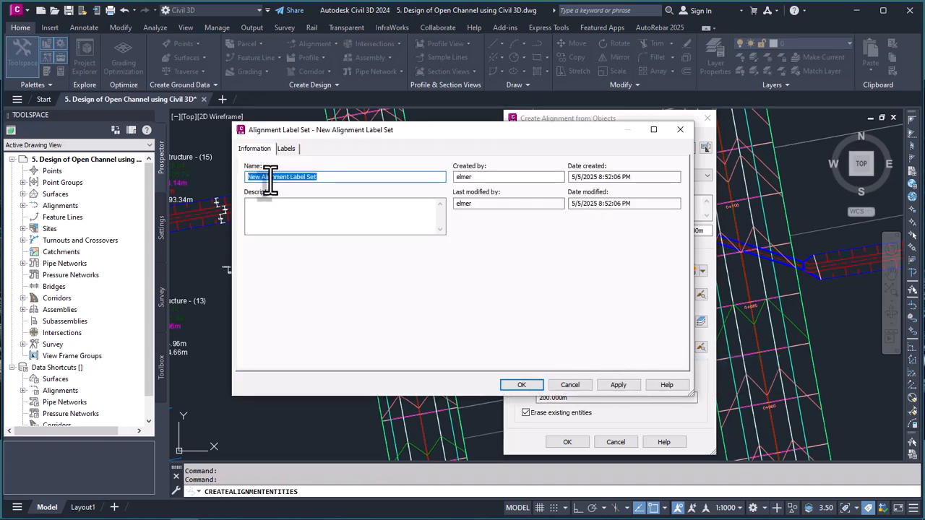
click(286, 149)
click(254, 149)
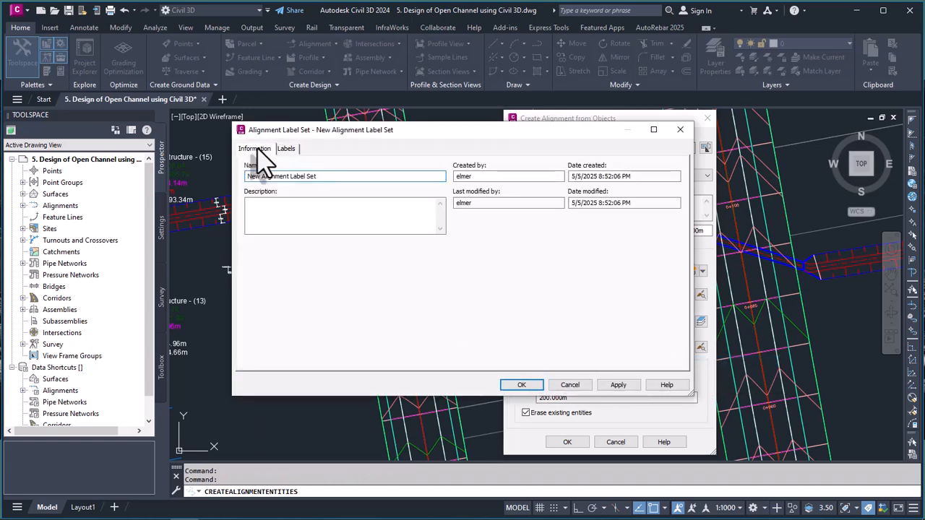
click(680, 129)
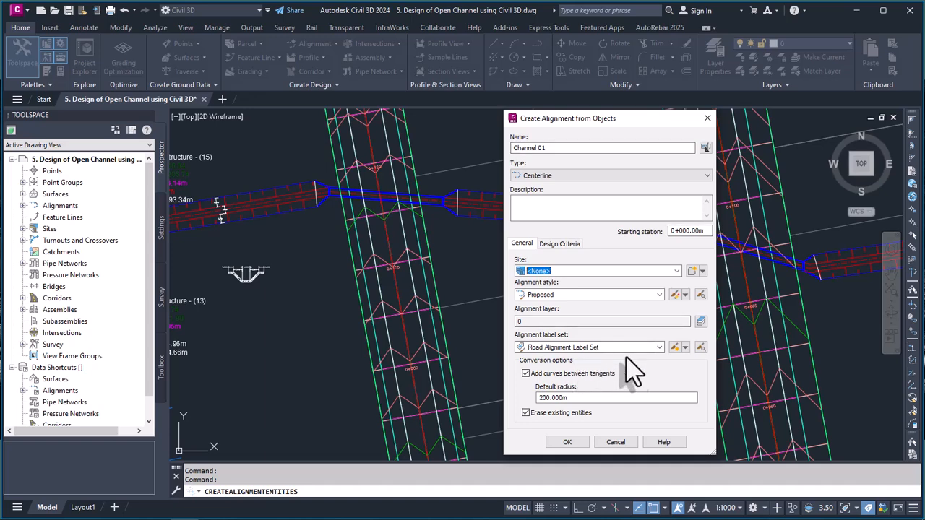
- Copy the Road Alignment Label Set and name the copy ENF_05 Channel Alignment
click(659, 348)
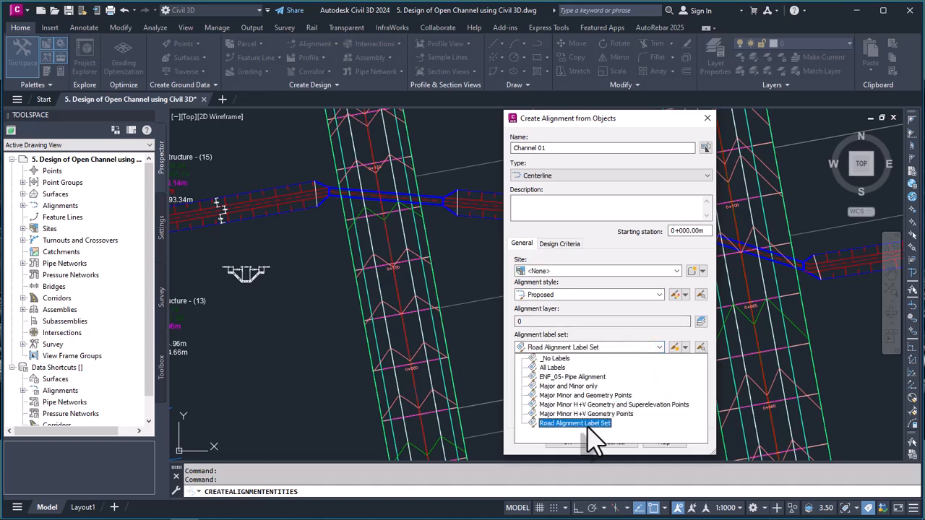
click(685, 350)
click(686, 348)
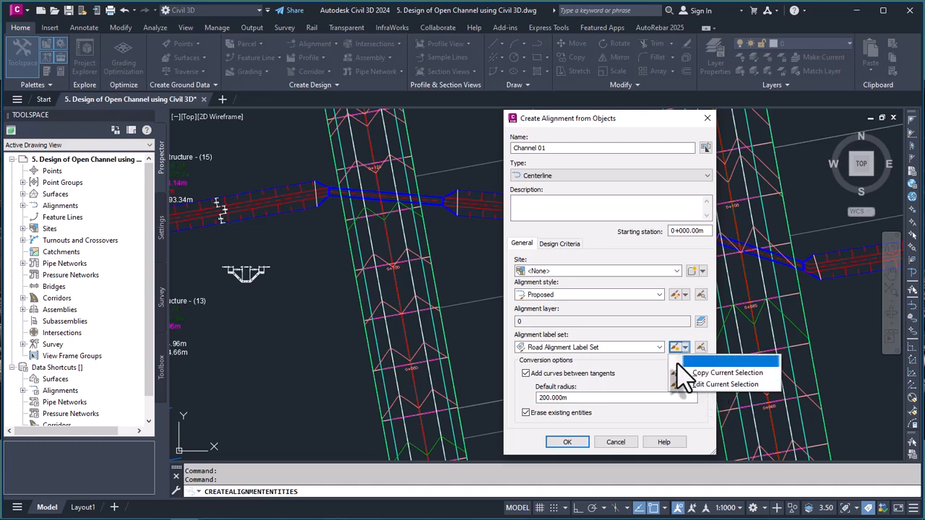
click(735, 374)
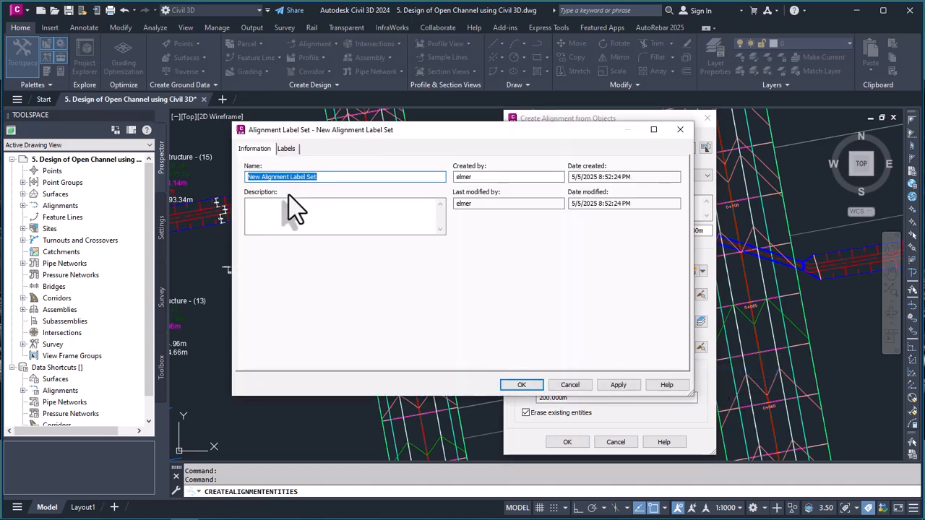
click(287, 149)
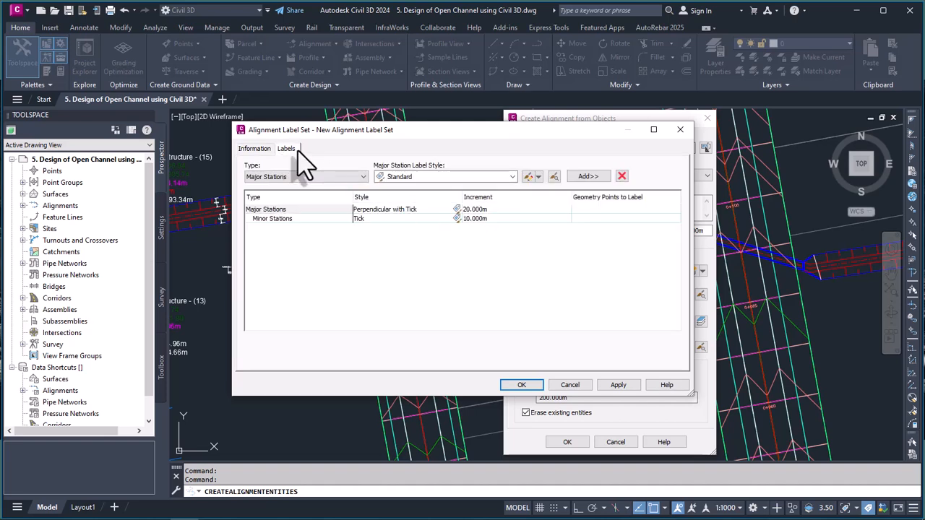
click(257, 149)
drag(323, 177, 220, 181)
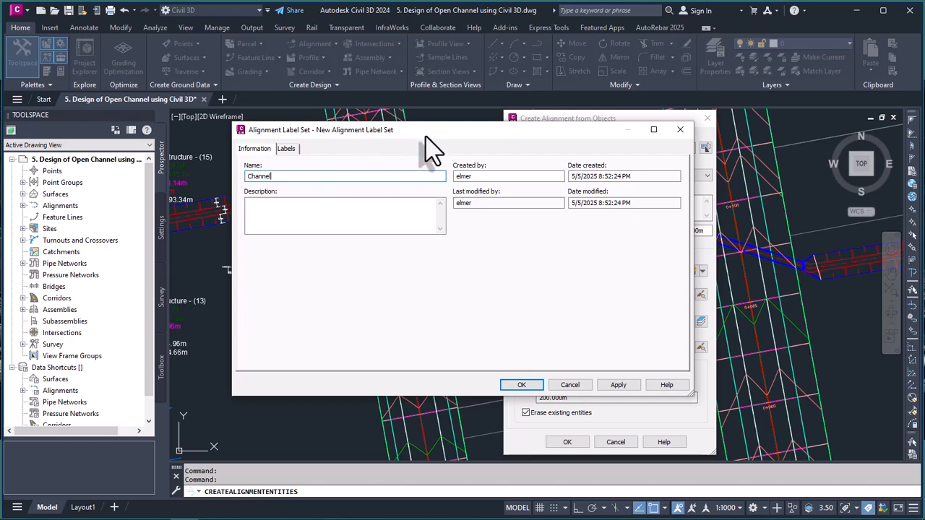
drag(425, 135, 264, 61)
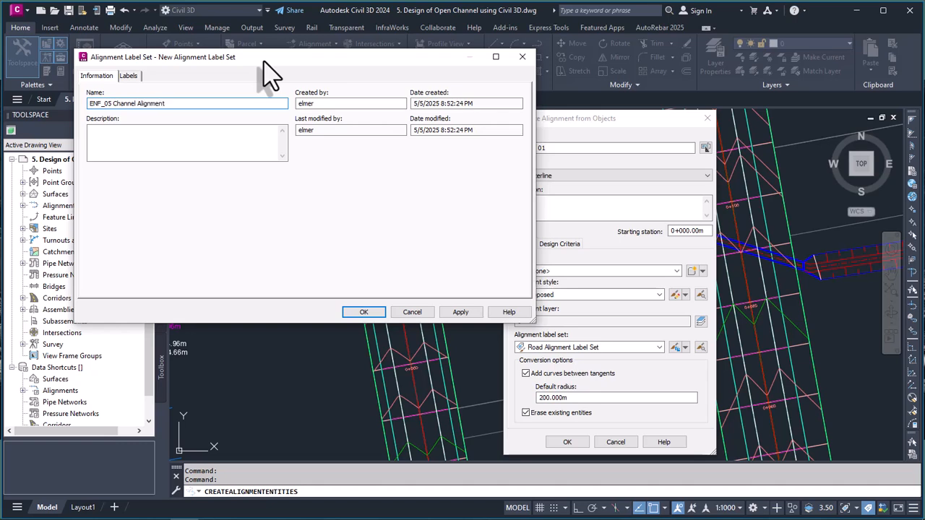
- Set the label set's major station increment to 10 m and its minor station increment to 5 m
click(128, 77)
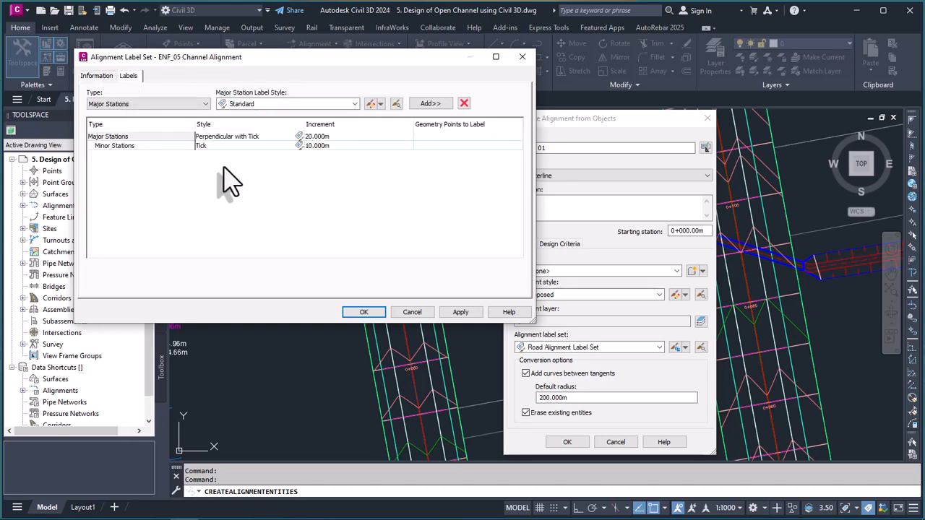
double_click(327, 137)
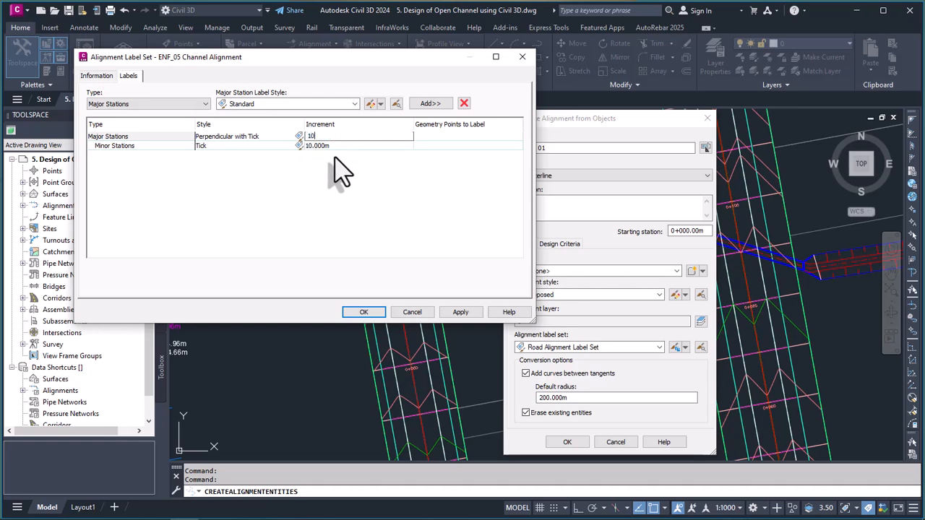
key(Return)
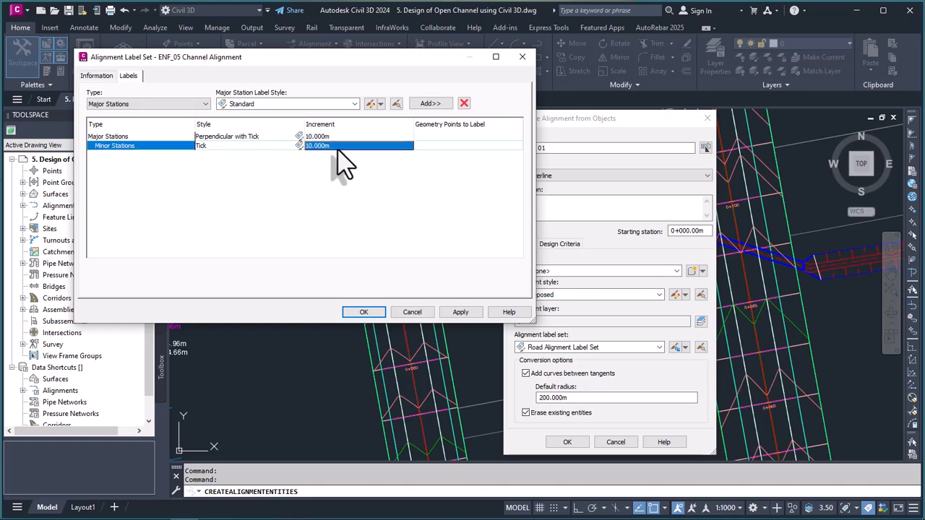
click(336, 147)
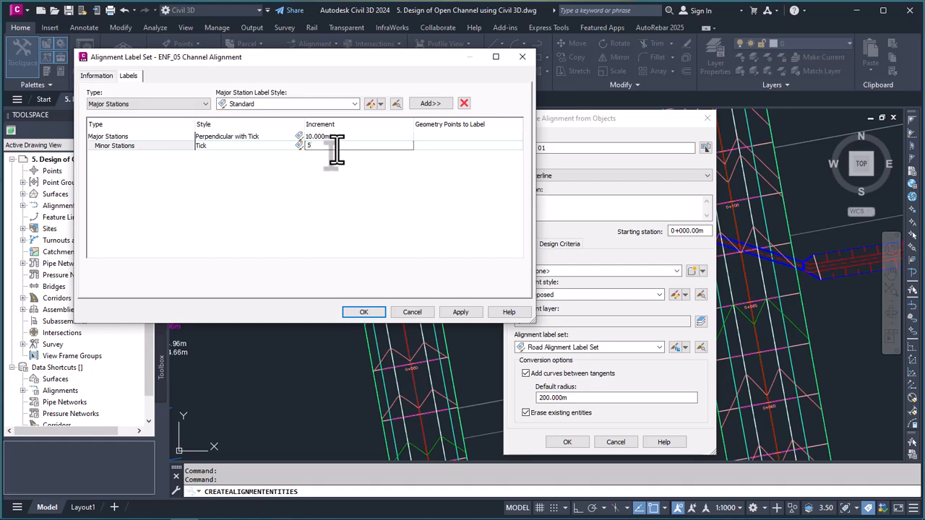
click(353, 137)
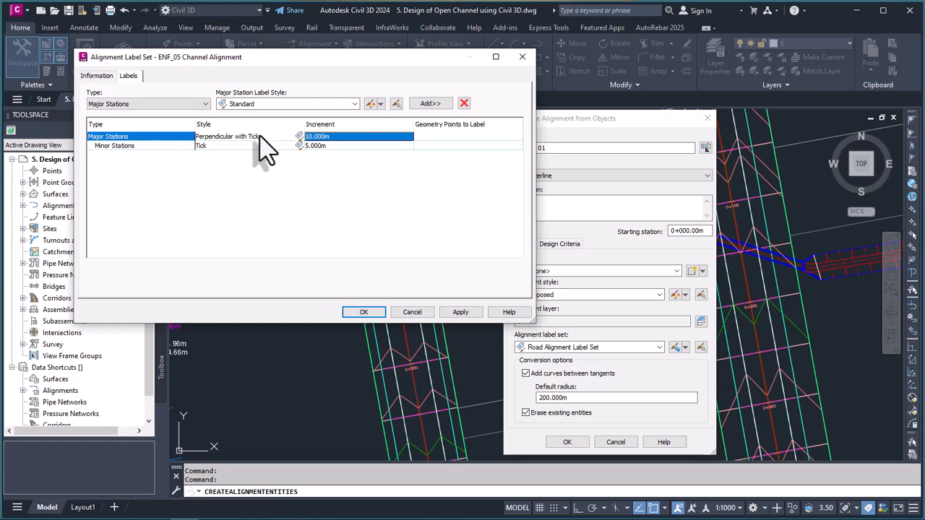
- Create a copy of the Perpendicular with Tick label style for the major stations
click(298, 136)
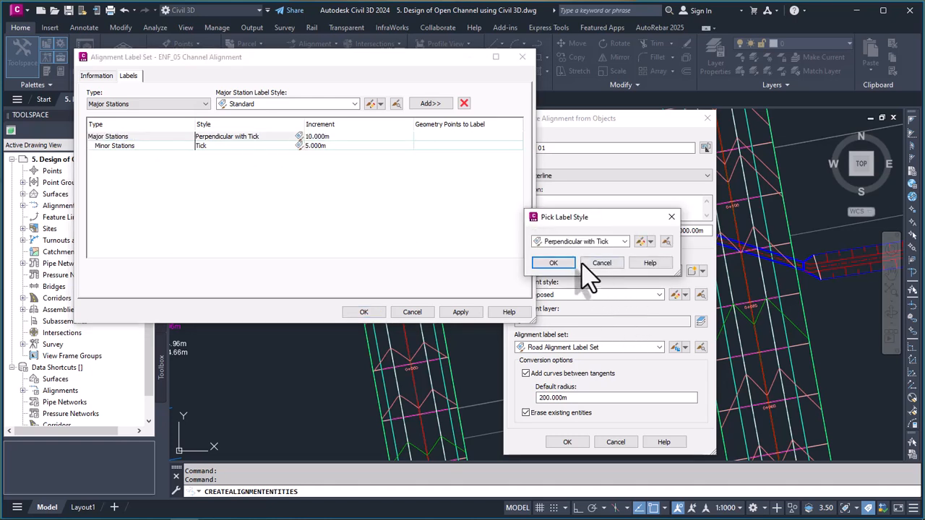
drag(604, 214, 388, 204)
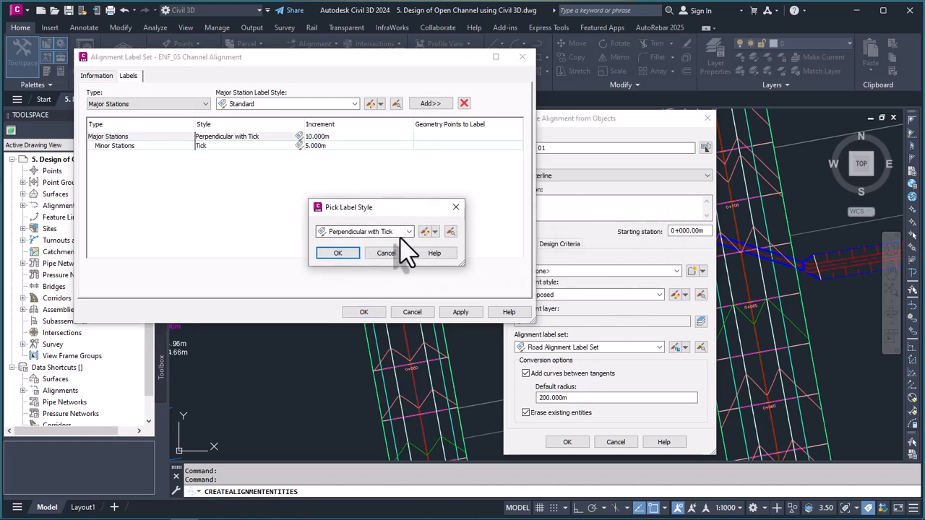
click(409, 232)
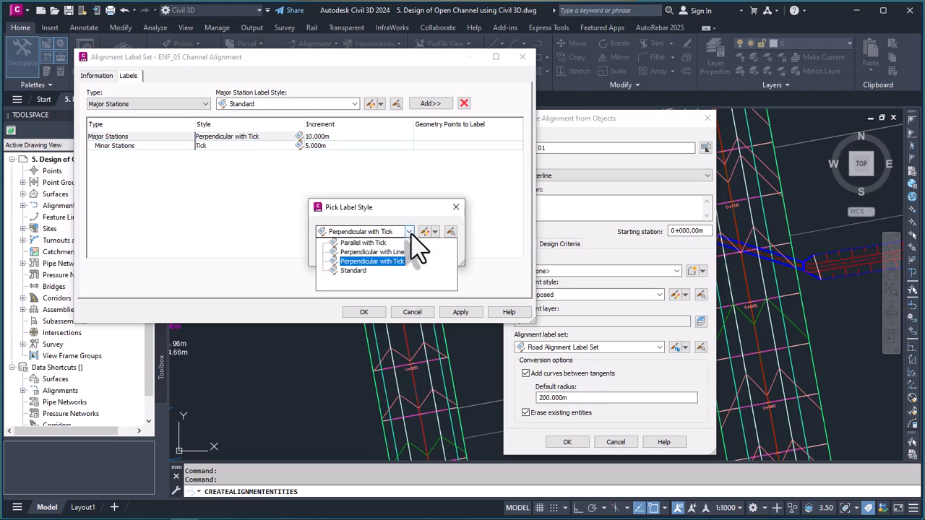
click(377, 261)
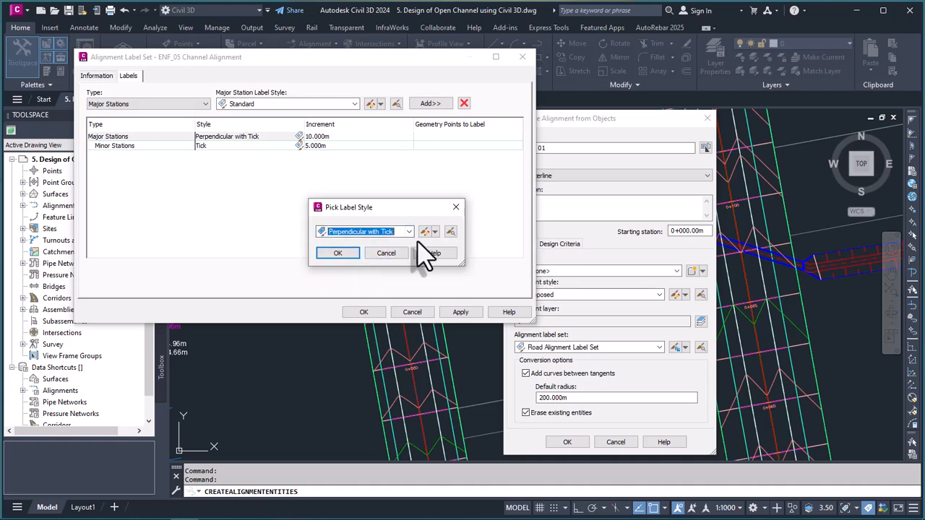
click(435, 232)
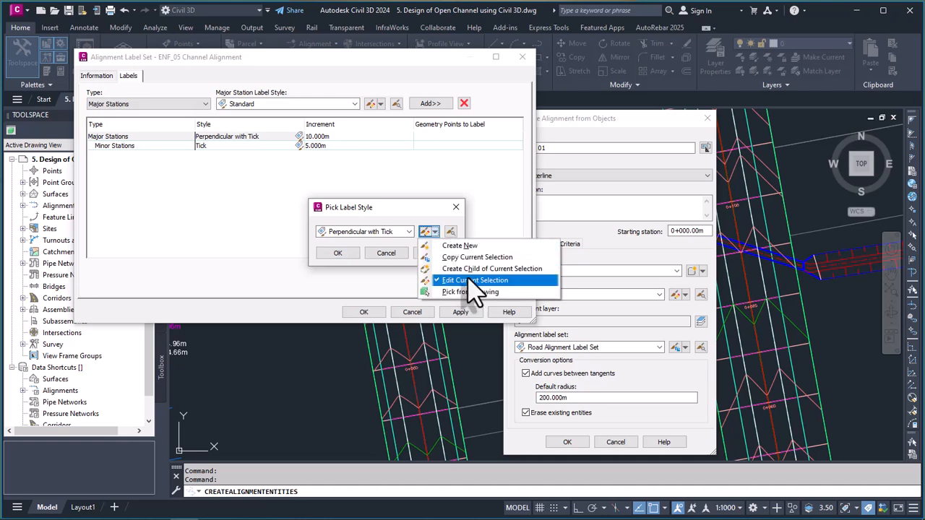
click(480, 258)
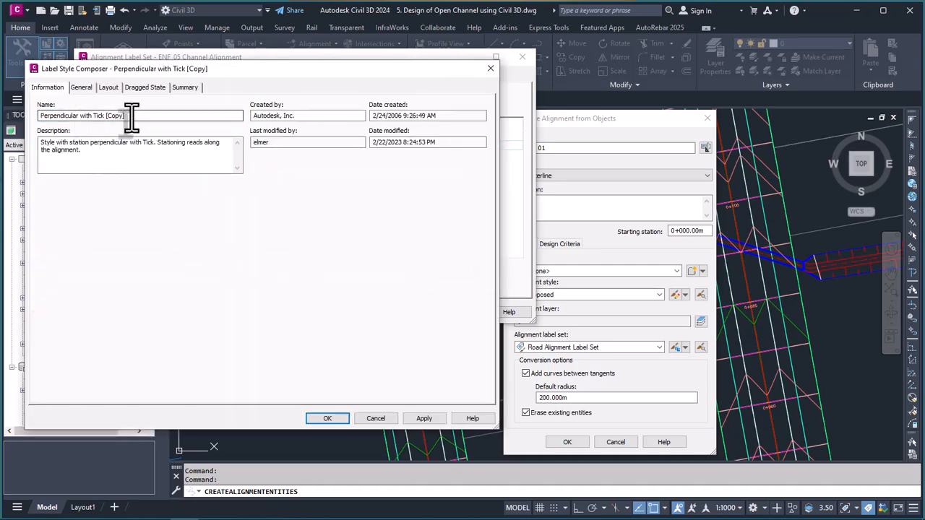
- Set the dragged-state text height of the copied major station label style to 2 mm
click(81, 87)
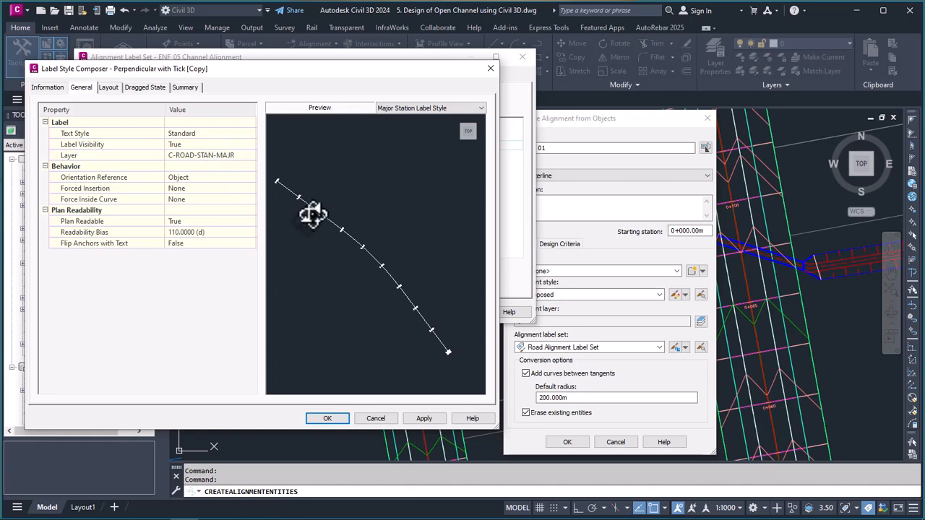
right_click(342, 194)
click(365, 219)
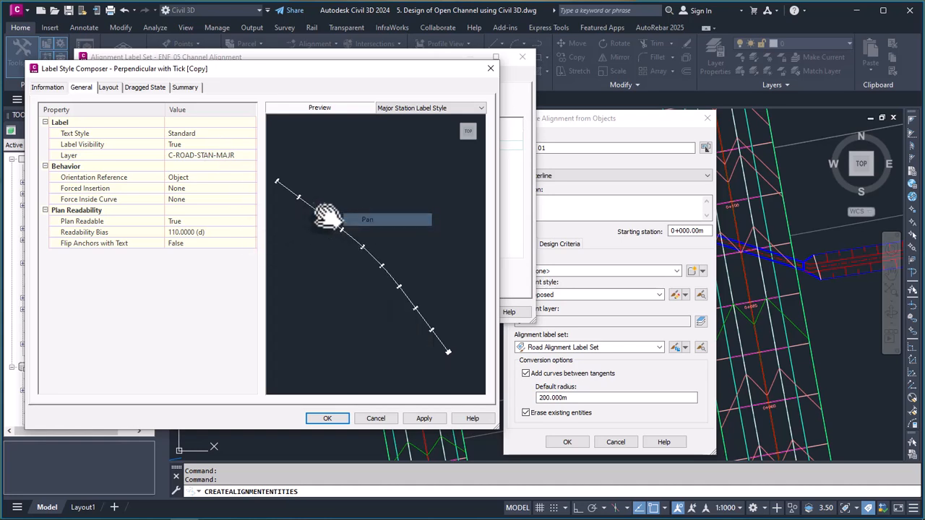
scroll(317, 218, up, 6)
drag(341, 231, 410, 241)
scroll(386, 233, down, 4)
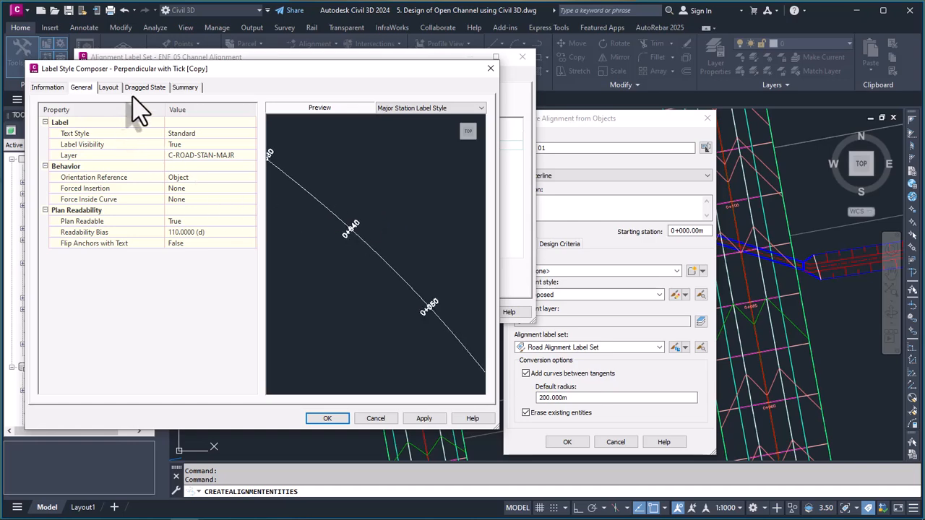
click(144, 88)
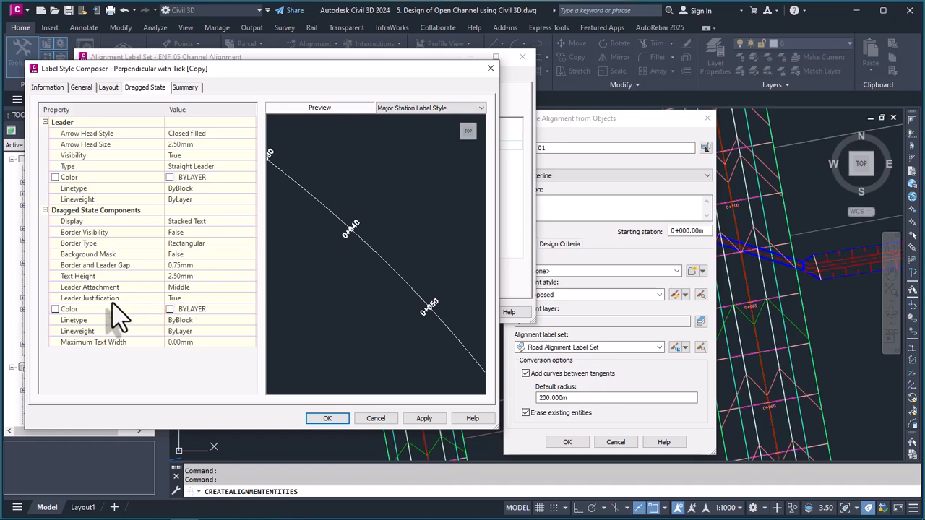
click(203, 278)
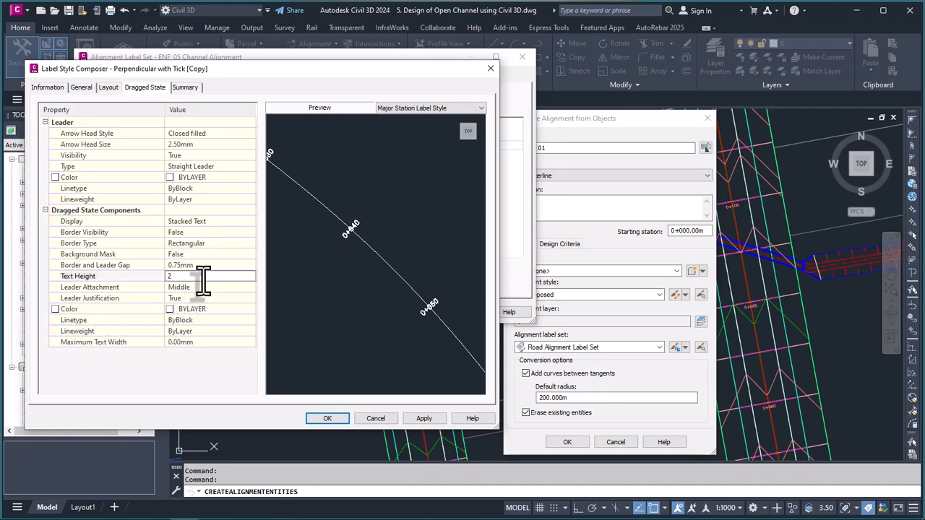
text(2)
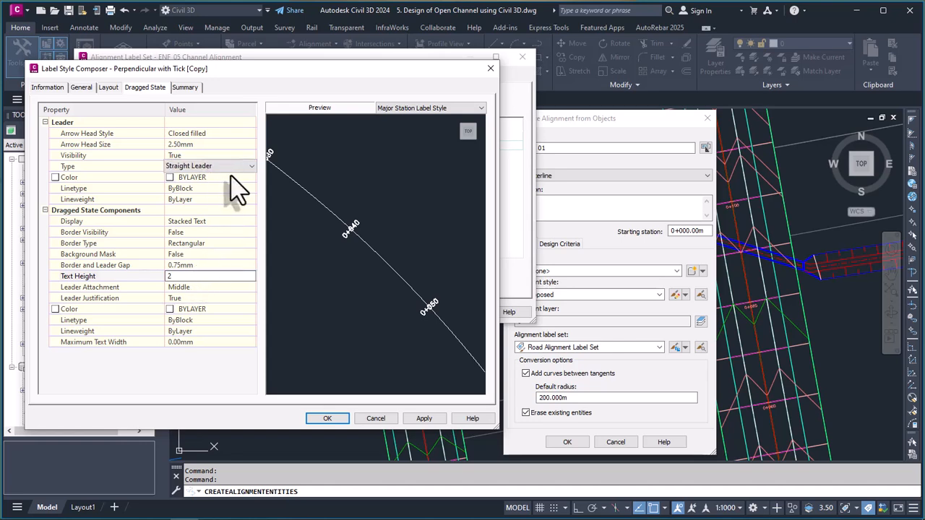
click(242, 179)
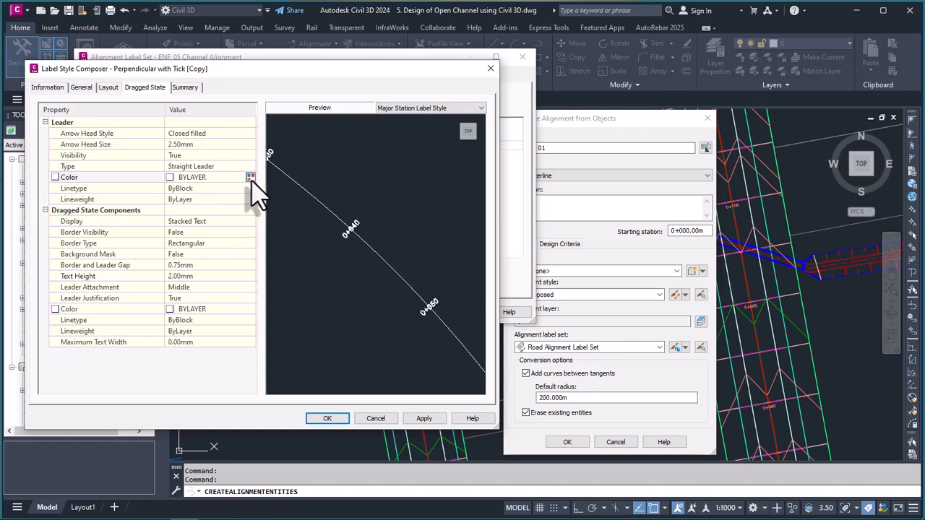
- Set the Station text component's height to 0.75 mm and its colour to magenta
click(108, 87)
click(208, 222)
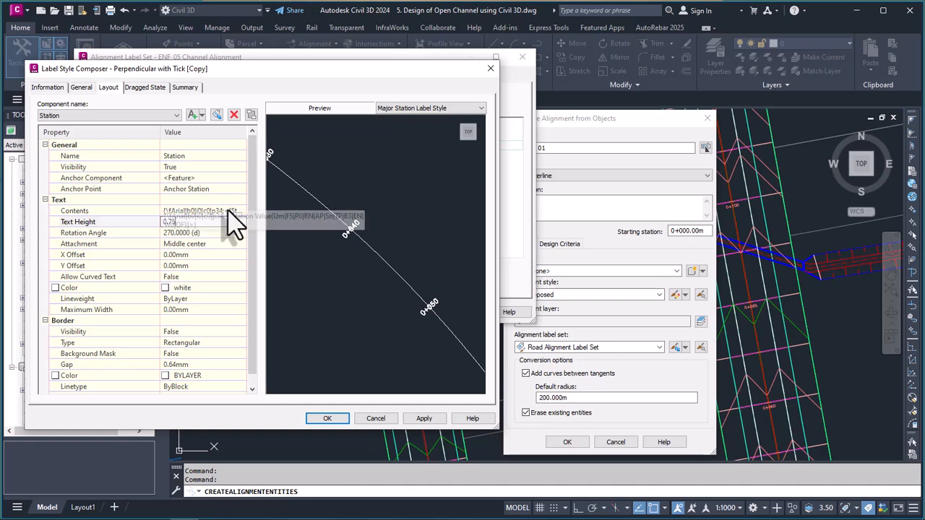
click(232, 212)
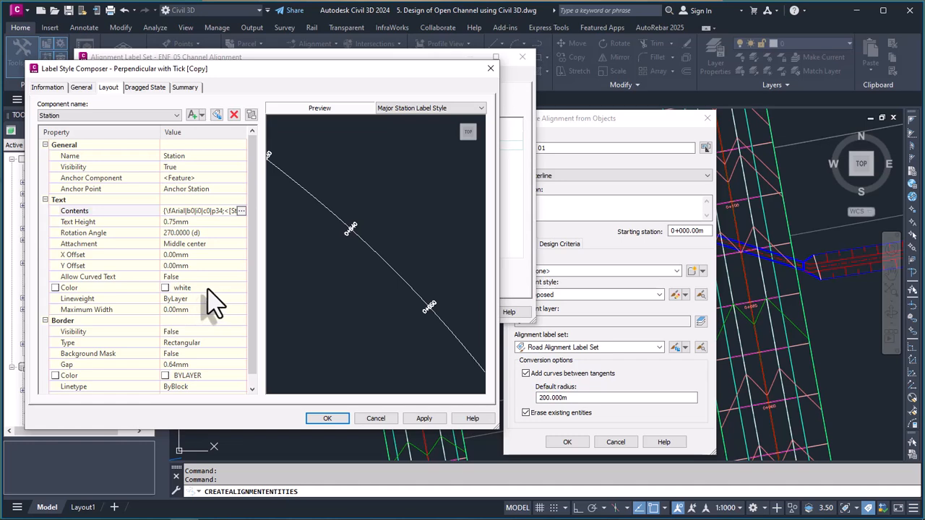
click(240, 288)
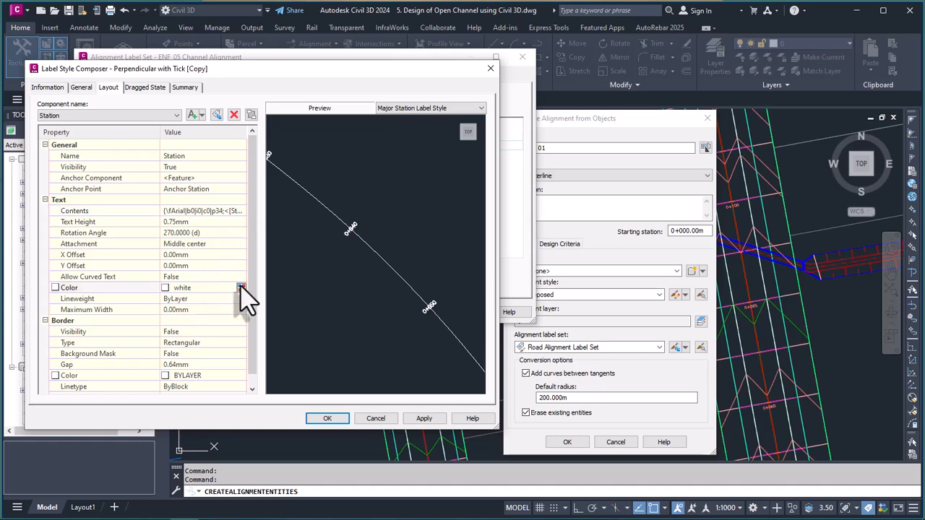
click(242, 288)
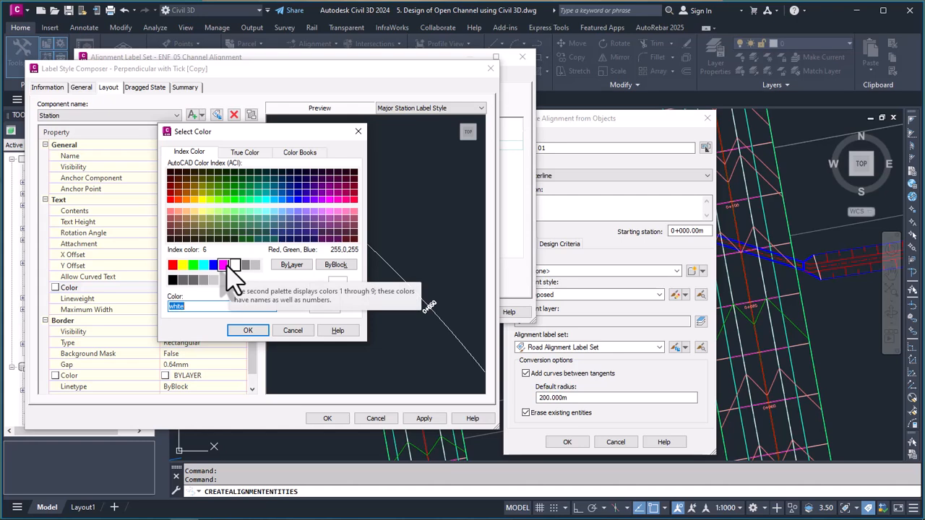
click(223, 265)
click(248, 330)
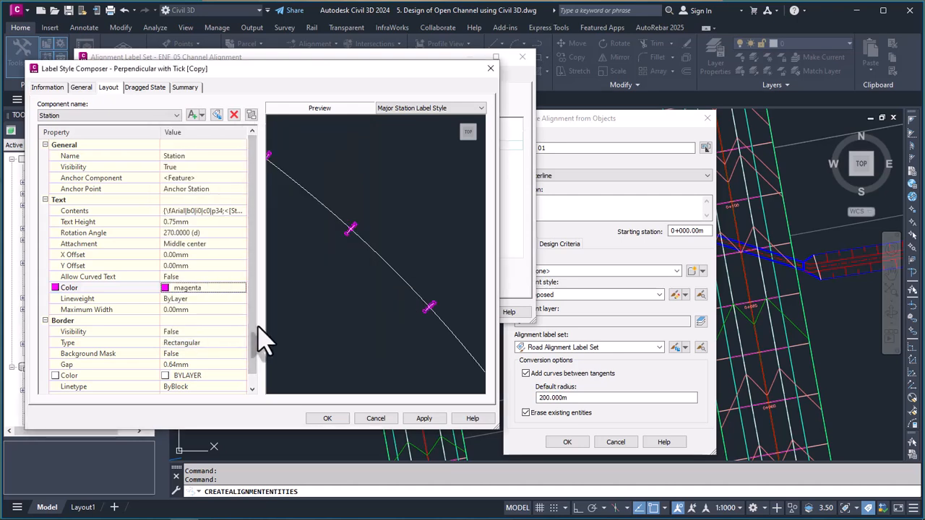
- Set the Tick component's block height to 1 mm and assign the copied style to the major stations
click(144, 117)
click(65, 134)
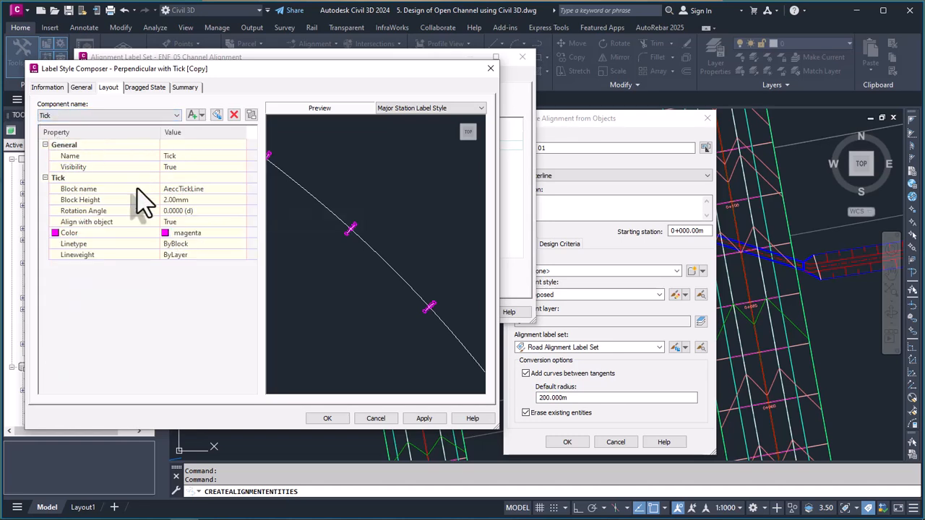
click(202, 200)
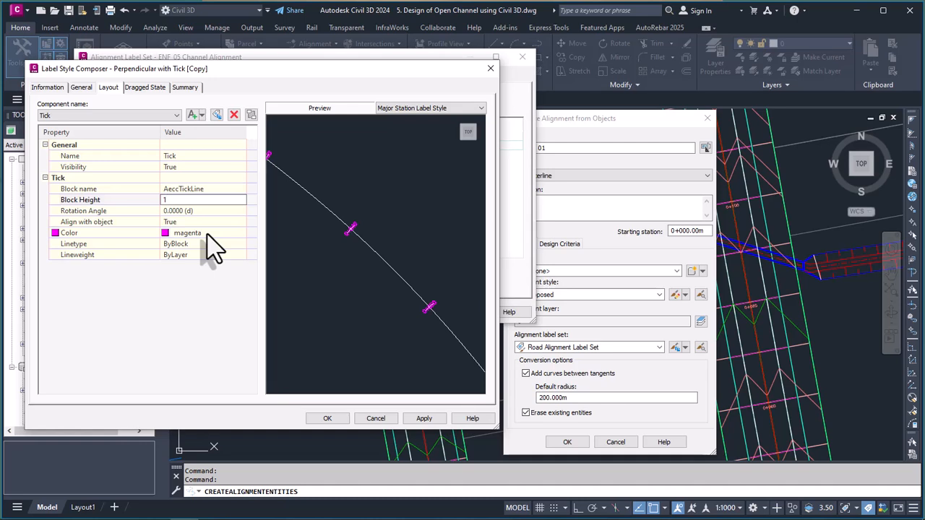
click(204, 231)
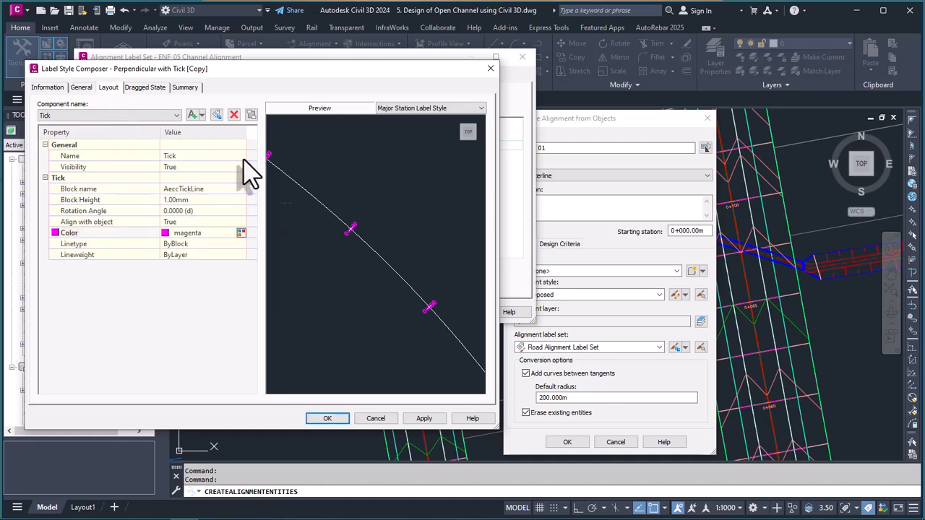
click(424, 419)
click(328, 418)
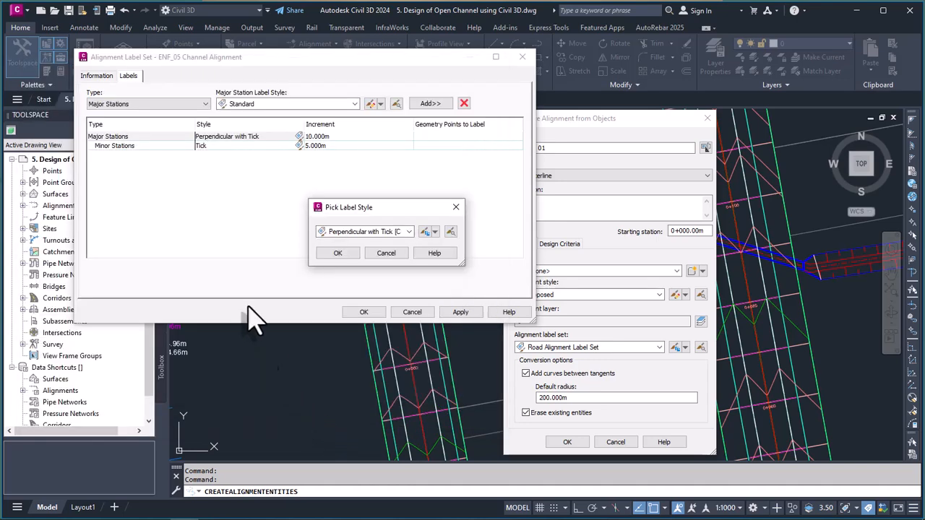
click(337, 254)
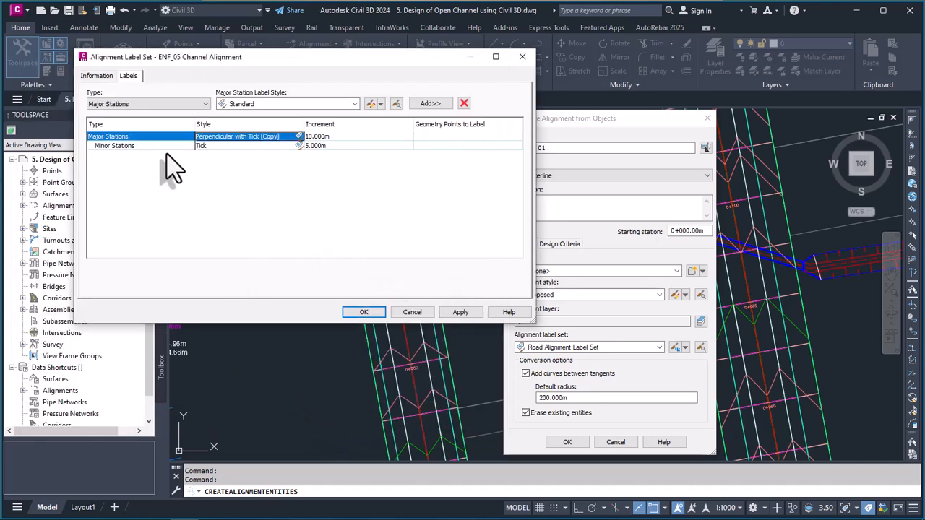
- Create a copy of the Tick label style for the minor stations
click(300, 145)
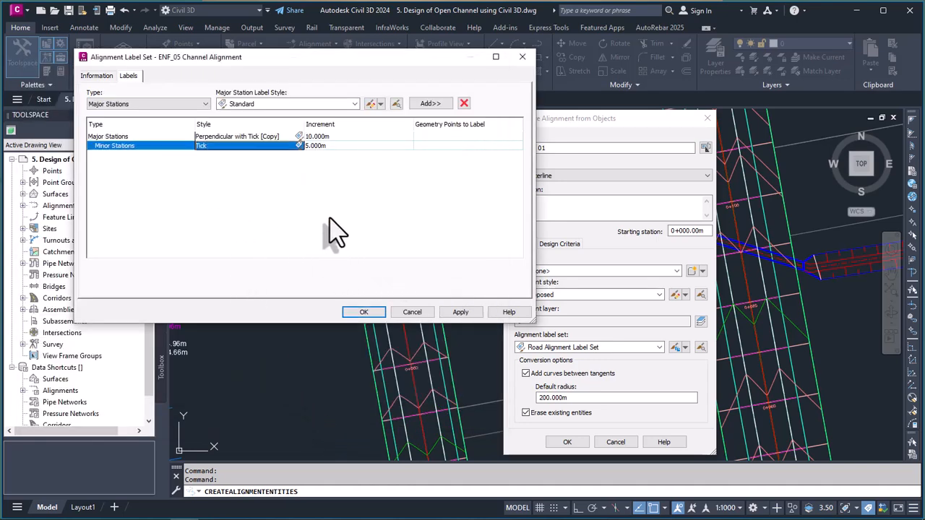
click(299, 145)
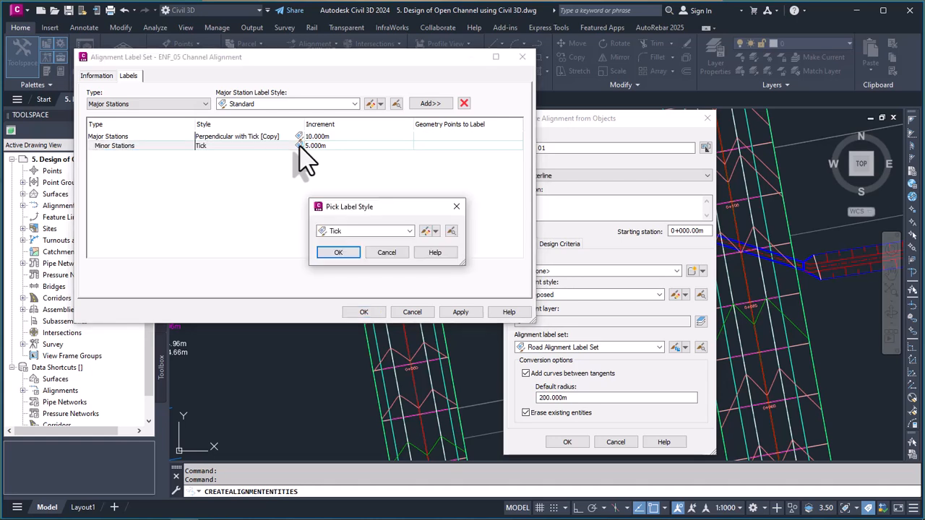
click(409, 231)
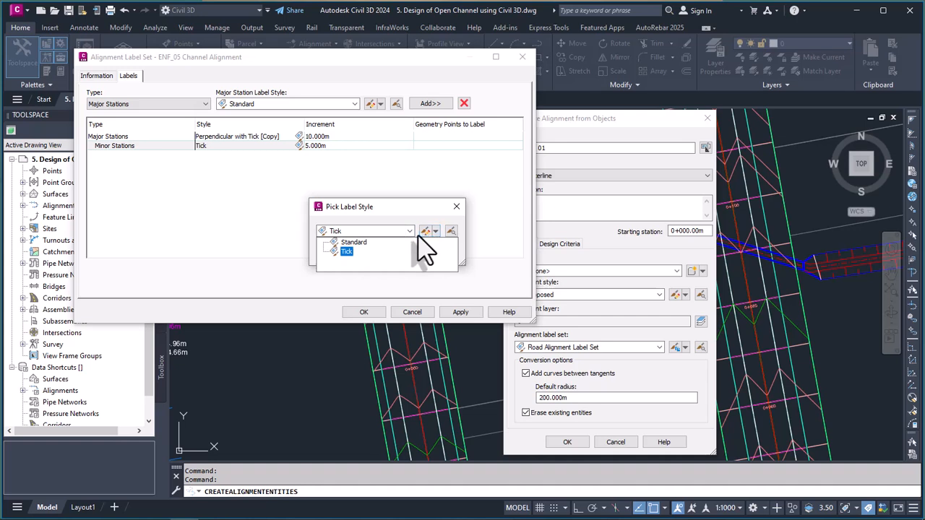
click(434, 231)
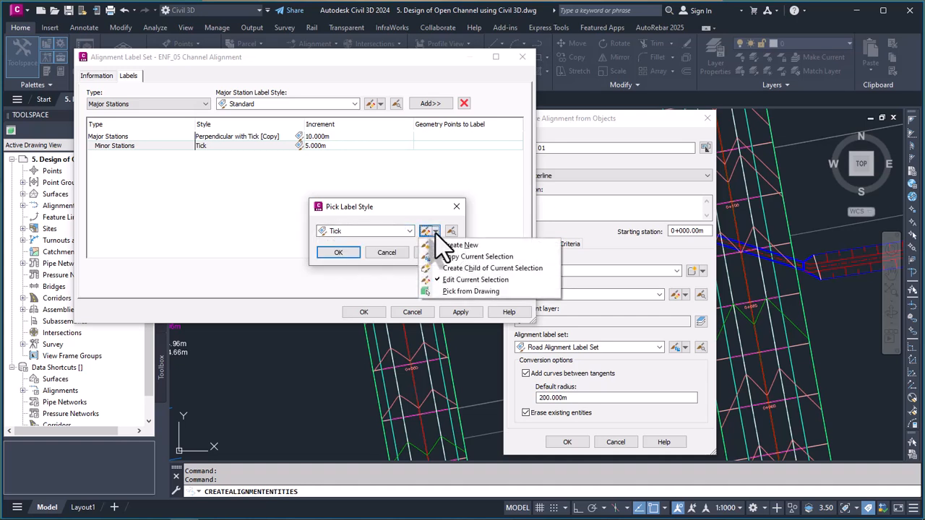
click(479, 257)
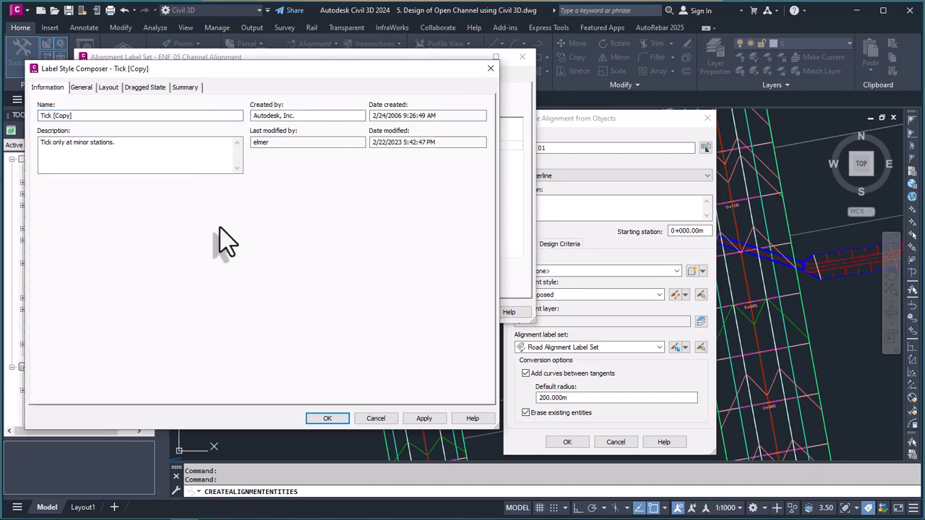
- Set the copied minor tick's block height to 0.75 mm and its block to _ClosedBlank
click(80, 88)
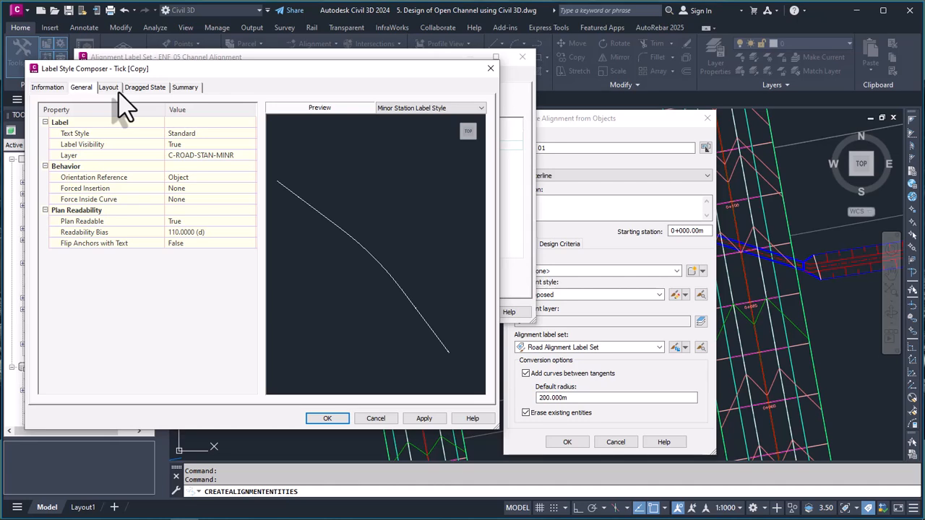
click(110, 88)
click(207, 200)
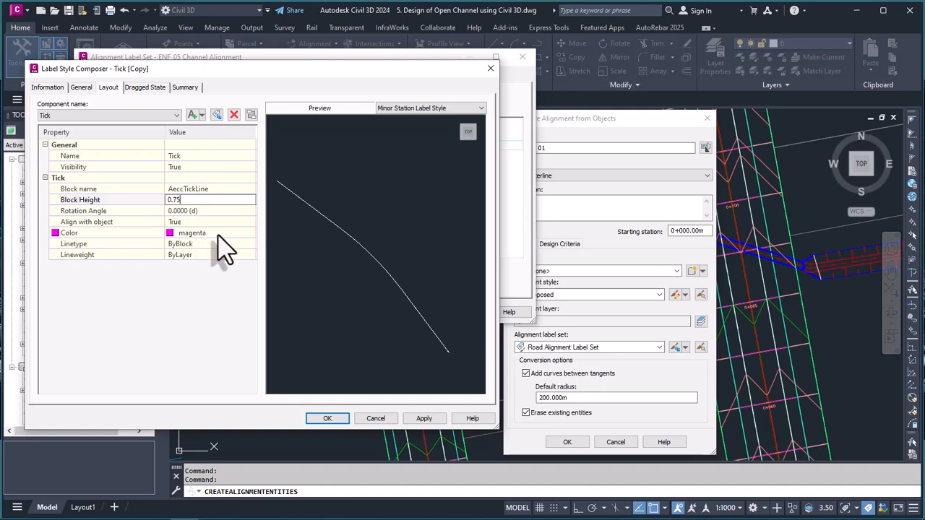
click(246, 190)
click(250, 190)
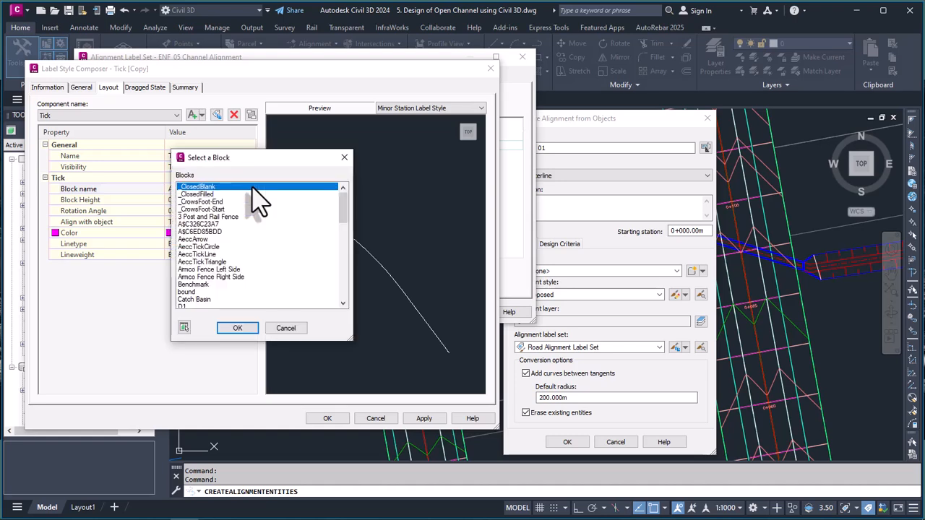
click(242, 328)
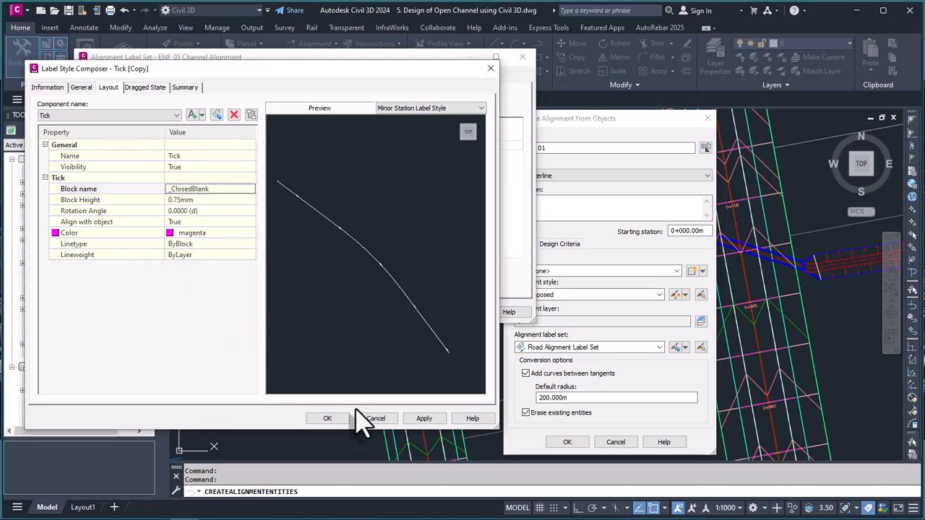
click(177, 115)
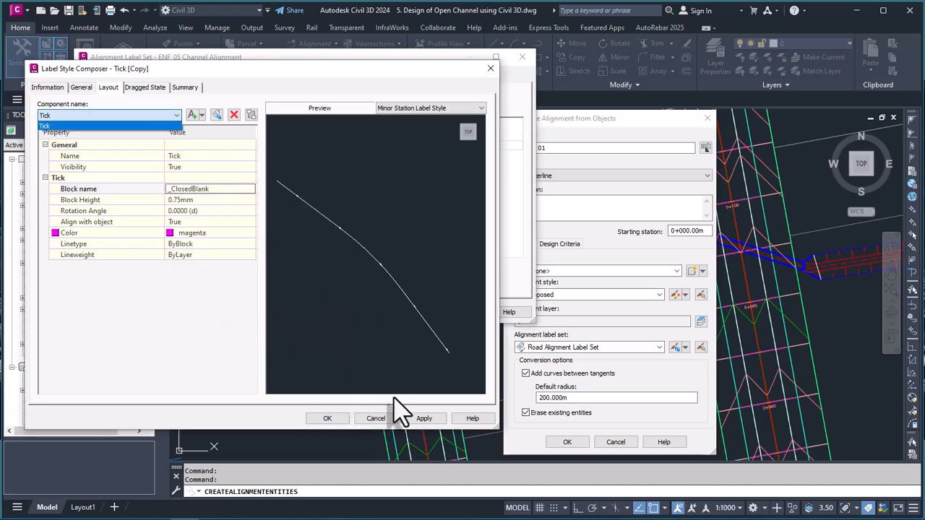
- Save the copied tick style, assign it to the minor stations and accept the ENF_05 Channel Alignment label set
click(425, 418)
click(326, 419)
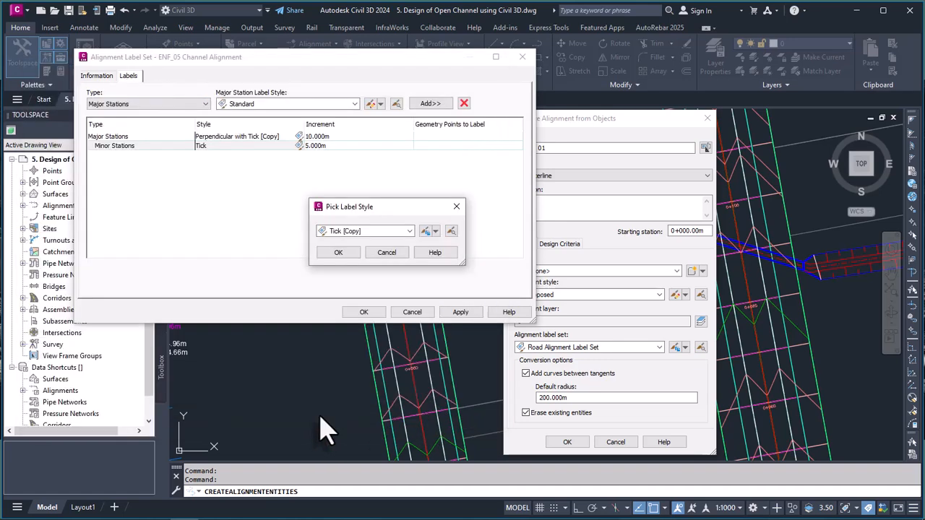
click(339, 252)
click(460, 312)
click(373, 312)
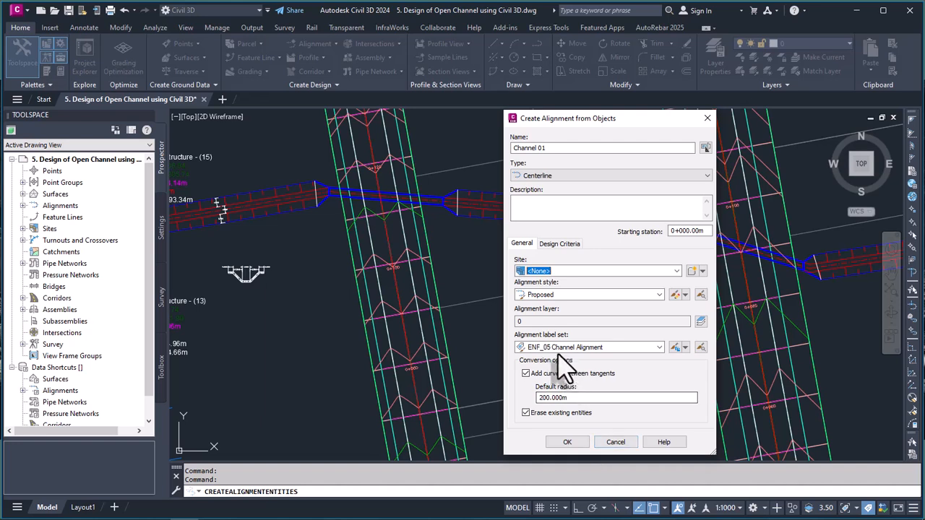
- Create the Channel 01 alignment without adding curves between tangents and without erasing existing entities
click(526, 374)
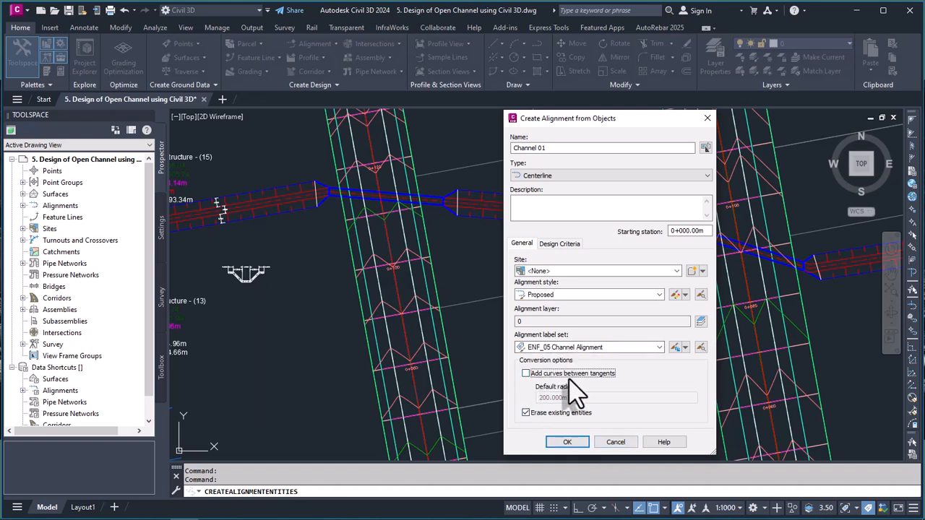
click(527, 413)
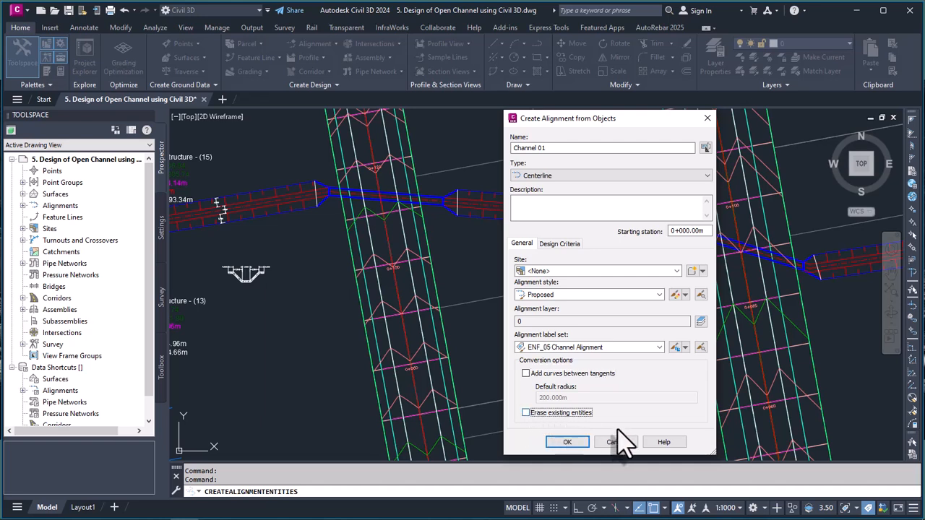
click(567, 442)
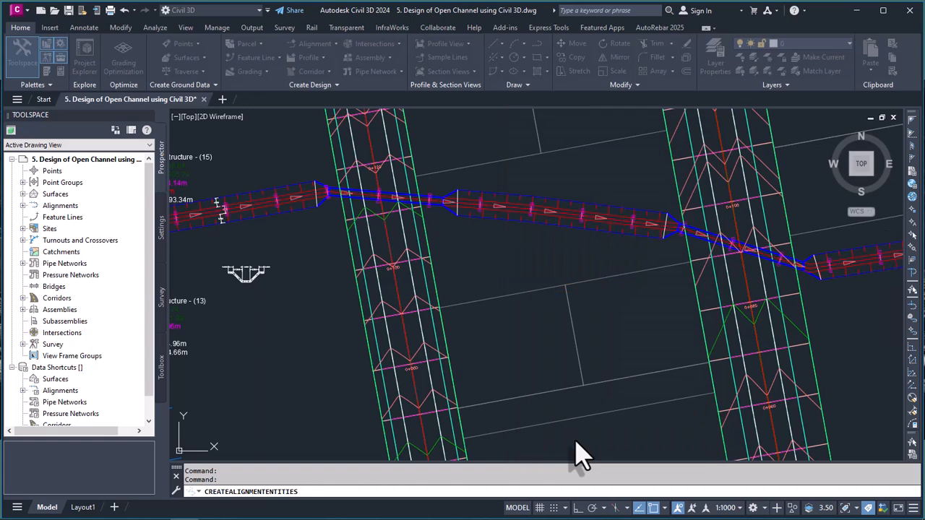
- Examine the station labels and direction arrows along the new Channel 01 alignment, selecting its minor station label group
scroll(766, 257, down, 2)
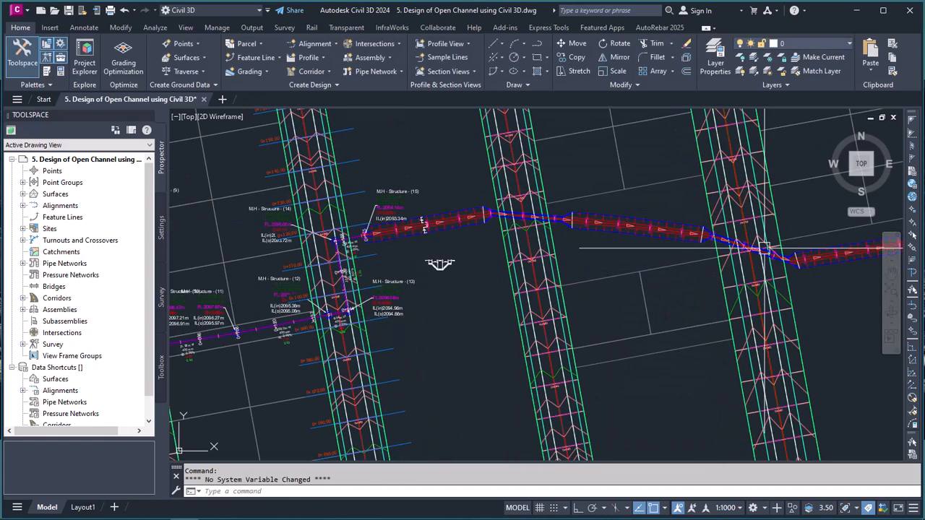
scroll(434, 221, up, 8)
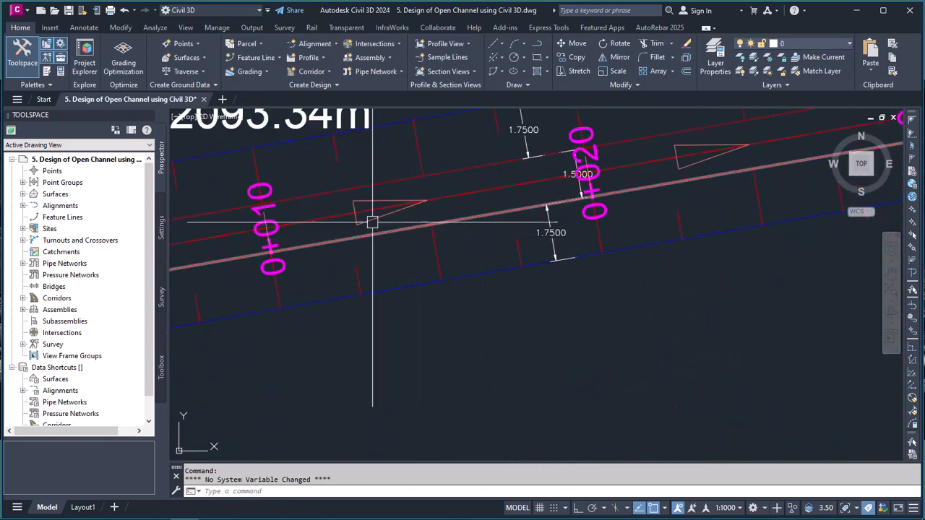
click(398, 223)
scroll(449, 221, down, 4)
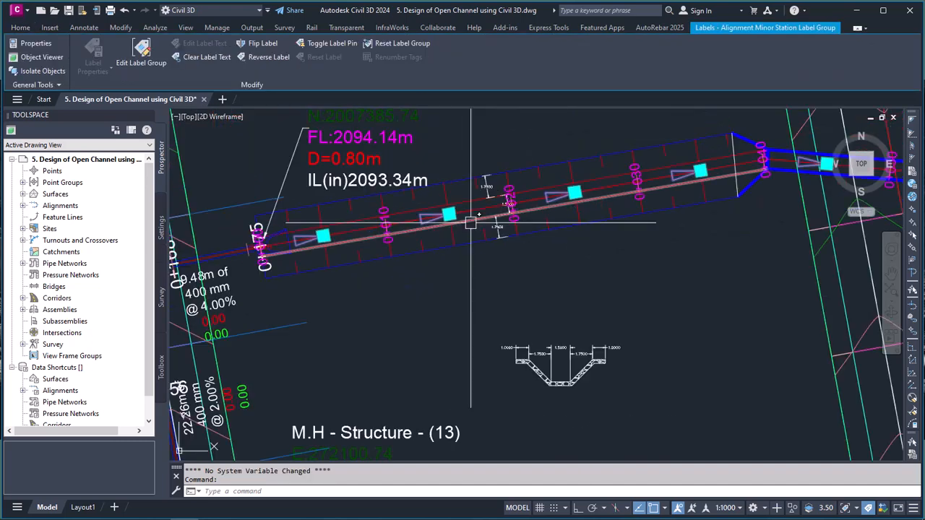
scroll(426, 232, down, 3)
scroll(426, 232, up, 8)
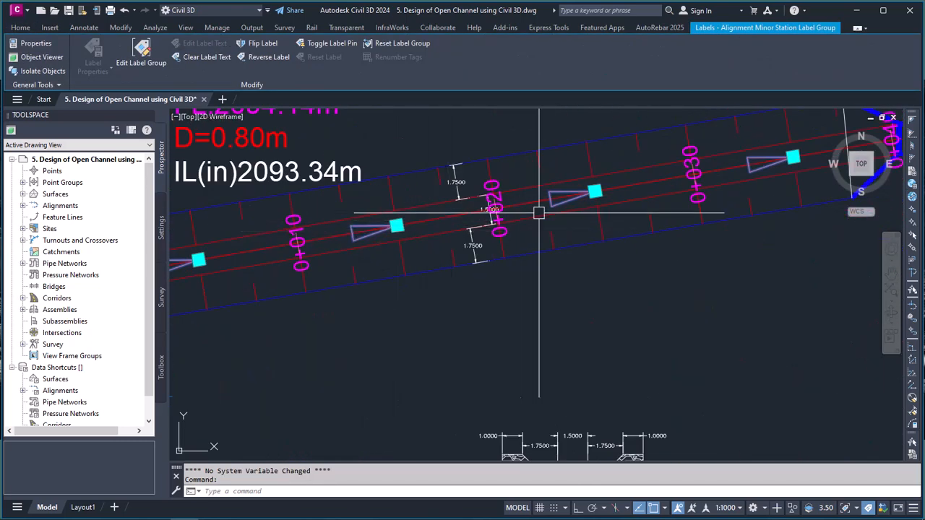
scroll(507, 217, down, 6)
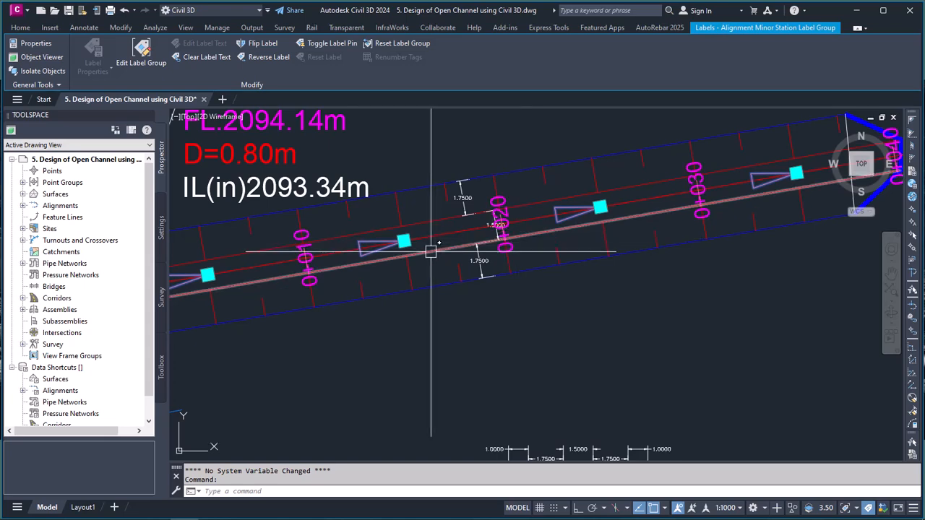
scroll(307, 262, down, 3)
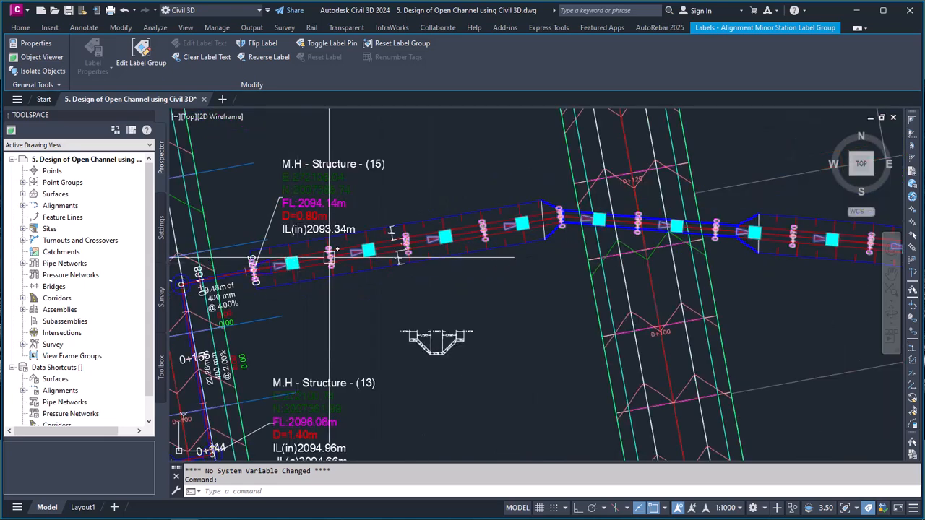
scroll(301, 262, up, 2)
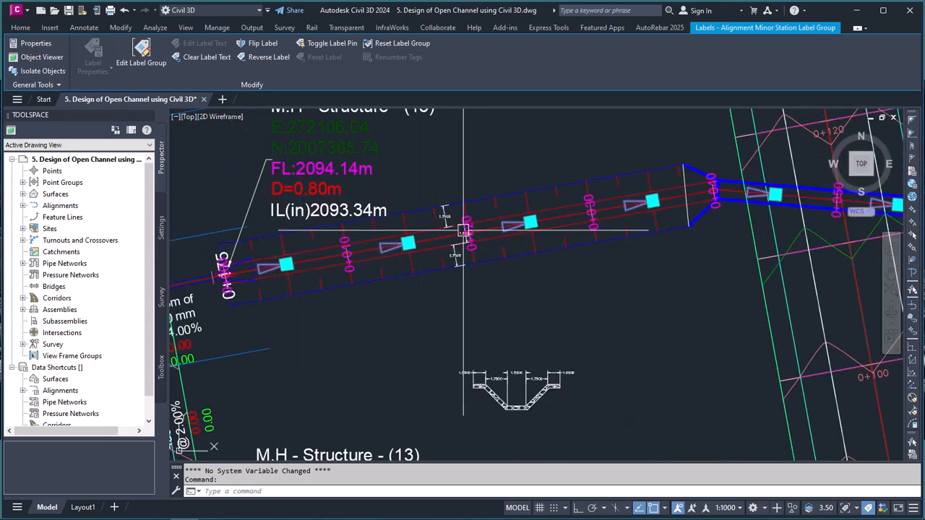
- Open the Channel 01 alignment's major station label style for editing and enlarge a station label in its preview
click(141, 58)
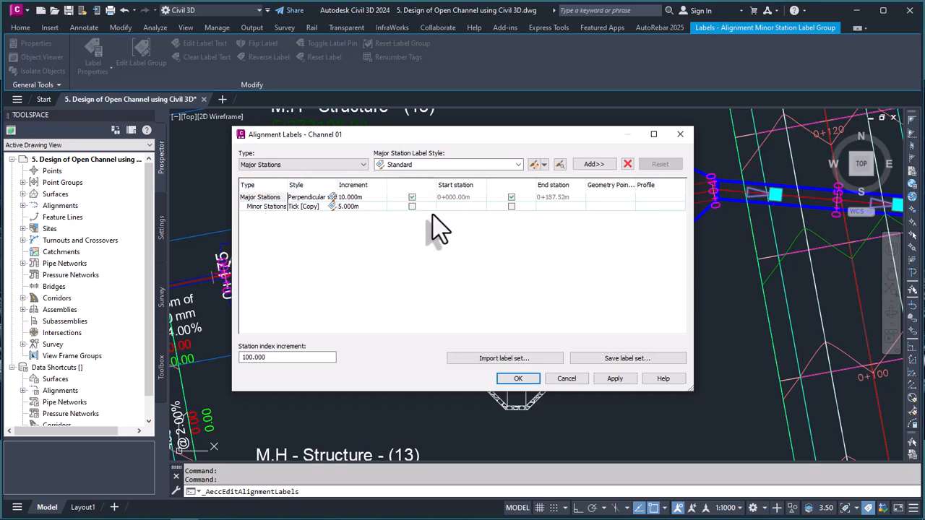
click(332, 196)
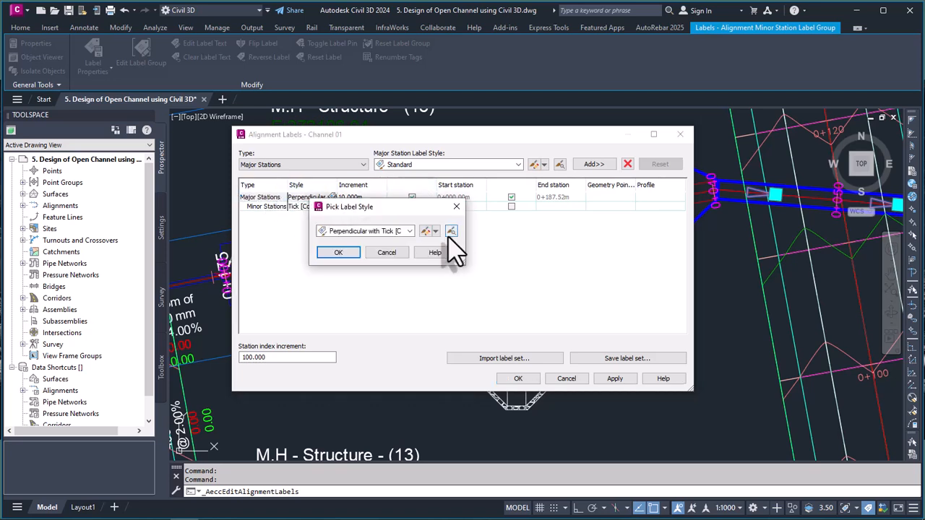
click(426, 231)
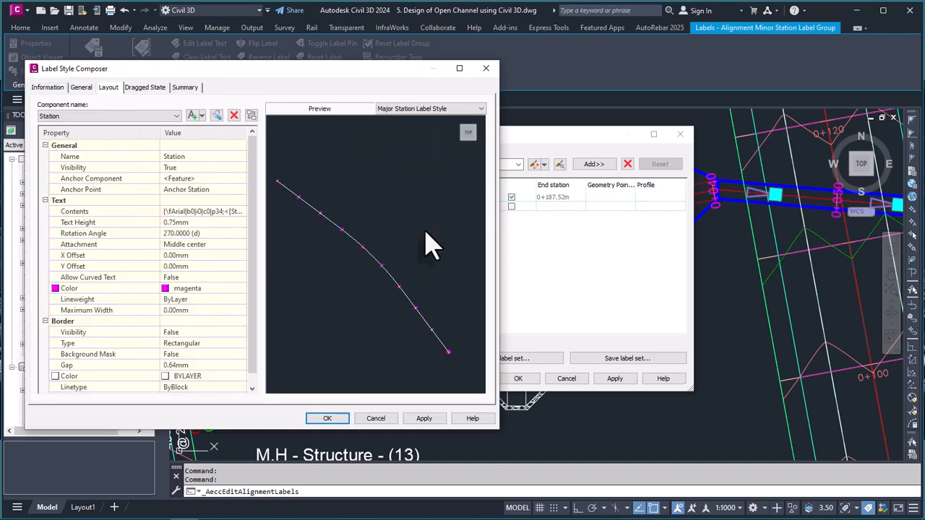
right_click(335, 265)
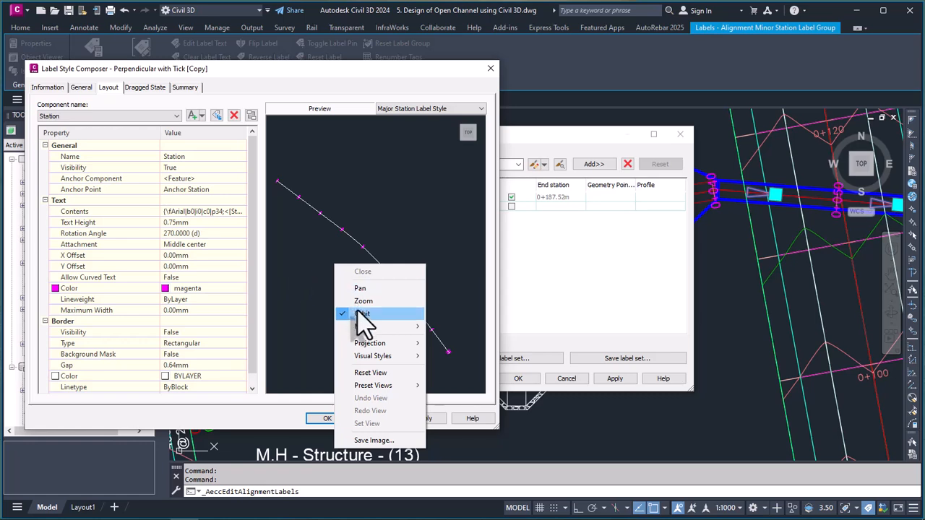
click(366, 290)
scroll(366, 252, up, 5)
scroll(343, 238, up, 2)
drag(351, 235, 421, 277)
drag(388, 248, 463, 290)
drag(343, 264, 387, 289)
- Choose AeccTickLine as the block for the Tick component of the major station label style
click(170, 118)
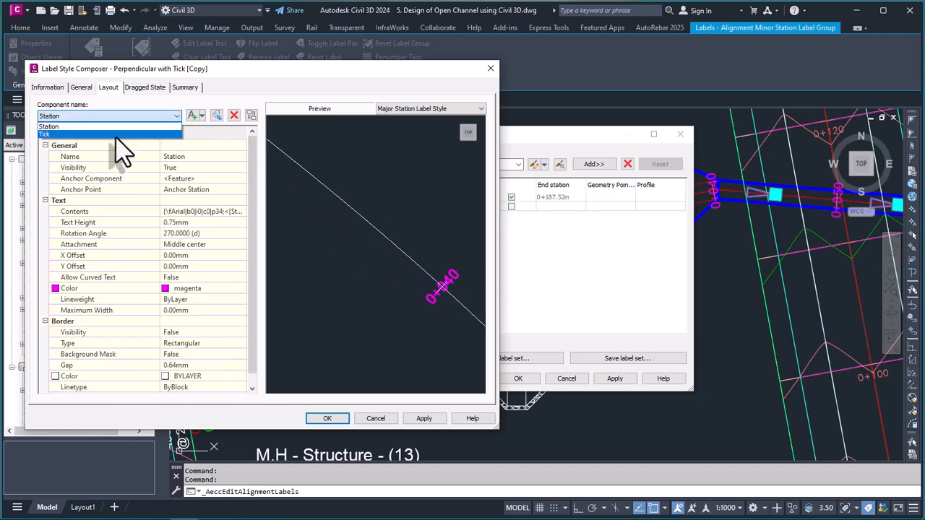
click(75, 140)
click(156, 117)
click(97, 134)
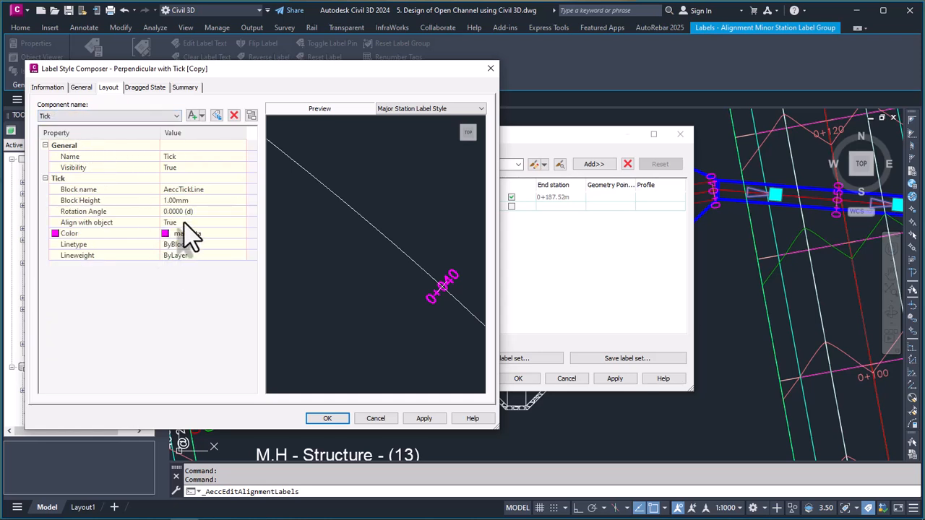
click(230, 189)
click(244, 190)
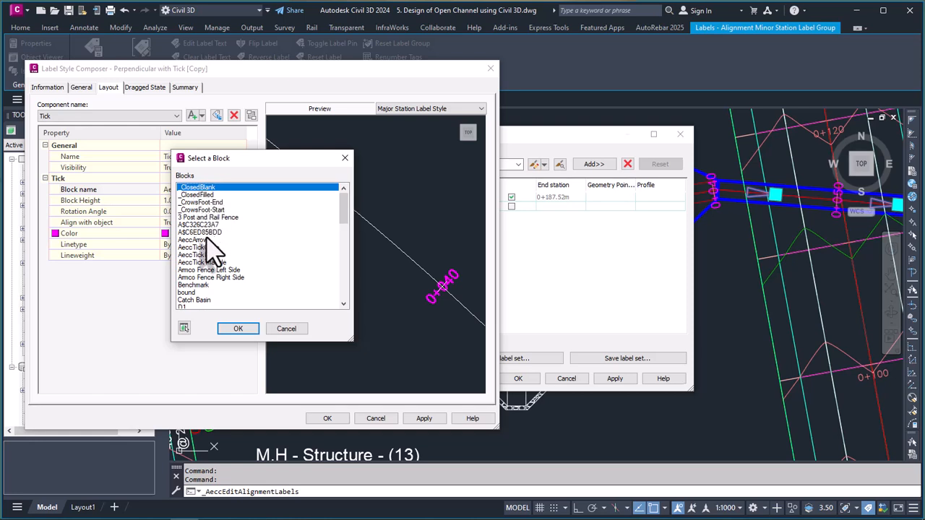
click(202, 256)
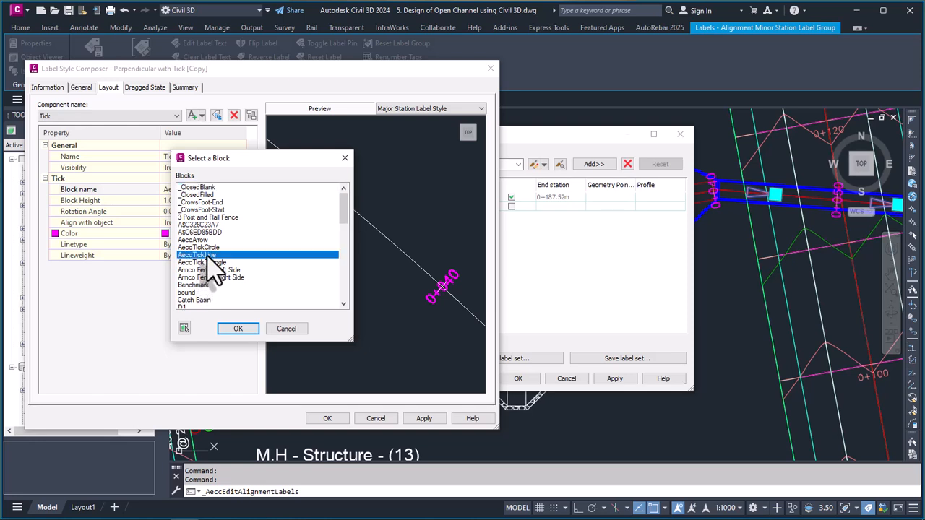
click(241, 329)
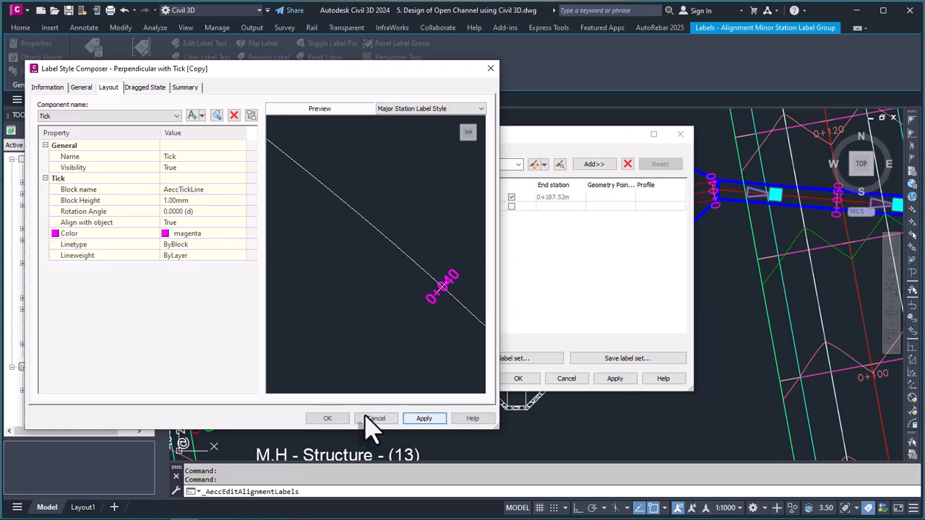
- Save the major station label style and apply the label settings to the Channel 01 alignment
click(333, 420)
click(338, 253)
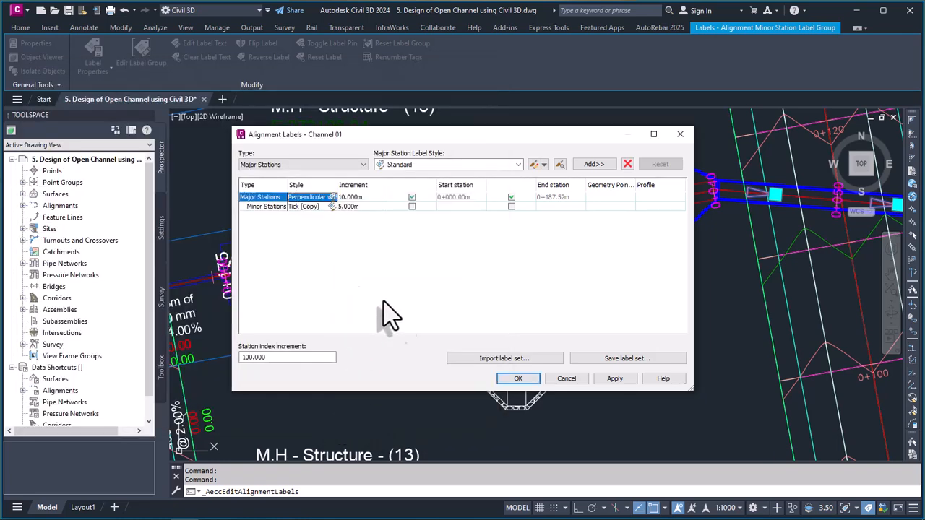
click(614, 378)
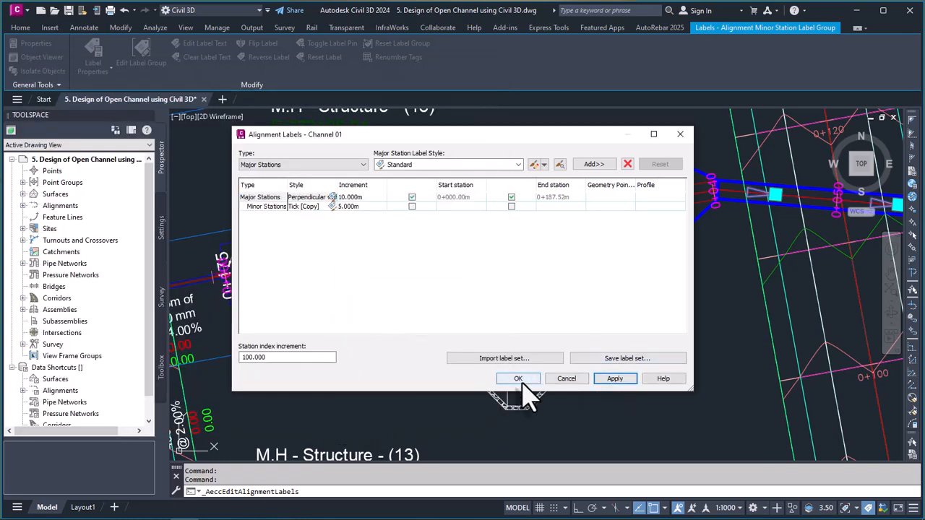
click(520, 382)
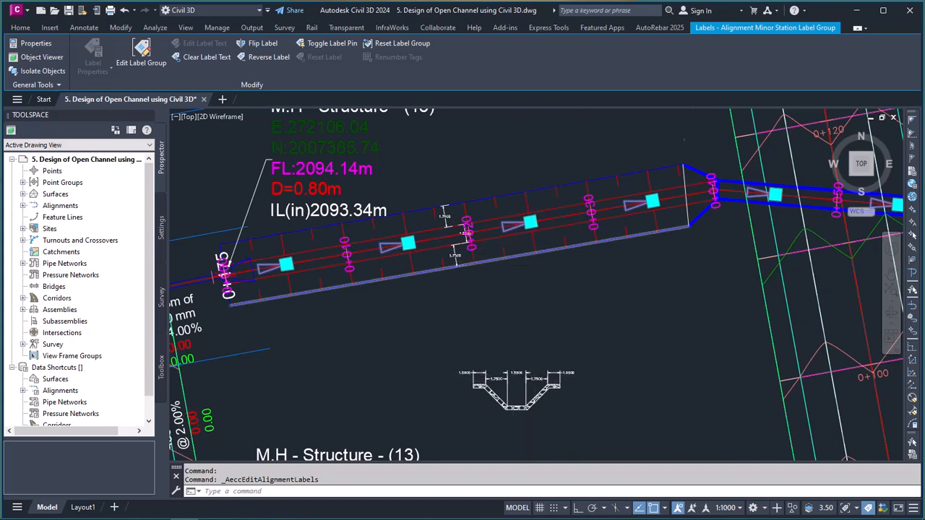
- Deselect the station labels and inspect the labels, ticks and direction arrows on the channel's first stretch up to station 0+030
scroll(482, 260, down, 3)
scroll(482, 261, up, 5)
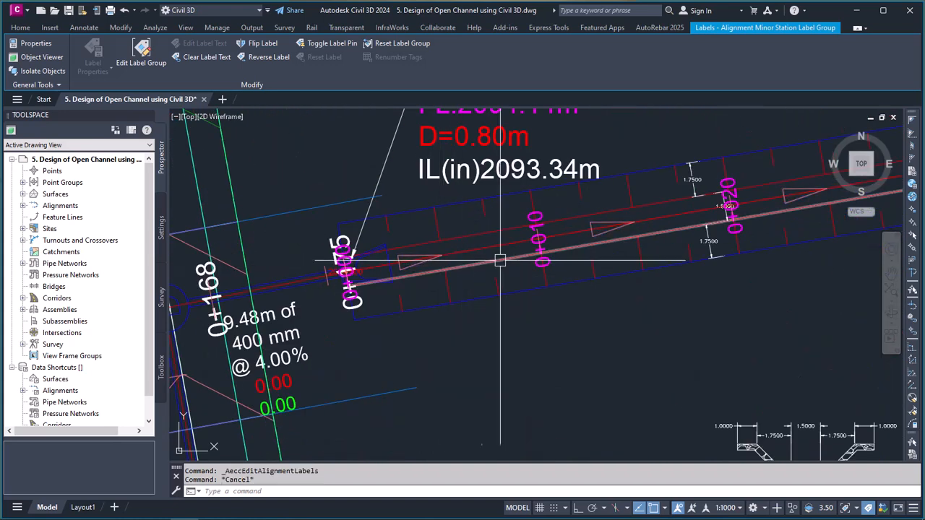
key(Escape)
scroll(421, 261, up, 4)
click(406, 257)
scroll(422, 259, down, 2)
scroll(491, 250, down, 4)
scroll(597, 223, up, 4)
scroll(544, 245, down, 2)
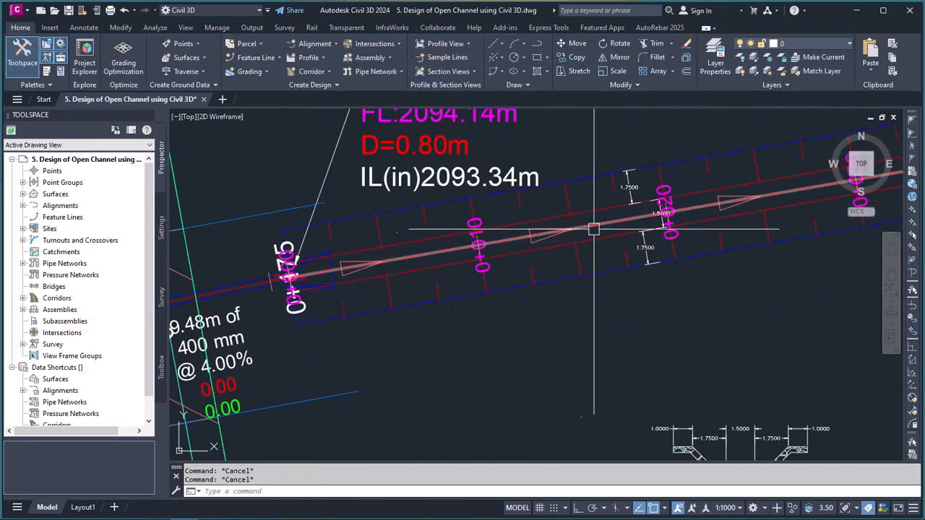
scroll(586, 229, up, 2)
scroll(395, 258, down, 2)
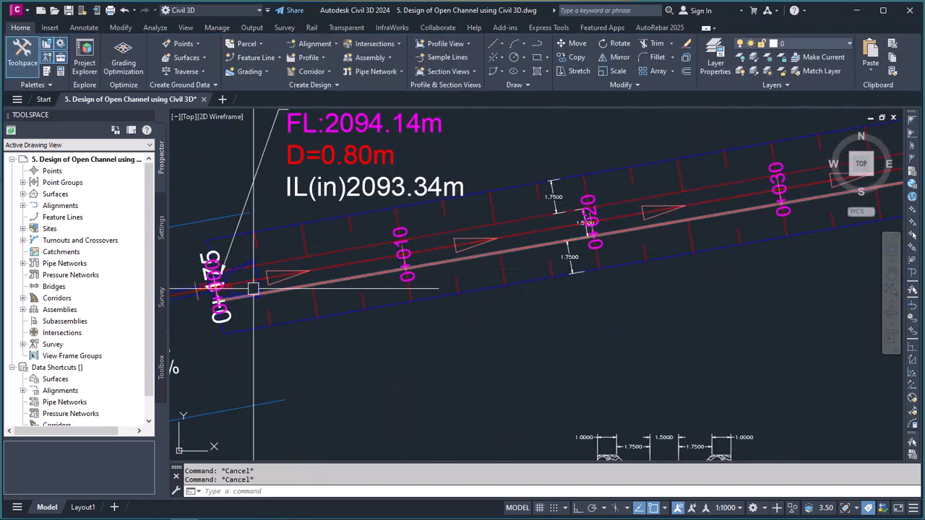
scroll(485, 248, down, 2)
scroll(487, 251, up, 4)
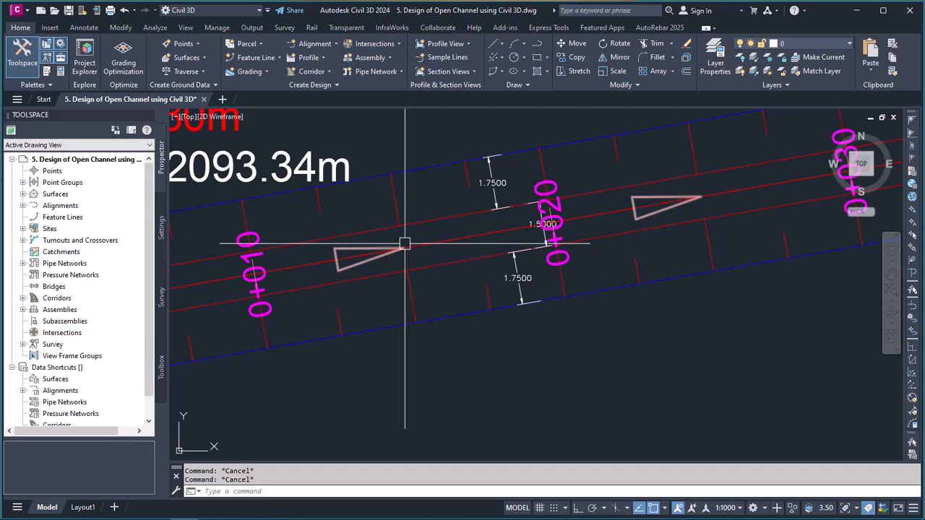
scroll(236, 255, down, 2)
scroll(382, 251, up, 3)
scroll(386, 252, down, 5)
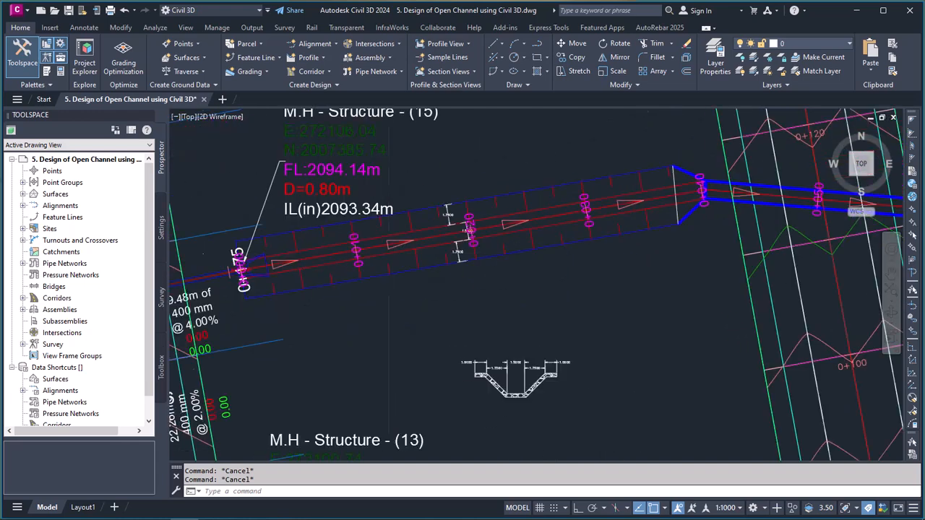
- Inspect the remaining stationing along the channel as far as the alignment's end
scroll(461, 246, down, 2)
scroll(603, 250, up, 5)
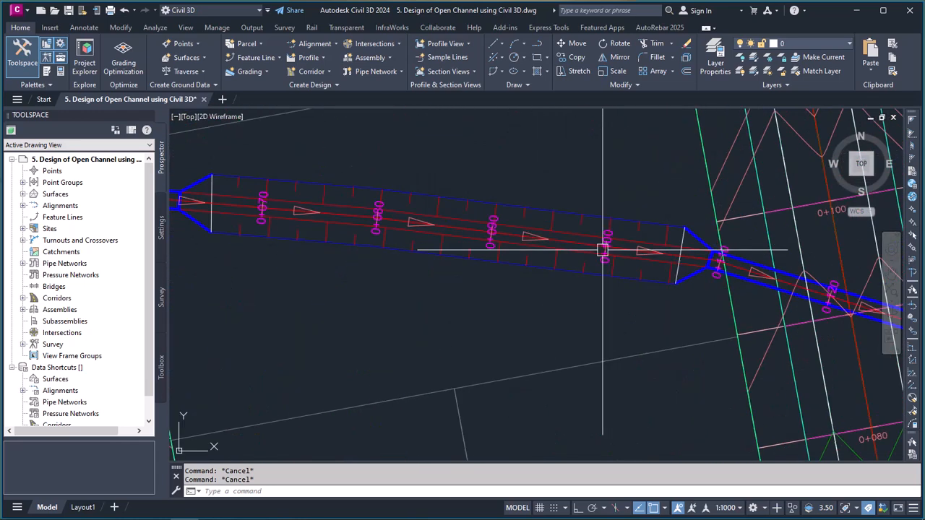
scroll(489, 247, down, 2)
scroll(419, 246, down, 4)
scroll(723, 253, up, 4)
scroll(723, 252, down, 2)
scroll(663, 253, up, 5)
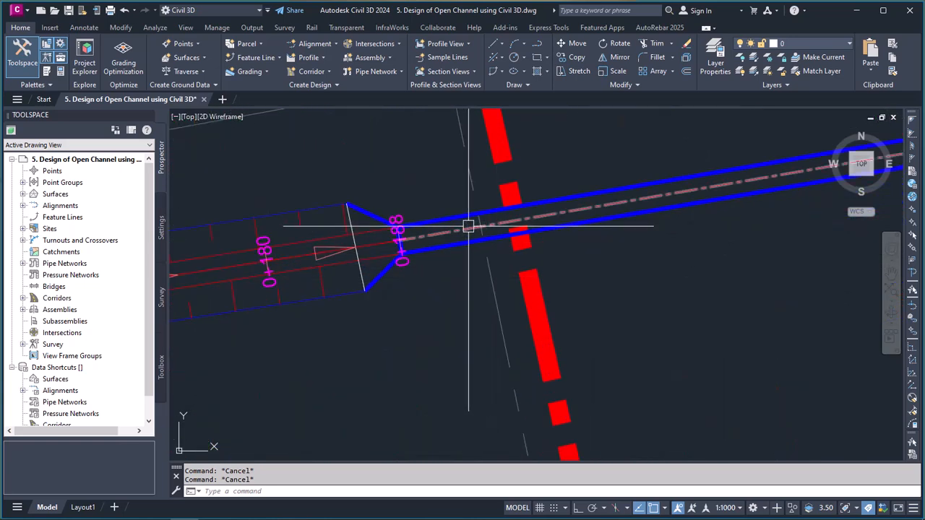
- Select the centreline continuing past the 0+188 label and examine where it meets the alignment's end
click(456, 229)
scroll(557, 237, down, 2)
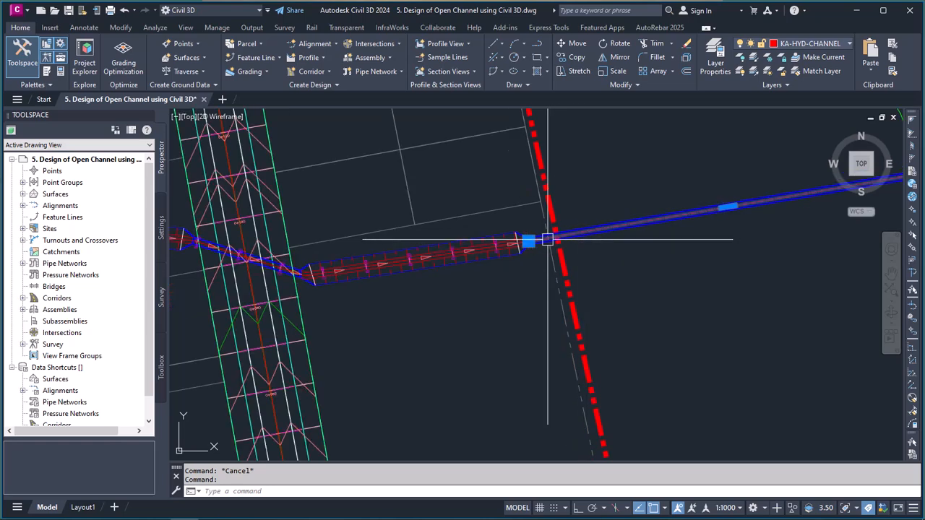
scroll(526, 246, up, 2)
scroll(491, 253, up, 3)
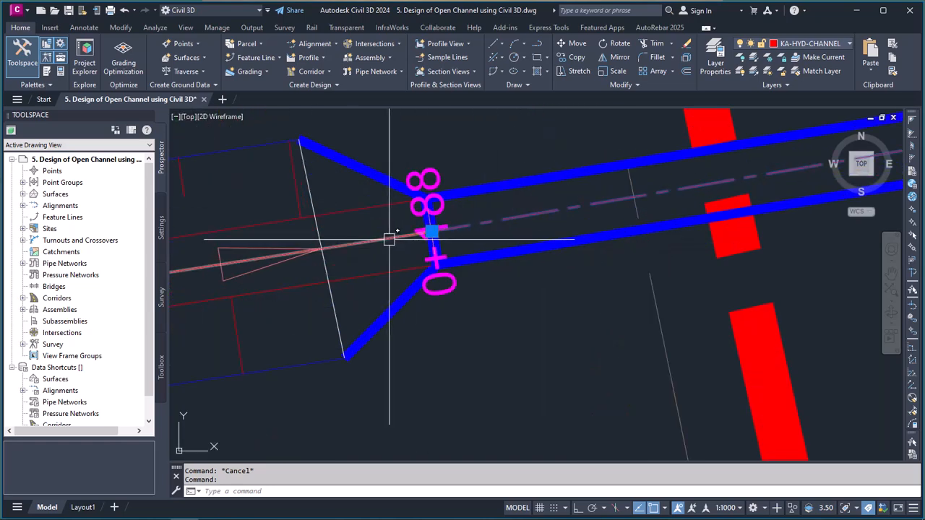
scroll(533, 248, down, 4)
scroll(458, 262, up, 2)
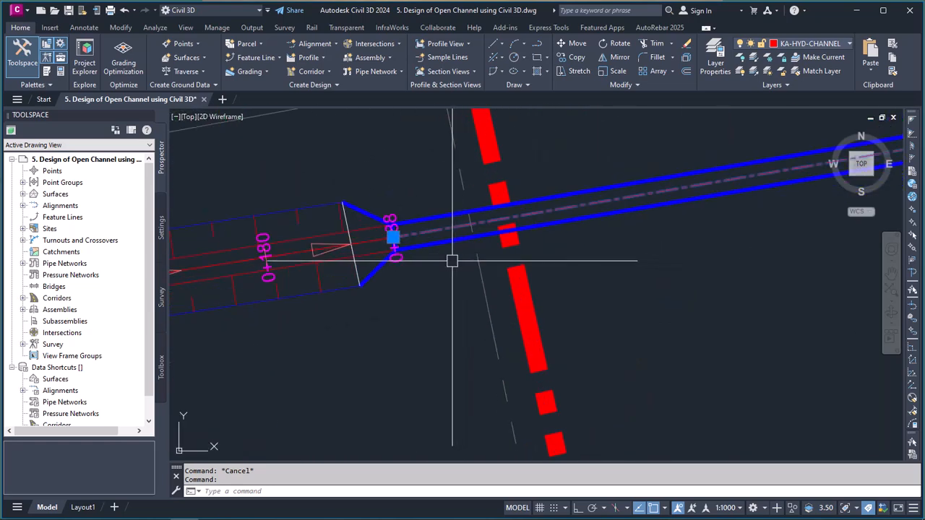
scroll(458, 261, up, 1)
key(Escape)
- Review the Channel 01 alignment's information, masking and station control properties, and close them without changes
click(470, 228)
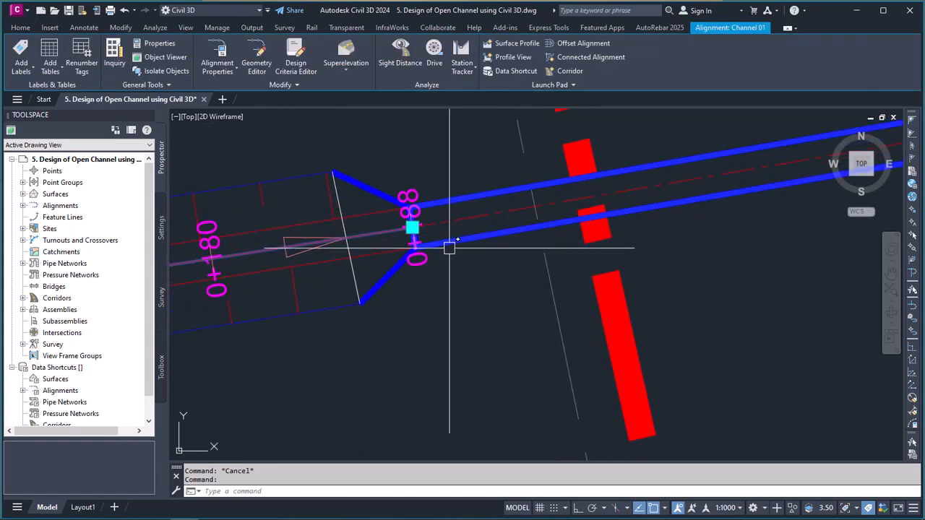
click(223, 58)
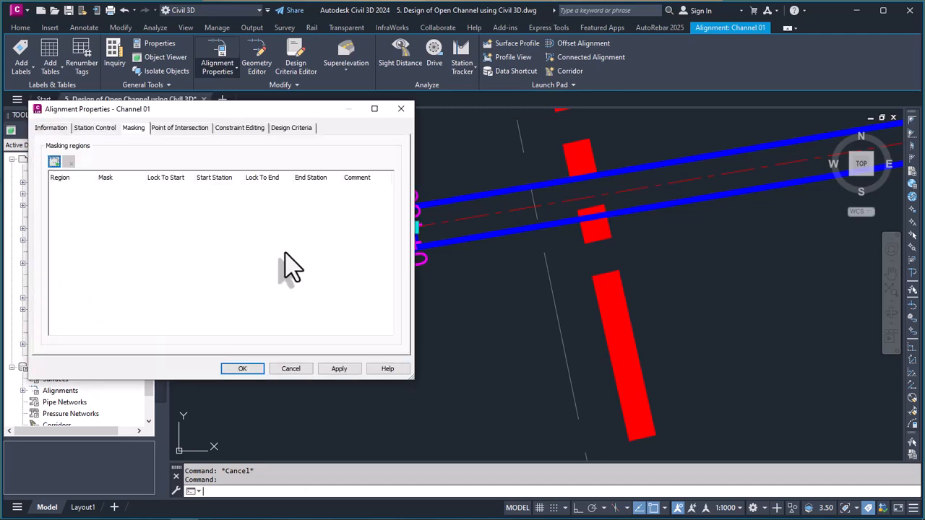
click(52, 130)
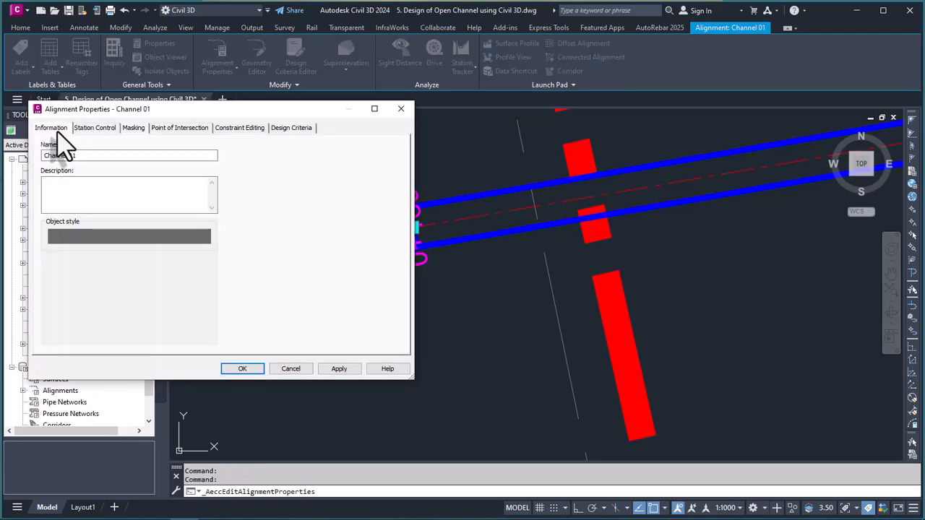
click(136, 131)
click(86, 130)
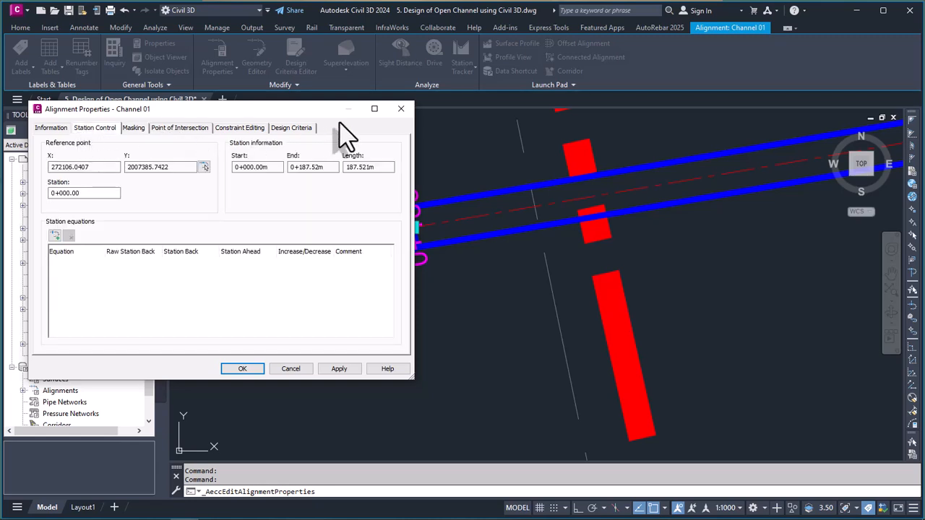
click(401, 108)
key(Escape)
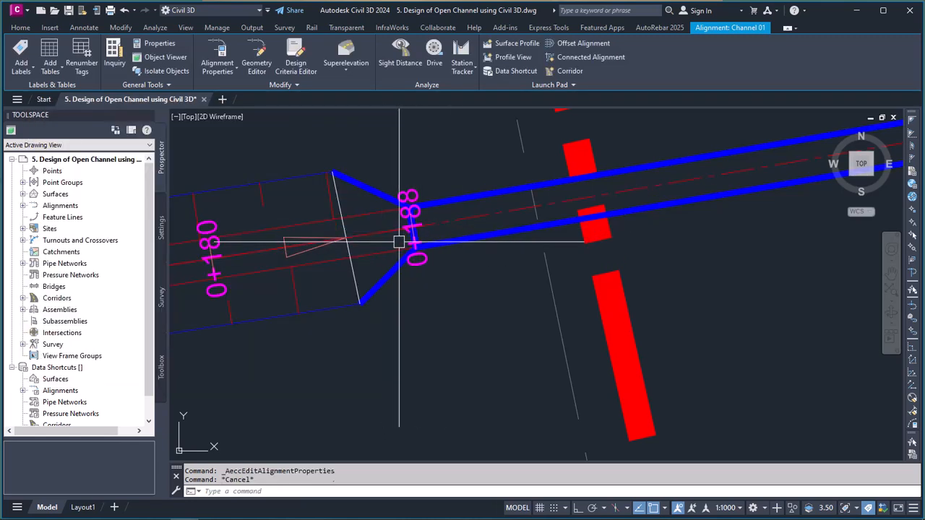
click(390, 235)
click(452, 222)
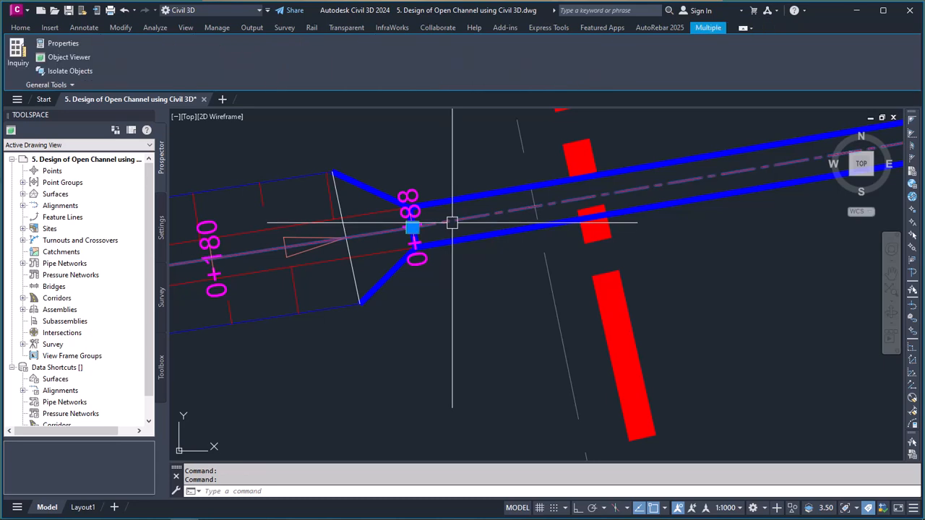
key(Escape)
- Extend the Channel 01 alignment with a tangent without curves from its 0+188 end to the far end of the channel's centreline
click(392, 230)
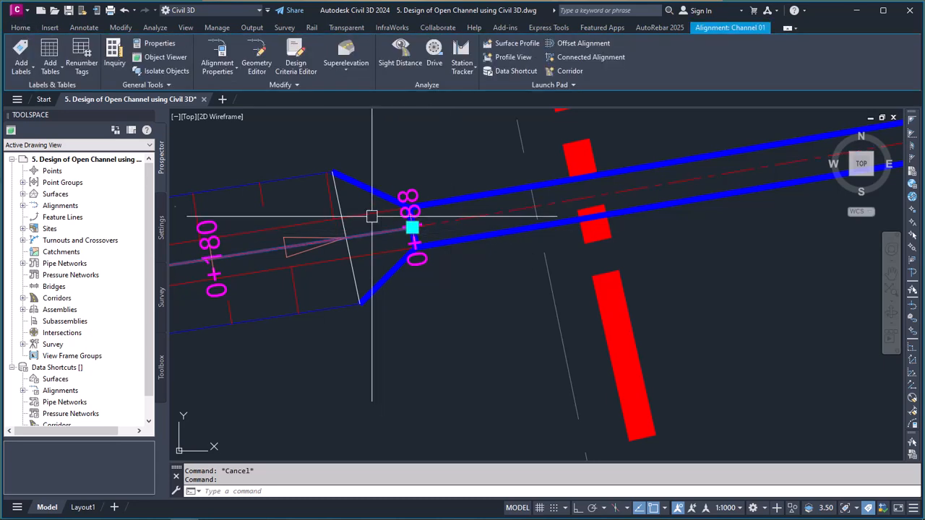
click(256, 57)
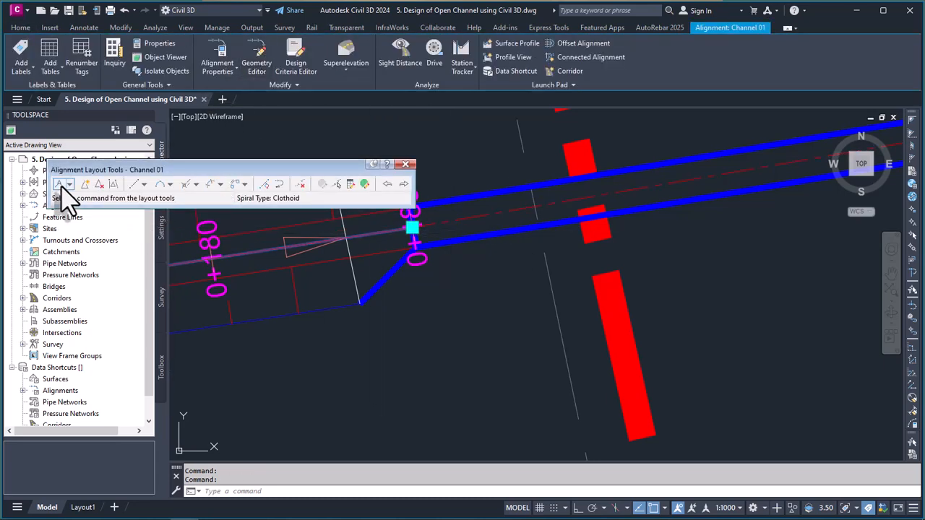
click(62, 186)
click(418, 242)
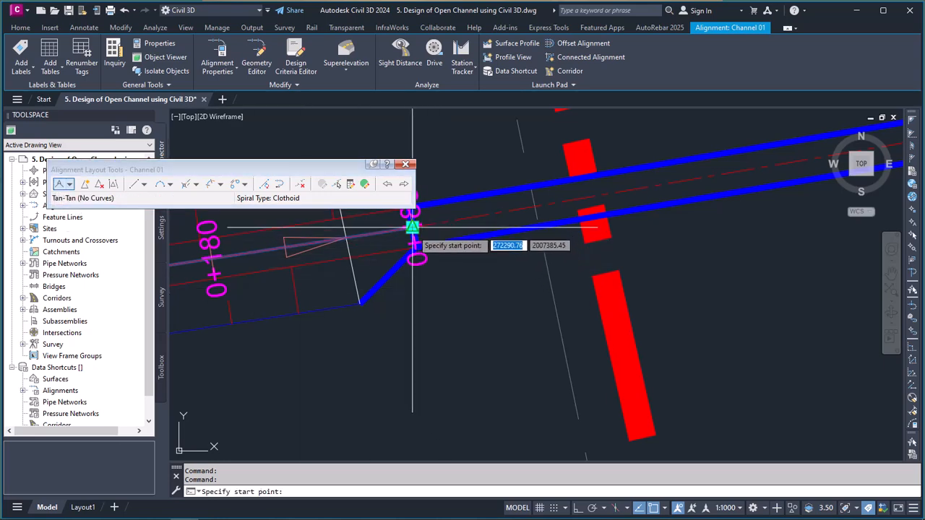
scroll(416, 295, down, 6)
scroll(641, 240, up, 6)
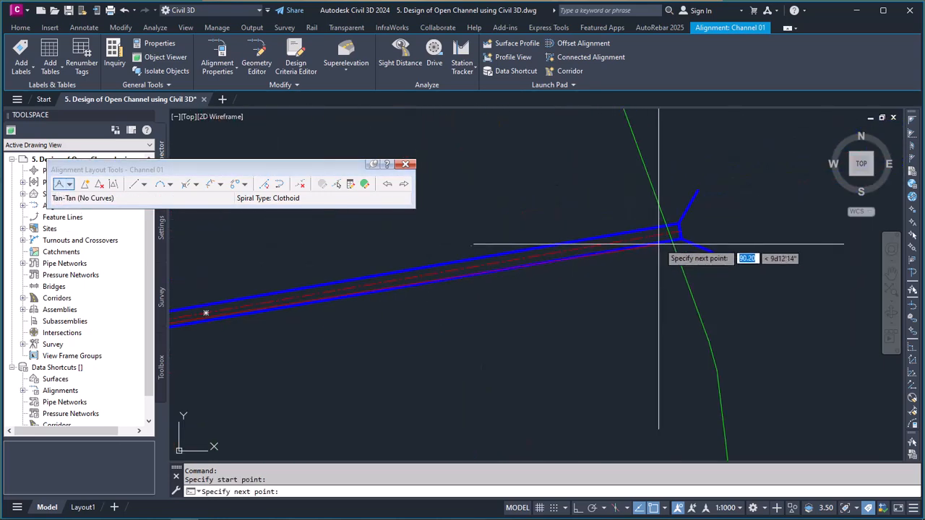
scroll(682, 235, up, 2)
click(667, 214)
scroll(675, 256, down, 4)
scroll(707, 251, down, 6)
key(Return)
scroll(746, 248, down, 2)
scroll(735, 237, down, 4)
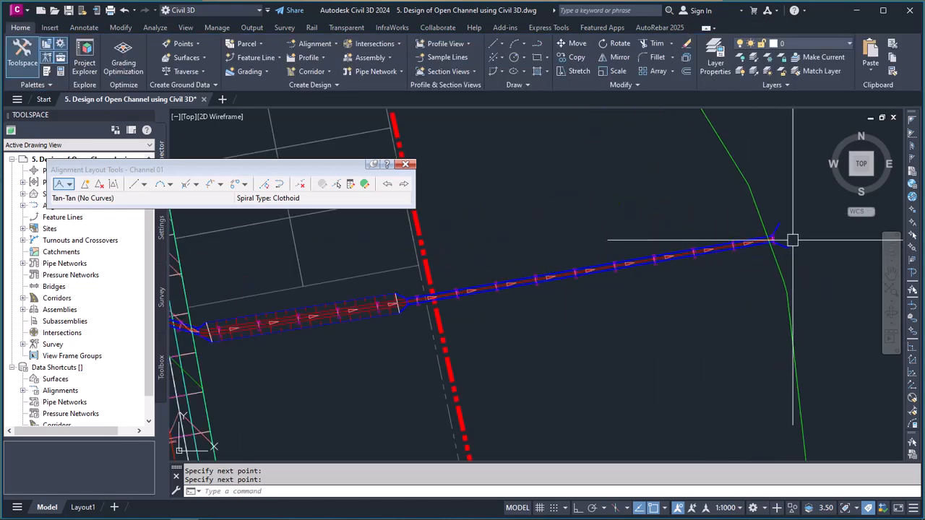
click(407, 164)
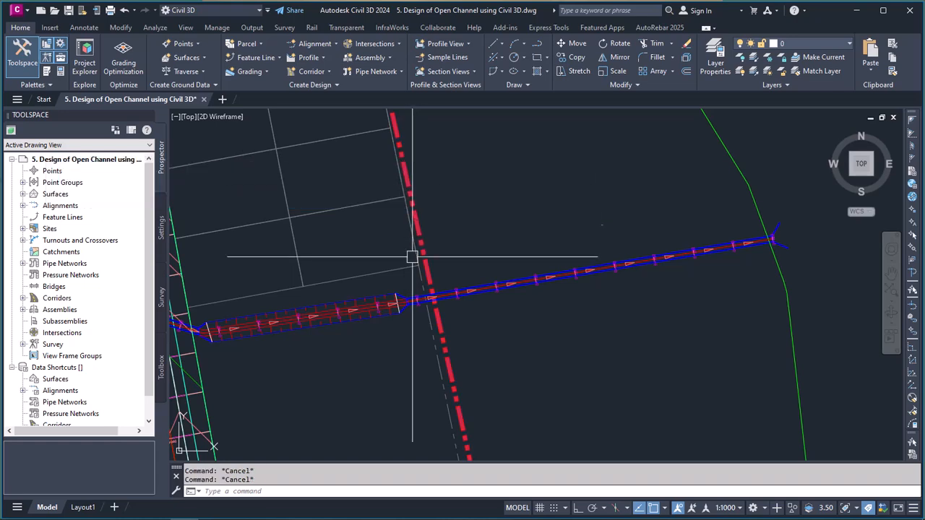
- Inspect the extended alignment and its station labels from the 0+180 transition to the channel's new end, including its full extent
scroll(409, 275, up, 6)
scroll(479, 263, down, 2)
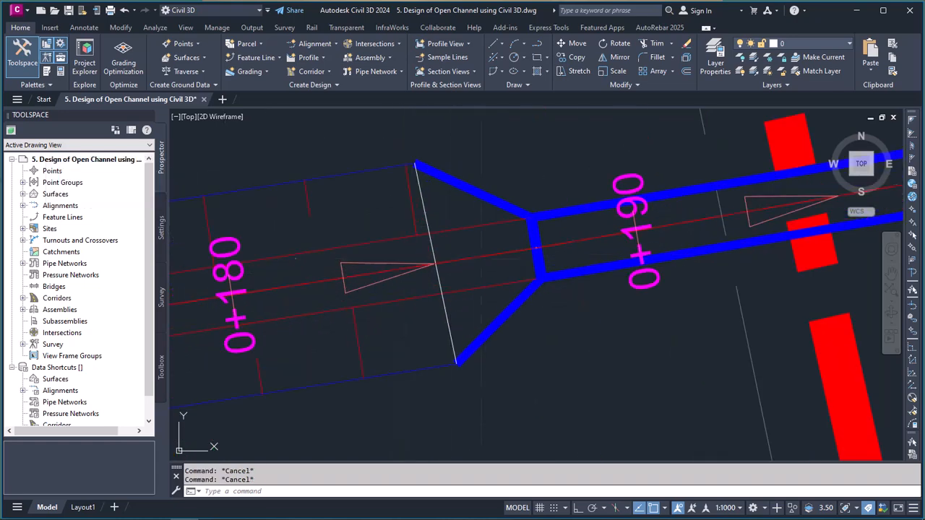
click(481, 259)
scroll(481, 259, down, 5)
scroll(691, 241, up, 8)
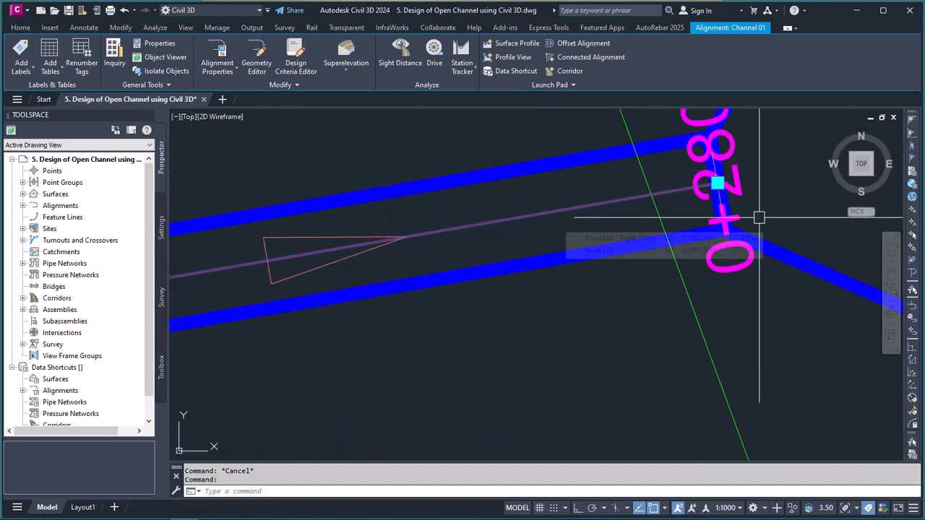
scroll(759, 218, down, 3)
scroll(708, 231, up, 3)
scroll(691, 225, down, 5)
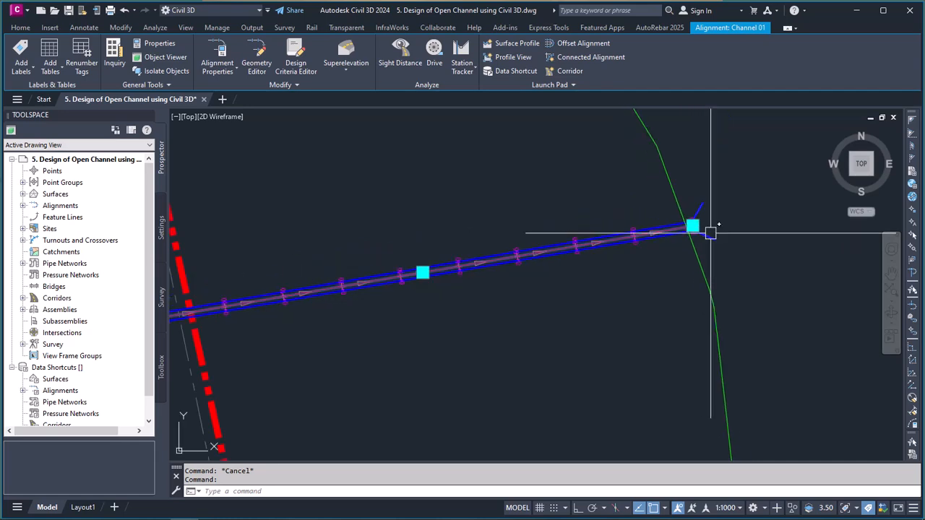
key(Escape)
scroll(709, 233, down, 6)
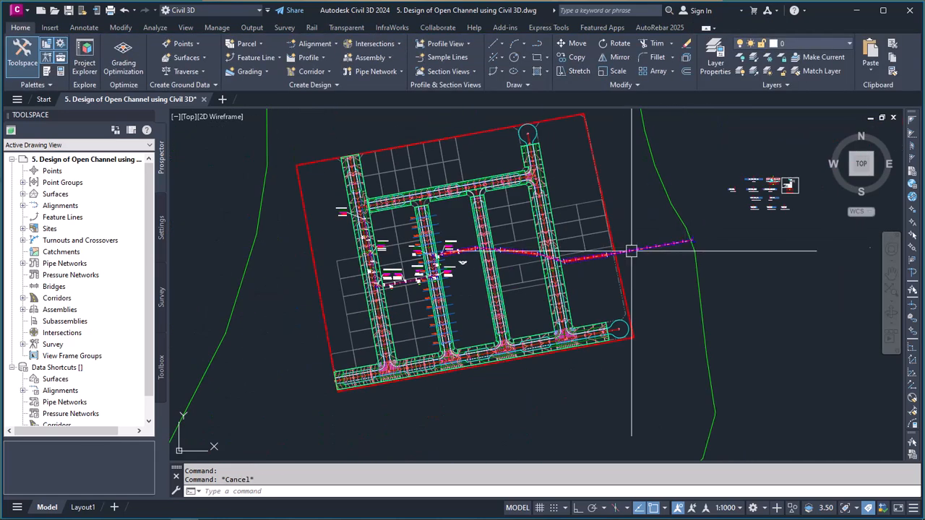
scroll(508, 250, up, 6)
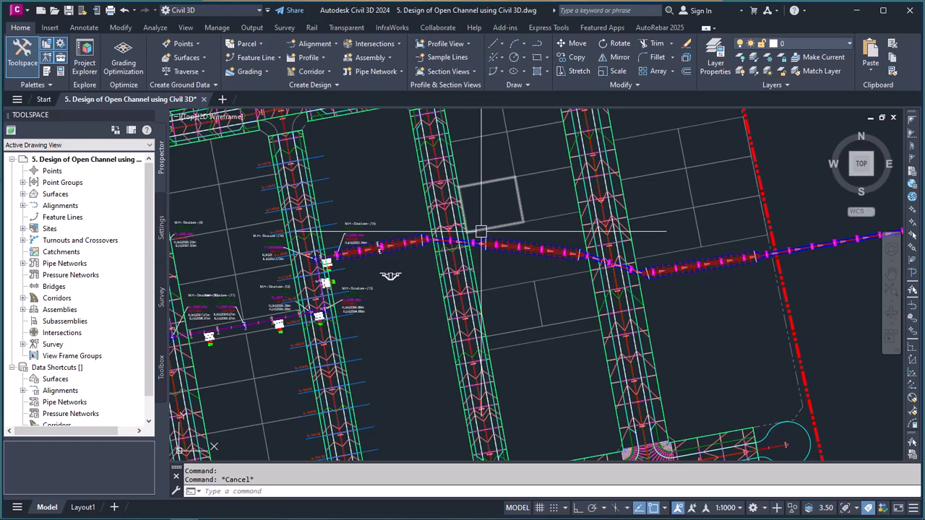
scroll(361, 253, up, 5)
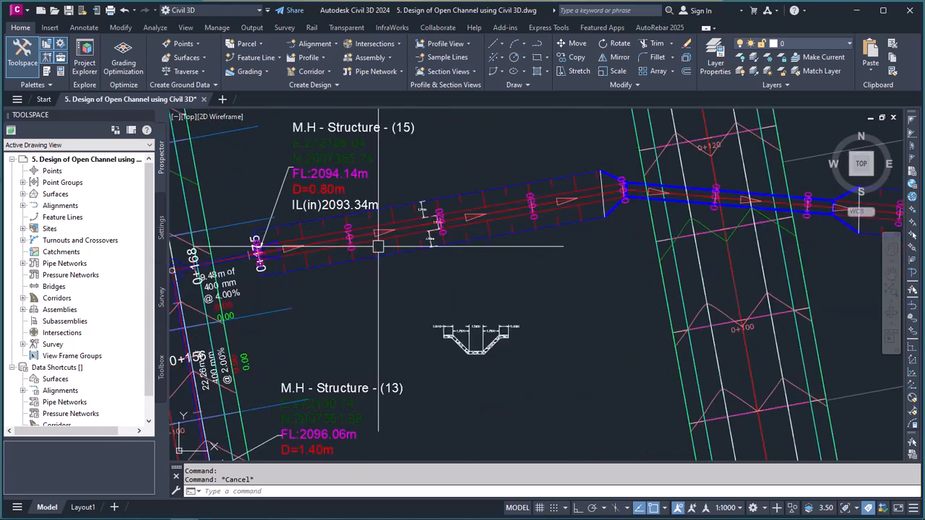
scroll(397, 251, down, 2)
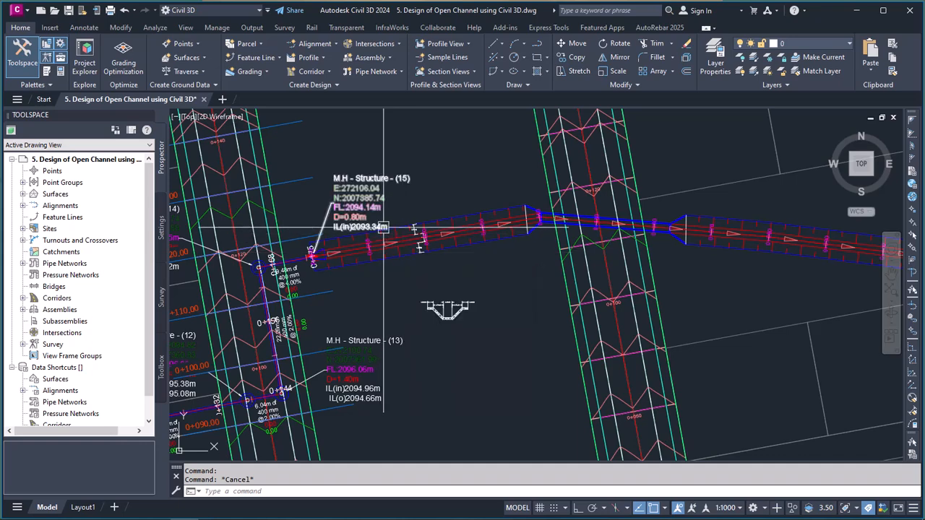
scroll(383, 227, up, 4)
click(399, 233)
scroll(394, 246, down, 3)
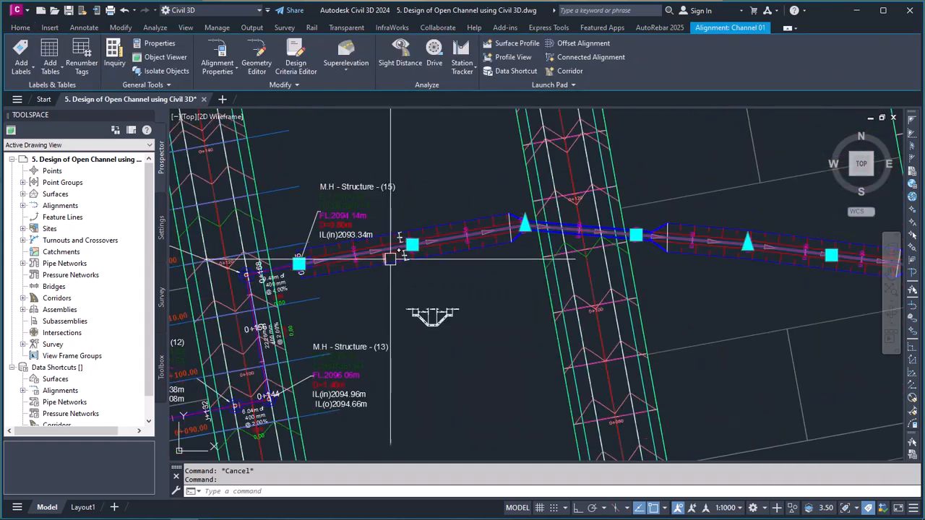
scroll(390, 258, down, 2)
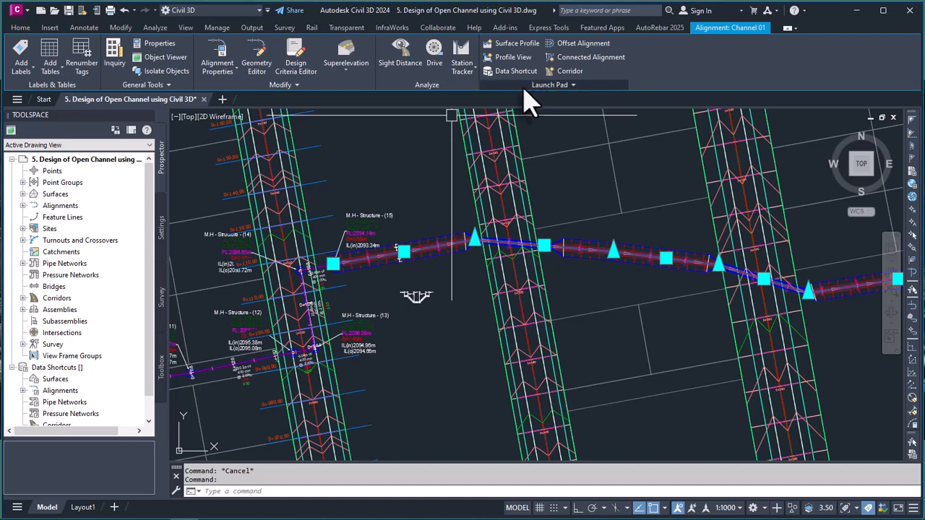
click(512, 47)
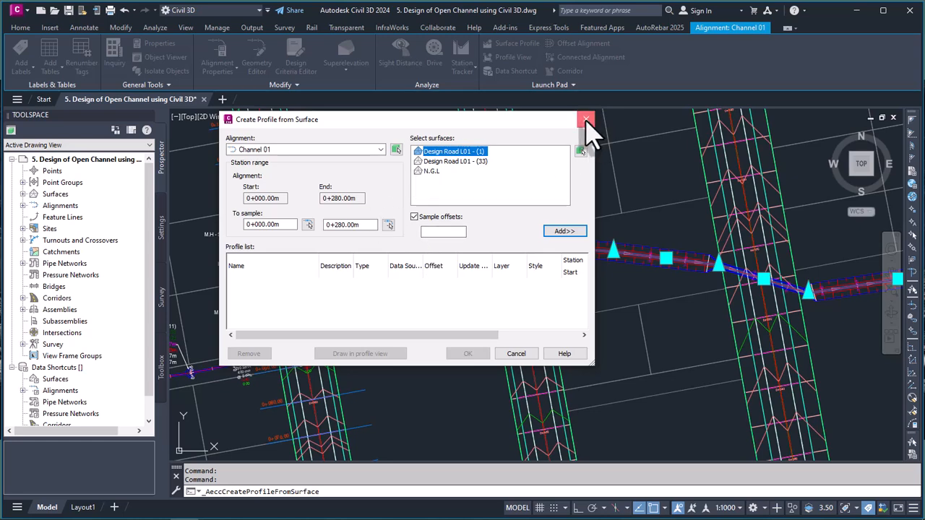
click(586, 120)
key(Escape)
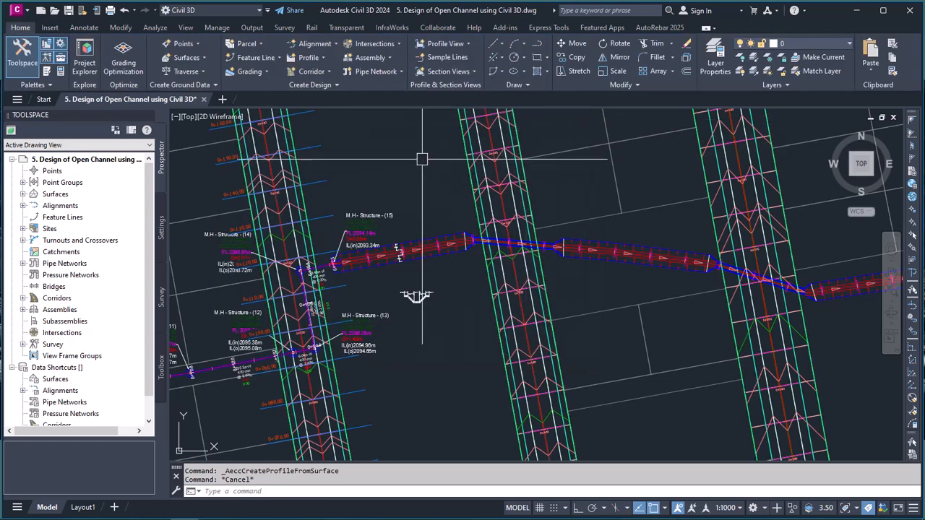
click(322, 59)
click(325, 76)
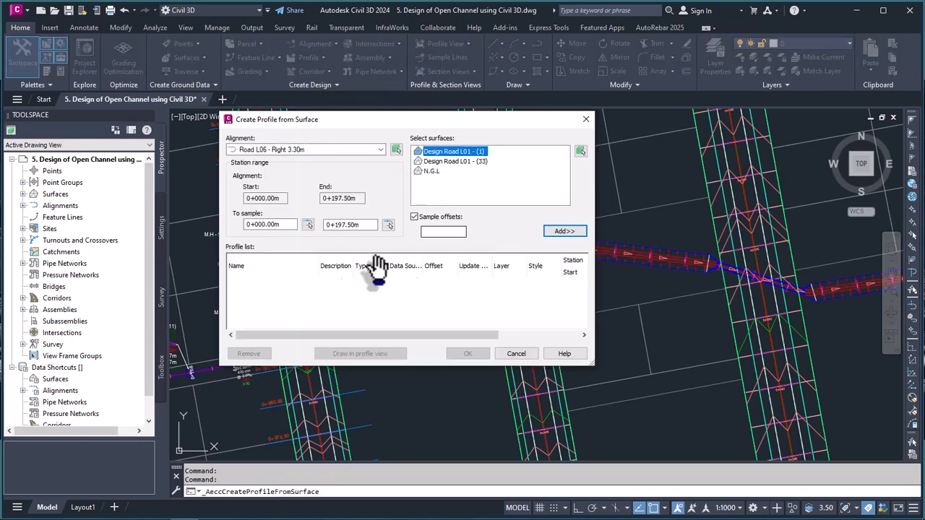
click(586, 119)
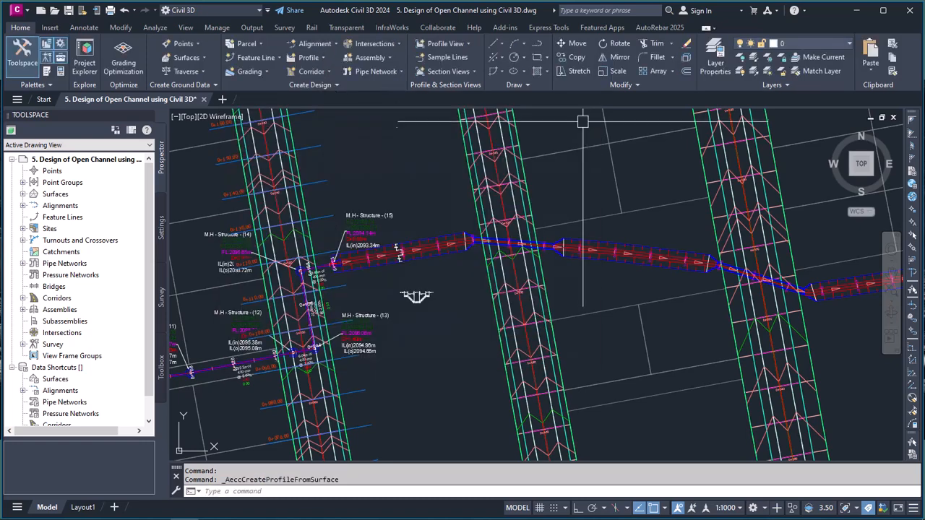
- Sample surface profiles along the full Channel 01 alignment from the N.G.L and Design Road L01 - (1) surfaces
scroll(390, 271, up, 8)
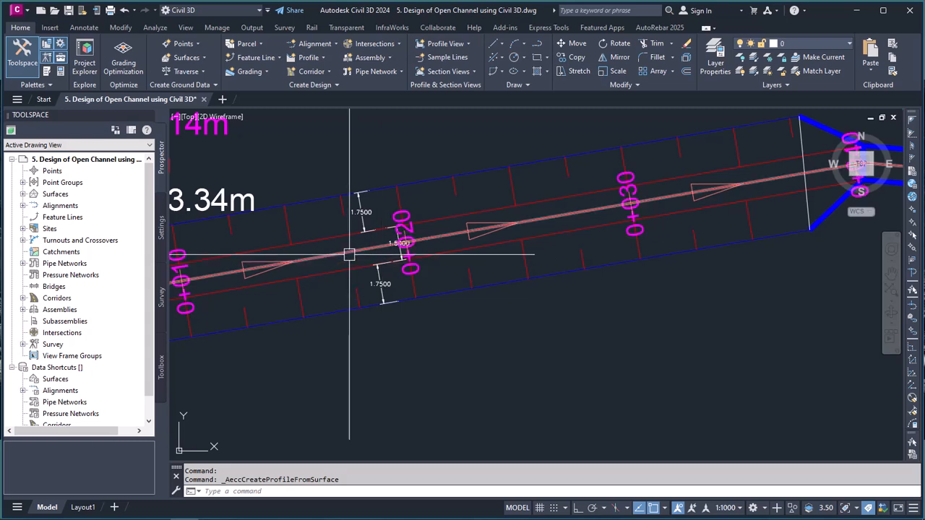
click(349, 255)
scroll(383, 255, down, 8)
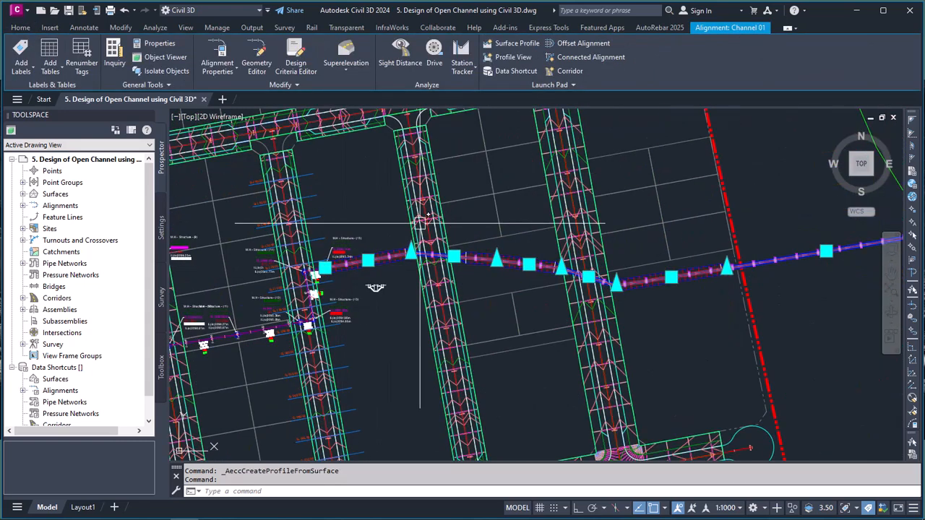
click(509, 45)
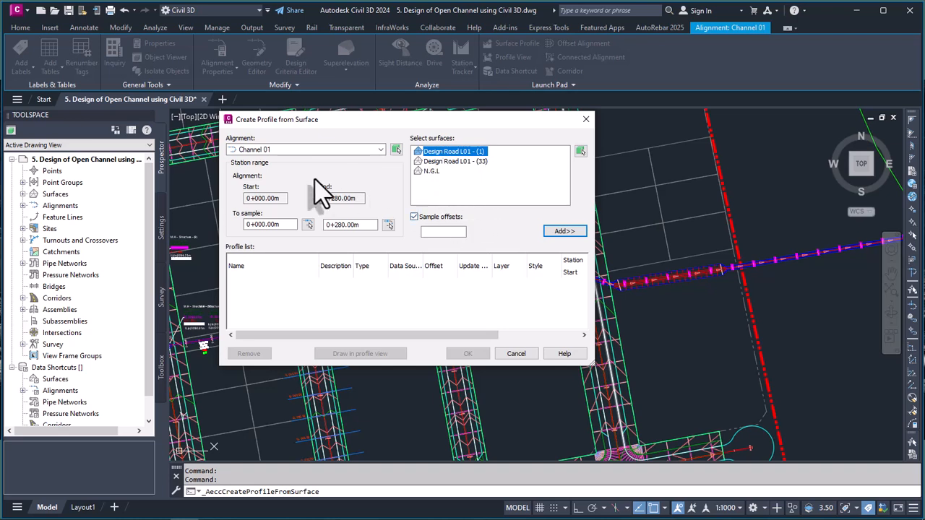
click(380, 150)
click(284, 167)
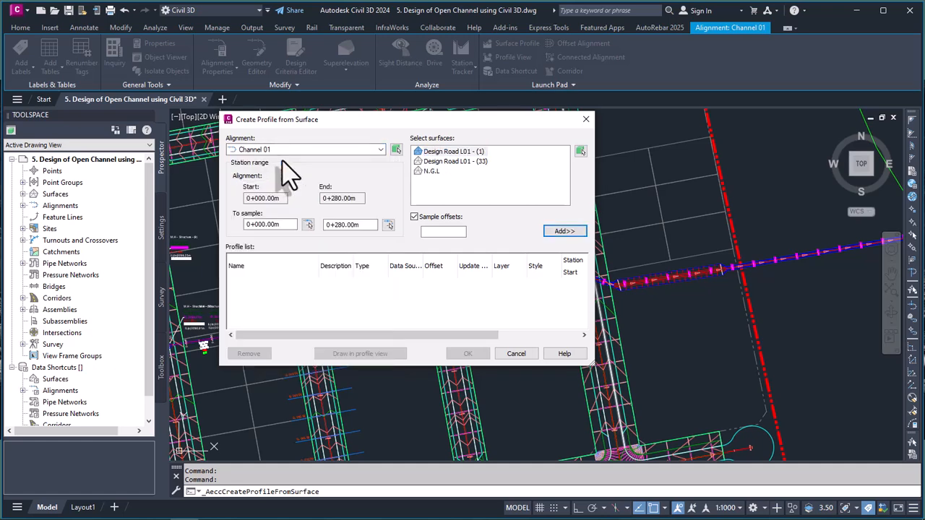
click(431, 171)
click(564, 231)
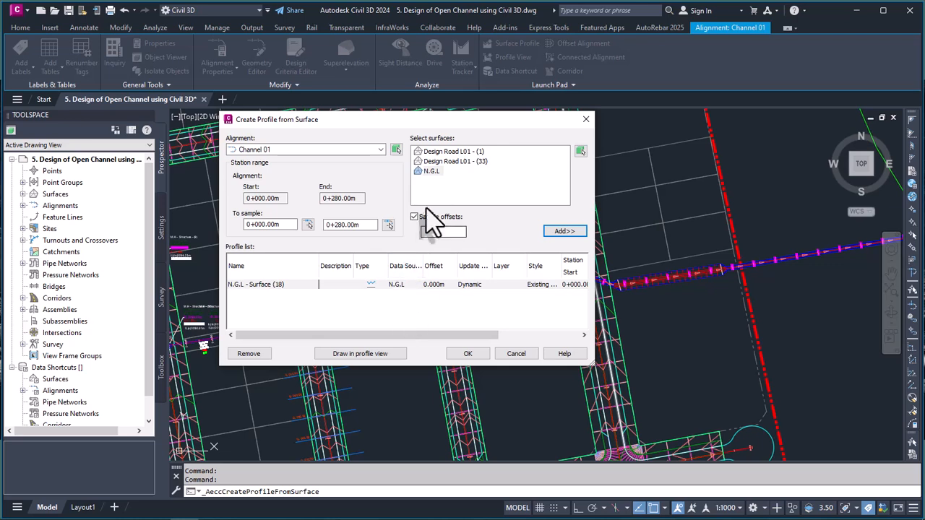
click(448, 154)
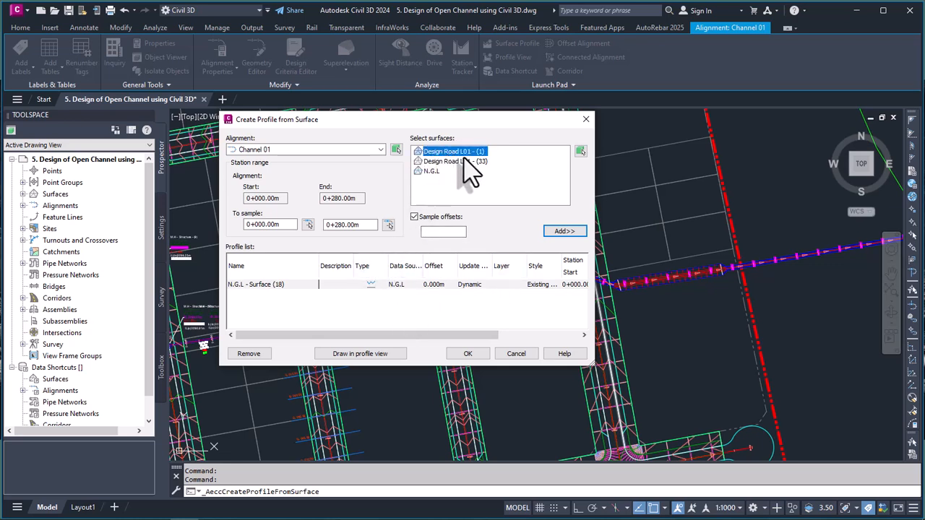
click(568, 232)
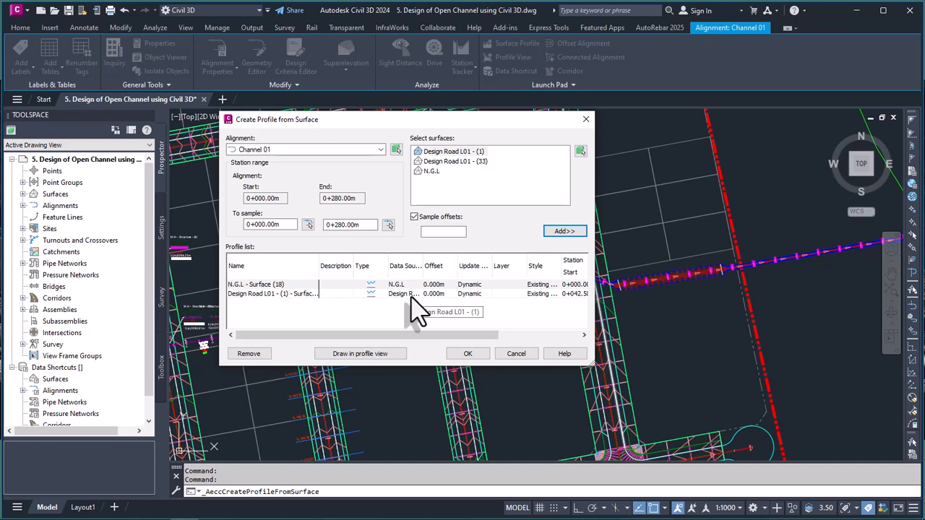
- Start drawing the sampled profiles in a profile view named Channel 01 Profile with the ENF_05-Channel Profile View style
click(367, 353)
drag(418, 131, 317, 98)
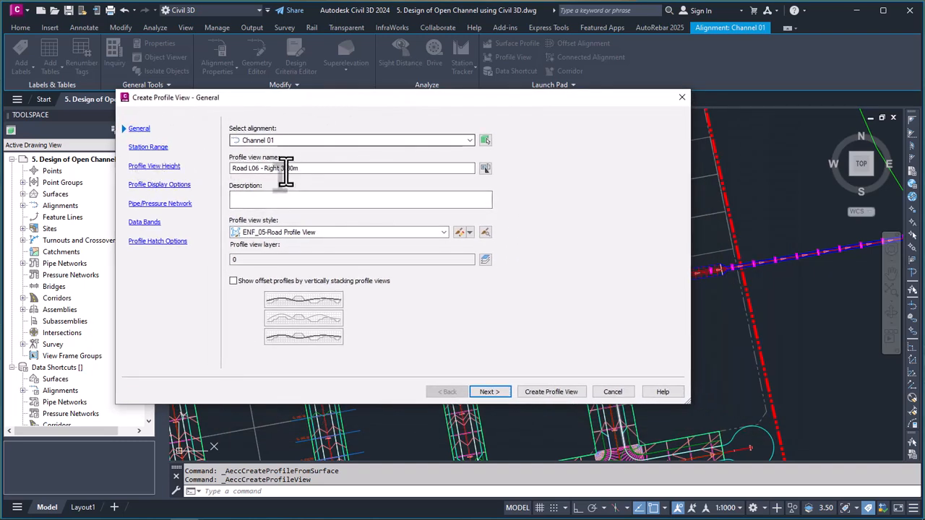
drag(301, 168, 195, 190)
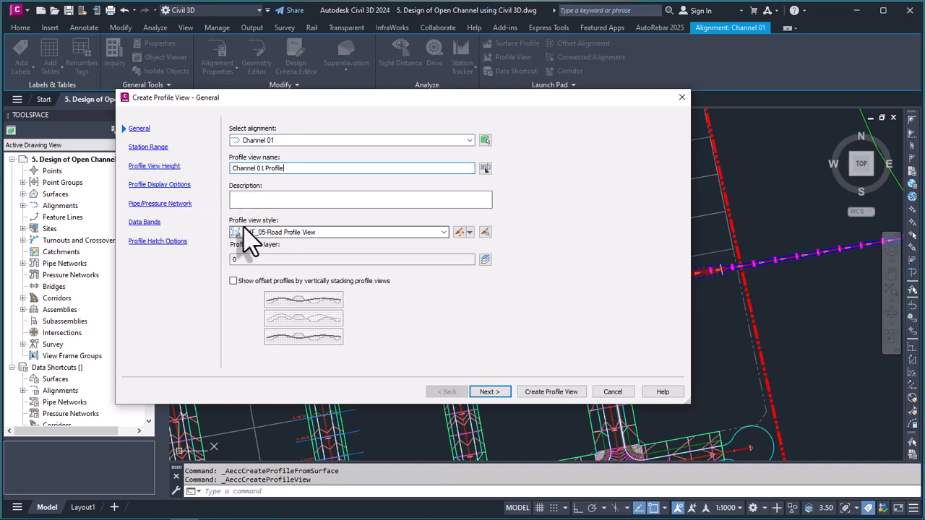
click(442, 231)
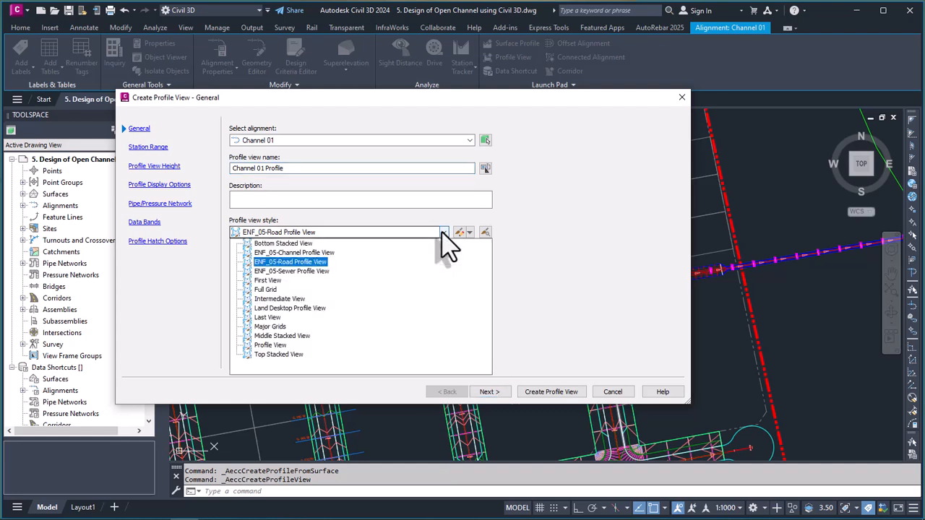
click(297, 253)
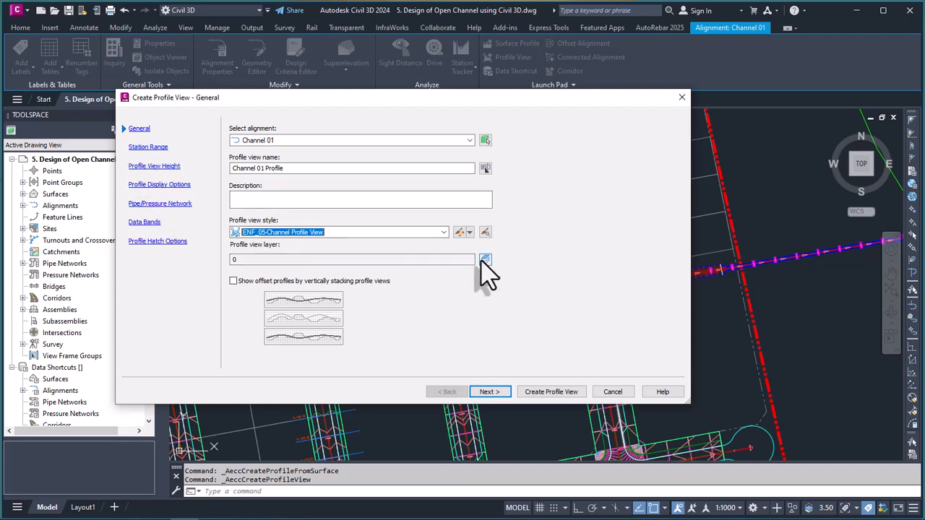
- Accept the automatic station range and profile view height, and keep both surface profiles drawn with their default display options
click(489, 391)
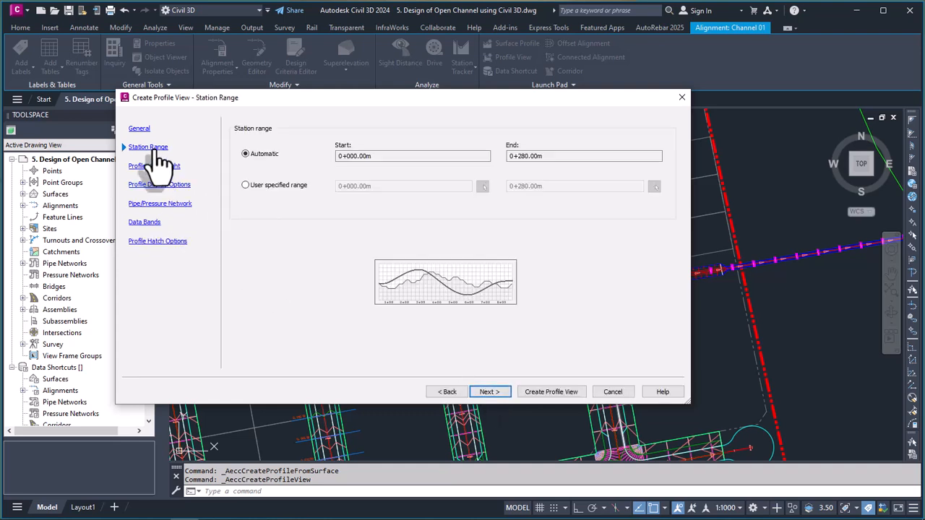
click(492, 391)
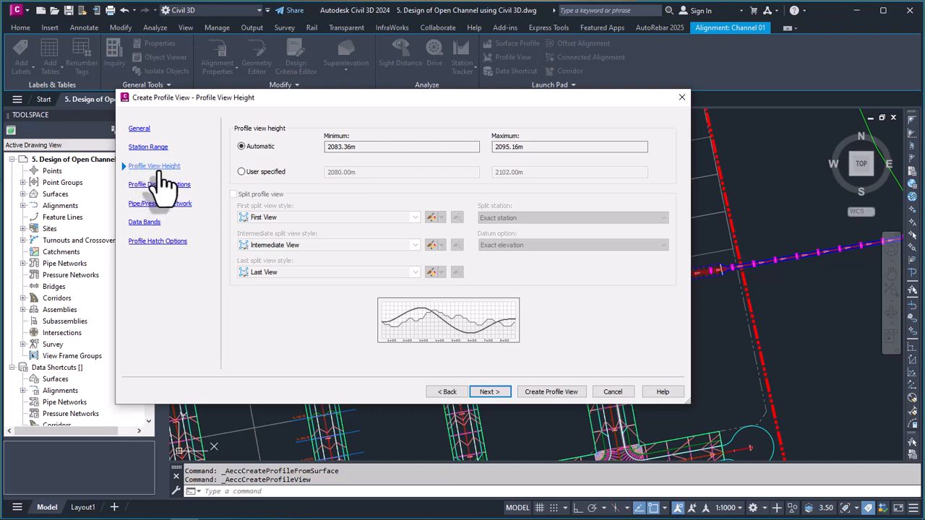
click(489, 392)
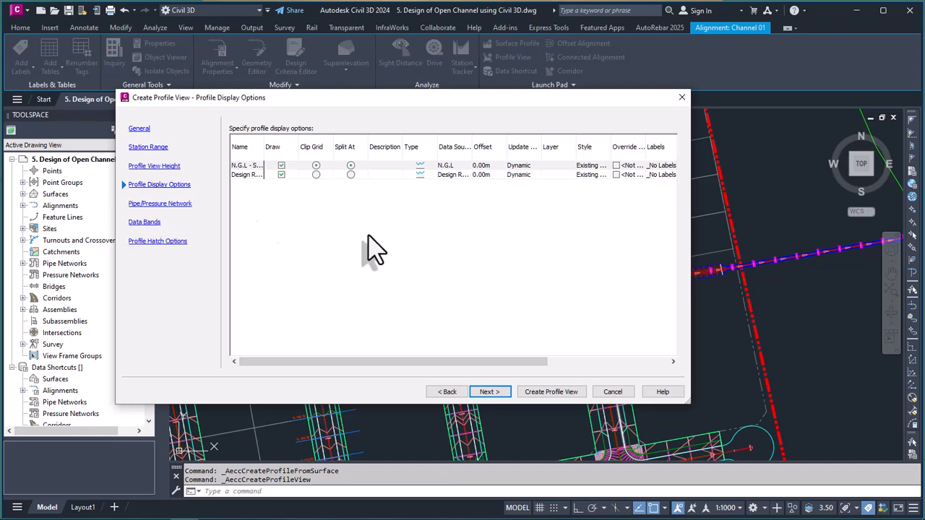
click(489, 394)
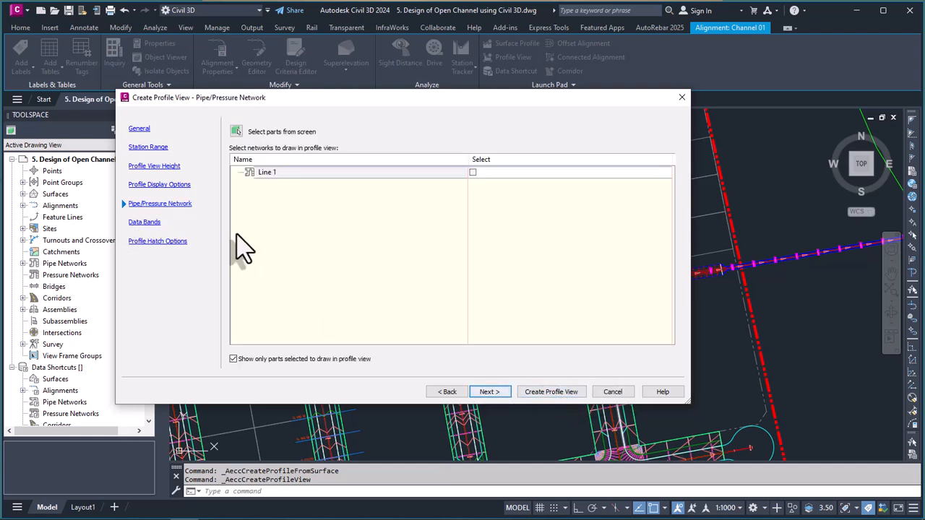
- Leave the Line 1 pipe network out of the profile view and choose ENF_05-Channel Band Set for its data bands
click(472, 172)
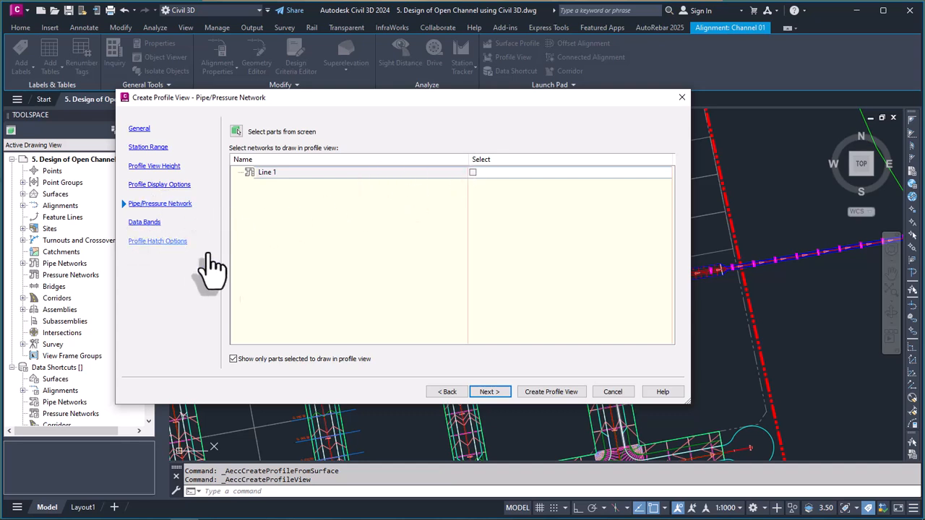
click(498, 393)
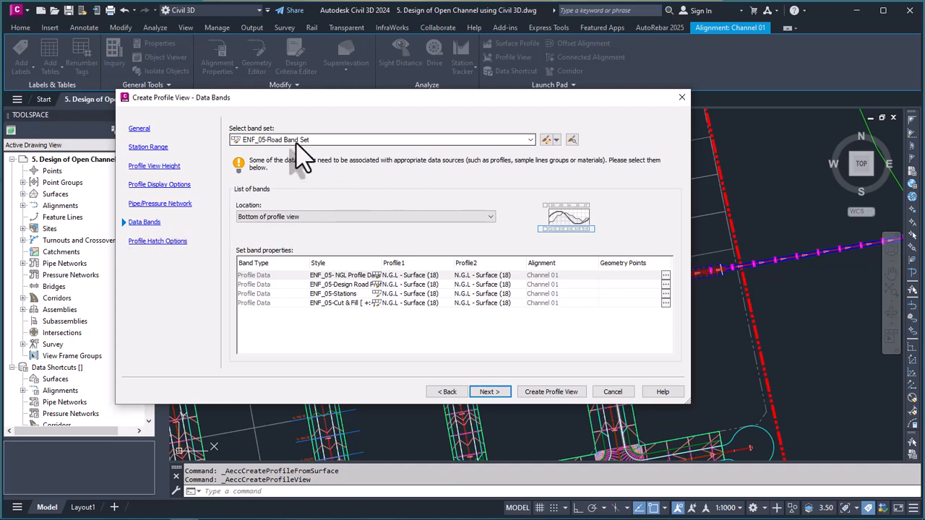
click(531, 140)
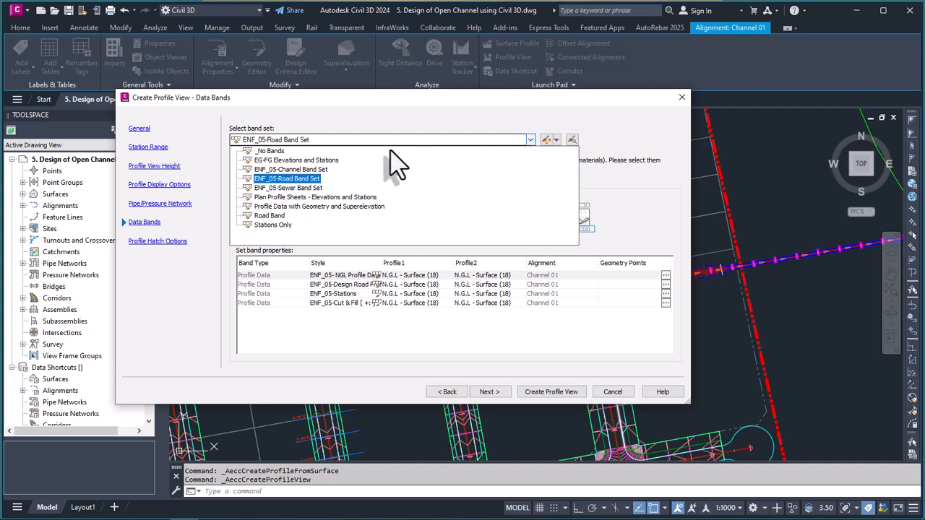
click(288, 169)
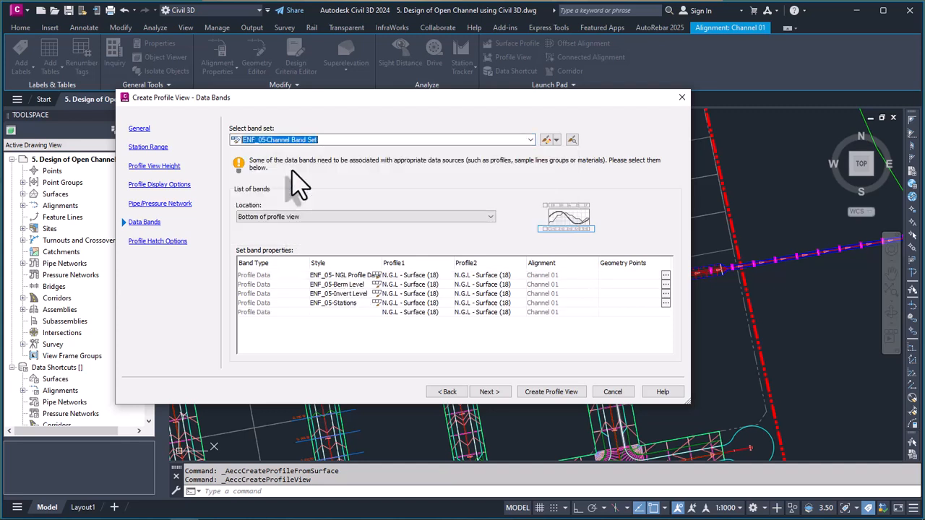
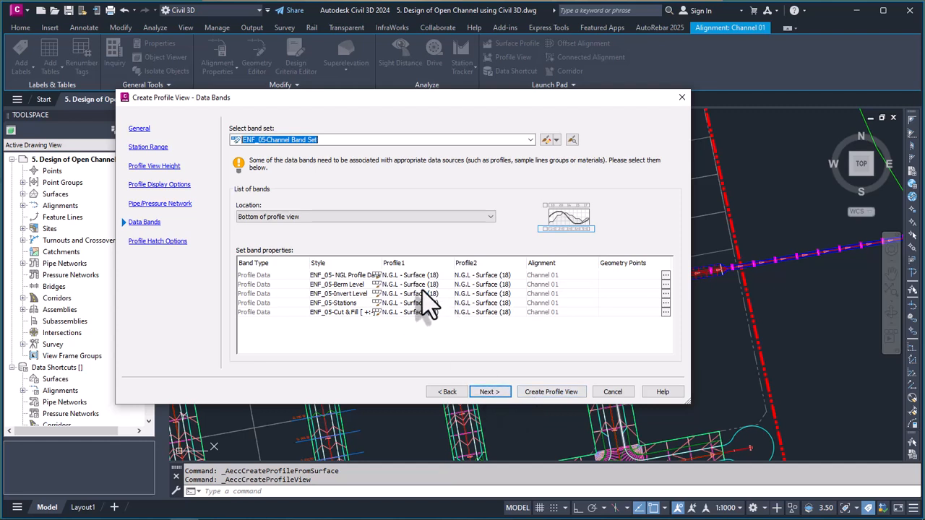
- Keep N.G.L - Surface (18) as Profile1 of the ENF_05-Berm Level band and accept the data band settings
click(420, 285)
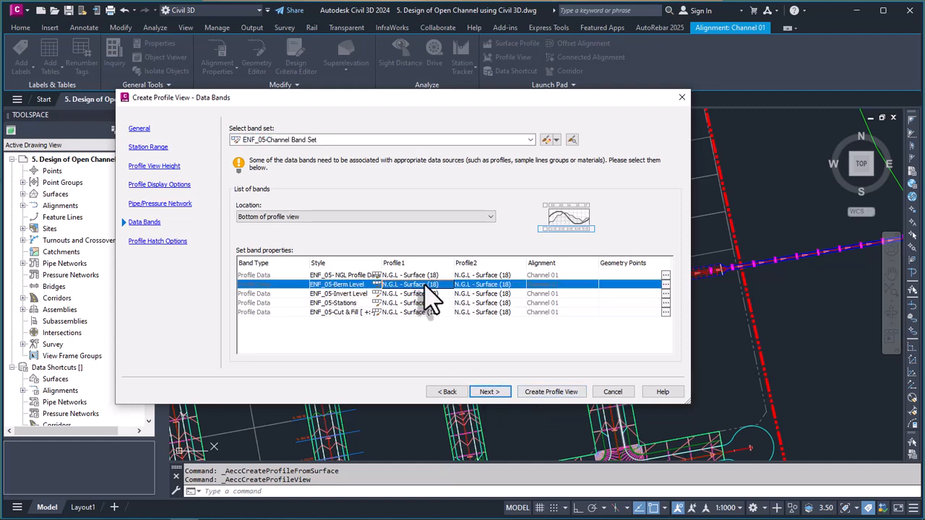
click(426, 285)
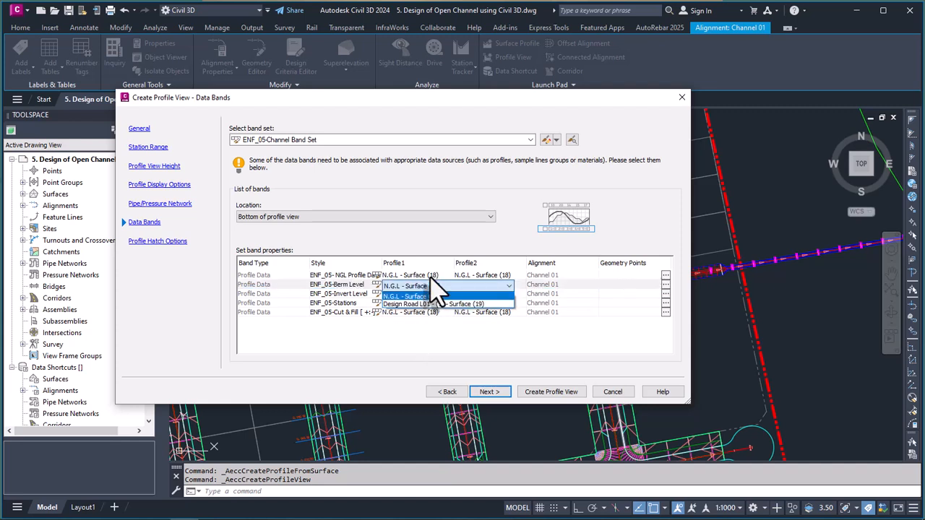
click(434, 295)
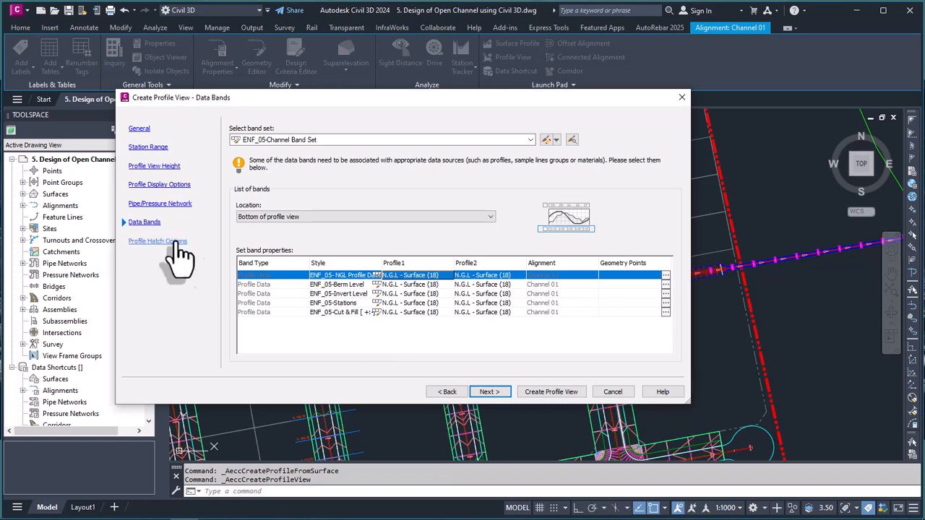
click(490, 392)
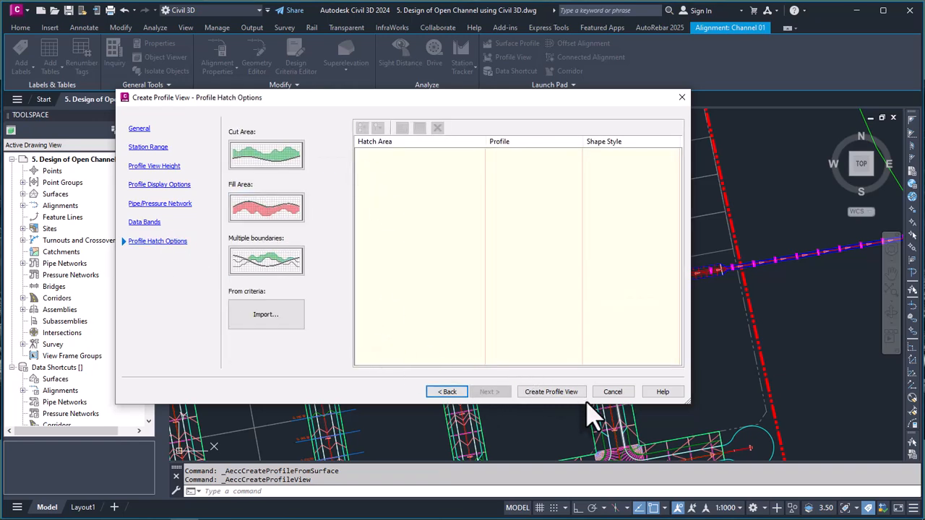
- Create the profile view without hatching and place its origin in the empty area above the site boundary
click(550, 394)
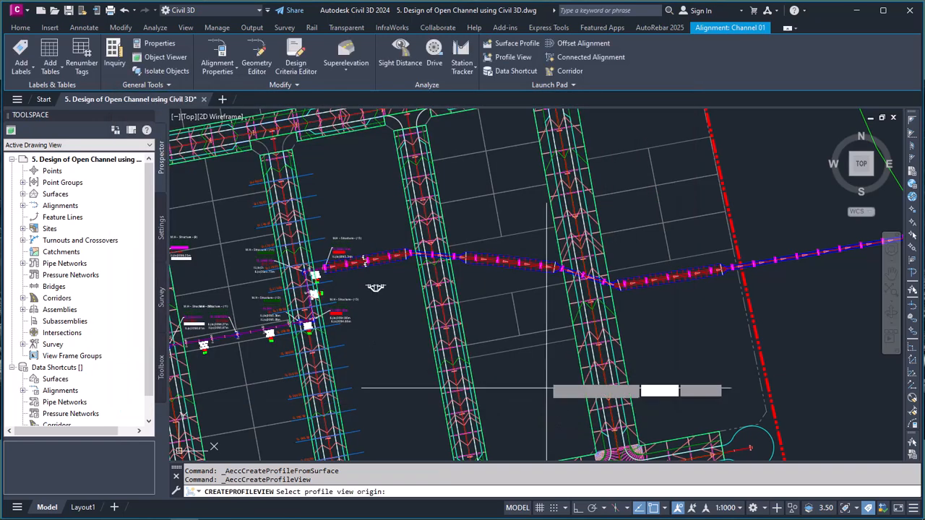
scroll(462, 263, down, 2)
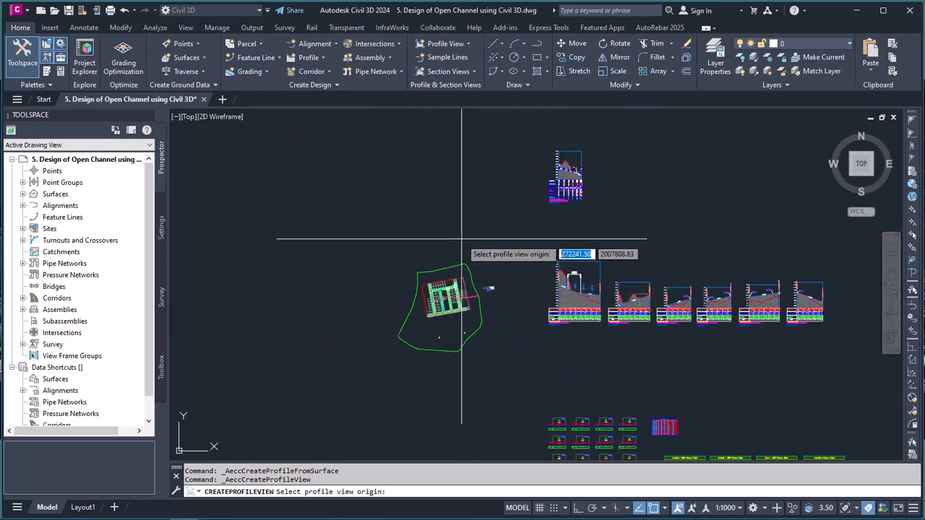
scroll(418, 218, up, 4)
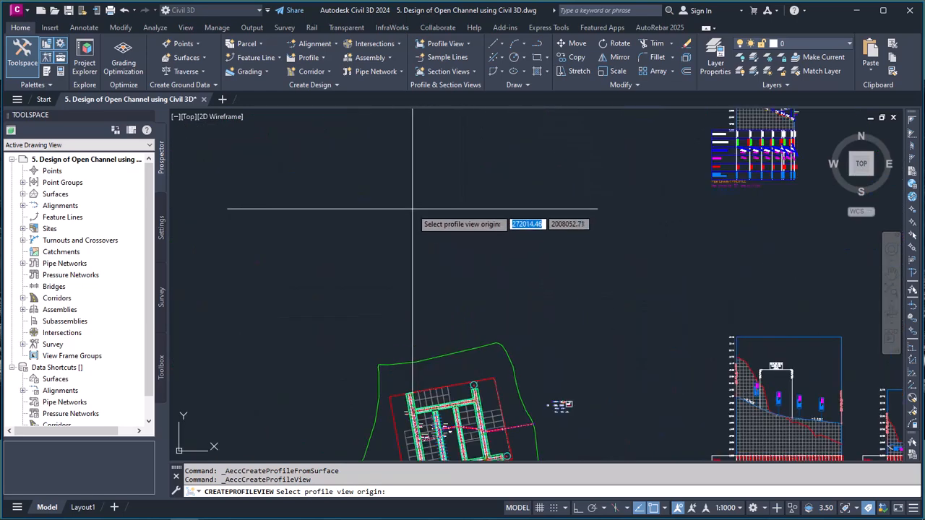
click(417, 221)
- Examine the new Channel 01 profile view, its data bands and the road surface profile segments above the natural ground
scroll(406, 174, up, 1)
scroll(427, 159, up, 3)
scroll(474, 151, down, 5)
scroll(442, 145, up, 5)
scroll(525, 215, up, 3)
scroll(525, 215, down, 4)
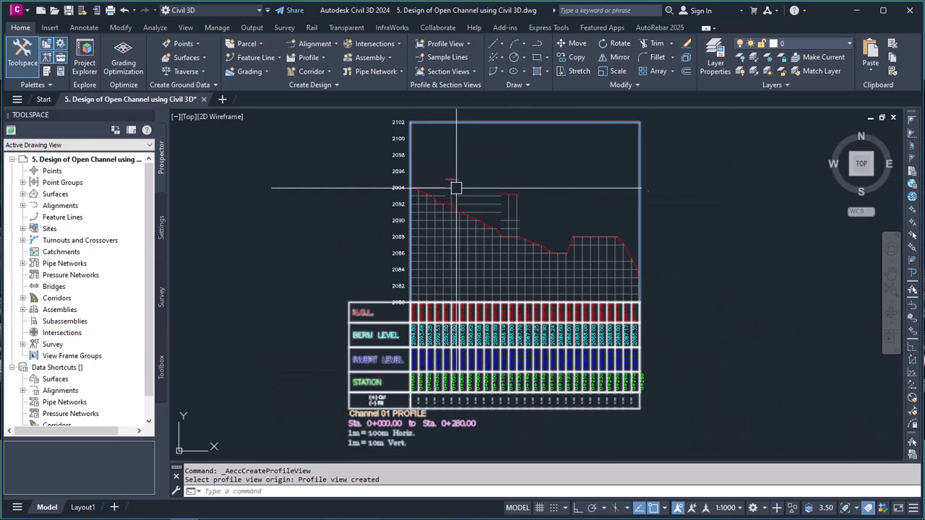
scroll(490, 183, up, 2)
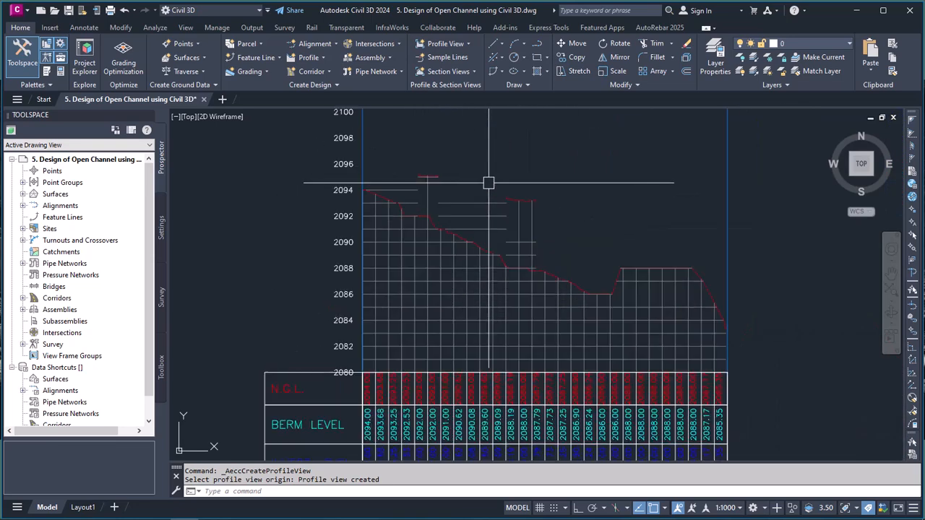
mouse_move(489, 183)
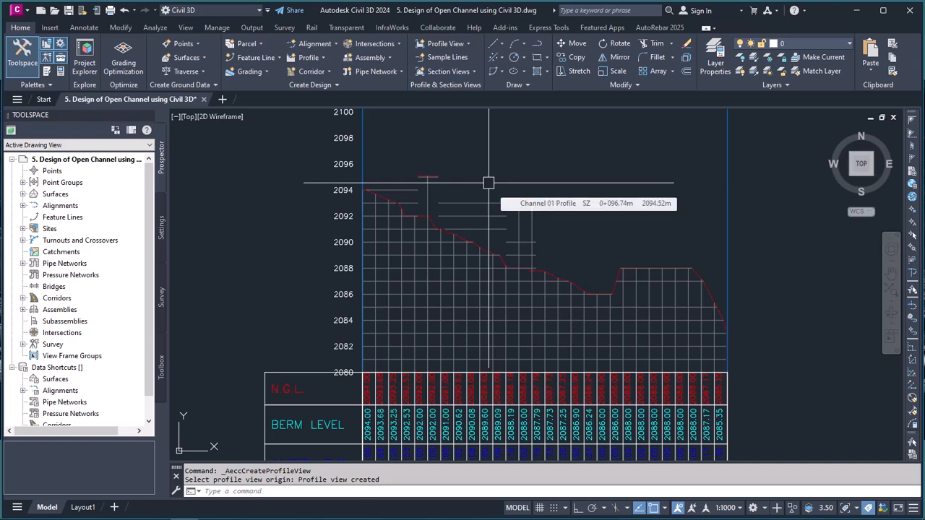
scroll(442, 206, up, 5)
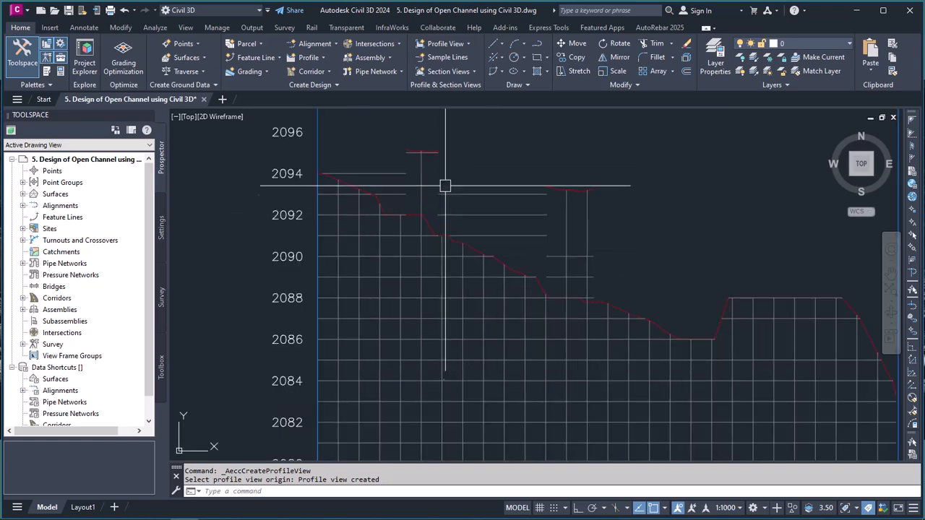
click(386, 188)
scroll(429, 190, up, 5)
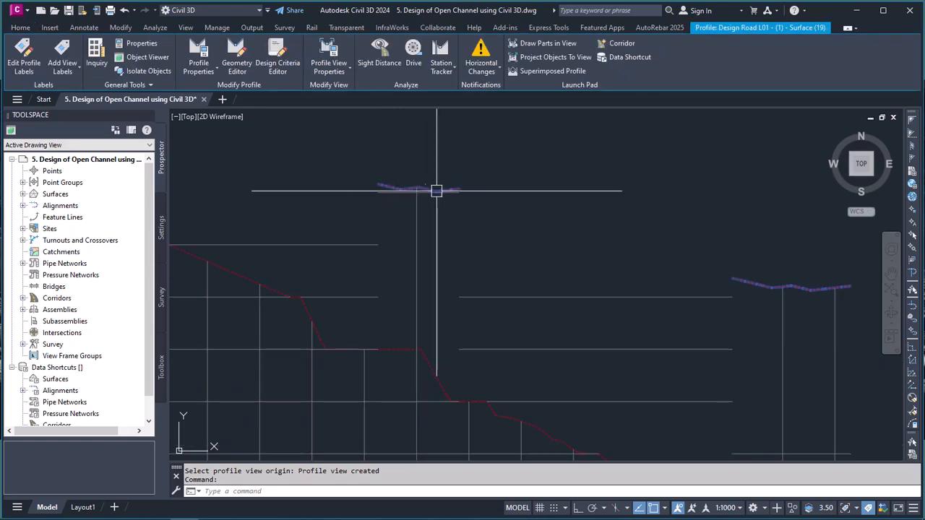
scroll(549, 217, down, 3)
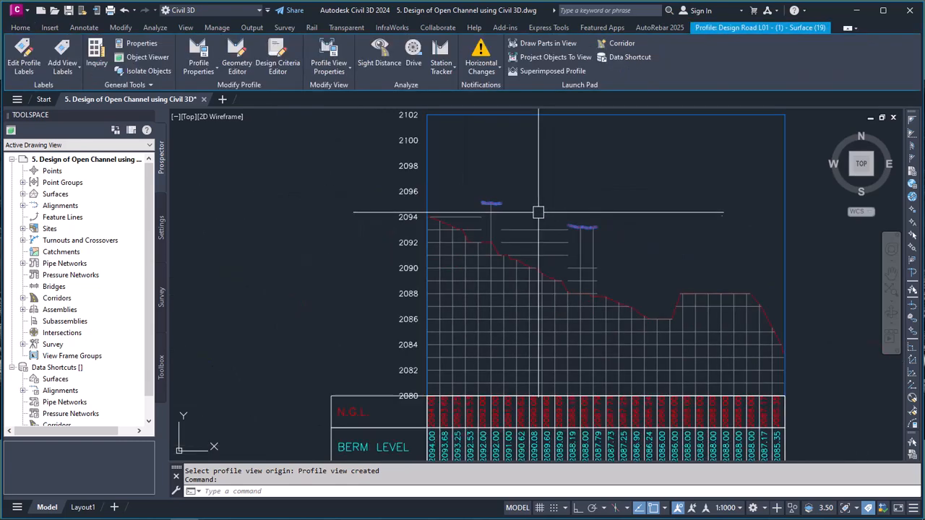
scroll(531, 217, up, 4)
key(Escape)
- Open the Channel 01 profile view's properties and review its station, elevation and profile settings
click(415, 312)
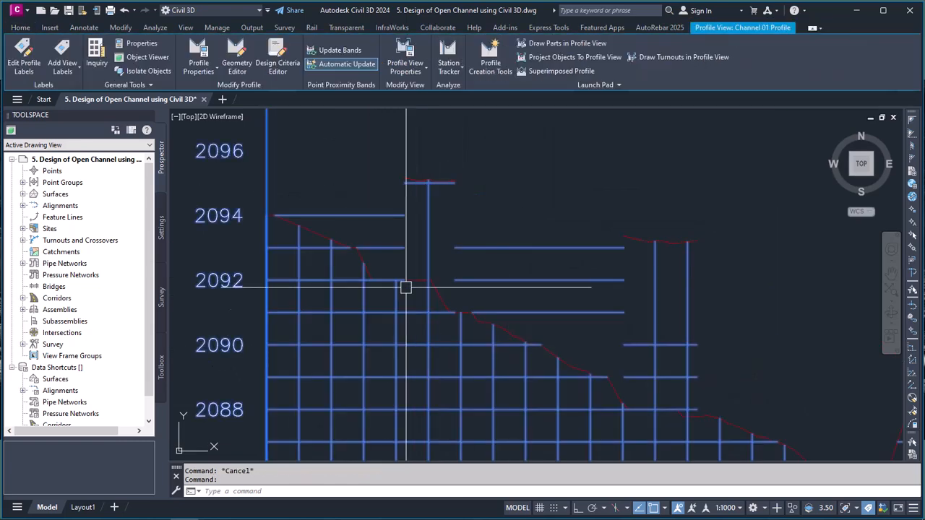
click(404, 56)
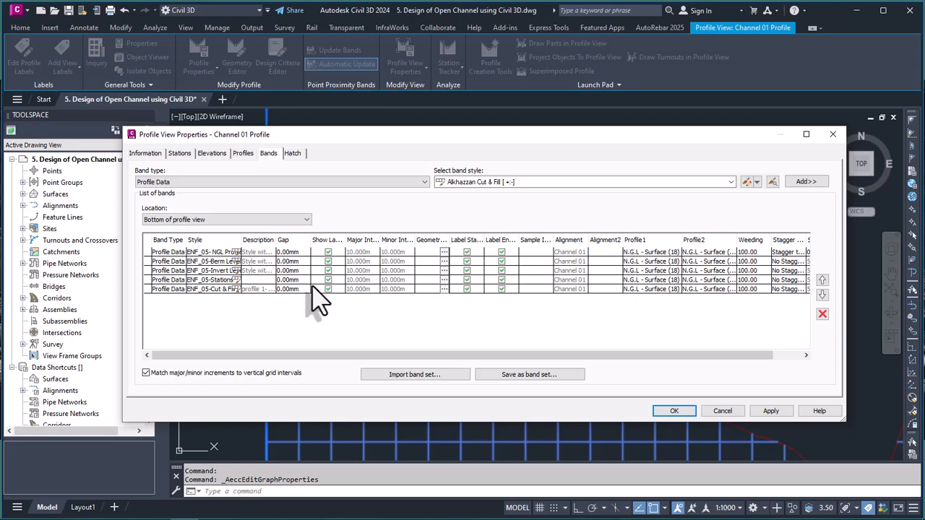
click(244, 155)
click(213, 154)
click(181, 154)
click(207, 154)
click(244, 155)
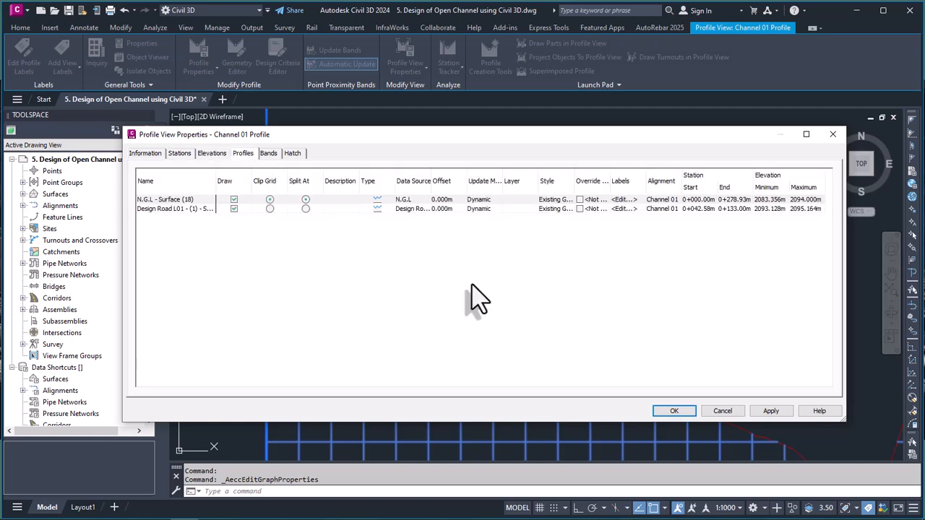
- Assign the Design Profile style to the Design Road L01 - (1) surface profile and apply it to the profile view
click(554, 210)
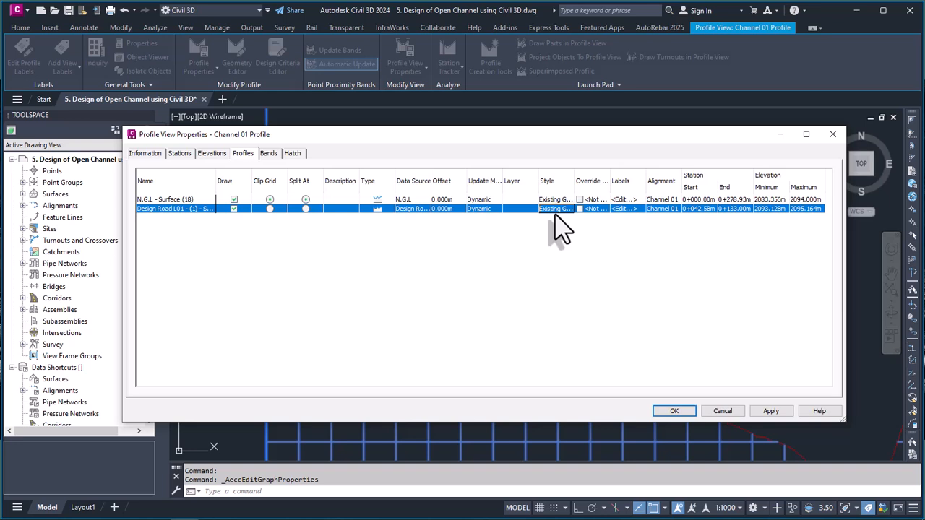
click(551, 209)
click(409, 232)
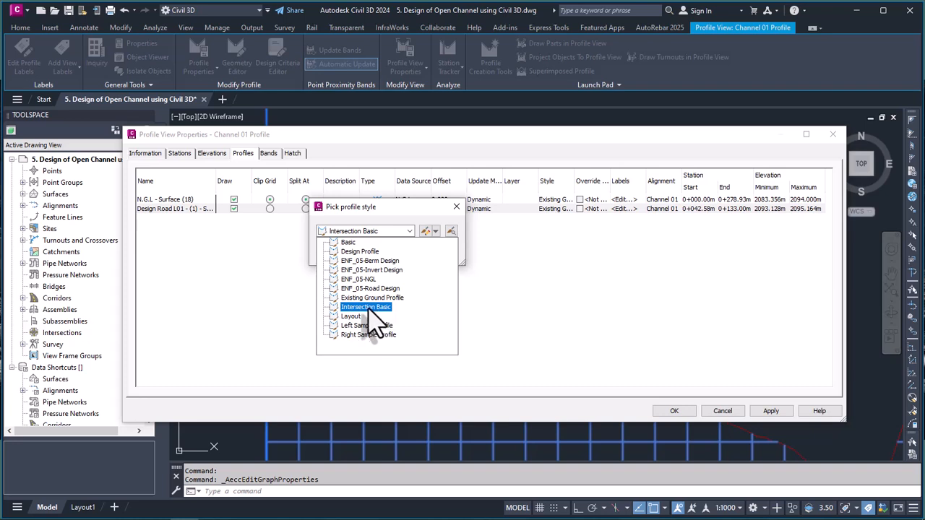
click(365, 251)
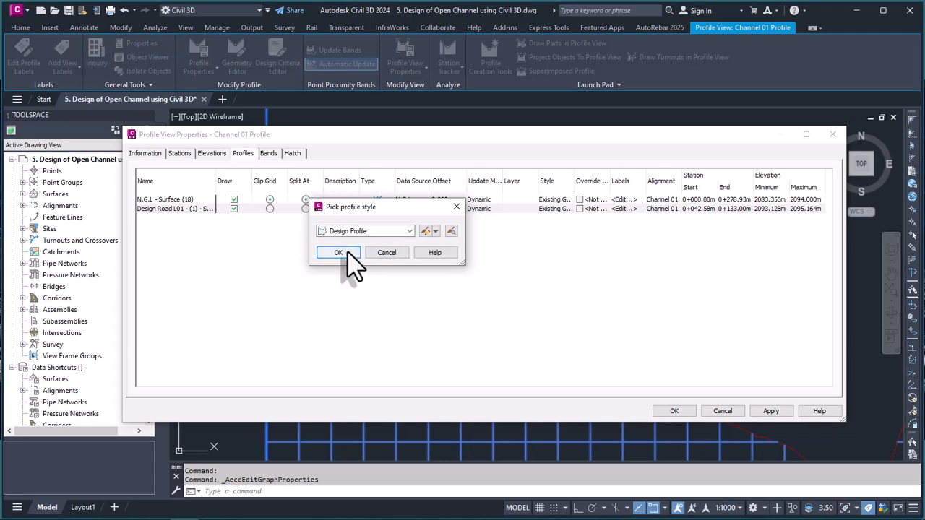
click(338, 252)
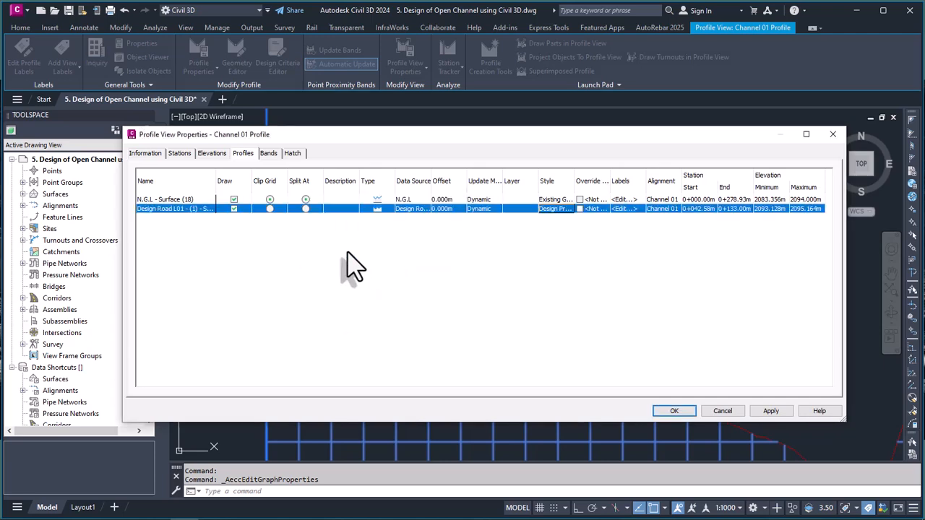
click(770, 411)
drag(639, 136, 491, 318)
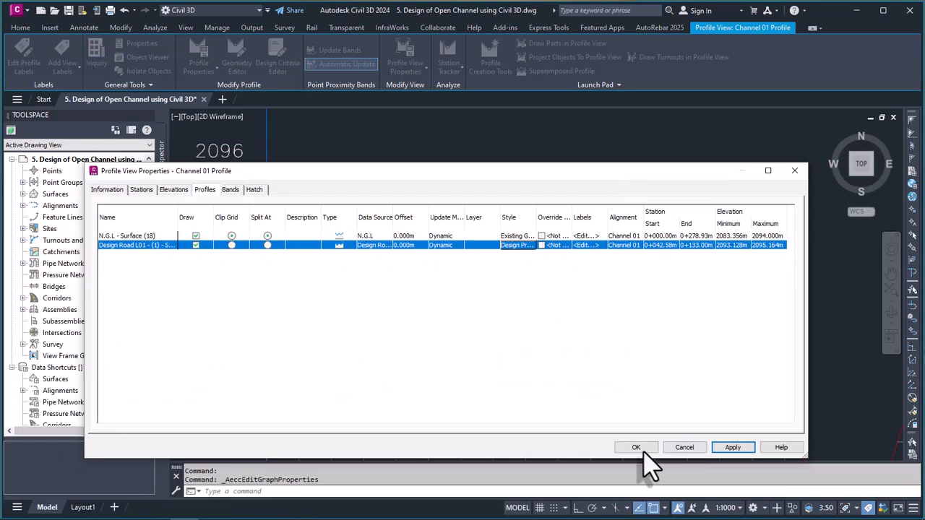
click(636, 448)
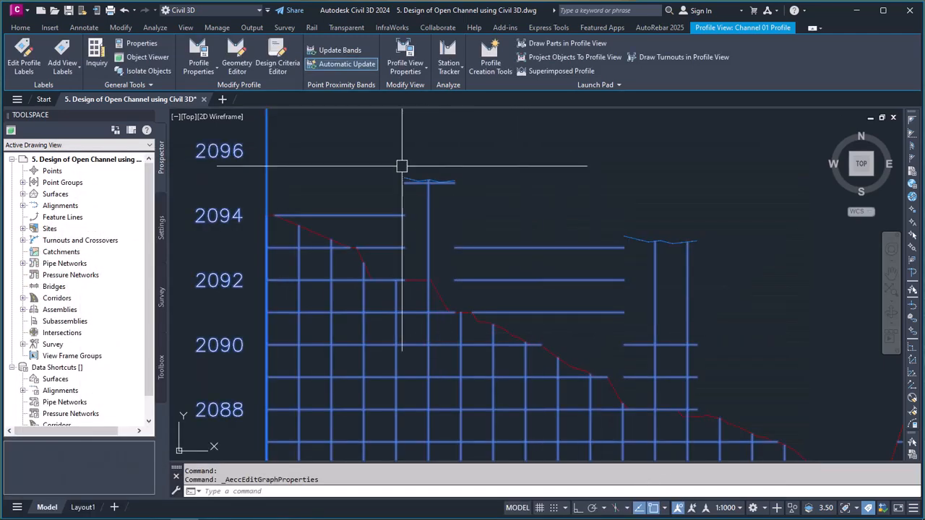
- Check the restyled road surface profile and the level and station bands in the Channel 01 profile view
scroll(420, 181, down, 5)
key(Escape)
scroll(441, 175, up, 8)
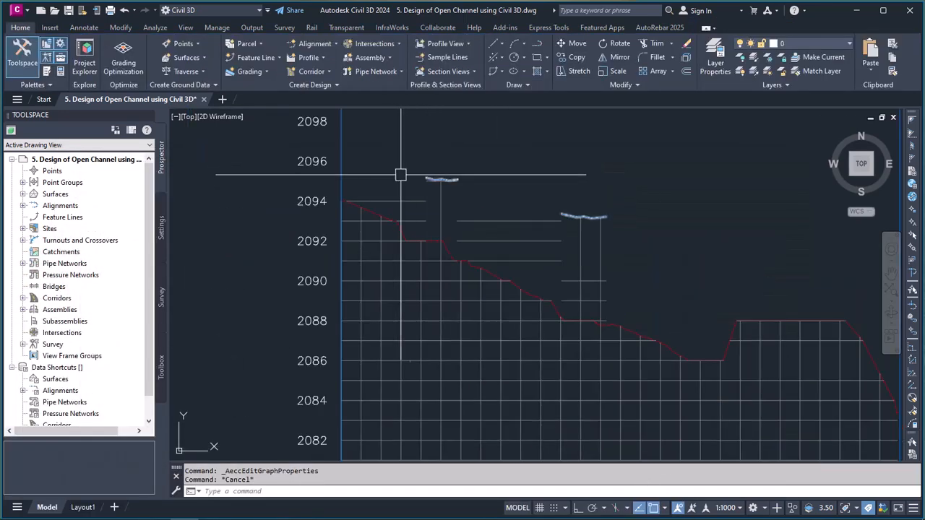
scroll(521, 299, down, 3)
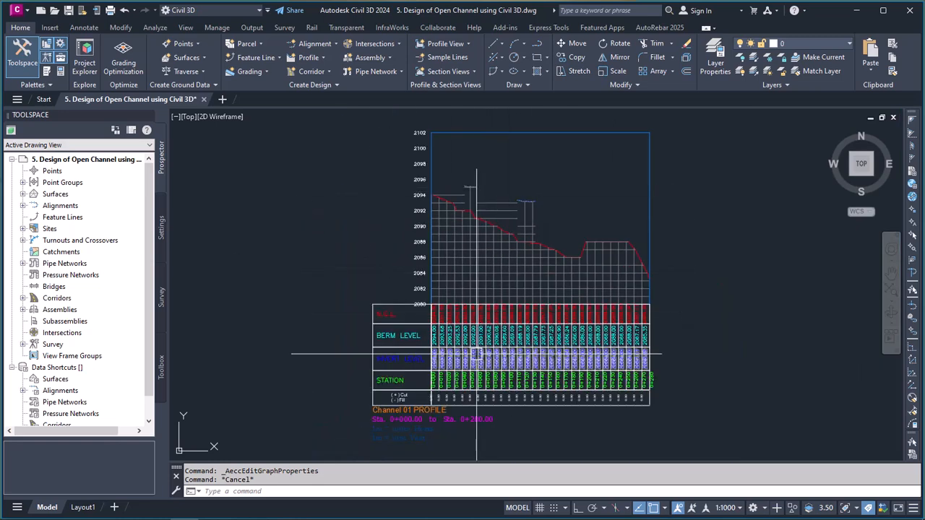
scroll(434, 367, up, 3)
scroll(470, 219, down, 2)
scroll(472, 207, up, 4)
- Read the level label of manhole Structure - (15) at the channel's start in plan, and return to the start of the profile view
scroll(470, 187, down, 8)
scroll(480, 278, up, 4)
scroll(484, 267, up, 7)
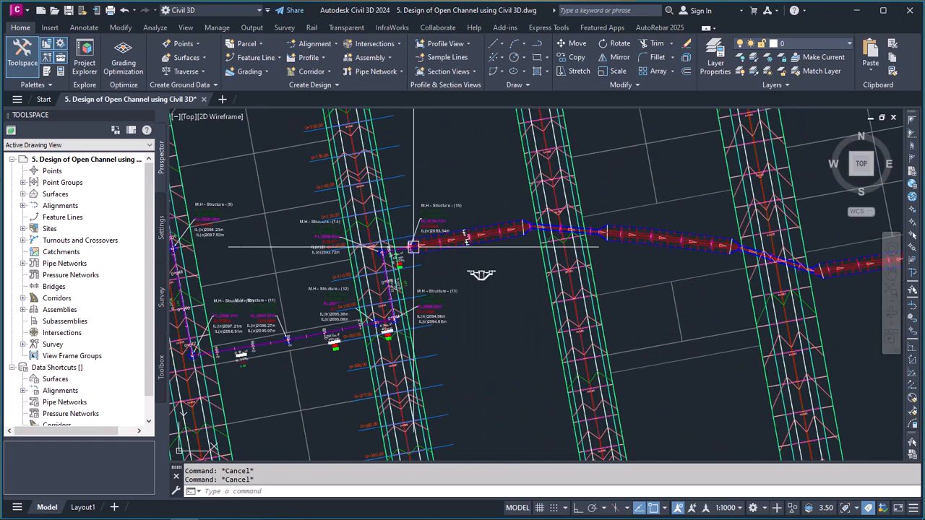
scroll(462, 193, up, 3)
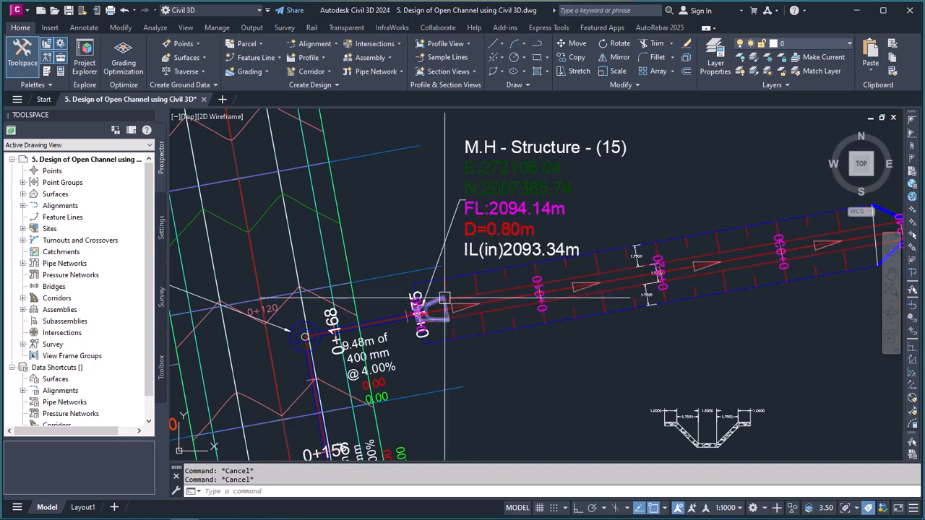
scroll(423, 304, up, 3)
scroll(508, 298, down, 2)
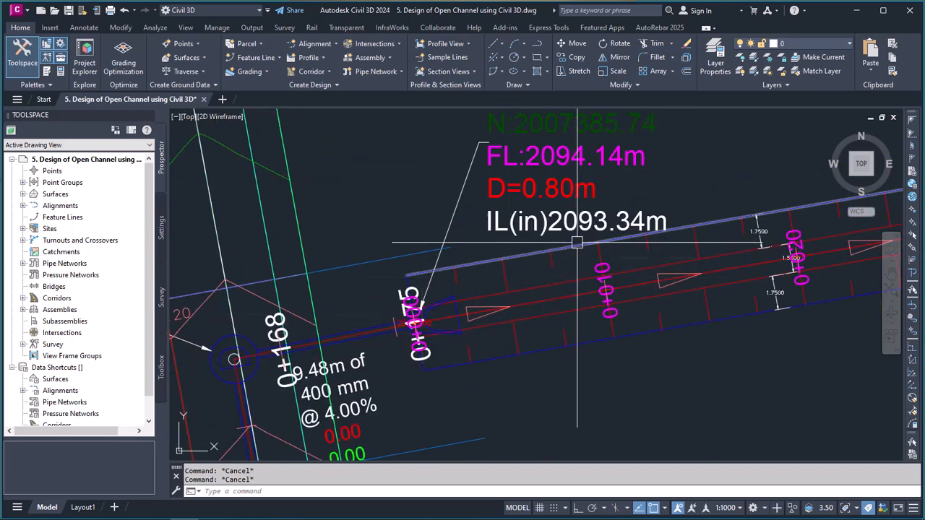
mouse_move(569, 232)
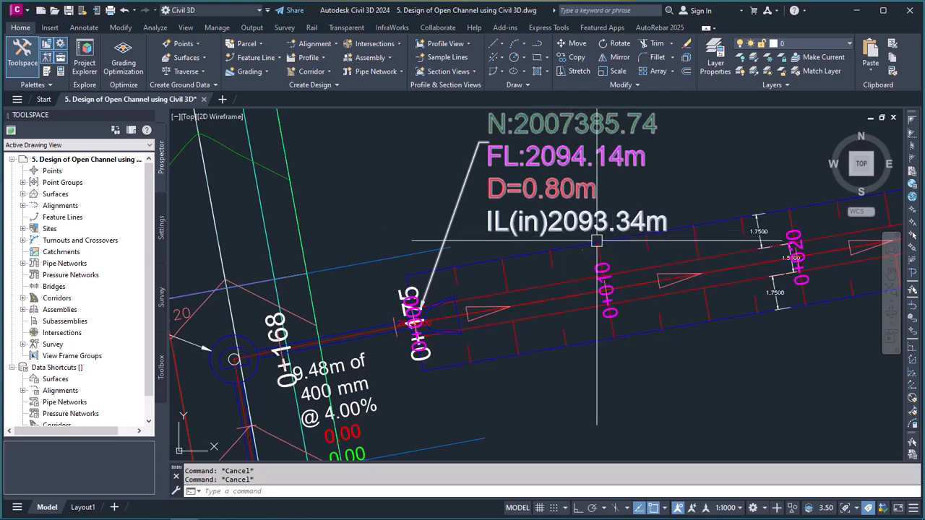
scroll(546, 274, down, 8)
scroll(548, 290, down, 4)
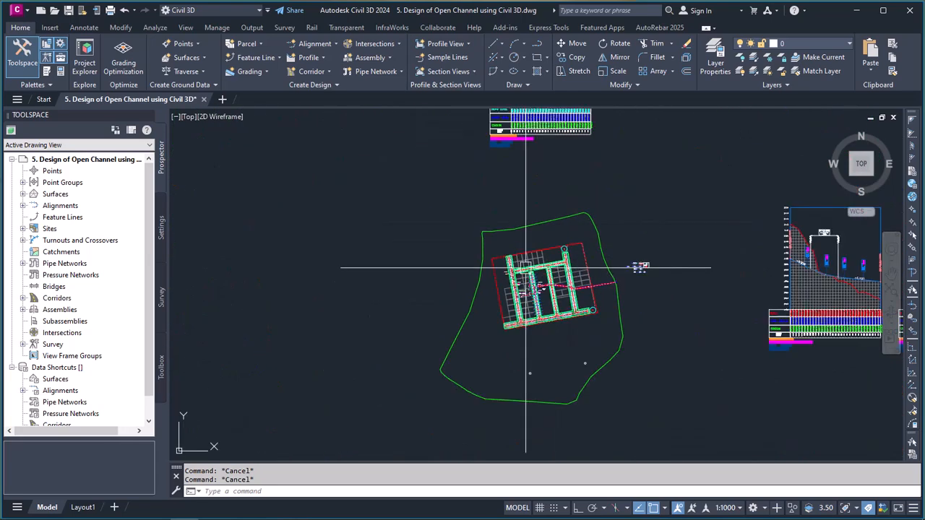
scroll(507, 194, up, 6)
scroll(508, 194, up, 4)
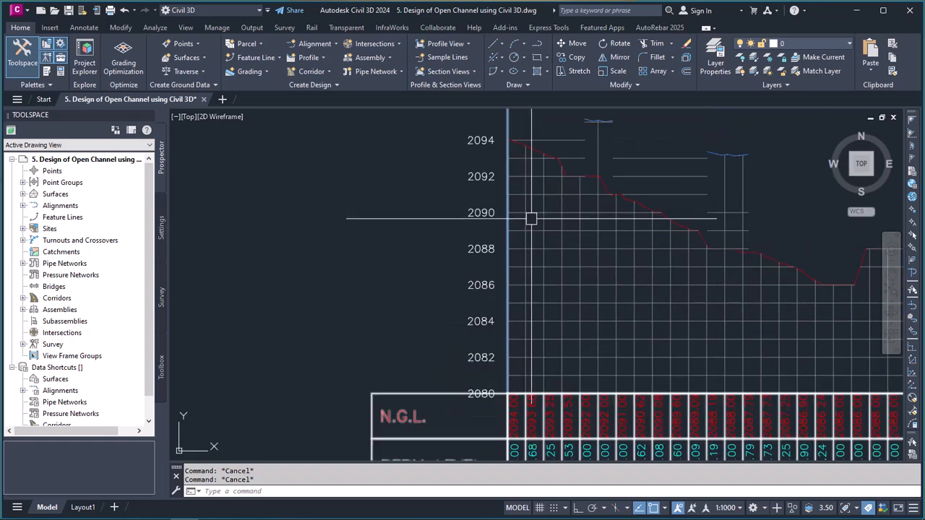
- Start a station elevation label on the Channel 01 profile view and set its station at the profile's start, 0+000.00
click(529, 244)
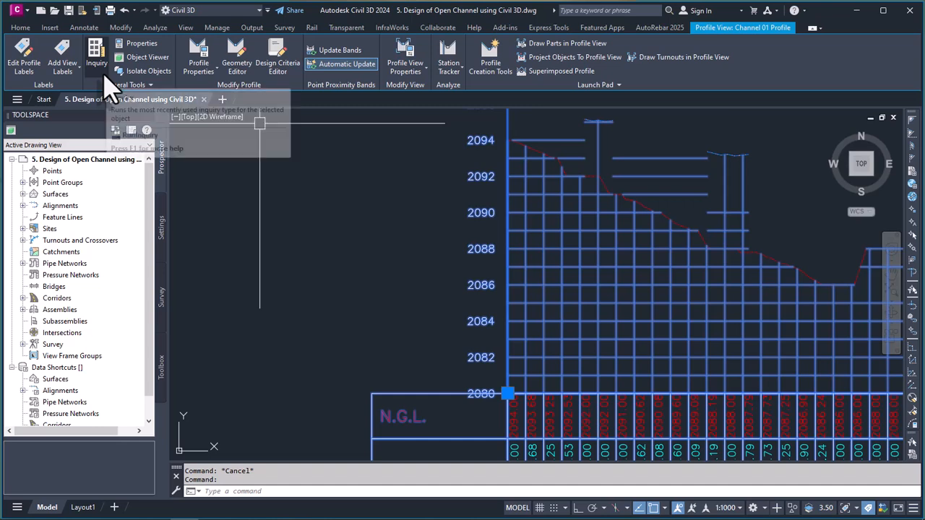
click(63, 67)
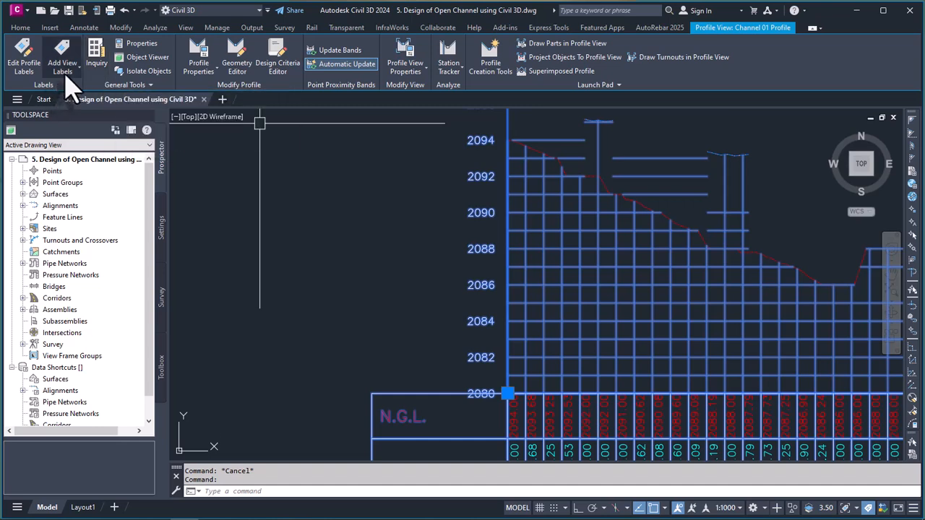
click(81, 90)
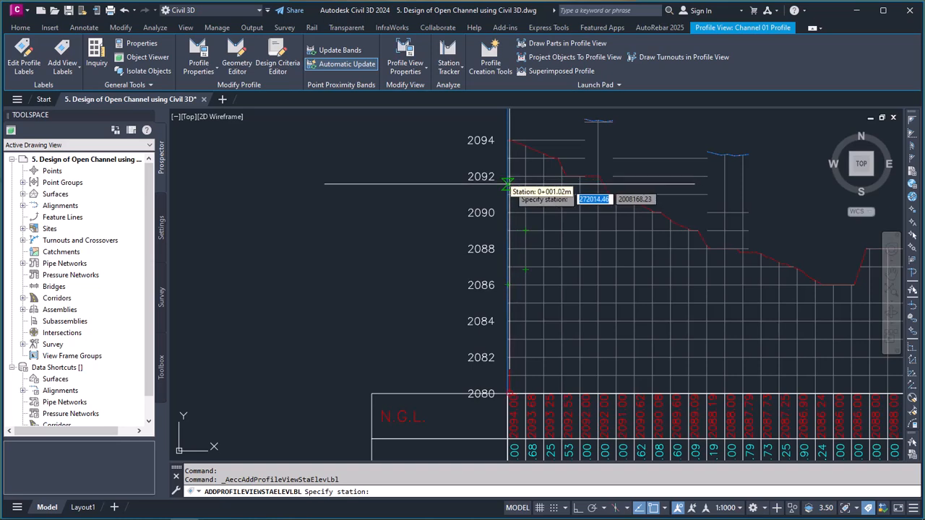
scroll(520, 356, up, 4)
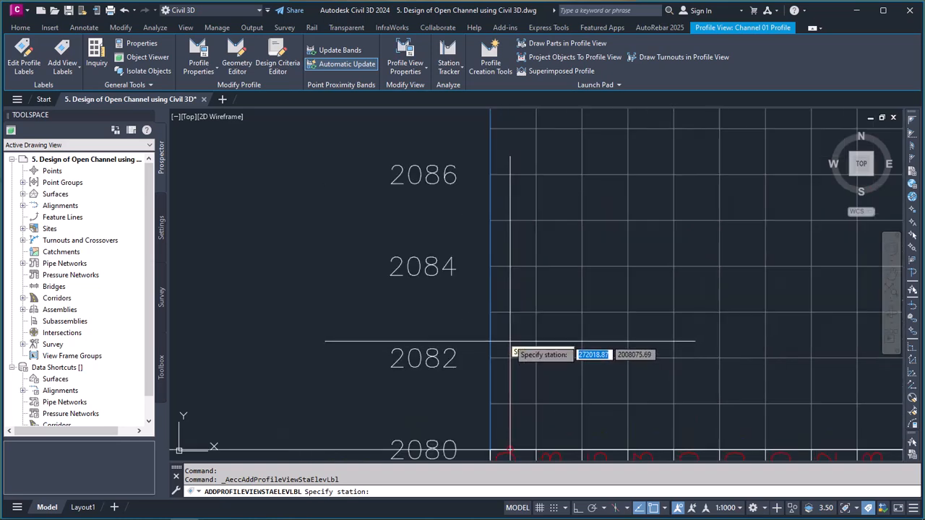
click(490, 332)
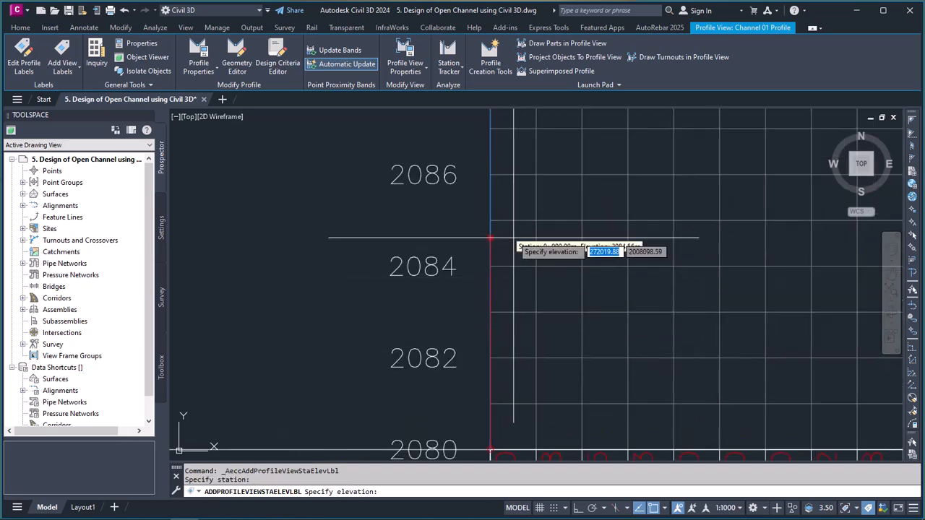
- Check the incoming invert level of manhole Structure - (15) in plan as the elevation for the station elevation label
scroll(503, 222, down, 8)
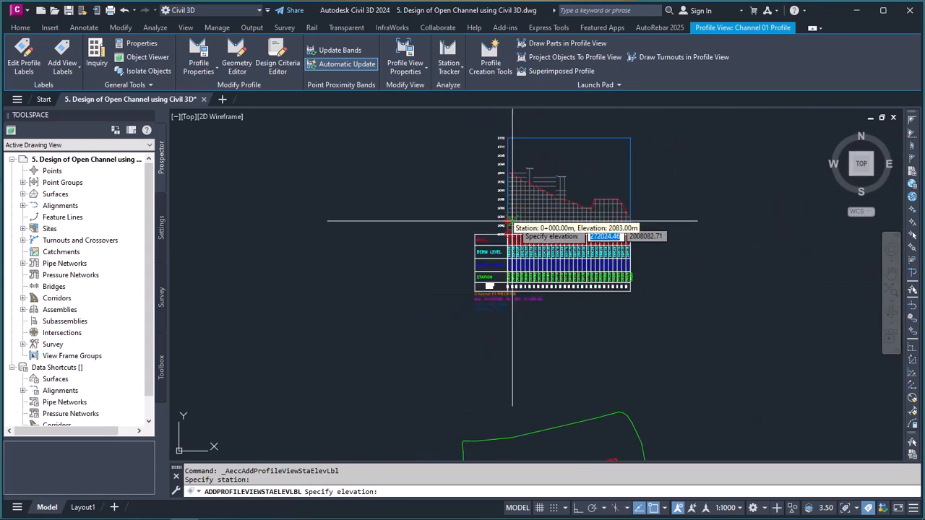
scroll(515, 234, down, 5)
scroll(527, 279, up, 4)
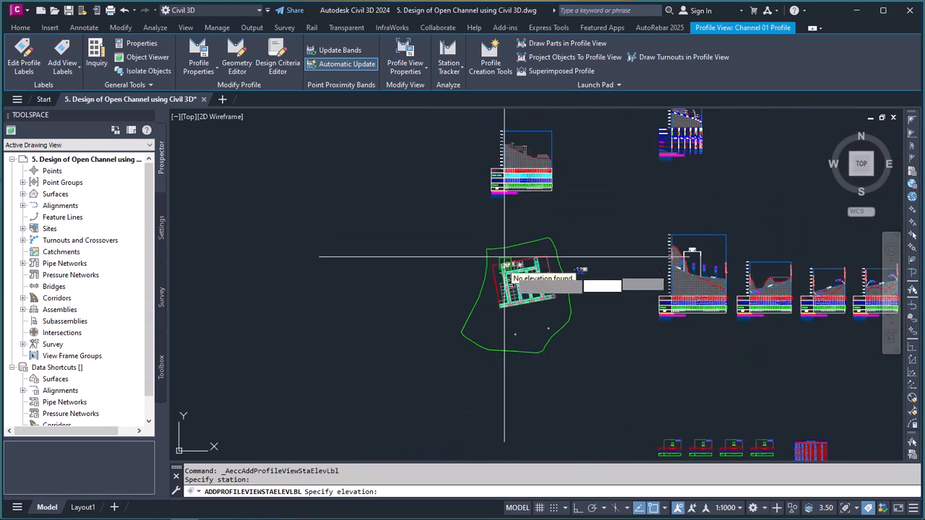
scroll(524, 273, up, 8)
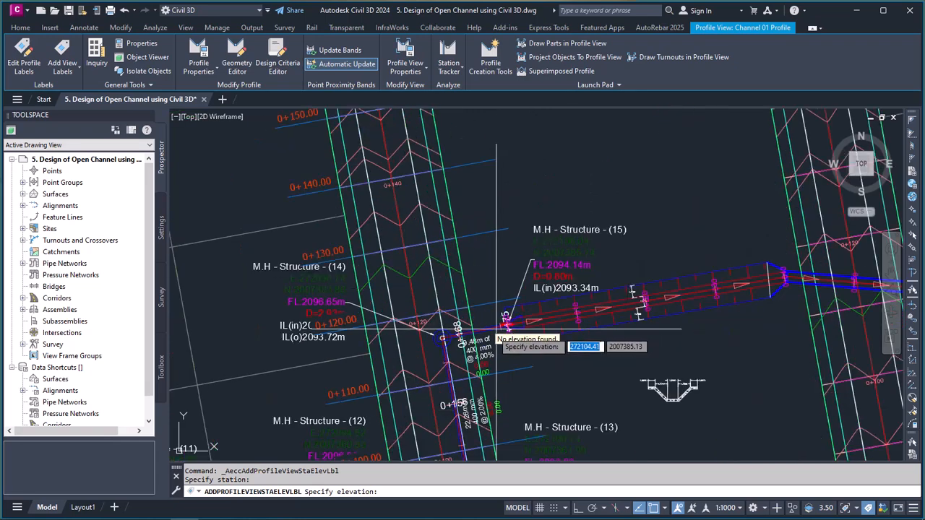
scroll(524, 350, down, 10)
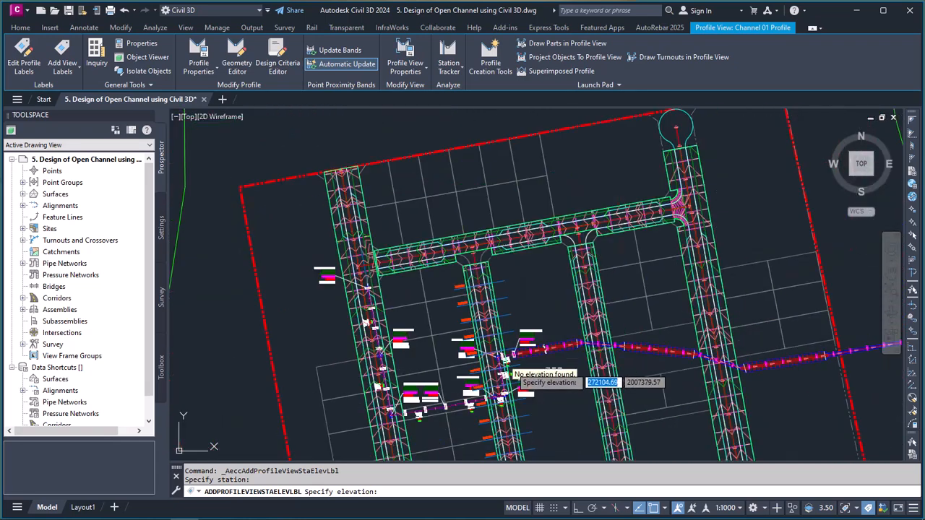
- Add a station elevation label at station 0+000.00 and elevation 2093.34 in the Channel 01 profile view
scroll(506, 186, up, 8)
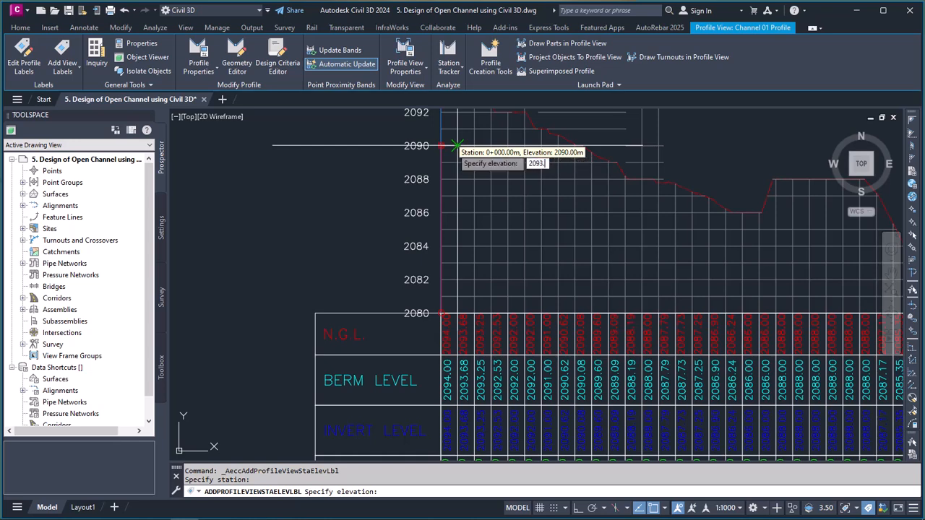
key(Return)
scroll(443, 260, down, 5)
scroll(475, 202, up, 6)
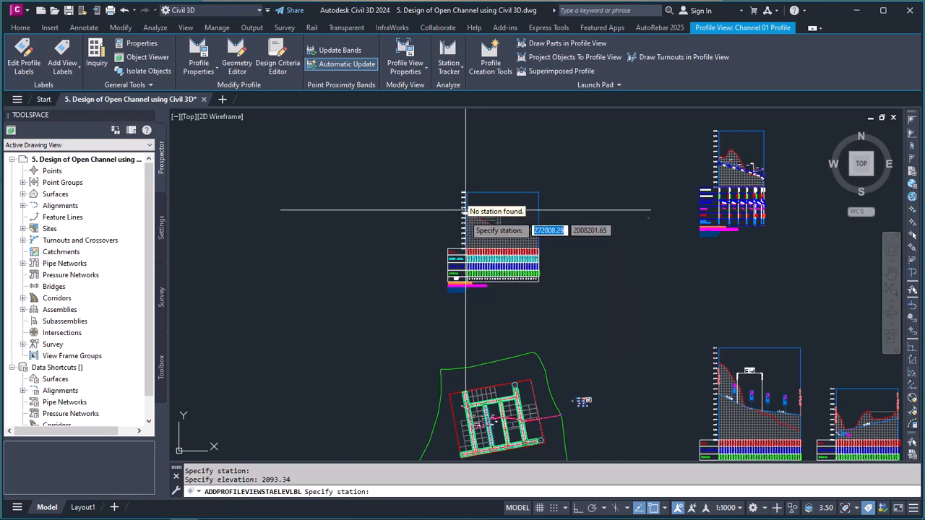
key(Escape)
- Move the station 0+000.00 elevation label up and outside the profile grid so a leader points to its anchor
click(483, 195)
scroll(481, 202, down, 4)
scroll(478, 195, up, 7)
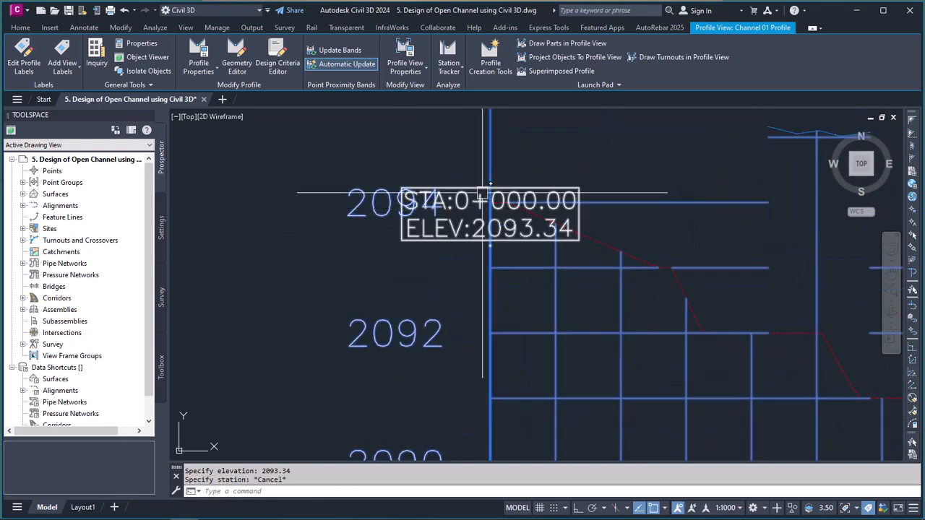
click(477, 195)
click(490, 227)
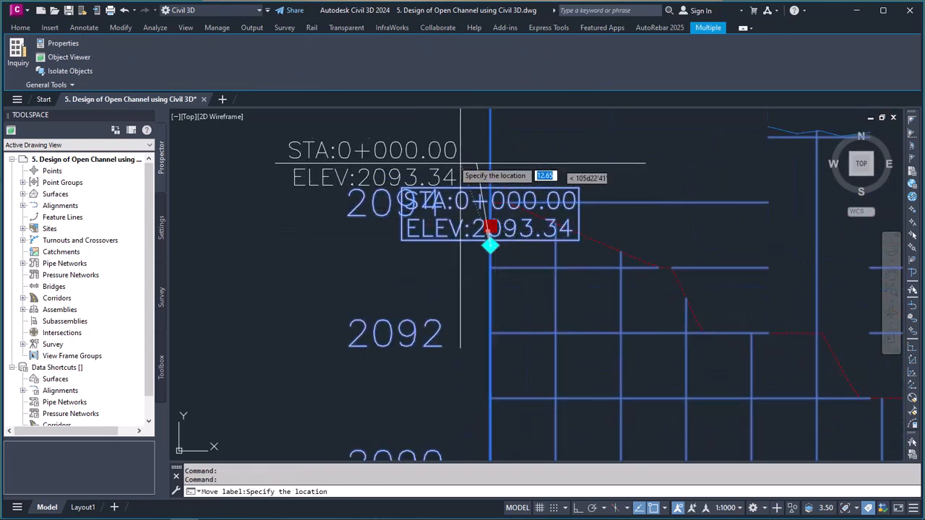
click(421, 153)
key(Escape)
- Draw a straight polyline about 296 m long from the label's arrow tip to the downstream end of the existing ground profile
scroll(448, 217, down, 3)
scroll(429, 278, up, 7)
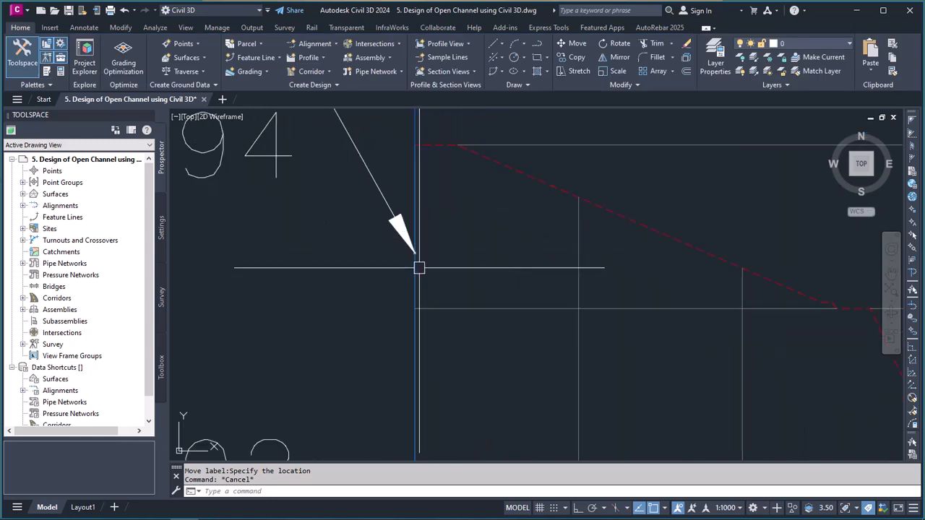
scroll(413, 239, up, 6)
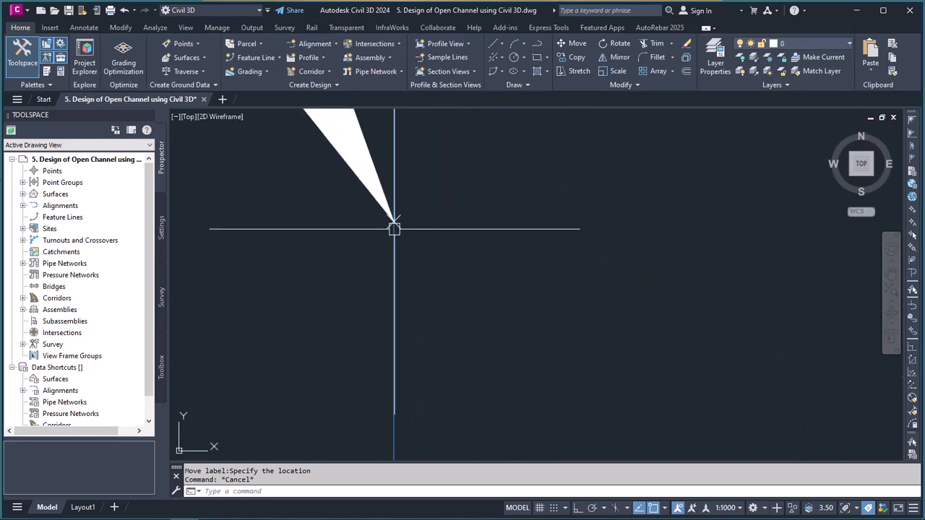
scroll(422, 239, down, 4)
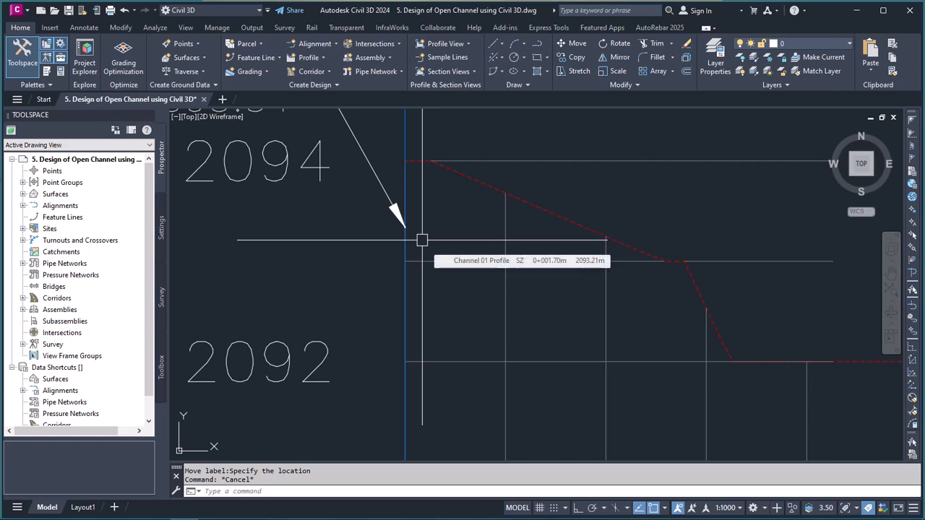
key(Escape)
key(Return)
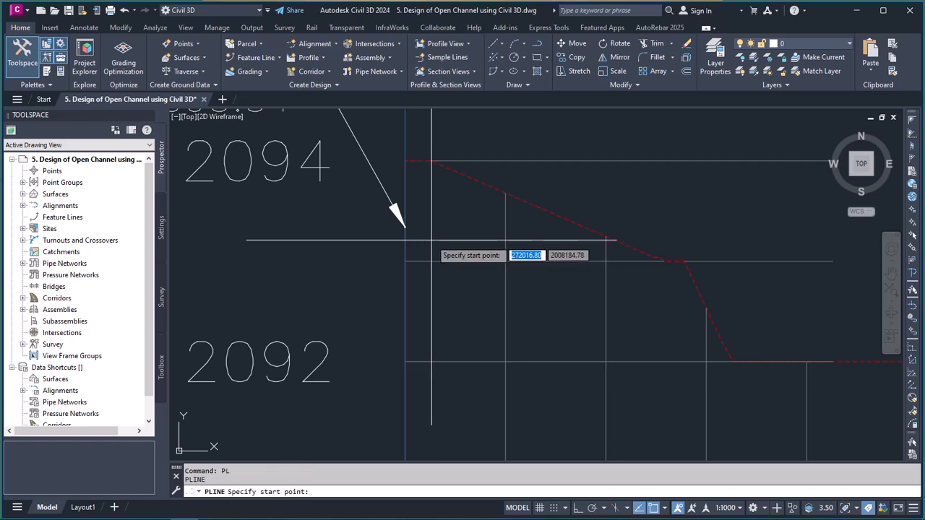
scroll(422, 240, up, 5)
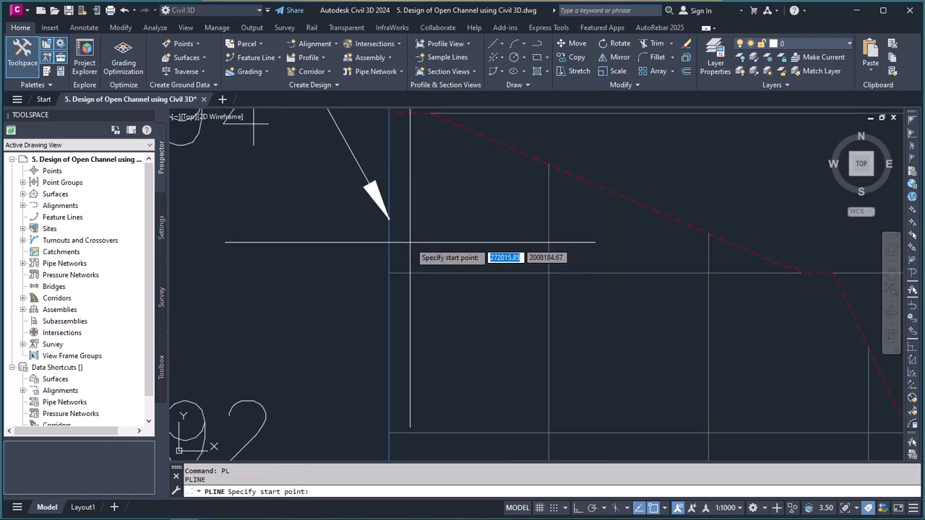
click(352, 164)
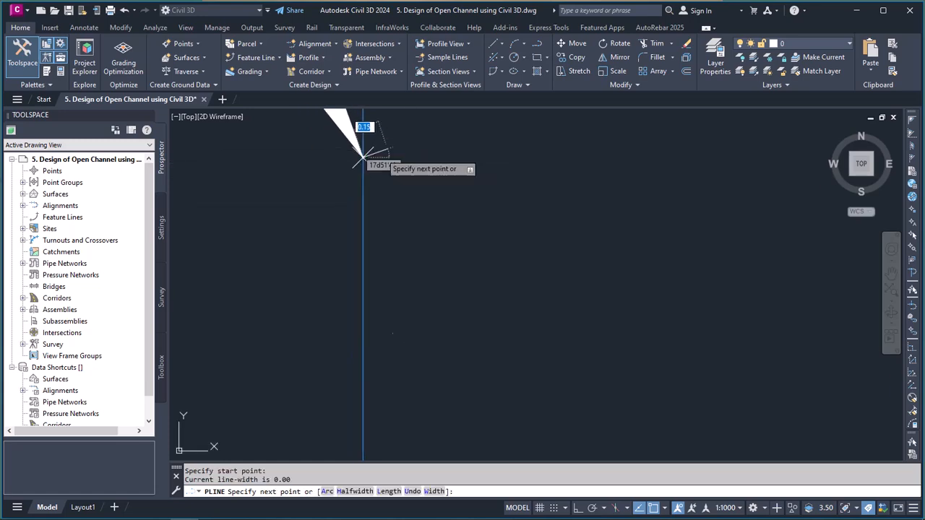
scroll(367, 168, down, 5)
scroll(623, 261, up, 8)
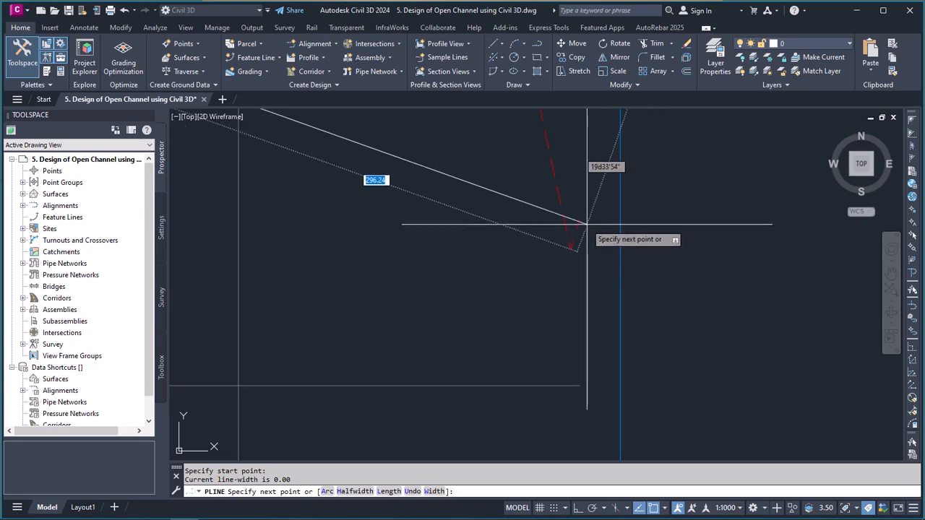
click(581, 219)
scroll(700, 262, down, 7)
key(Return)
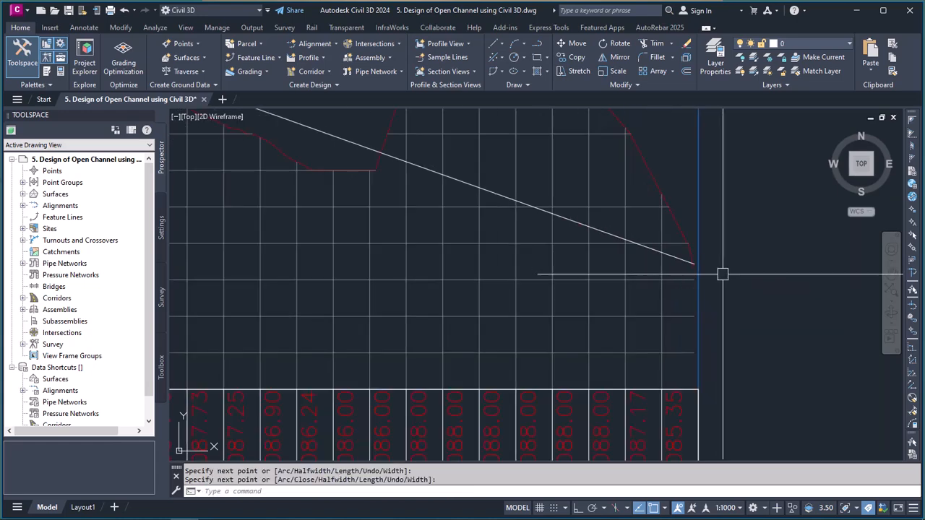
- Examine how the straight trial line runs relative to the existing ground and the road crossings along the channel profile
scroll(722, 274, down, 5)
scroll(630, 238, up, 6)
scroll(633, 240, down, 6)
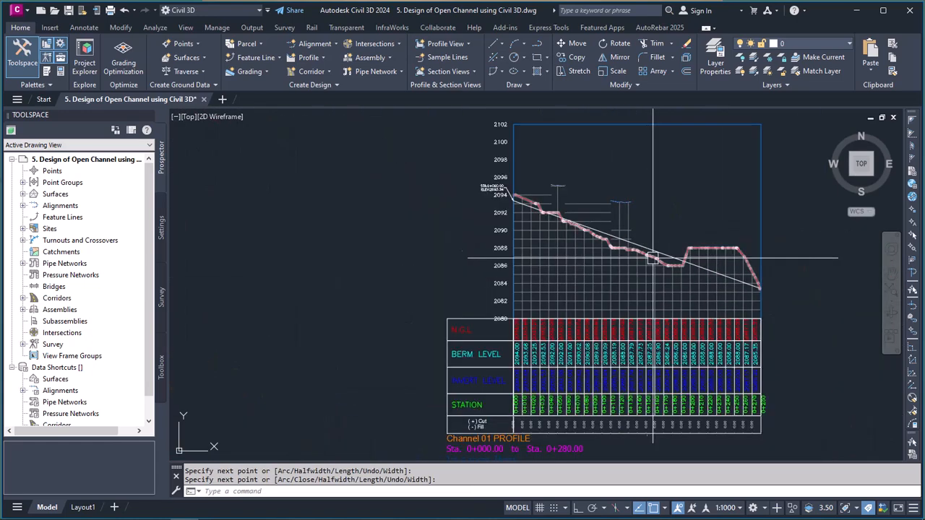
scroll(634, 243, up, 6)
scroll(541, 201, down, 3)
scroll(537, 200, up, 3)
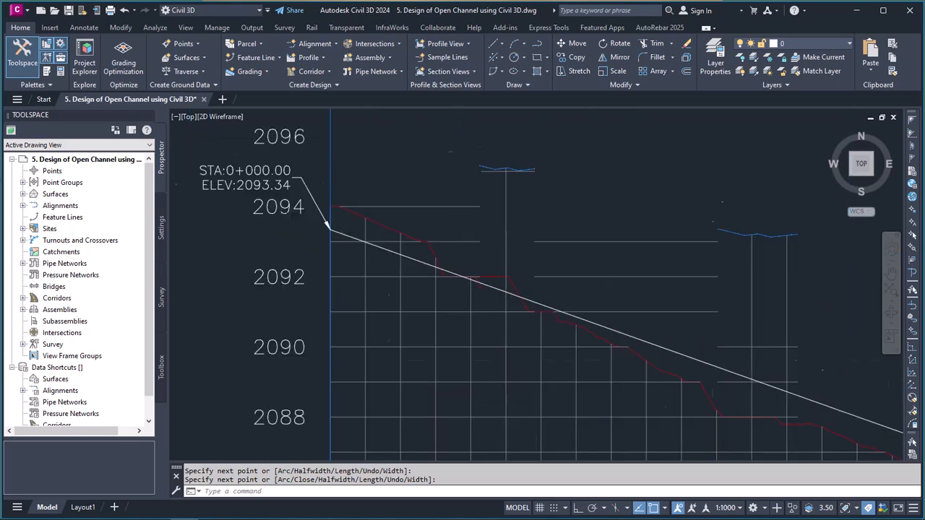
scroll(530, 233, down, 3)
scroll(530, 233, up, 3)
scroll(519, 221, down, 3)
scroll(506, 219, up, 3)
scroll(501, 215, down, 3)
key(Escape)
key(Escape)
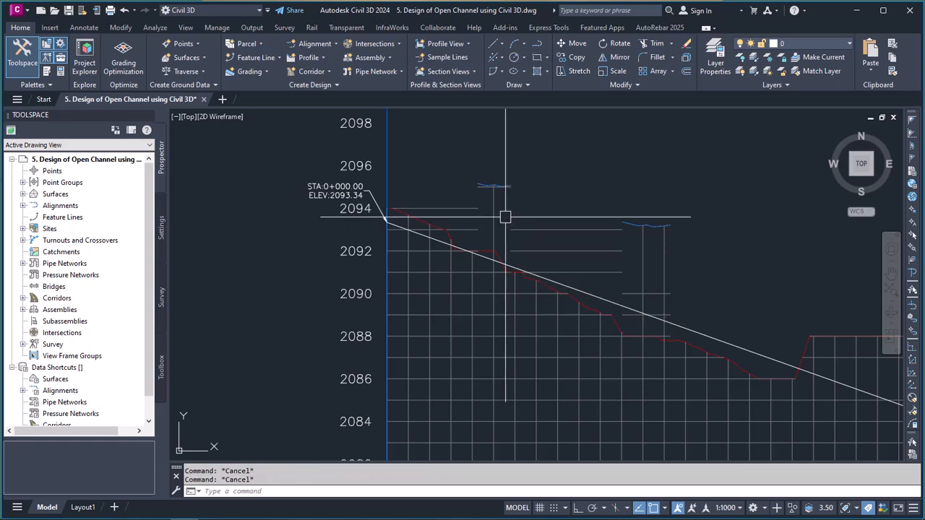
- Place an aligned dimension from the trial line up to the road surface at the first crossing
scroll(502, 209, up, 3)
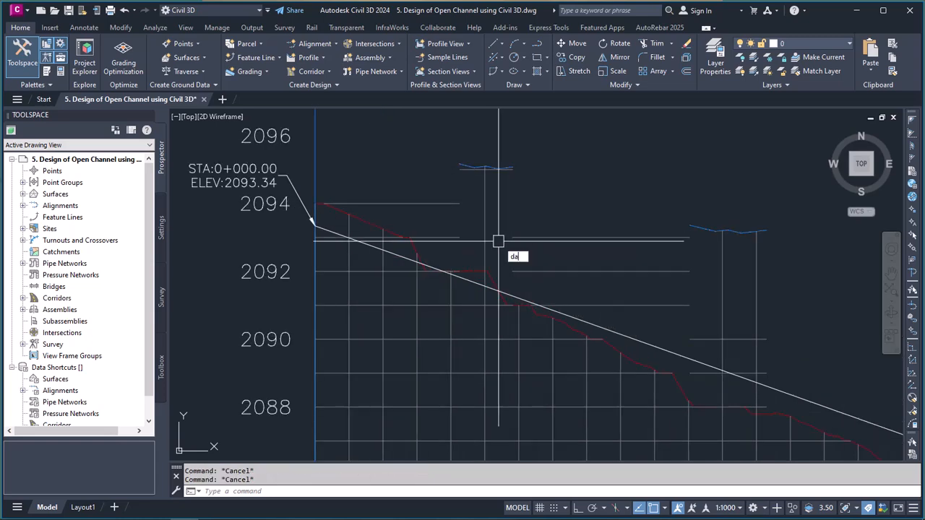
key(Return)
scroll(495, 271, up, 2)
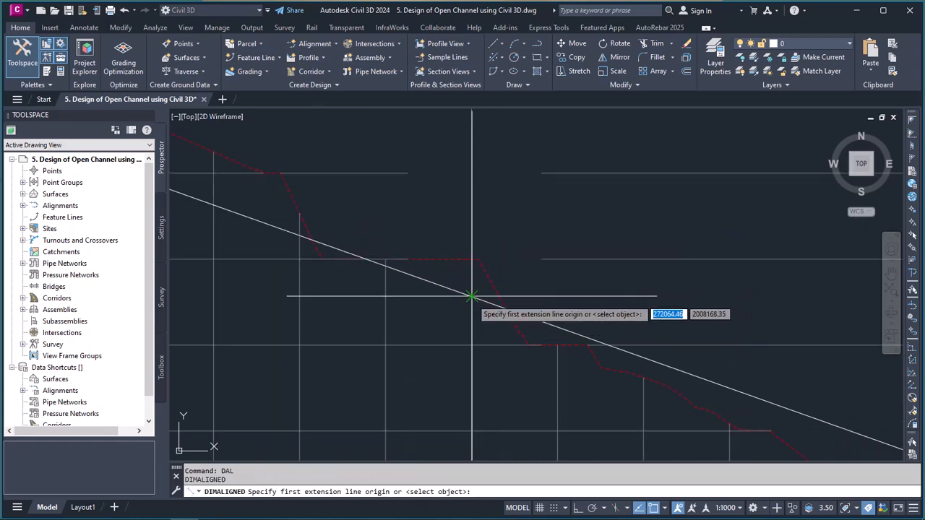
click(471, 297)
scroll(513, 314, down, 4)
scroll(505, 254, up, 5)
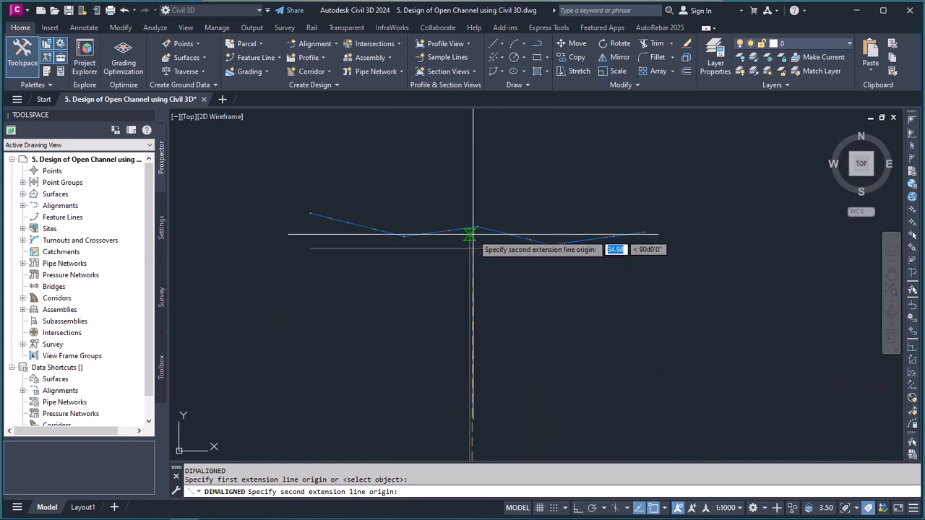
click(469, 228)
scroll(510, 371, up, 5)
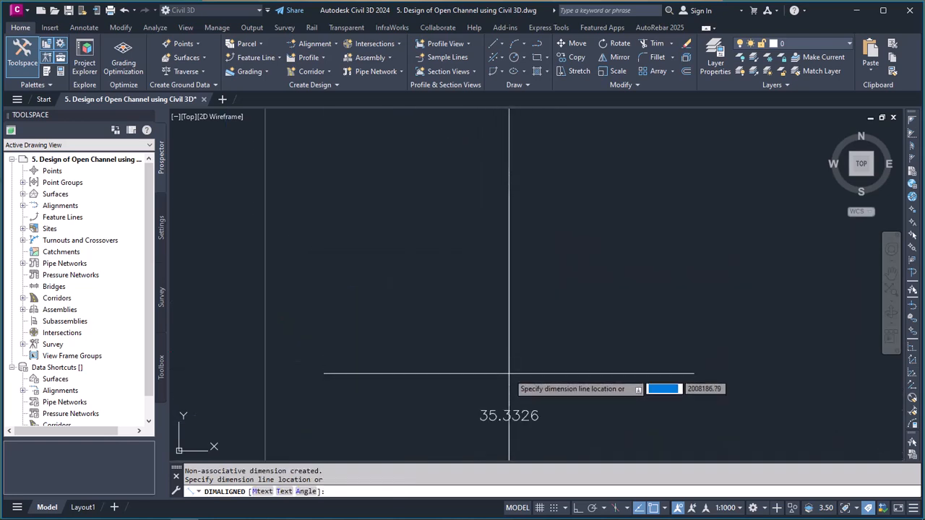
click(516, 347)
- Check the first crossing's clearance dimension and compare the trial line with the profile's elevation grid and data bands
scroll(517, 287, down, 4)
scroll(505, 351, up, 2)
scroll(505, 336, up, 2)
scroll(541, 311, down, 4)
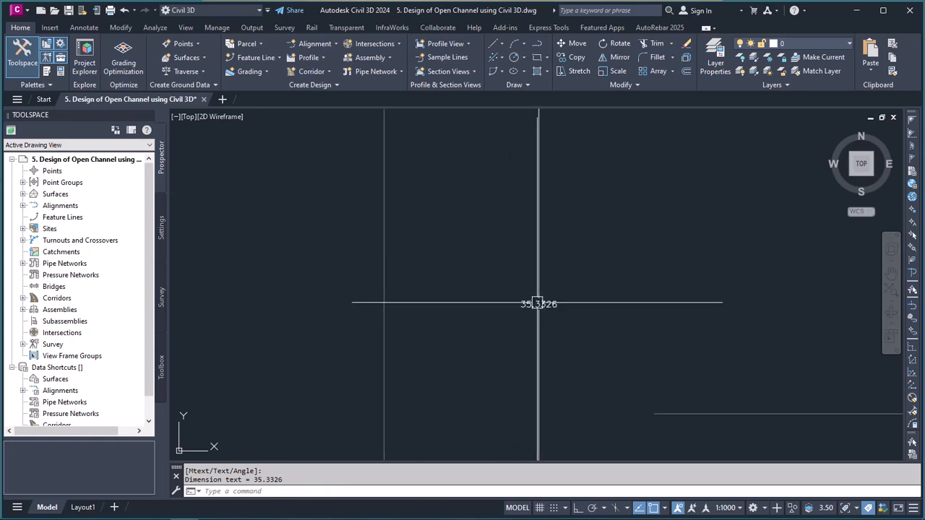
scroll(560, 281, up, 1)
scroll(560, 281, up, 2)
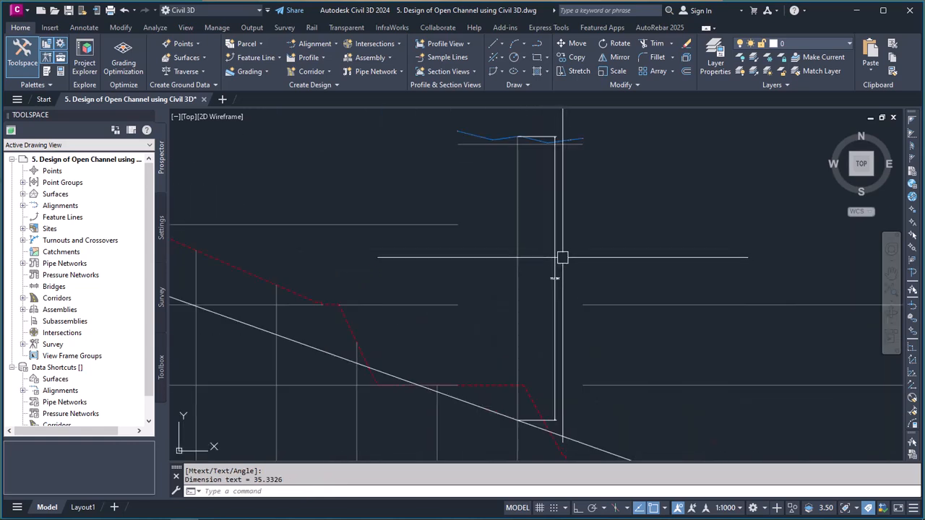
scroll(558, 276, down, 4)
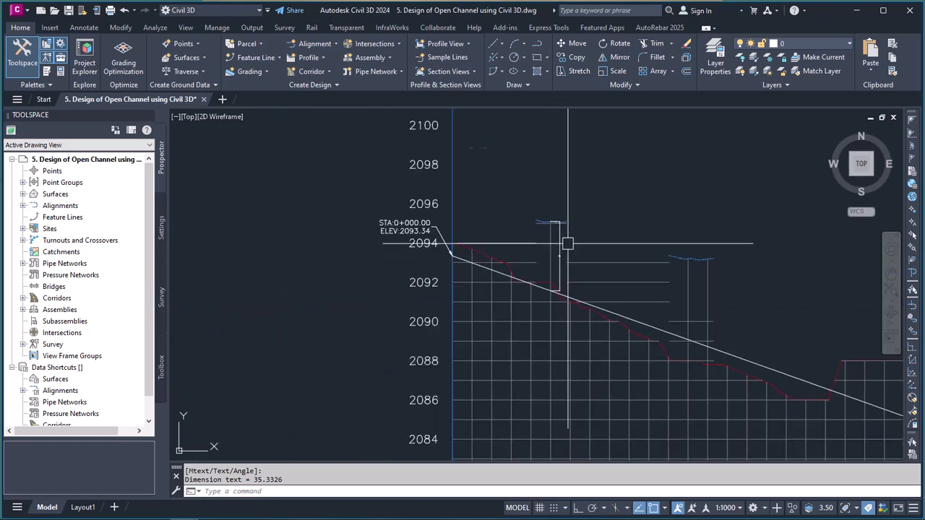
scroll(568, 248, up, 5)
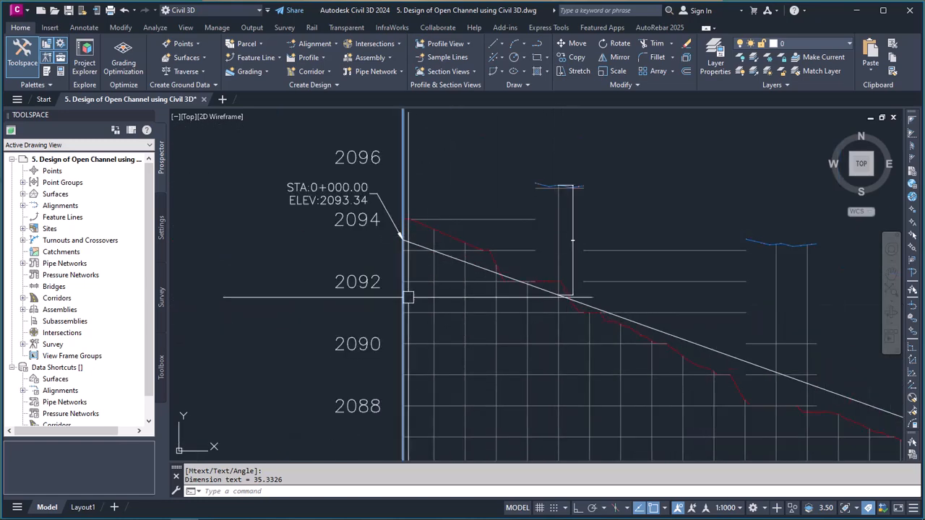
scroll(390, 268, up, 2)
scroll(443, 317, down, 6)
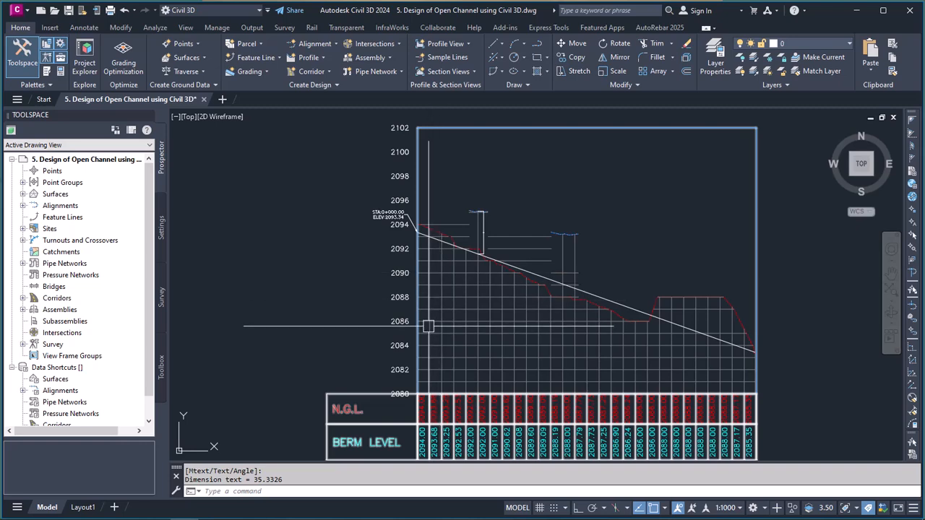
scroll(420, 333, up, 4)
scroll(413, 264, down, 5)
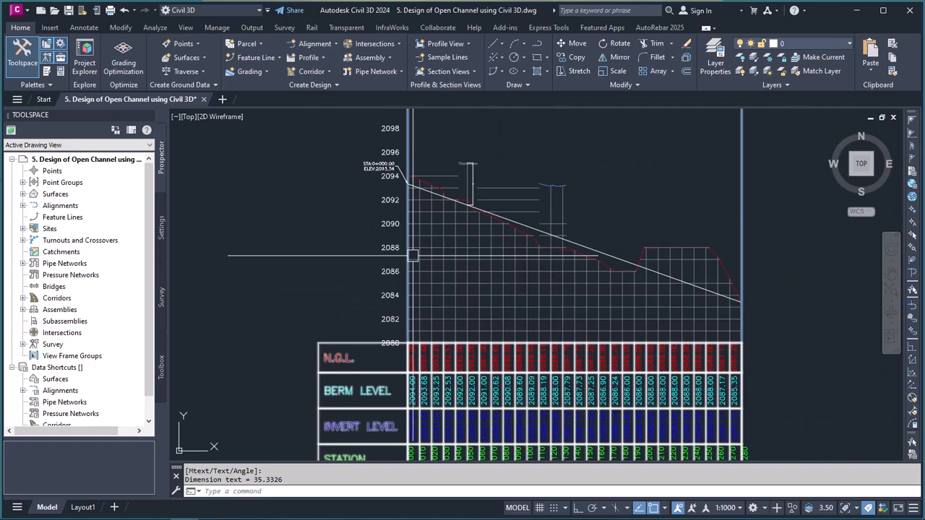
scroll(394, 376, up, 5)
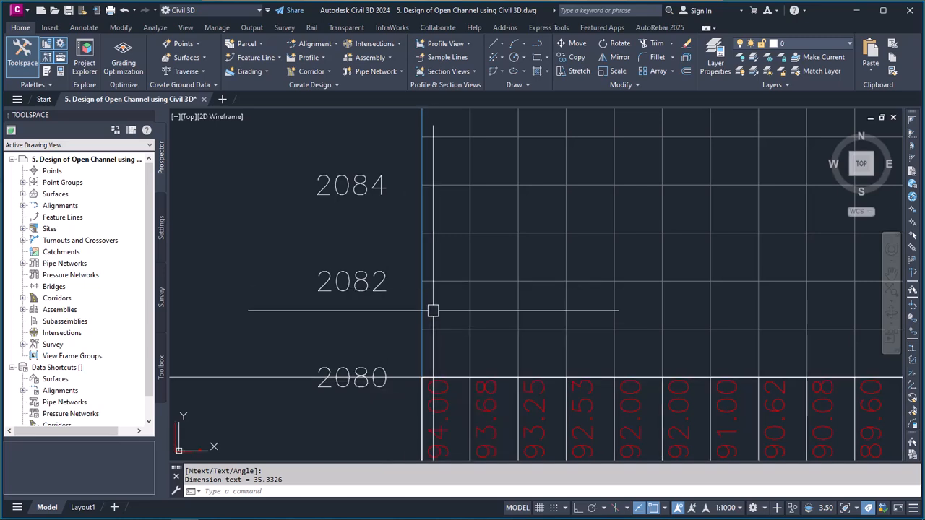
scroll(432, 315, down, 5)
scroll(478, 262, up, 3)
scroll(478, 262, up, 5)
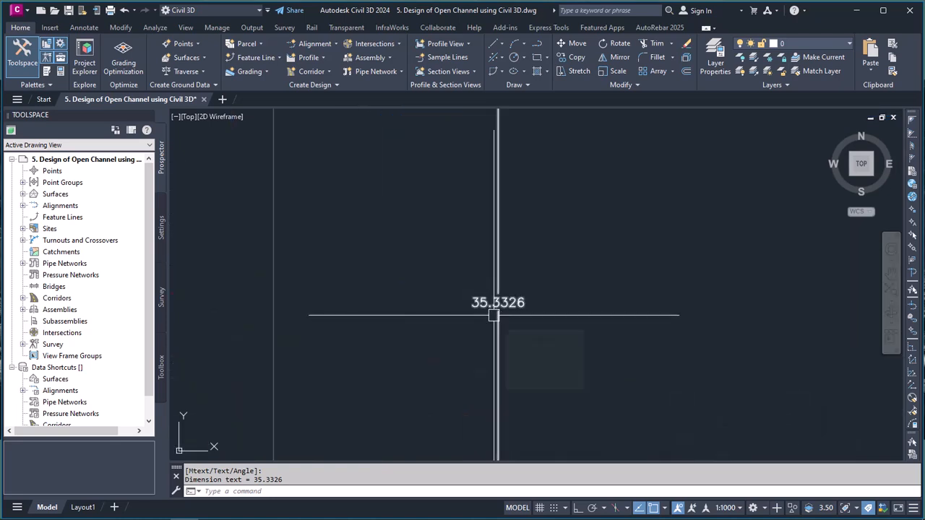
- Delete the aligned dimension at the first road crossing
click(491, 318)
click(472, 273)
scroll(505, 296, down, 2)
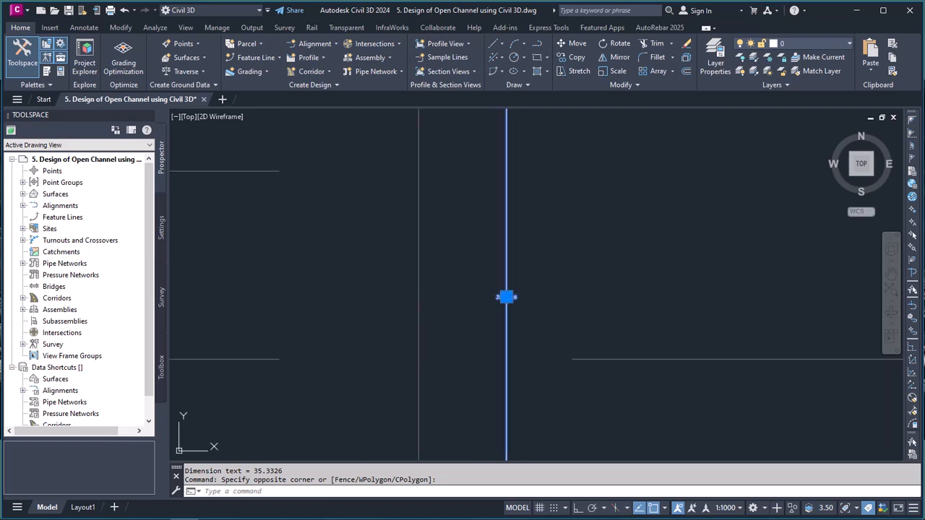
key(Delete)
scroll(505, 285, down, 3)
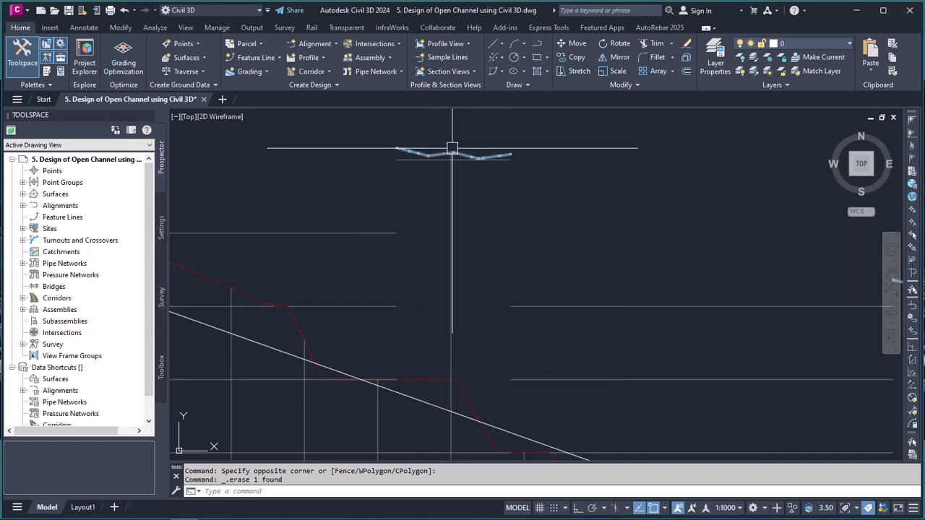
- Measure the clearance from the road surface at the second crossing down to the trial line with a temporary aligned dimension
mouse_move(452, 148)
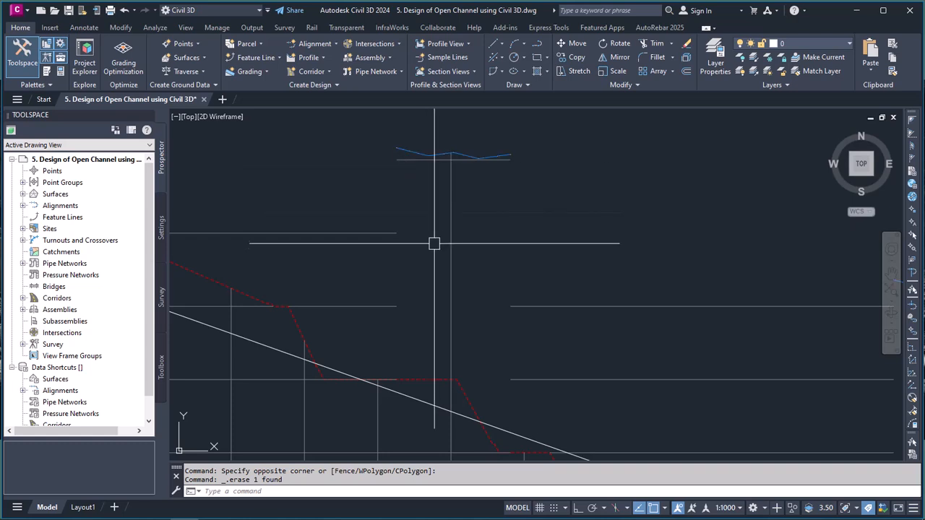
scroll(431, 193, down, 2)
scroll(431, 224, up, 2)
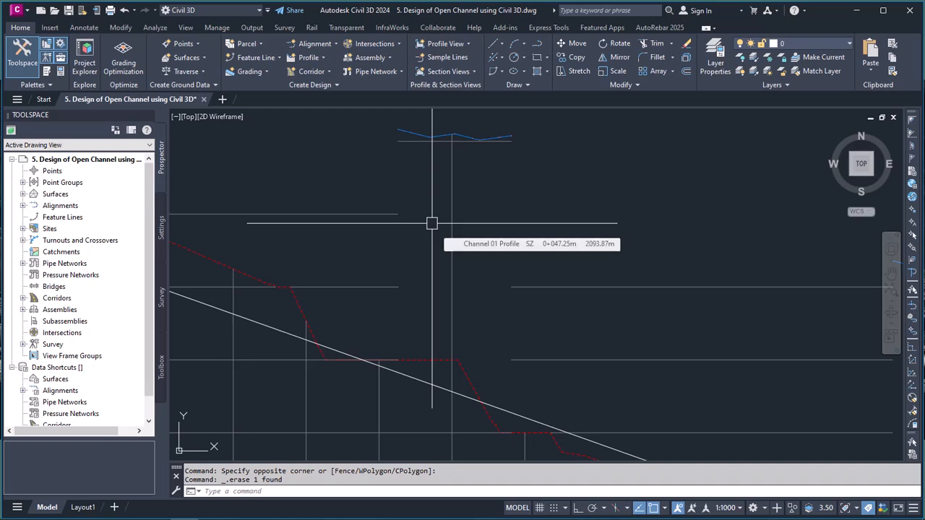
scroll(431, 223, down, 4)
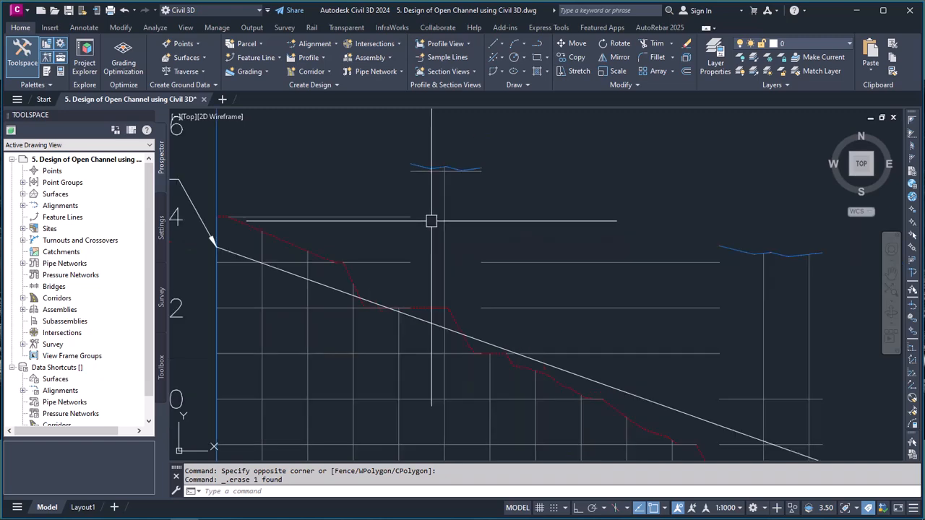
scroll(576, 247, up, 4)
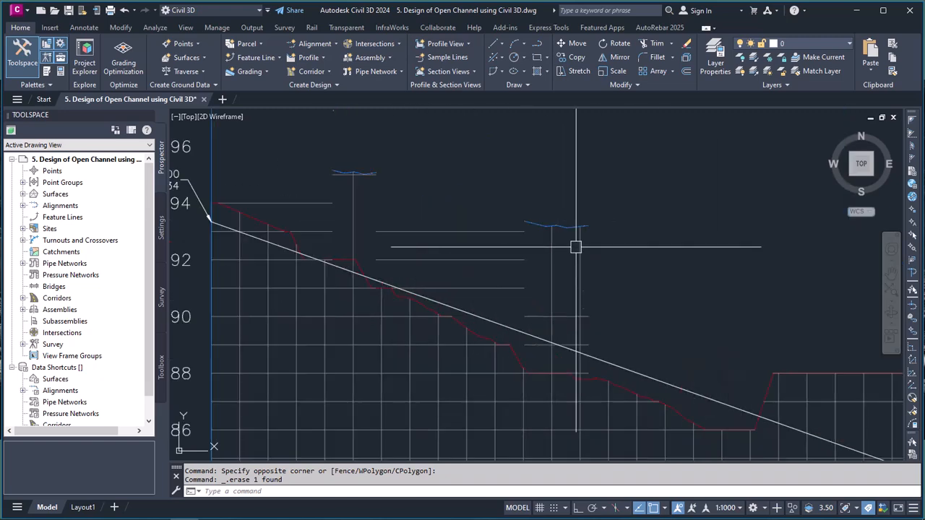
text(dal)
key(Return)
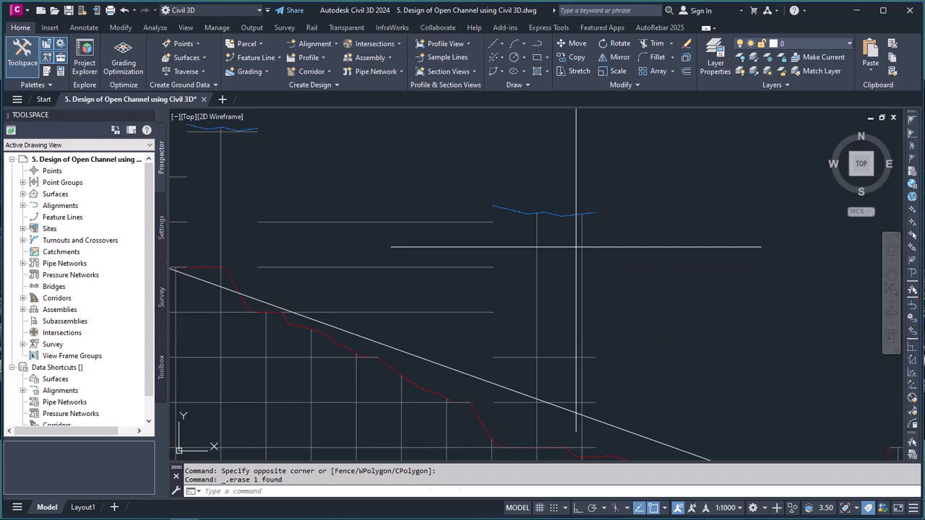
scroll(537, 363, up, 2)
scroll(567, 427, down, 4)
scroll(558, 324, up, 4)
click(536, 277)
scroll(571, 286, down, 4)
scroll(574, 289, up, 4)
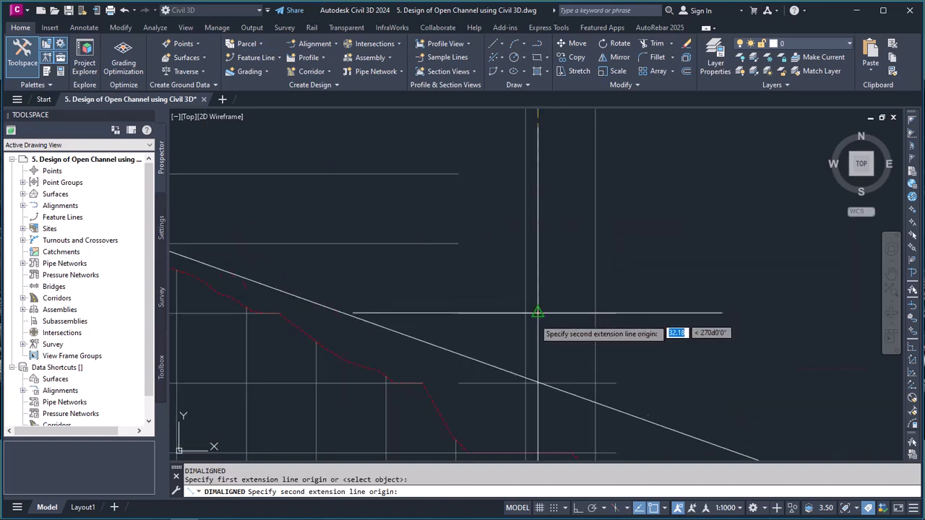
scroll(543, 381, up, 3)
click(547, 373)
scroll(578, 288, up, 5)
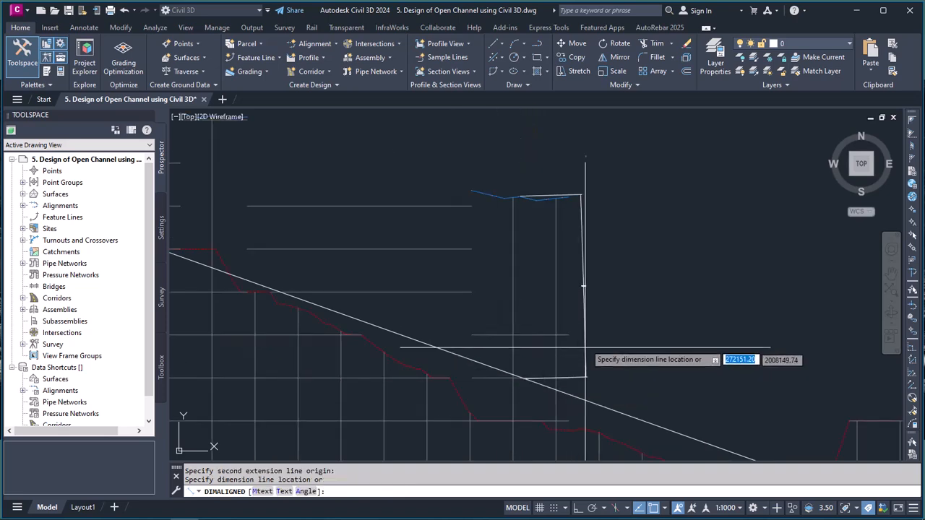
scroll(578, 287, up, 4)
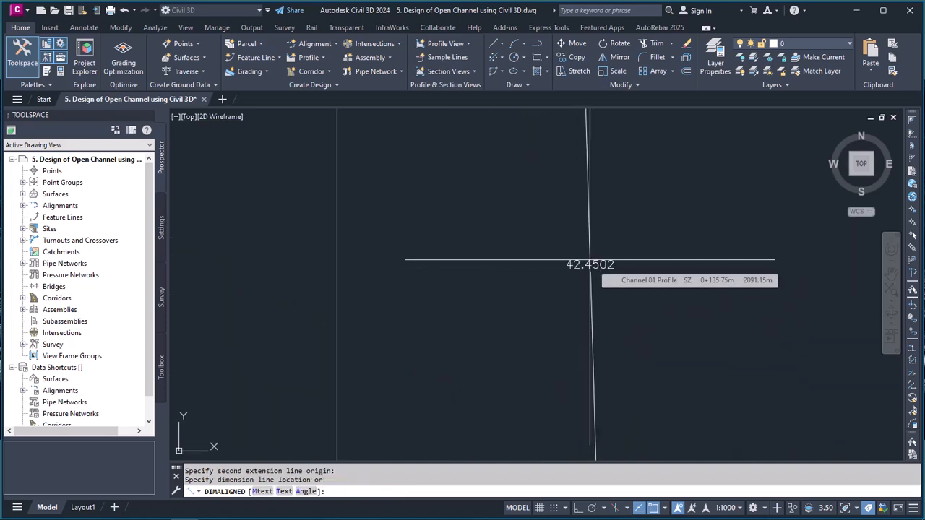
scroll(582, 265, down, 5)
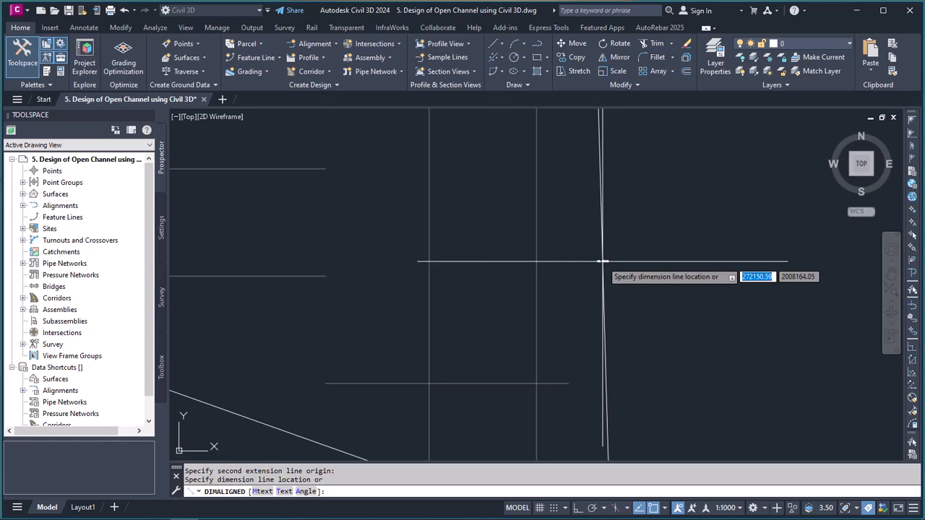
key(Escape)
scroll(574, 266, down, 2)
middle_drag(513, 187, 524, 188)
scroll(529, 189, down, 4)
key(Escape)
- Compare the trial line with the existing ground along the channel profile and at the road crossings
scroll(535, 195, down, 3)
scroll(615, 253, up, 3)
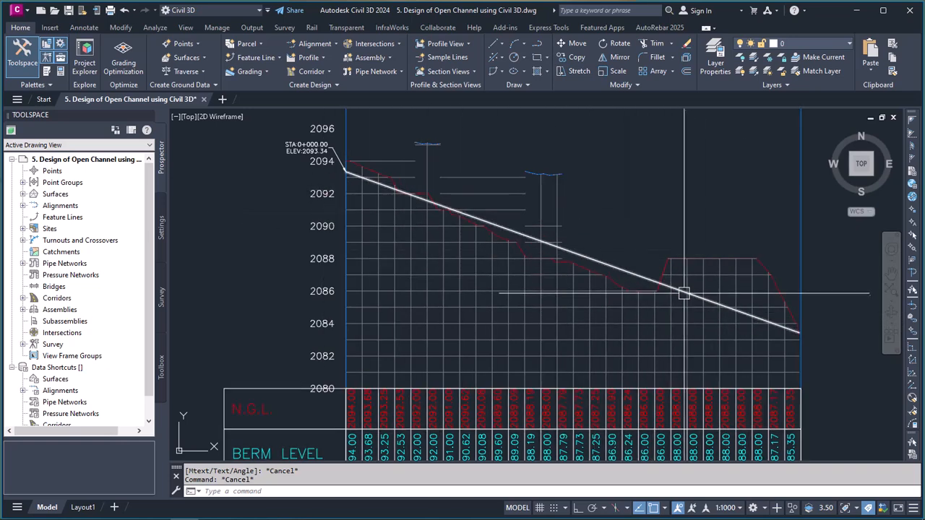
scroll(622, 270, up, 4)
click(596, 268)
scroll(615, 262, down, 2)
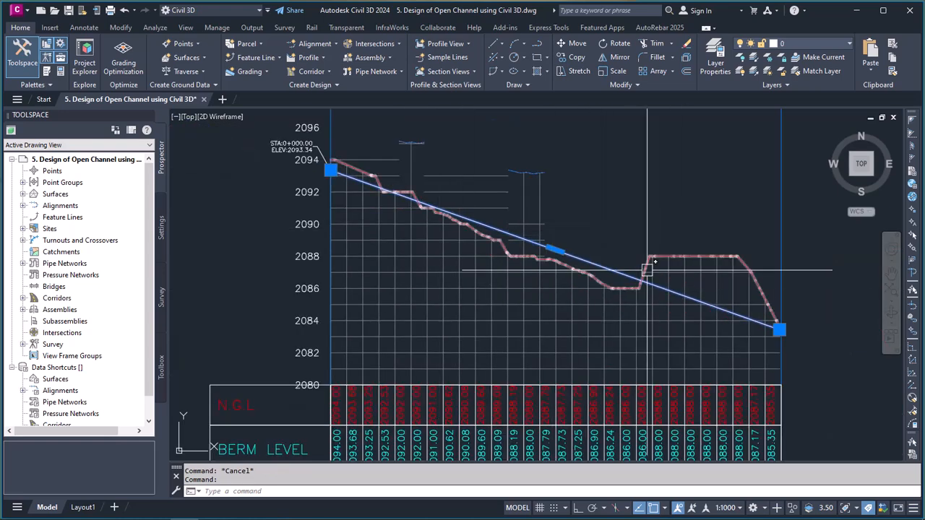
key(Escape)
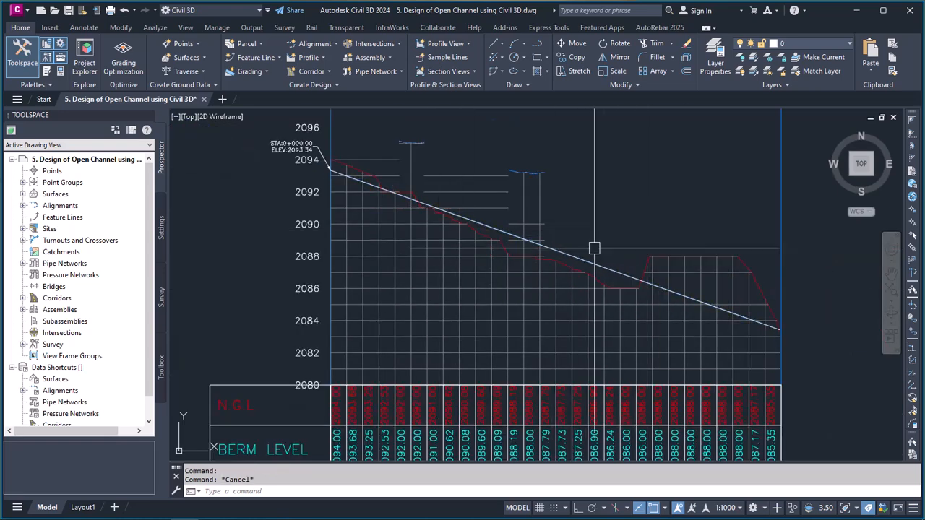
scroll(460, 216, up, 4)
scroll(467, 184, down, 4)
scroll(446, 162, up, 4)
scroll(434, 166, down, 4)
scroll(394, 163, up, 5)
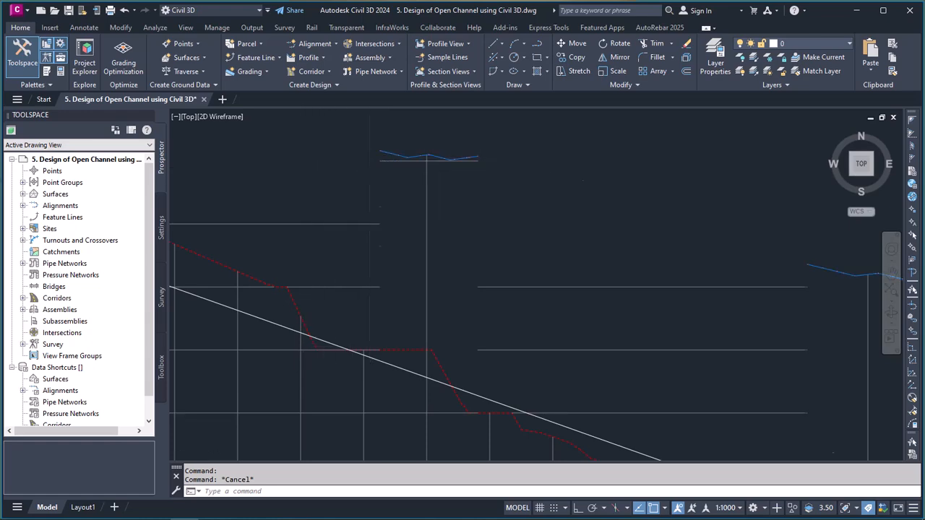
- Examine in plan the channel's narrowed section and transitions under the road crossing between stations 0+040 and 0+060
scroll(370, 177, down, 3)
scroll(371, 221, up, 3)
scroll(371, 251, down, 5)
scroll(444, 245, down, 3)
scroll(388, 303, up, 8)
scroll(354, 305, up, 2)
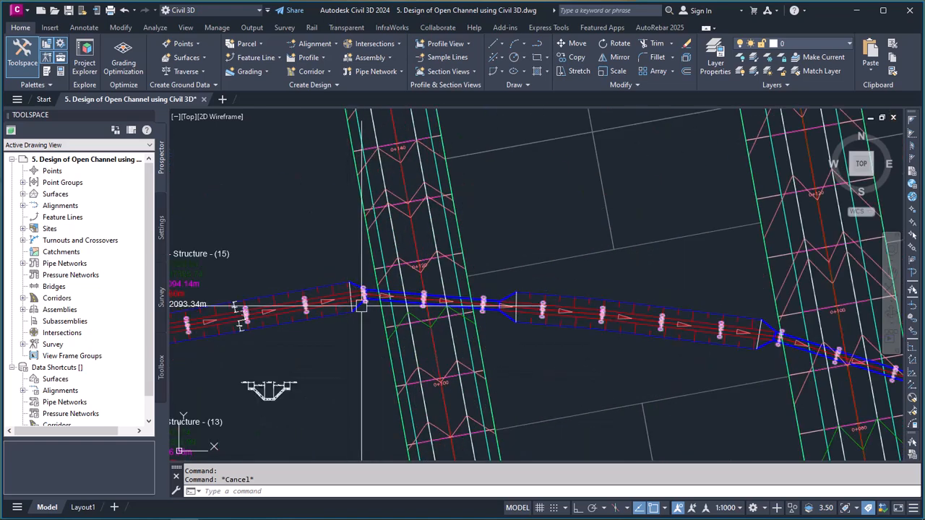
scroll(353, 293, up, 4)
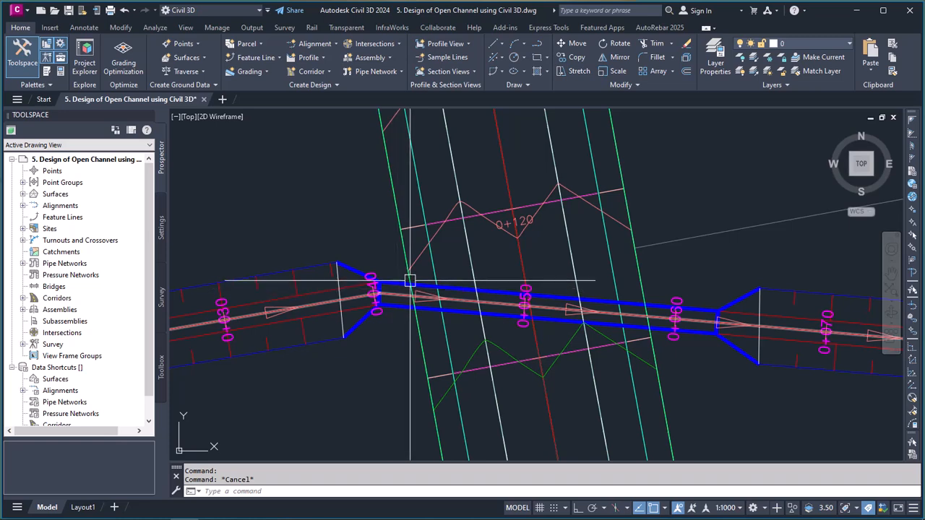
scroll(452, 314, down, 7)
scroll(453, 314, up, 5)
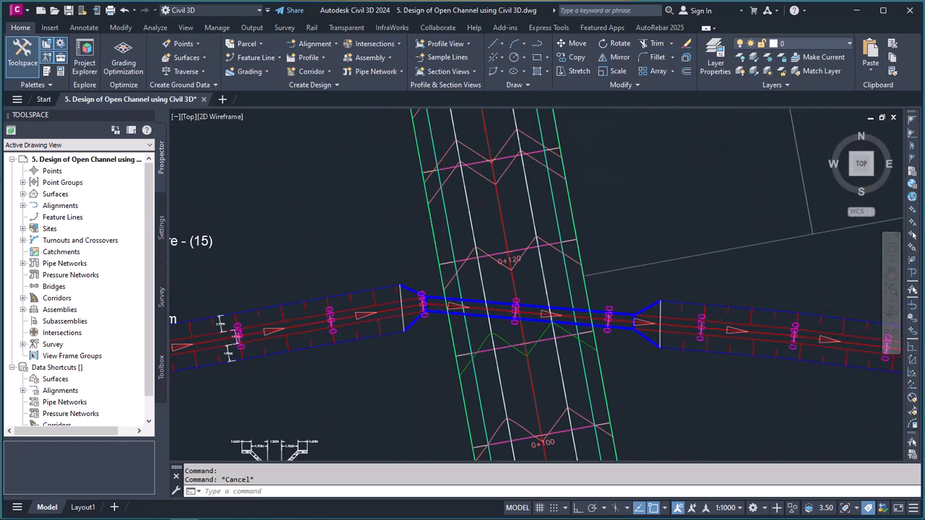
scroll(569, 323, up, 6)
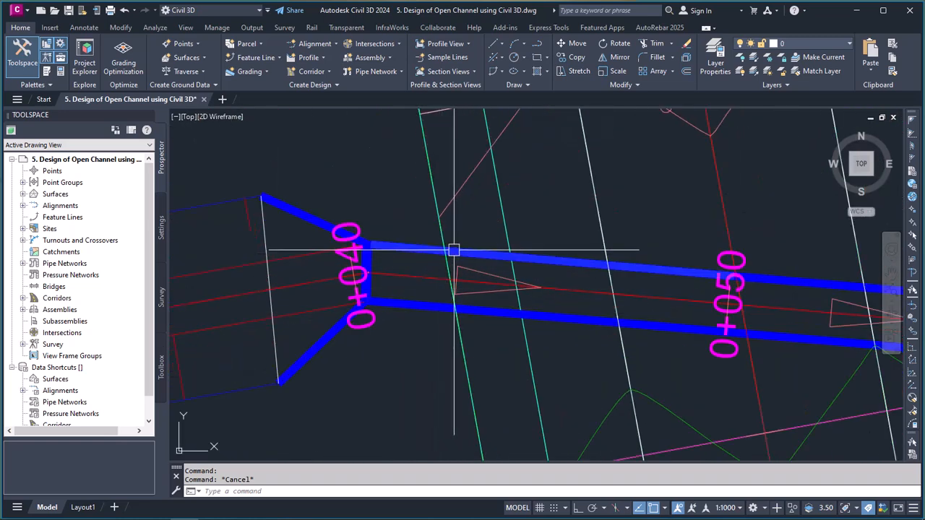
scroll(451, 249, down, 5)
scroll(434, 231, up, 5)
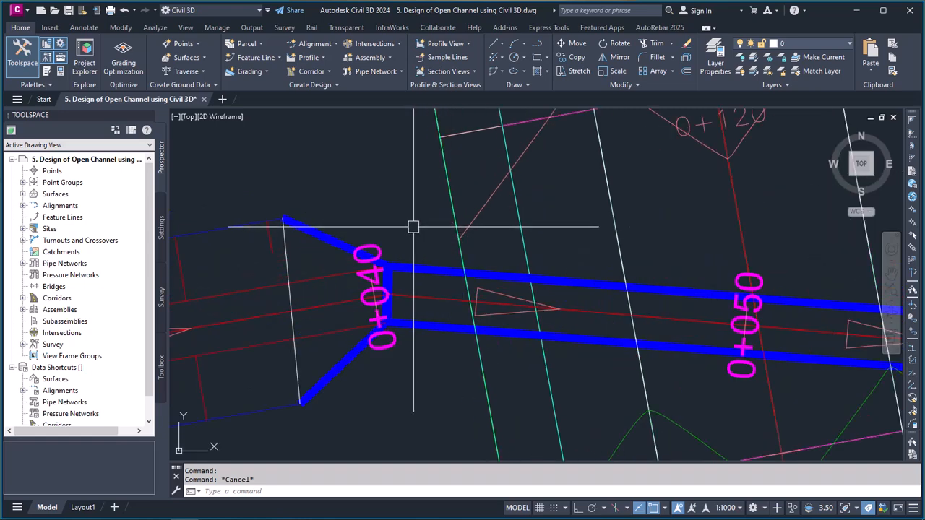
scroll(433, 257, down, 6)
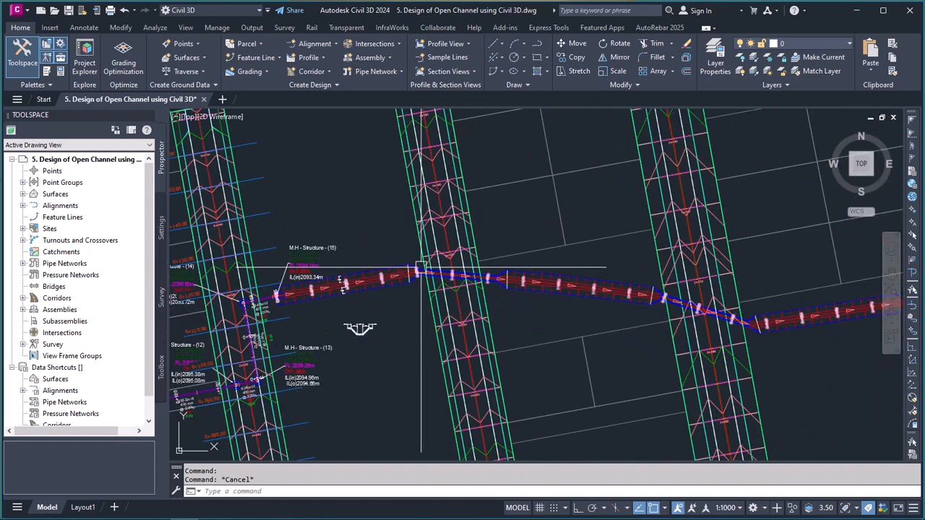
scroll(425, 254, up, 2)
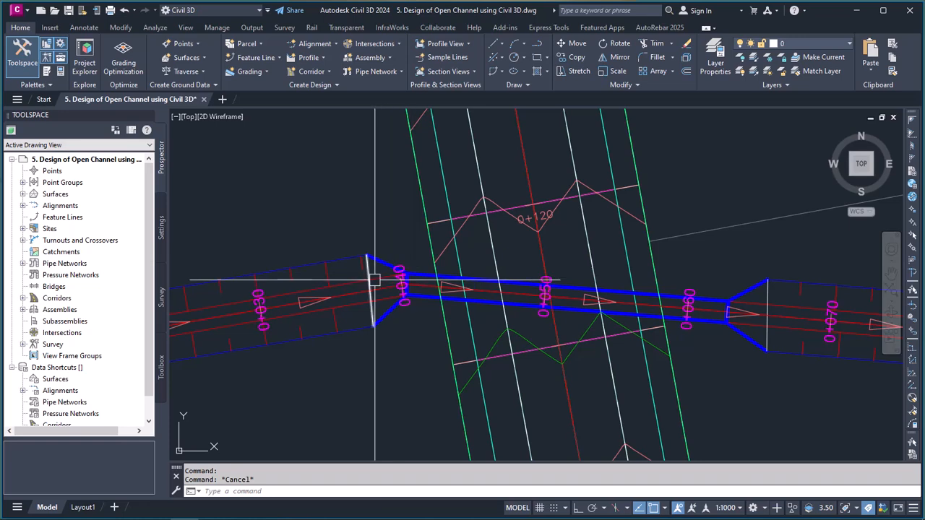
scroll(392, 239, up, 4)
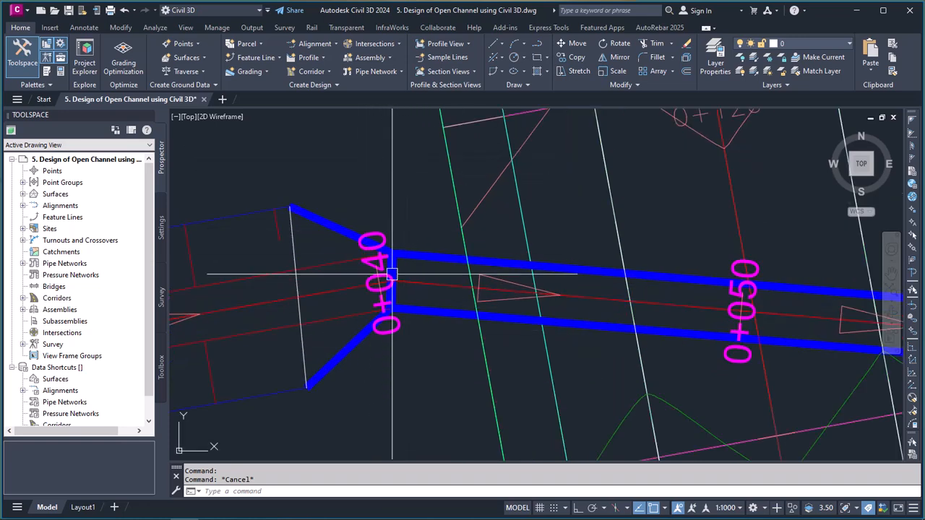
- Return to the Channel 01 profile view and check the trial line against the elevation grid and the ground
scroll(512, 380, down, 5)
scroll(512, 380, down, 6)
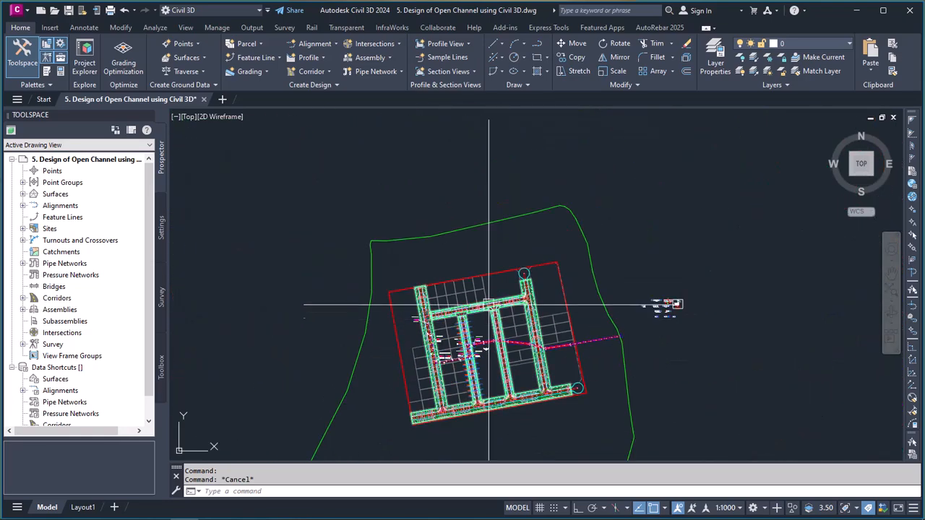
scroll(473, 209, down, 2)
scroll(474, 210, up, 8)
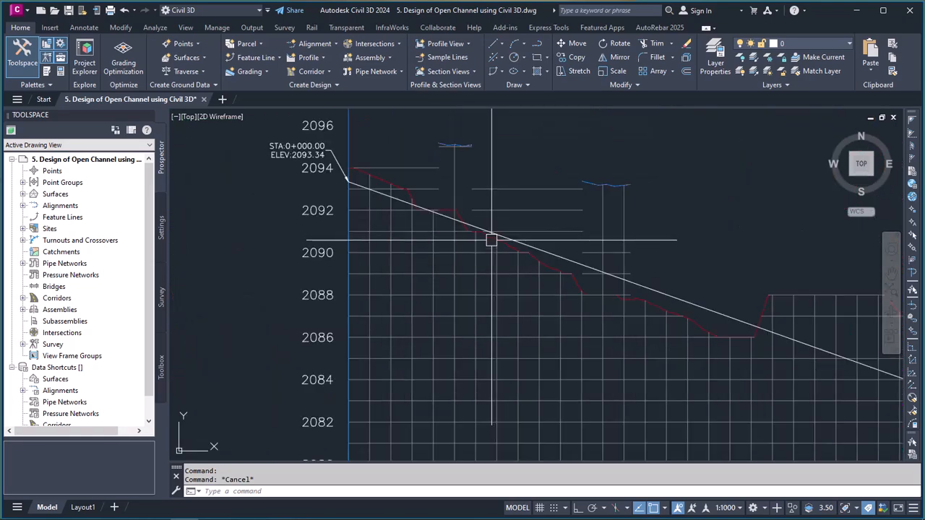
scroll(485, 209, down, 4)
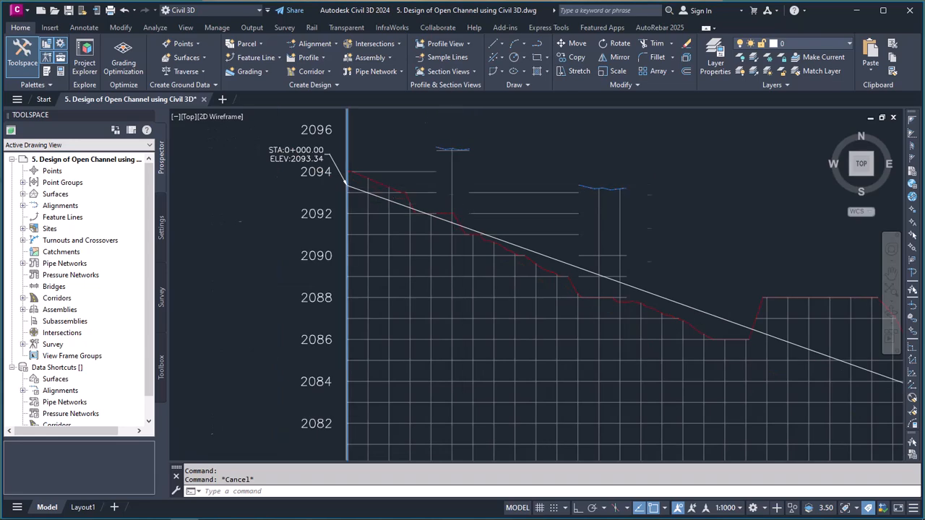
scroll(446, 217, up, 2)
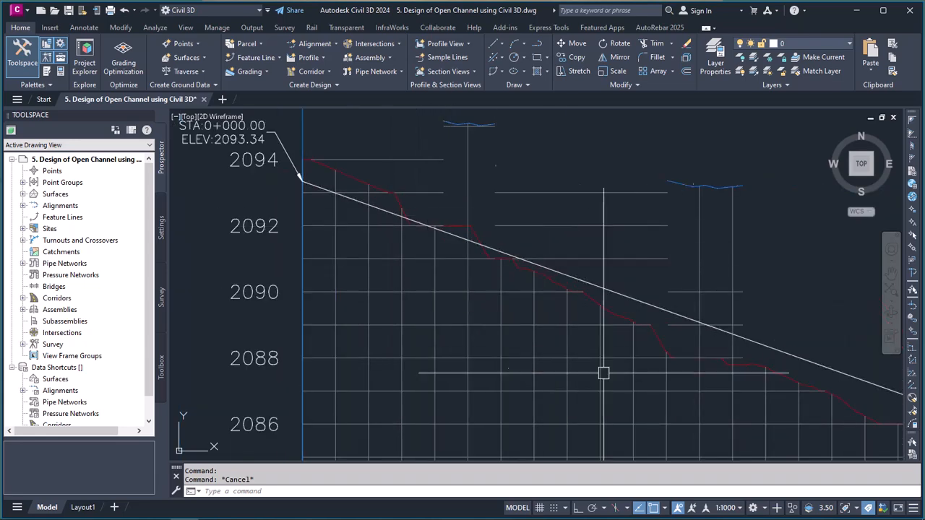
scroll(408, 224, down, 2)
scroll(489, 258, down, 3)
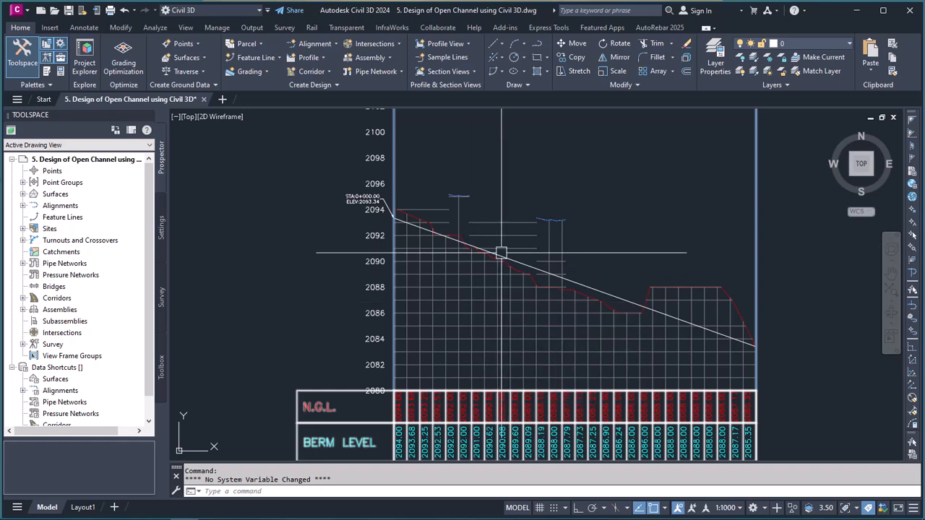
- Start a new layout profile in the Channel 01 profile view, named "Design Channel 01 - Invert Level", with the ENF_05-Invert Design profile style
scroll(470, 303, up, 2)
click(468, 306)
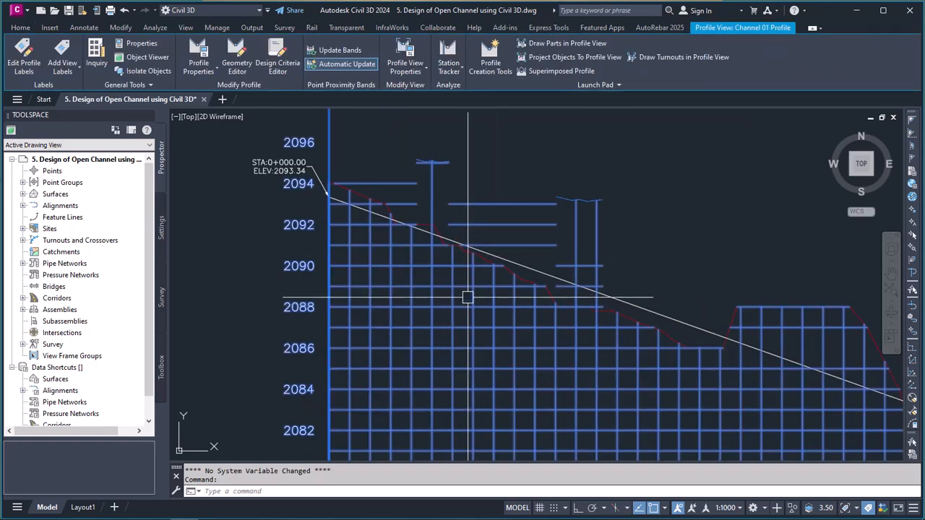
click(491, 58)
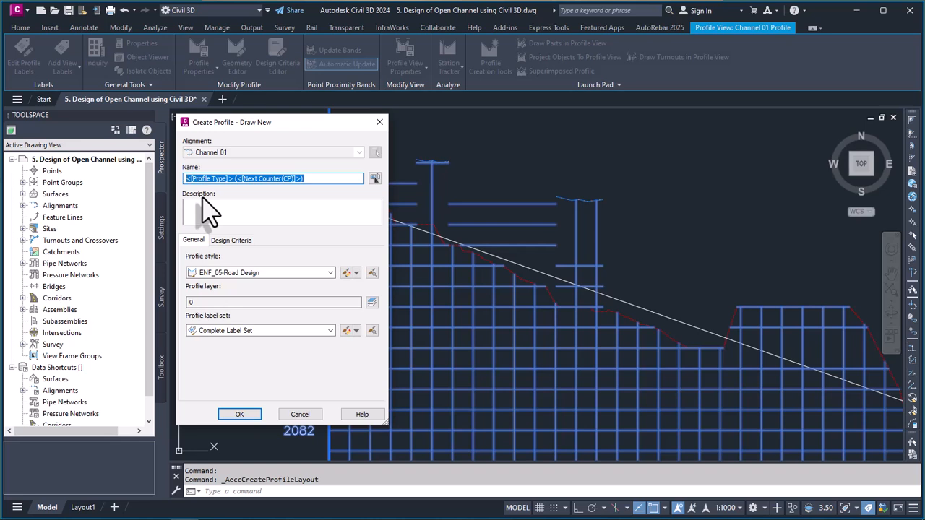
text(Channel 01 Invert)
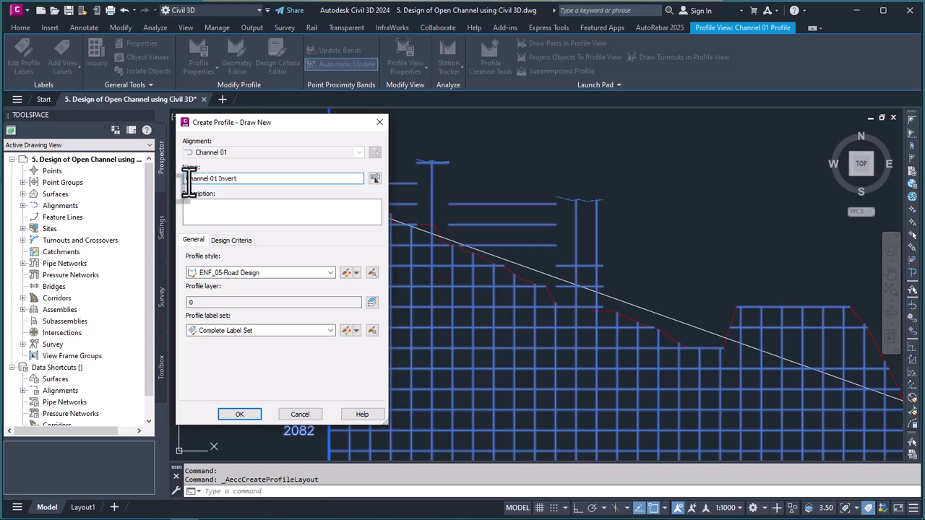
click(188, 180)
text(Des)
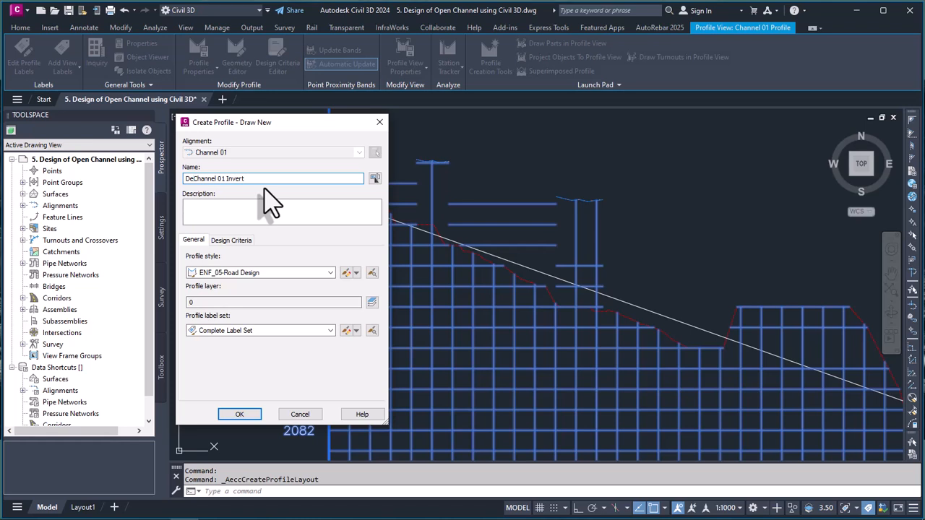
text(ign)
click(238, 181)
text(-)
click(275, 181)
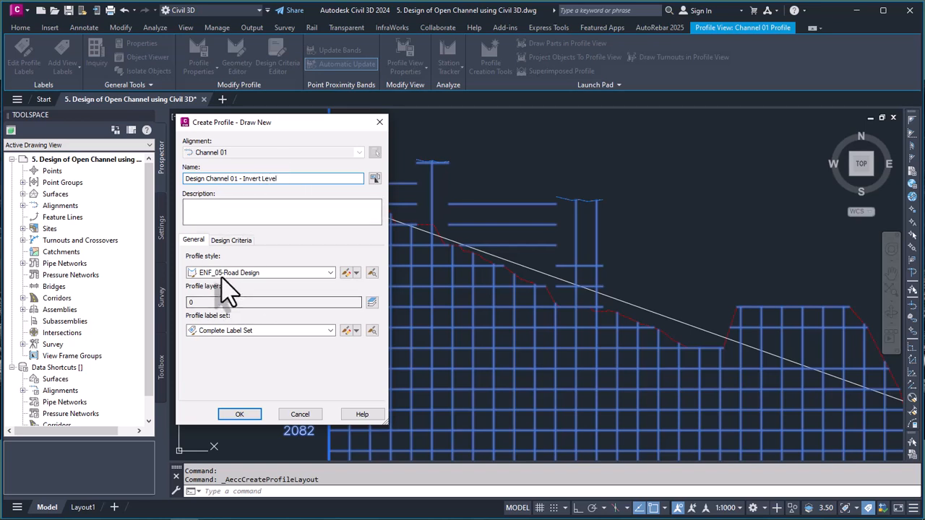
click(331, 274)
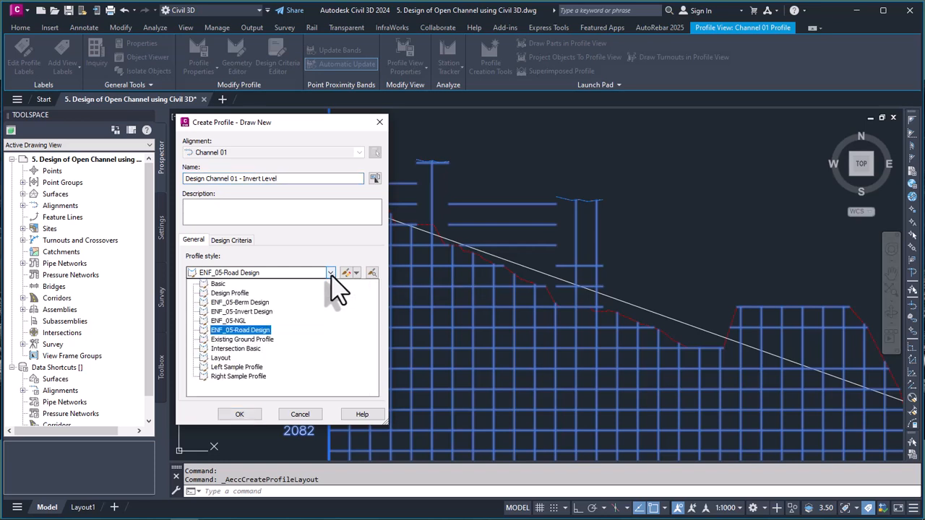
click(252, 315)
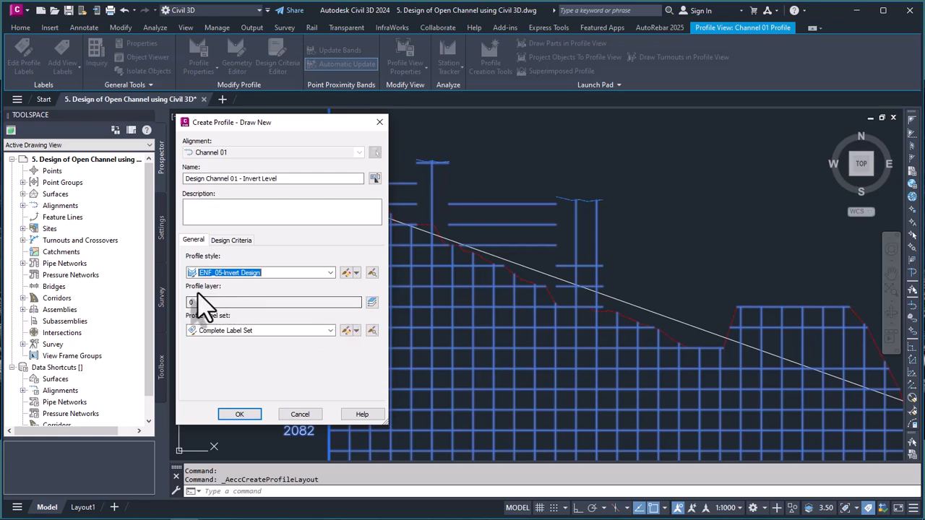
- Look through the drawing's layer list for a suitable base layer for the channel invert profile
click(371, 302)
click(450, 241)
scroll(528, 311, down, 8)
scroll(498, 323, down, 1)
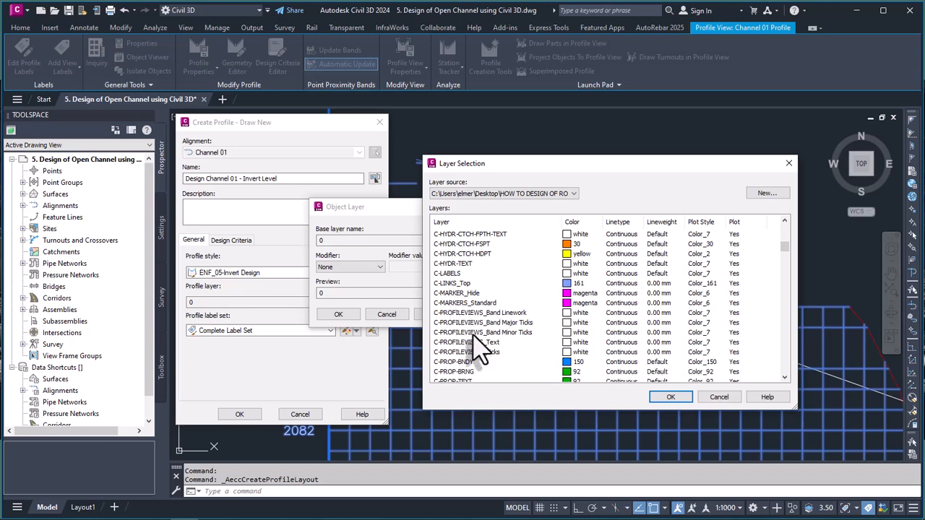
scroll(480, 350, up, 1)
scroll(480, 350, up, 3)
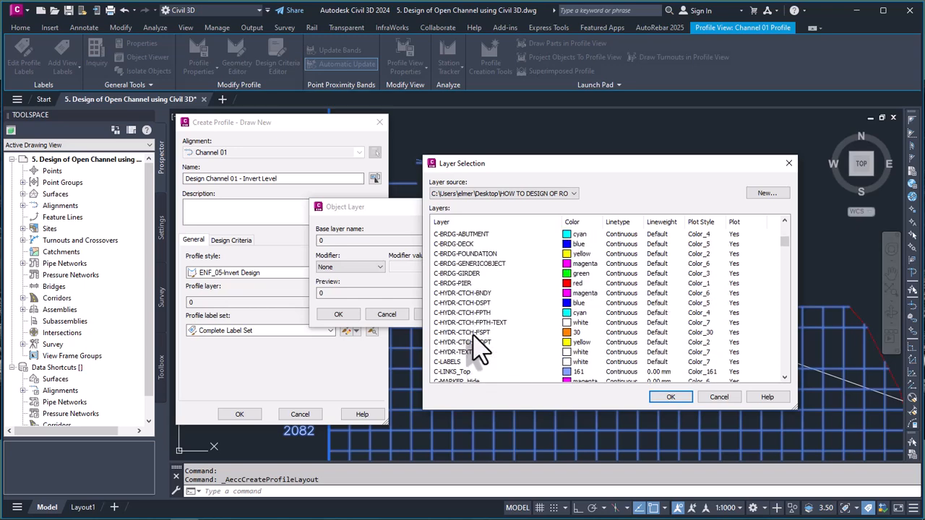
scroll(480, 349, down, 15)
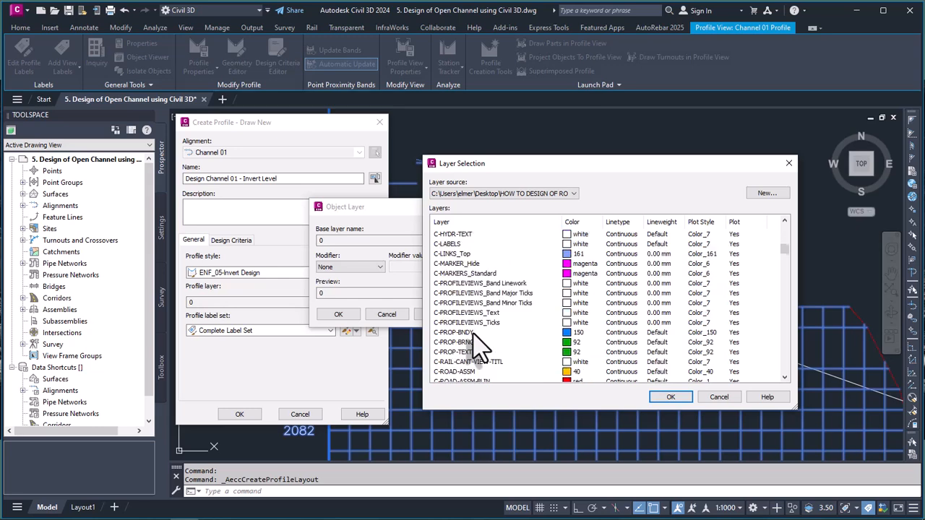
scroll(480, 350, down, 15)
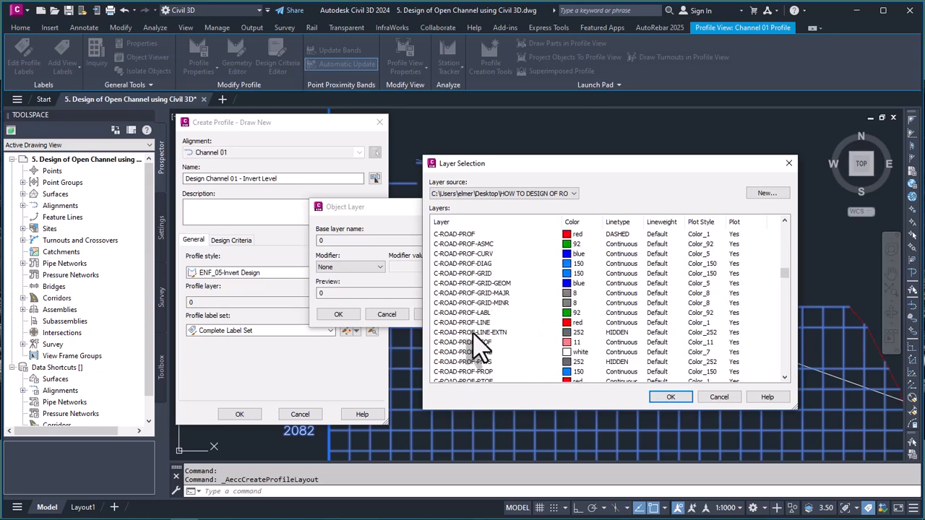
scroll(480, 350, up, 10)
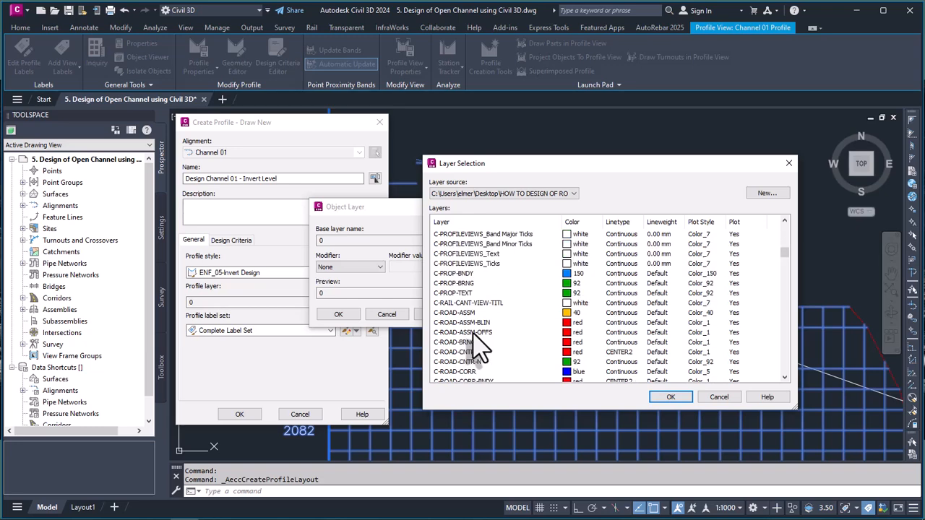
scroll(480, 350, up, 4)
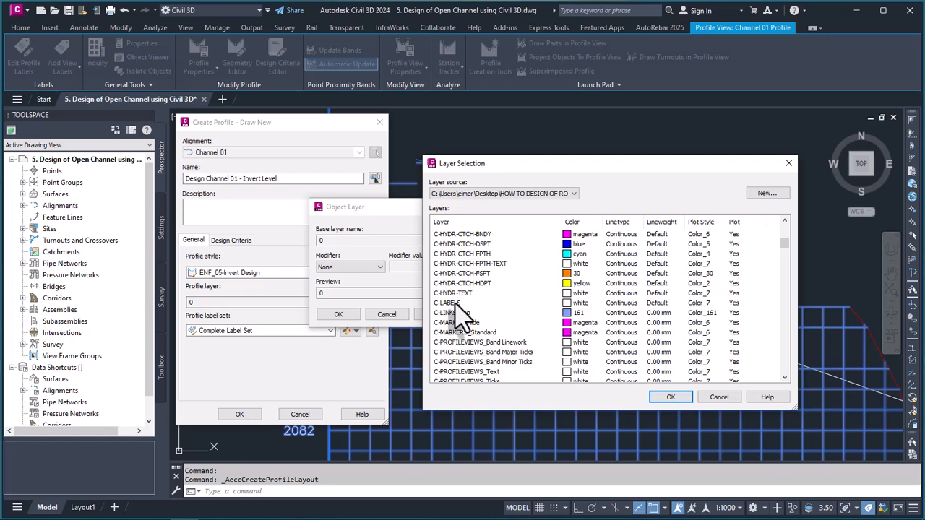
scroll(462, 313, up, 1)
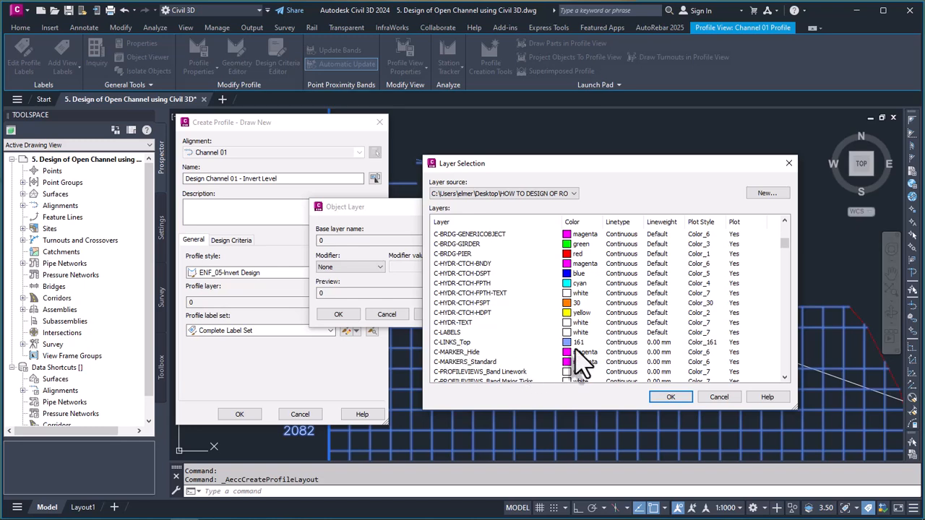
scroll(571, 310, down, 2)
scroll(567, 312, down, 8)
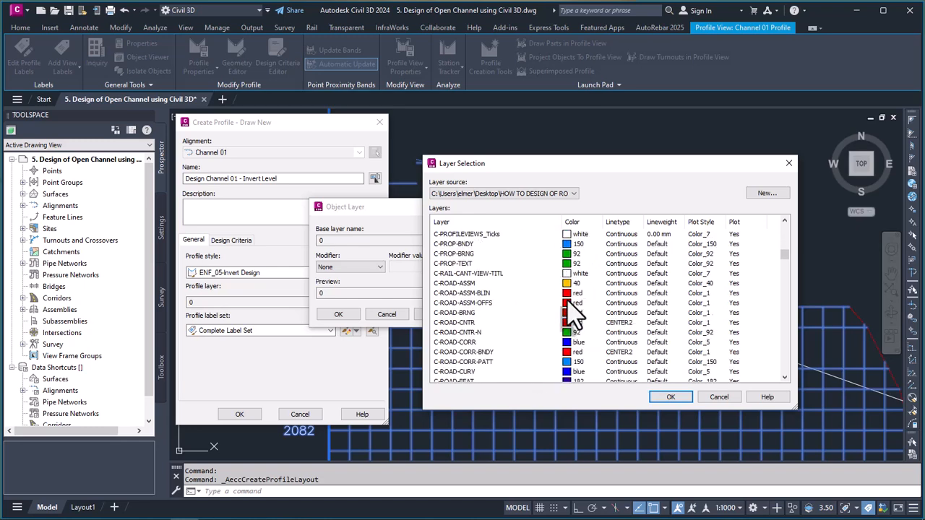
scroll(543, 316, down, 10)
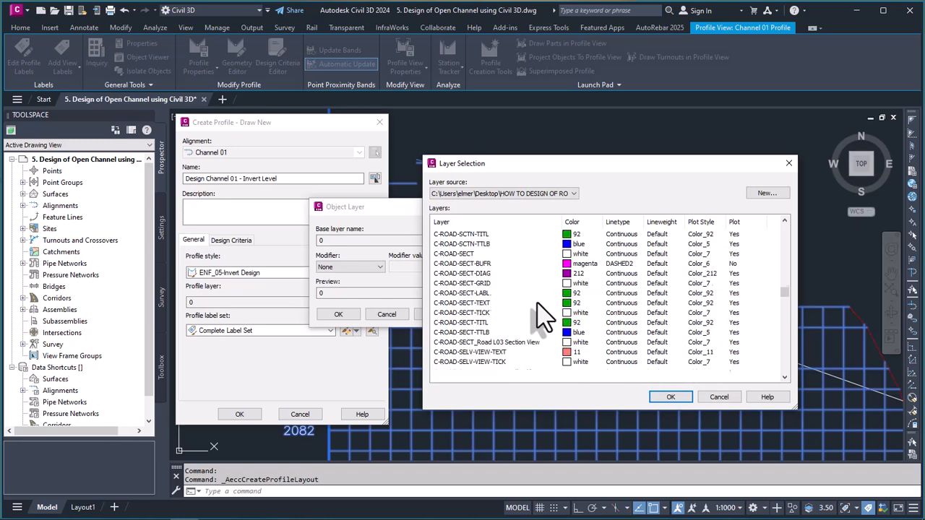
scroll(544, 316, down, 10)
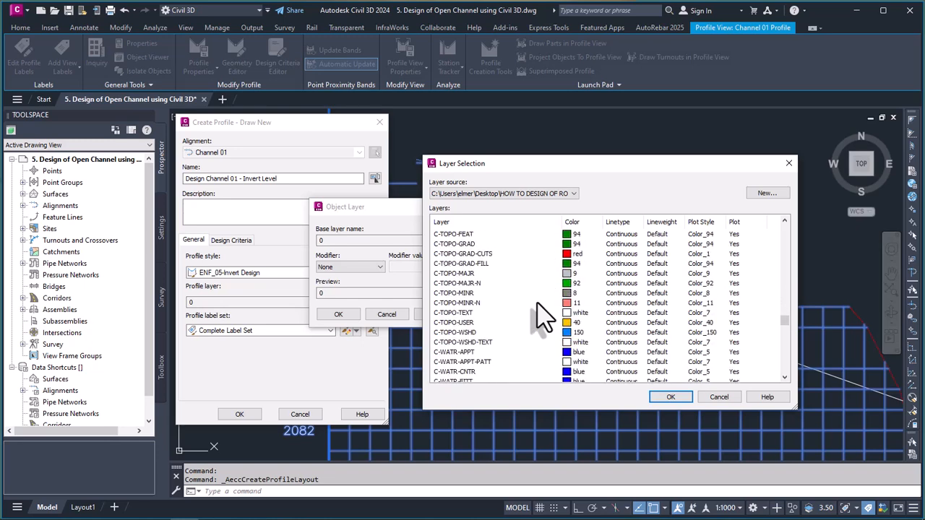
scroll(543, 316, down, 12)
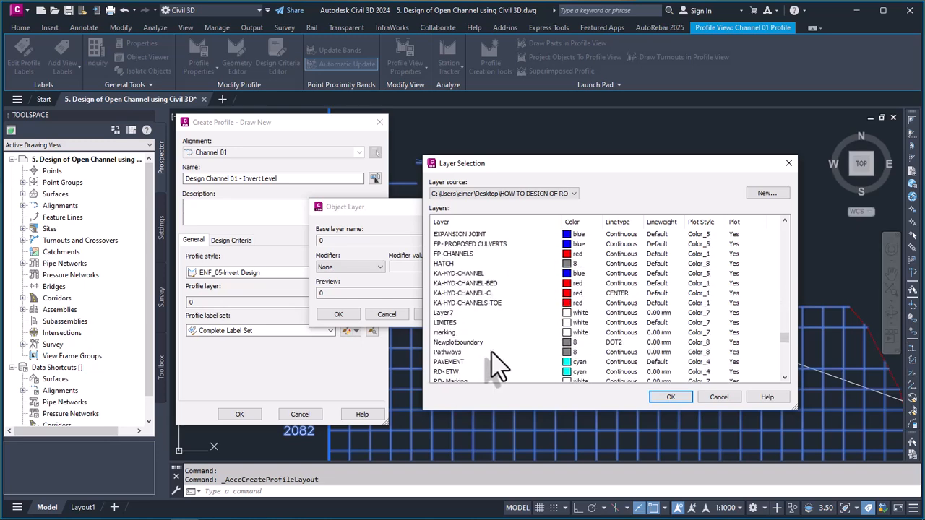
scroll(490, 361, down, 12)
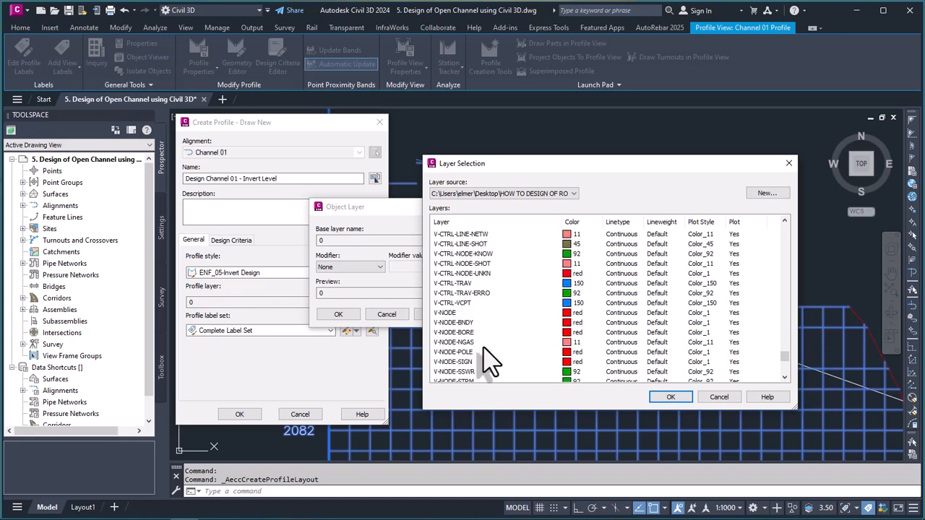
scroll(629, 318, up, 15)
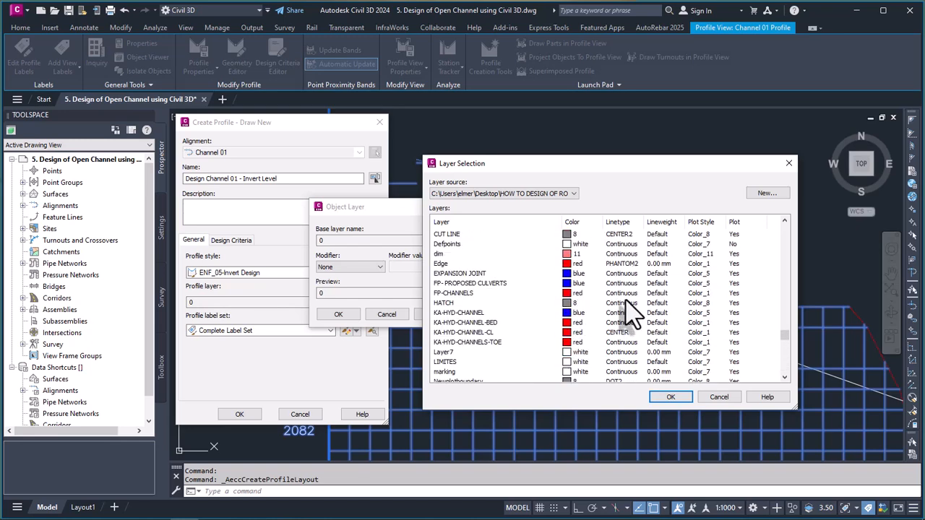
scroll(484, 297, up, 10)
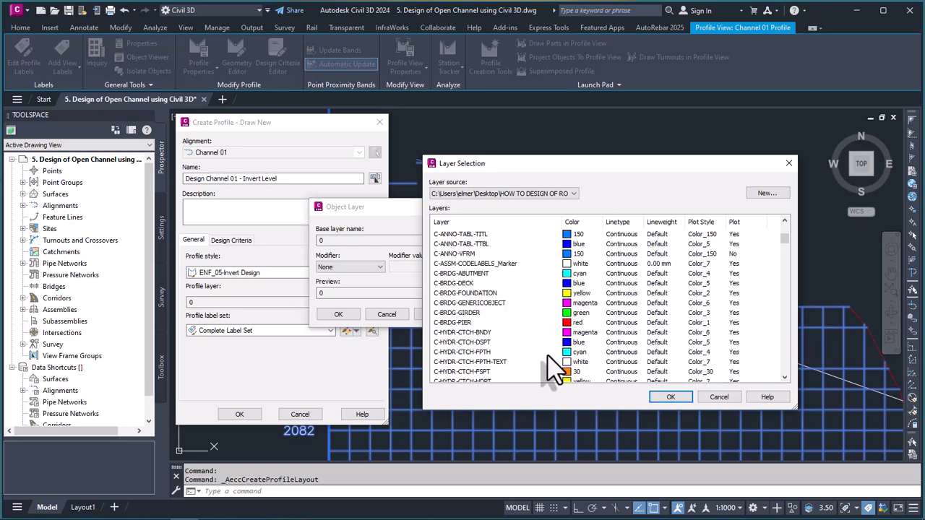
scroll(531, 308, up, 3)
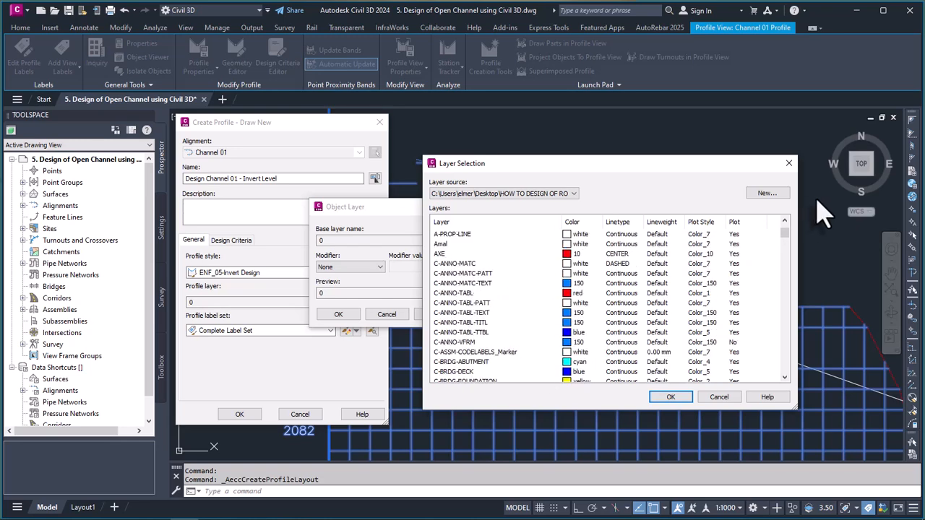
- Start a new layer for the profile and name it C-CHANNEL-INVL
click(767, 193)
click(618, 254)
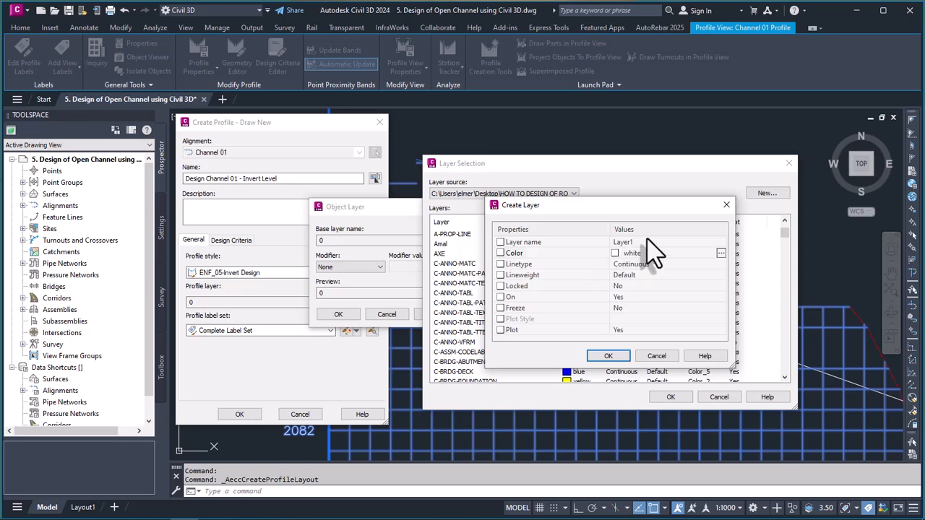
click(649, 244)
text(C)
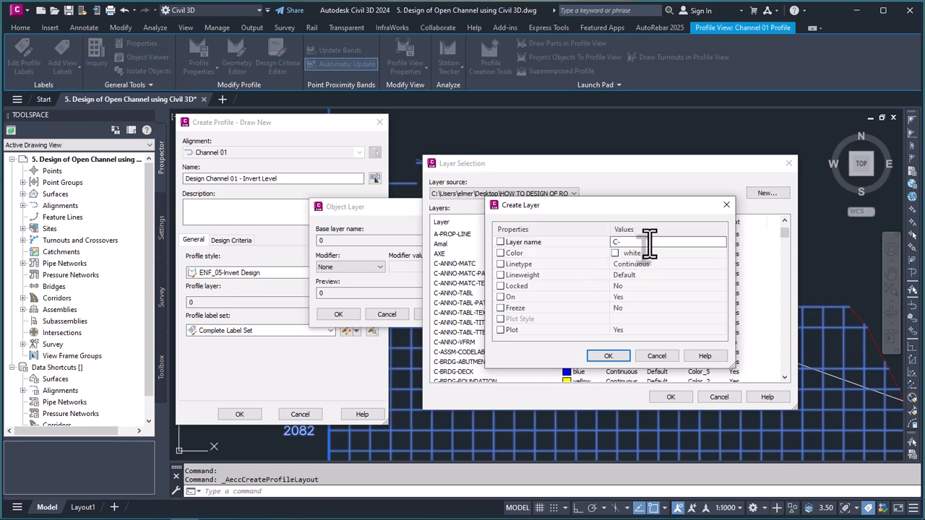
text(-CHANNEL-INVL)
- Set the new layer's color to index color 164
click(616, 255)
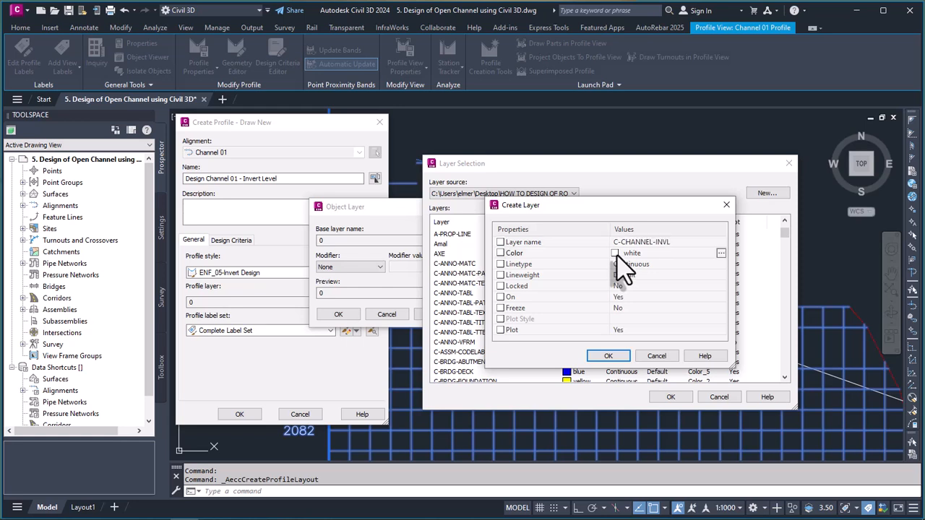
click(720, 253)
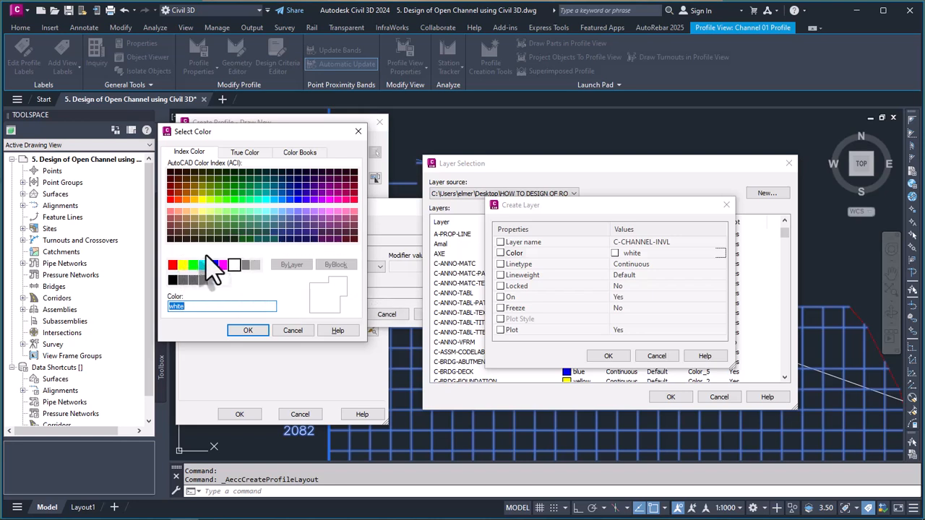
click(297, 214)
click(291, 189)
click(293, 188)
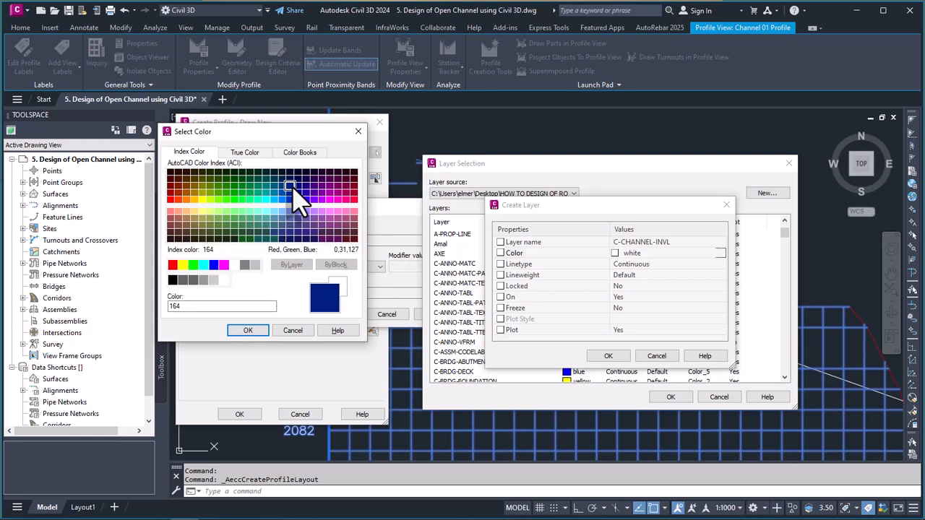
click(247, 331)
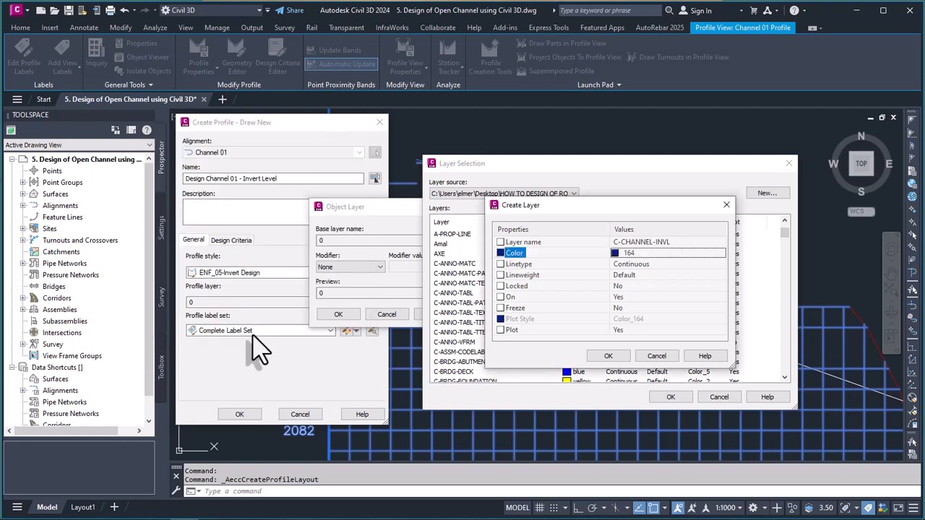
- Mark all of the new layer's remaining properties as set, create the layer and assign it as the profile's base layer
click(653, 264)
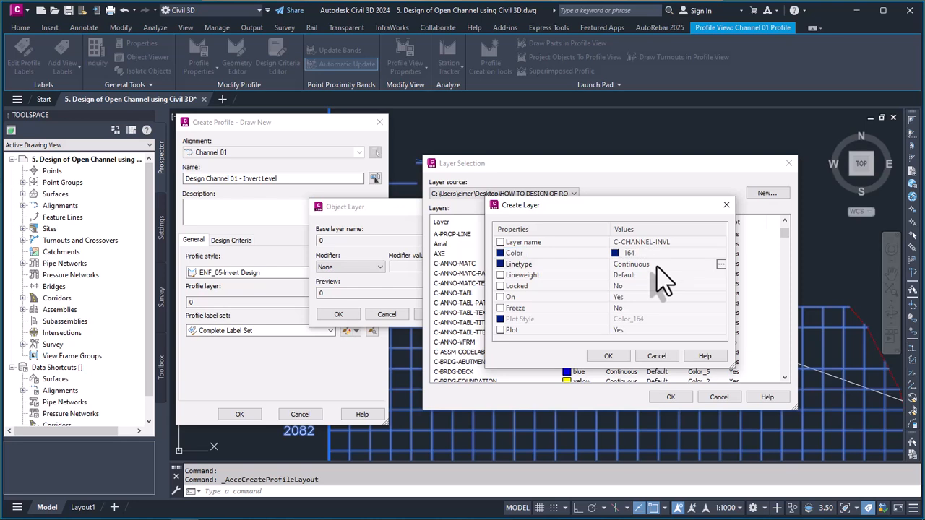
click(528, 244)
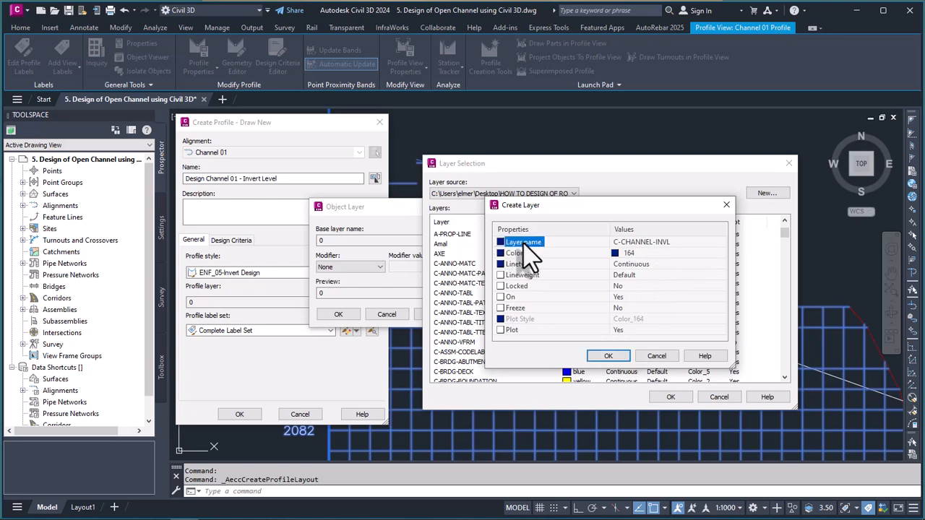
click(511, 276)
click(514, 287)
click(510, 298)
click(510, 308)
click(509, 329)
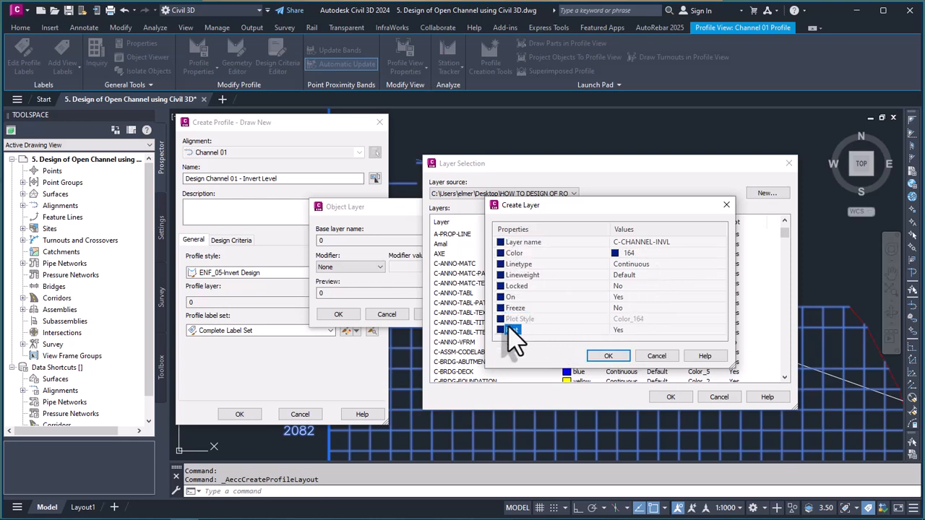
click(611, 358)
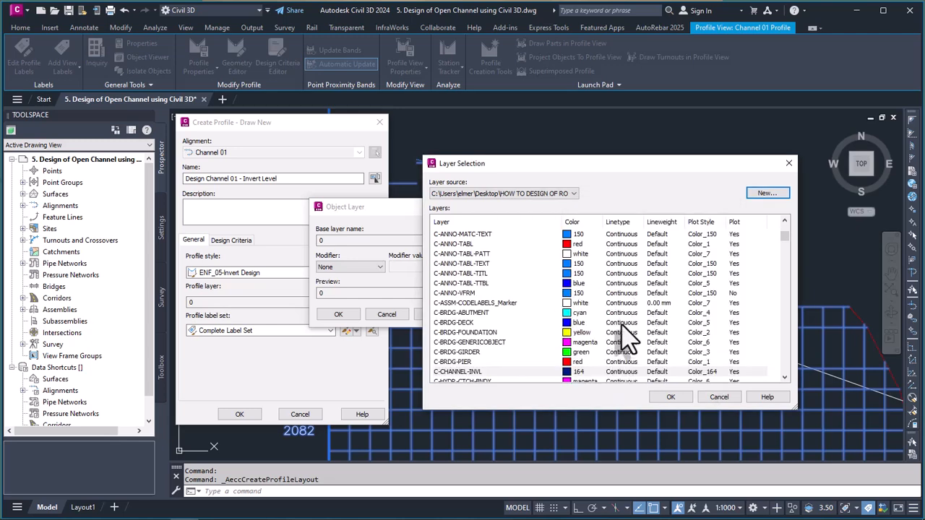
click(671, 397)
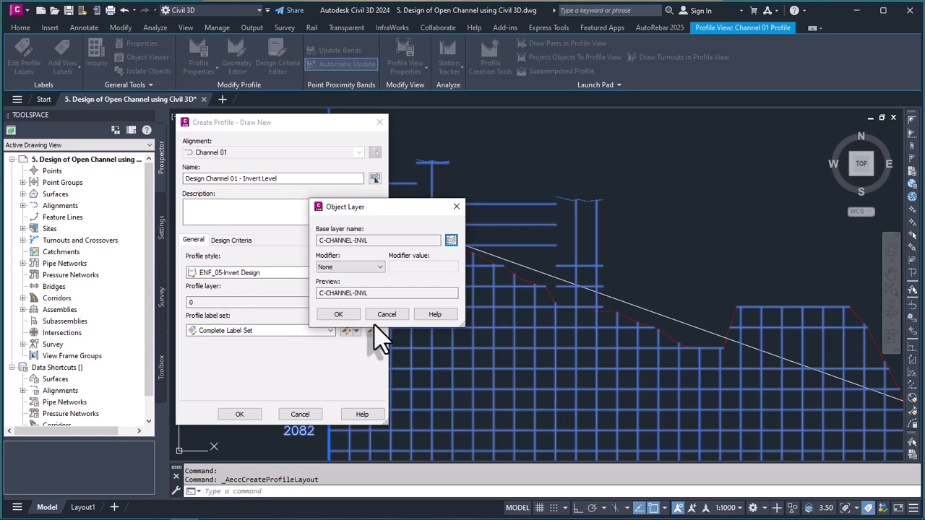
- Add a suffix modifier with the value "_*" to the profile's layer name
click(380, 267)
click(339, 290)
click(417, 273)
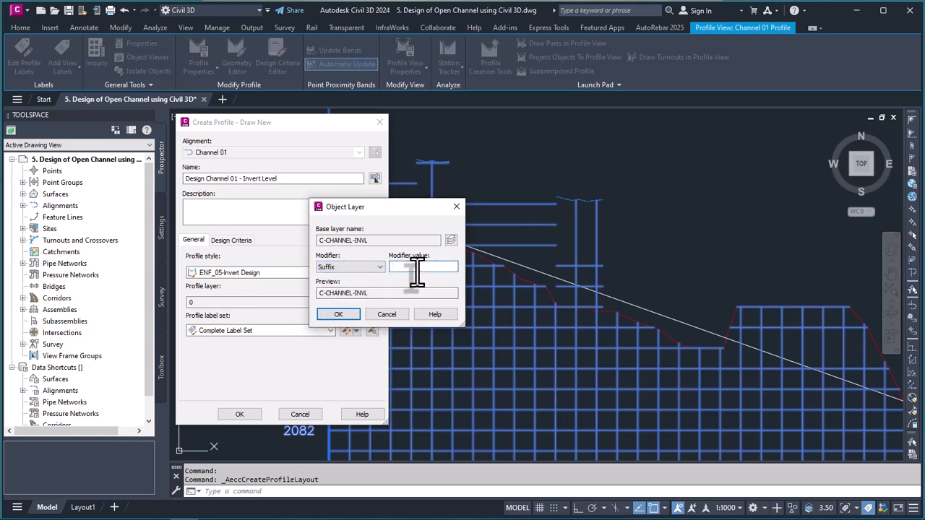
text(_*)
click(338, 315)
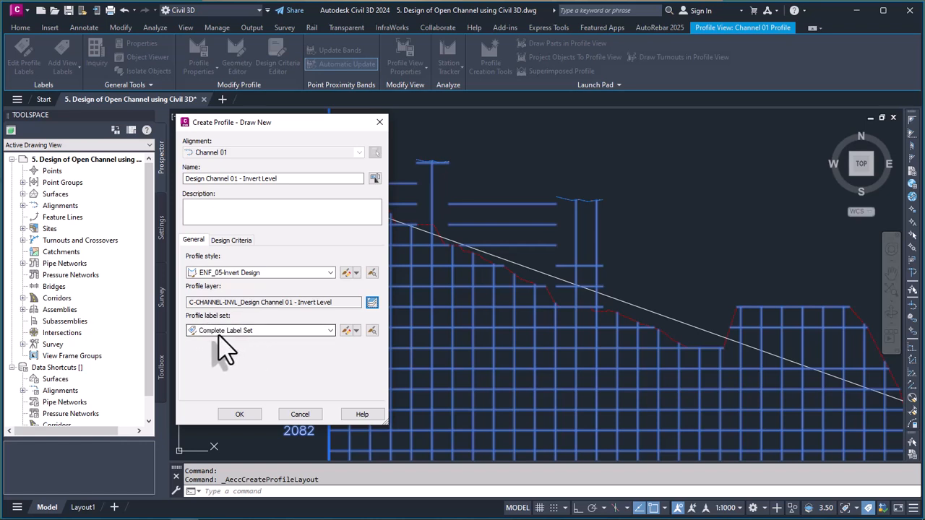
- Create the profile with the Complete Label Set and without criteria-based design
click(328, 330)
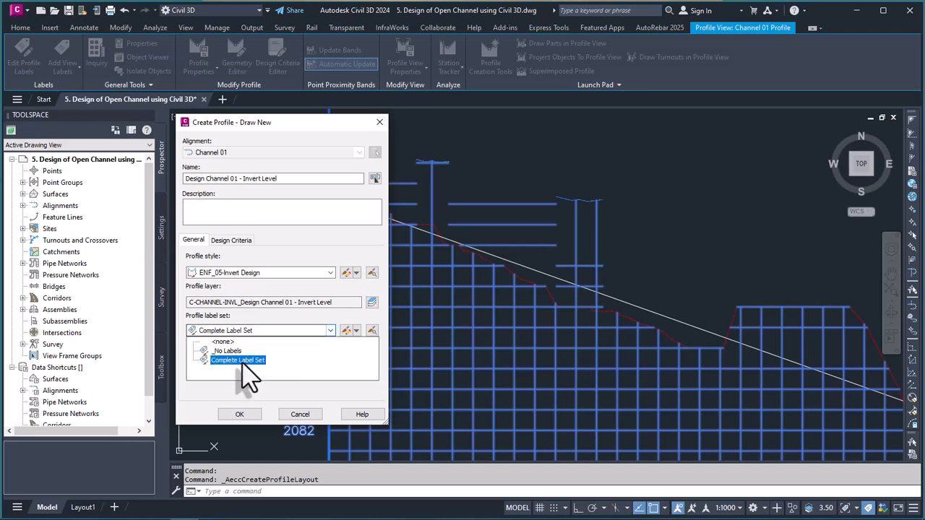
click(241, 357)
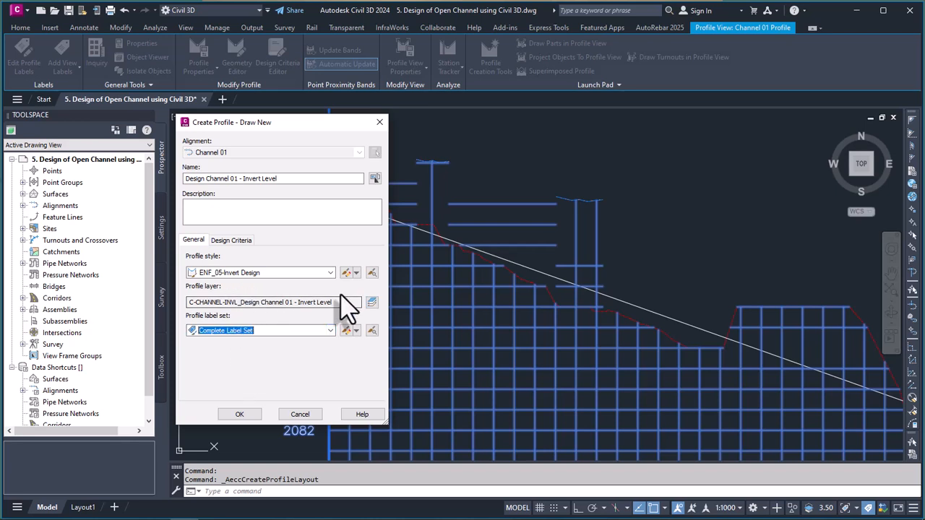
click(229, 240)
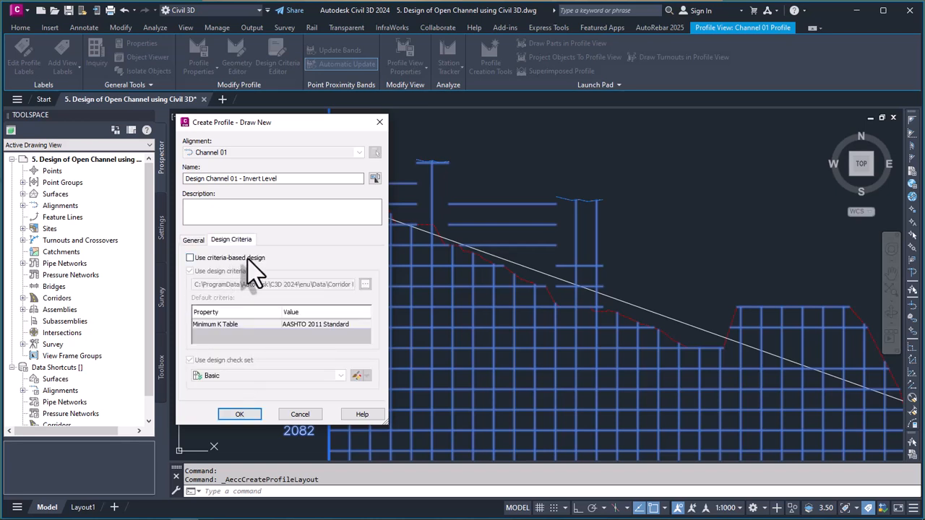
click(241, 416)
- Draw the design profile's tangent over the trial invert line, from station 0+000.00 at elevation 2093.34 to the line's downstream end
drag(217, 176, 199, 126)
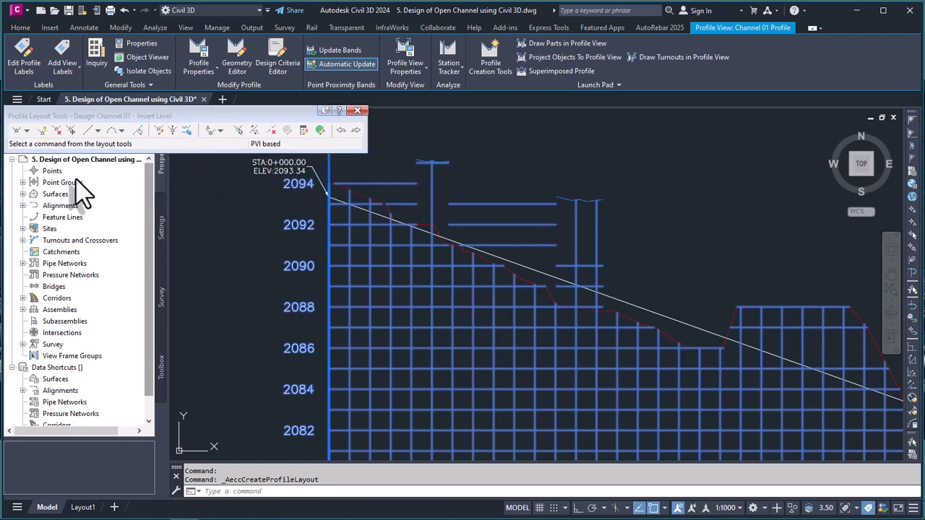
click(16, 131)
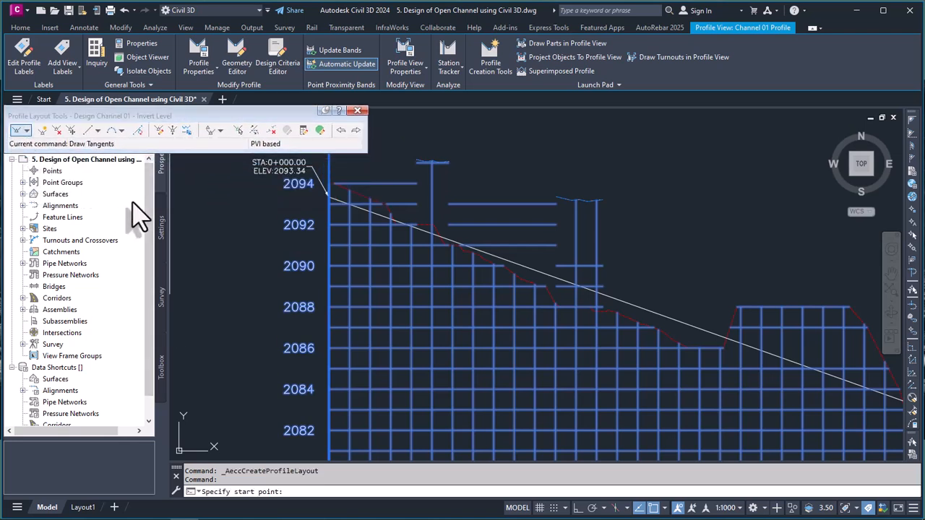
scroll(361, 189, up, 8)
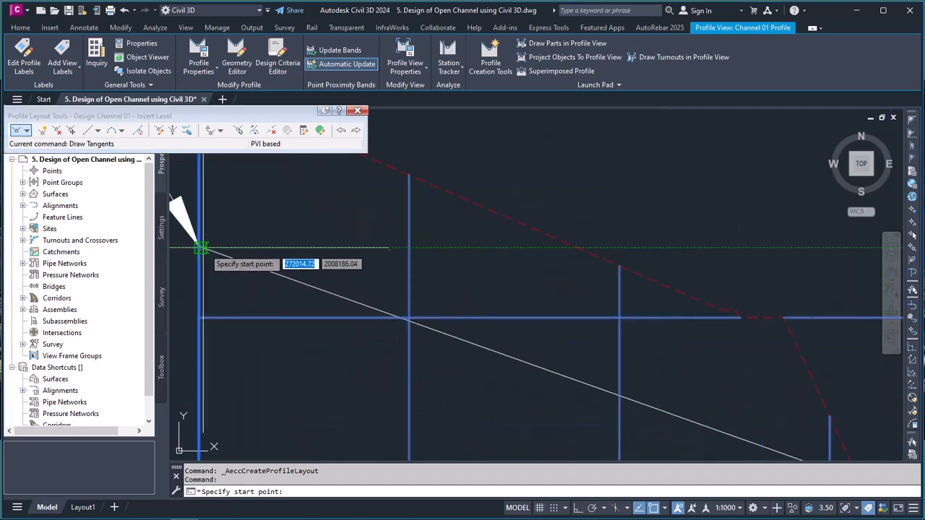
scroll(195, 246, up, 3)
middle_drag(190, 245, 289, 269)
click(288, 266)
scroll(310, 267, down, 8)
scroll(425, 303, up, 8)
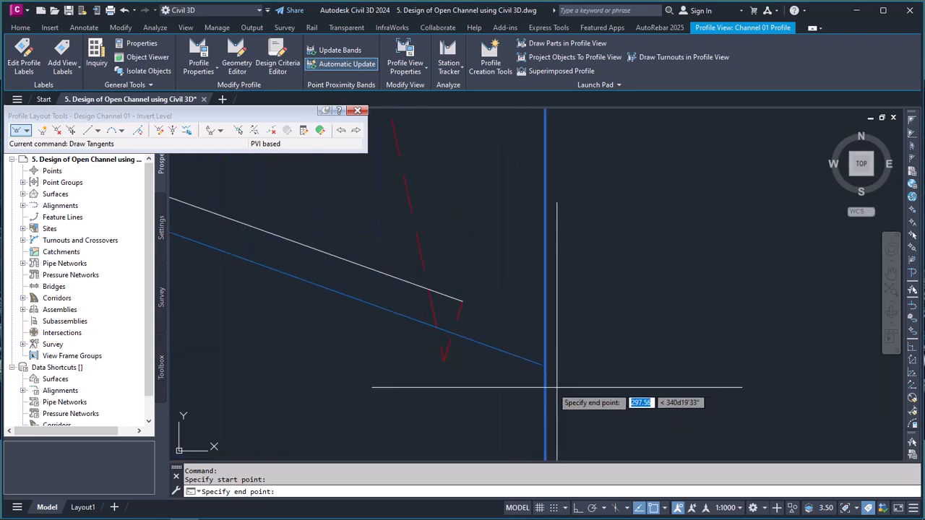
scroll(489, 345, up, 2)
click(448, 277)
scroll(628, 307, down, 6)
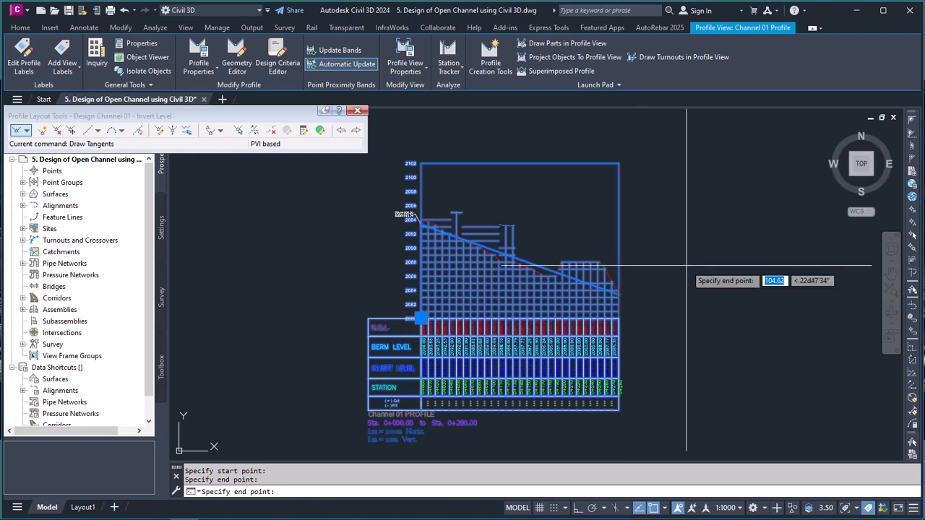
scroll(670, 264, up, 5)
key(Return)
- Send the Channel 01 invert-level design profile to the back of the display order, behind the trial invert line
scroll(669, 265, down, 6)
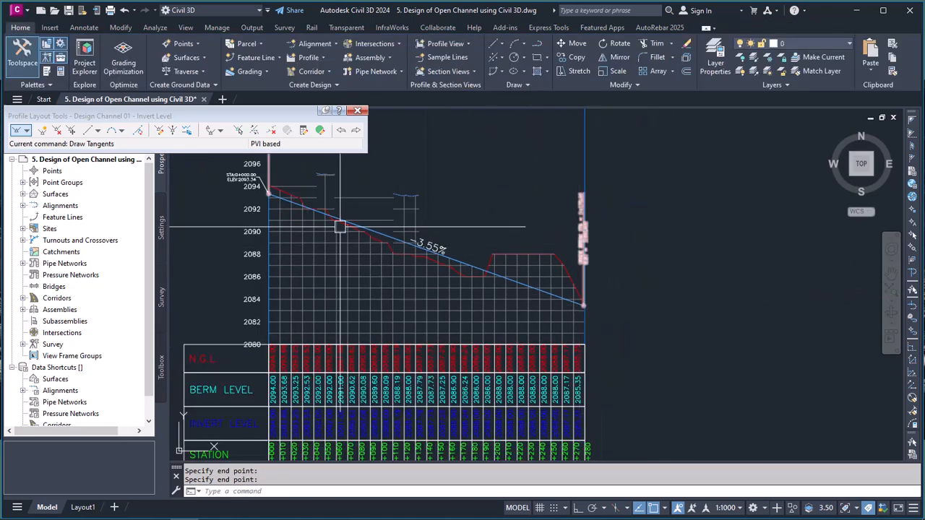
scroll(341, 227, up, 4)
click(411, 214)
right_click(442, 224)
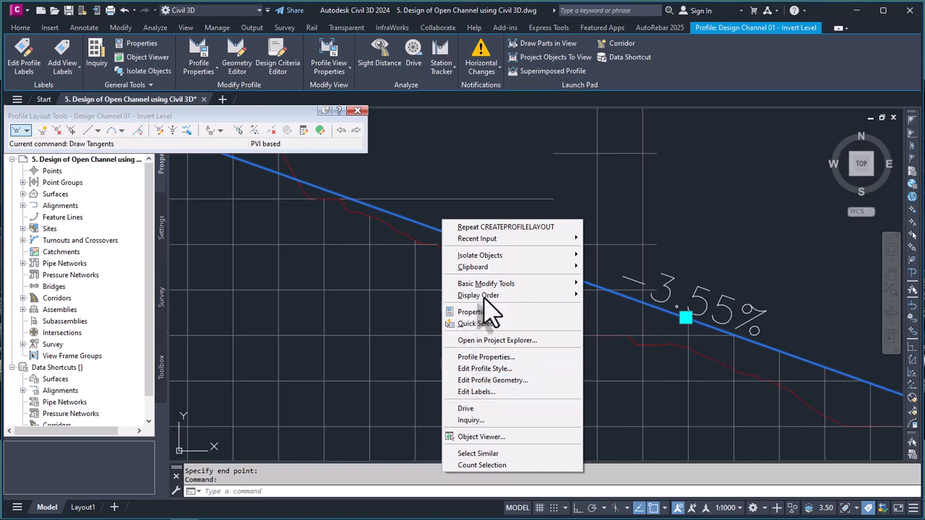
mouse_move(486, 296)
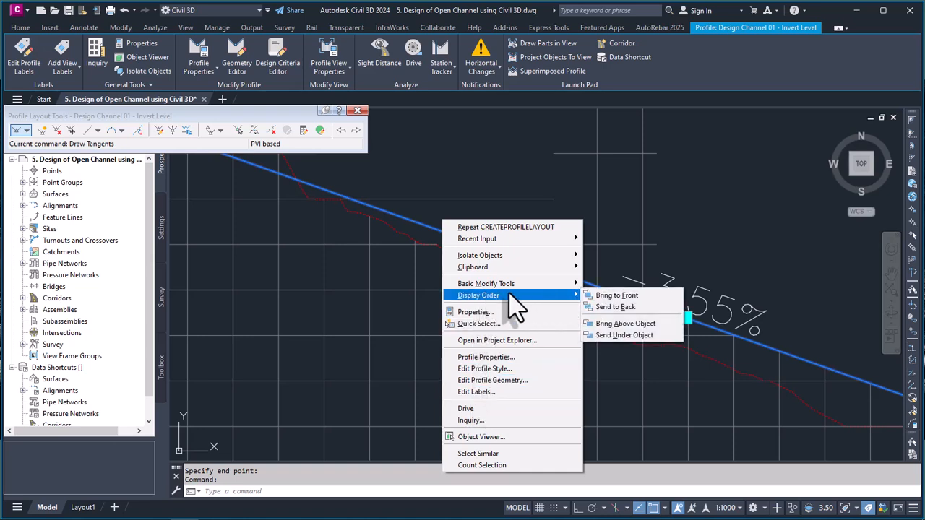
click(618, 307)
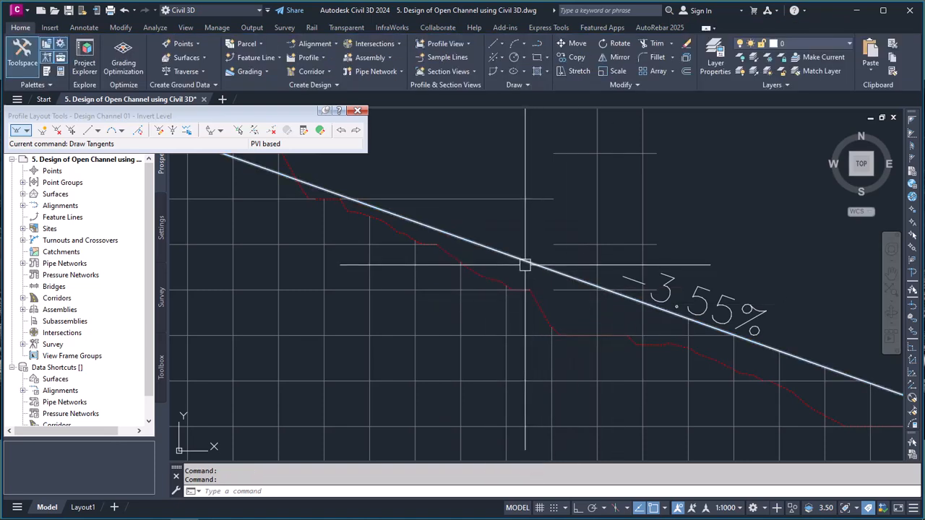
- Erase the white trial invert line lying over the design profile
scroll(478, 281, down, 2)
key(Delete)
scroll(483, 289, down, 2)
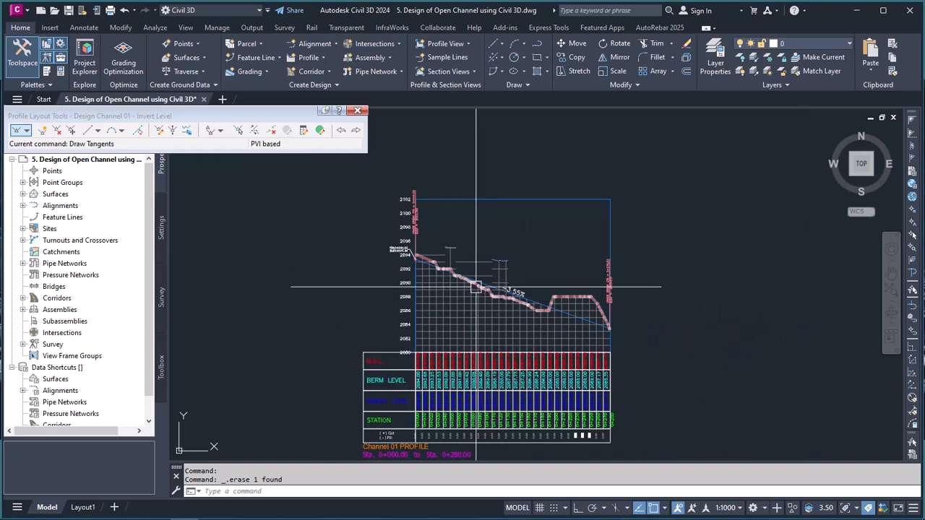
- Review the design profile's PVI stations, elevations and grades in the profile entities table, and close the profile layout tools
scroll(477, 286, up, 1)
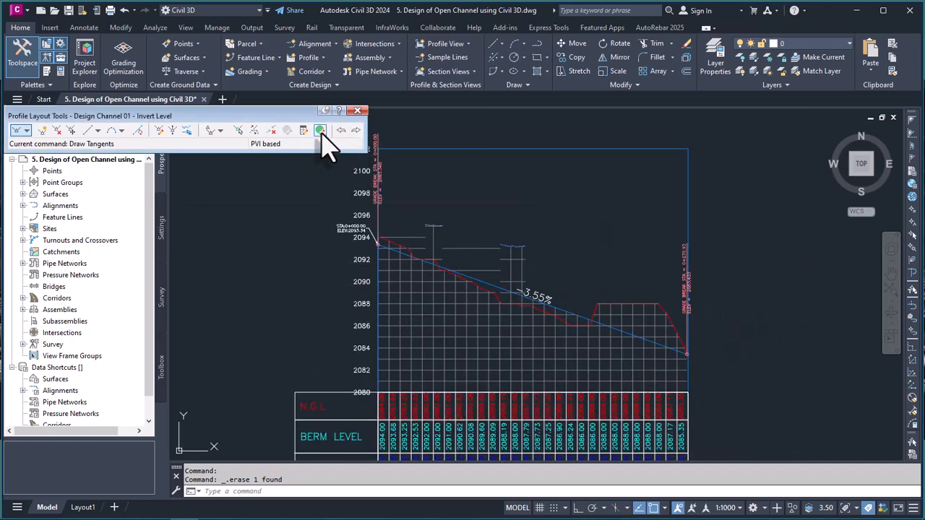
scroll(493, 291, up, 2)
click(492, 287)
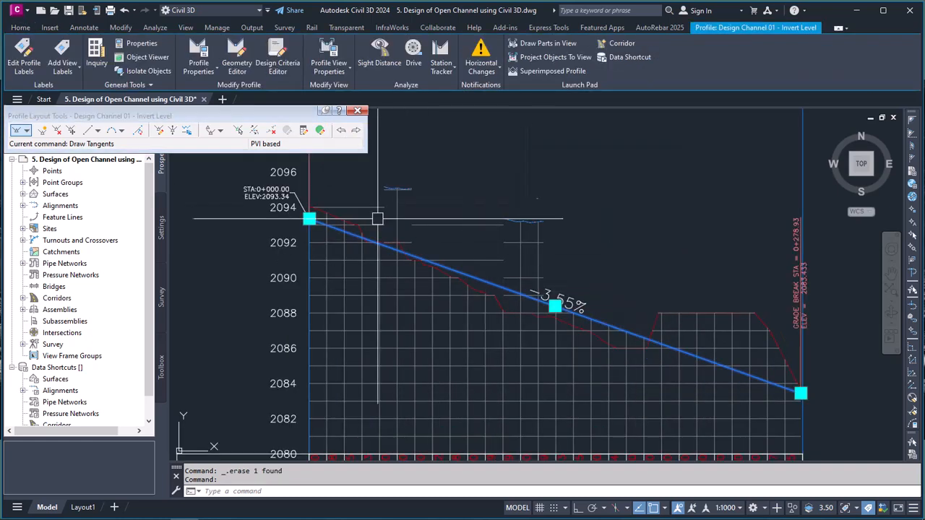
click(320, 131)
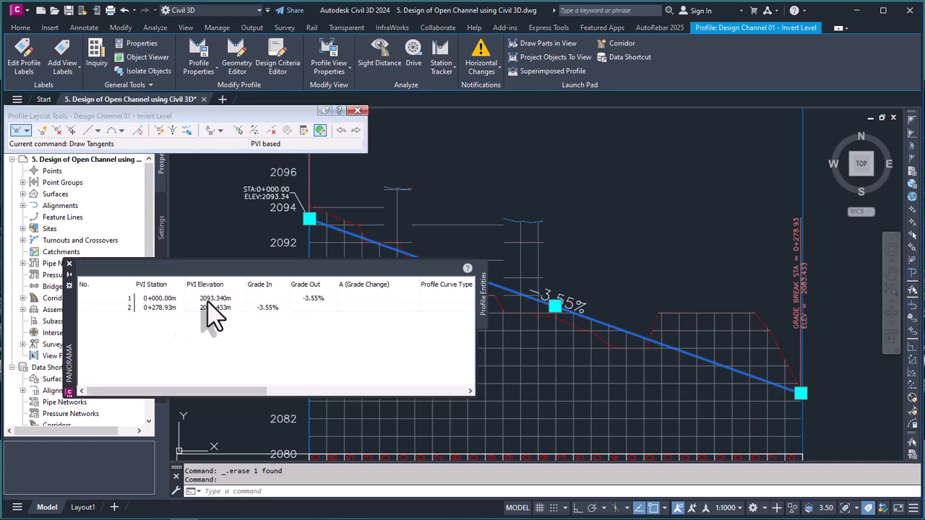
click(69, 263)
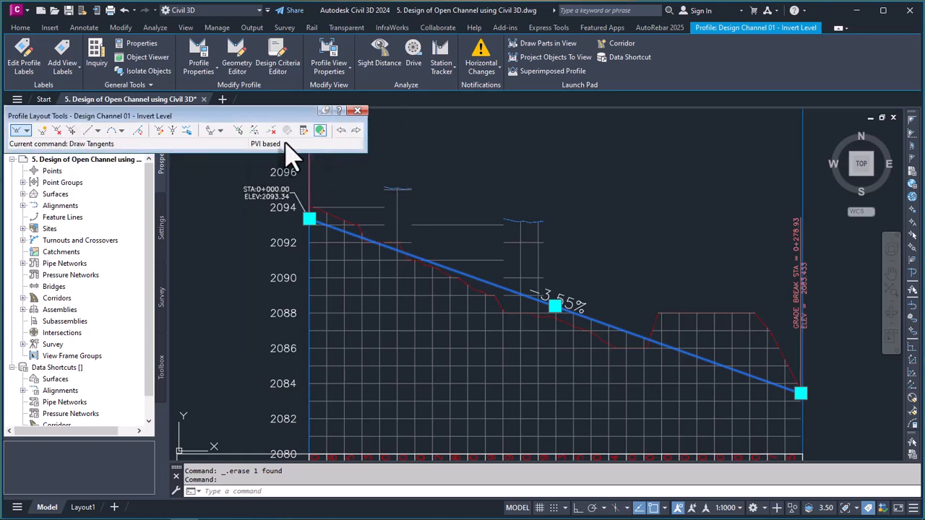
click(358, 111)
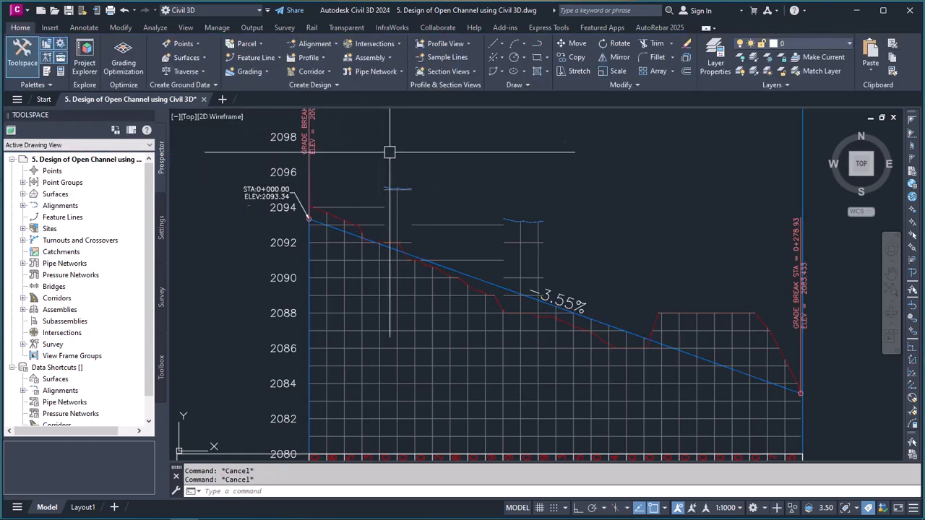
- Examine the design profile's start and end grade-break labels and its slope label against the ground line
scroll(499, 255, down, 3)
scroll(461, 230, up, 3)
scroll(460, 229, up, 6)
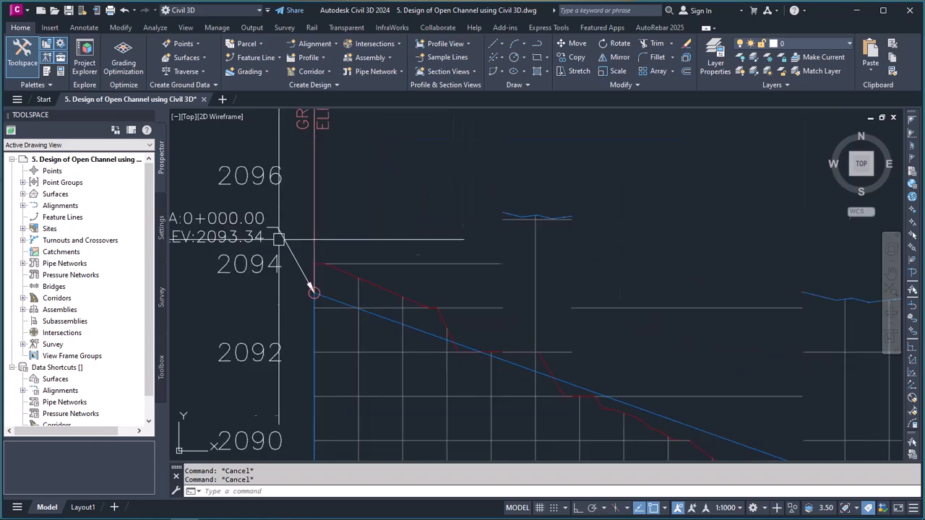
scroll(332, 232, down, 4)
scroll(322, 218, up, 4)
scroll(362, 253, down, 5)
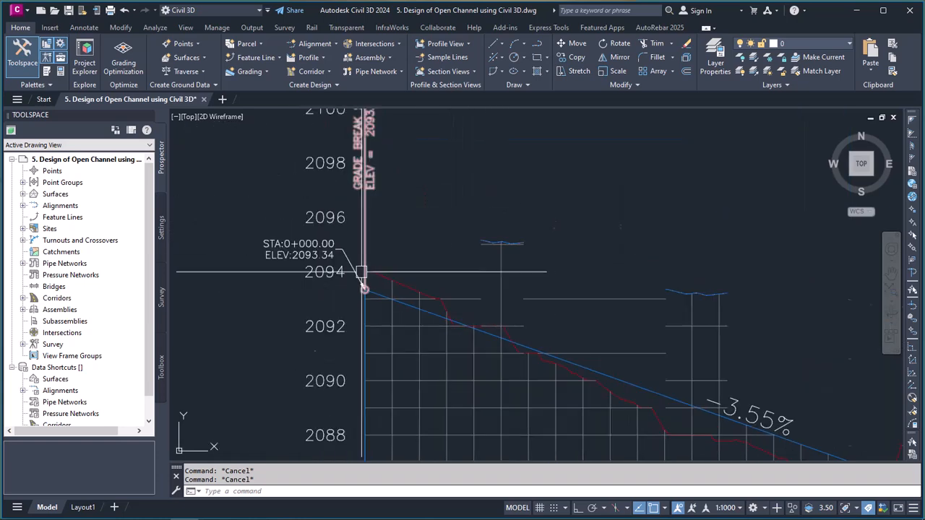
middle_drag(403, 181, 402, 238)
scroll(393, 155, up, 3)
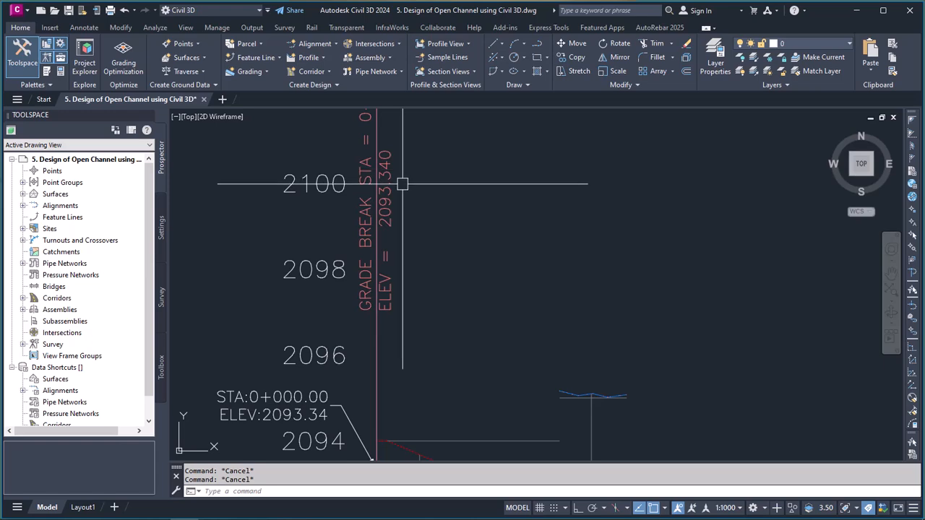
scroll(403, 184, down, 5)
scroll(397, 239, up, 5)
scroll(392, 244, down, 2)
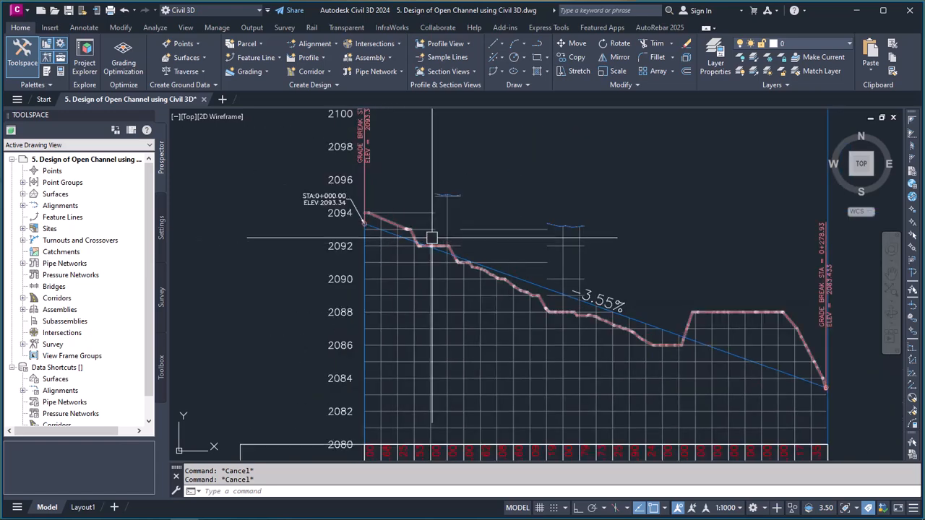
scroll(433, 239, up, 2)
scroll(432, 238, down, 5)
scroll(424, 239, up, 5)
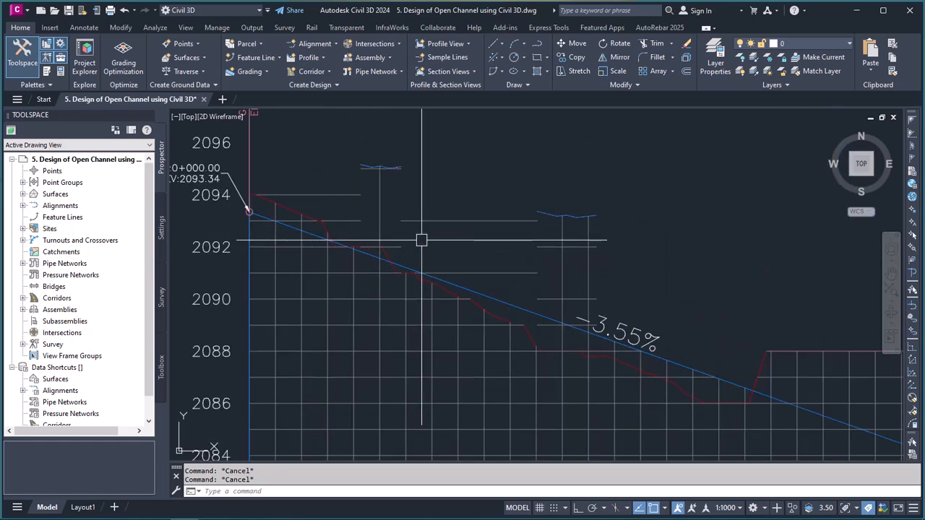
scroll(421, 240, down, 5)
scroll(479, 270, up, 5)
- Compare the selected design profile with the N.G.L., Berm Level and Invert Level bands below the profile view
click(471, 277)
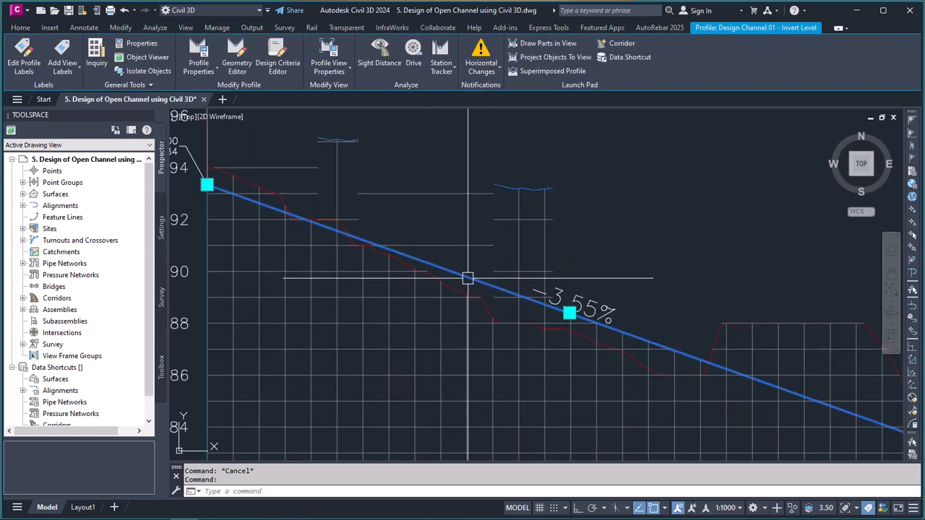
scroll(466, 255, down, 2)
scroll(466, 255, down, 4)
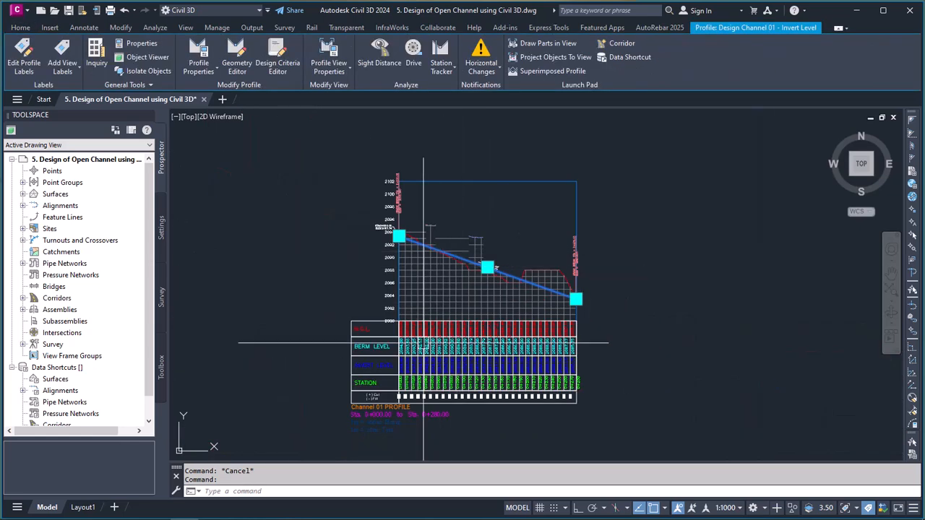
scroll(405, 369, up, 4)
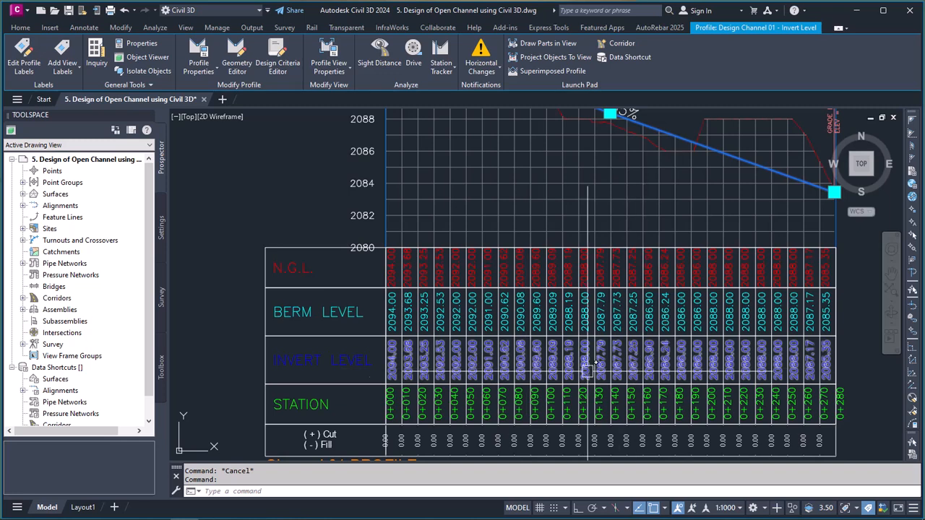
scroll(579, 339, down, 3)
scroll(538, 259, up, 6)
key(Escape)
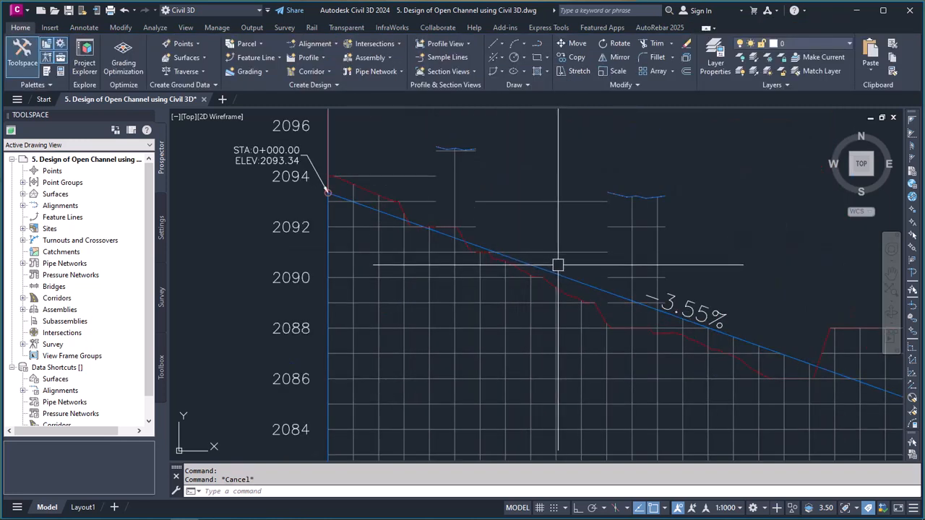
scroll(499, 253, down, 3)
scroll(522, 265, up, 5)
click(522, 265)
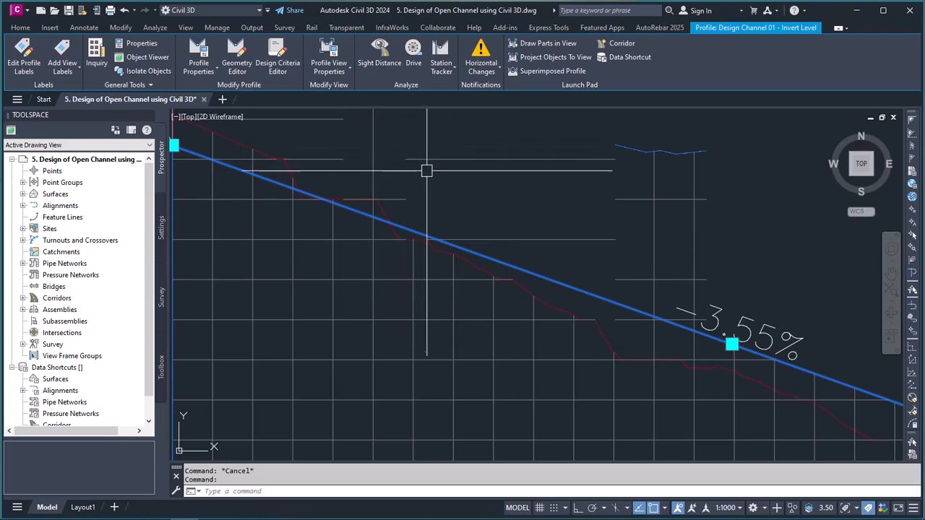
scroll(506, 221, down, 2)
key(Escape)
scroll(498, 238, down, 3)
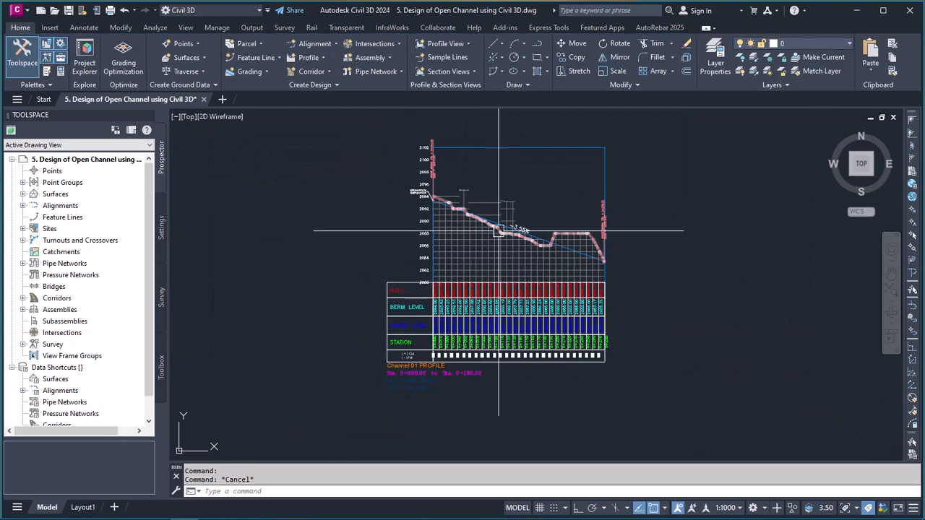
scroll(498, 238, up, 3)
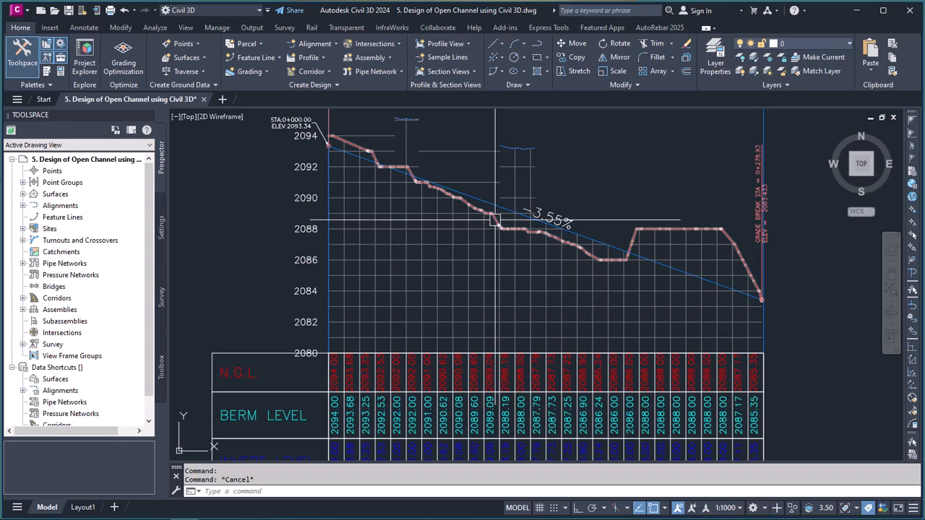
scroll(493, 218, down, 2)
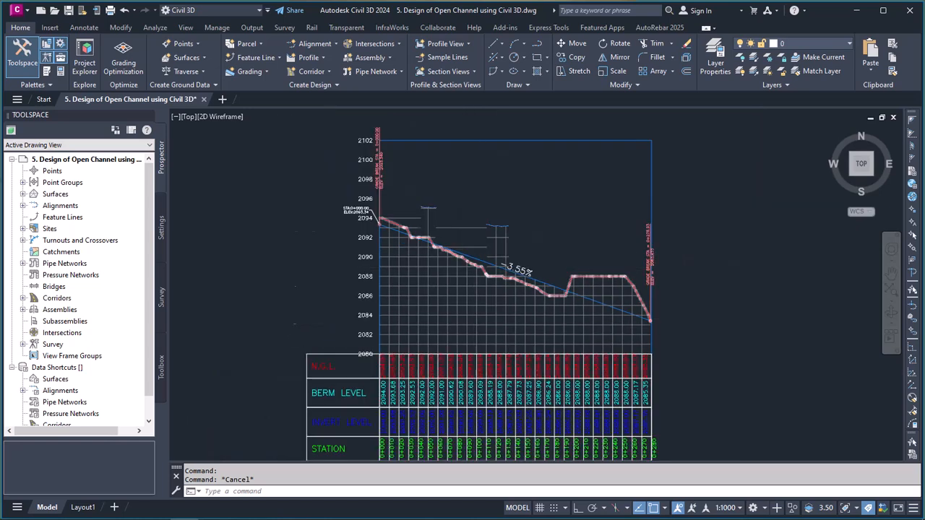
scroll(465, 253, up, 4)
scroll(465, 254, down, 3)
scroll(463, 253, up, 3)
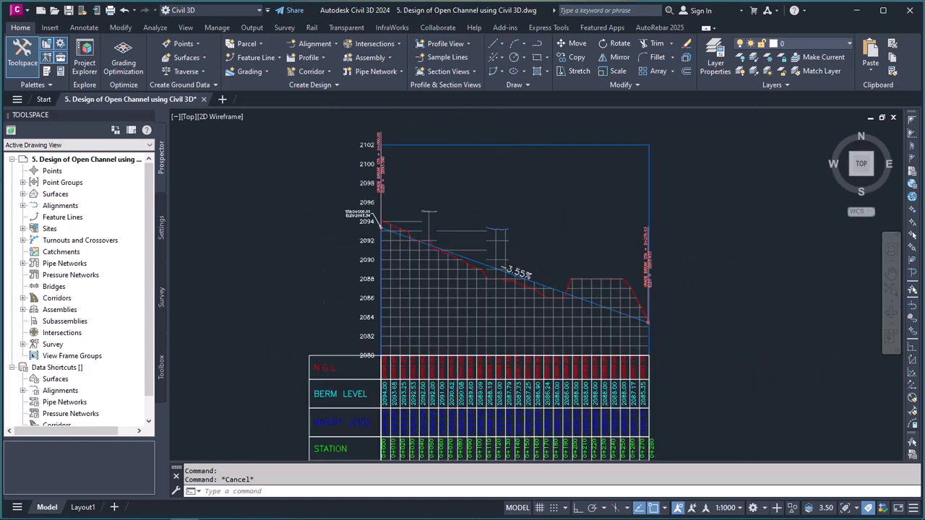
- Examine the dimensioned typical cross-section of the open channel beside the site plan
scroll(456, 240, down, 6)
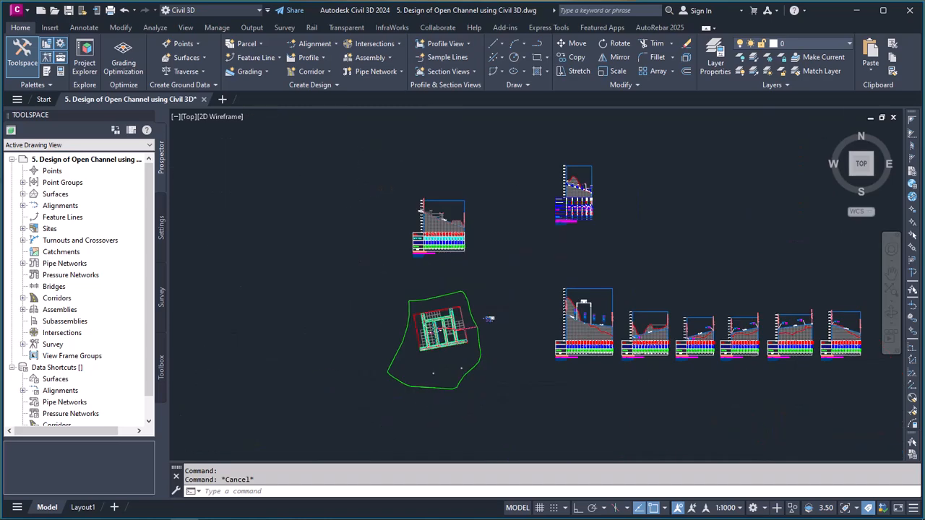
scroll(436, 277, up, 8)
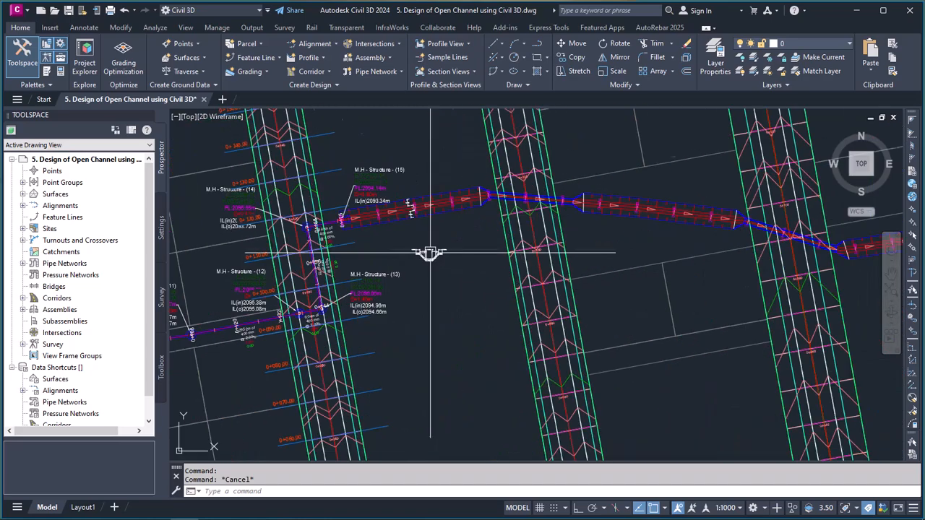
scroll(424, 244, up, 5)
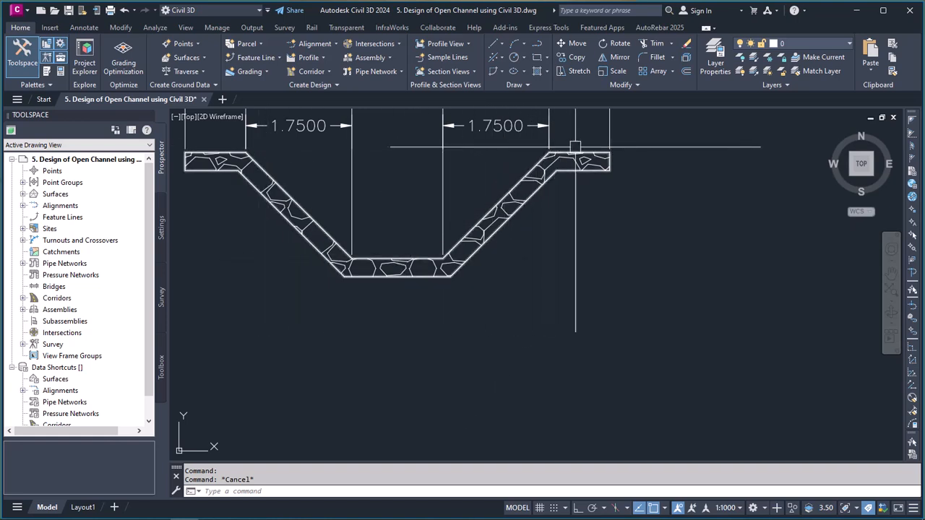
scroll(479, 296, down, 4)
scroll(466, 276, up, 3)
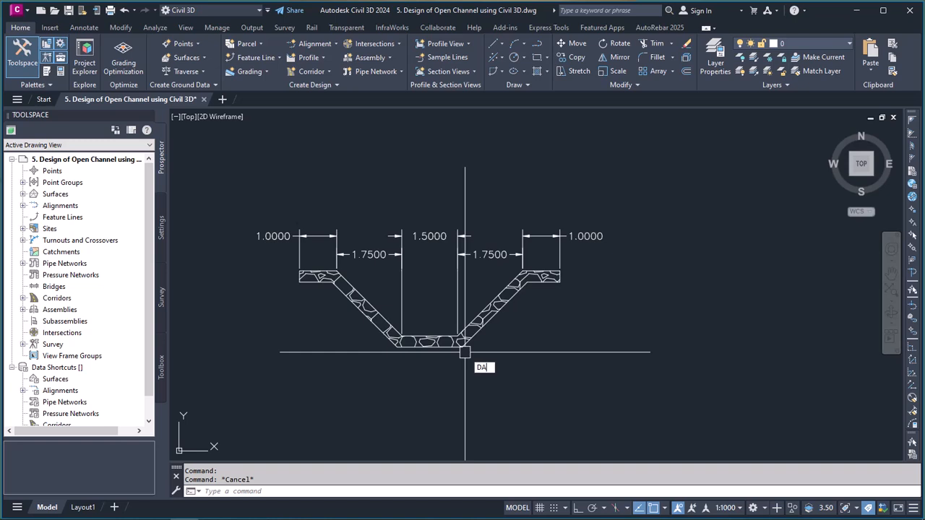
text(L)
key(Return)
scroll(506, 322, up, 4)
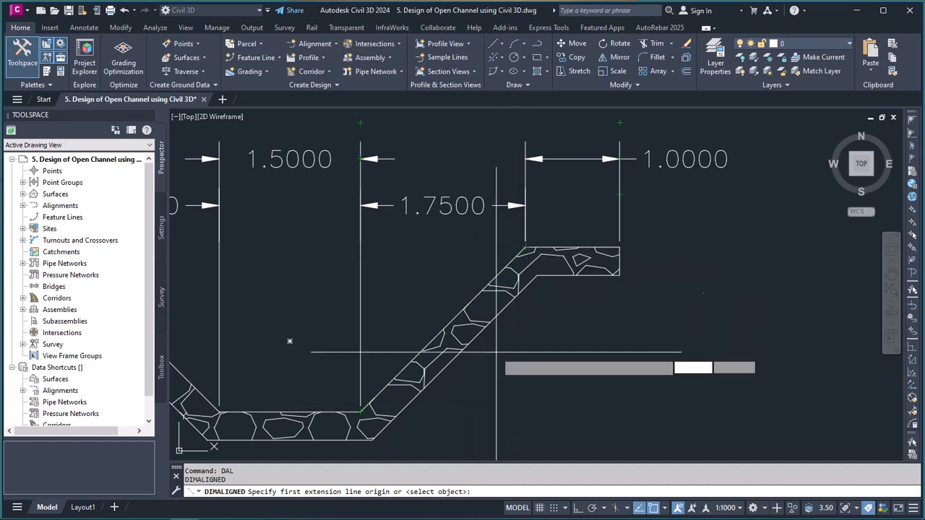
key(Escape)
- Draw a horizontal helper polyline with Ortho on, running outward from the right-hand corner of the channel's invert
text(PL)
key(Return)
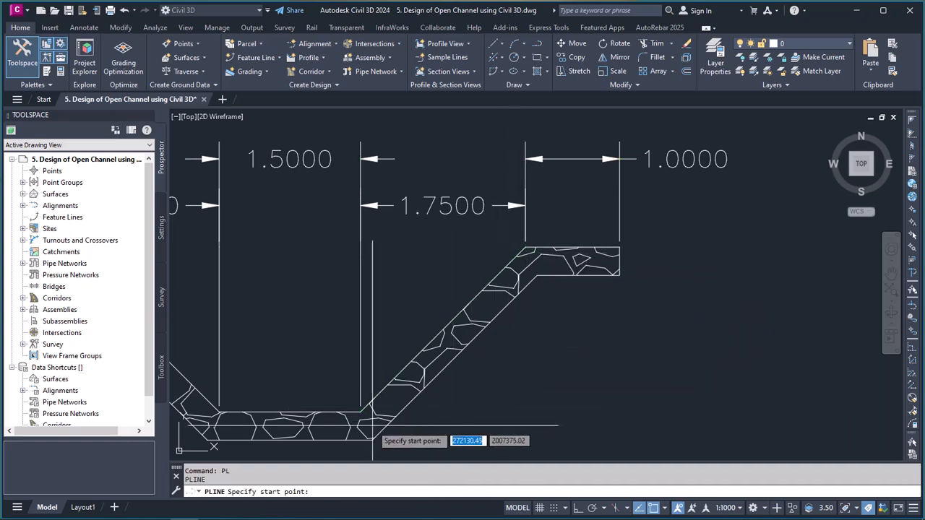
click(362, 414)
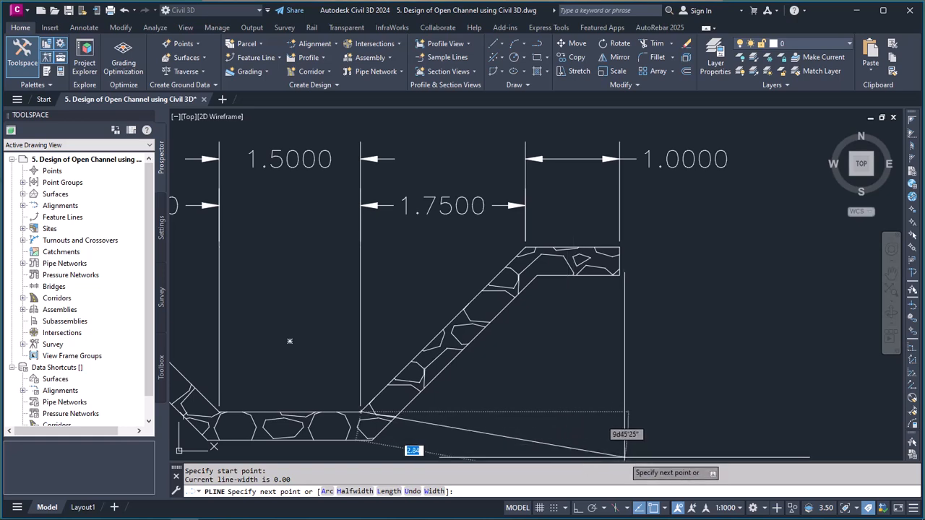
key(F8)
click(567, 417)
key(Escape)
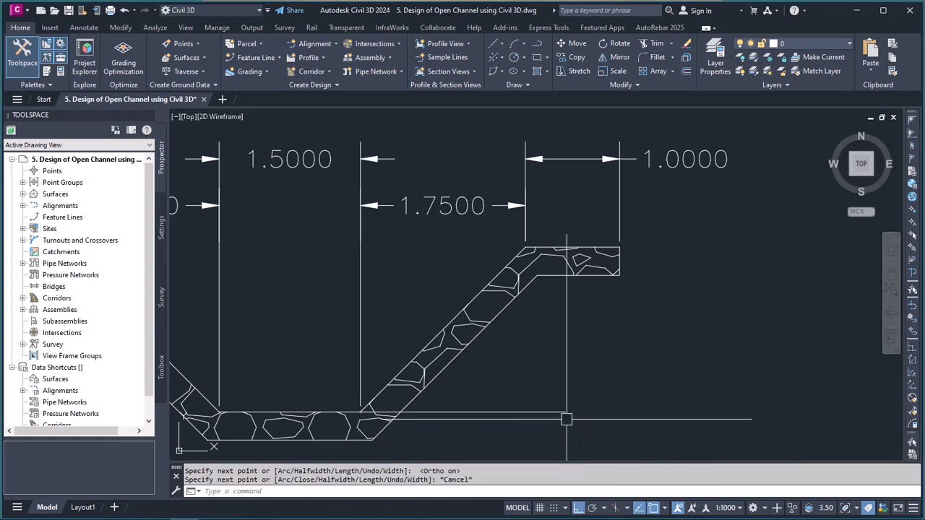
- Add an aligned dimension for the channel's depth from the right berm's inner corner to the helper line, and delete that line
text(DAL)
key(Return)
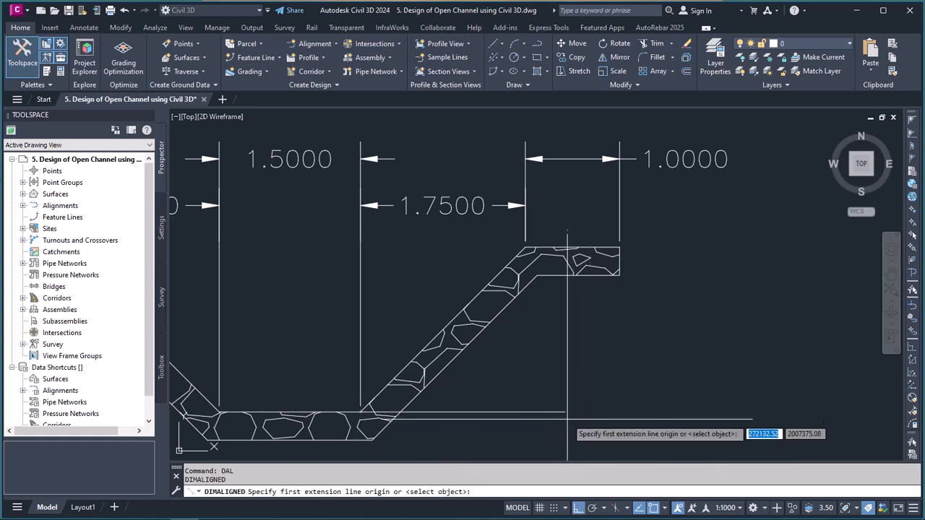
click(525, 248)
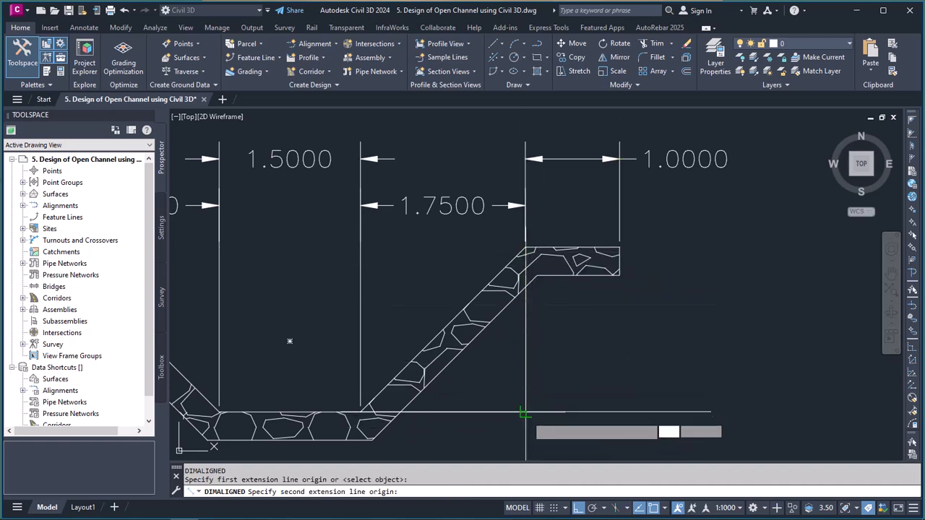
click(531, 413)
click(660, 394)
key(Escape)
key(Delete)
scroll(522, 377, down, 2)
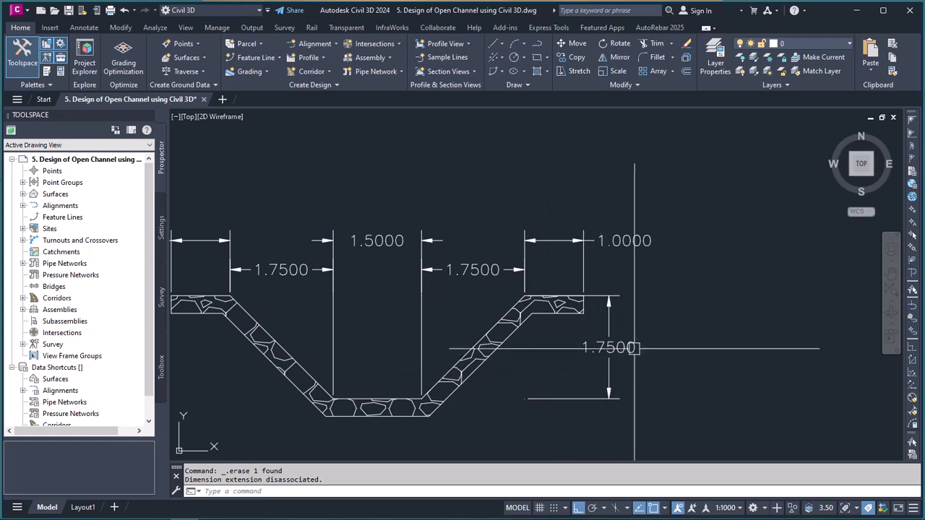
- Move the depth dimension from the right berm's inner corner to its outer corner
scroll(611, 312, up, 2)
click(614, 320)
click(479, 302)
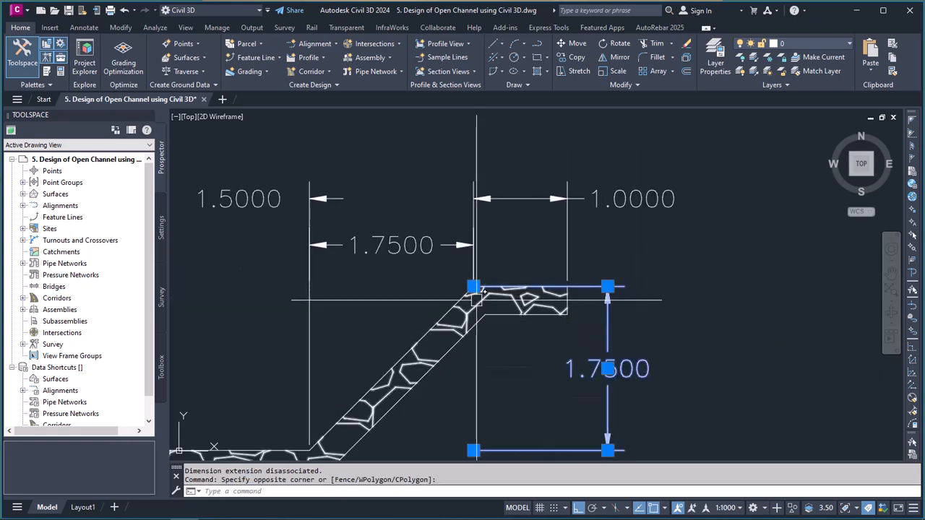
text(m)
key(Return)
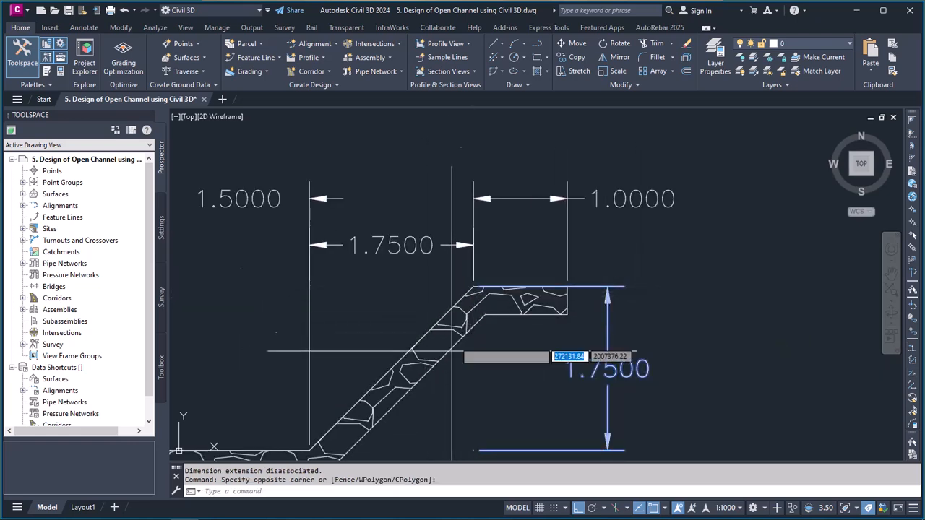
click(473, 288)
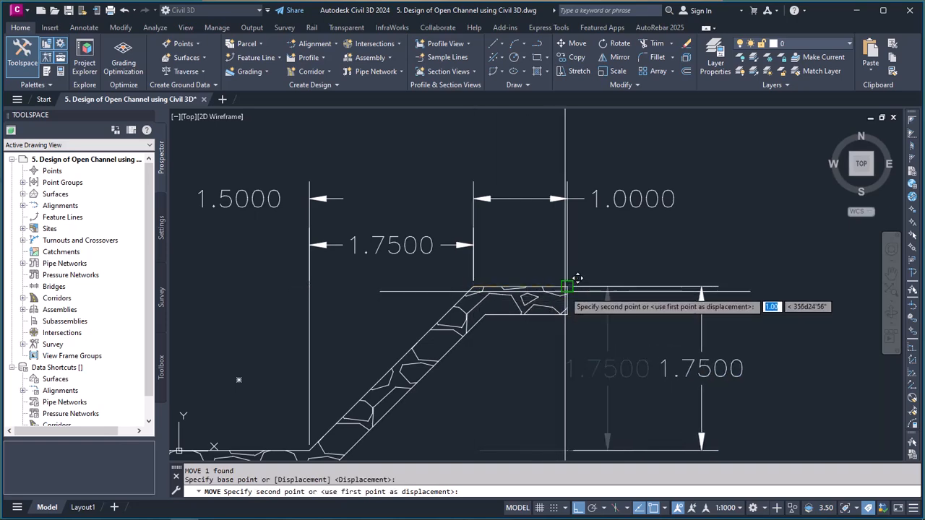
click(567, 287)
scroll(593, 294, down, 3)
key(Escape)
click(683, 341)
click(630, 324)
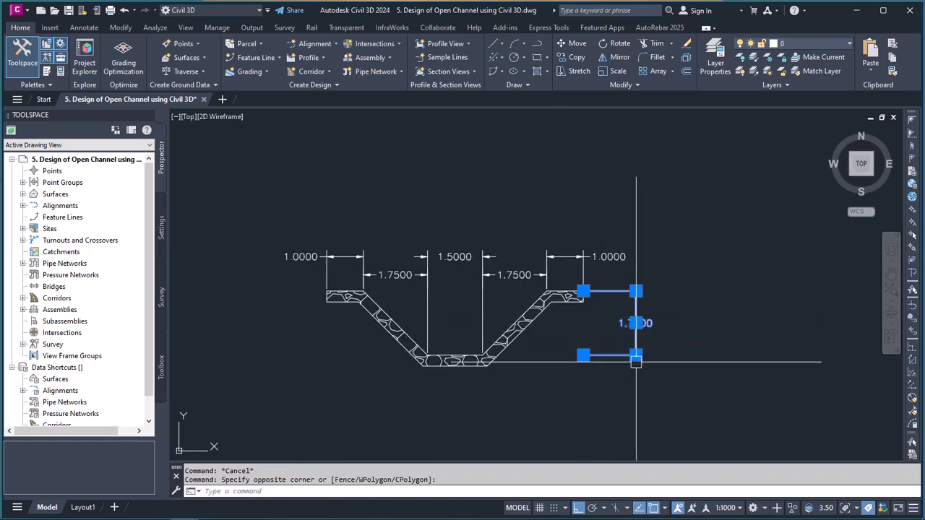
scroll(636, 363, up, 2)
click(597, 353)
key(Escape)
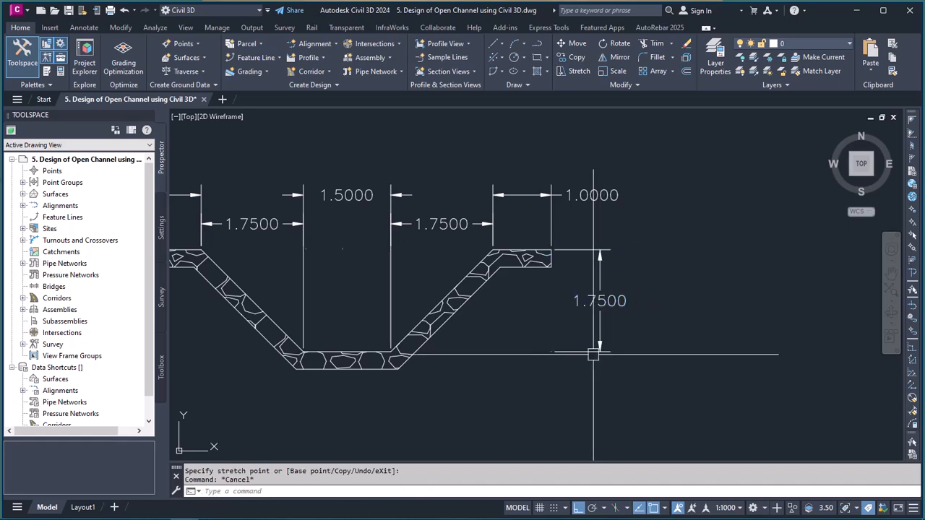
- Copy the Channel 01 invert-level design profile vertically upward by 17.5 units in its profile view
scroll(593, 354, down, 2)
scroll(604, 360, up, 2)
scroll(471, 365, down, 8)
scroll(471, 361, down, 8)
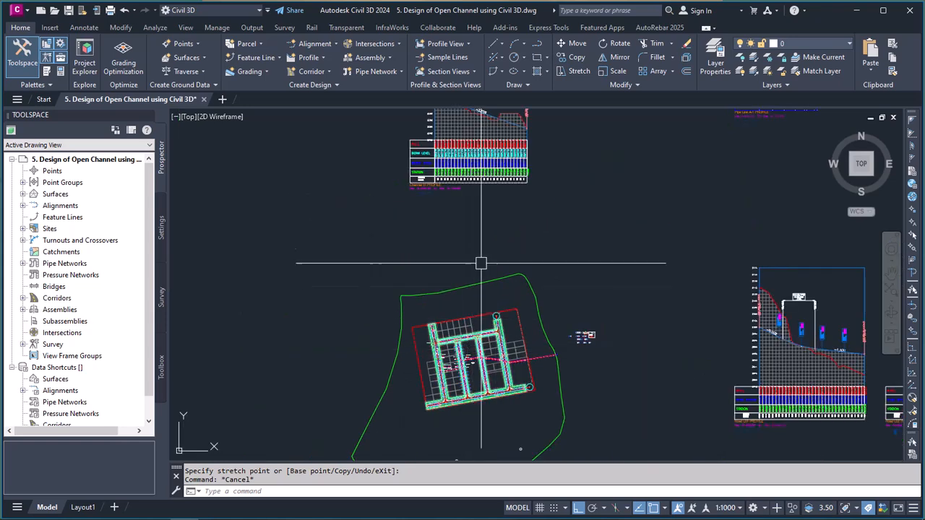
scroll(467, 253, down, 3)
scroll(475, 156, up, 6)
scroll(413, 186, up, 4)
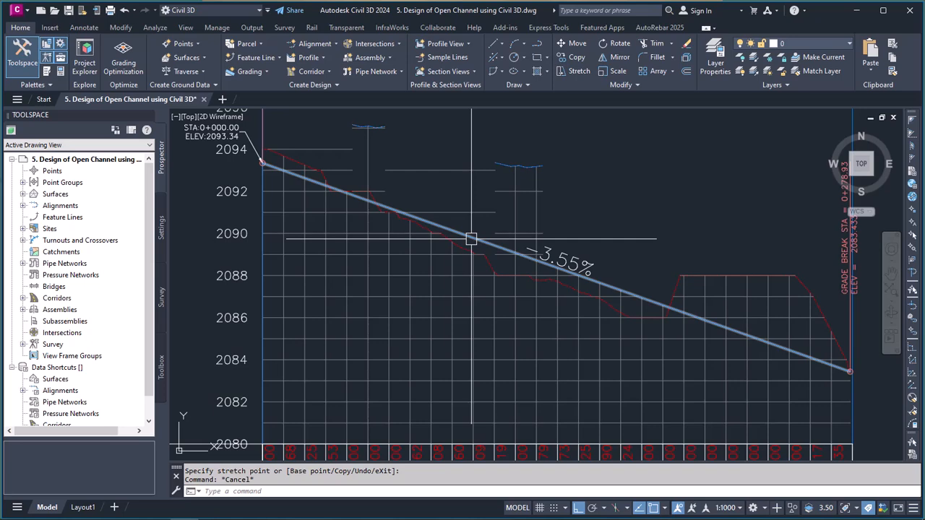
scroll(476, 227, down, 3)
scroll(477, 214, up, 3)
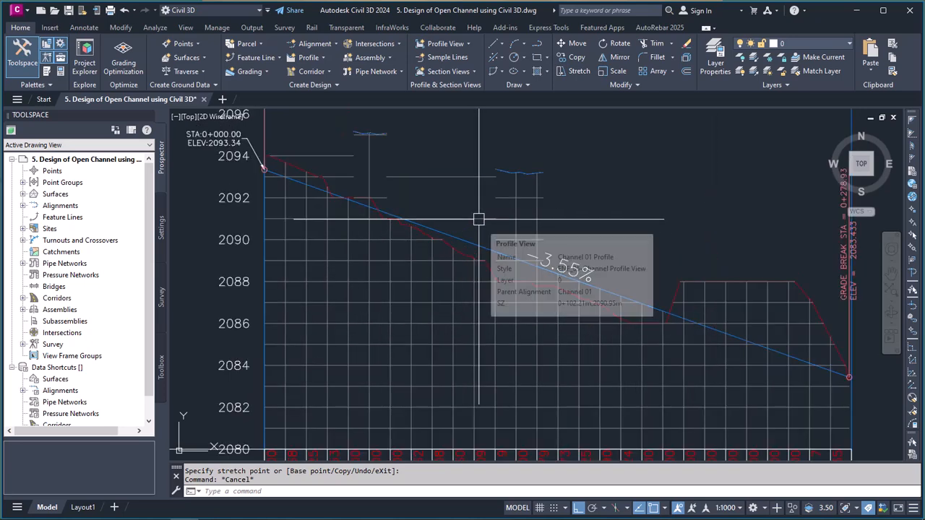
scroll(479, 224, up, 2)
scroll(479, 235, down, 2)
scroll(475, 240, up, 2)
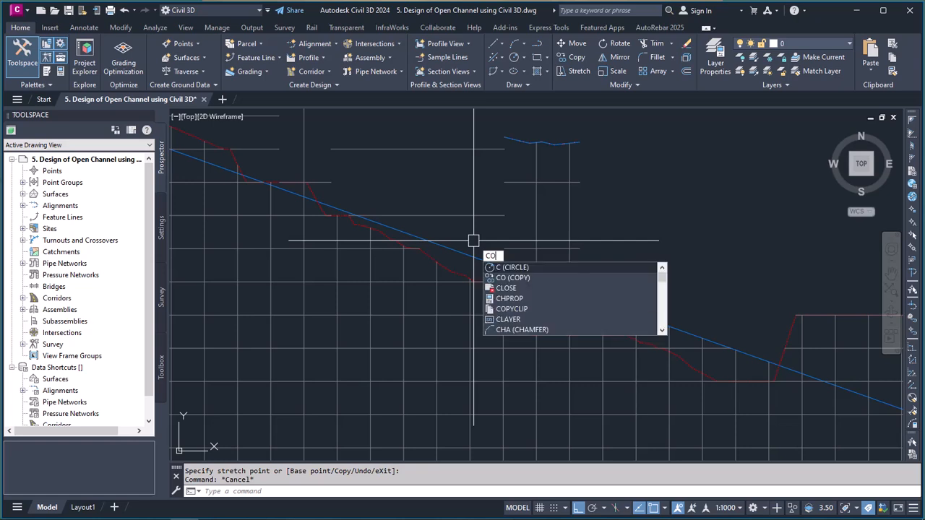
key(Return)
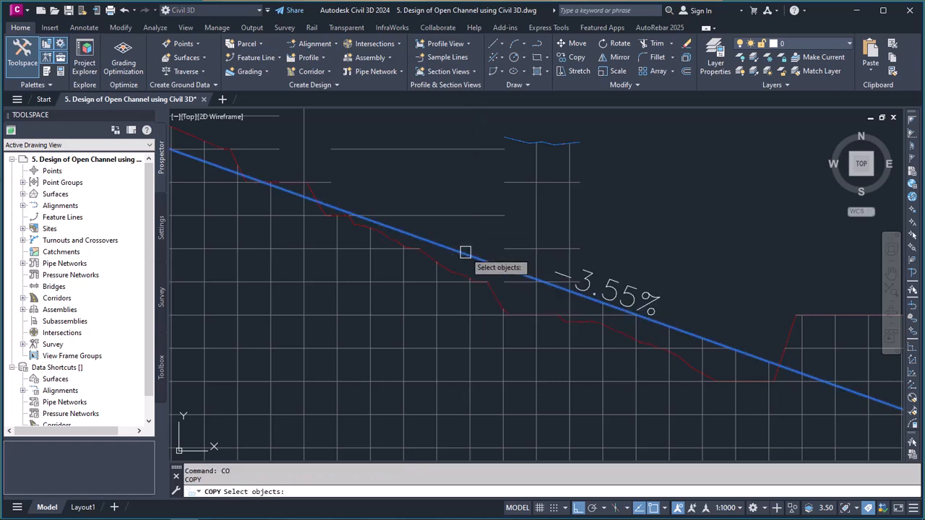
key(Return)
click(623, 249)
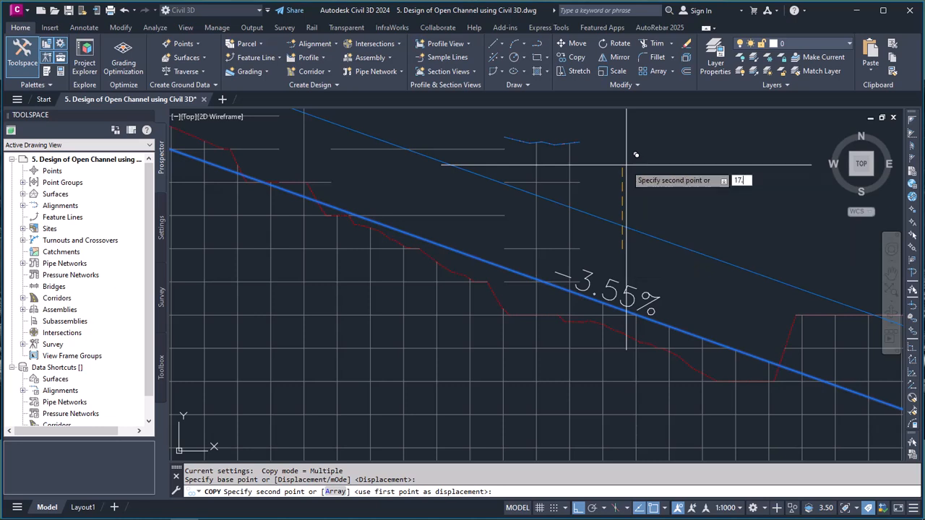
key(Return)
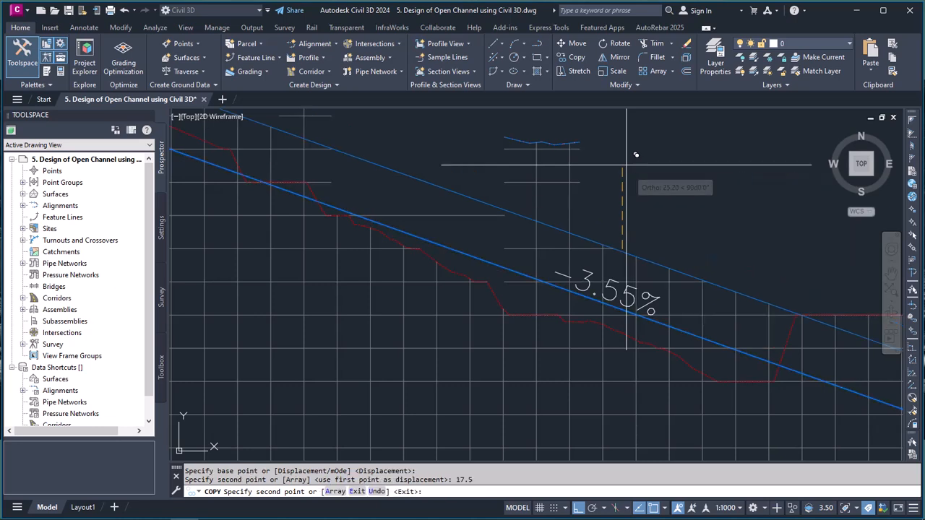
scroll(636, 155, down, 4)
scroll(640, 258, up, 3)
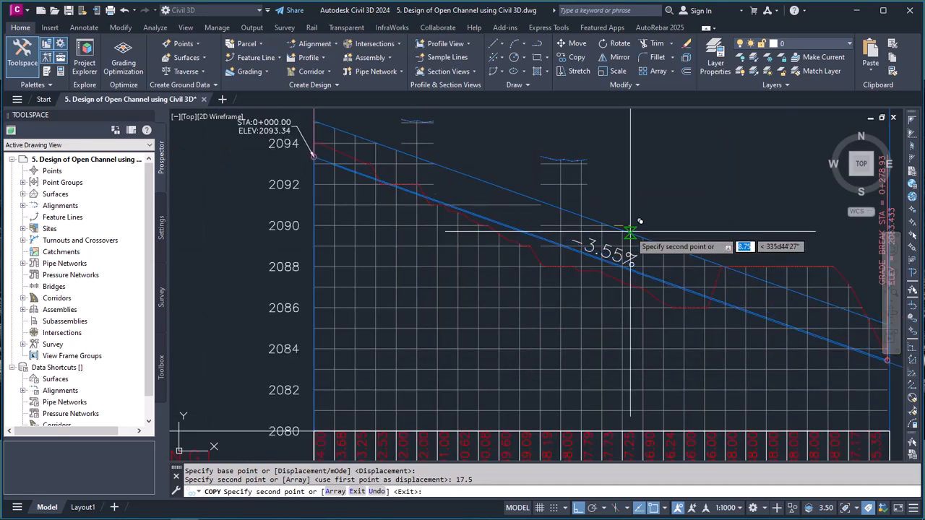
key(Escape)
- Examine the copied profile line against the original invert line, the ground line and the data bands in the Channel 01 profile view
click(535, 206)
scroll(510, 231, down, 4)
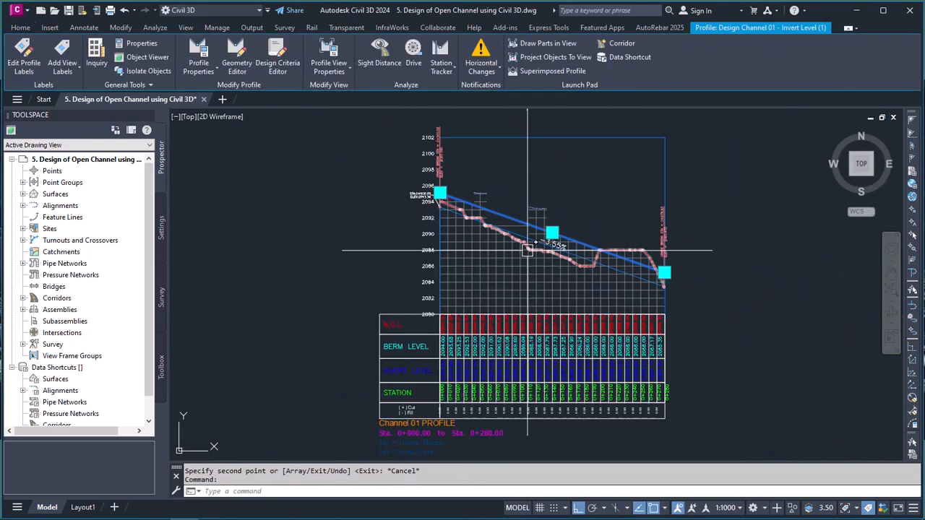
scroll(508, 233, up, 8)
scroll(502, 203, down, 4)
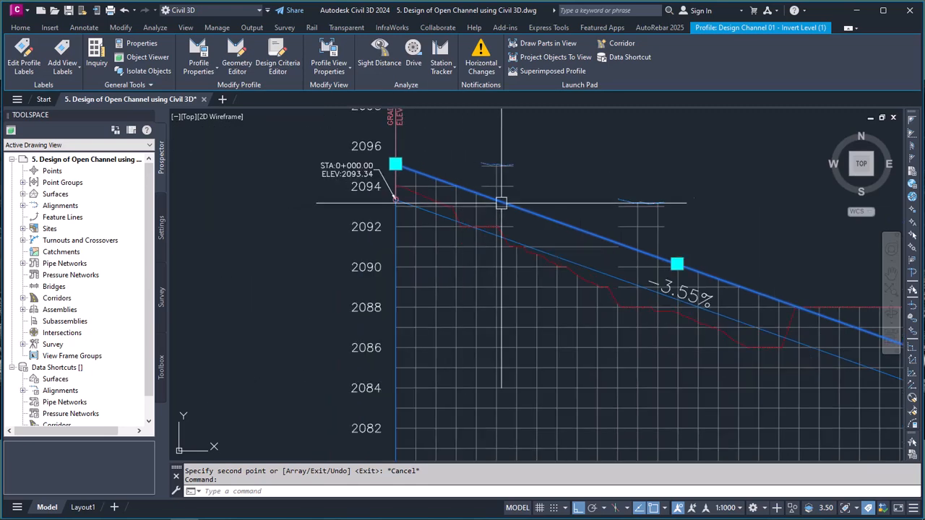
scroll(509, 193, down, 3)
scroll(518, 204, up, 5)
key(Escape)
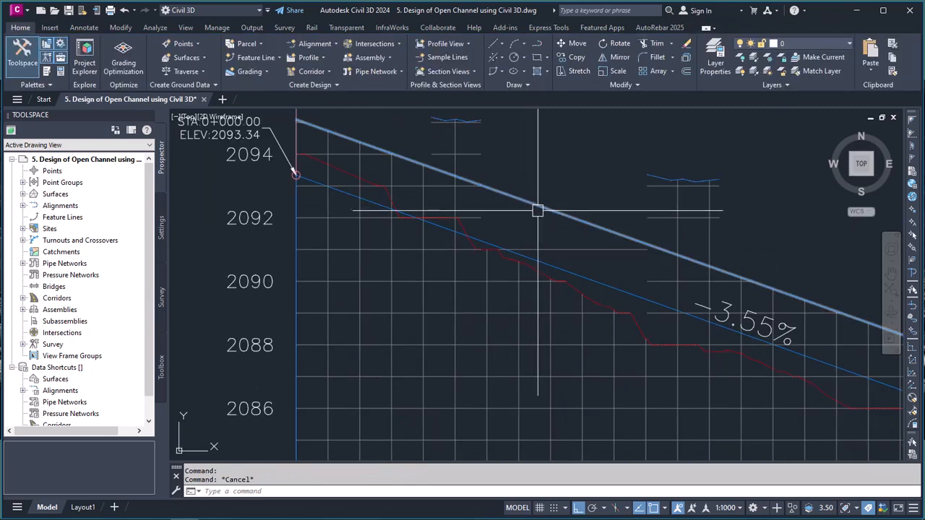
click(555, 213)
scroll(599, 248, down, 3)
scroll(506, 253, up, 5)
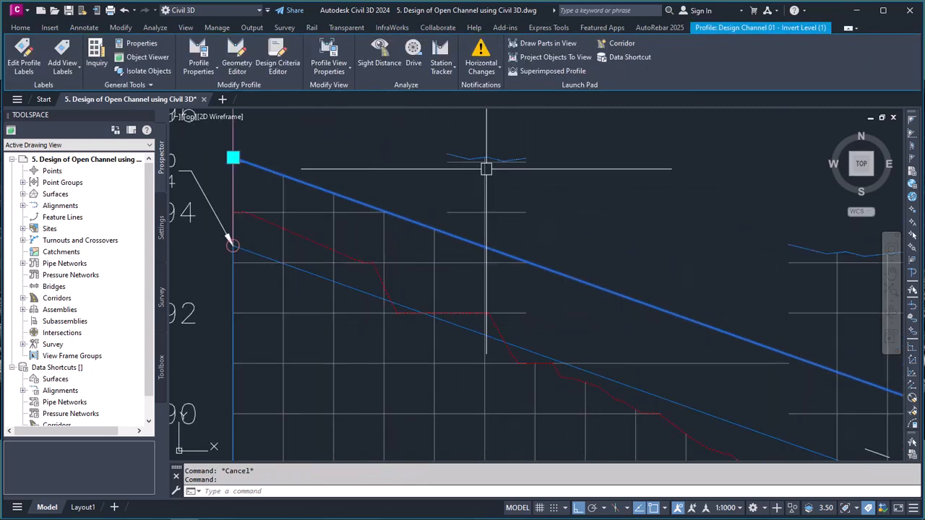
key(Escape)
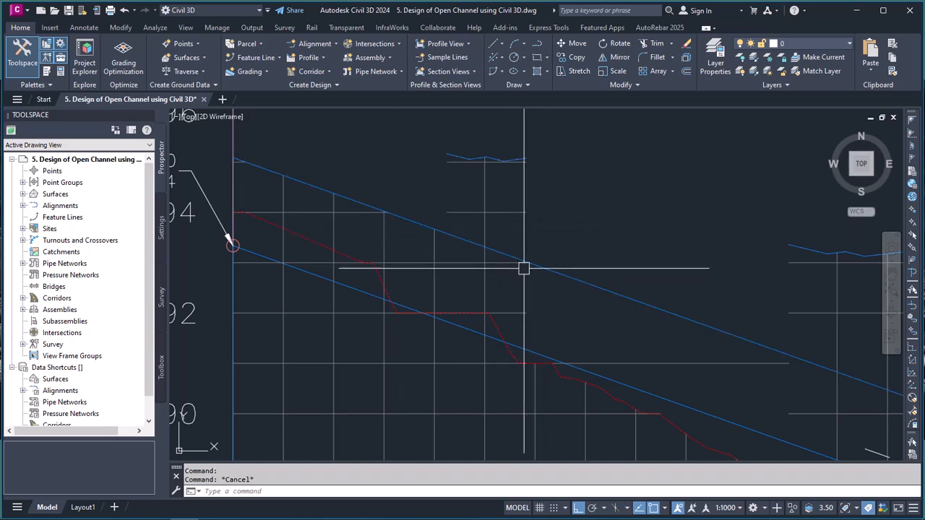
scroll(404, 219, down, 4)
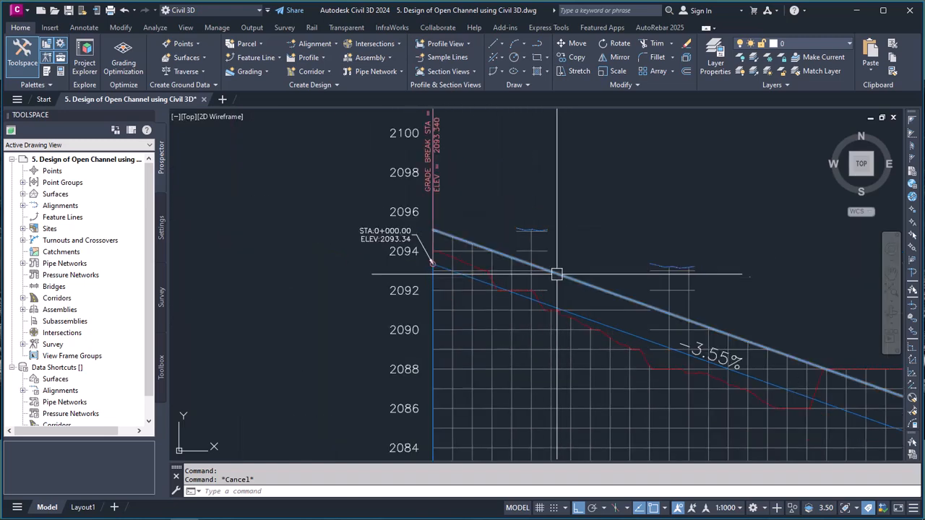
scroll(562, 274, up, 4)
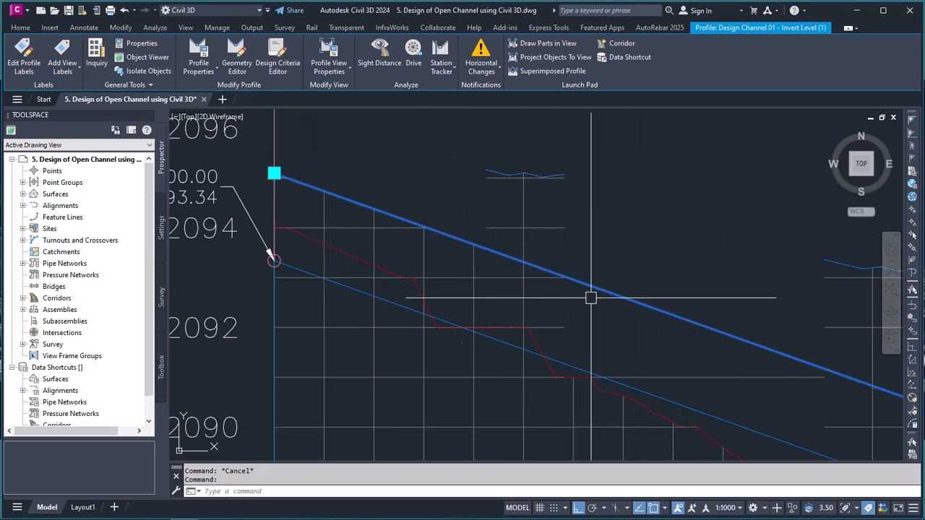
scroll(549, 268, down, 2)
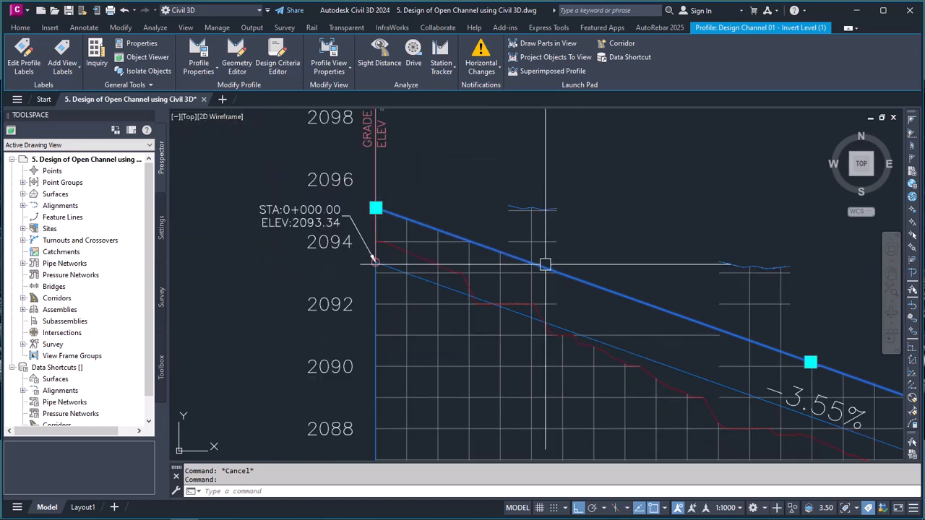
- Review the copied profile's data, design criteria and locking settings in Profile Properties, and close the dialog
click(329, 57)
key(Escape)
click(600, 286)
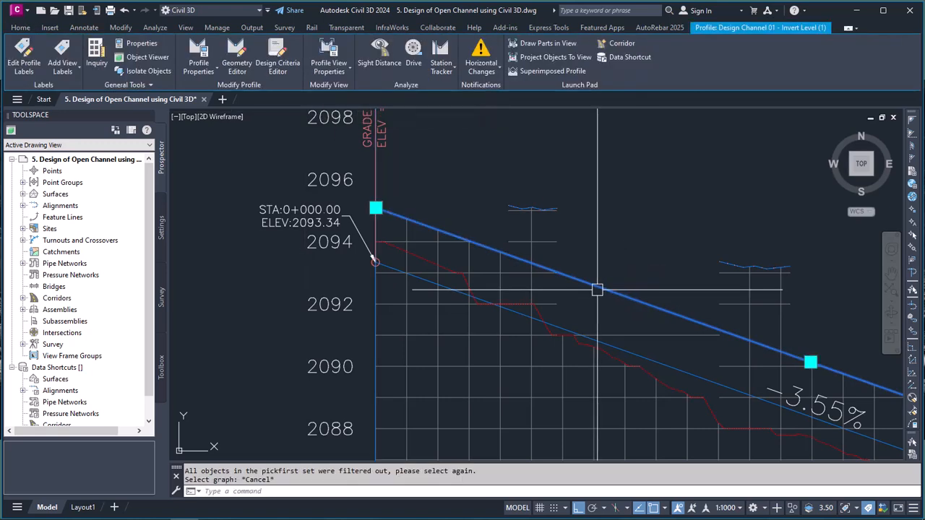
click(200, 58)
click(356, 143)
click(327, 142)
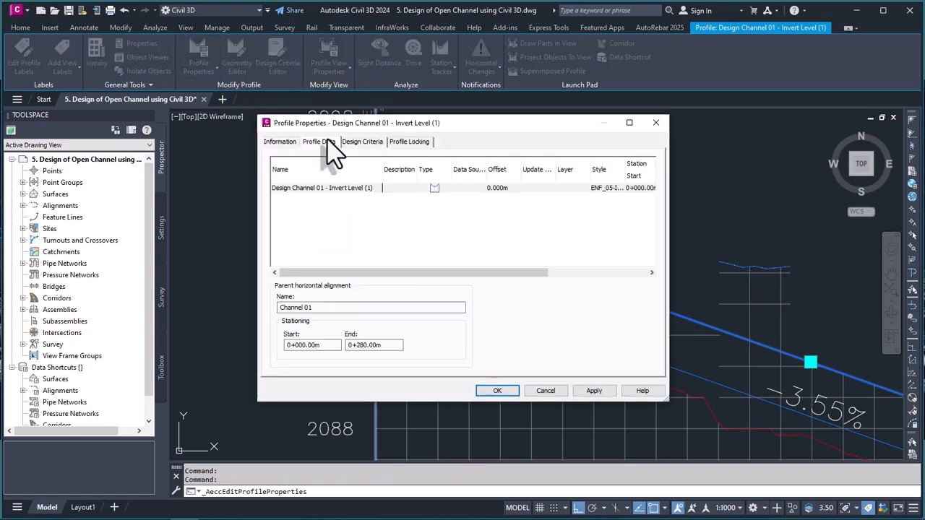
click(378, 143)
click(409, 142)
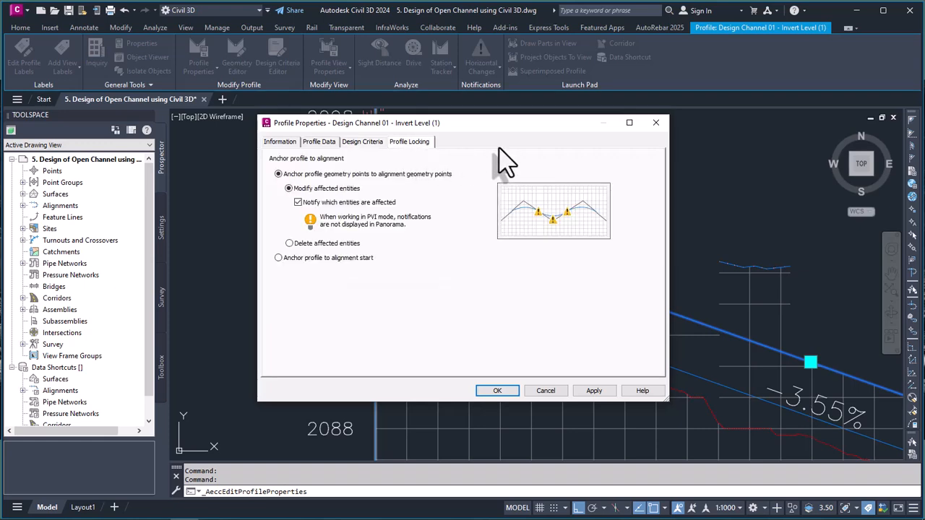
click(655, 123)
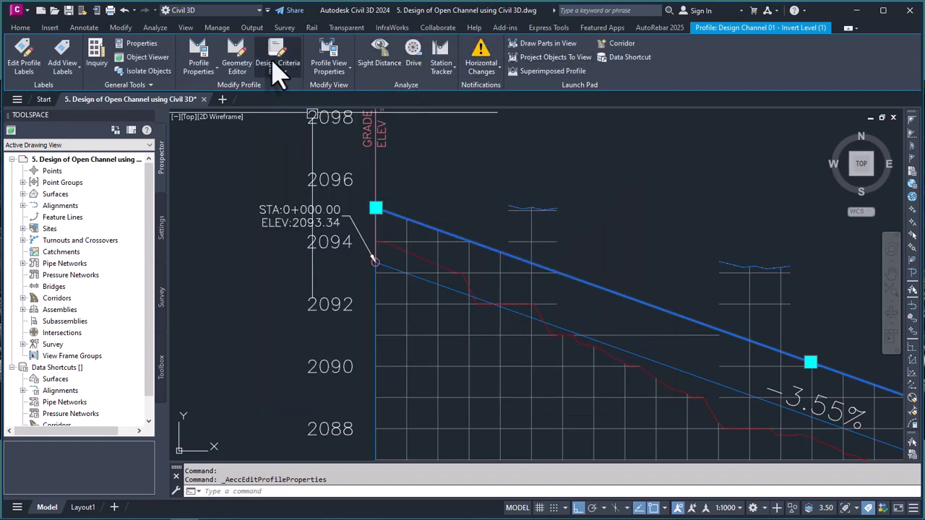
click(238, 58)
click(362, 114)
key(Escape)
key(Escape)
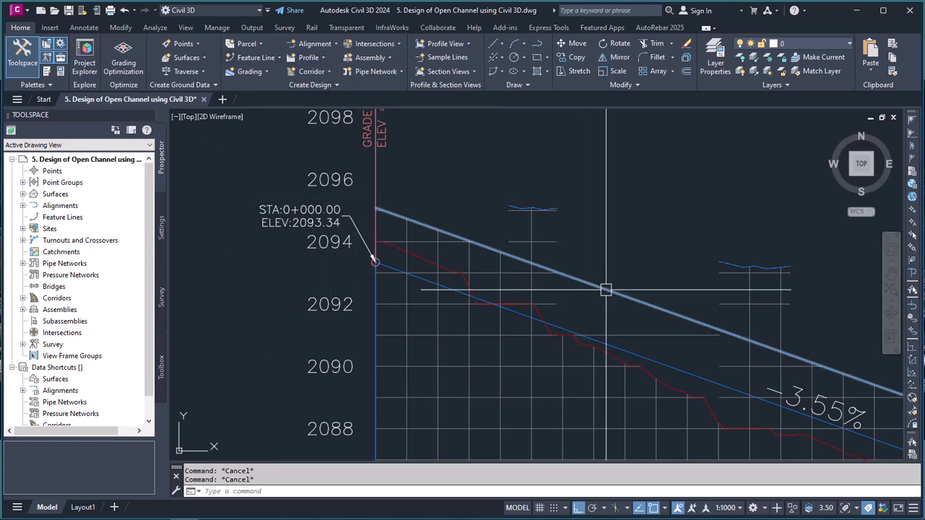
click(573, 265)
click(329, 63)
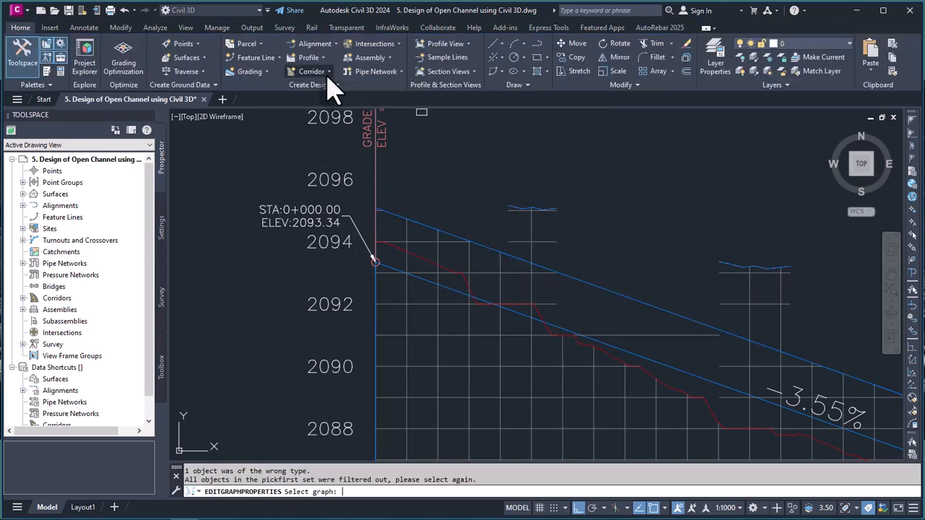
key(Escape)
click(638, 301)
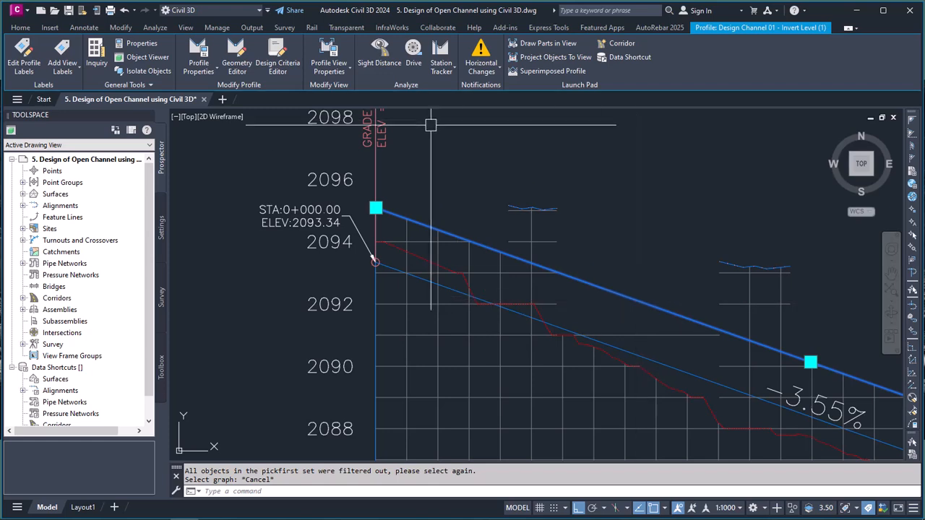
click(335, 78)
click(347, 111)
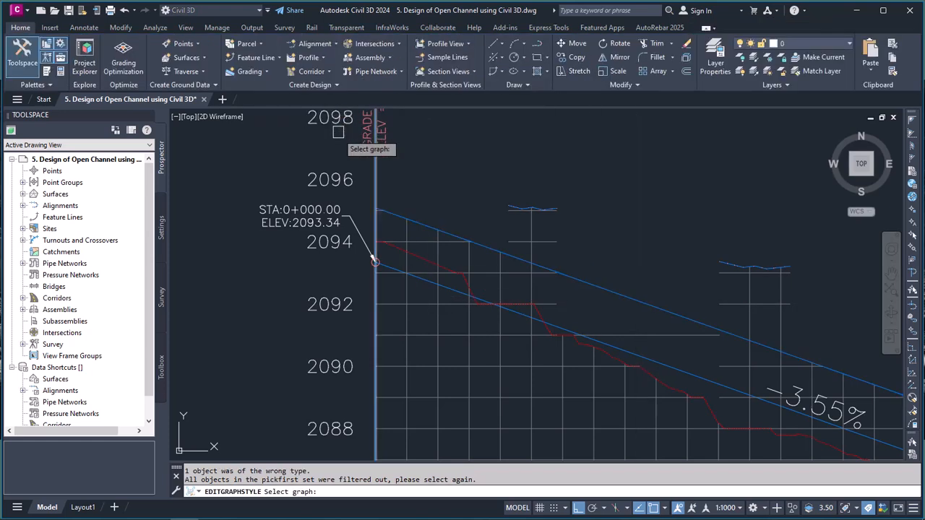
key(Escape)
click(632, 297)
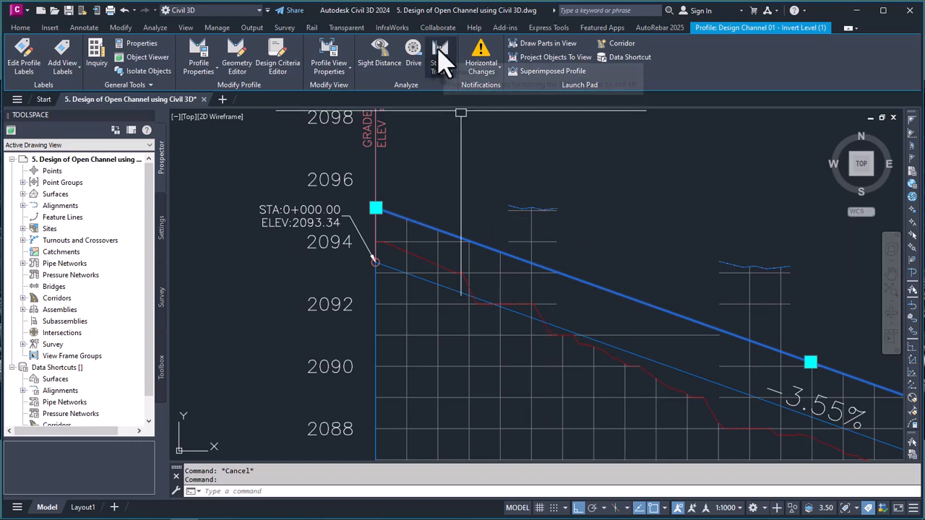
click(237, 63)
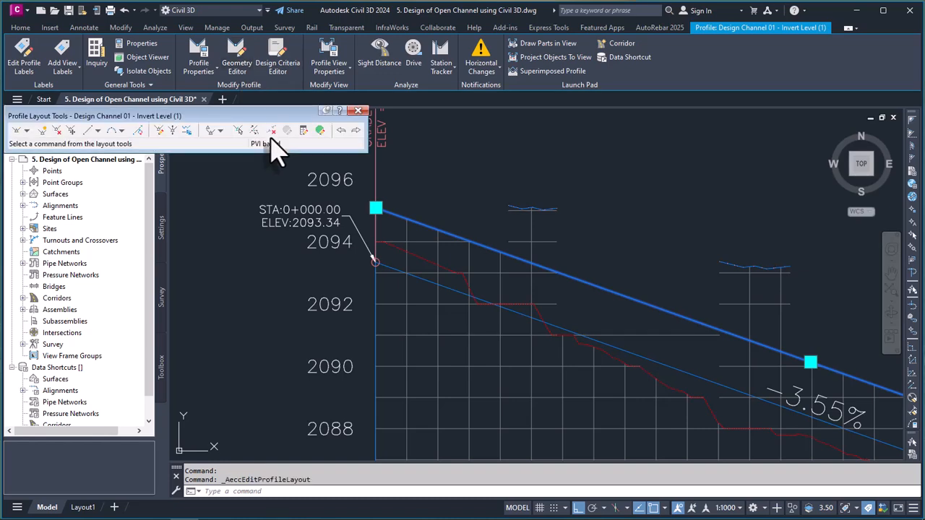
click(358, 112)
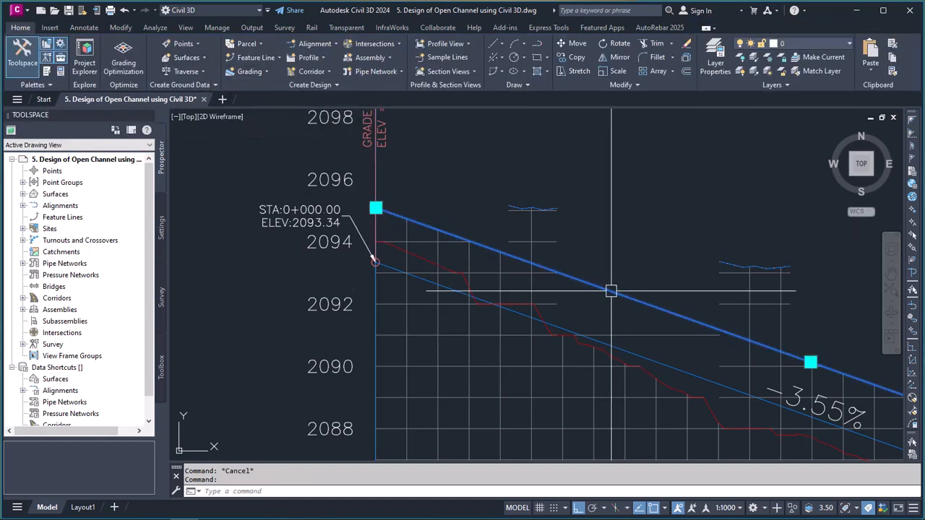
- Review the design, marker, display and summary settings of the copied profile's ENF_05-Invert Design style, and close the style dialog
click(577, 279)
click(200, 70)
click(209, 115)
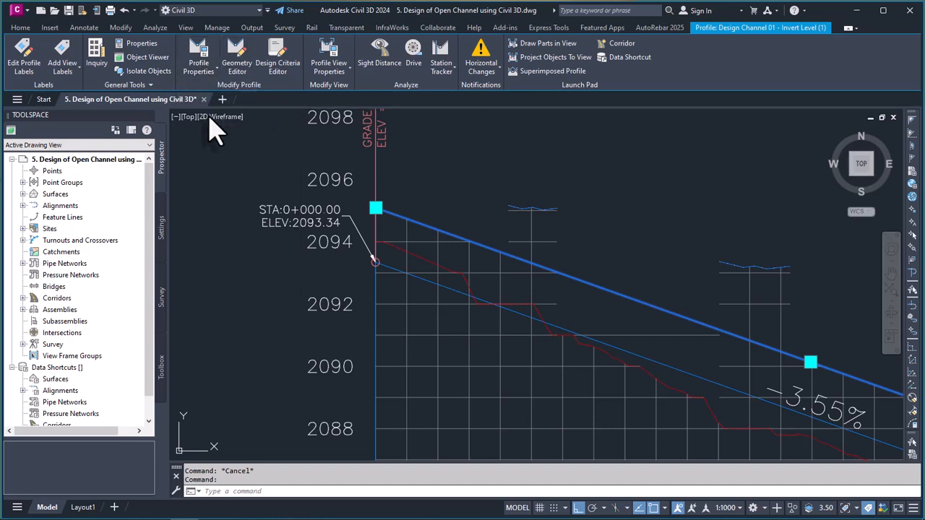
click(214, 142)
click(187, 143)
click(226, 142)
click(279, 143)
click(214, 143)
click(155, 143)
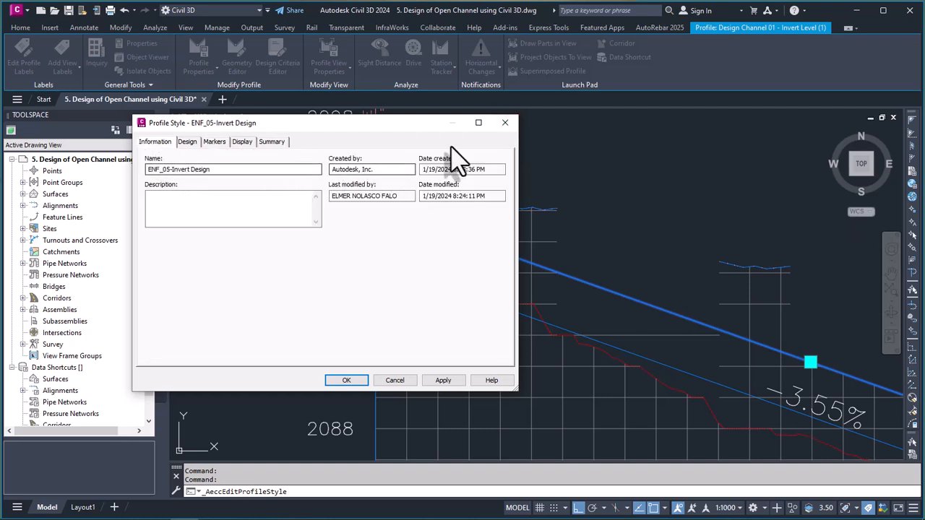
click(506, 123)
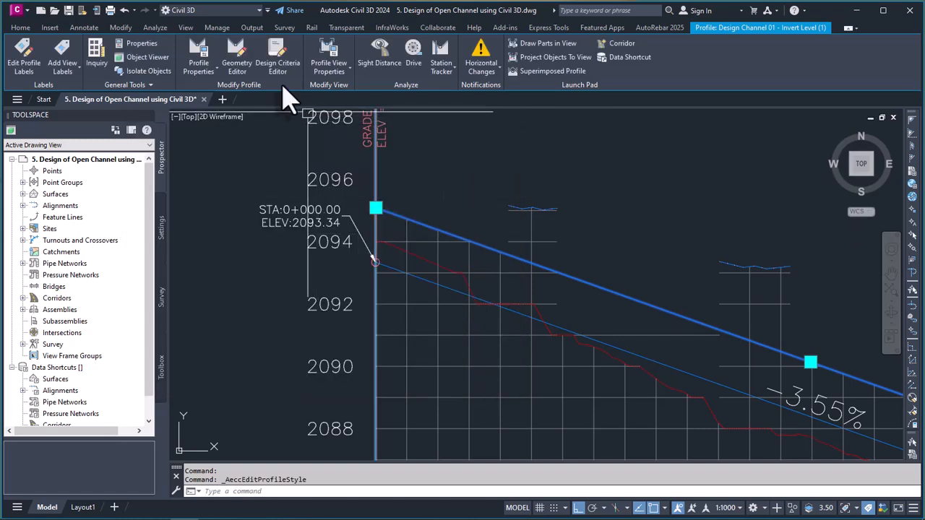
- Assign the ENF_05-Berm Design object style to the copied Channel 01 profile in its profile properties
click(202, 58)
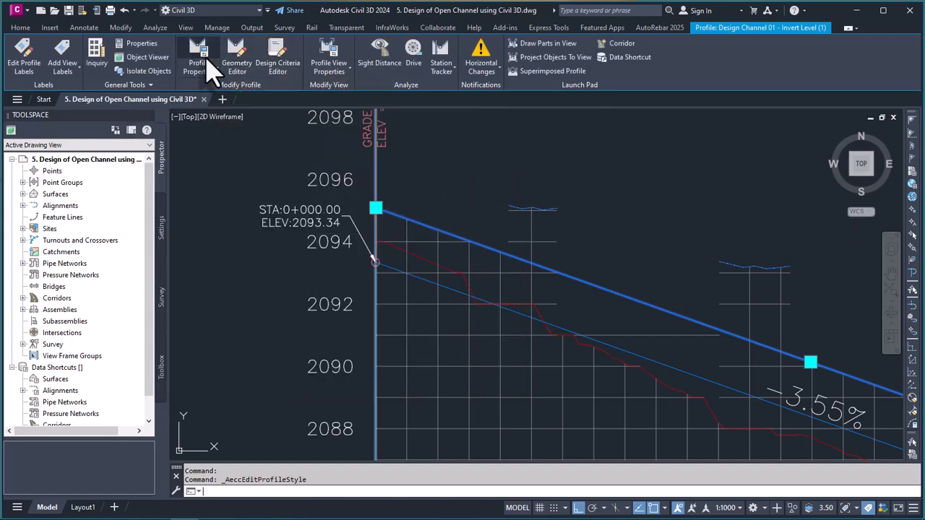
click(320, 142)
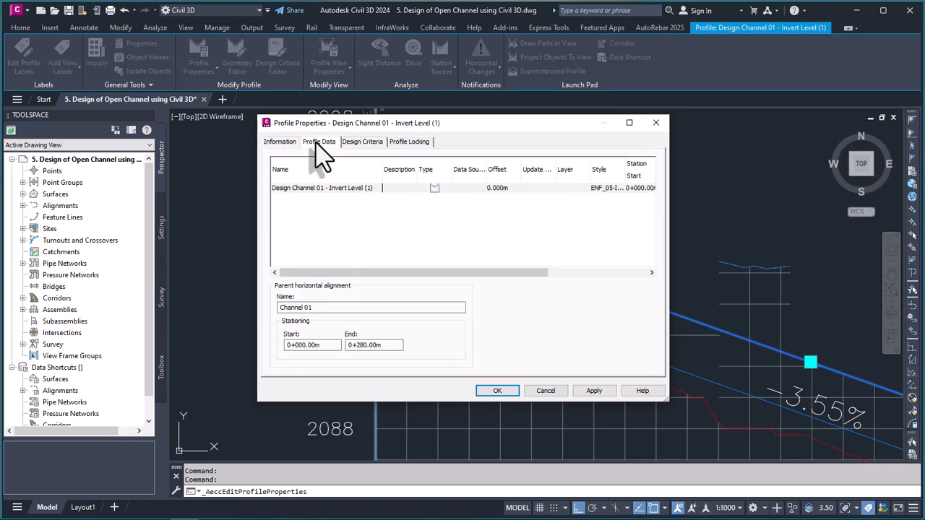
click(365, 143)
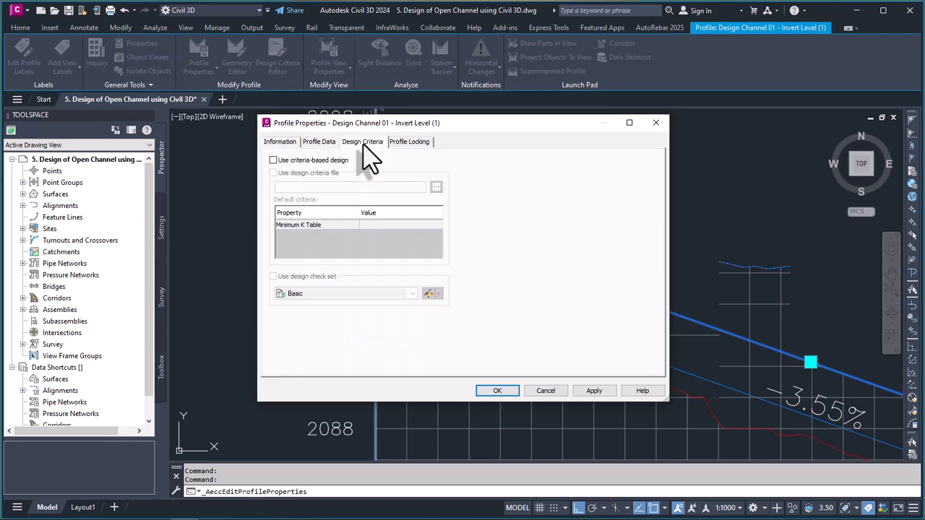
click(412, 143)
click(295, 143)
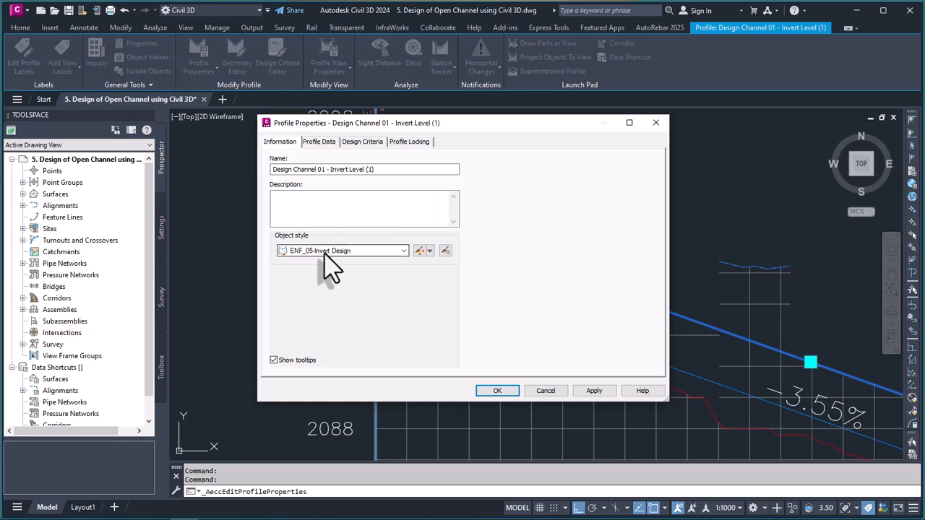
click(404, 251)
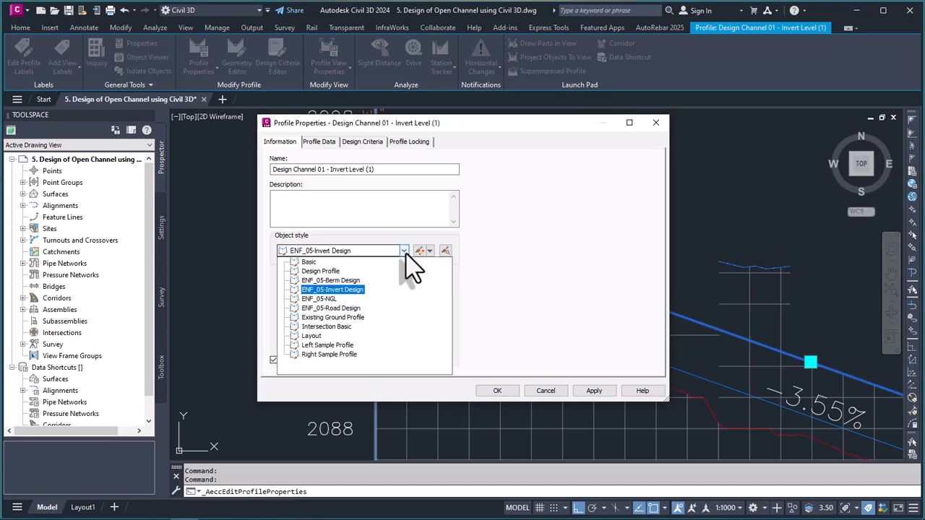
click(350, 280)
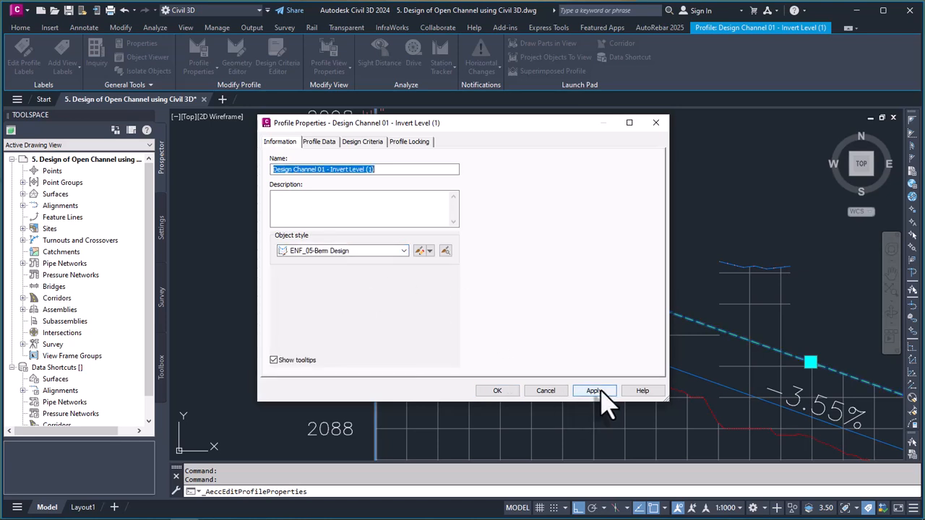
click(498, 391)
- Examine the restyled berm profile against the invert line, the ground line and the data bands in the Channel 01 profile view
scroll(496, 378, down, 3)
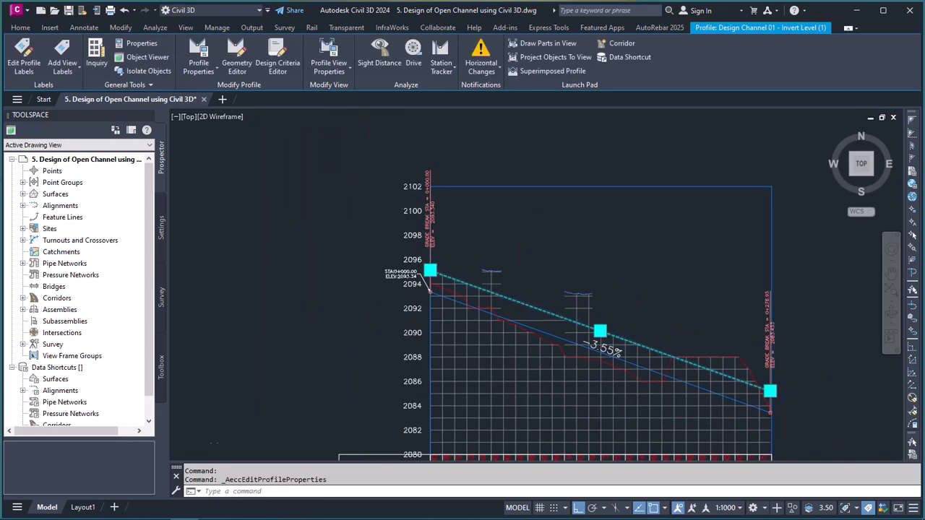
scroll(547, 326, up, 4)
key(Escape)
scroll(578, 326, down, 3)
scroll(498, 258, up, 3)
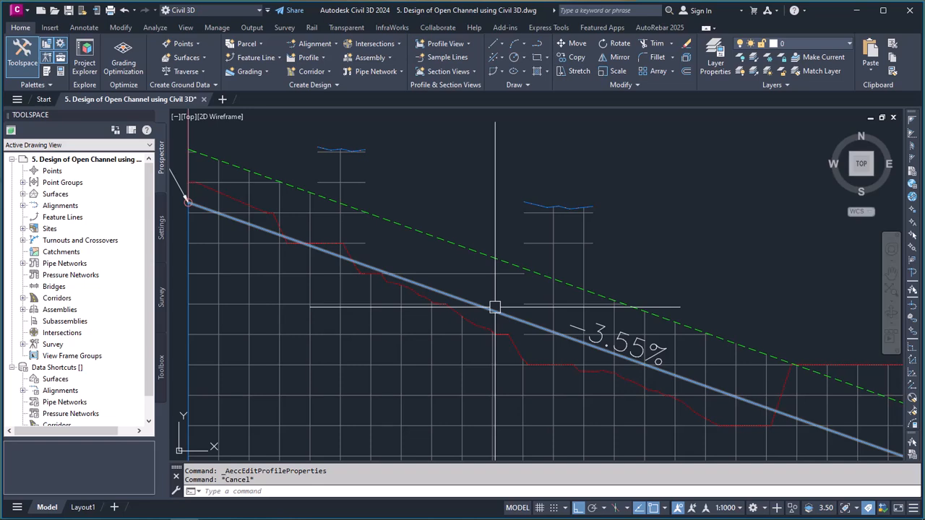
scroll(495, 308, down, 2)
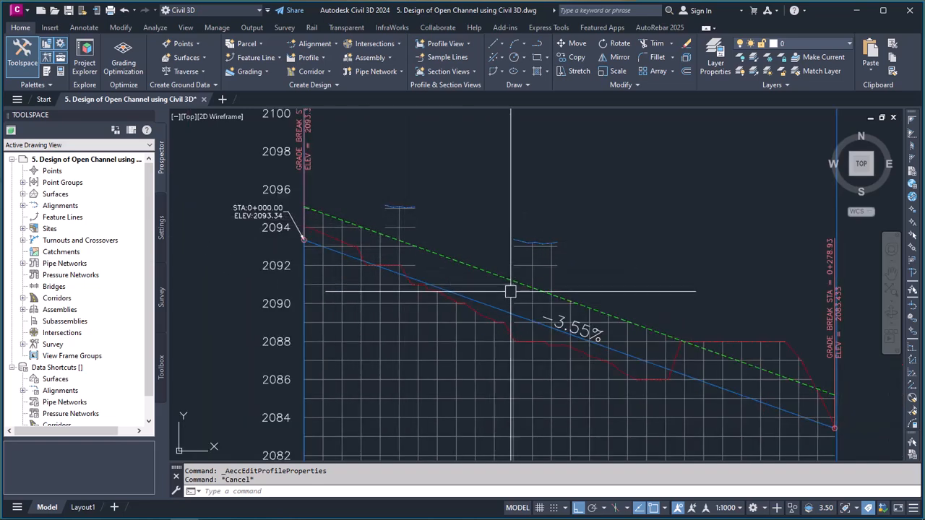
scroll(511, 292, down, 2)
scroll(463, 275, up, 4)
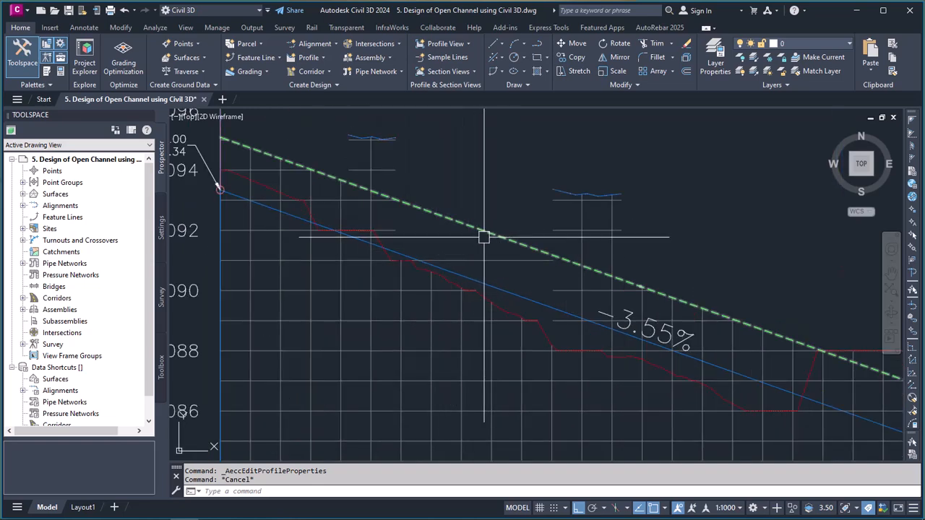
scroll(479, 224, down, 3)
scroll(475, 224, down, 2)
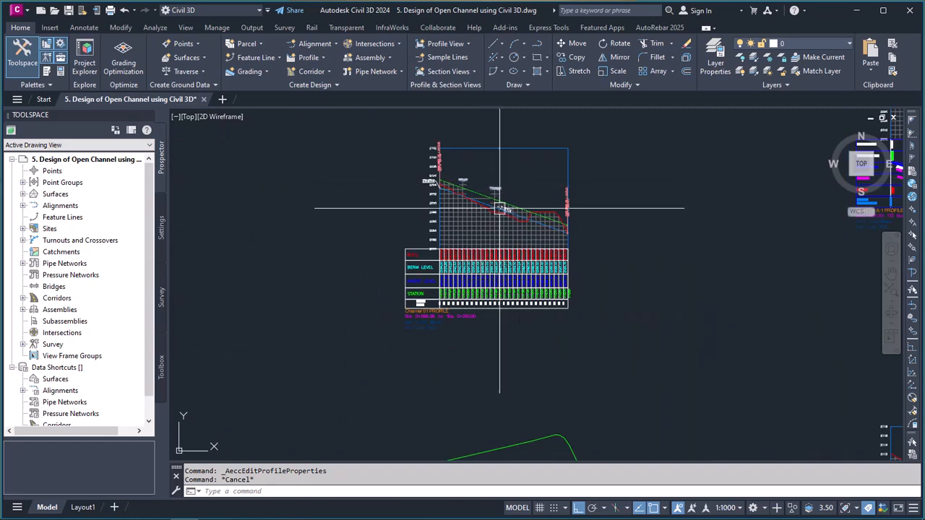
scroll(492, 197, up, 5)
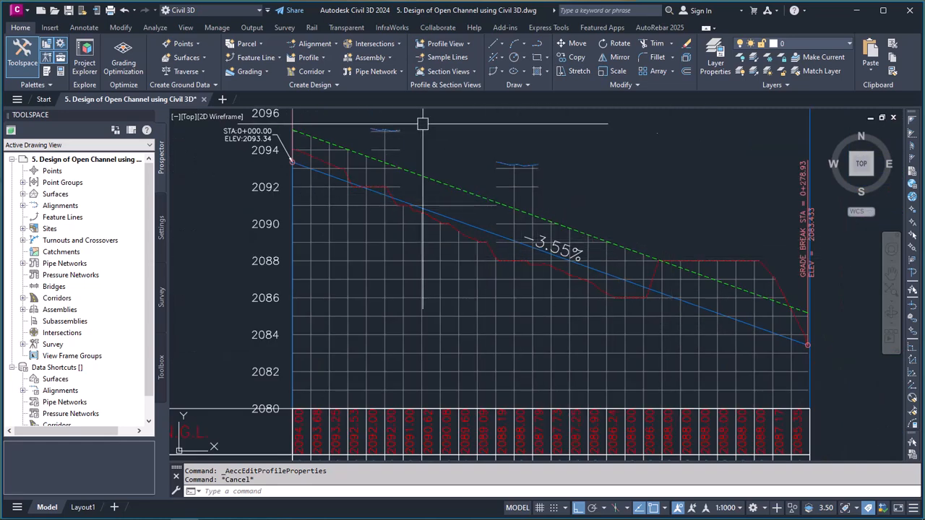
scroll(427, 217, down, 3)
- Measure the vertical gap between the dashed berm profile and the short surface line above it with an aligned dimension, without placing it
scroll(404, 192, up, 6)
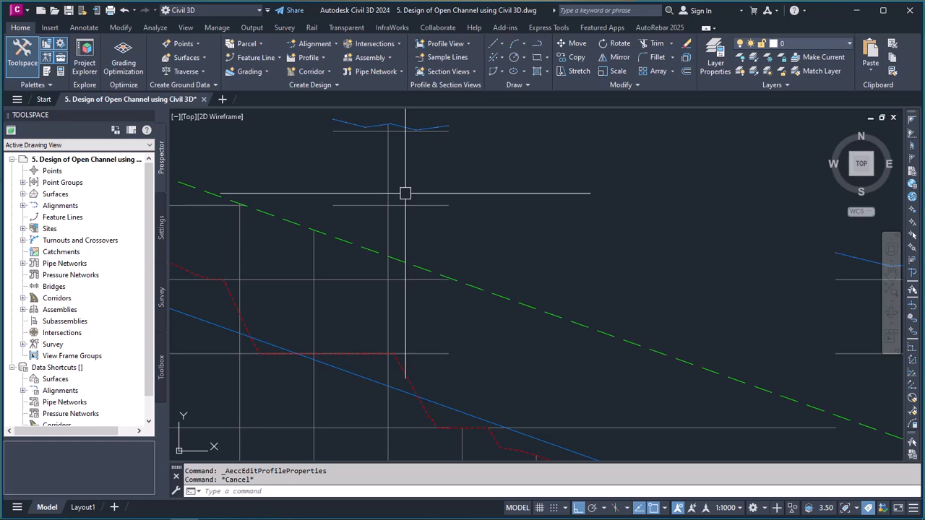
text(L)
key(Return)
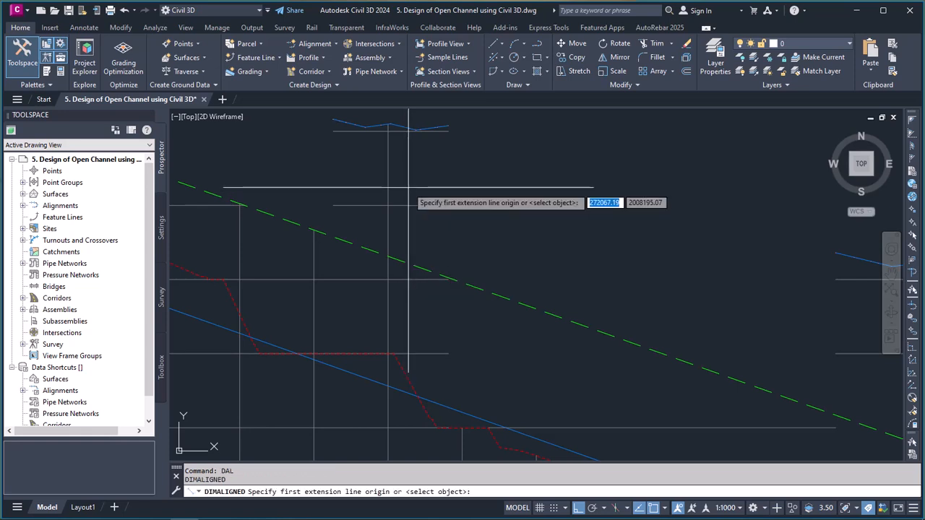
click(388, 256)
scroll(395, 123, up, 7)
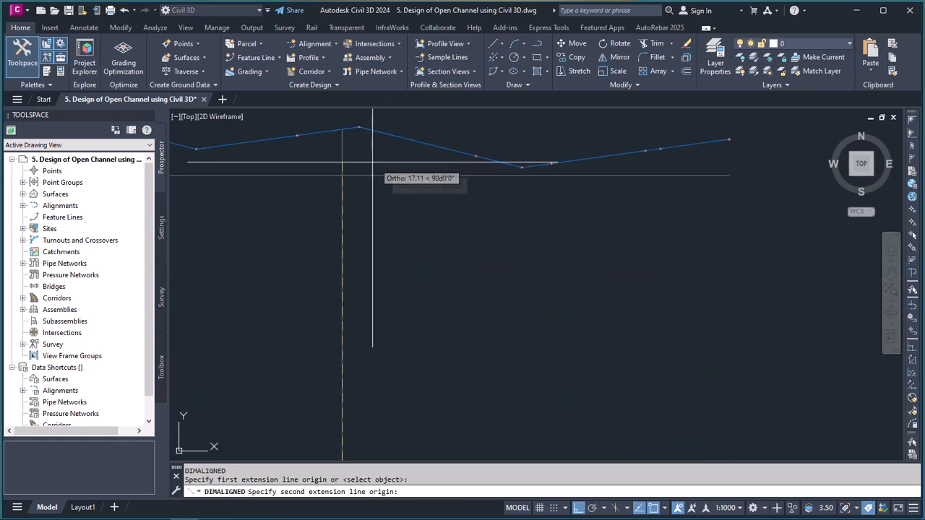
click(349, 130)
scroll(383, 296, down, 4)
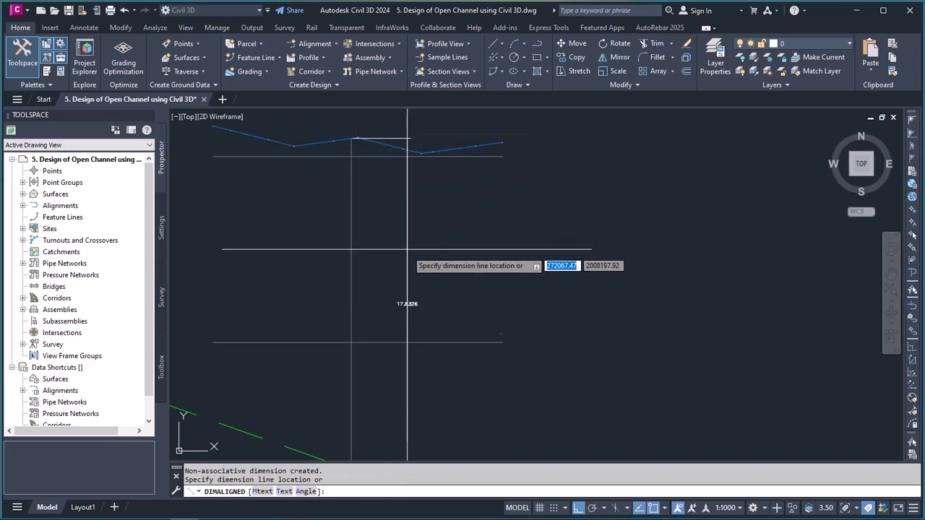
scroll(458, 239, down, 4)
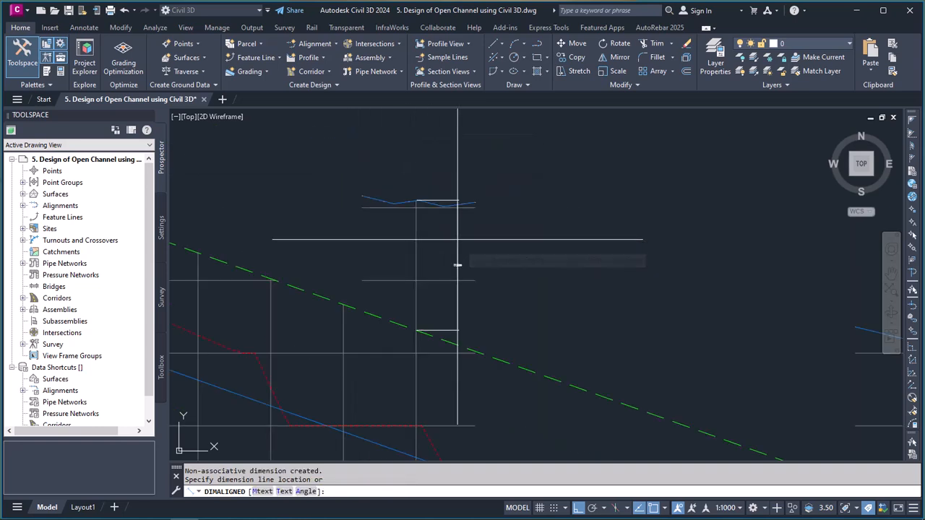
scroll(458, 265, up, 2)
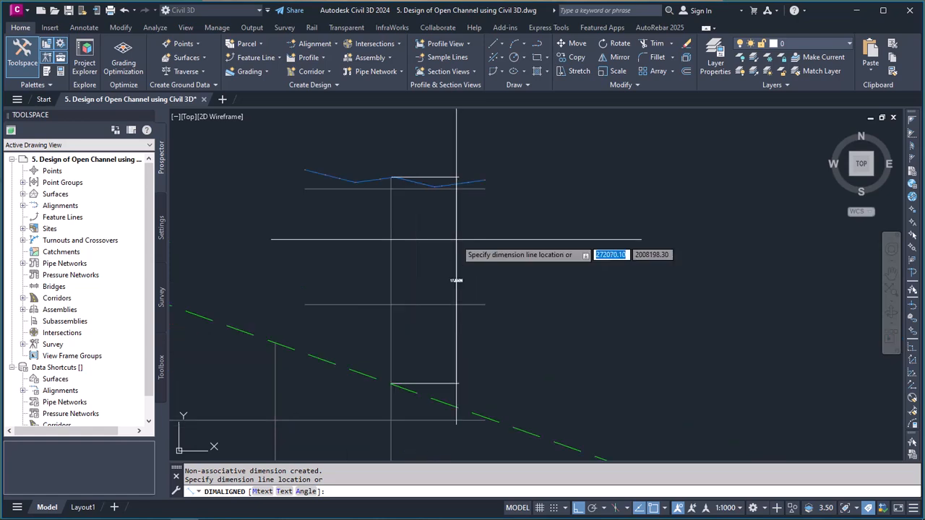
key(Escape)
scroll(453, 220, down, 2)
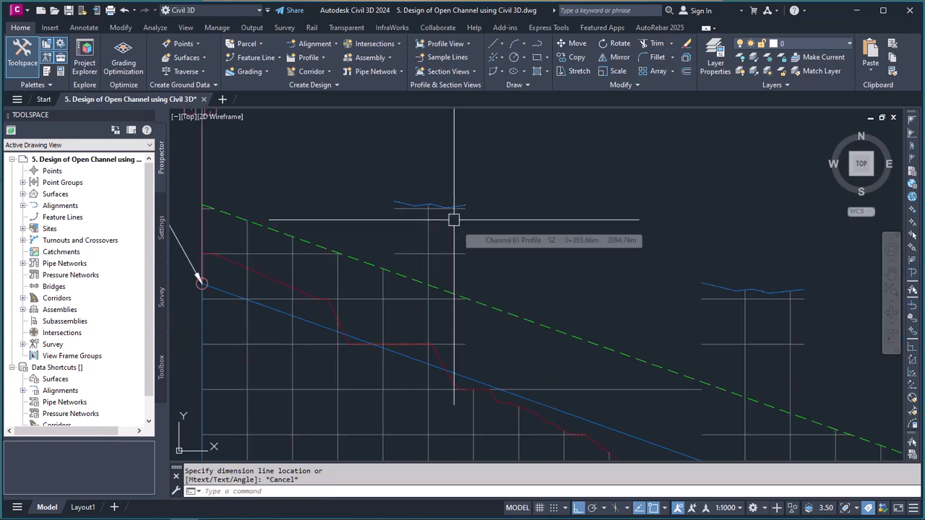
key(Escape)
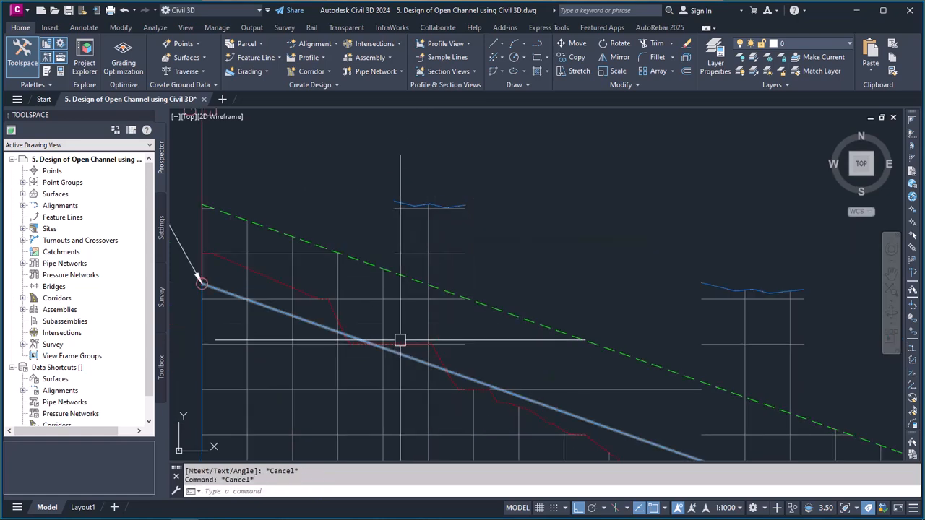
- Draw a 20-unit vertical polyline upward from the invert profile at a grid line, and erase it
key(Return)
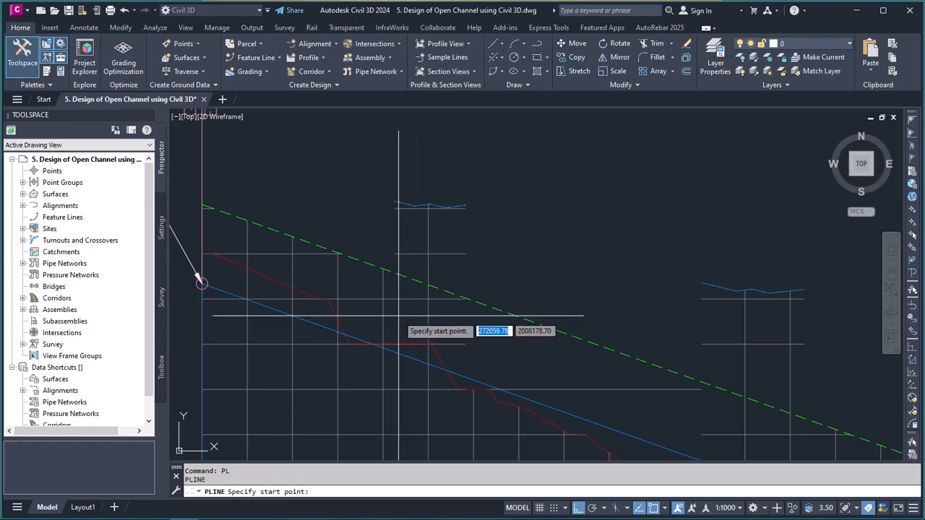
scroll(392, 320, up, 2)
click(376, 364)
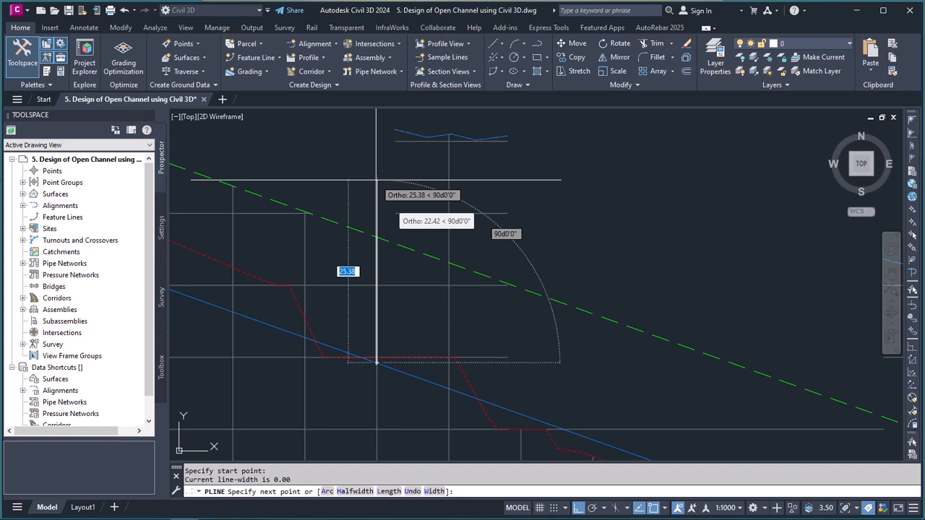
text(20)
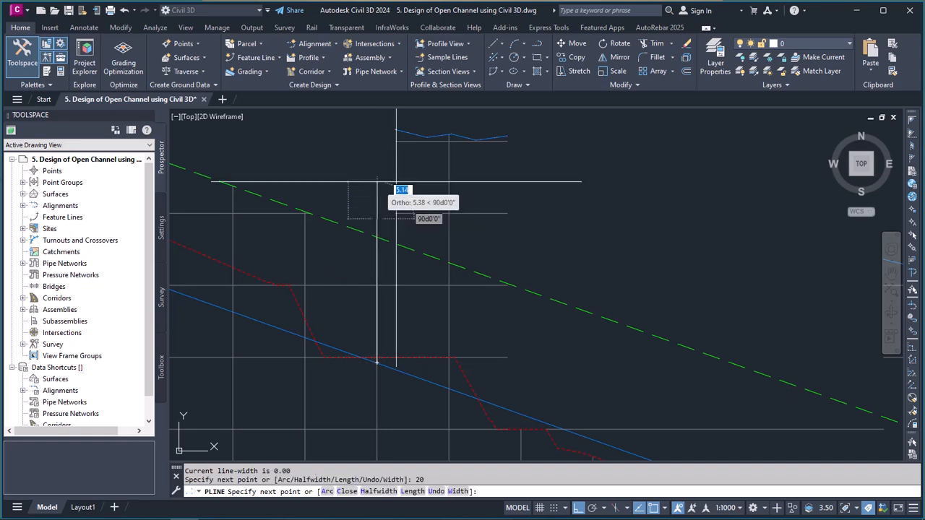
key(Return)
key(Escape)
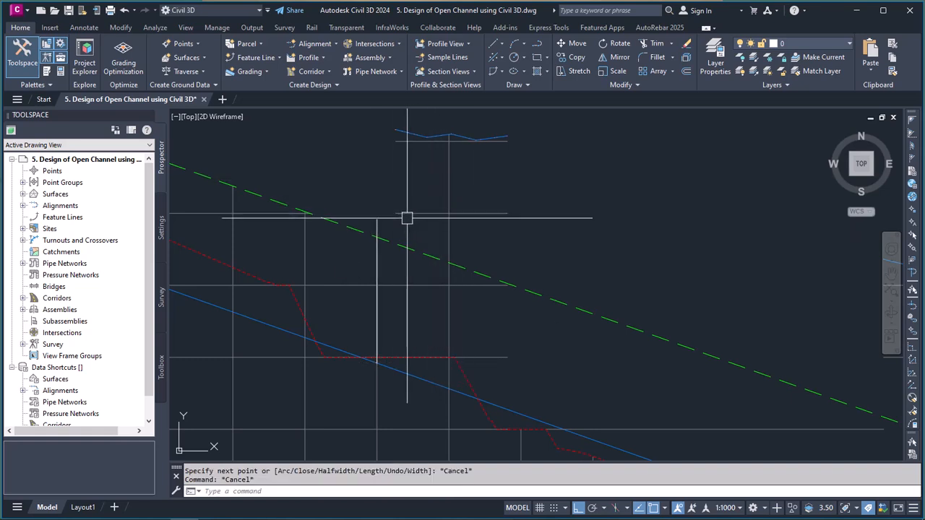
click(375, 221)
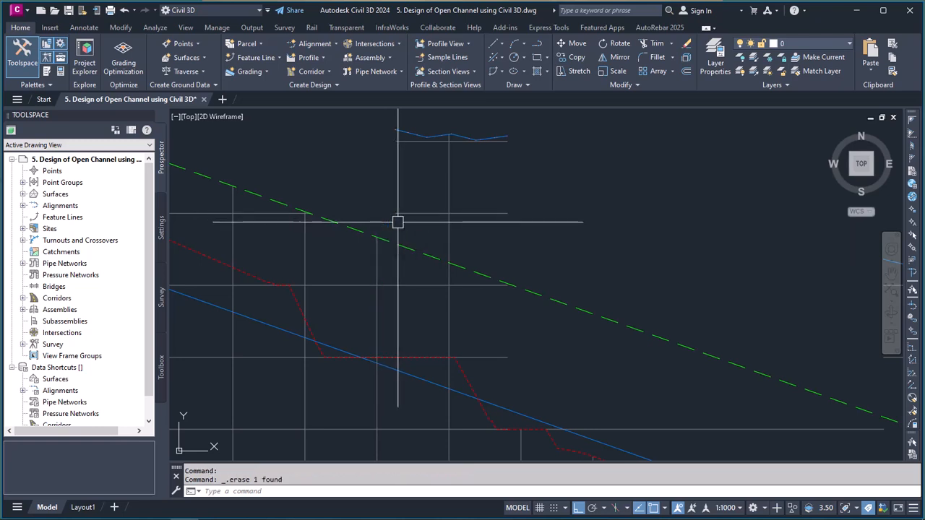
- Draw a 25-unit vertical polyline upward from the invert profile at the same grid line
key(Return)
click(376, 361)
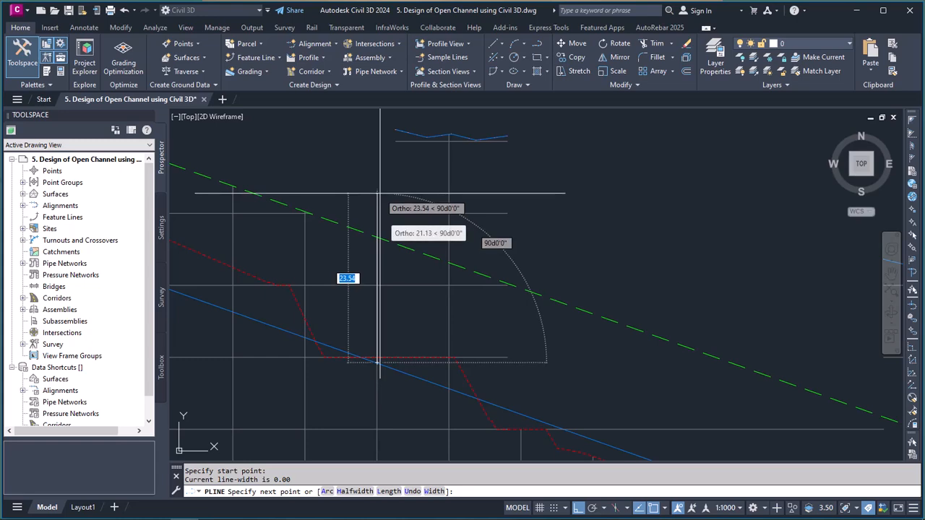
text(25)
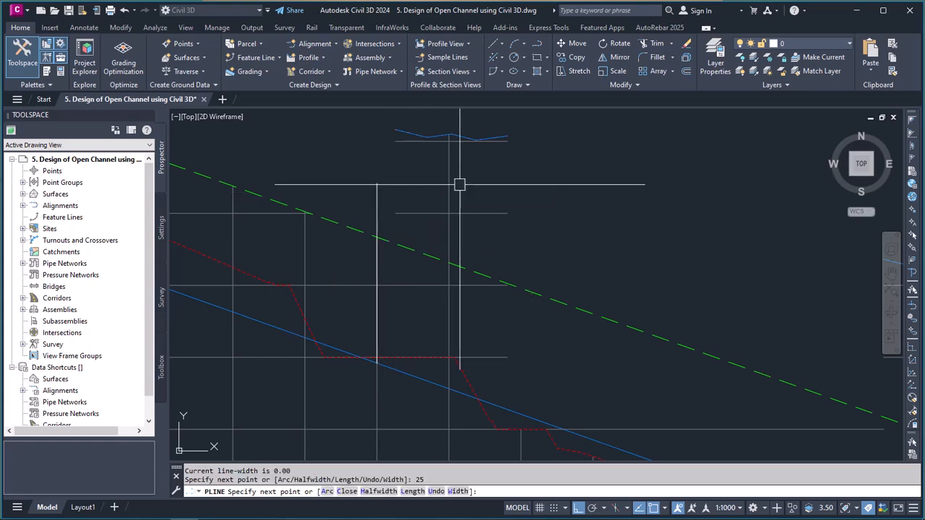
- Draw a 2.5-unit vertical polyline upward from the invert profile where it crosses the next horizontal grid line downstream, and erase it
key(Return)
key(Return)
key(Return)
scroll(563, 320, down, 4)
scroll(561, 370, up, 6)
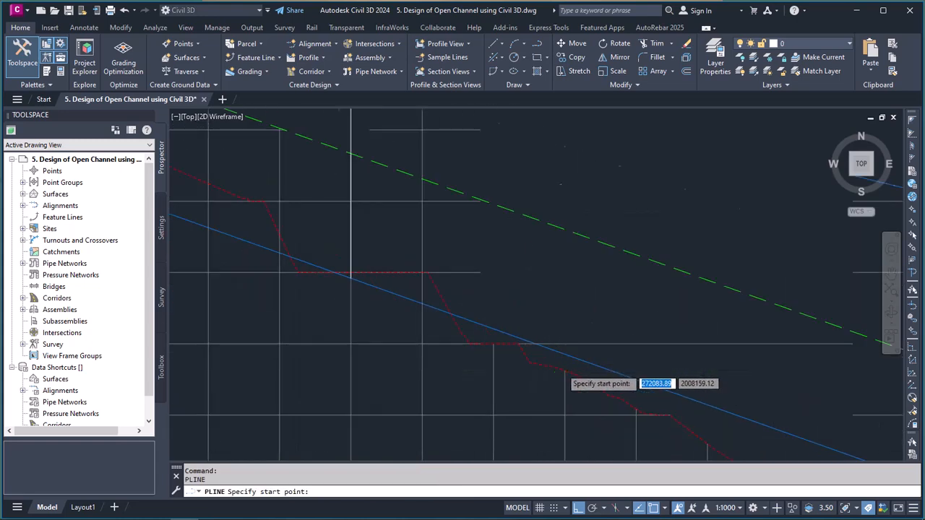
click(518, 329)
scroll(489, 275, up, 3)
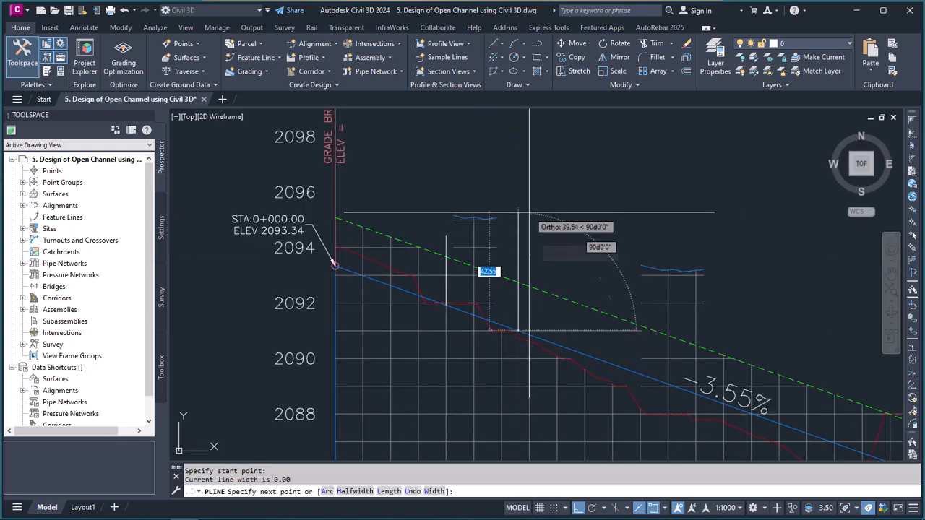
scroll(487, 289, up, 2)
text(2.5)
key(Return)
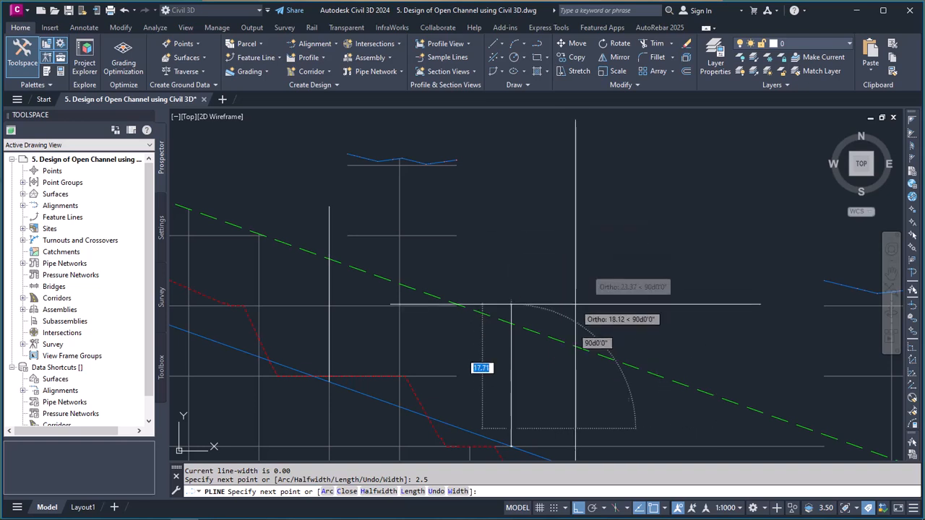
key(Escape)
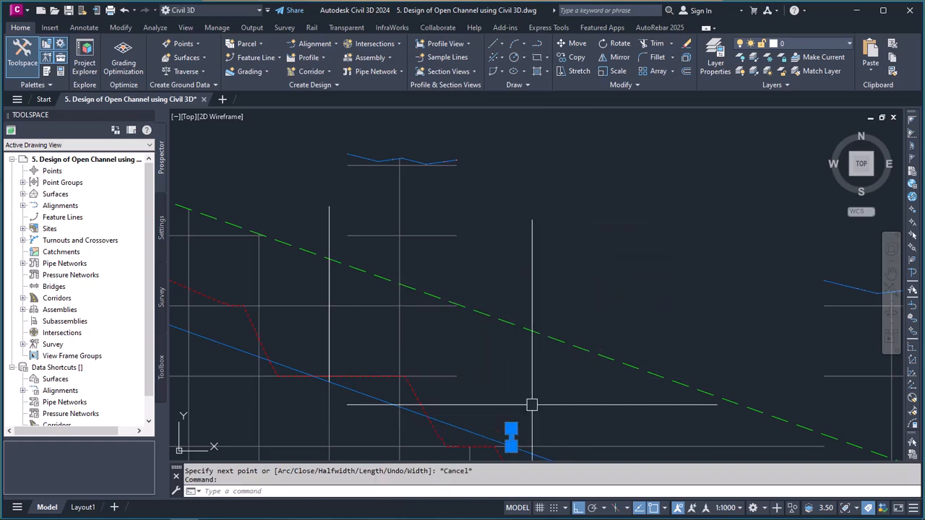
key(Delete)
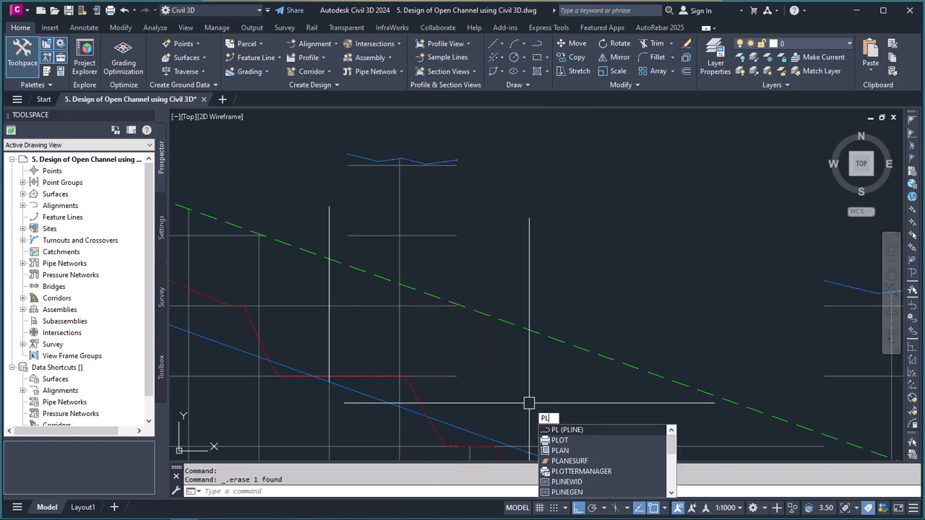
- Draw a 25-unit vertical polyline upward from the invert profile at its next horizontal grid line crossing downstream
key(Return)
scroll(506, 380, up, 3)
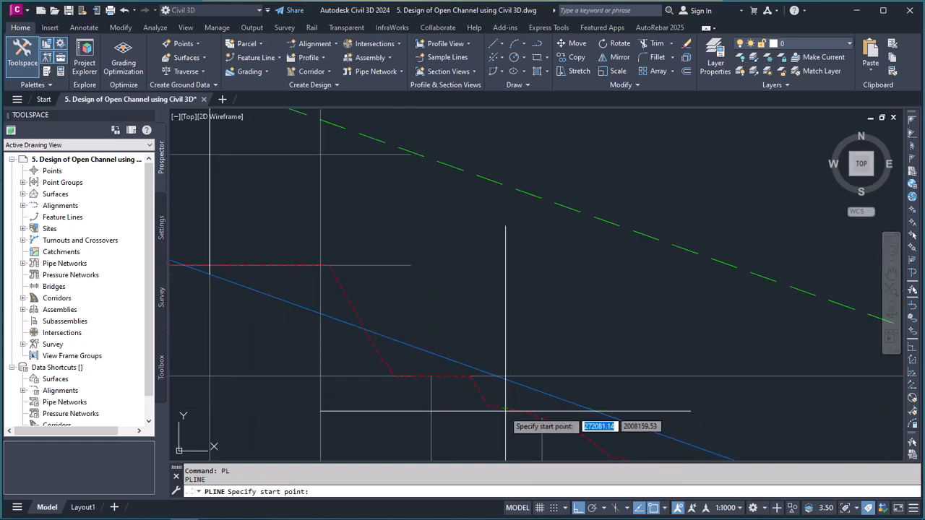
click(496, 376)
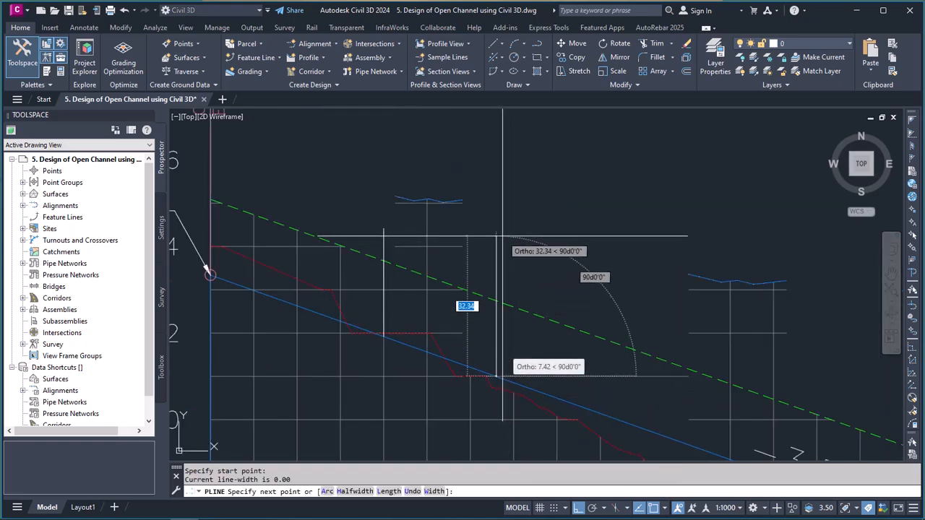
key(Return)
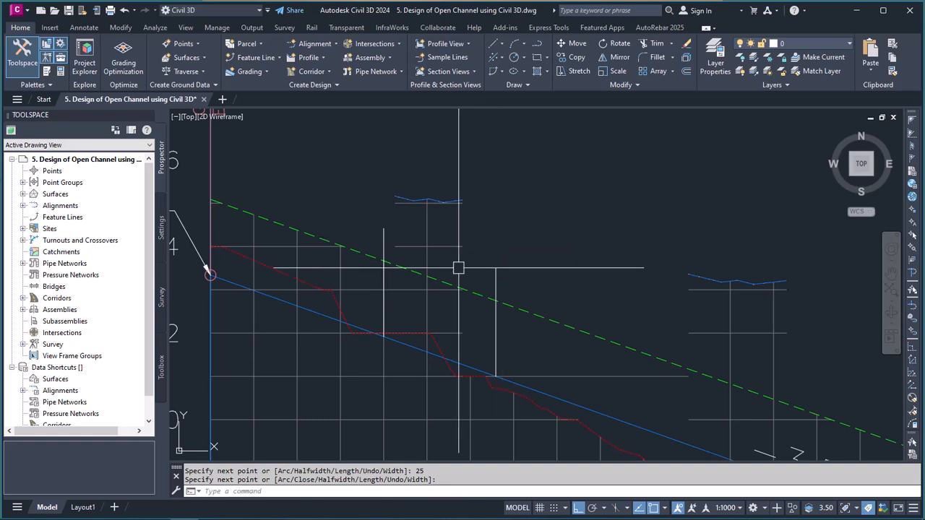
- Connect the upper ends of the two 25-unit vertical polylines with a straight polyline above the berm profile
text(PL)
key(Return)
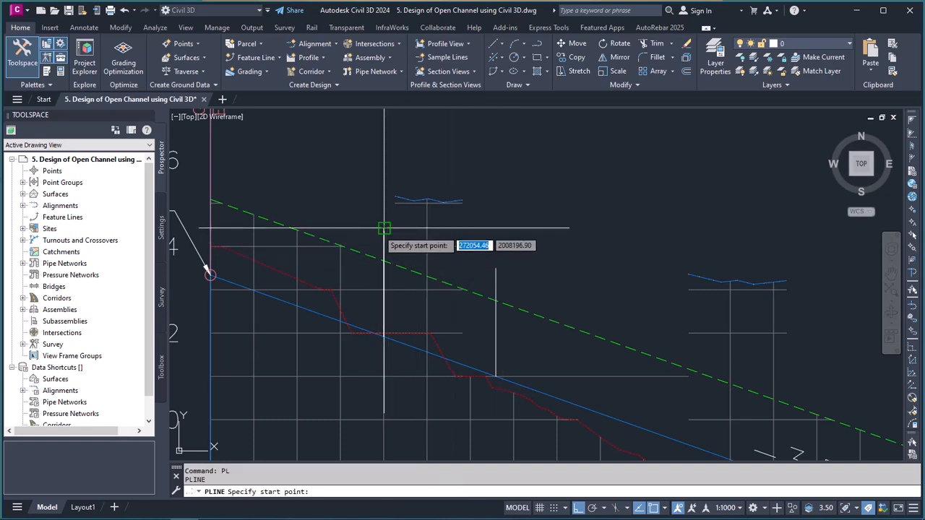
click(384, 228)
click(497, 268)
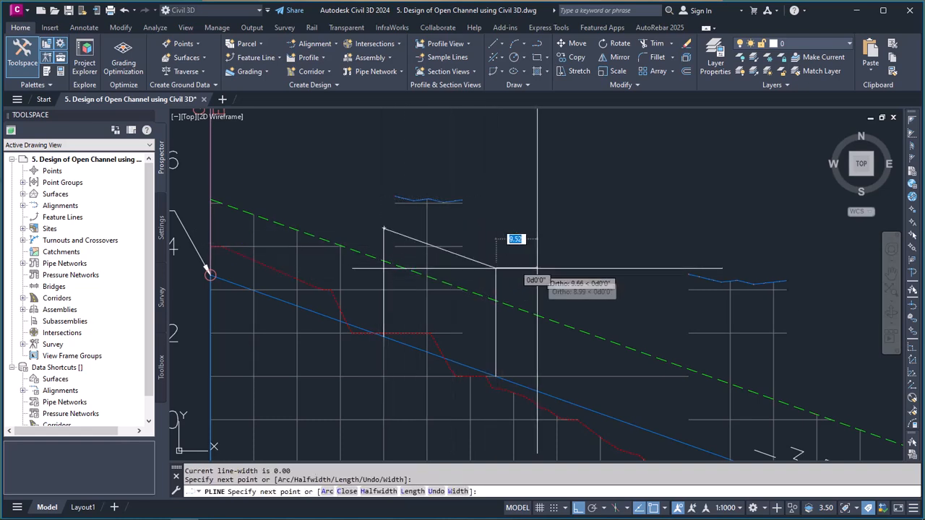
key(Return)
scroll(404, 240, up, 2)
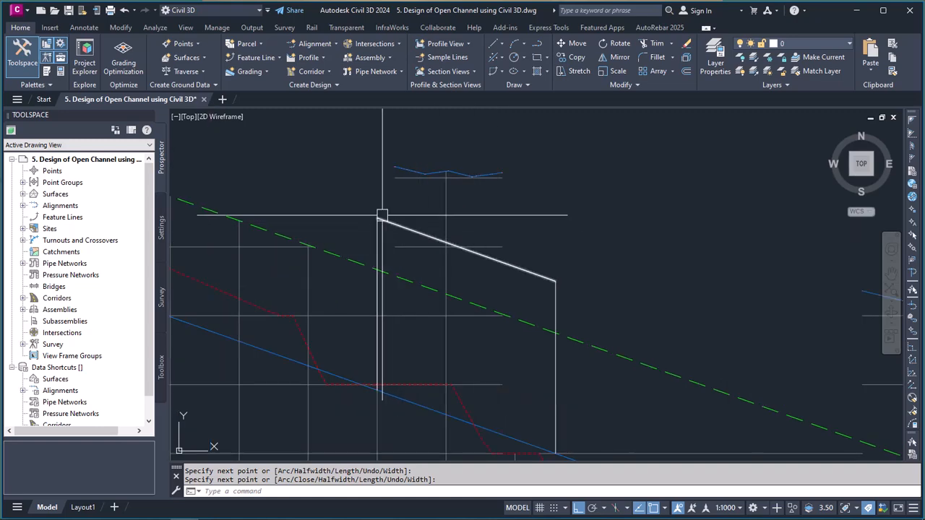
scroll(383, 216, down, 4)
scroll(367, 227, up, 2)
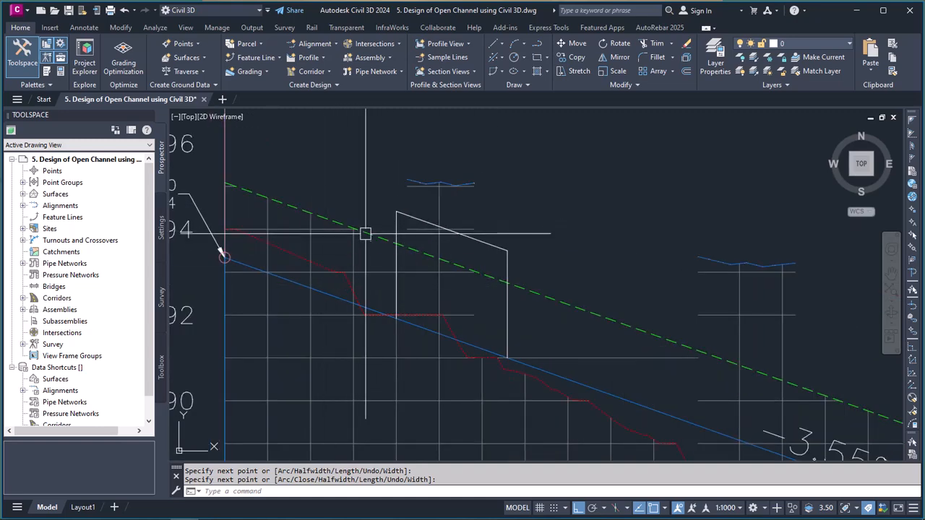
- Add a fixed-point station offset label with coordinates to the Channel 01 alignment in plan, where the transition line crosses it just before 0+040
scroll(434, 217, down, 6)
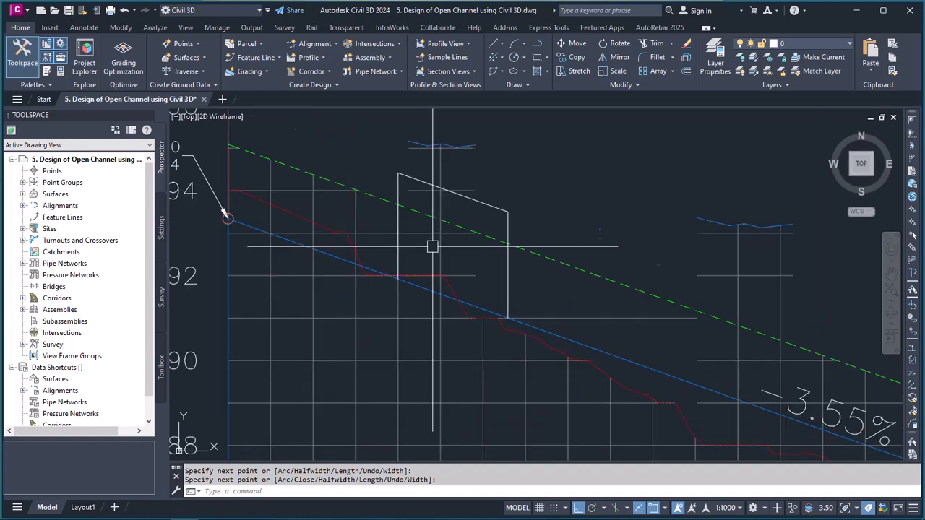
scroll(498, 303, down, 6)
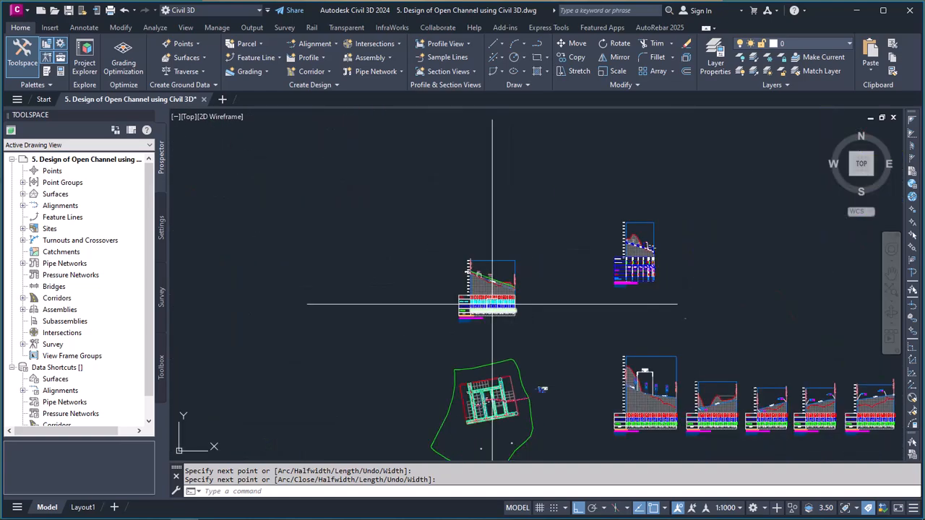
scroll(445, 318, up, 4)
scroll(445, 318, up, 10)
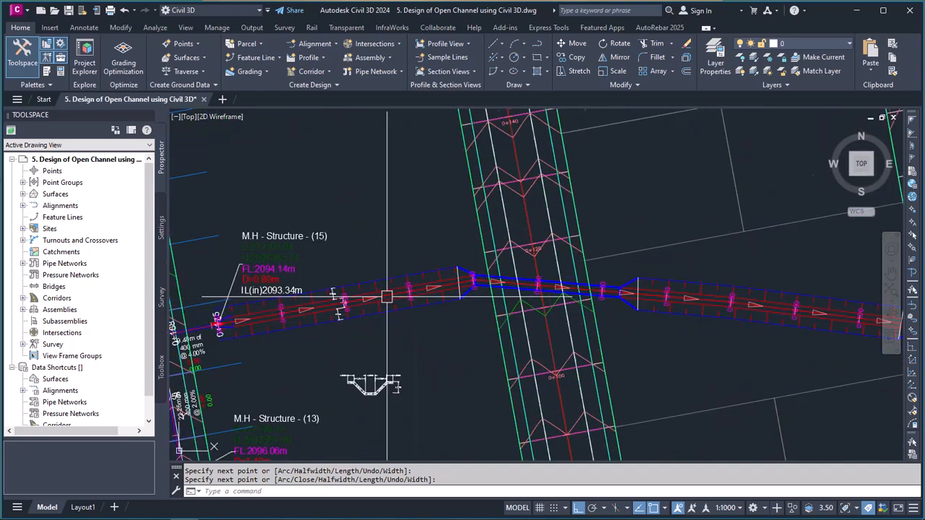
scroll(493, 302, up, 6)
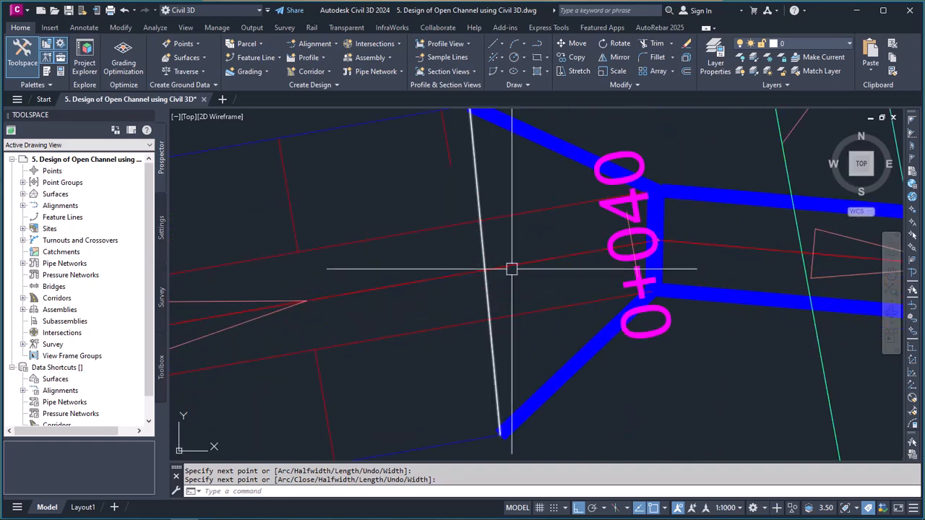
scroll(477, 283, down, 3)
key(Return)
click(478, 285)
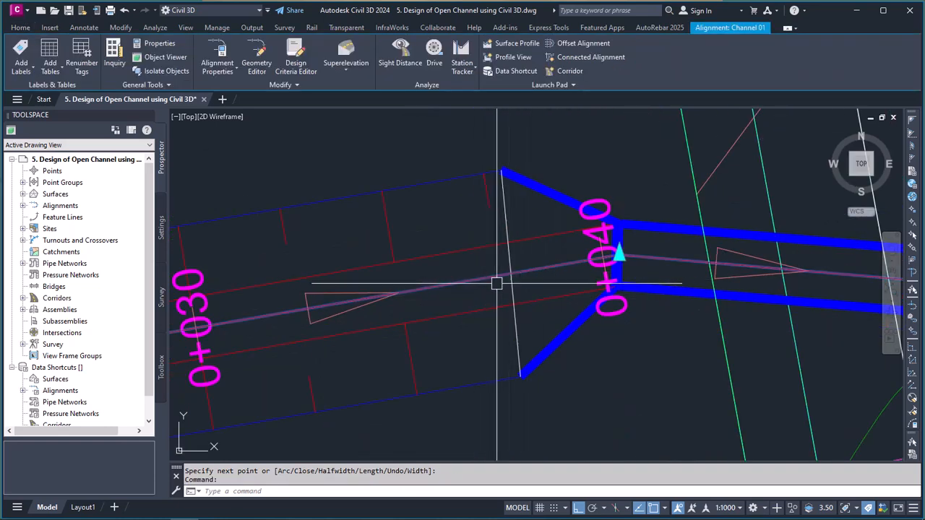
click(21, 67)
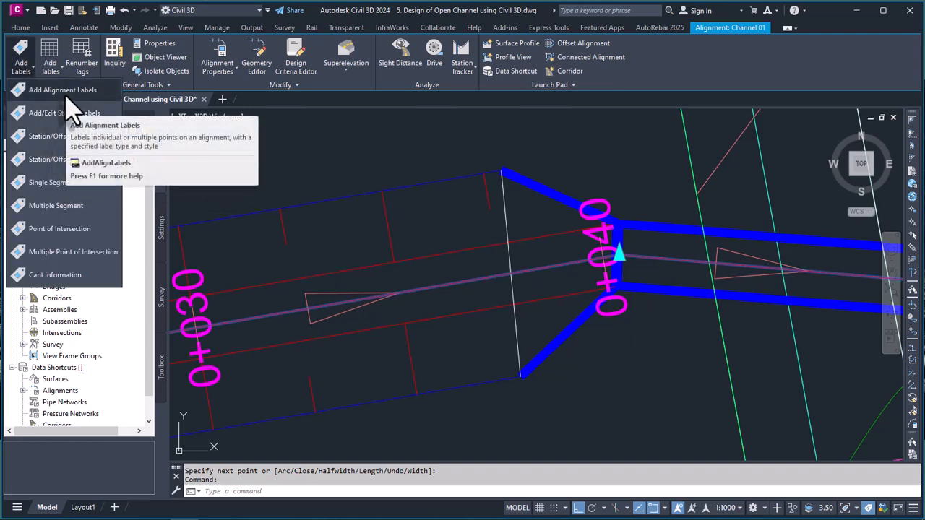
click(65, 91)
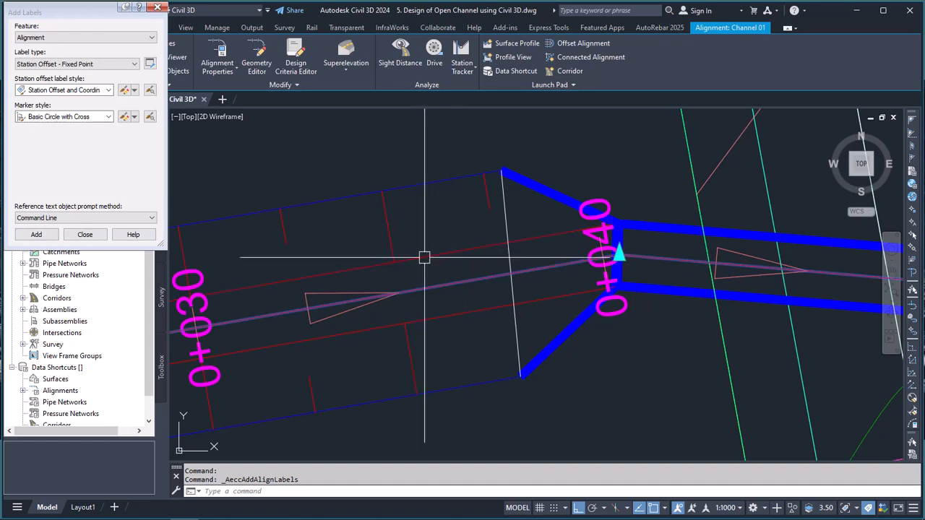
click(38, 235)
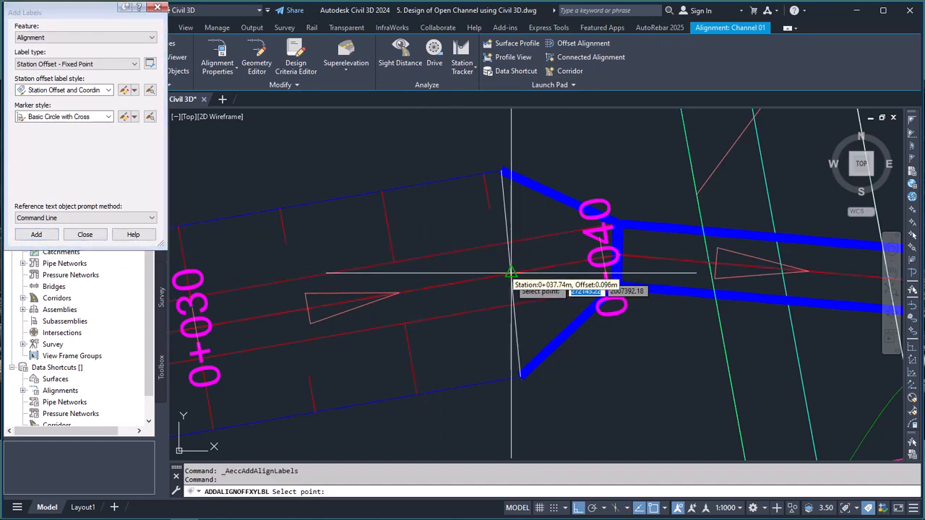
scroll(510, 276, down, 6)
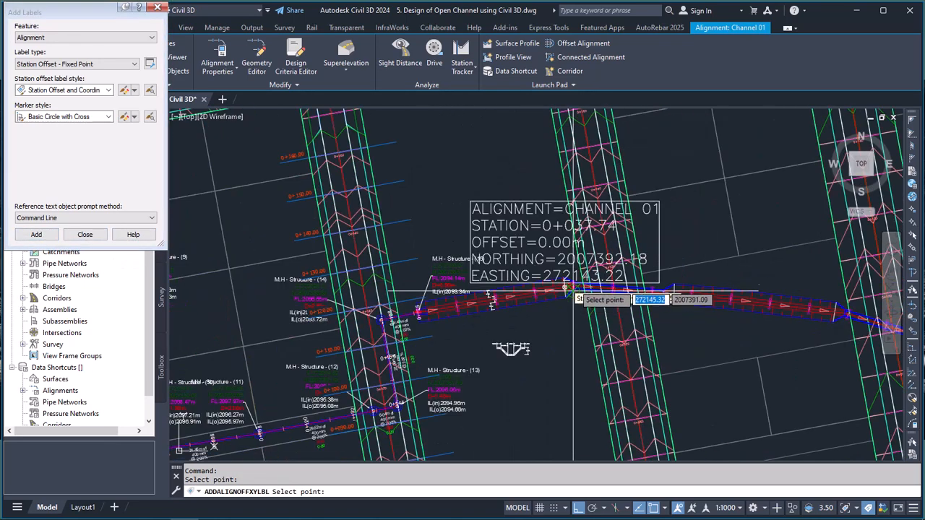
- Add a second station offset label where the transition line crosses the Channel 01 alignment between 0+060 and 0+070, and end labelling
scroll(558, 298, up, 2)
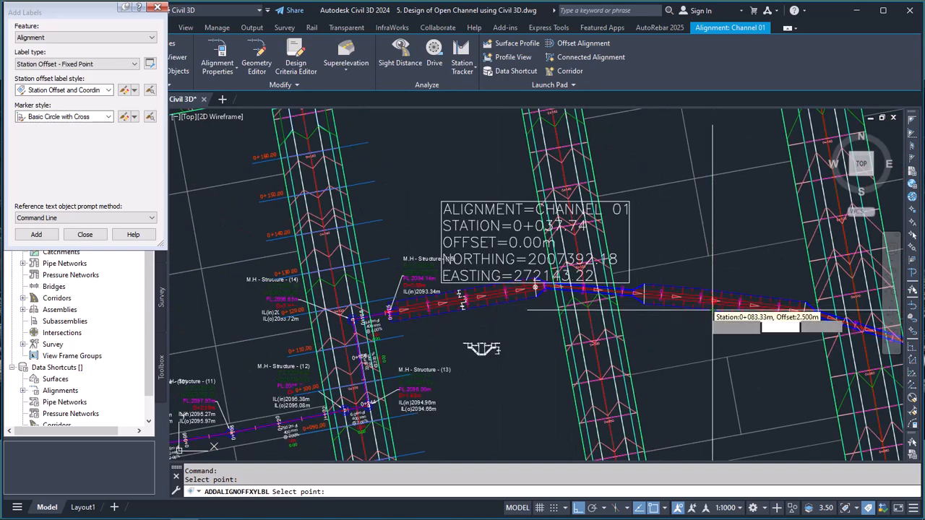
scroll(639, 296, up, 5)
scroll(641, 303, up, 3)
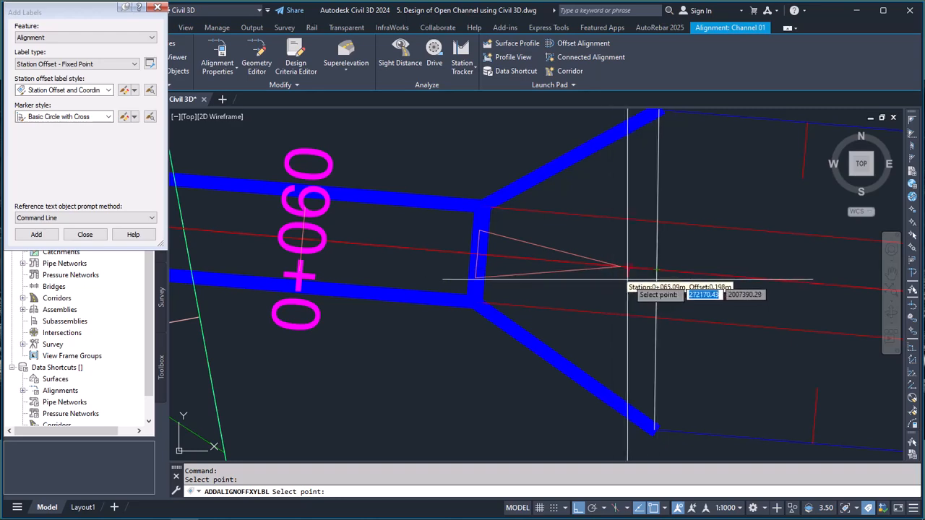
scroll(649, 276, down, 3)
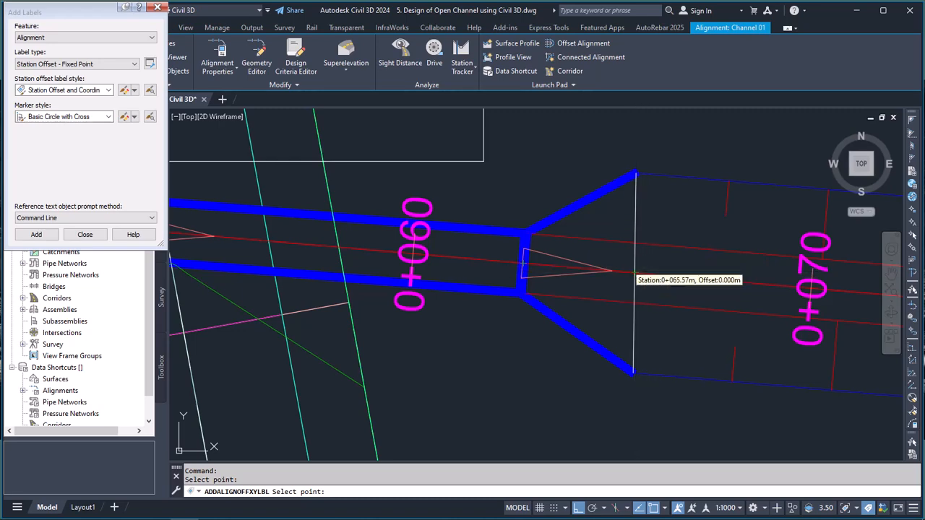
click(637, 273)
scroll(635, 276, up, 4)
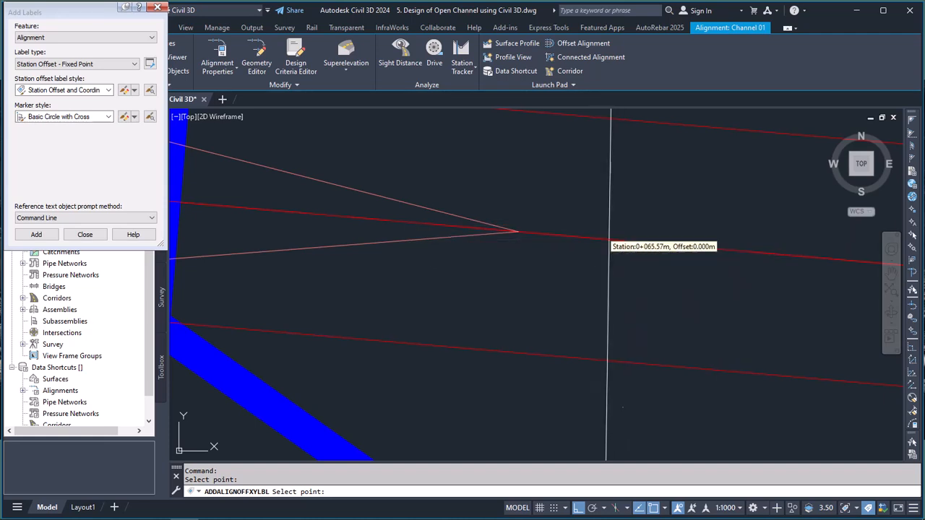
scroll(617, 221, down, 2)
scroll(610, 234, up, 2)
click(610, 234)
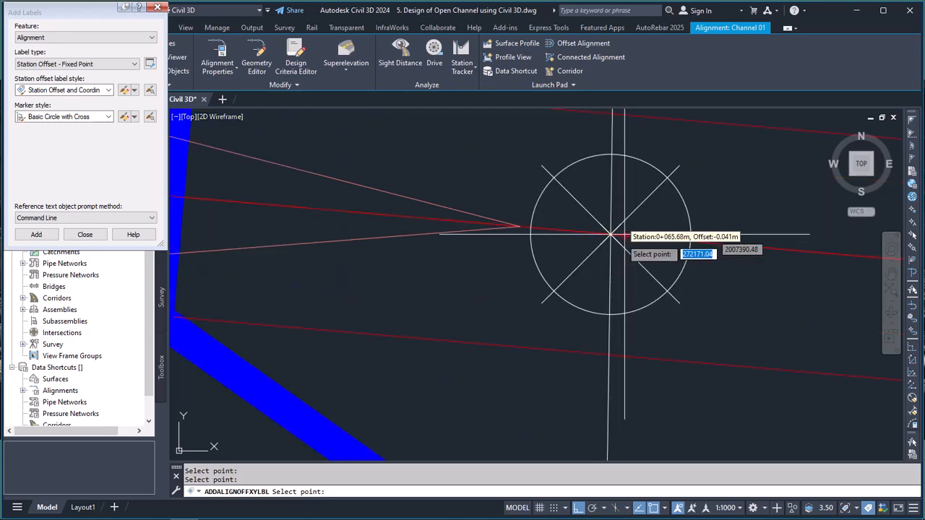
scroll(622, 291, down, 7)
key(Escape)
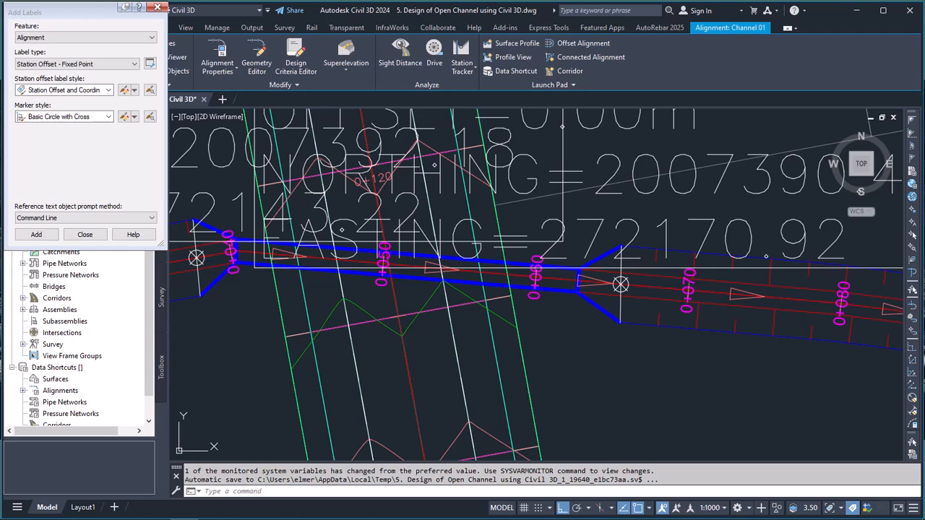
scroll(434, 165, down, 5)
key(Escape)
key(Escape)
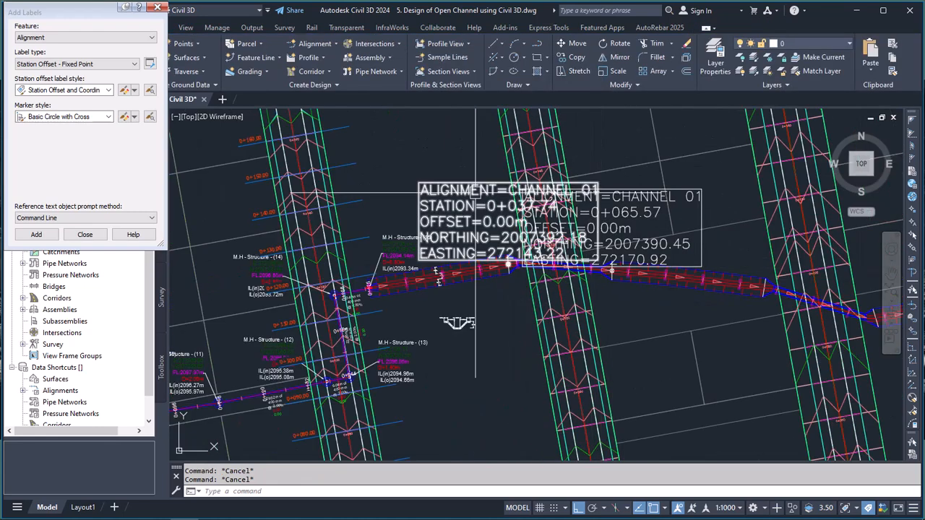
click(476, 193)
click(157, 7)
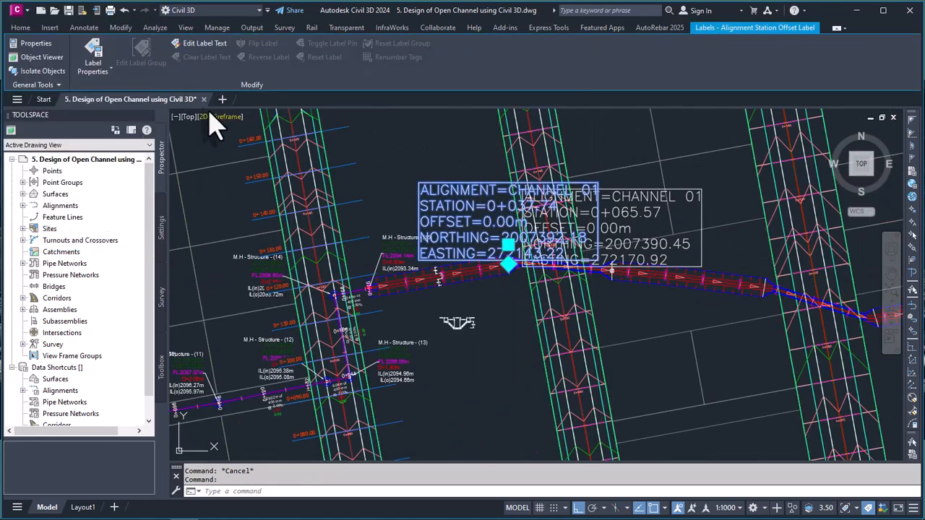
click(94, 62)
key(Escape)
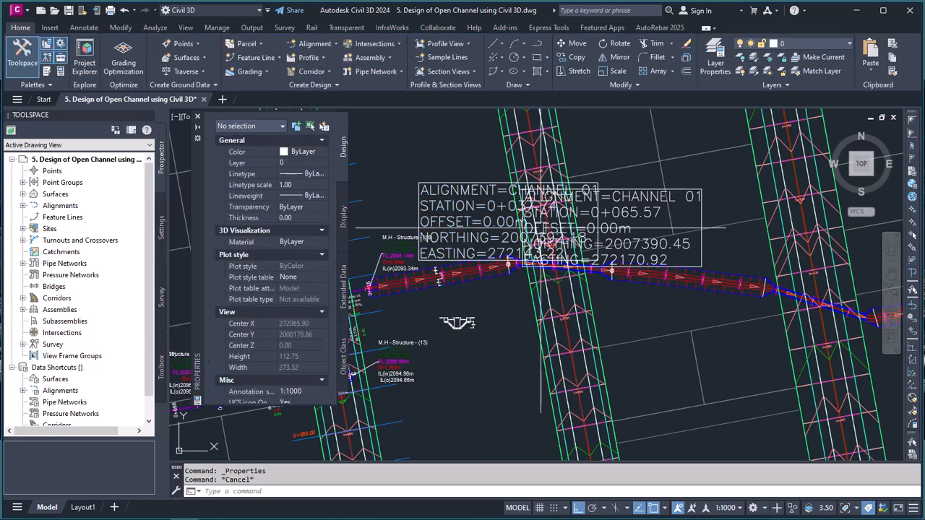
click(197, 117)
- Edit the style of the first Channel 01 station offset label, setting its text height to 1.5 mm
click(477, 198)
click(95, 74)
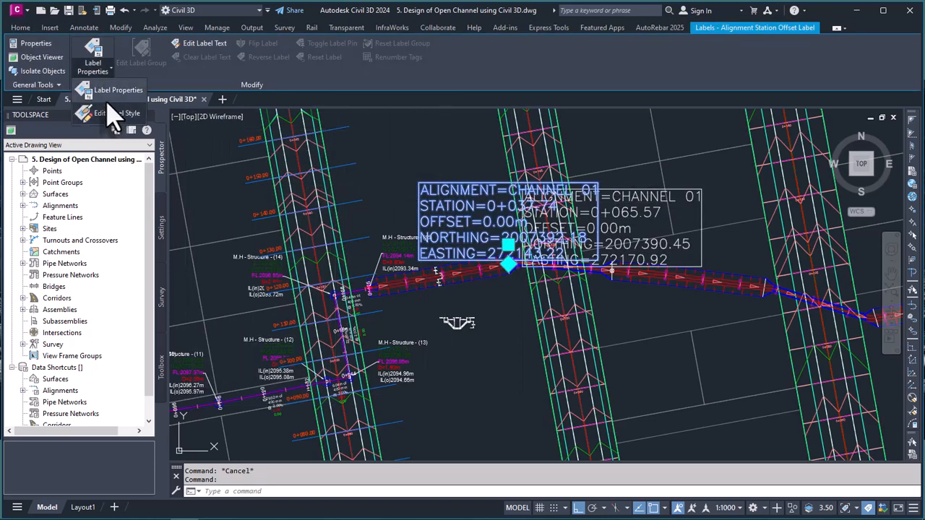
click(115, 114)
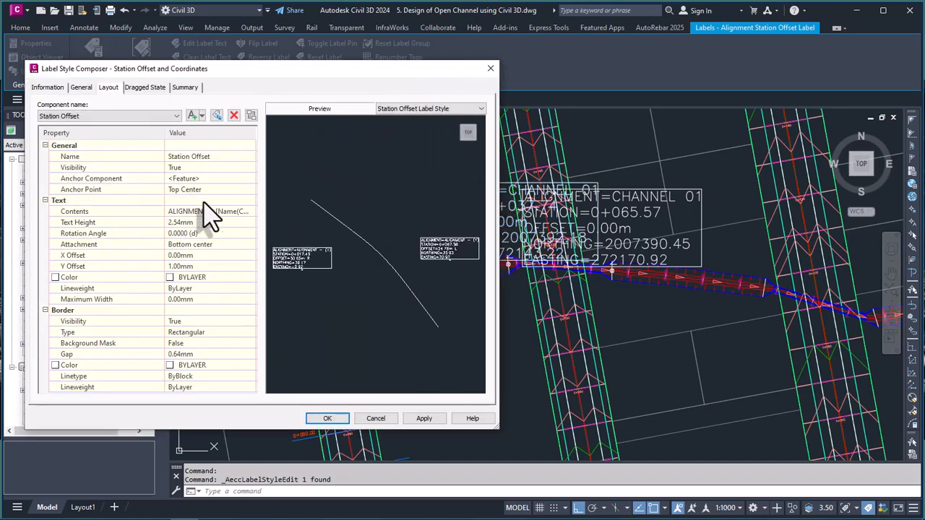
click(204, 222)
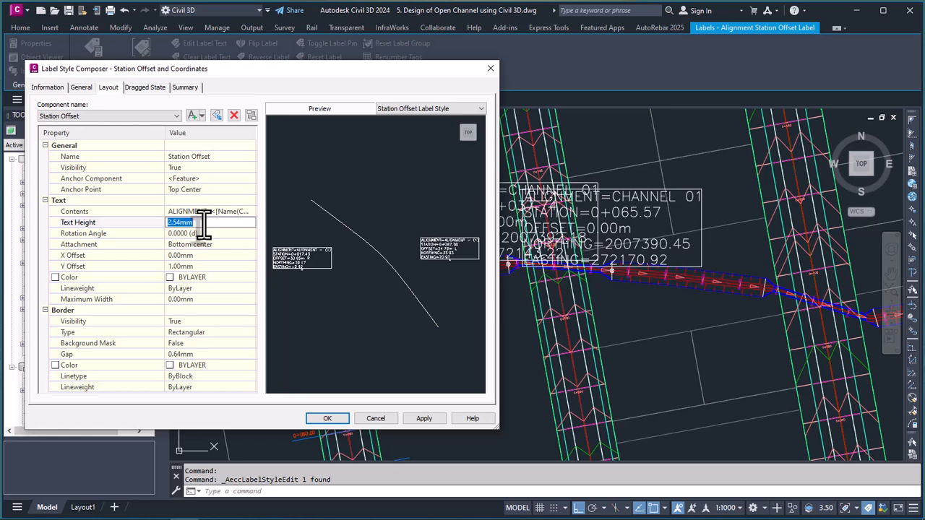
text(1.5)
key(Return)
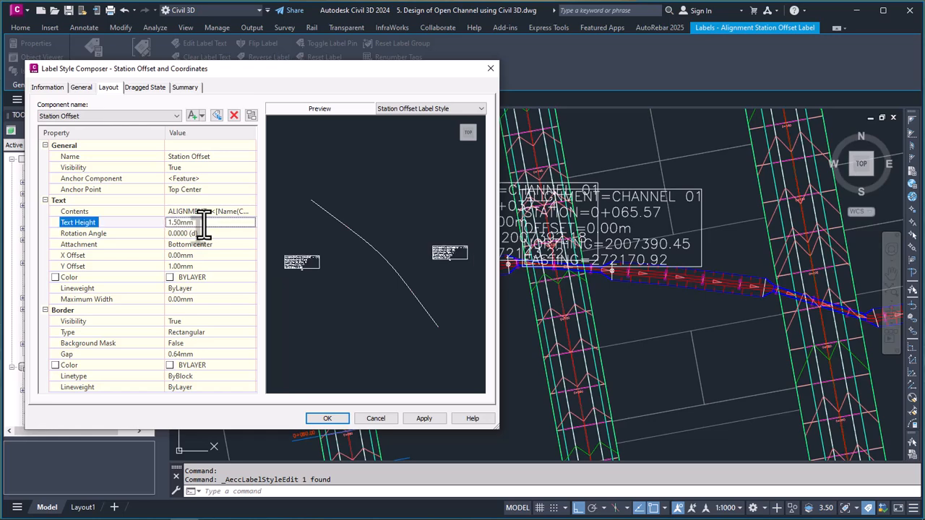
click(424, 419)
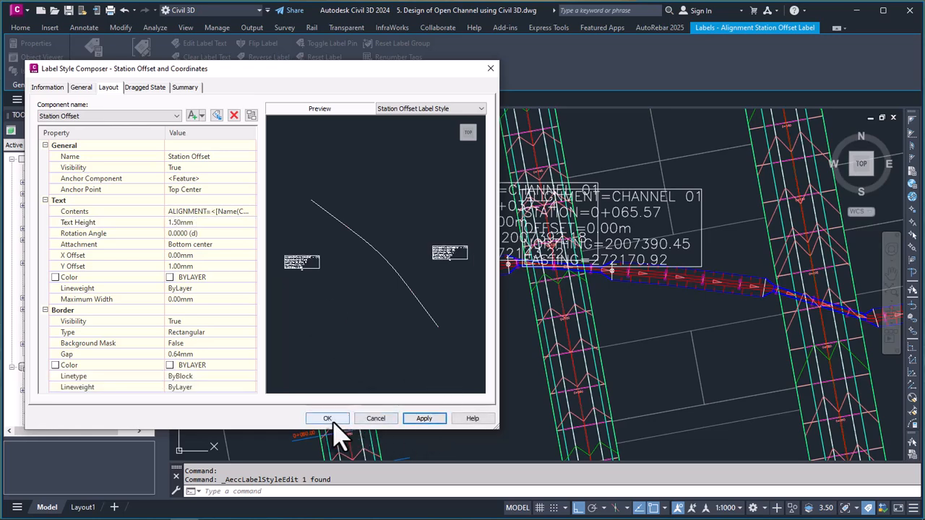
- Confirm the edited label style for the first Channel 01 station offset label and deselect the label
click(329, 419)
click(338, 252)
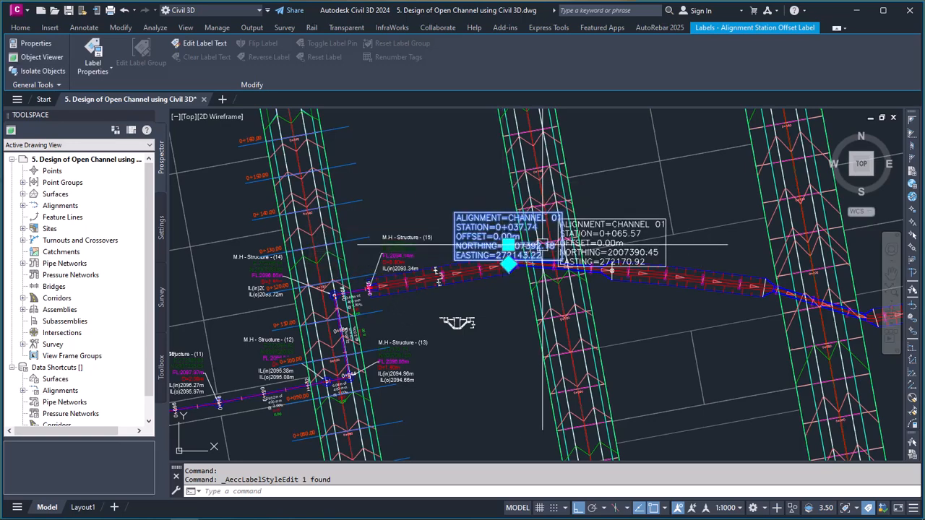
key(Escape)
scroll(512, 265, up, 2)
click(513, 265)
mouse_move(506, 291)
click(554, 289)
key(Escape)
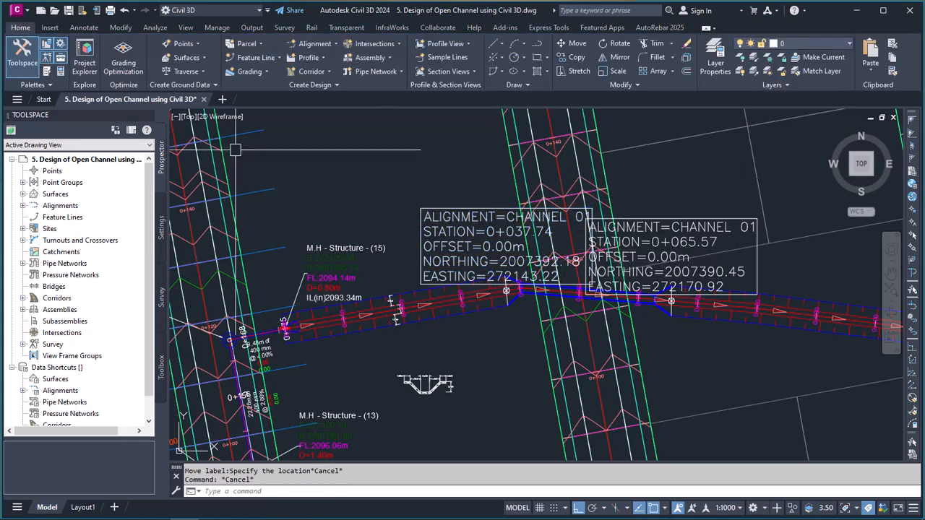
- Edit the first station offset label's style again, setting the dragged-state text height to 1.5 mm
click(450, 215)
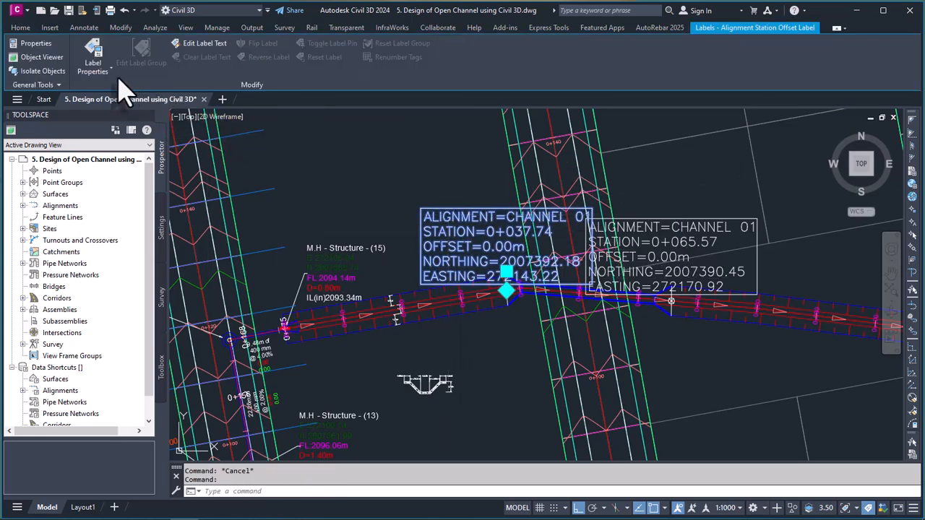
click(96, 72)
click(115, 113)
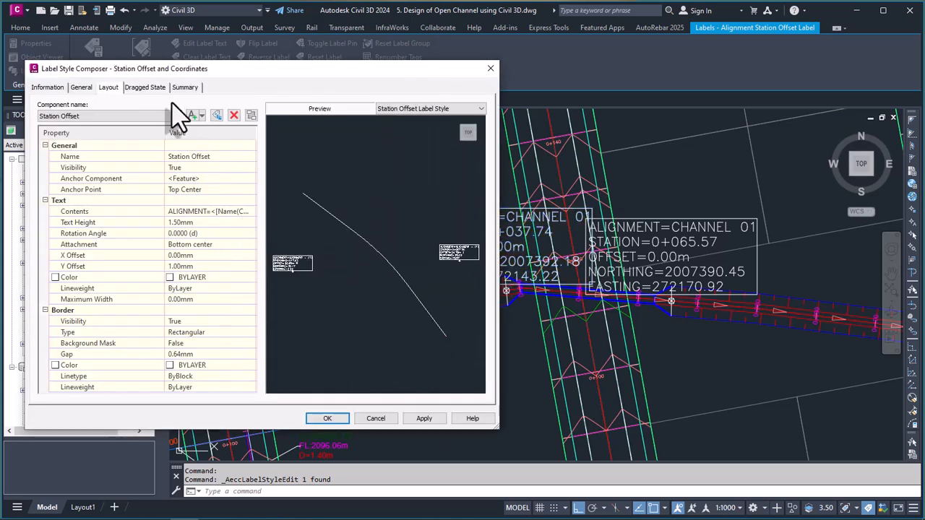
click(148, 87)
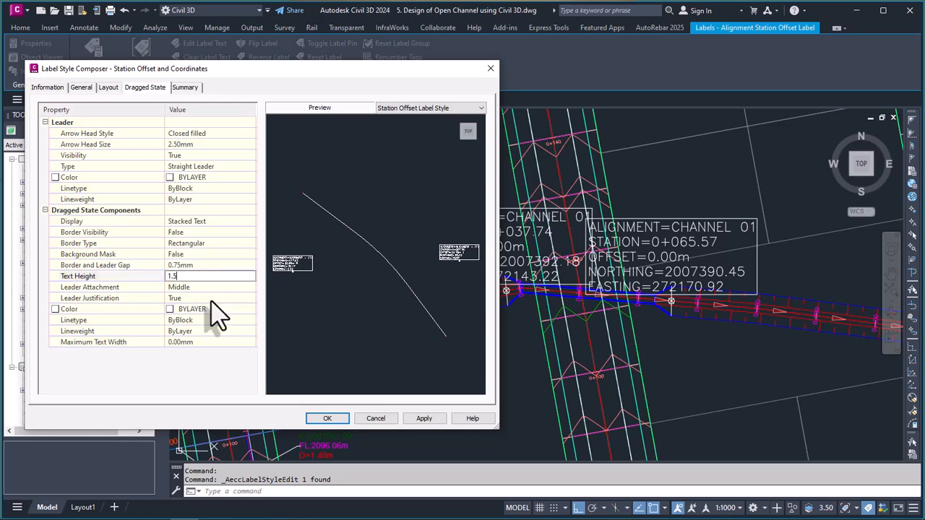
click(327, 418)
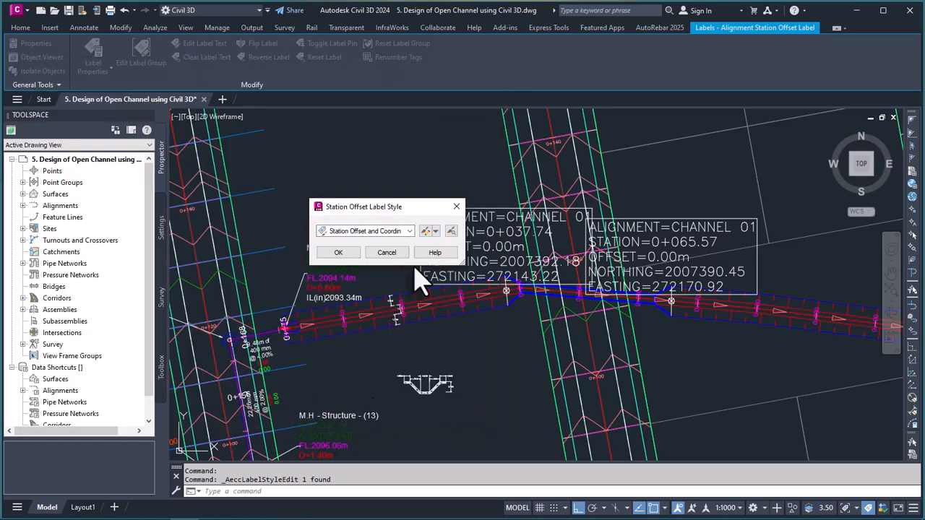
click(338, 253)
- Move the first Channel 01 station offset label to clear space above and west of its point, with a leader
click(506, 273)
key(F8)
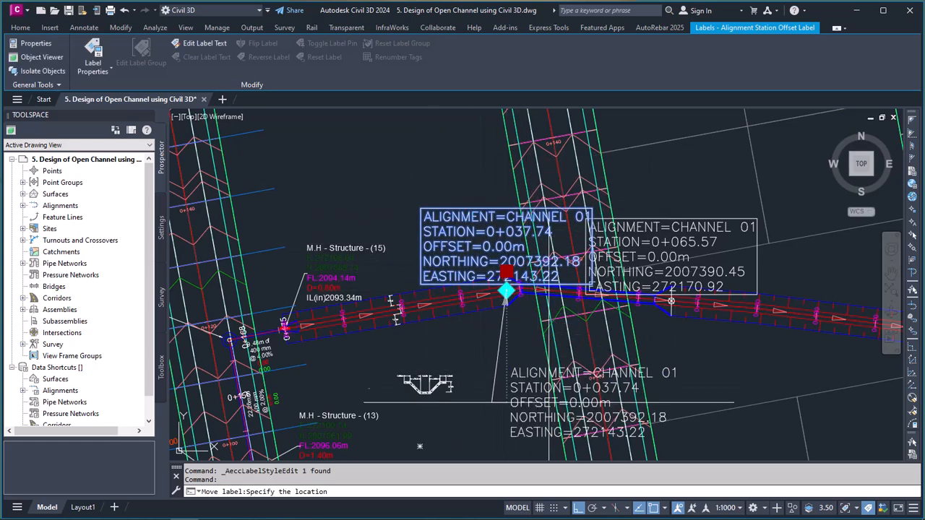
click(456, 178)
key(Escape)
- Move the second station offset label to clear space above and east of its transition point, with a leader
click(672, 300)
middle_drag(672, 300, 549, 308)
click(553, 308)
key(Escape)
key(Escape)
scroll(587, 196, down, 2)
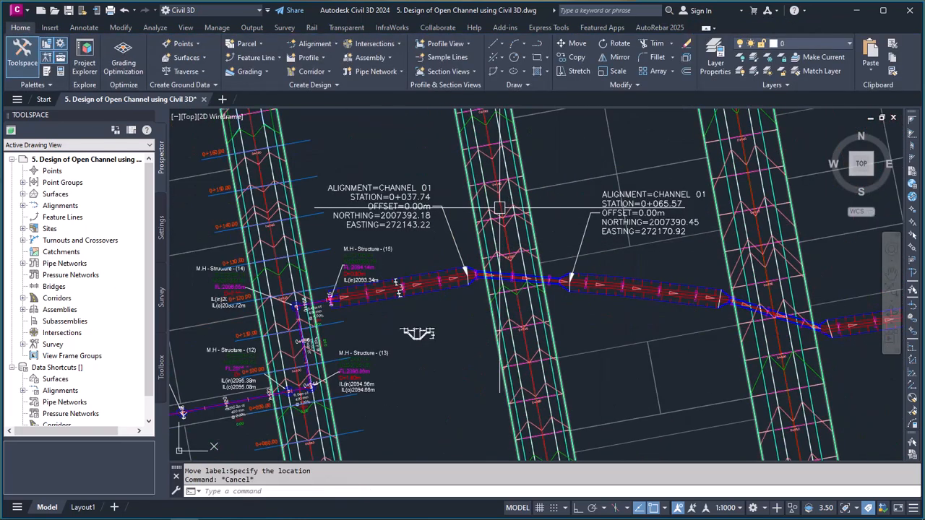
- Add a station elevation label at station 37.74 on the green dashed berm line in the Channel 01 profile view
scroll(396, 216, up, 4)
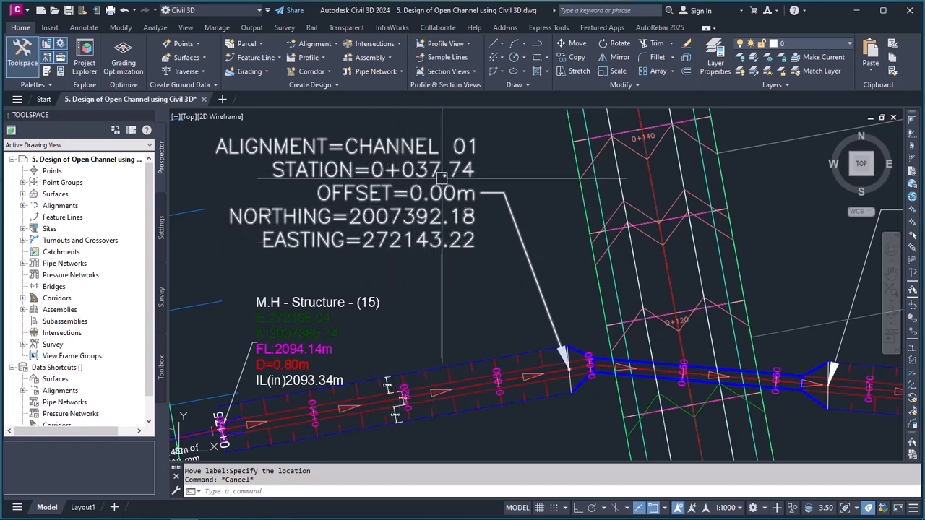
scroll(429, 171, down, 10)
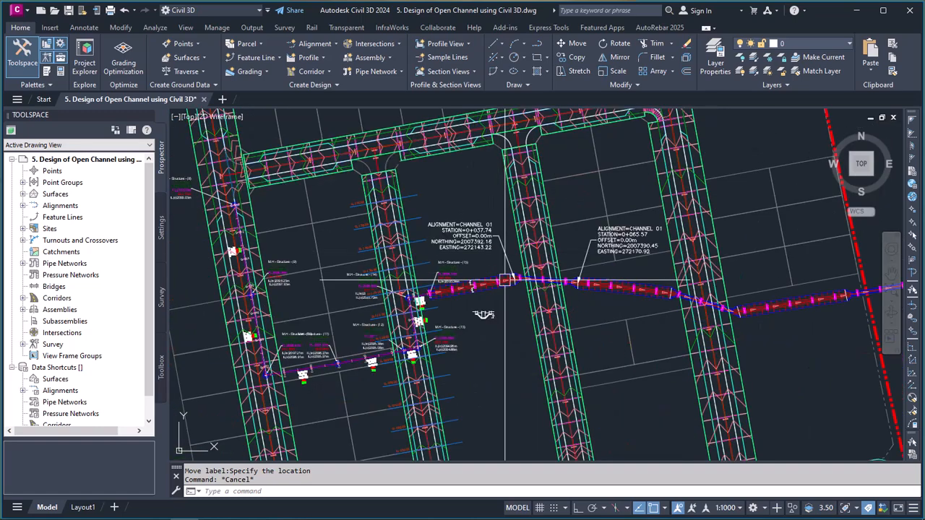
scroll(491, 148, up, 6)
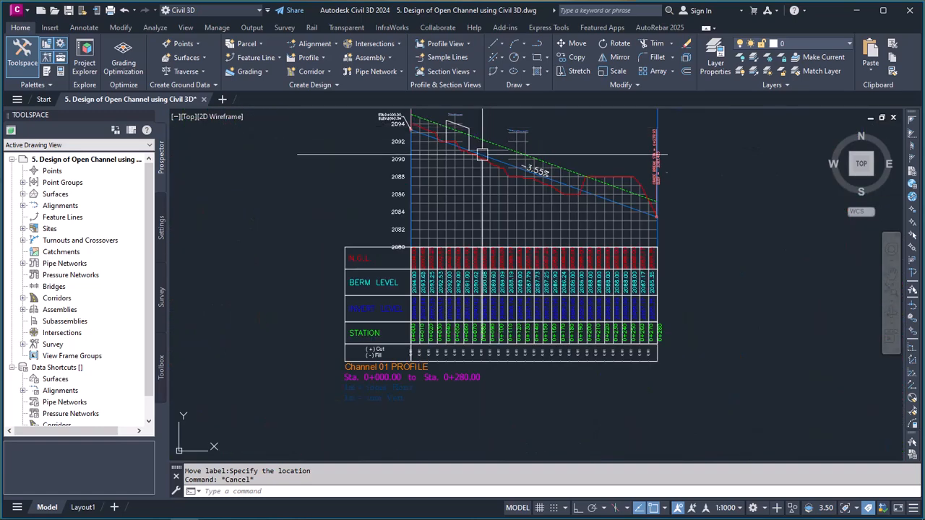
click(348, 118)
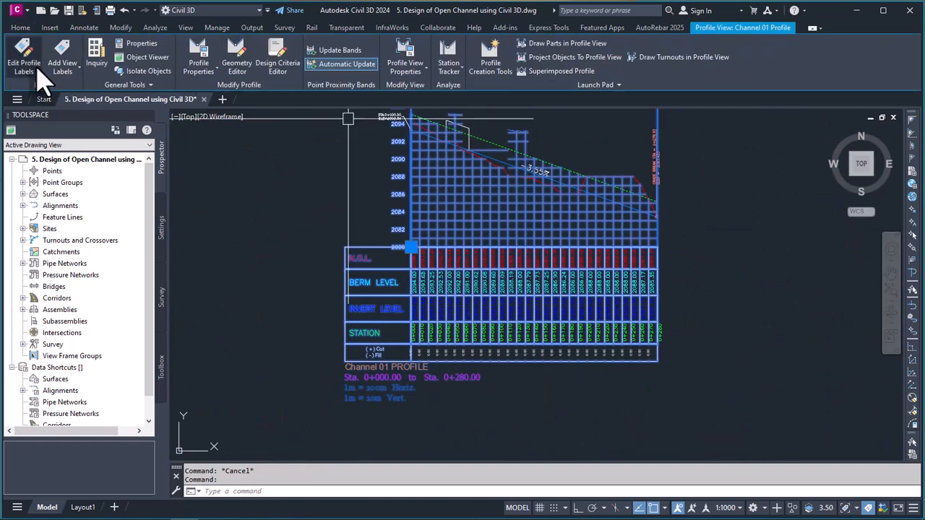
click(66, 78)
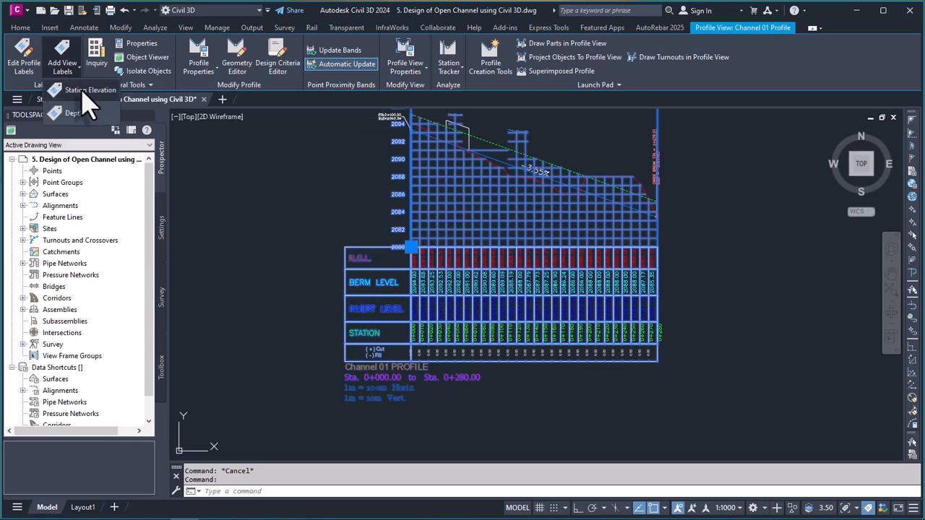
click(83, 93)
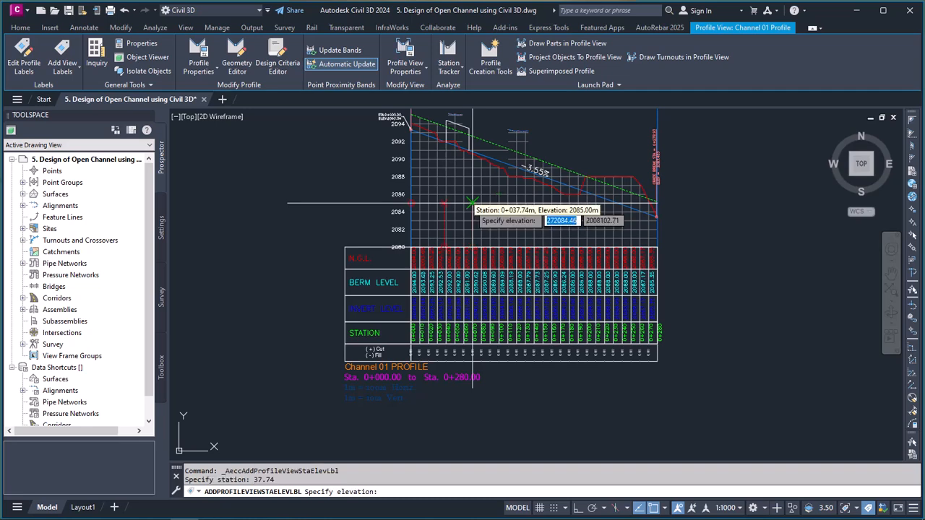
scroll(378, 243, up, 5)
scroll(376, 241, up, 8)
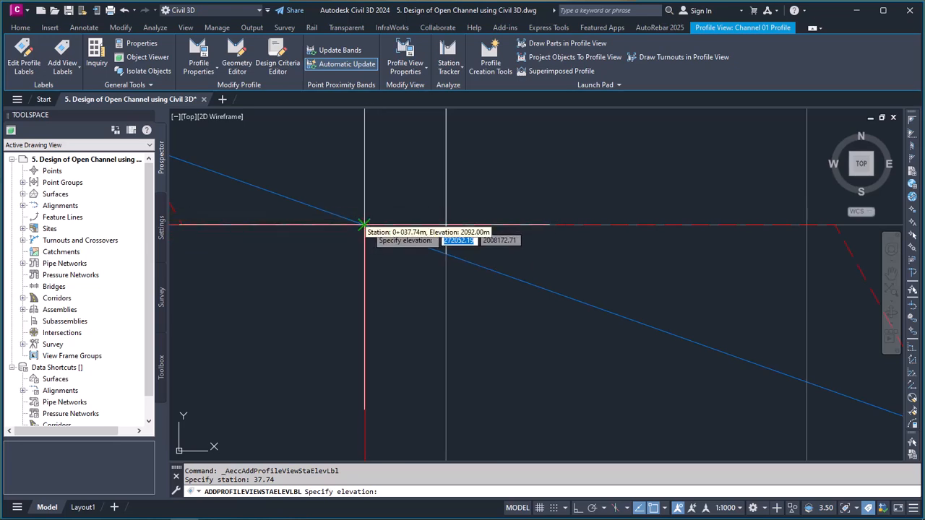
scroll(365, 225, down, 5)
scroll(322, 239, up, 5)
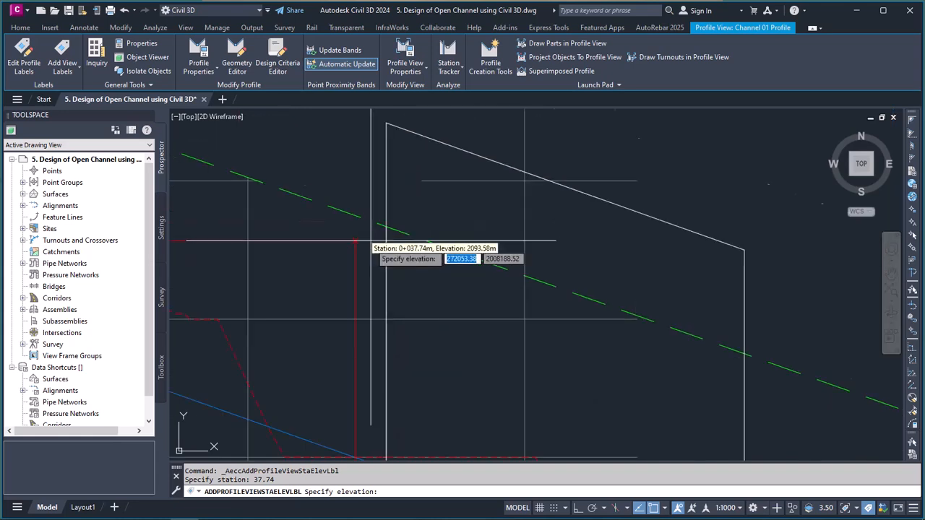
click(345, 196)
scroll(405, 217, down, 4)
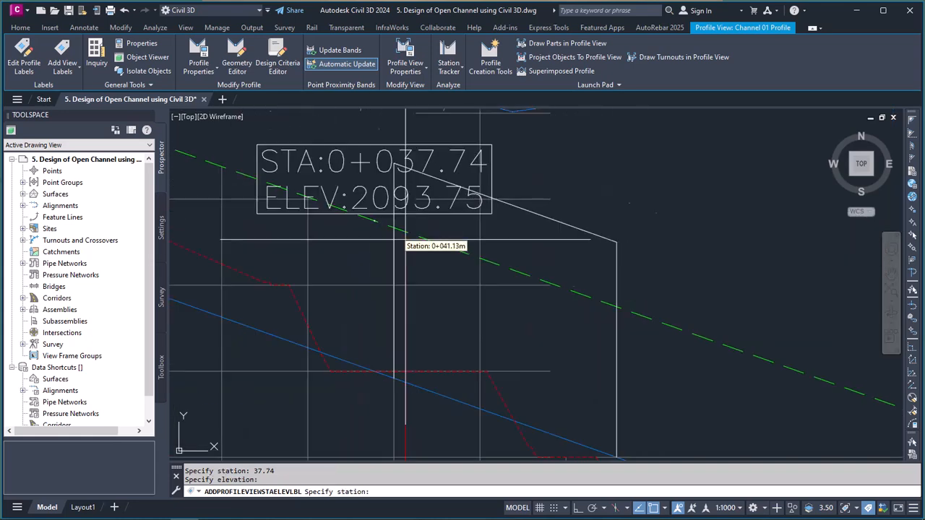
key(Escape)
- Delete the two vertical white polylines and the sloping one joining them above the berm line in the Channel 01 profile
scroll(434, 217, up, 4)
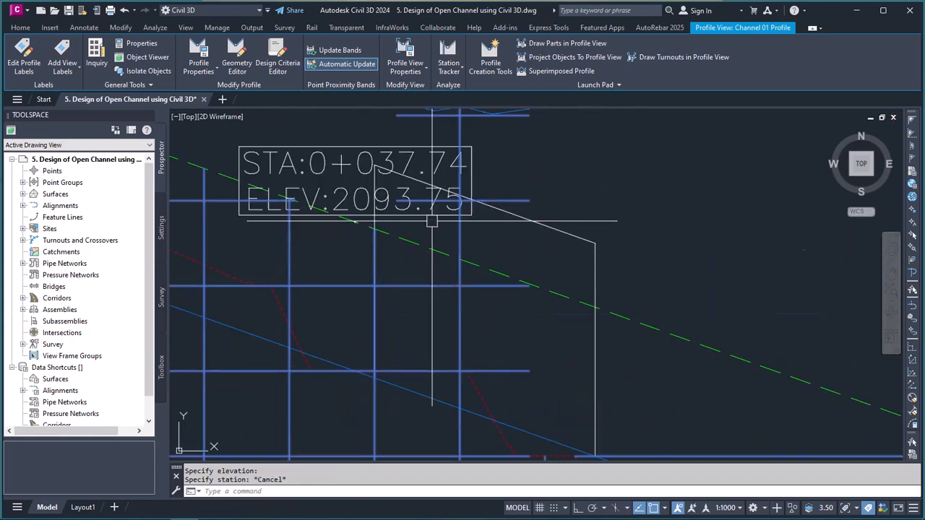
click(516, 220)
key(Escape)
key(Escape)
click(591, 261)
scroll(374, 196, up, 4)
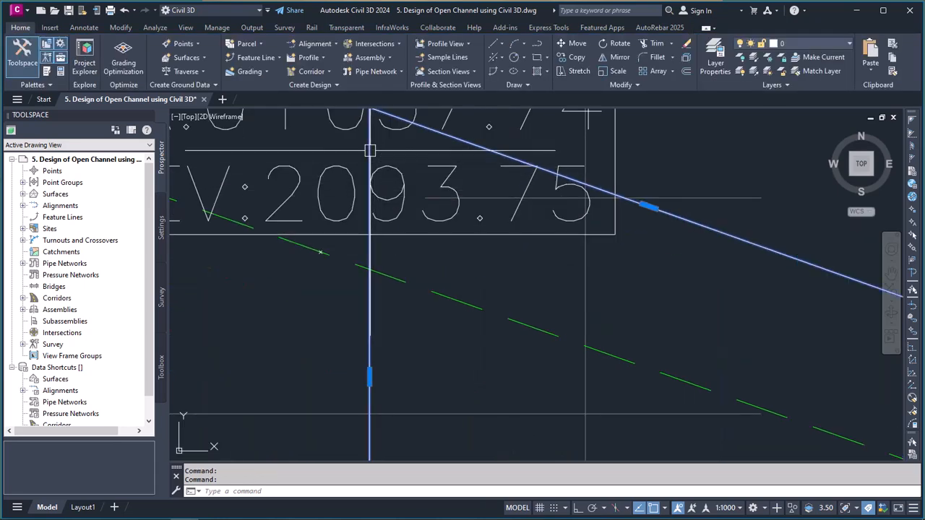
scroll(405, 217, down, 4)
key(Delete)
scroll(404, 231, down, 4)
- Move the 0+037.74 station elevation label above and left of its berm point so a leader points to it
scroll(381, 217, up, 4)
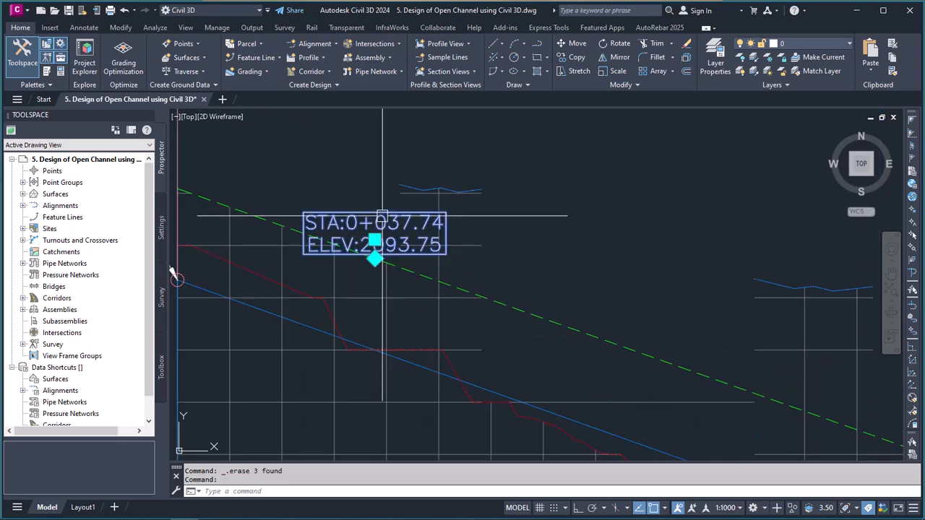
click(381, 217)
click(374, 240)
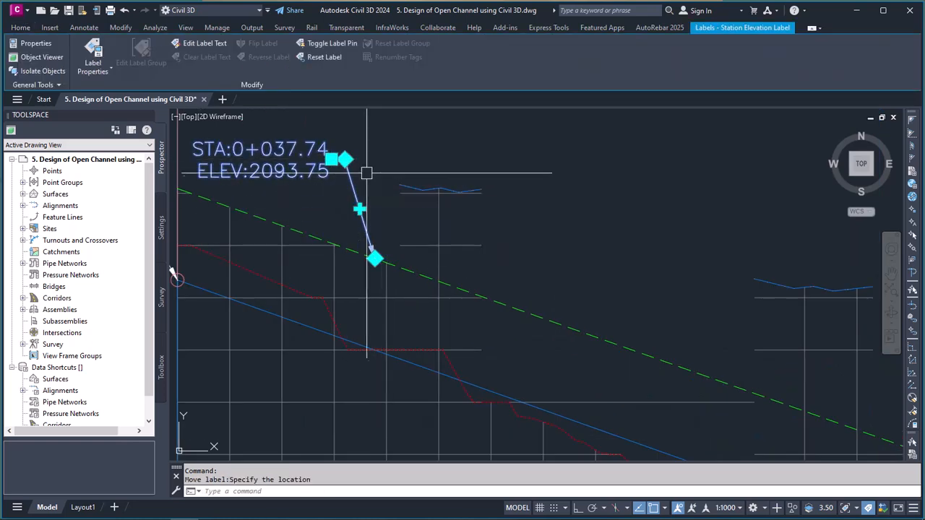
scroll(373, 267, up, 2)
key(Escape)
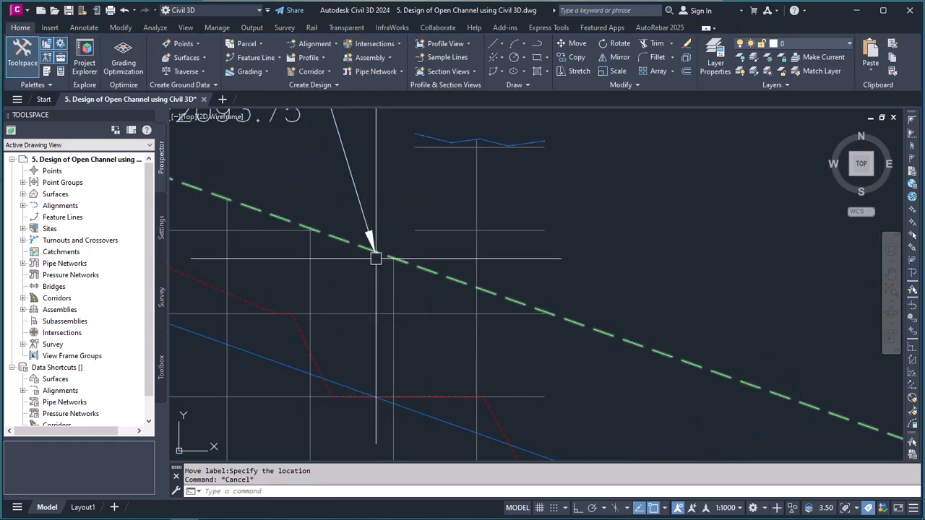
- Check the second transition station in plan and add a station elevation label at 65.57 on the berm line in the Channel 01 profile
scroll(376, 259, down, 8)
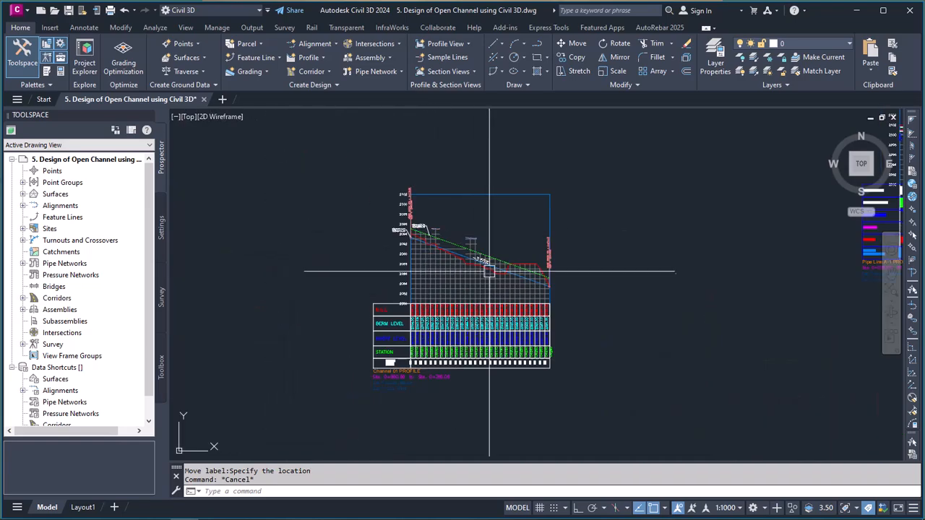
scroll(516, 323, down, 2)
scroll(516, 336, up, 5)
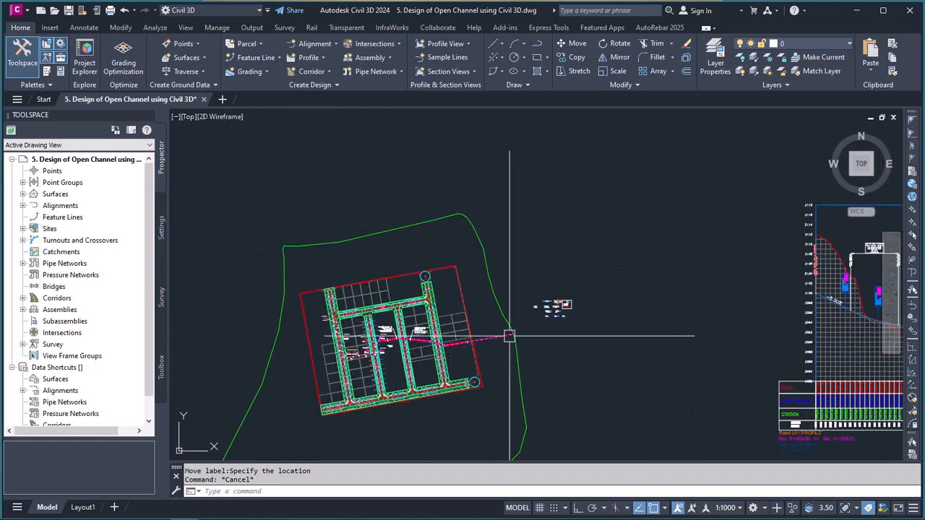
scroll(432, 322, up, 6)
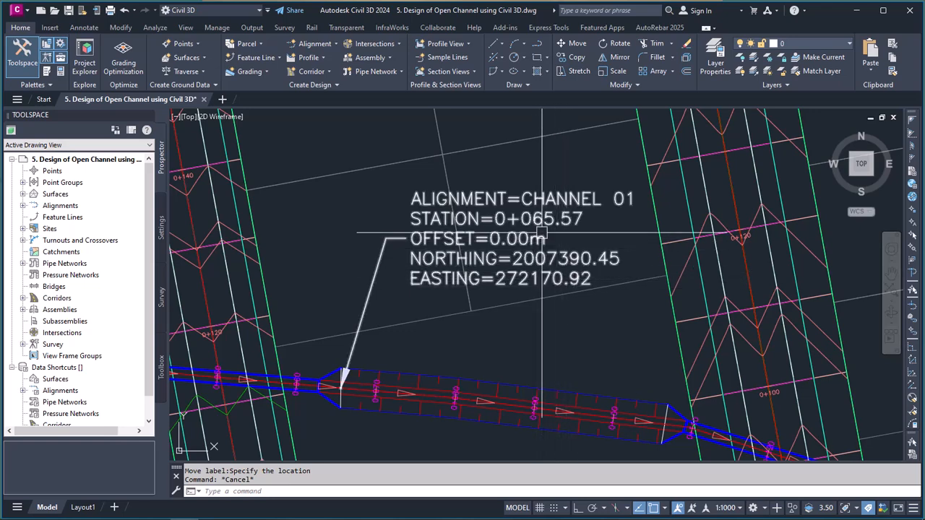
scroll(539, 238, down, 7)
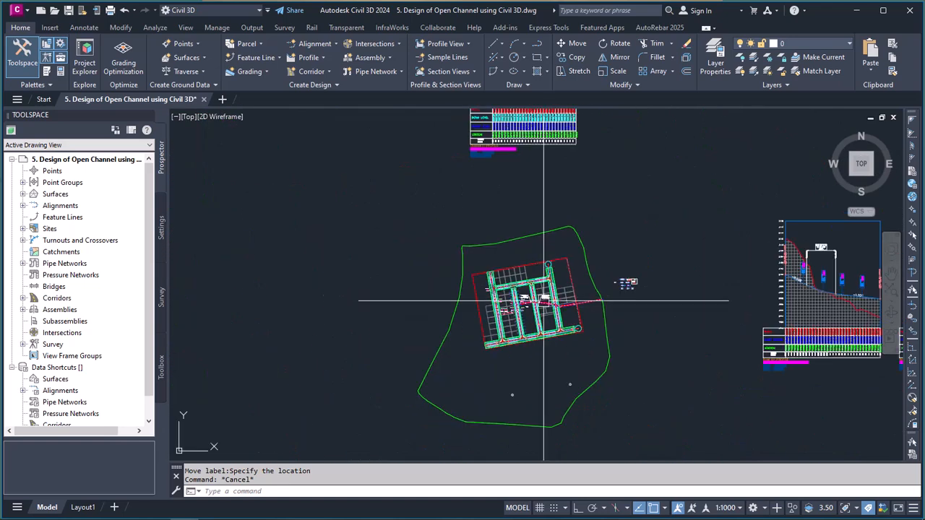
scroll(530, 248, down, 2)
scroll(506, 203, up, 9)
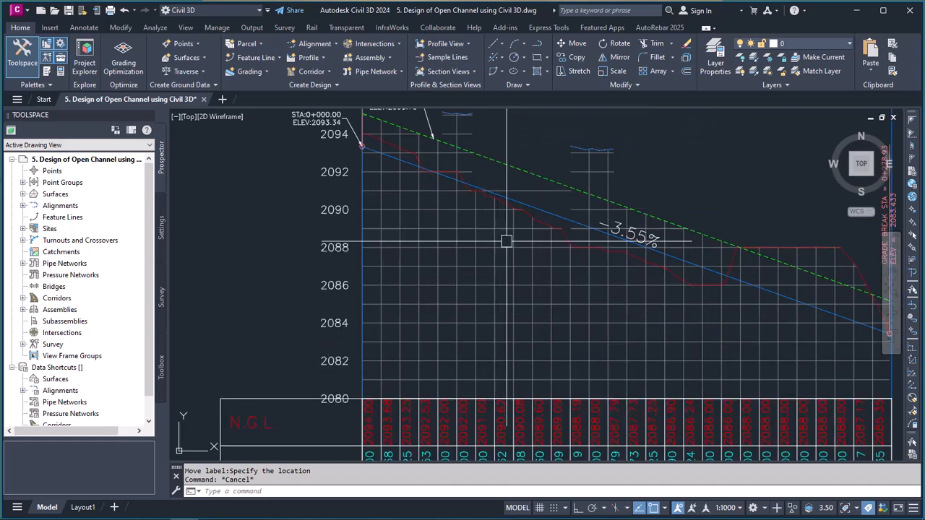
click(499, 257)
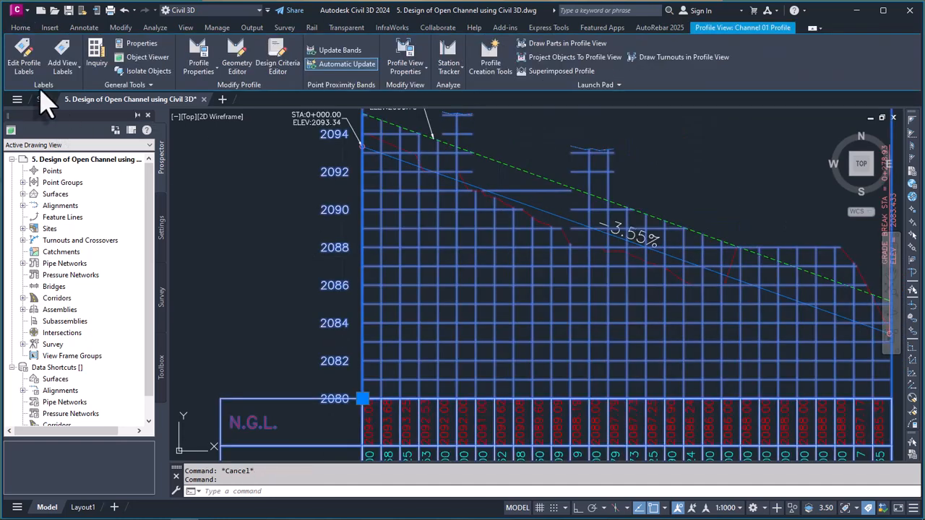
click(81, 81)
click(79, 117)
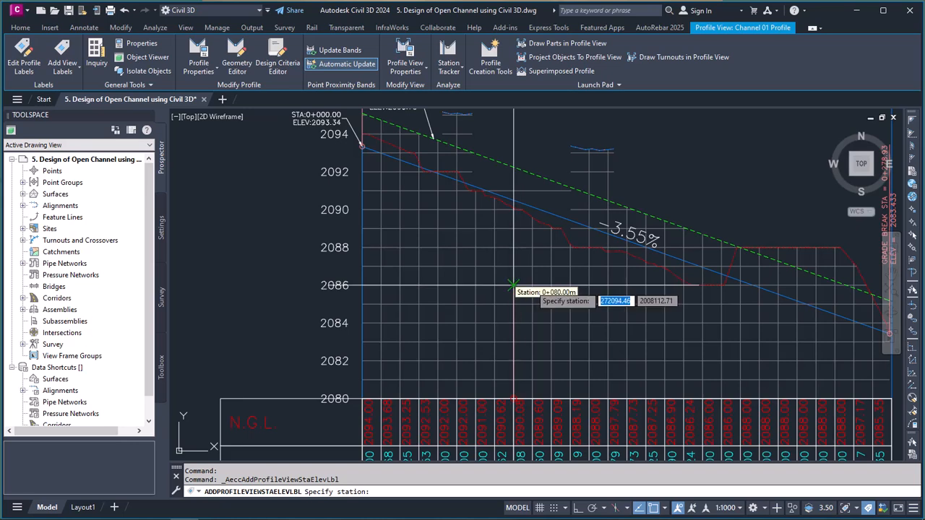
text(65.57)
key(Return)
scroll(485, 151, up, 6)
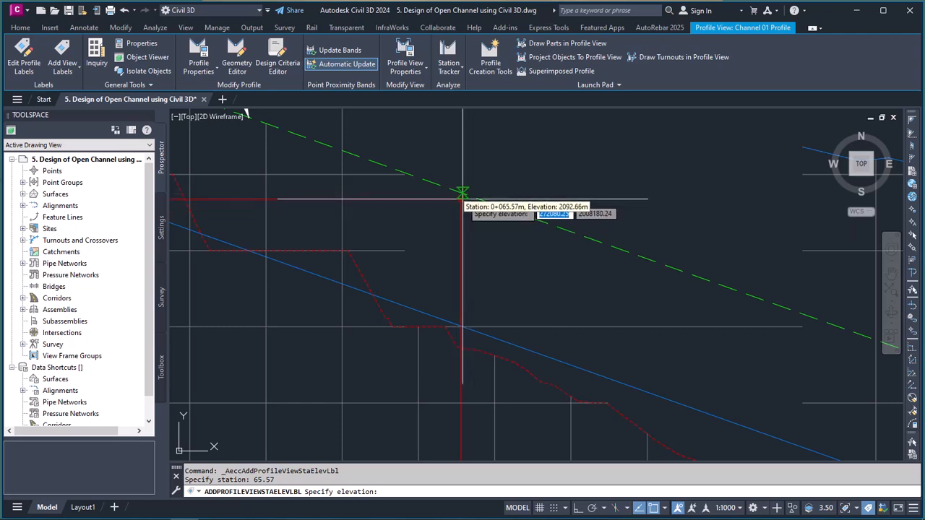
scroll(463, 192, up, 6)
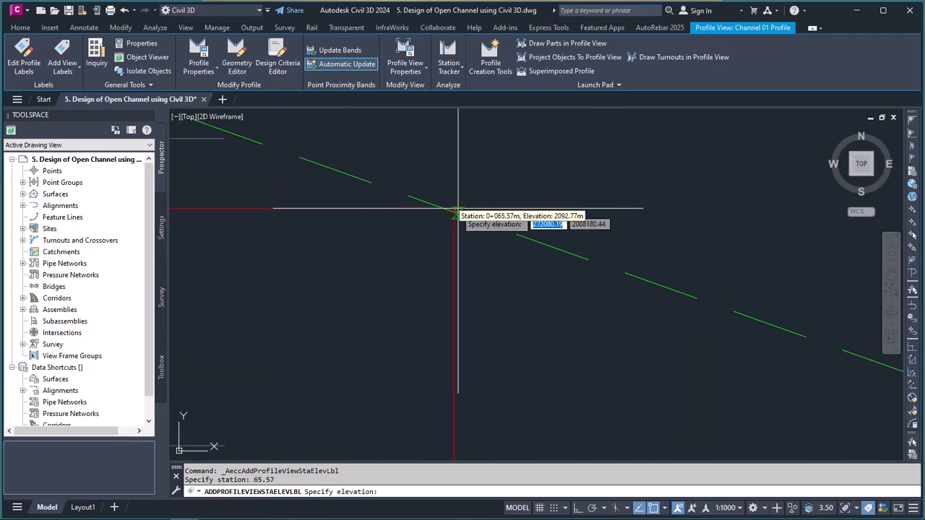
click(454, 211)
scroll(489, 225, down, 6)
key(Escape)
key(Escape)
- Move the 0+065.57 station elevation label above and right of its berm point so a leader points to it
click(517, 218)
click(497, 216)
click(568, 153)
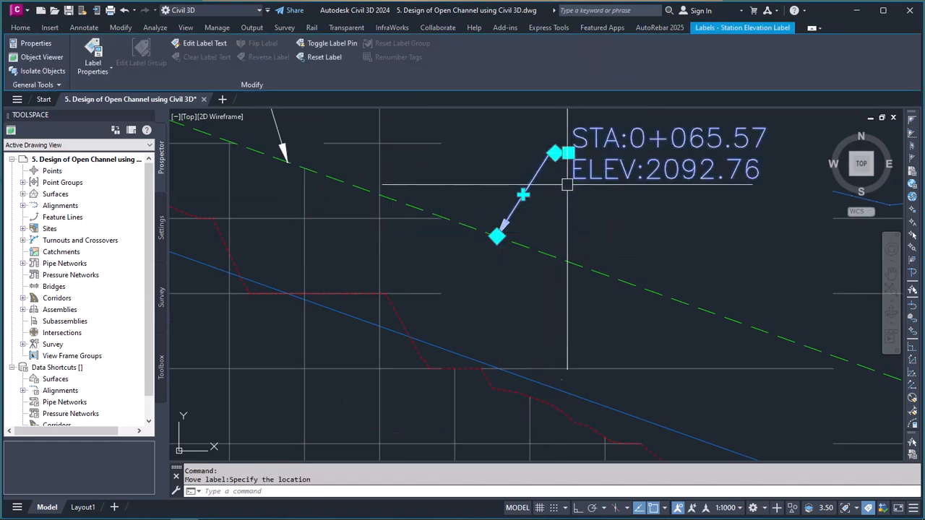
scroll(549, 207, down, 8)
key(Escape)
- Draw a circle with a radius of about 1.71 centred on the 0+037.74 label's arrow tip on the berm line
scroll(533, 223, up, 6)
scroll(503, 236, up, 2)
key(Return)
scroll(431, 217, up, 3)
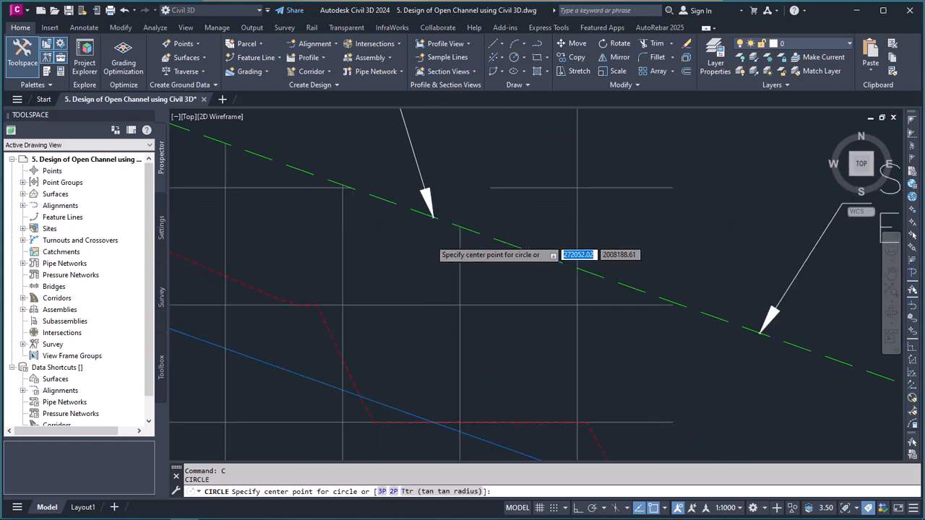
click(432, 206)
click(380, 193)
scroll(326, 183, down, 5)
- Draw a larger circle centred on the 0+065.57 label's arrow tip on the berm line
scroll(450, 239, up, 3)
key(Return)
click(447, 235)
click(420, 209)
scroll(538, 258, down, 3)
scroll(448, 191, up, 2)
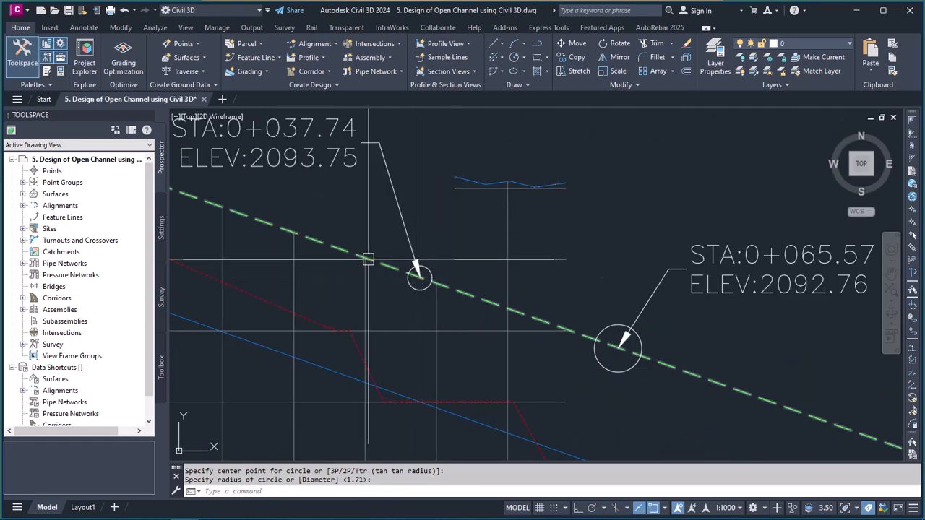
scroll(434, 263, down, 3)
scroll(528, 252, up, 3)
scroll(528, 252, down, 3)
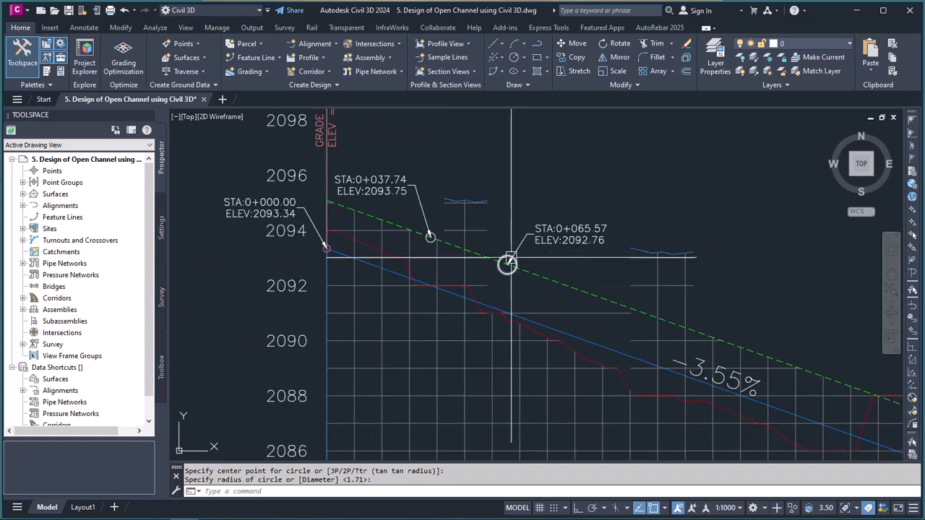
- Examine the labelled and circled transition points along the berm line in the Channel 01 profile view
scroll(505, 263, up, 1)
scroll(530, 237, down, 1)
scroll(529, 237, up, 5)
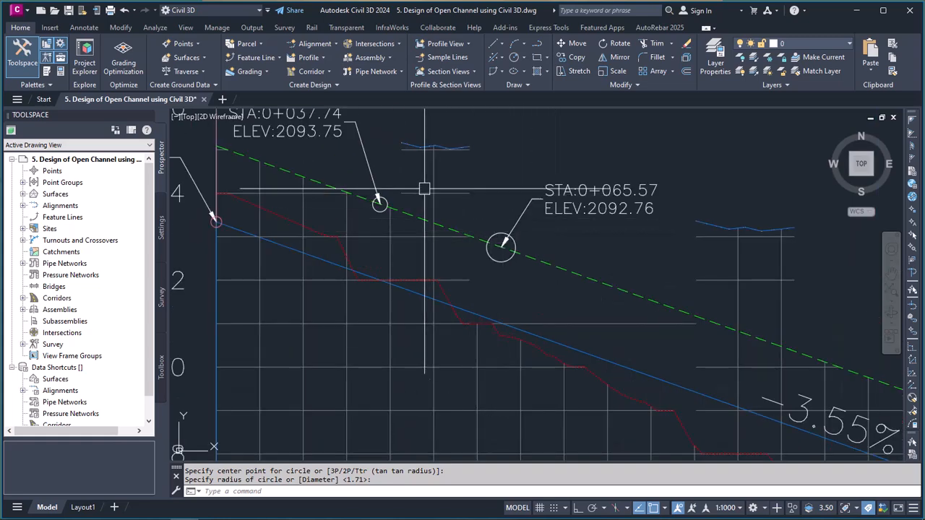
scroll(378, 204, up, 1)
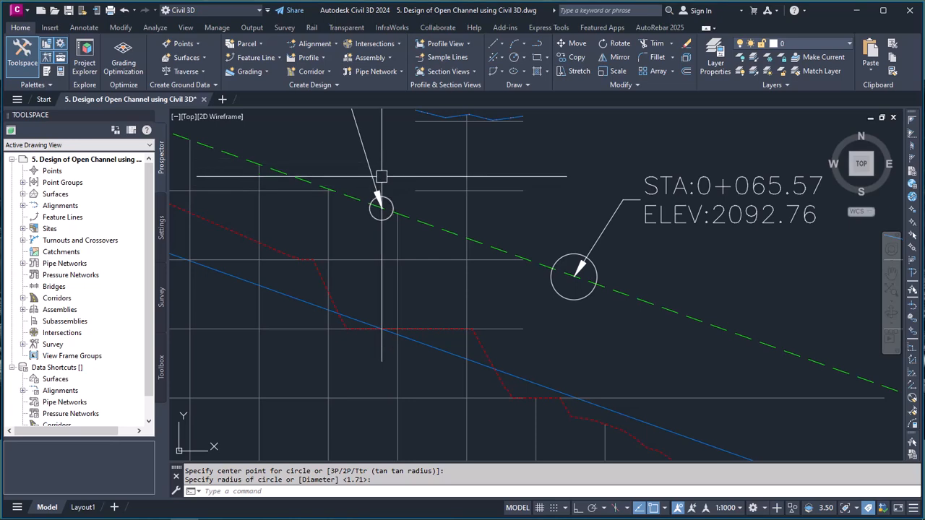
scroll(426, 196, down, 2)
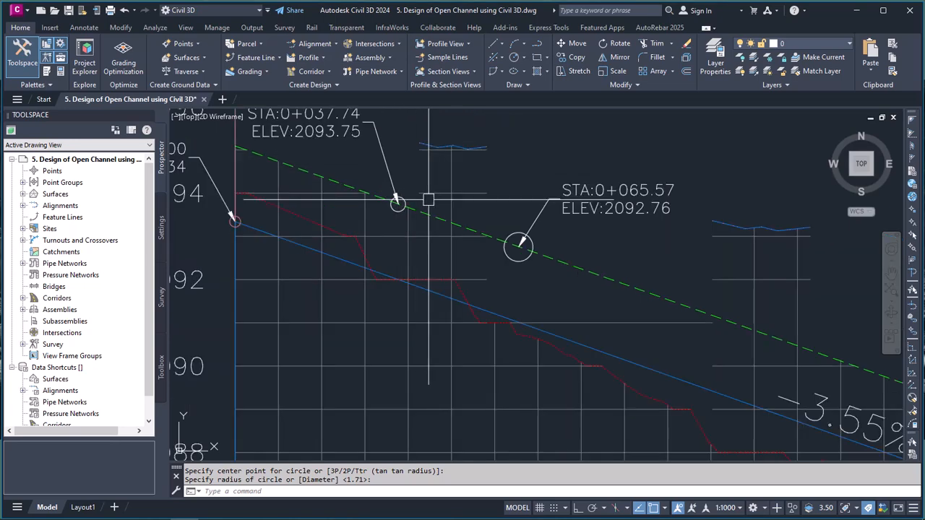
scroll(353, 185, up, 2)
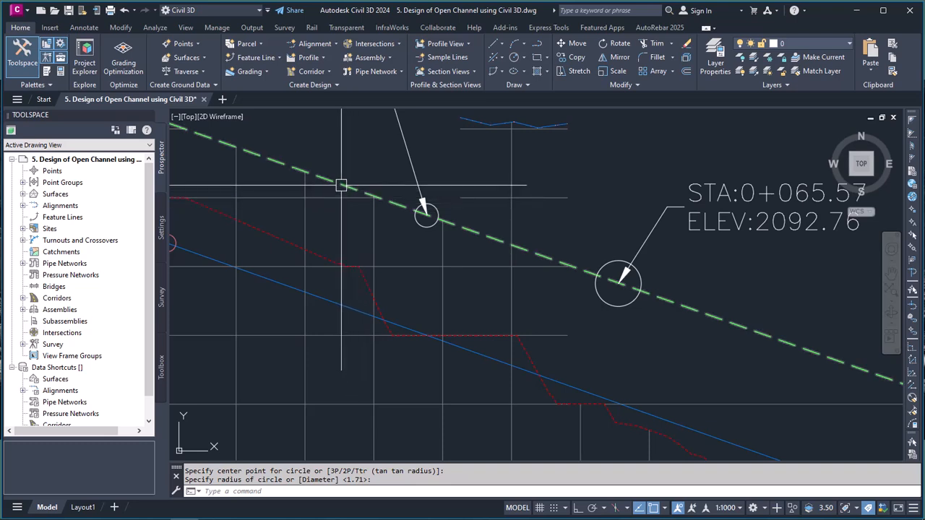
mouse_move(341, 185)
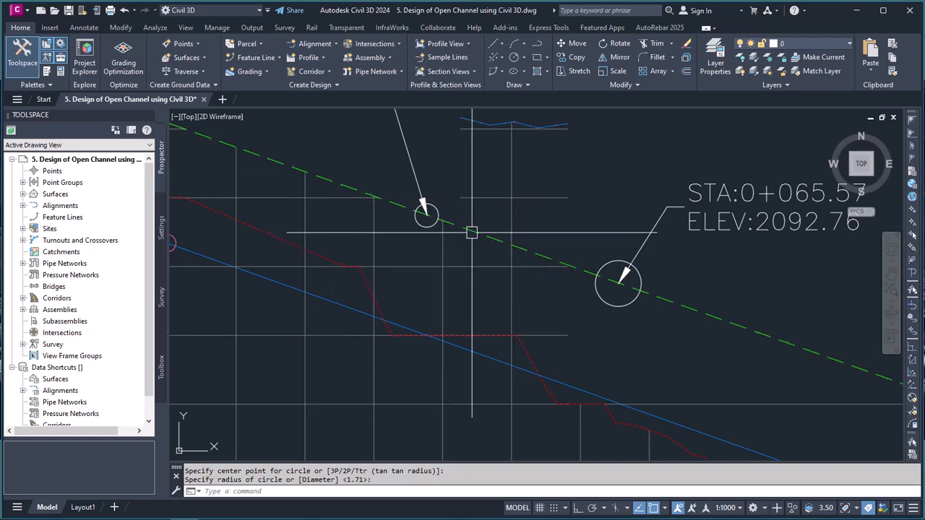
scroll(491, 275, down, 2)
scroll(492, 274, down, 3)
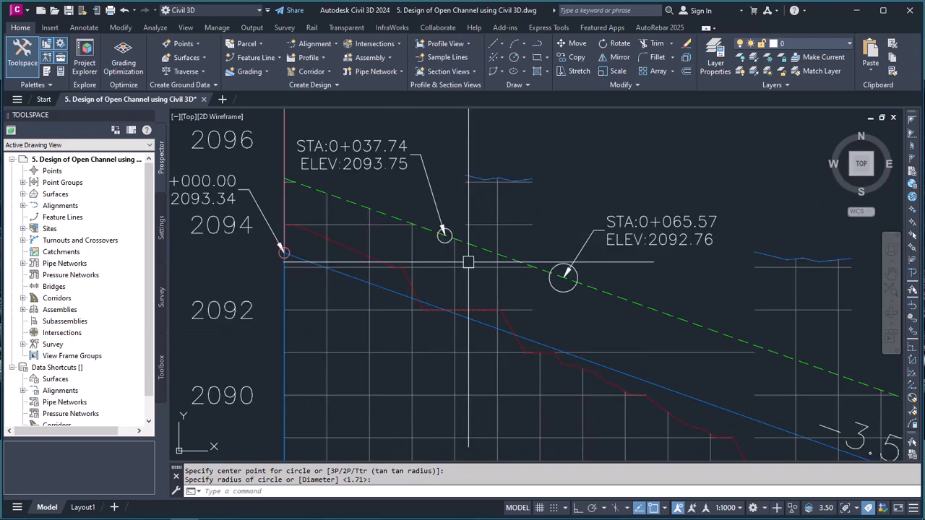
mouse_move(468, 262)
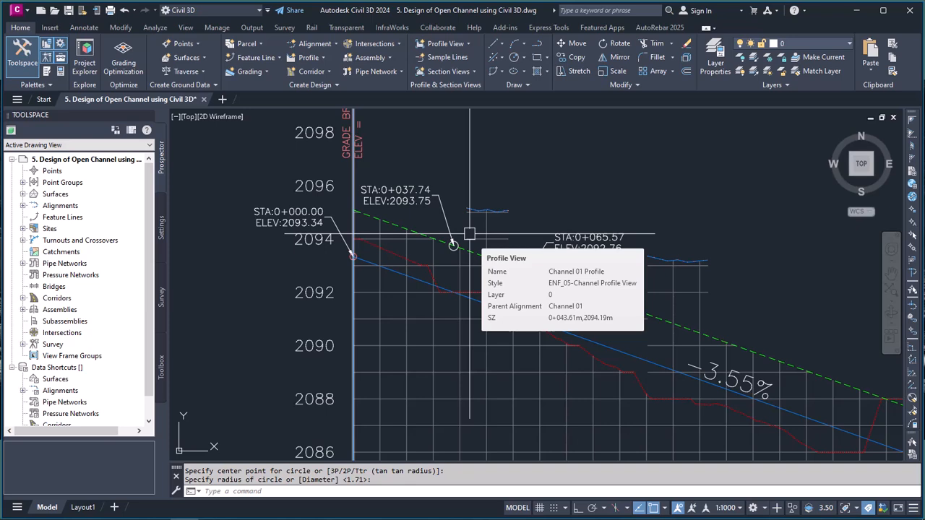
scroll(471, 242, down, 3)
scroll(473, 243, up, 5)
scroll(489, 266, down, 4)
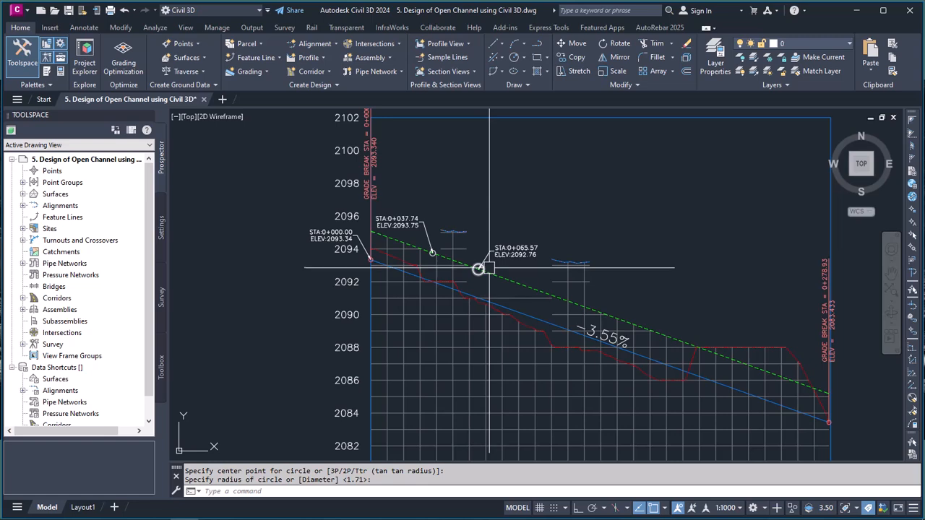
- Check the N.G.L., berm level, invert level and cut/fill data bands beneath the Channel 01 profile against the profile lines
scroll(489, 267, up, 6)
scroll(481, 262, down, 6)
scroll(470, 289, up, 4)
scroll(503, 217, down, 6)
scroll(497, 181, down, 4)
scroll(528, 233, up, 3)
scroll(537, 247, down, 4)
scroll(537, 247, up, 7)
scroll(517, 249, down, 3)
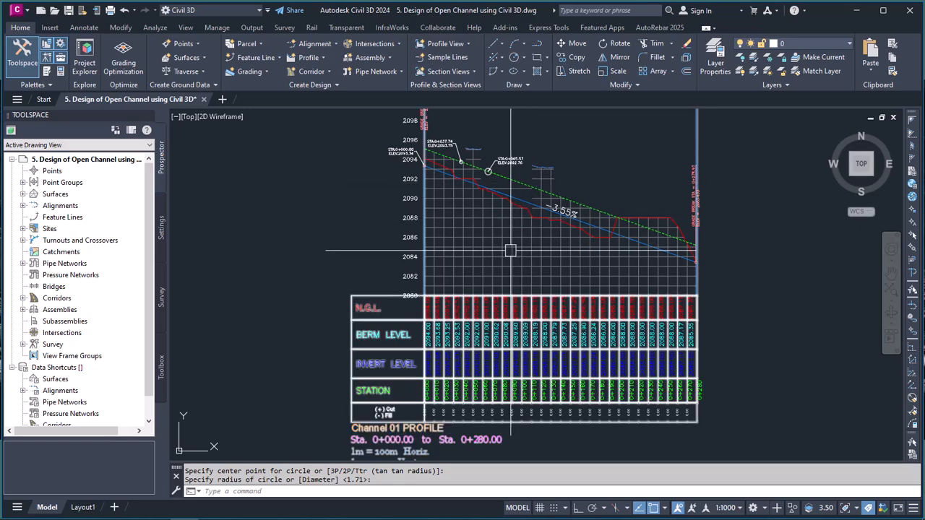
scroll(521, 213, up, 2)
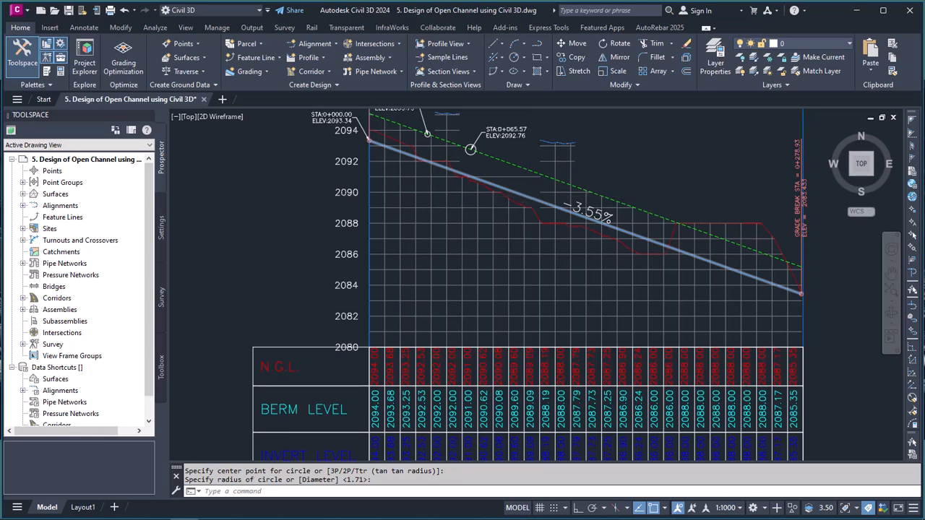
scroll(528, 196, down, 3)
scroll(433, 264, up, 6)
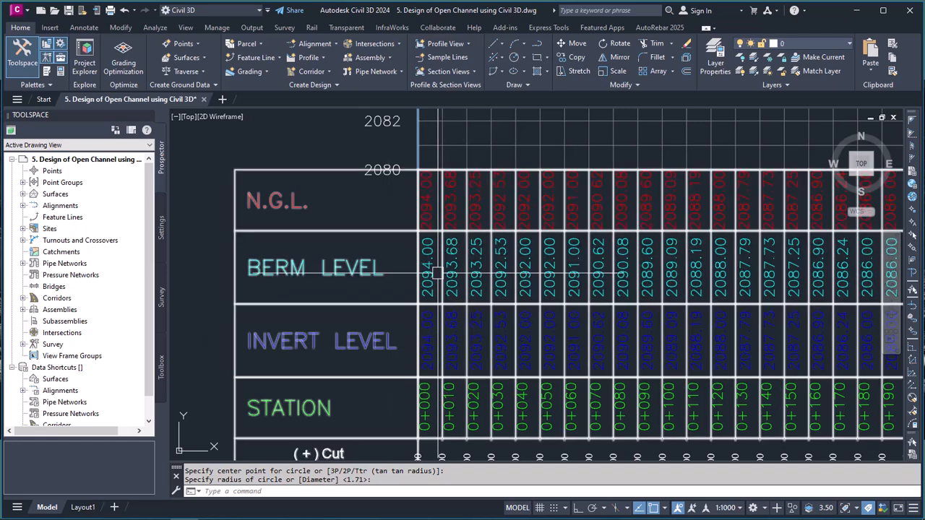
scroll(477, 374, down, 6)
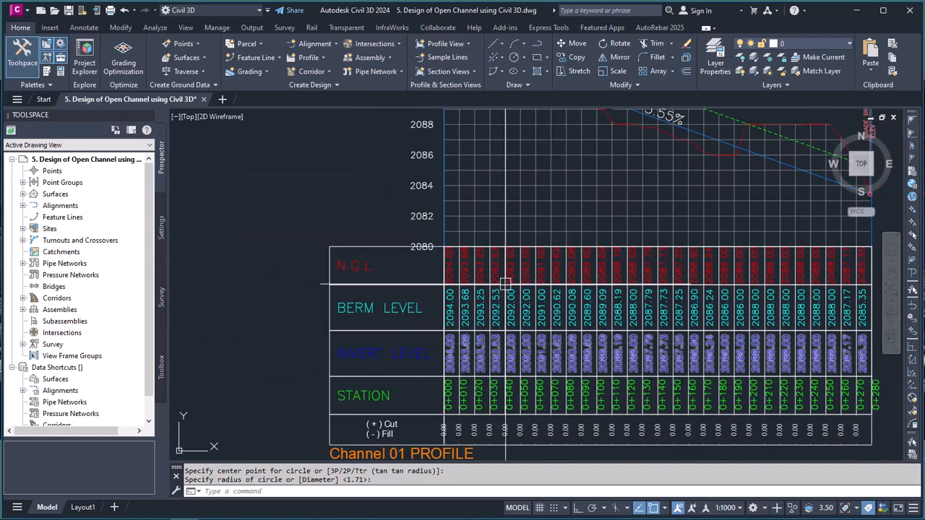
key(Escape)
click(546, 265)
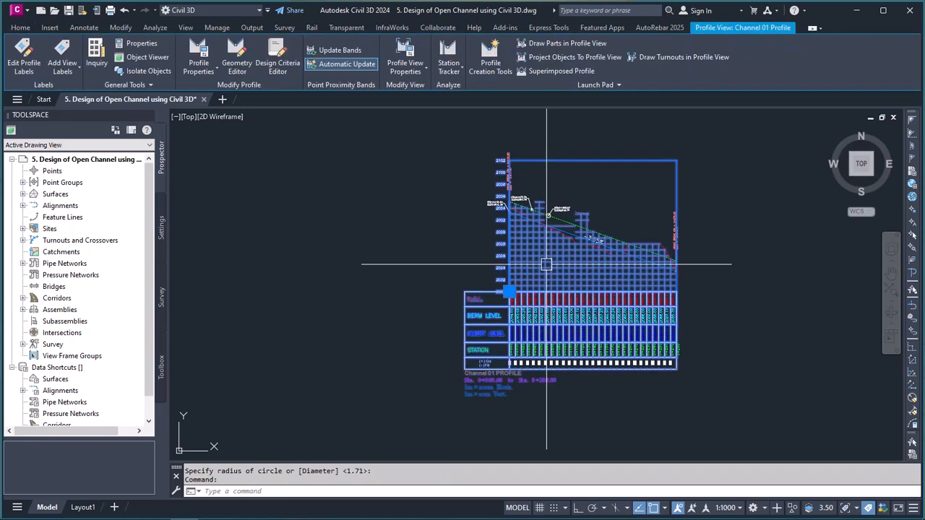
click(406, 67)
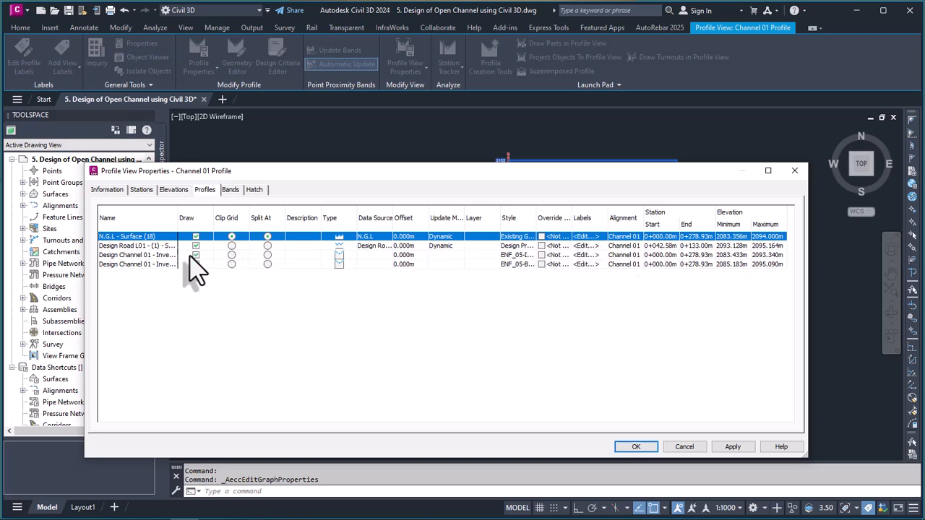
click(230, 189)
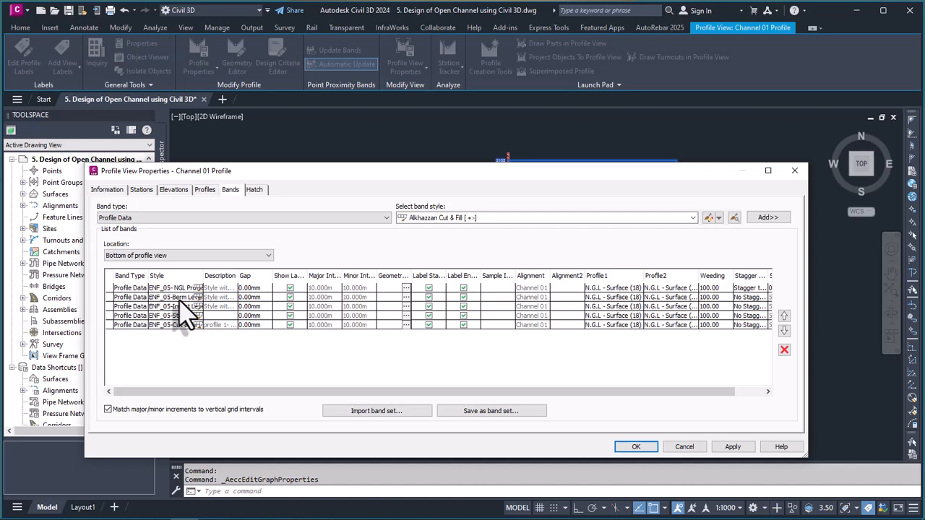
click(612, 299)
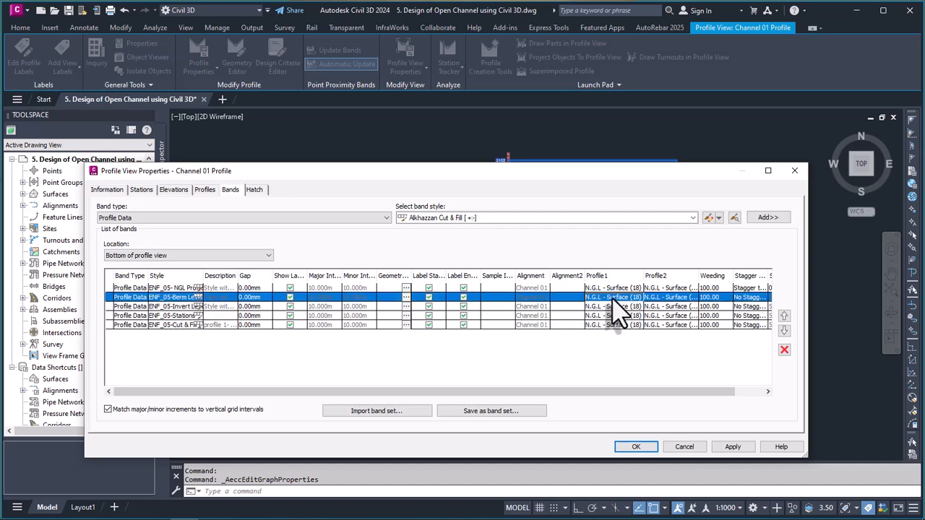
click(613, 299)
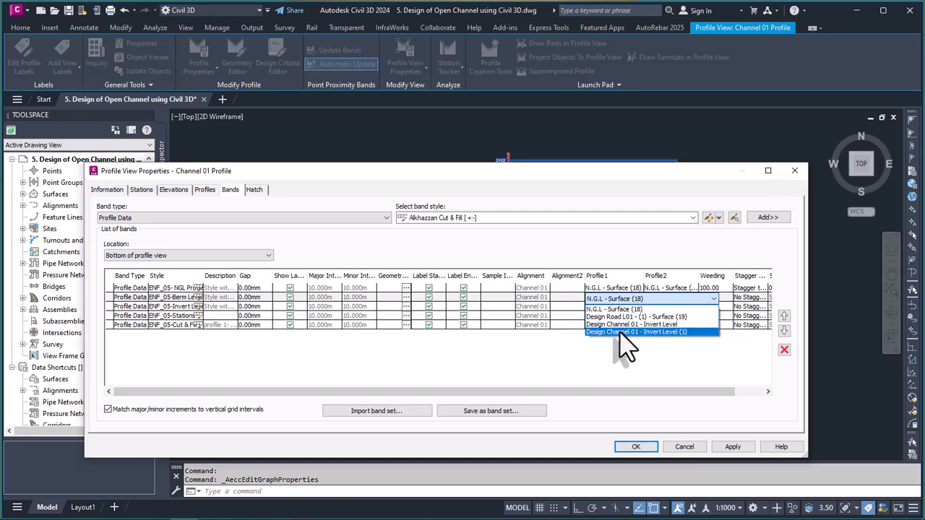
click(796, 171)
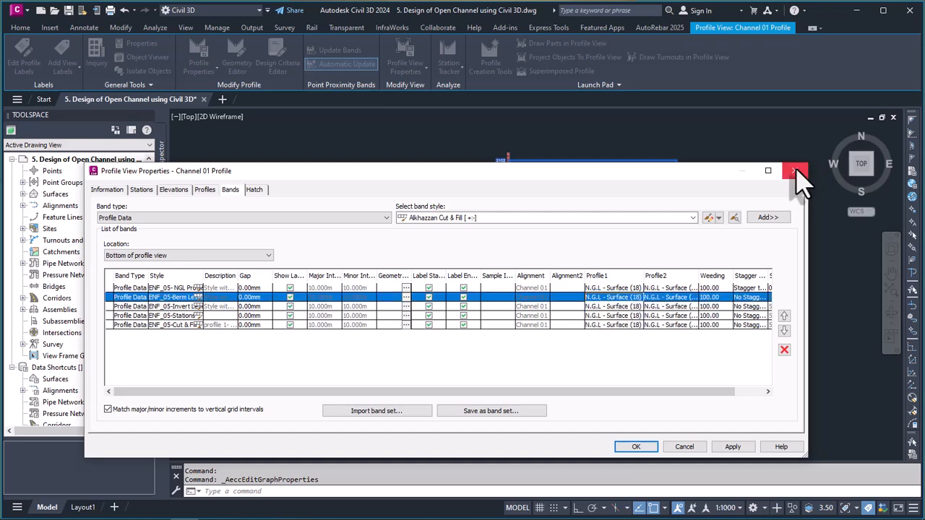
click(796, 171)
key(Escape)
- Rename the dashed green berm profile as "Design Channel 01 - Berm" in its profile properties
scroll(516, 202, up, 5)
click(558, 215)
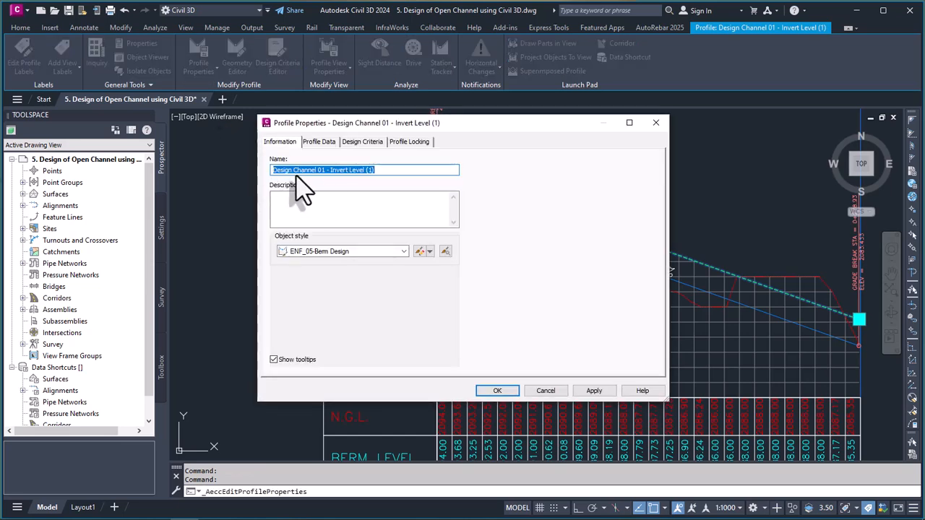
click(381, 172)
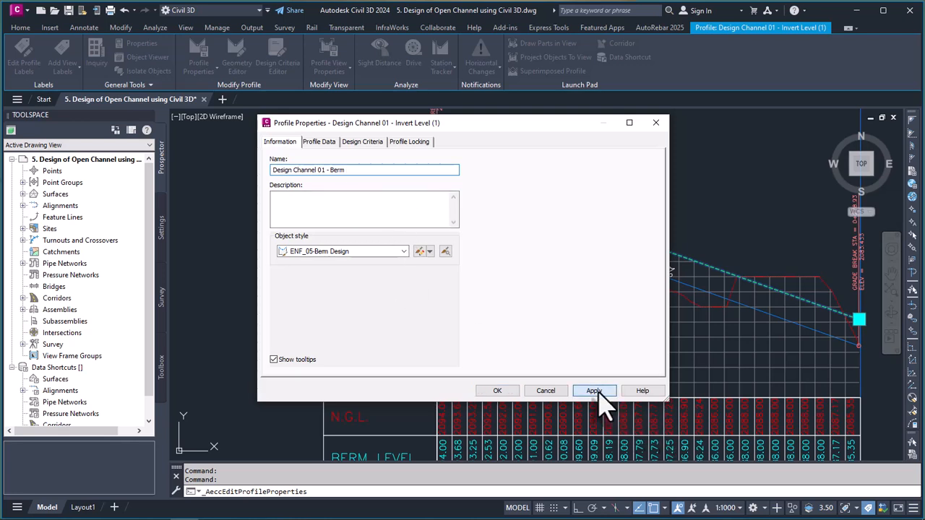
click(495, 391)
key(Escape)
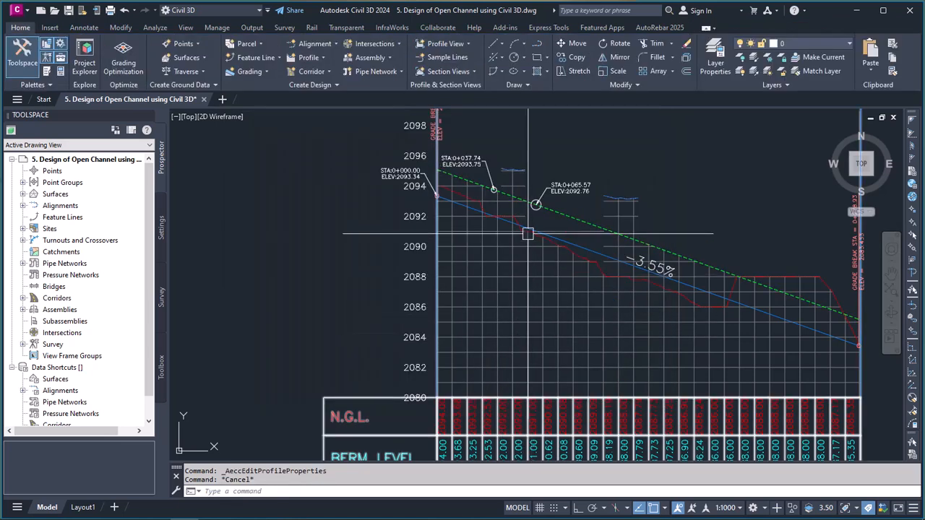
- In the Channel 01 profile view's band properties, set Profile1 of the ENF_05-Berm Level band to Design Channel 01 - Berm
scroll(527, 233, down, 5)
scroll(543, 252, up, 4)
scroll(539, 260, down, 4)
scroll(529, 275, up, 3)
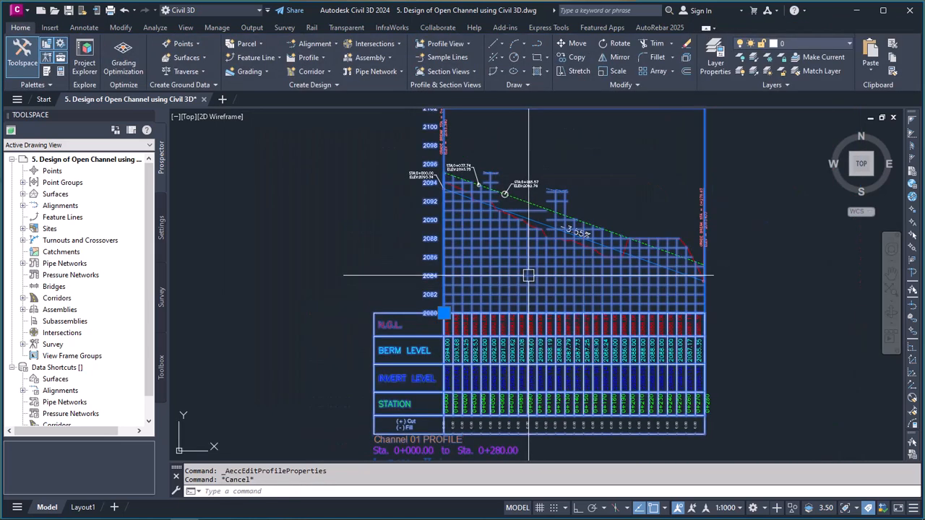
click(528, 275)
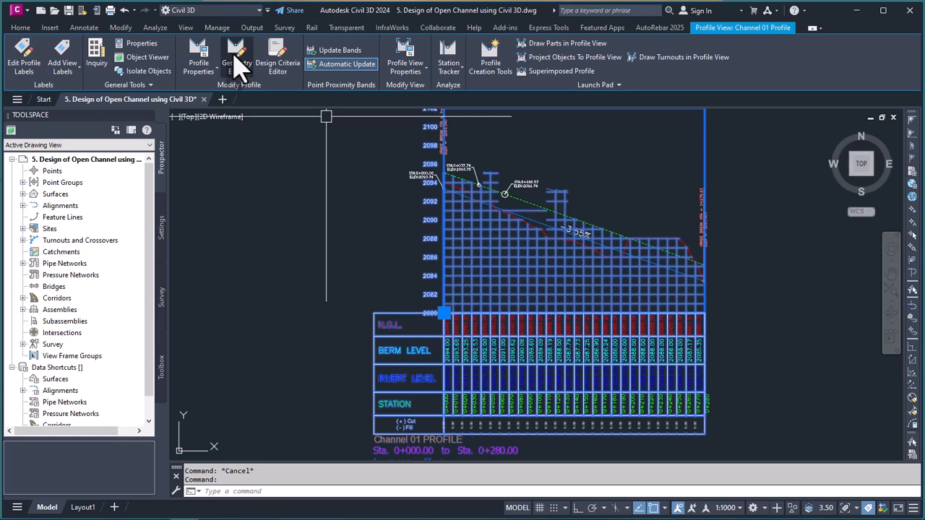
click(407, 64)
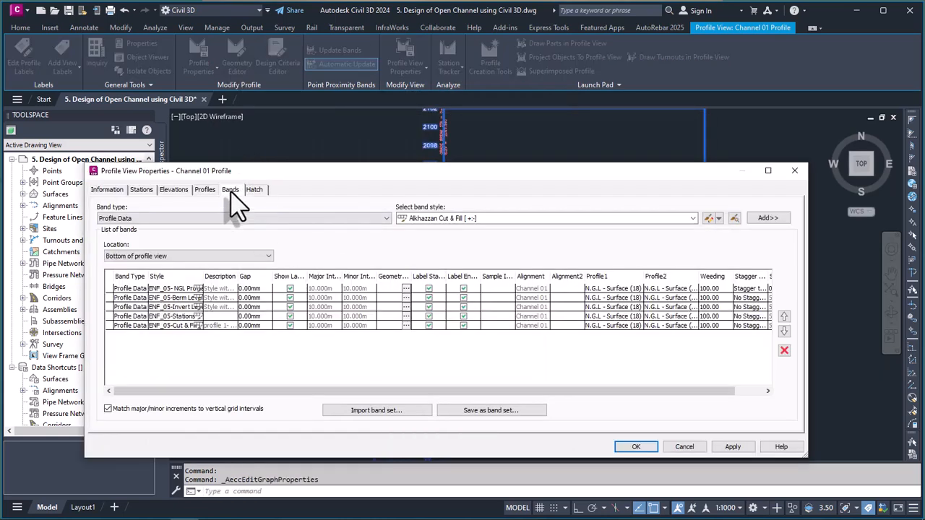
click(605, 300)
click(606, 300)
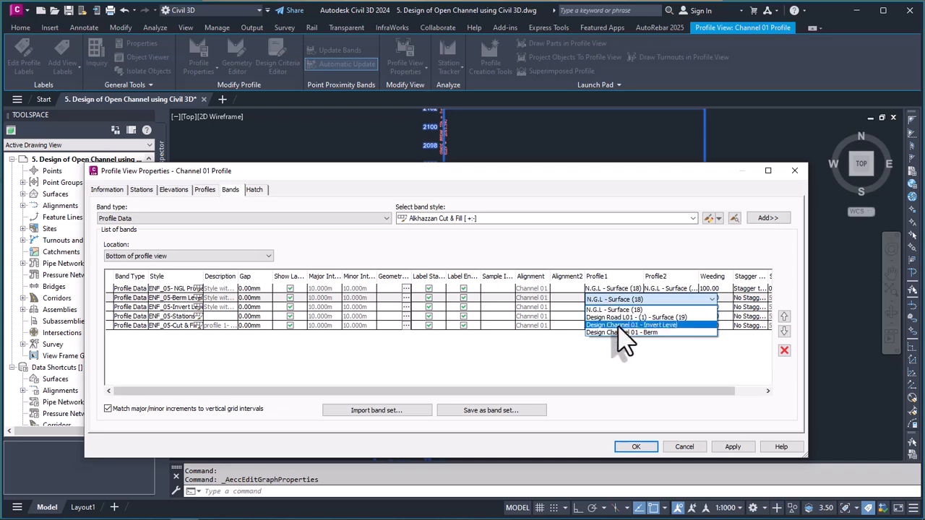
click(622, 332)
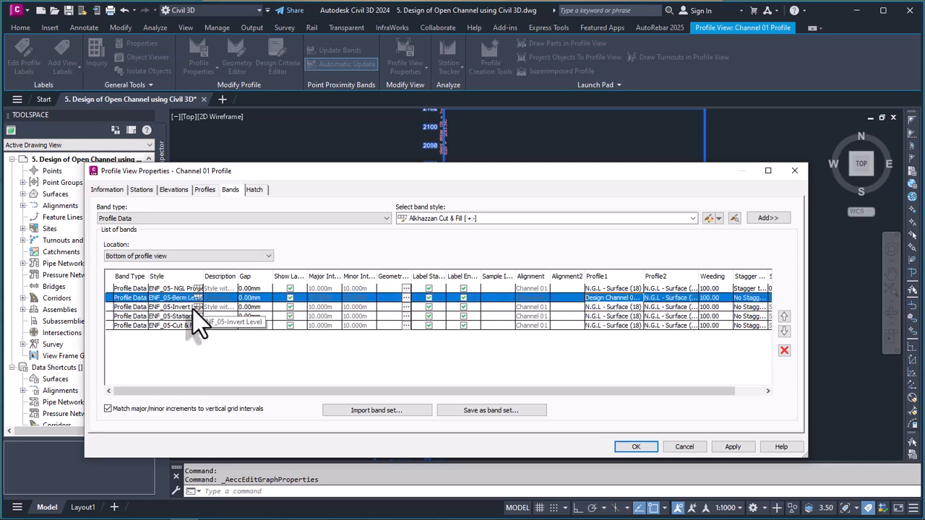
- Set Profile1 of the ENF_05-Invert Level band to Design Channel 01 - Invert Level
click(637, 309)
click(639, 309)
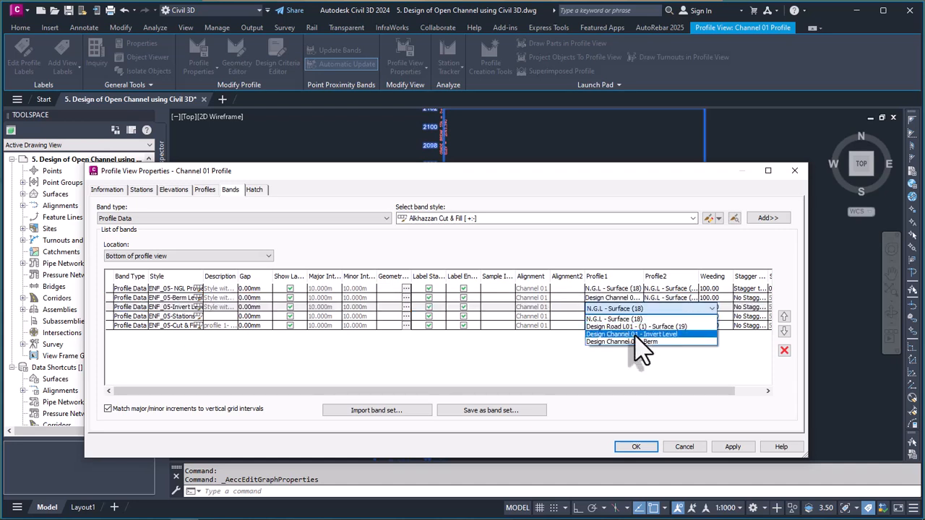
click(636, 336)
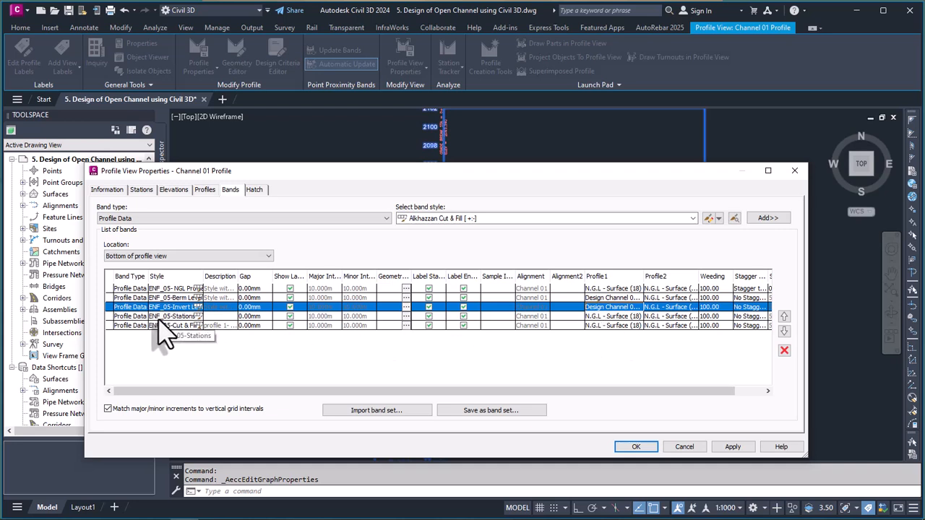
- Set Profile1 of the Stations and Cut & Fill bands to Design Channel 01 - Invert Level and apply the band changes
click(601, 317)
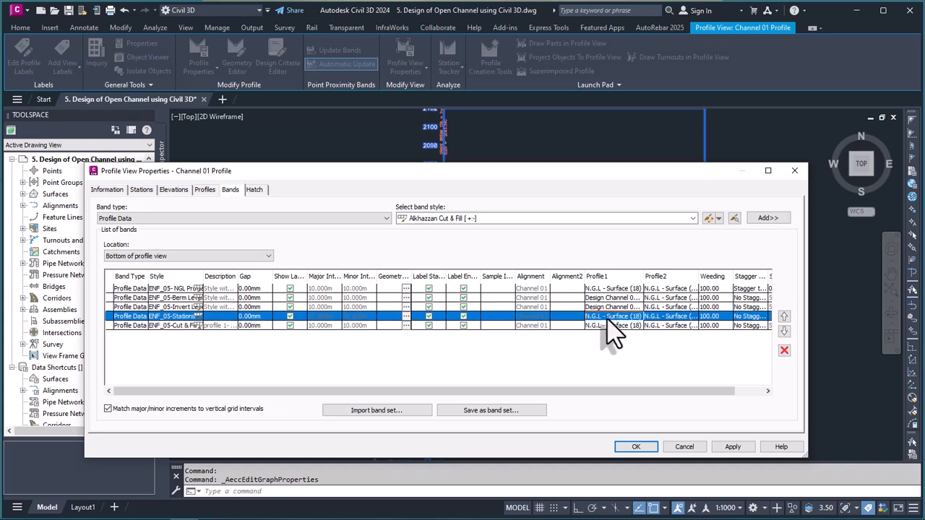
click(604, 319)
click(626, 344)
click(612, 326)
click(613, 327)
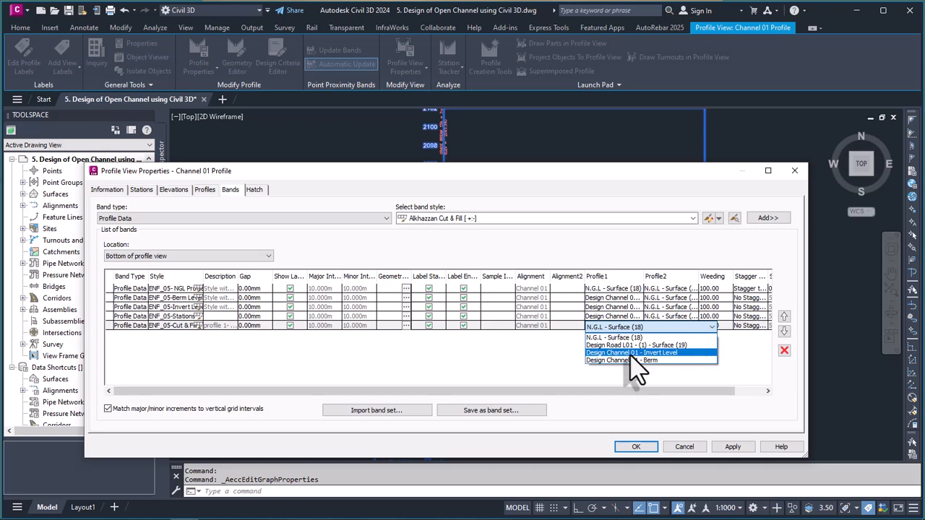
click(606, 353)
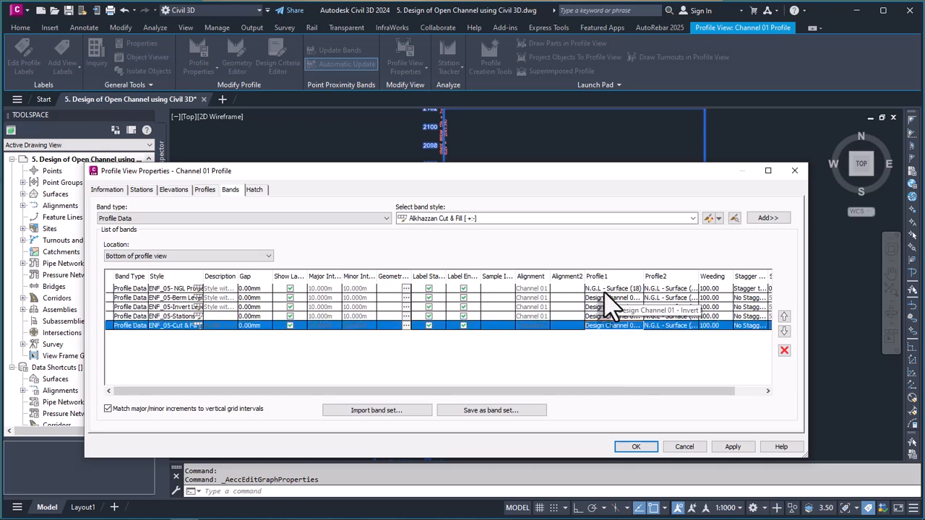
click(733, 447)
click(637, 448)
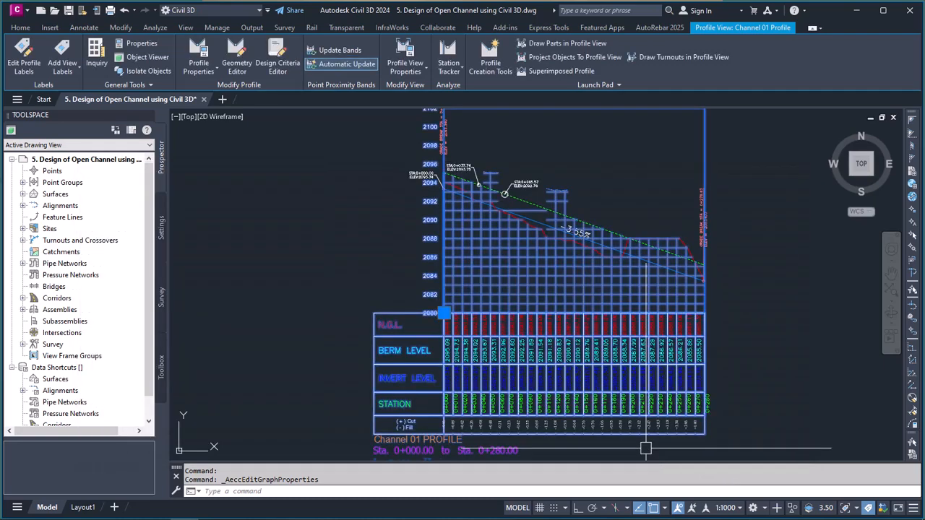
- Inspect the updated berm, invert, station and cut/fill values in the bands beneath the Channel 01 profile
scroll(376, 387, up, 6)
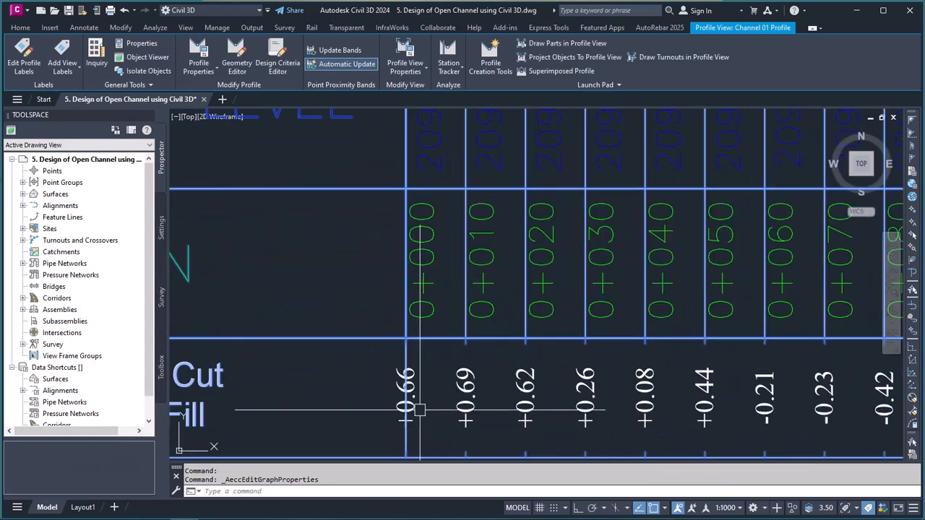
scroll(450, 423, down, 5)
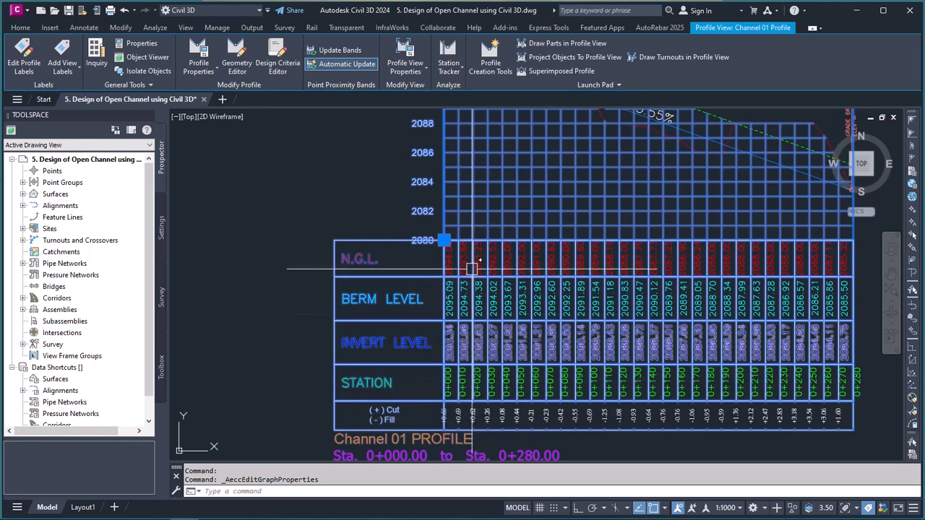
scroll(479, 268, up, 3)
scroll(463, 248, down, 6)
scroll(490, 209, up, 4)
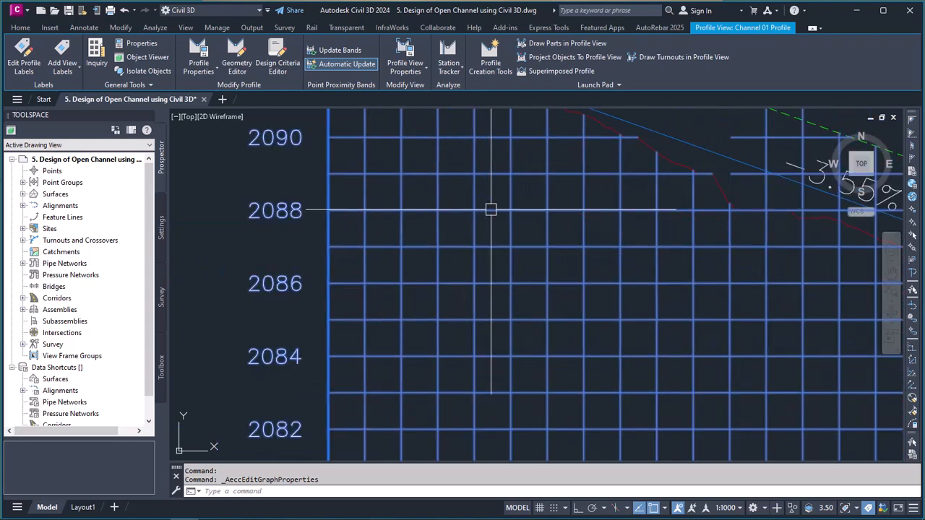
- Examine the existing ground line against the design berm and invert profiles along the full length of the Channel 01 profile view
scroll(489, 217, down, 4)
scroll(489, 219, up, 4)
key(Escape)
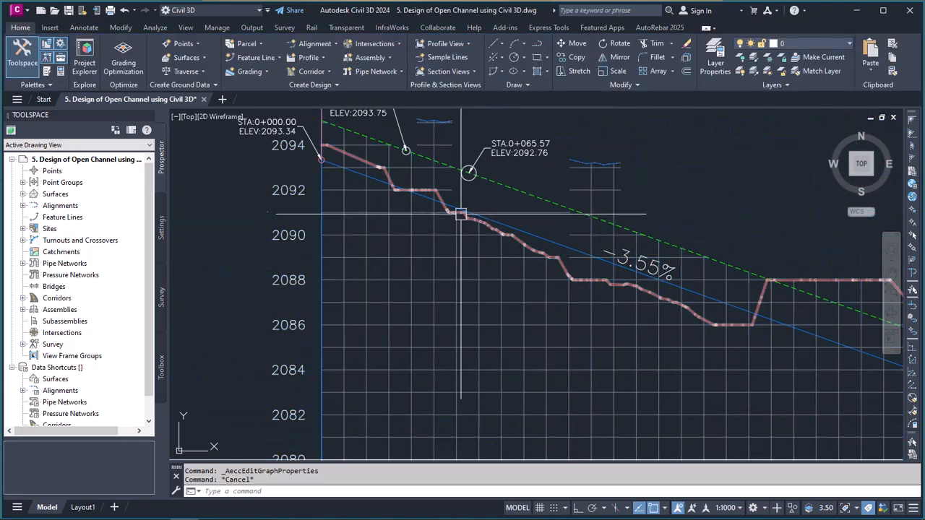
scroll(405, 188, down, 4)
scroll(318, 154, up, 4)
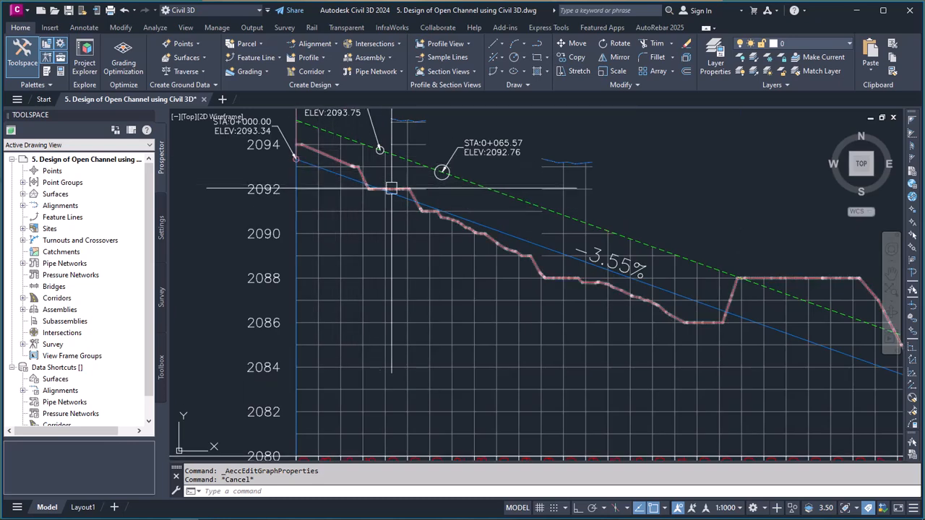
scroll(450, 195, down, 4)
scroll(563, 267, up, 4)
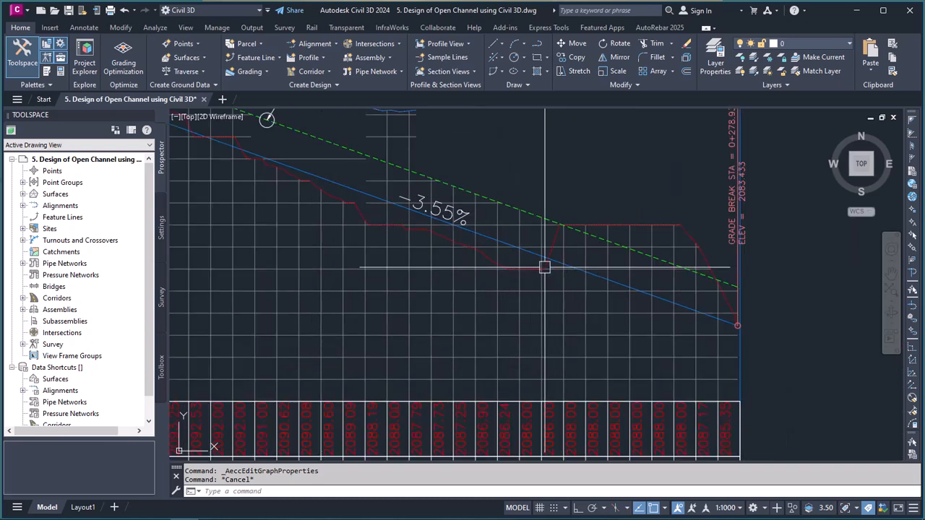
scroll(626, 271, down, 2)
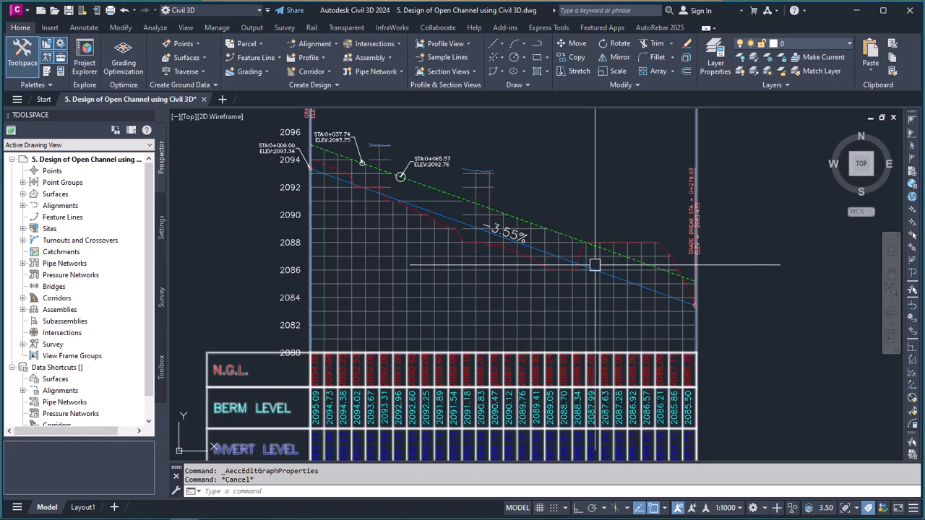
scroll(623, 260, down, 2)
scroll(623, 259, up, 3)
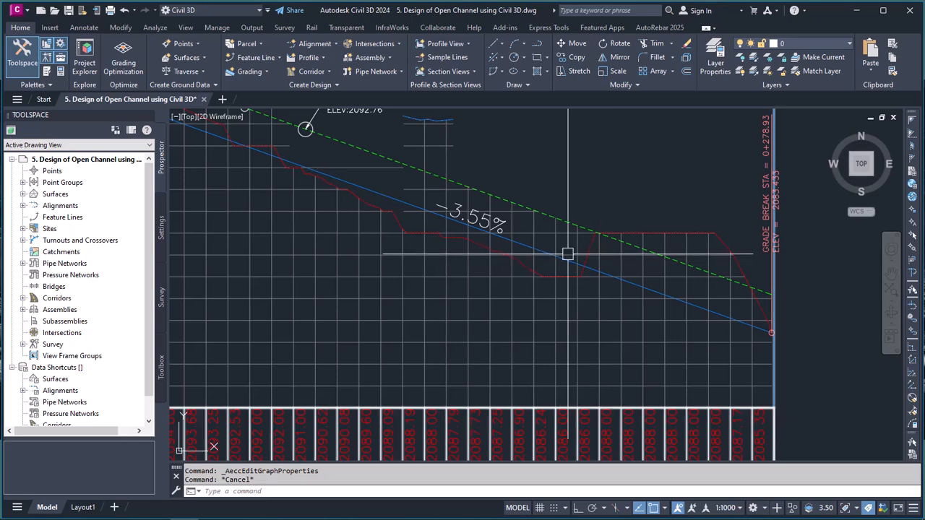
scroll(628, 255, down, 3)
scroll(628, 254, up, 2)
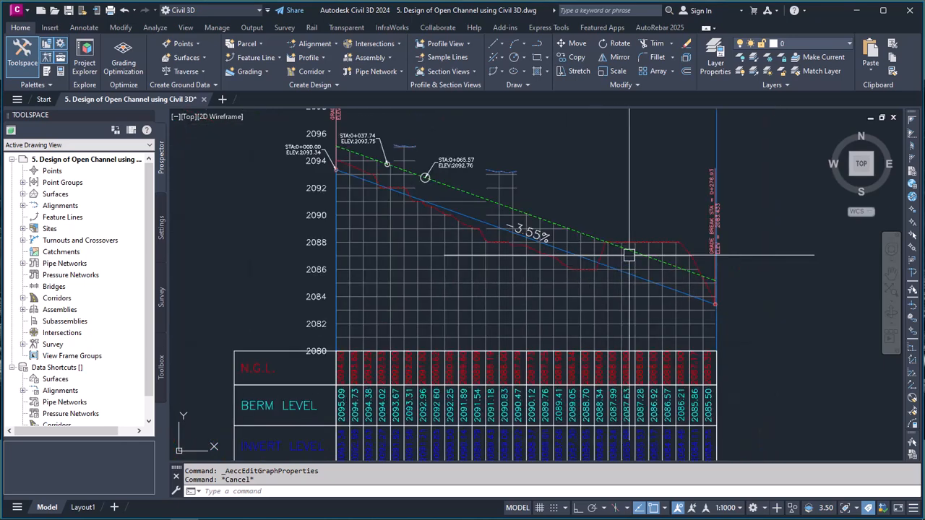
scroll(599, 253, down, 2)
scroll(567, 244, up, 3)
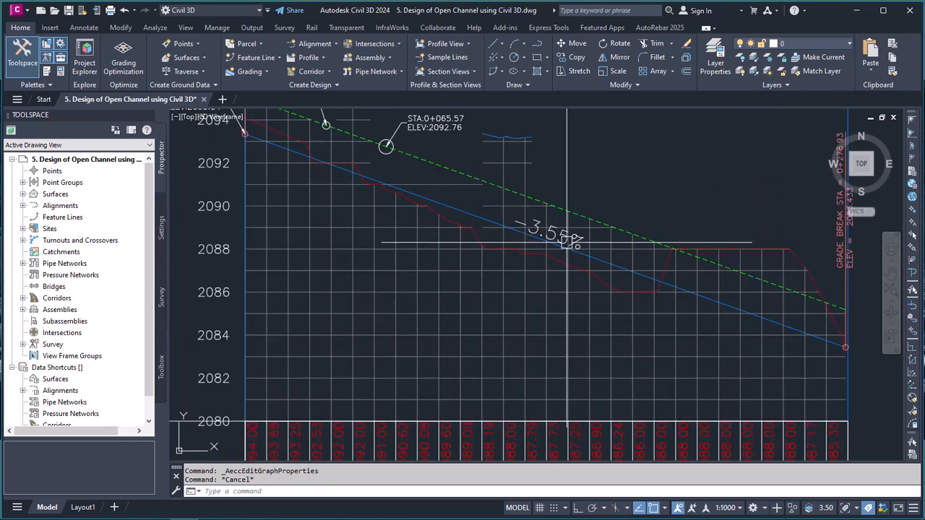
scroll(563, 258, down, 2)
key(Escape)
- Review the whole Channel 01 profile view and check its invert level, station and cut/fill bands from station 0+000 onward
scroll(475, 200, up, 4)
scroll(476, 188, down, 4)
scroll(475, 188, up, 4)
scroll(489, 213, down, 1)
scroll(489, 213, up, 1)
scroll(496, 212, down, 2)
scroll(479, 221, up, 1)
scroll(424, 232, down, 4)
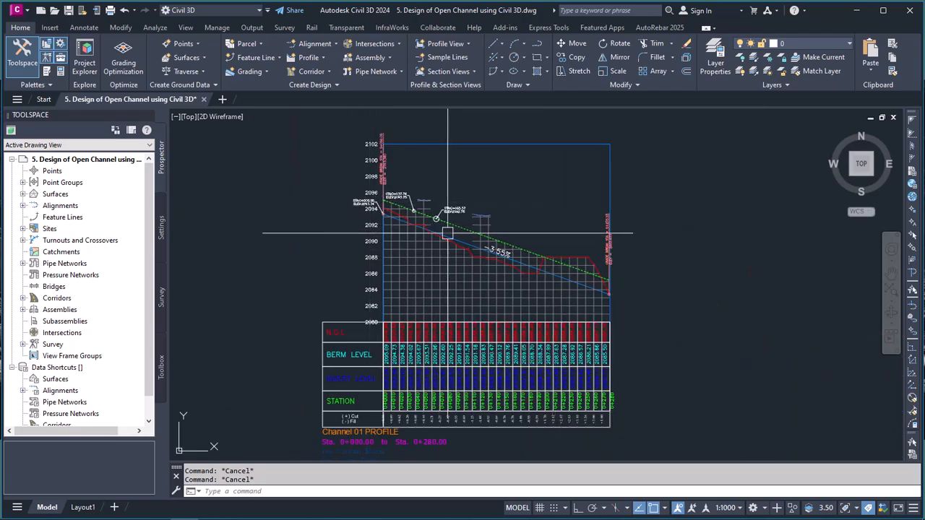
scroll(430, 422, up, 6)
scroll(463, 405, down, 3)
scroll(490, 379, up, 2)
scroll(490, 379, up, 1)
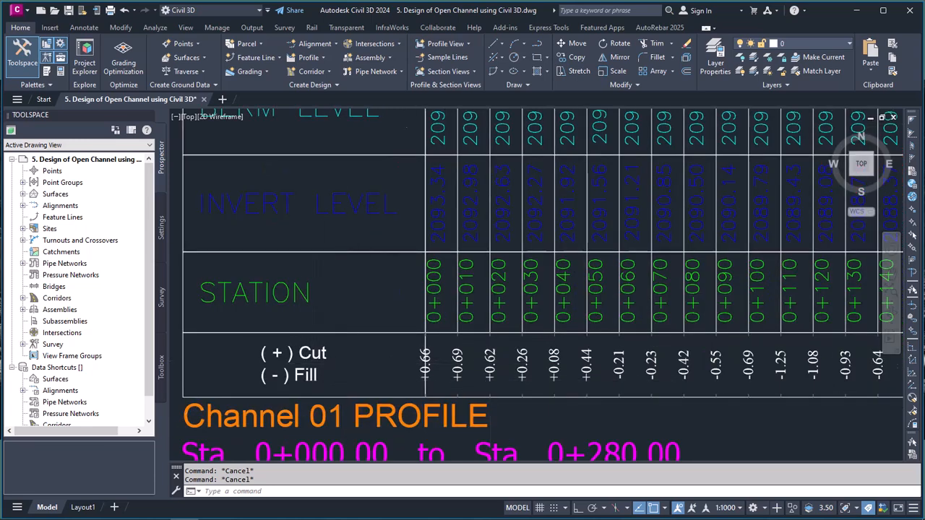
- Calculate the channel depth at station 0+000 in Calculator by subtracting invert level 2093.34 from berm level 2095.09
scroll(490, 379, down, 3)
scroll(462, 168, up, 3)
scroll(465, 168, down, 3)
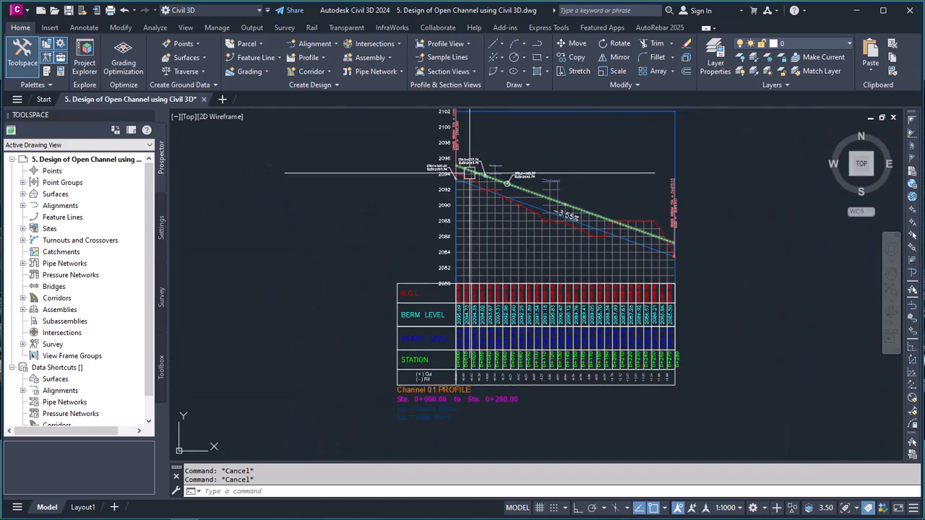
scroll(463, 168, up, 4)
scroll(441, 310, down, 5)
scroll(469, 207, up, 4)
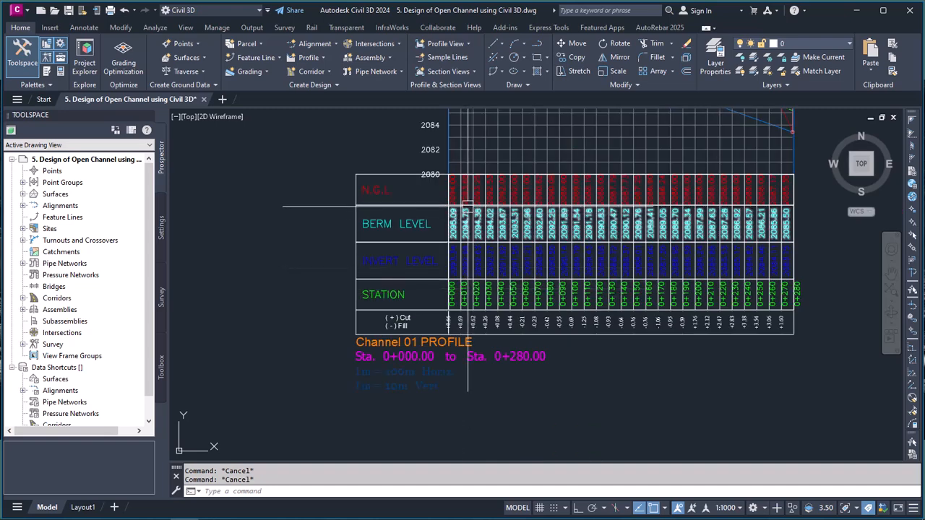
scroll(469, 208, up, 4)
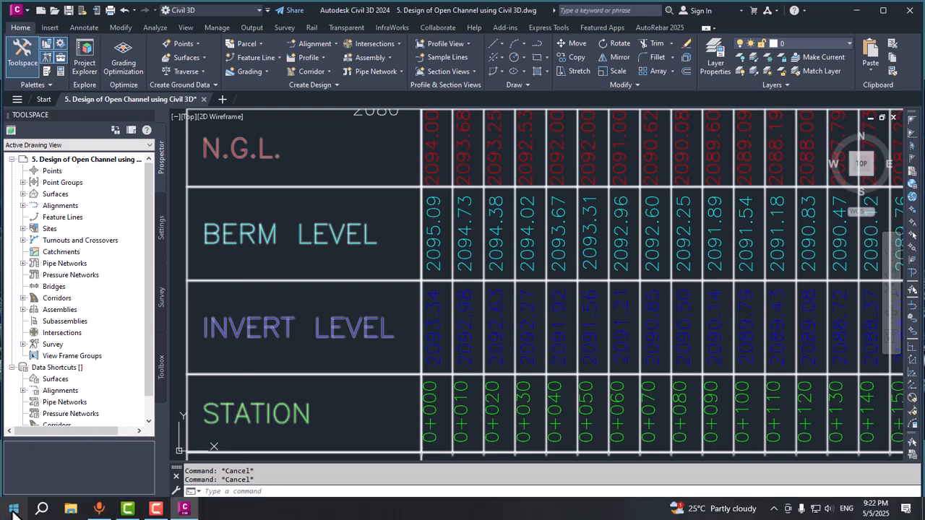
click(13, 511)
click(75, 438)
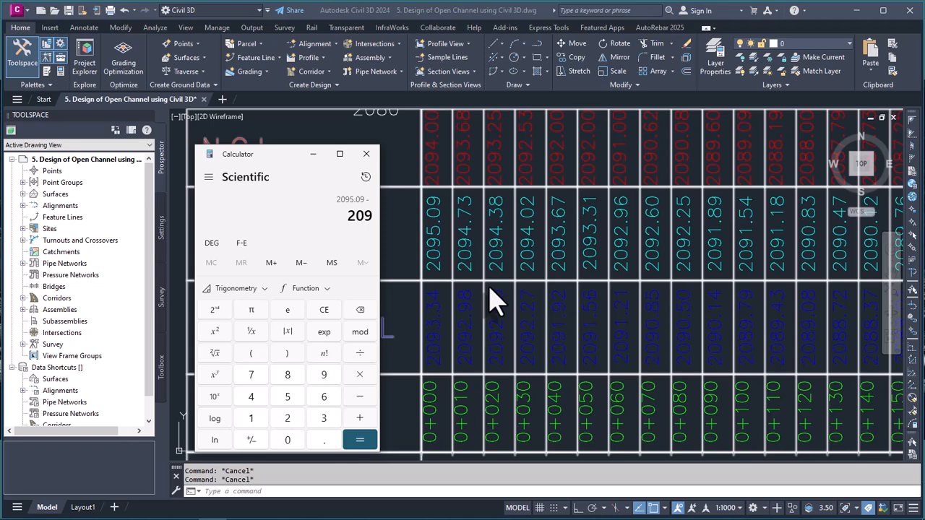
text(4)
key(Return)
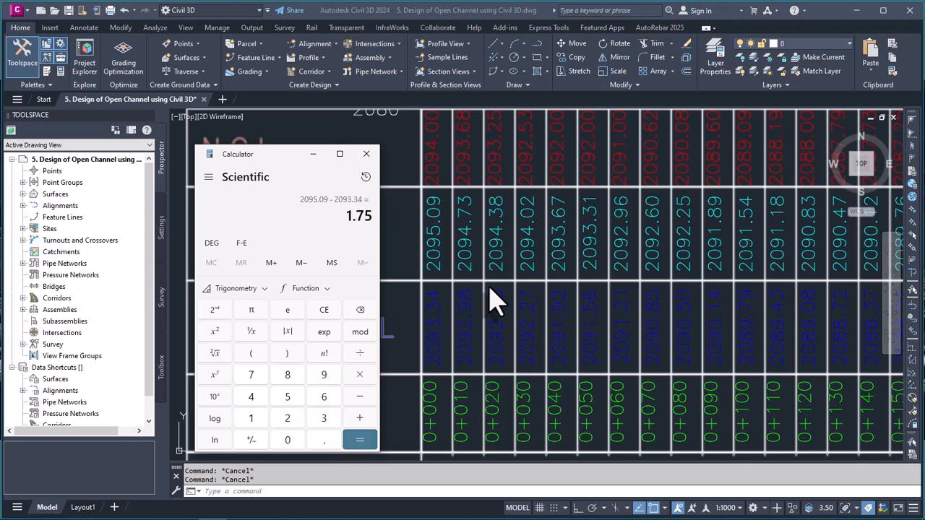
click(318, 166)
- Erase the station elevation label at STA 0+065.57 from the Channel 01 profile view
scroll(443, 226, down, 5)
scroll(443, 226, up, 3)
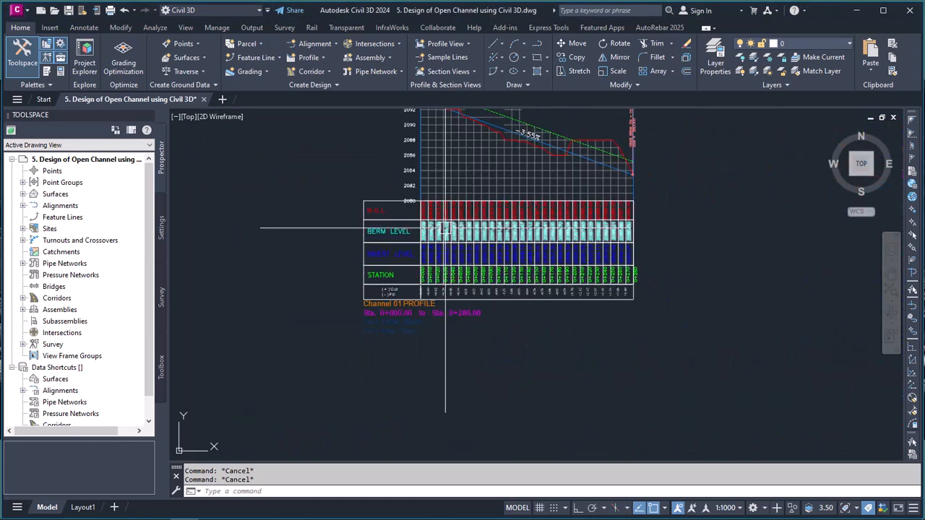
scroll(443, 226, down, 3)
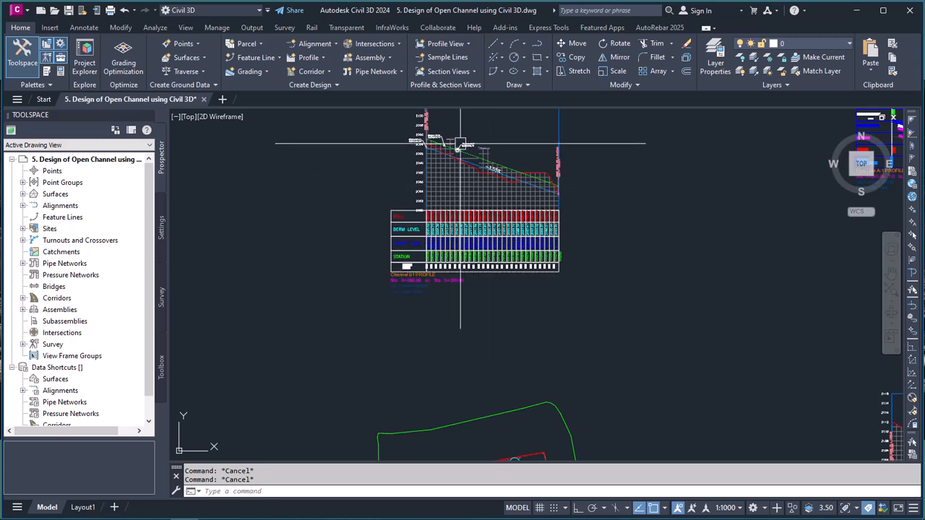
scroll(460, 143, up, 7)
scroll(460, 143, up, 3)
click(499, 183)
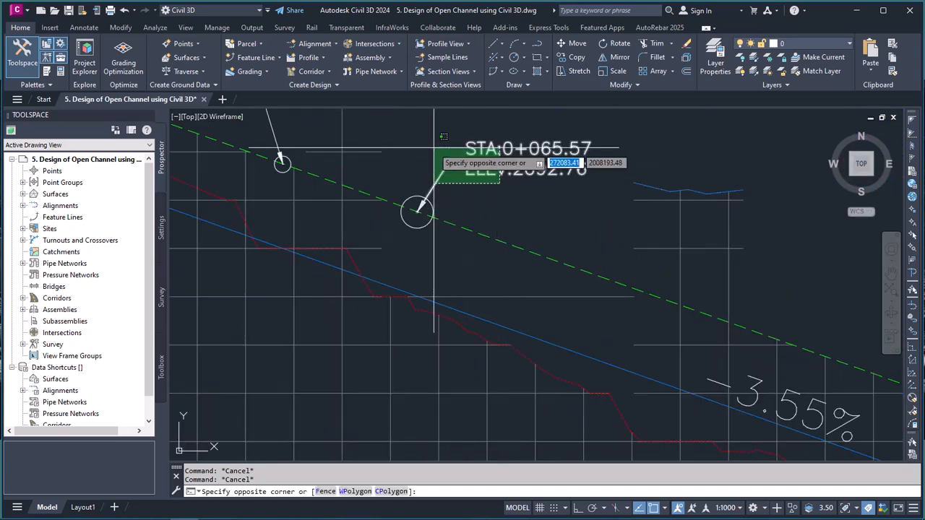
click(519, 178)
key(Escape)
click(492, 171)
key(Delete)
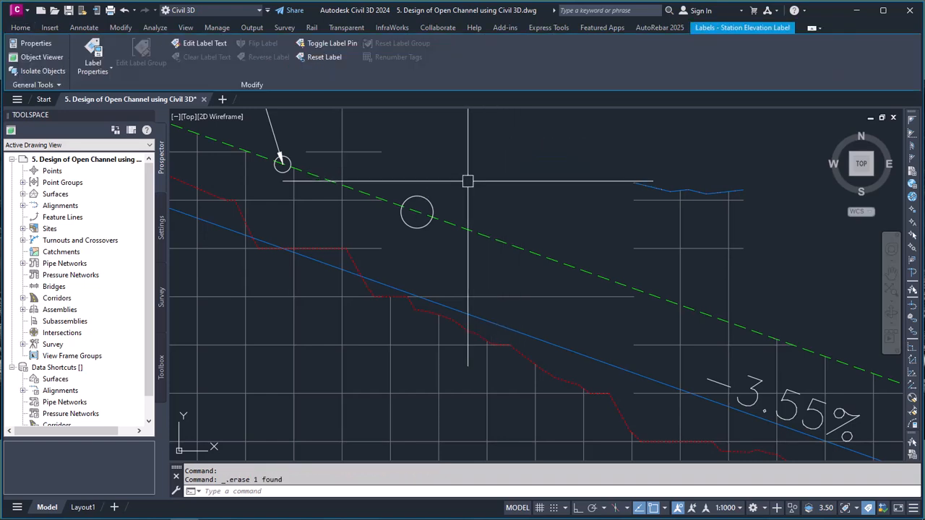
- Erase the two remaining station elevation labels on the Channel 01 profile, including the one at STA 0+000.00
scroll(479, 178, down, 2)
click(442, 208)
scroll(444, 209, up, 3)
scroll(442, 190, down, 5)
scroll(437, 173, up, 3)
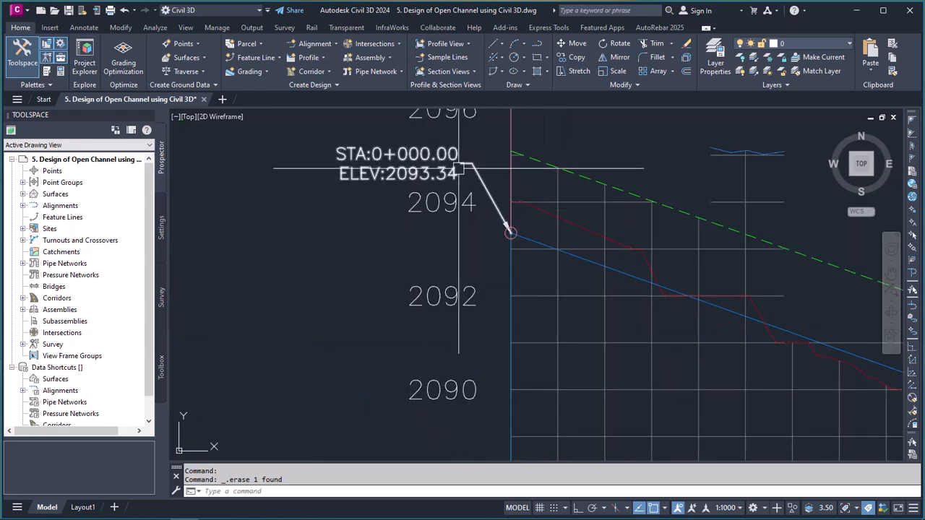
click(485, 183)
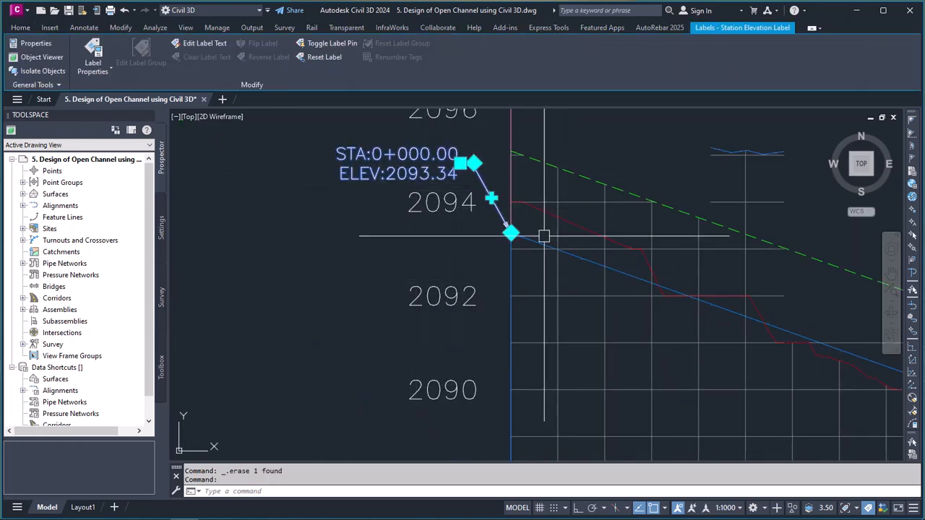
key(Delete)
- Examine the Channel 01 profile view and the channel's route across the site plan
scroll(542, 234, down, 6)
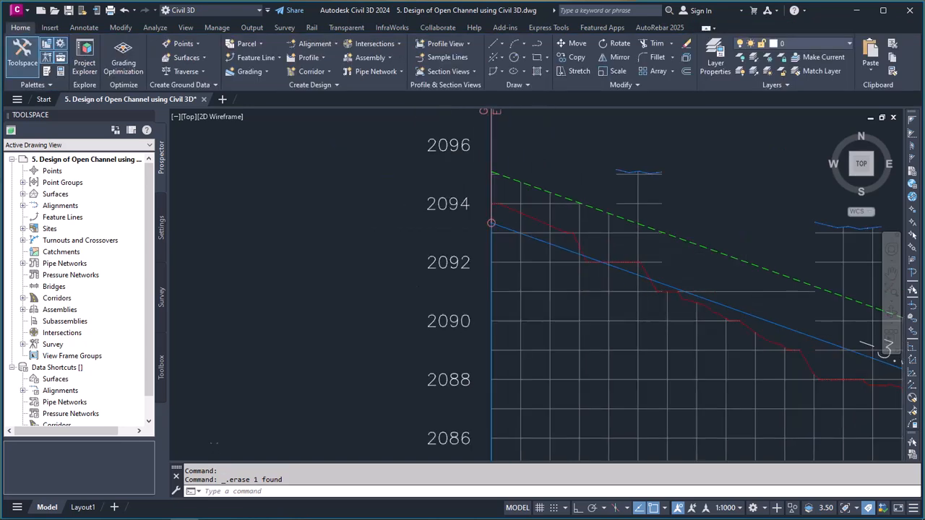
scroll(566, 238, up, 4)
scroll(639, 298, down, 6)
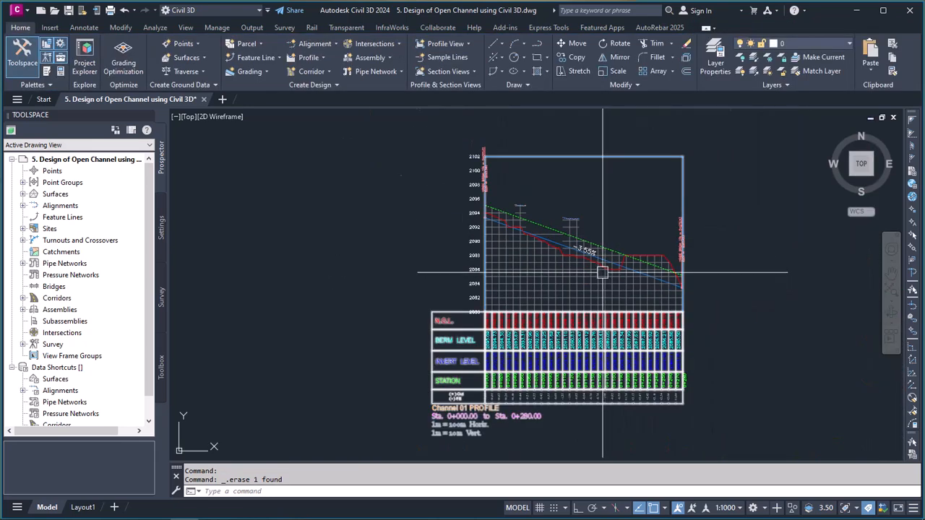
scroll(605, 304, up, 5)
scroll(592, 236, down, 1)
scroll(595, 250, down, 1)
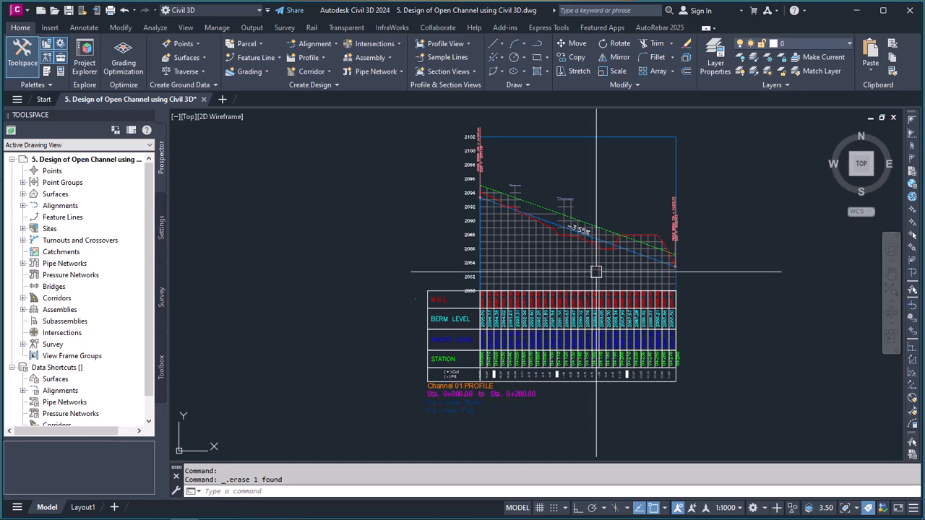
scroll(551, 310, down, 3)
scroll(551, 426, down, 2)
scroll(551, 426, up, 8)
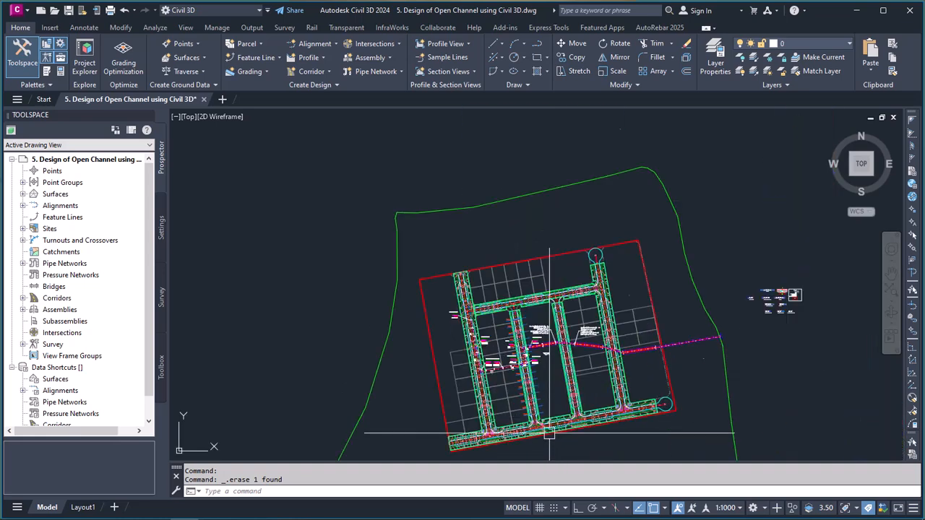
scroll(660, 340, down, 2)
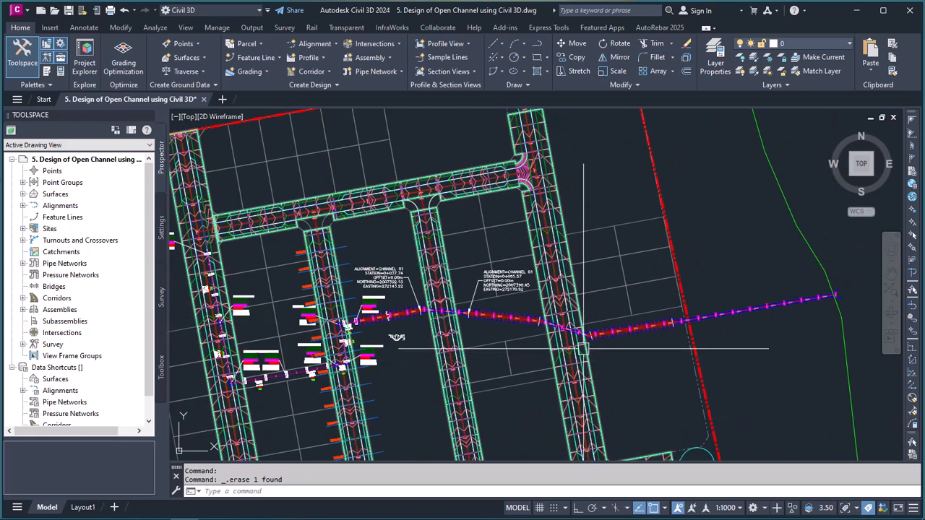
scroll(463, 240, up, 2)
scroll(462, 241, down, 2)
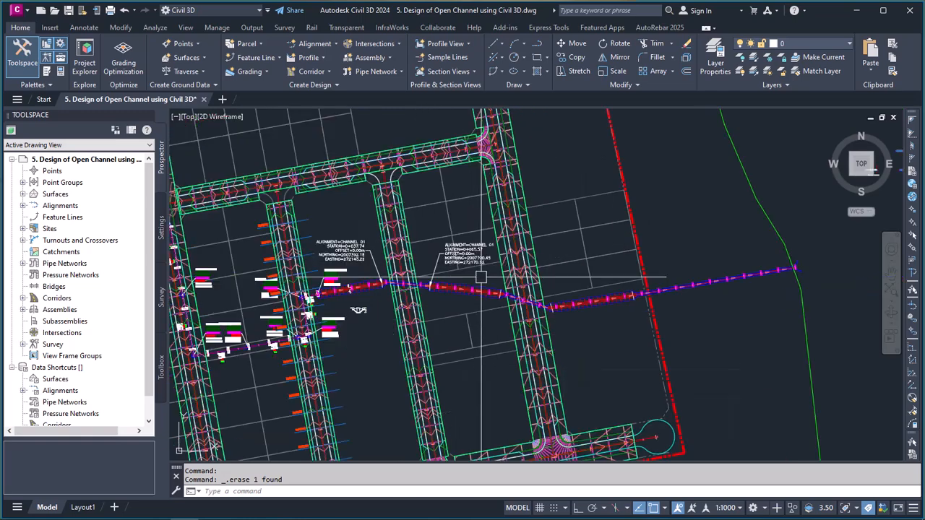
scroll(508, 182, down, 4)
scroll(508, 183, up, 6)
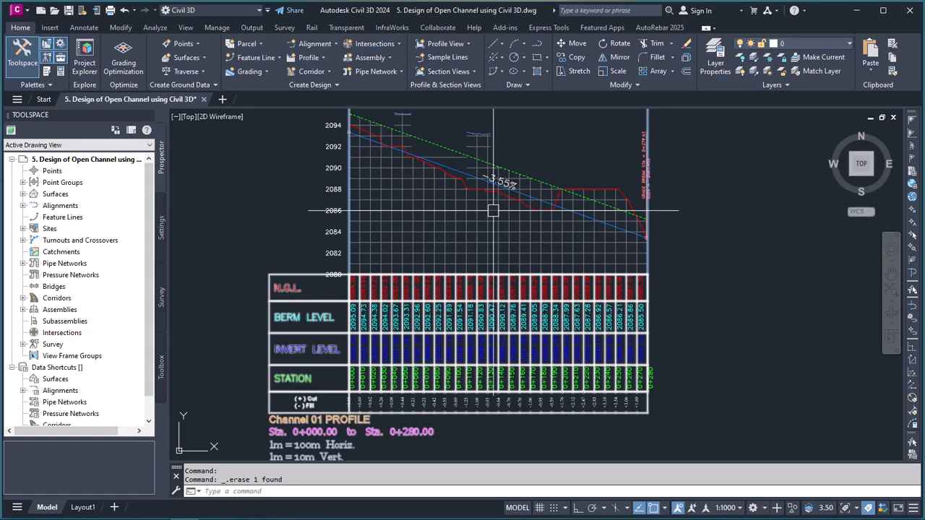
scroll(499, 213, down, 8)
scroll(499, 318, up, 10)
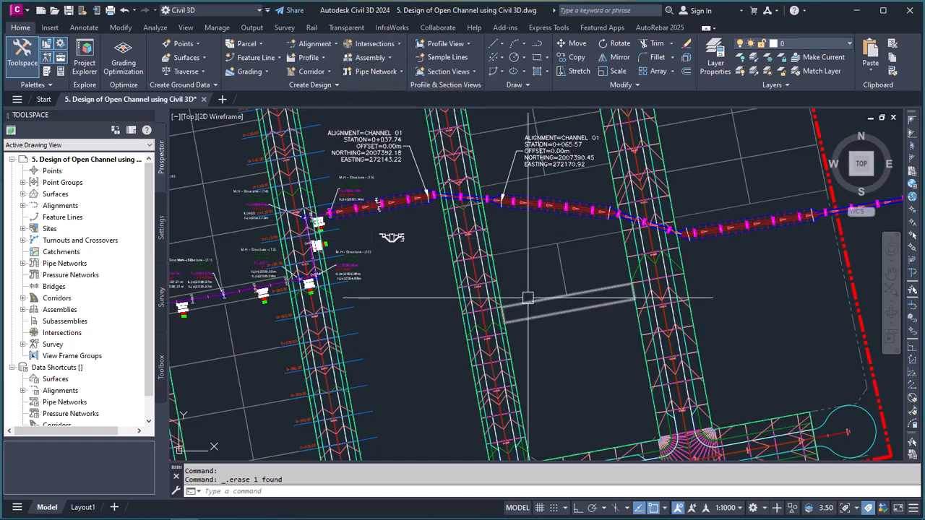
- Copy the outline of the trapezoidal channel cross-section into the empty area below the dimensioned original
scroll(438, 269, down, 2)
scroll(438, 269, up, 4)
scroll(438, 269, up, 3)
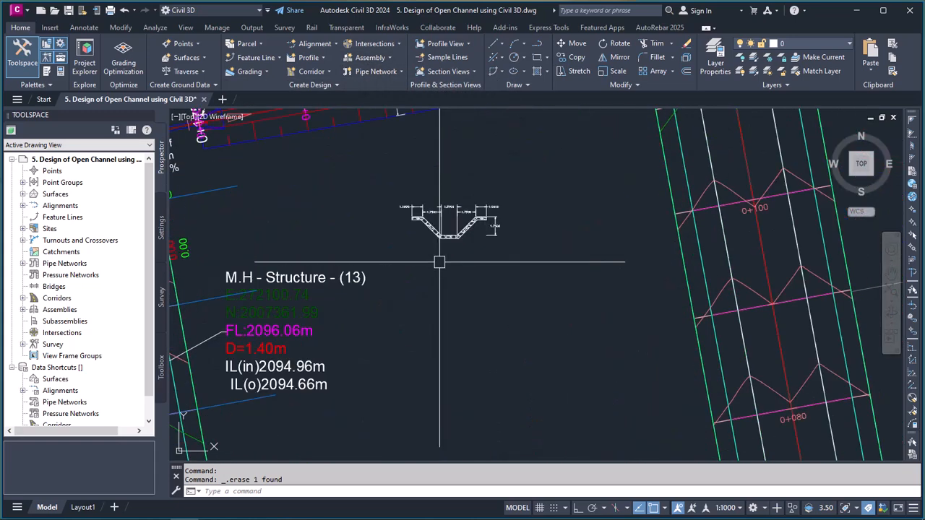
text(CO)
key(Return)
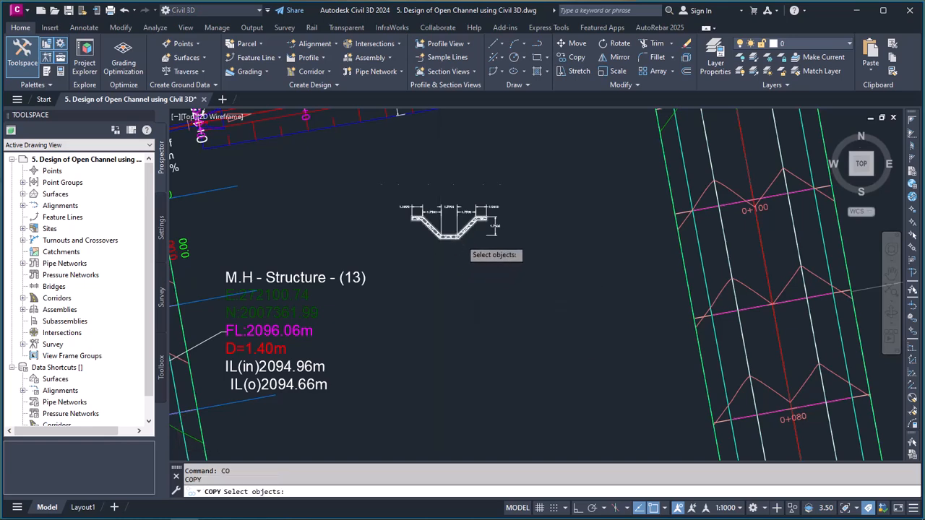
scroll(430, 242, up, 5)
click(410, 231)
key(Return)
click(430, 257)
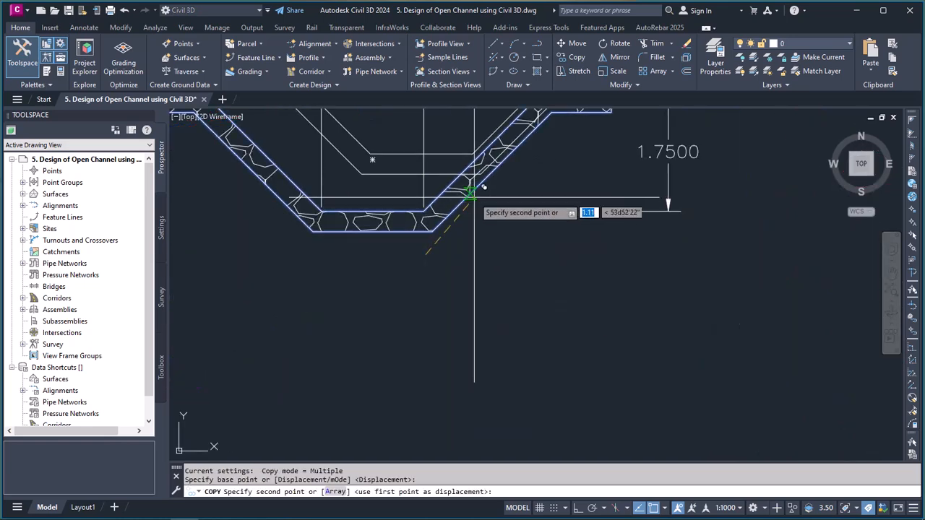
scroll(505, 195, down, 8)
scroll(533, 209, up, 2)
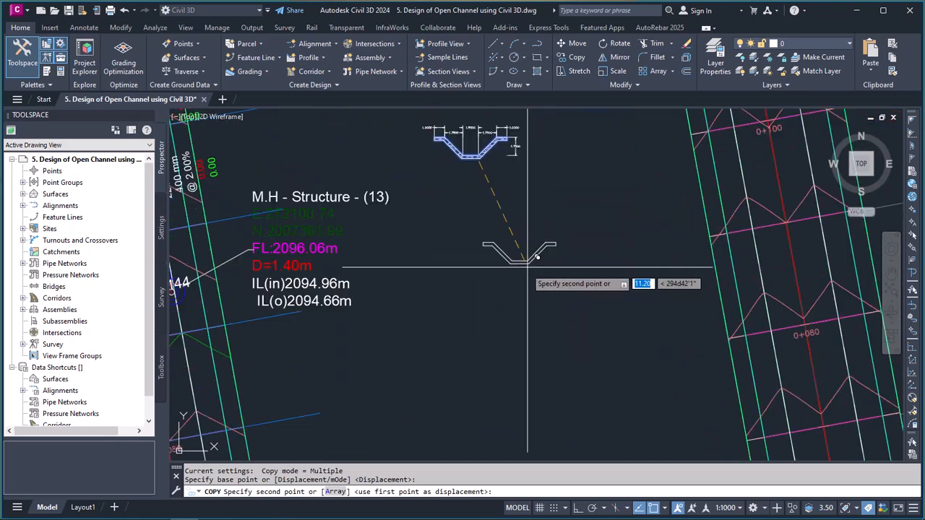
click(516, 323)
key(Escape)
scroll(477, 323, up, 3)
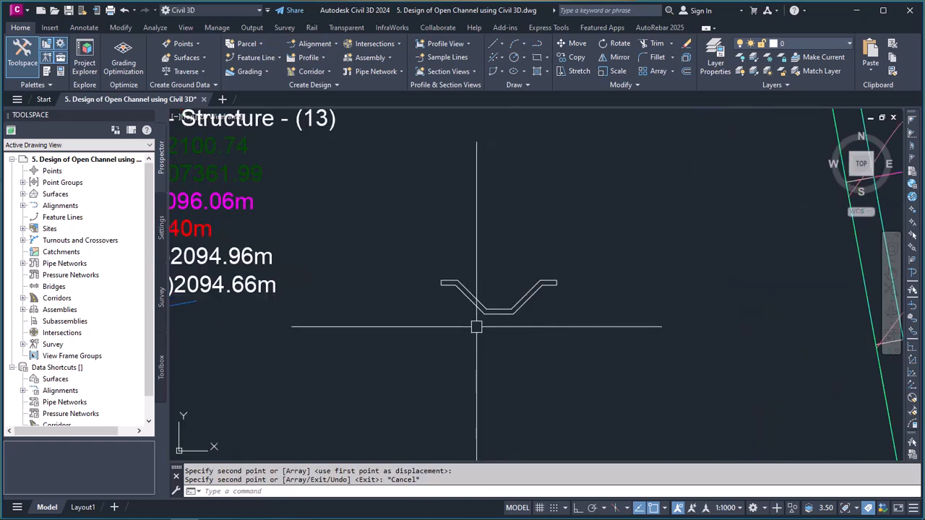
click(507, 302)
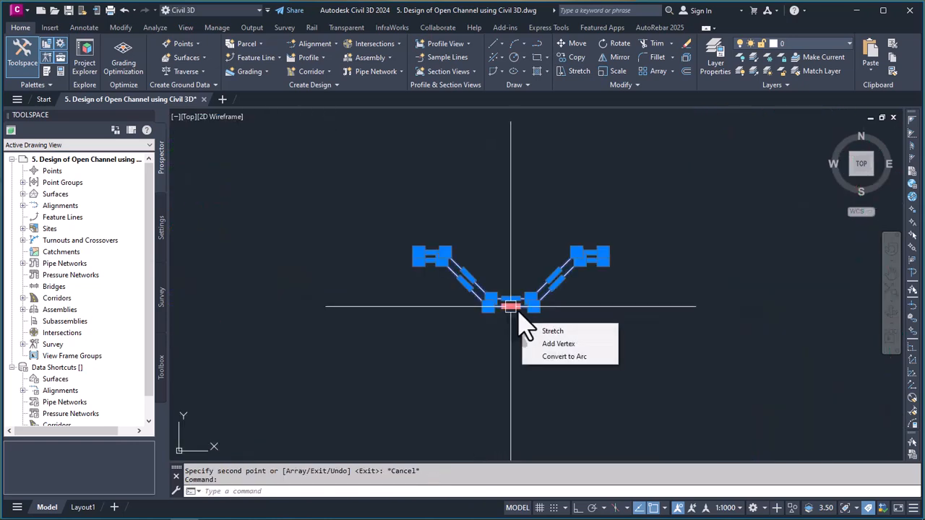
key(Escape)
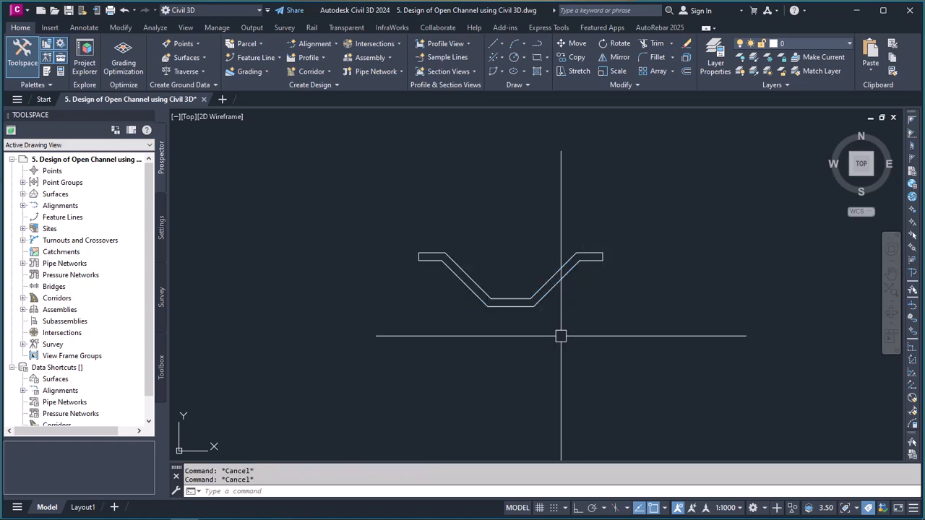
- Start a new assembly named Channel 01, with type Other and the Basic assembly and code set styles
click(373, 59)
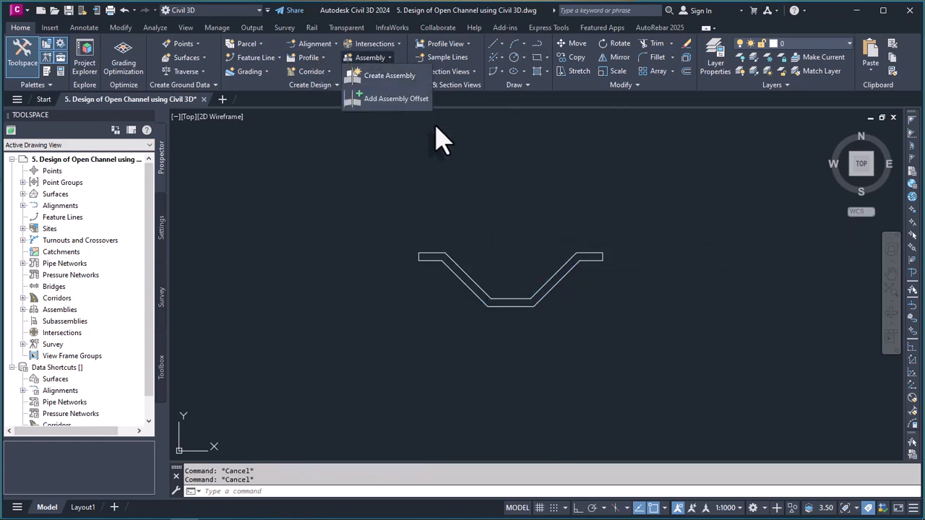
click(390, 81)
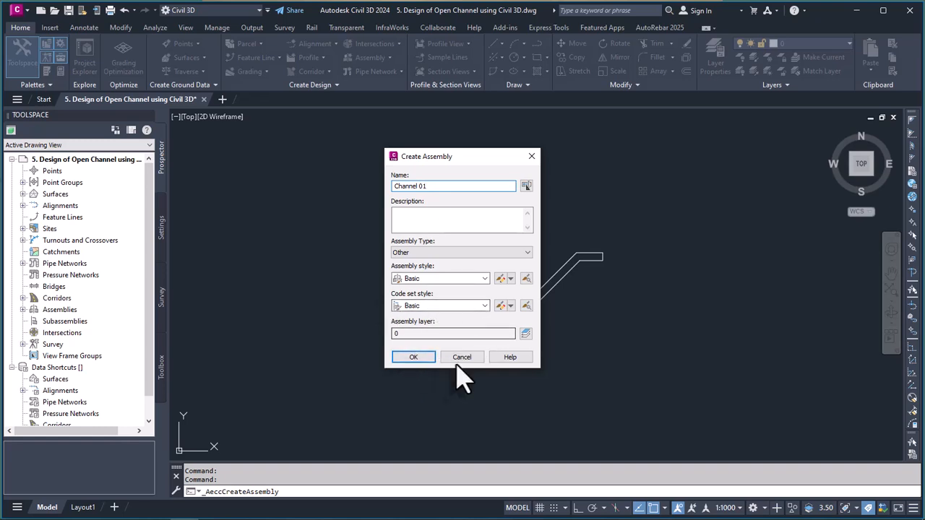
- Look through the drawing's layer list for a suitable Channel 01 assembly layer, including the C-CHANNEL and C-ROAD layers
click(526, 334)
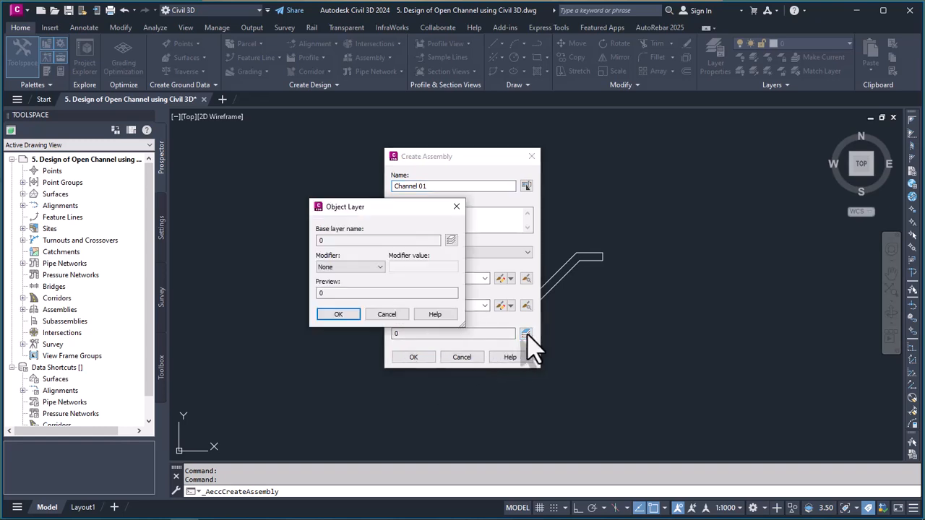
click(451, 241)
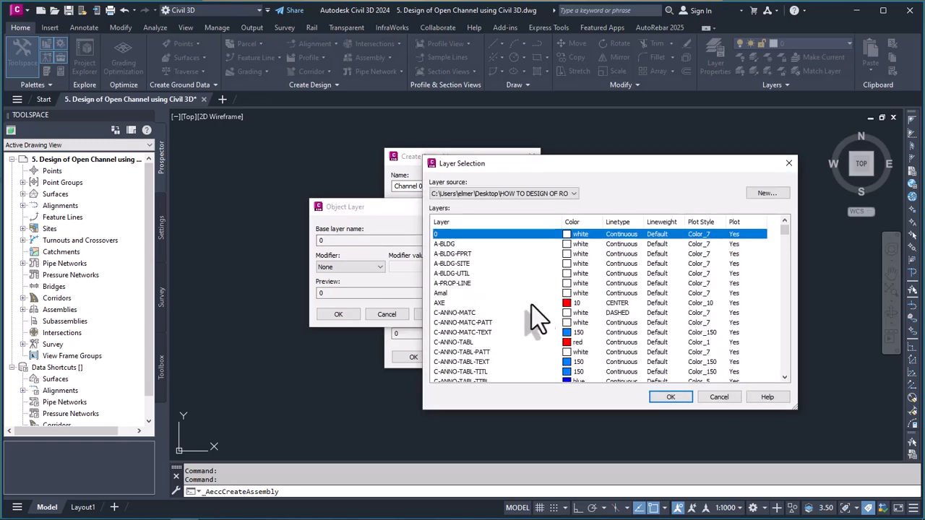
scroll(546, 314, down, 9)
scroll(532, 321, up, 5)
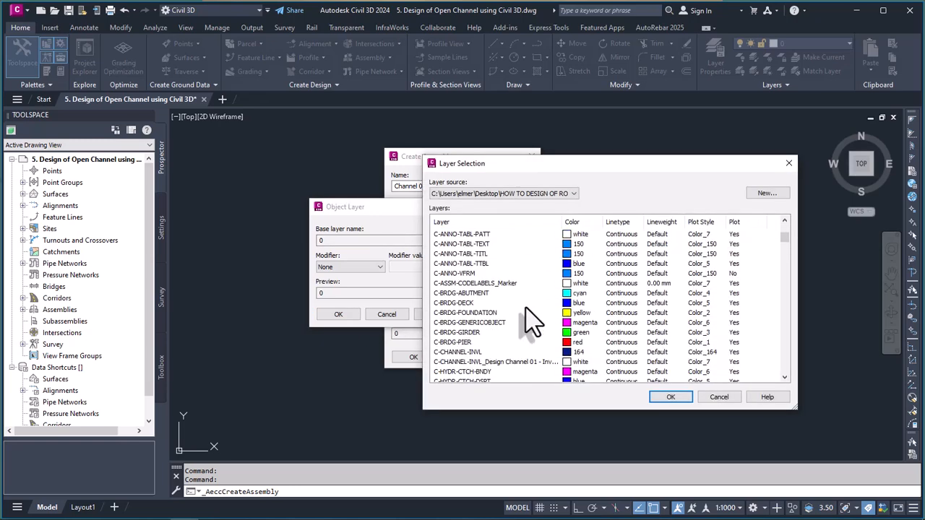
scroll(531, 321, up, 4)
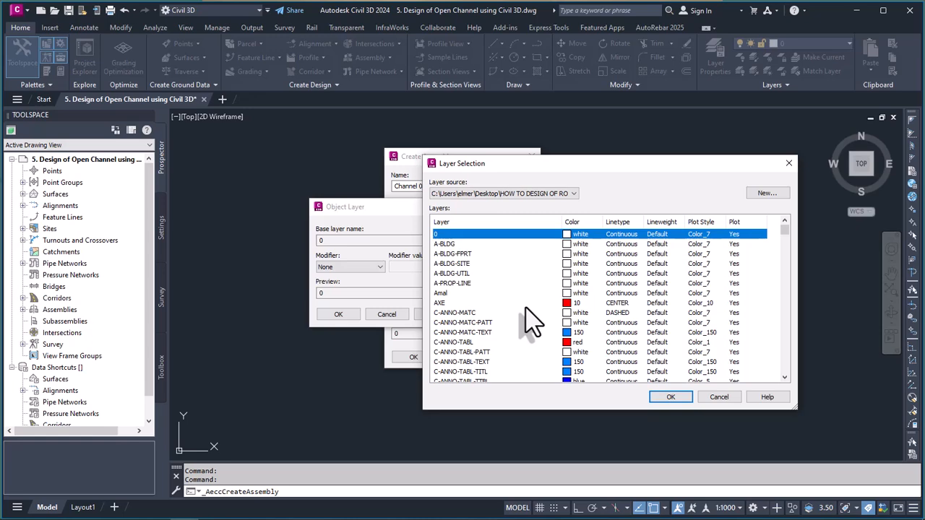
scroll(531, 322, down, 6)
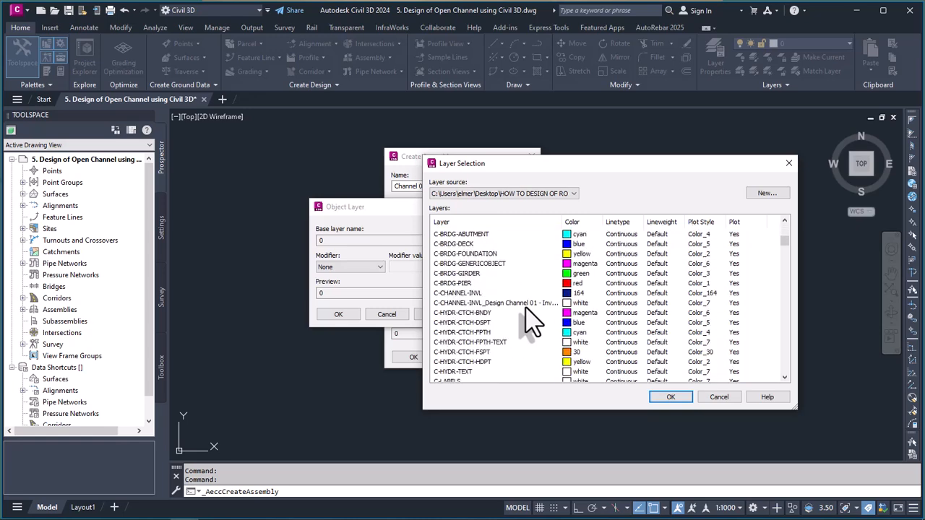
scroll(531, 322, down, 5)
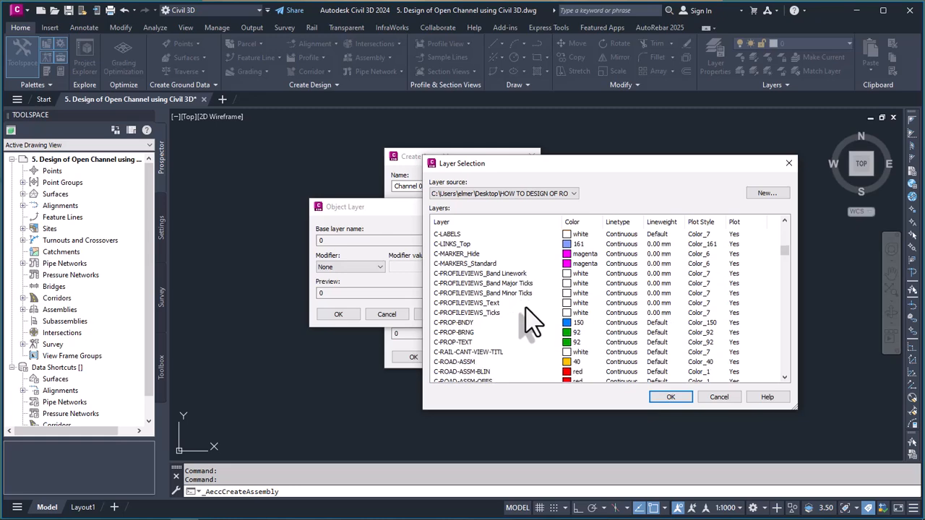
scroll(531, 322, down, 8)
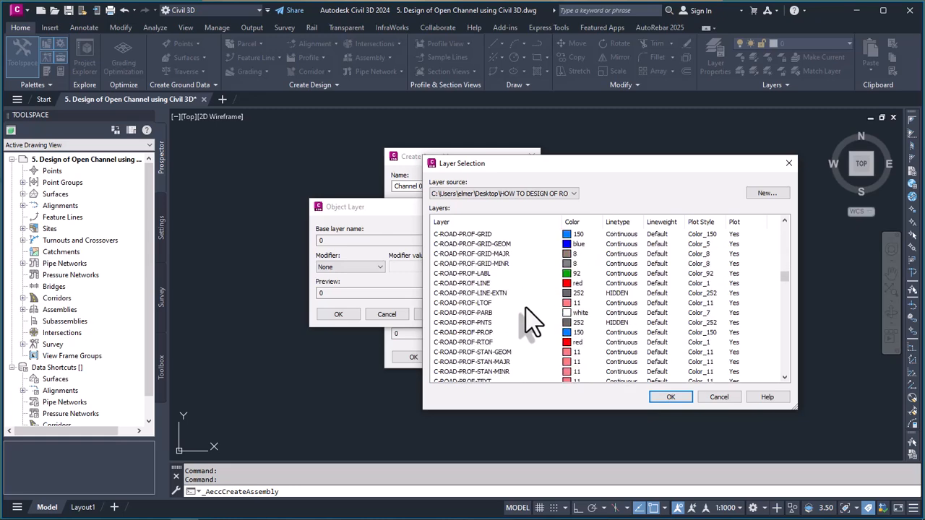
scroll(531, 321, down, 5)
scroll(532, 322, up, 4)
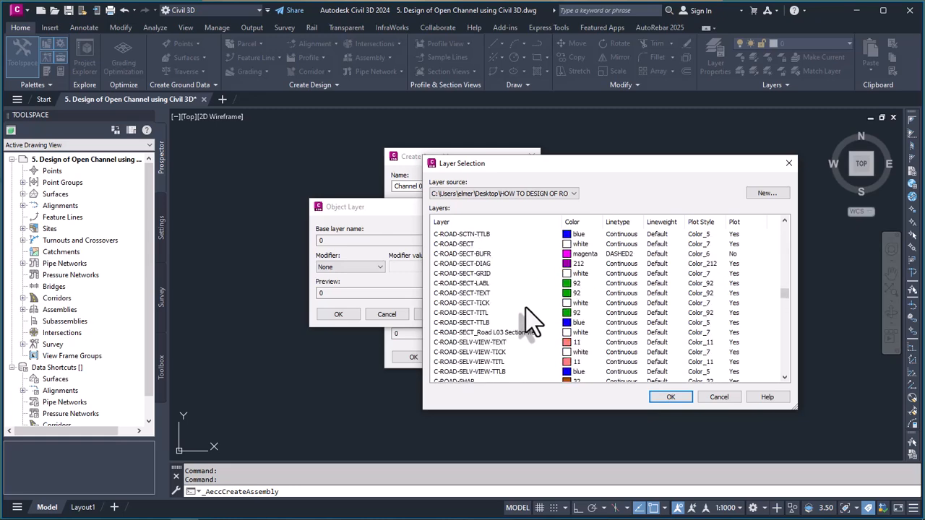
scroll(531, 321, down, 8)
scroll(531, 321, down, 7)
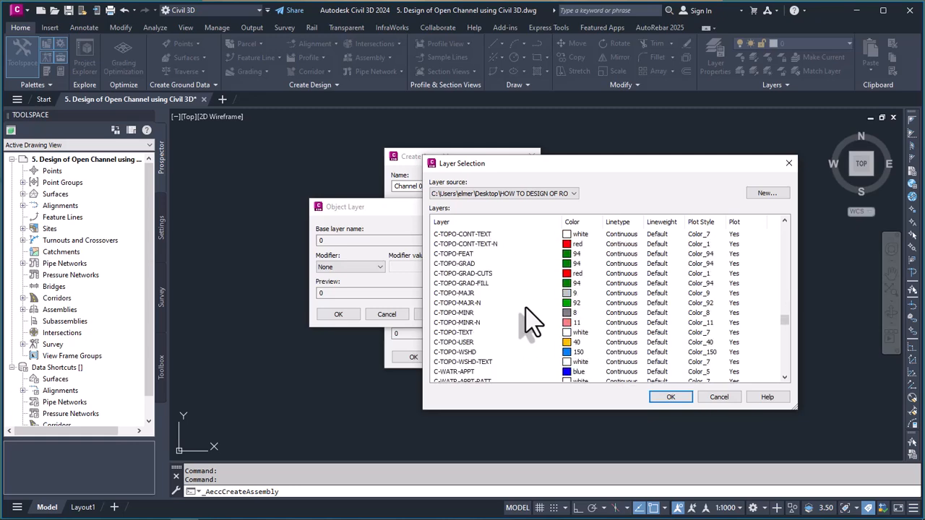
scroll(531, 322, up, 18)
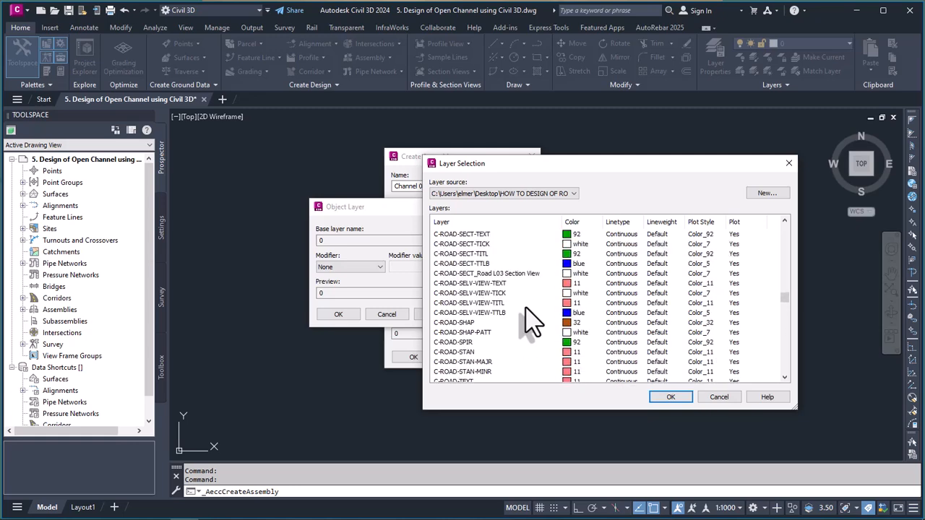
scroll(532, 321, up, 15)
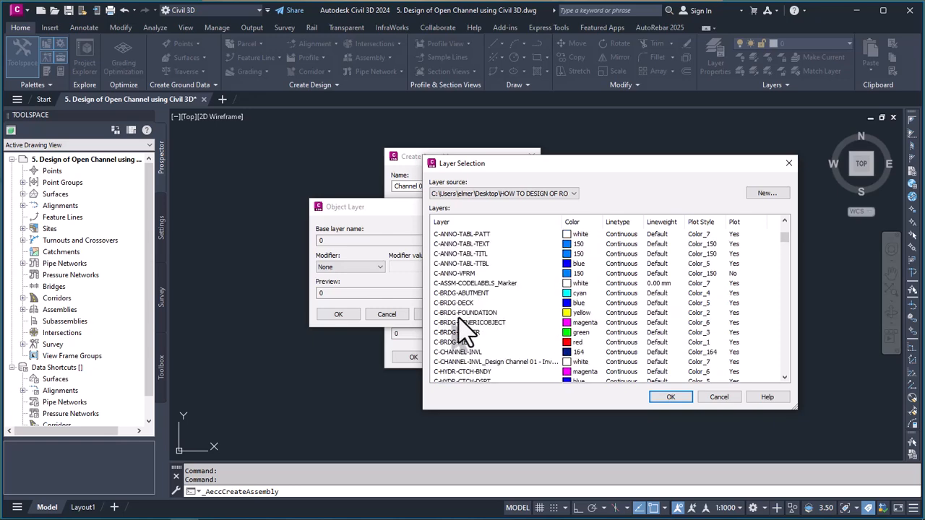
scroll(455, 325, up, 4)
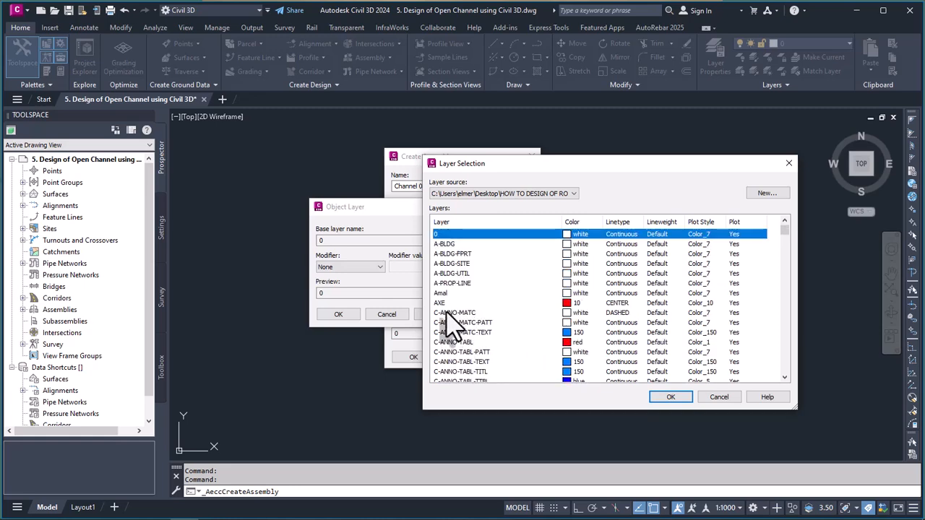
scroll(462, 318, down, 5)
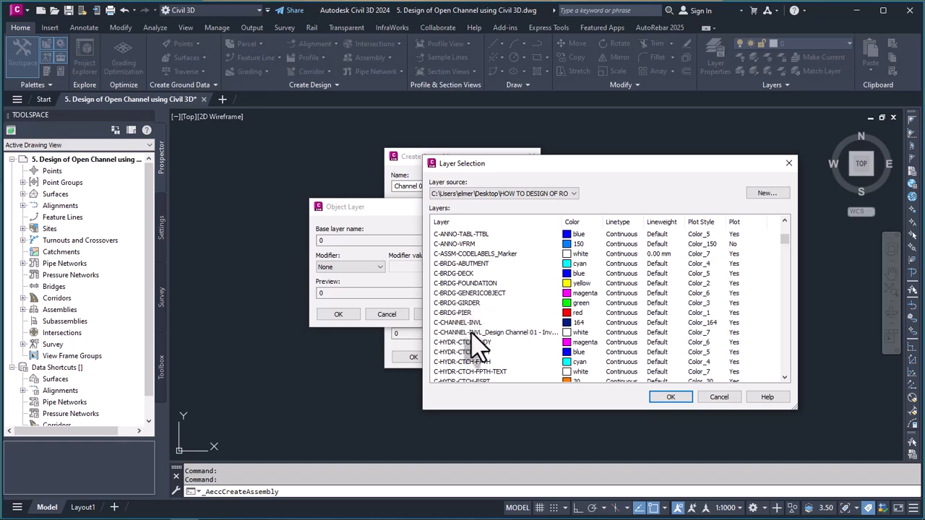
scroll(477, 347, down, 1)
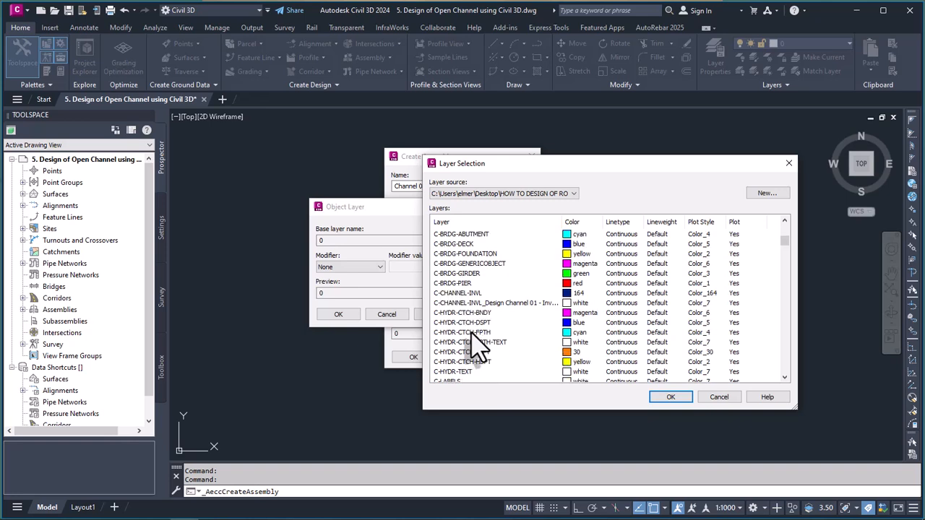
scroll(477, 346, down, 1)
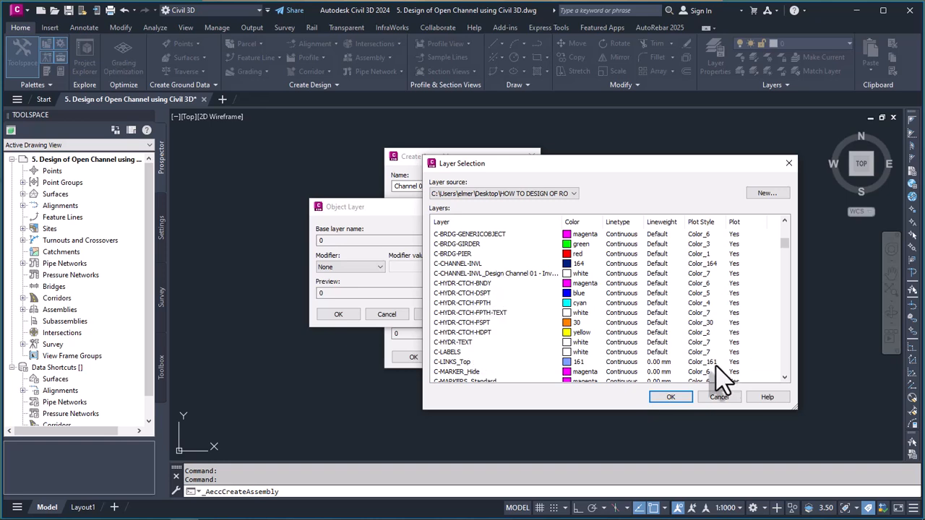
click(789, 163)
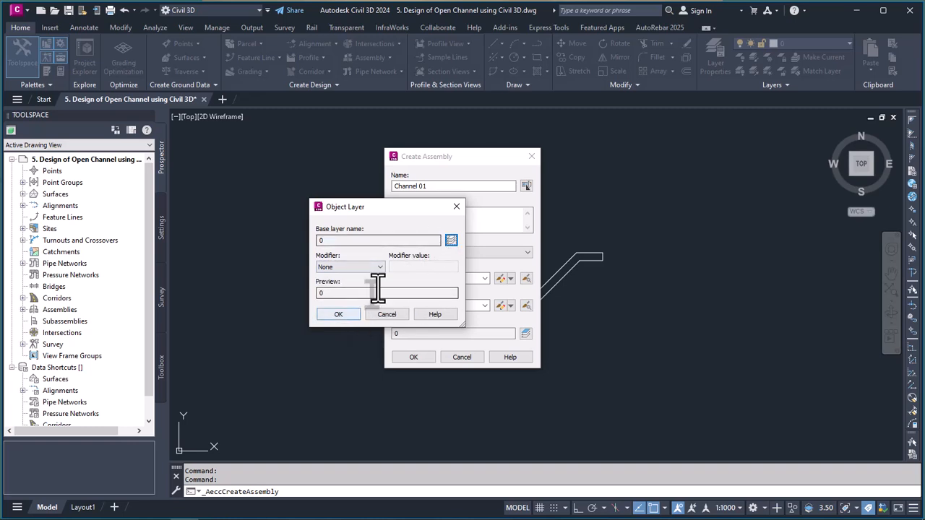
click(456, 208)
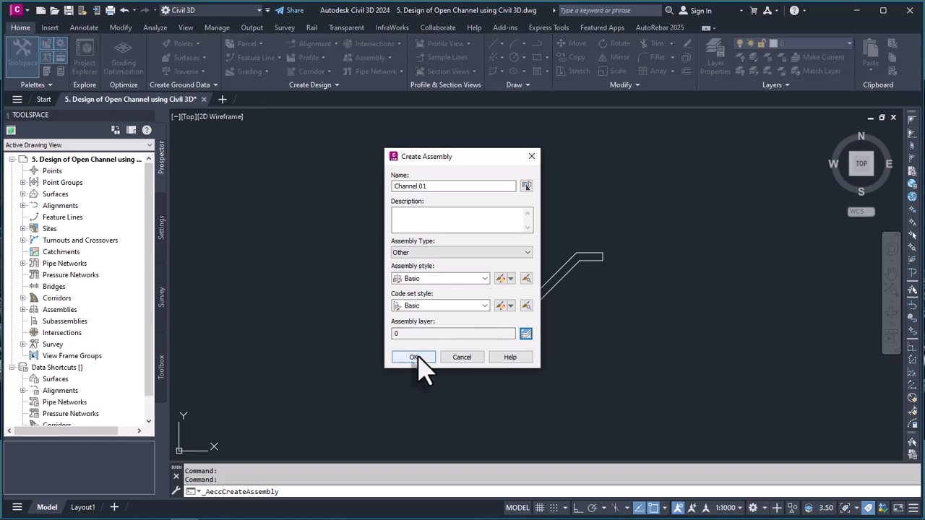
- Accept the assembly settings and place the Channel 01 baseline between the sloping sides of the copied channel outline
click(418, 356)
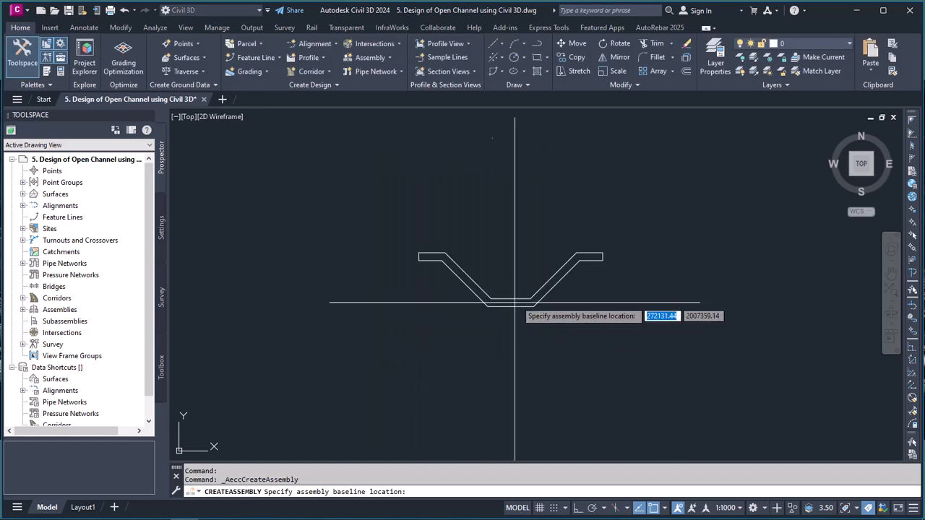
click(518, 258)
- Move the copied channel outline into the empty area to the right of the assembly baseline
scroll(549, 304, up, 2)
text(m)
key(Return)
click(575, 347)
click(541, 303)
key(Return)
click(614, 326)
scroll(555, 344, down, 4)
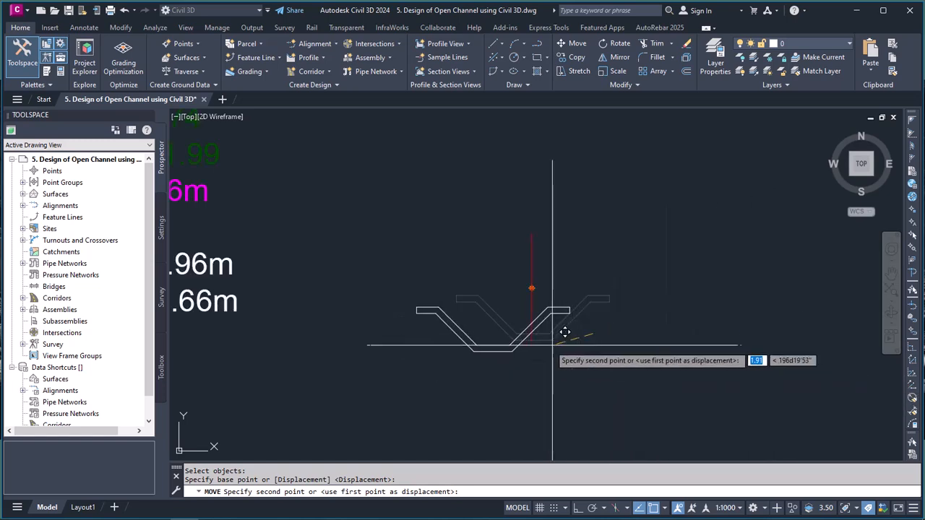
scroll(684, 351, up, 2)
click(675, 337)
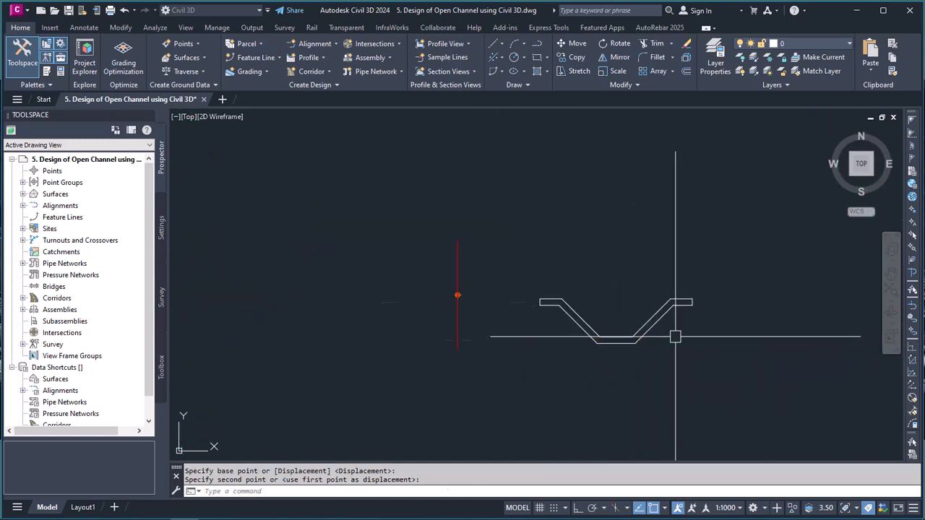
key(Escape)
key(Escape)
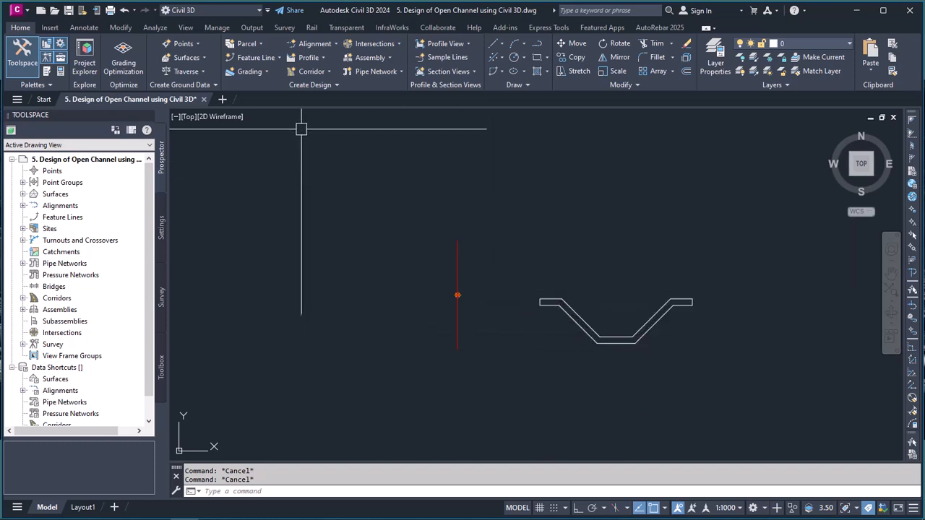
- Create a subassembly named Channel 01 from the channel outline polyline, using ENF_05-Code Style, Multiple link creation and erasure of existing entities
click(305, 87)
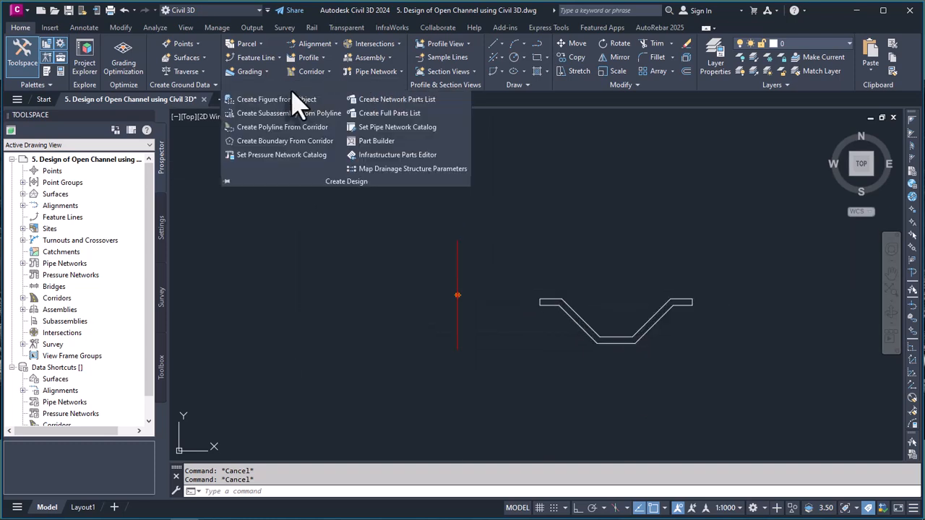
click(262, 116)
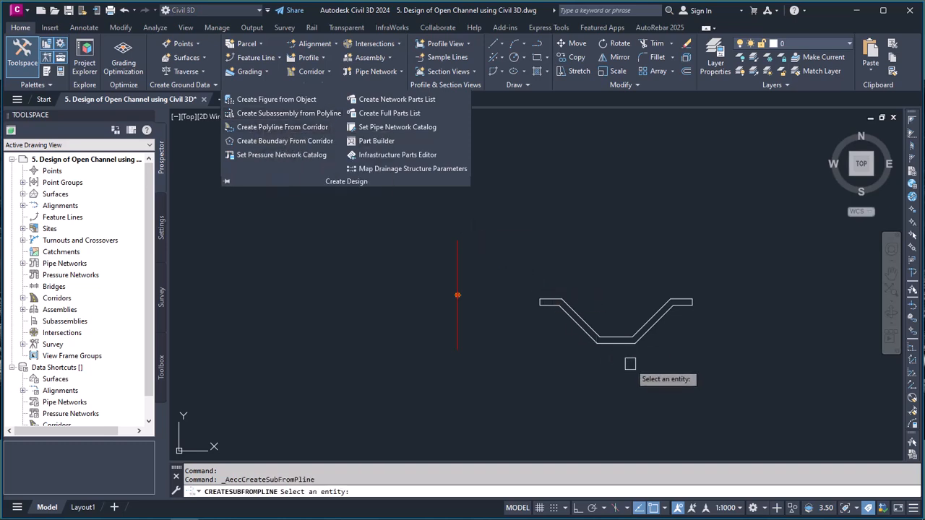
click(617, 335)
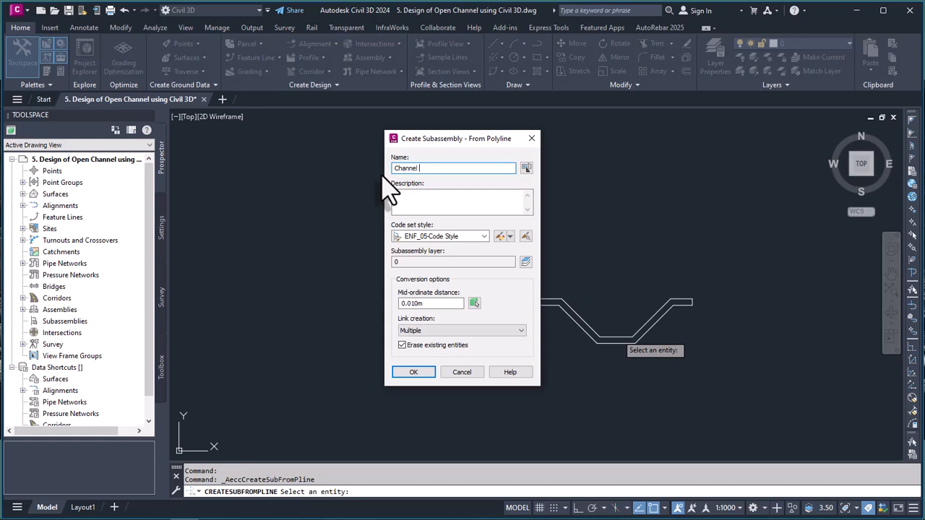
click(484, 237)
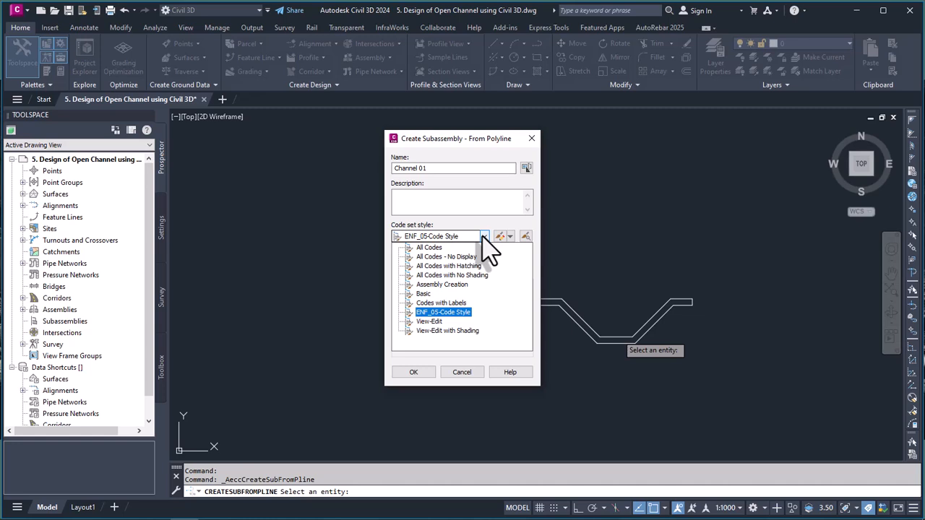
click(452, 312)
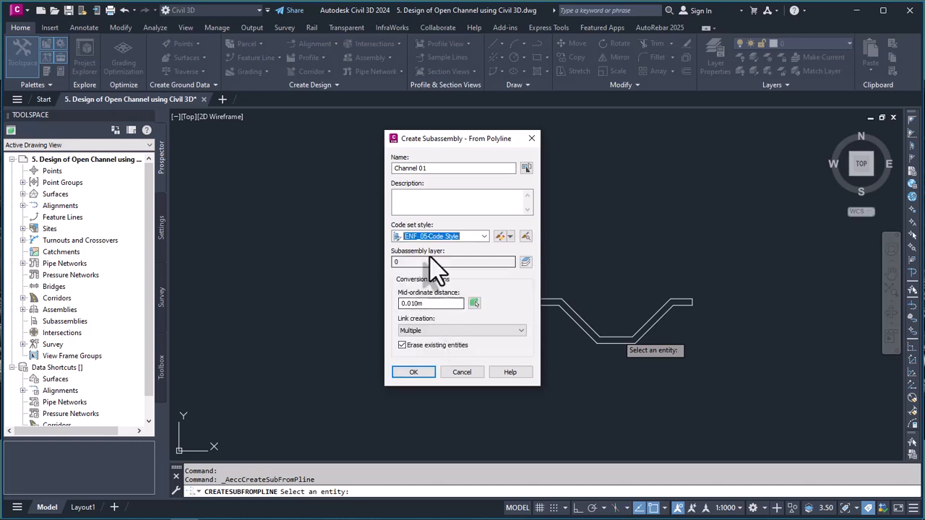
click(468, 333)
click(470, 346)
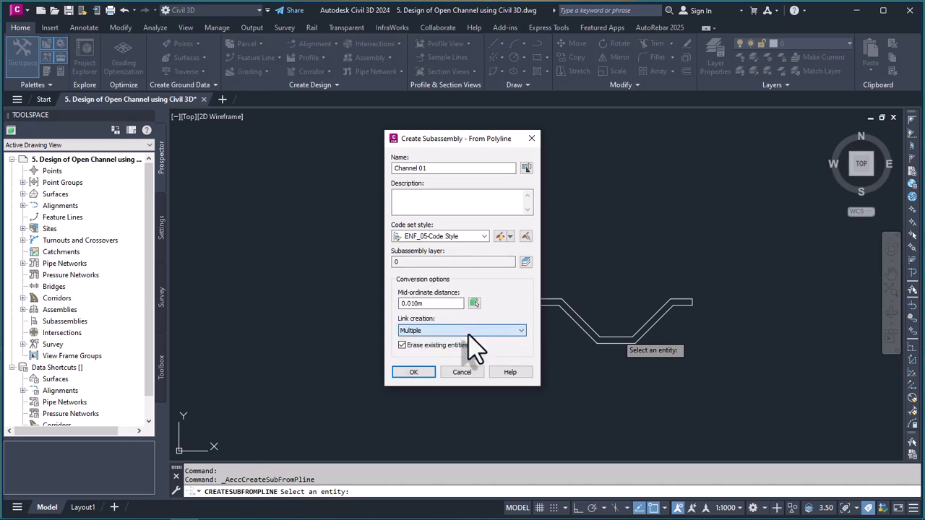
click(414, 373)
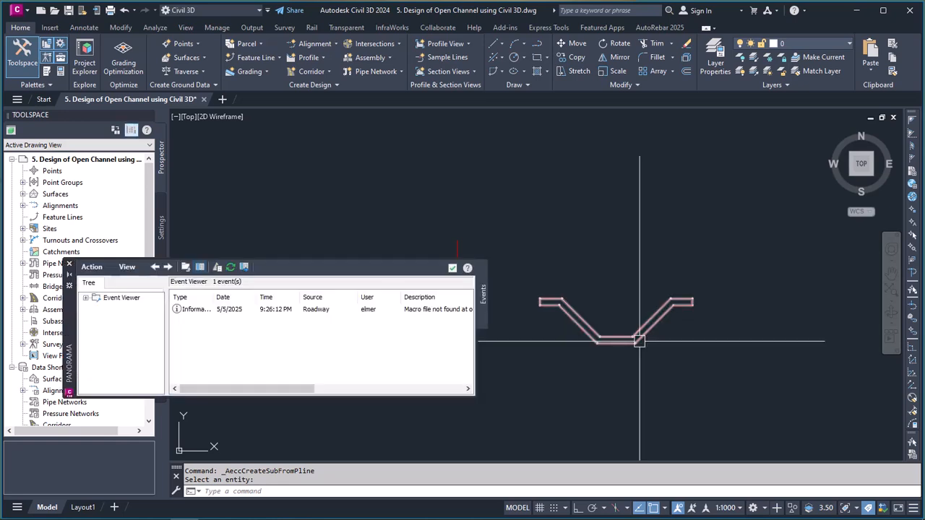
- Clear all events from the Event Viewer and close it
click(92, 269)
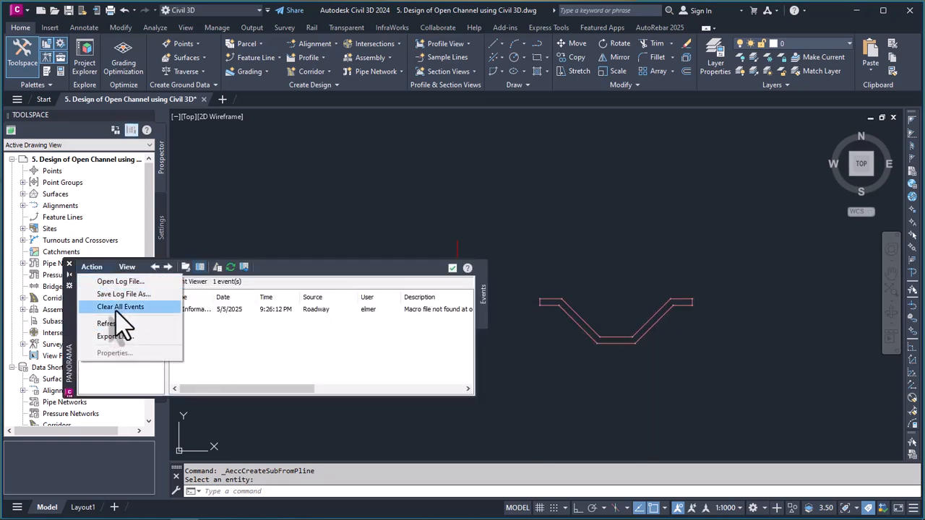
click(116, 308)
click(453, 268)
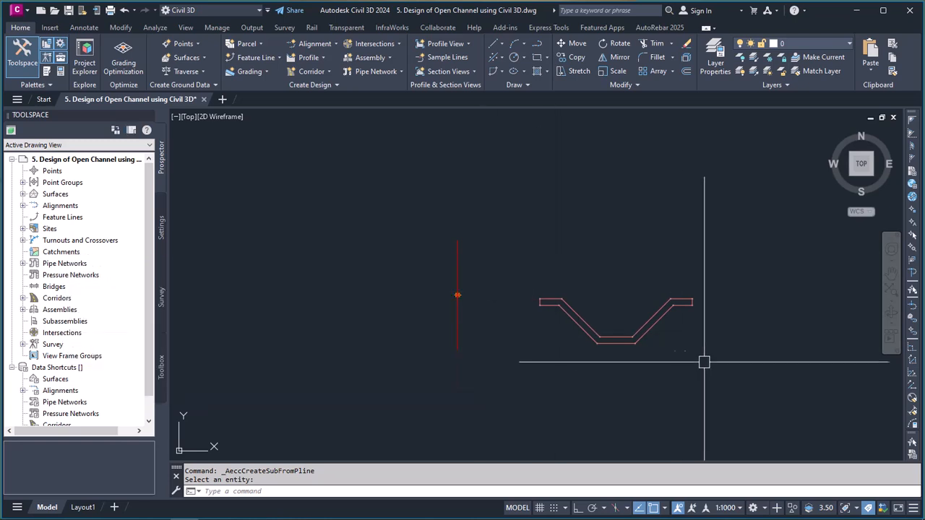
key(Escape)
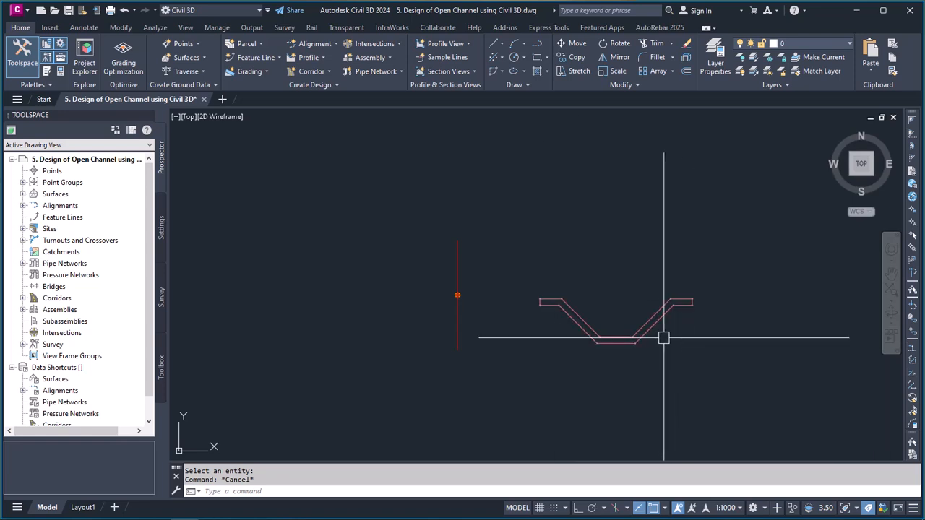
- Modify the Channel 01 subassembly's origin to the midpoint of the channel's inner bottom link
scroll(664, 338, up, 3)
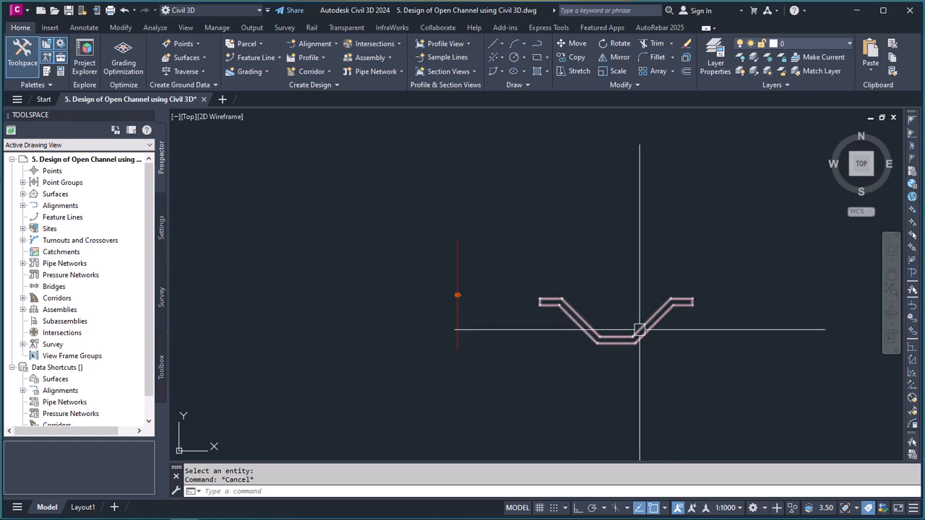
scroll(640, 310, up, 3)
click(640, 310)
scroll(628, 339, down, 5)
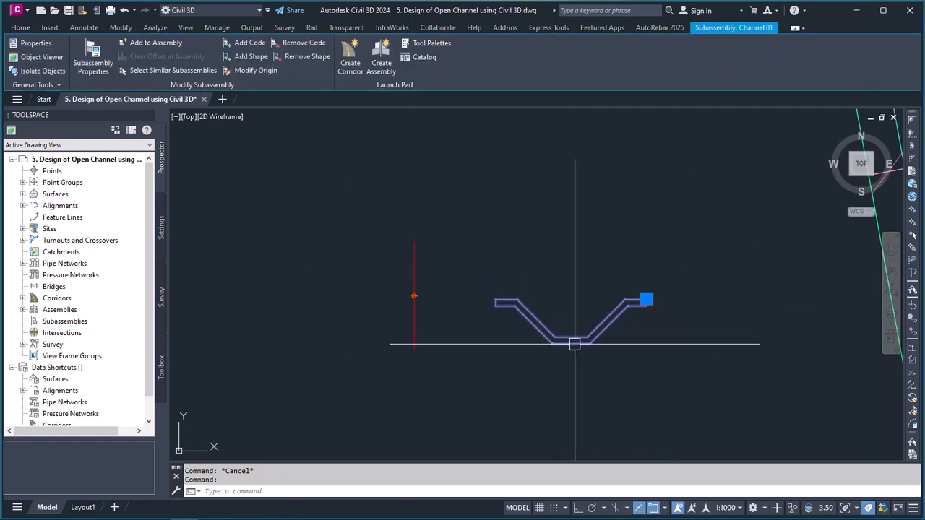
scroll(625, 316, up, 2)
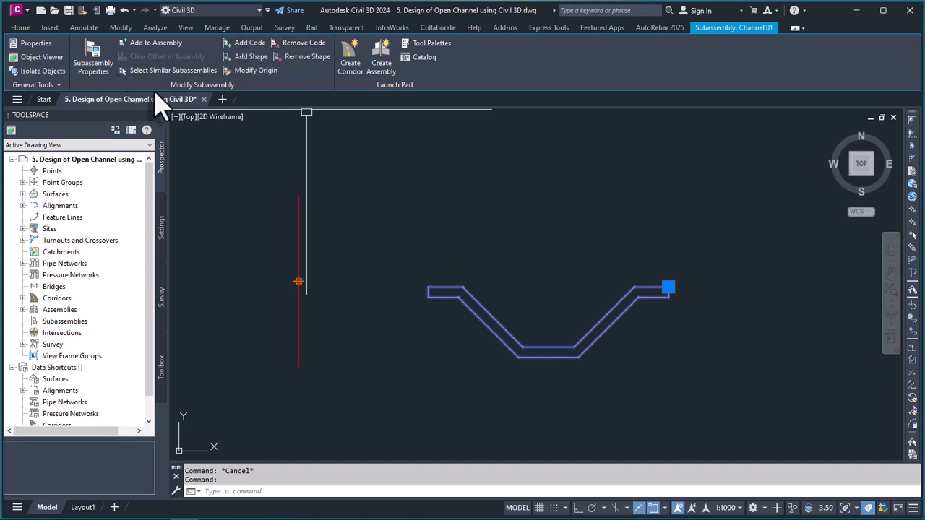
click(246, 75)
click(549, 347)
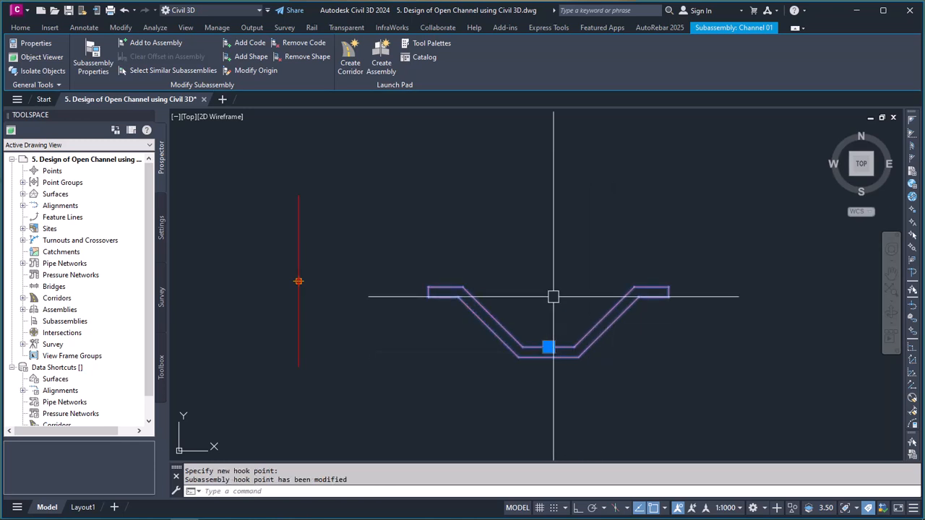
scroll(564, 367, up, 2)
key(Escape)
- Add the code Top_Inv-RS to the right-hand corner point of the subassembly's inner bottom link
scroll(576, 326, down, 2)
scroll(573, 326, up, 2)
click(561, 335)
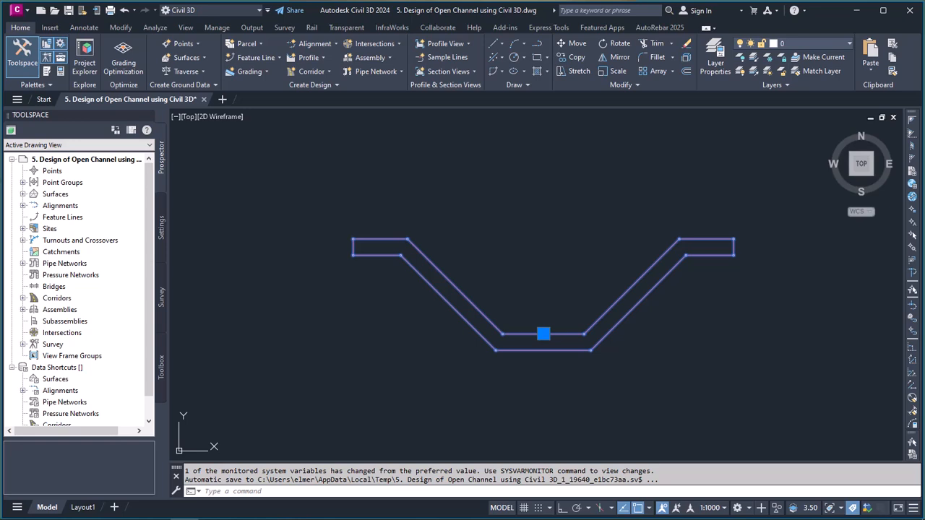
scroll(552, 350, down, 2)
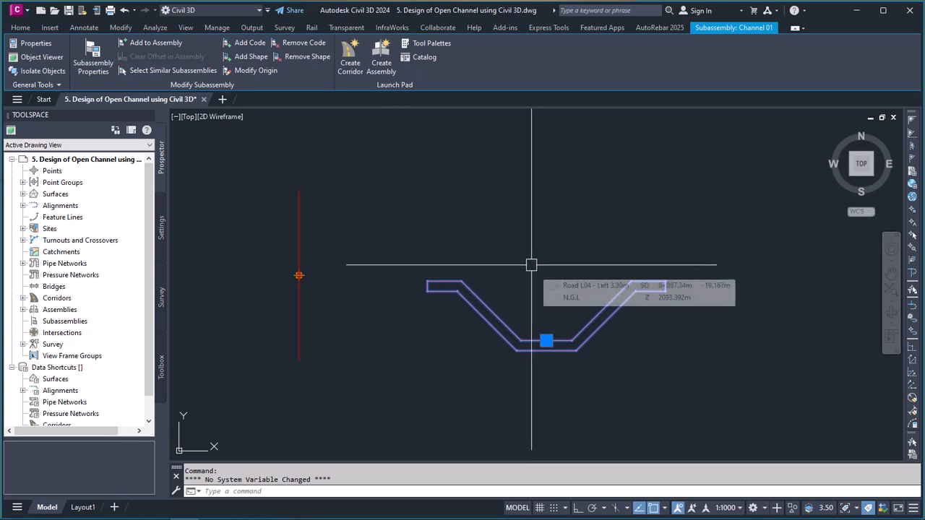
scroll(593, 332, up, 4)
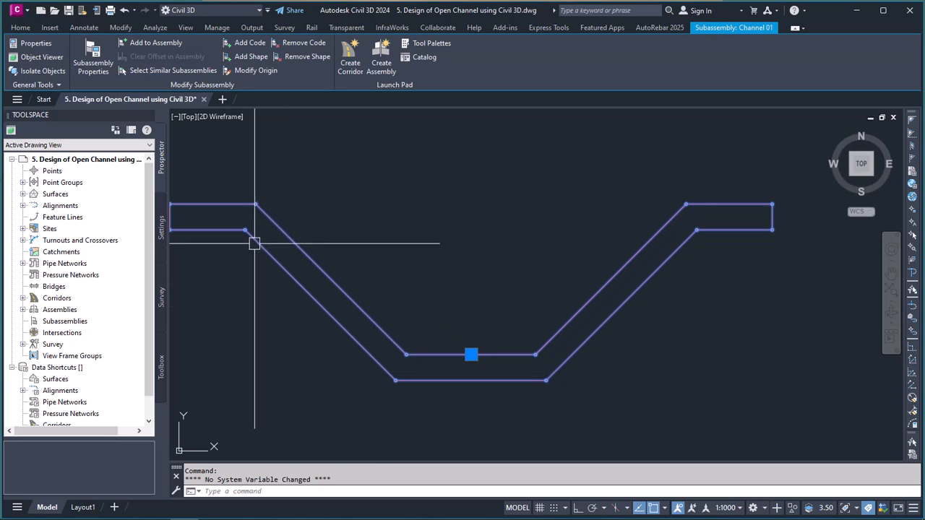
scroll(438, 253, down, 5)
scroll(349, 230, up, 7)
scroll(349, 230, down, 4)
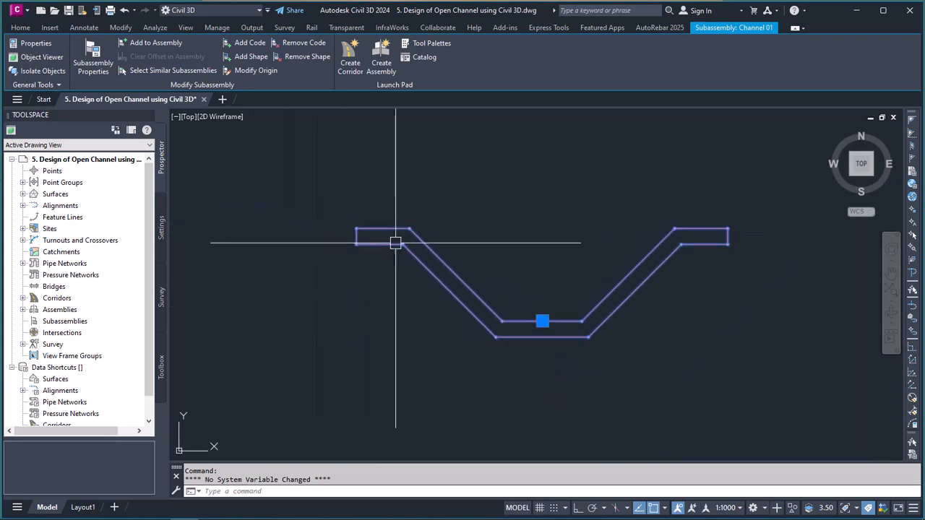
scroll(554, 321, up, 2)
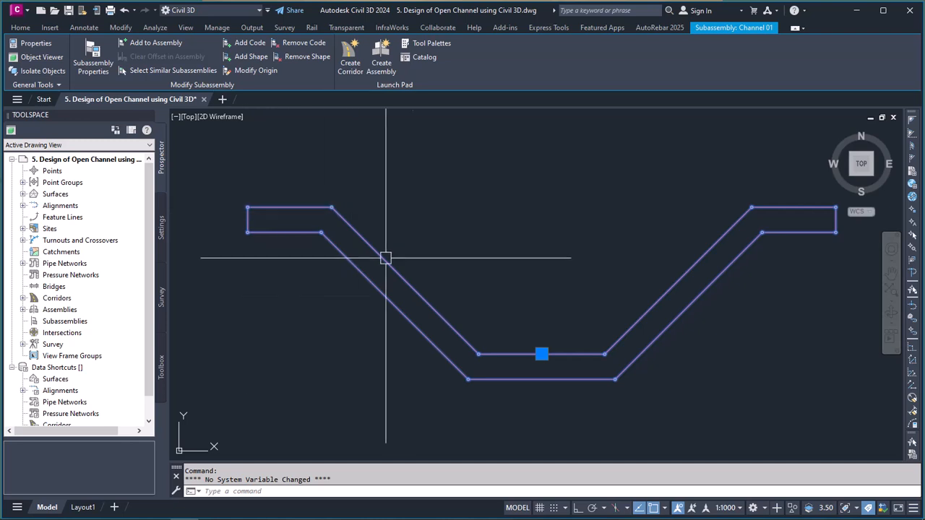
click(250, 44)
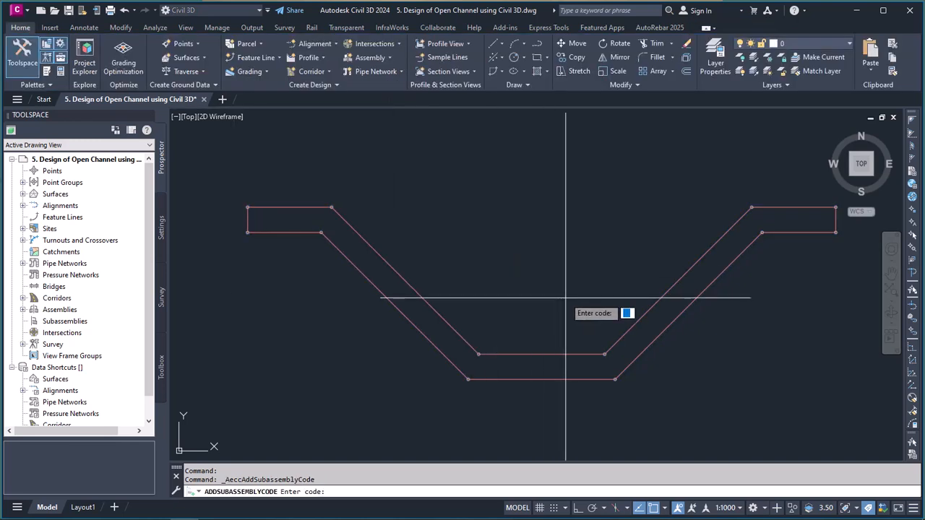
text(Top)
text(_)
text(Inv)
text(.)
text(RS)
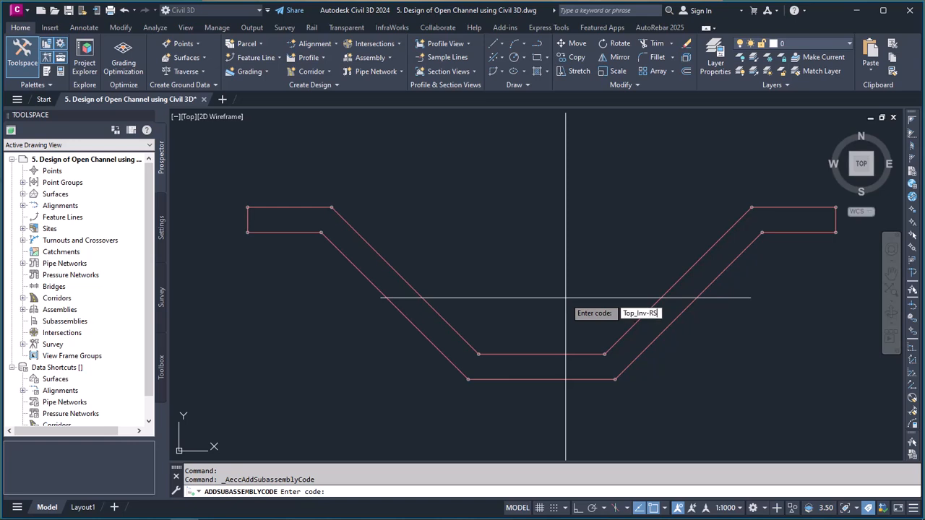
key(Return)
scroll(606, 357, up, 8)
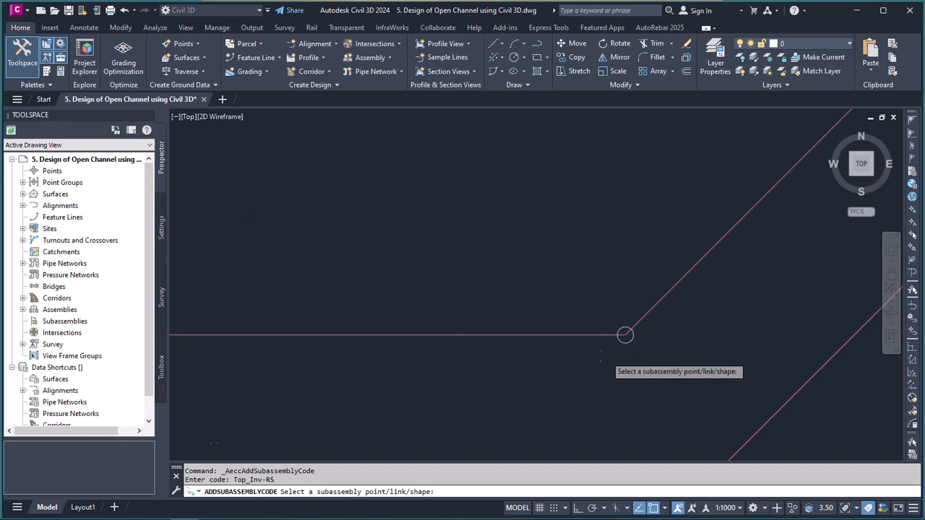
scroll(658, 344, down, 5)
scroll(590, 335, up, 4)
scroll(647, 325, down, 3)
scroll(641, 304, up, 5)
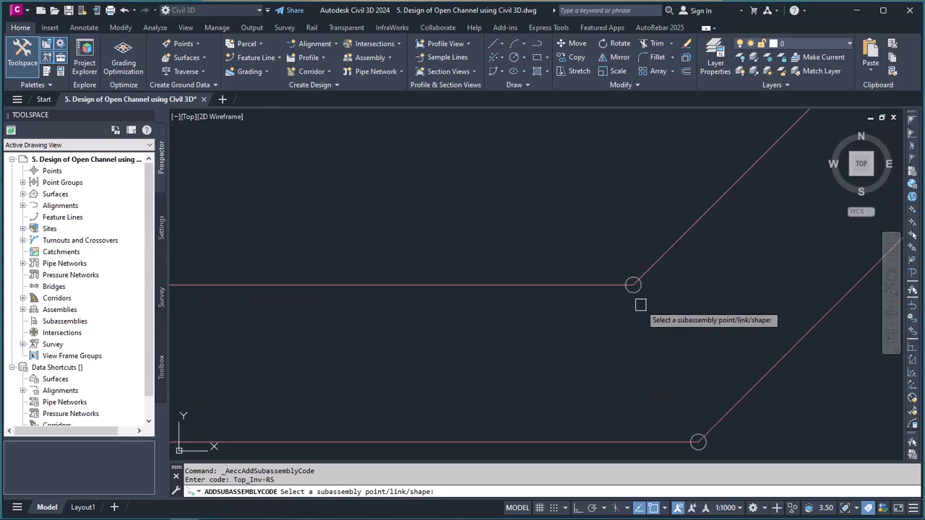
click(633, 285)
scroll(631, 292, down, 3)
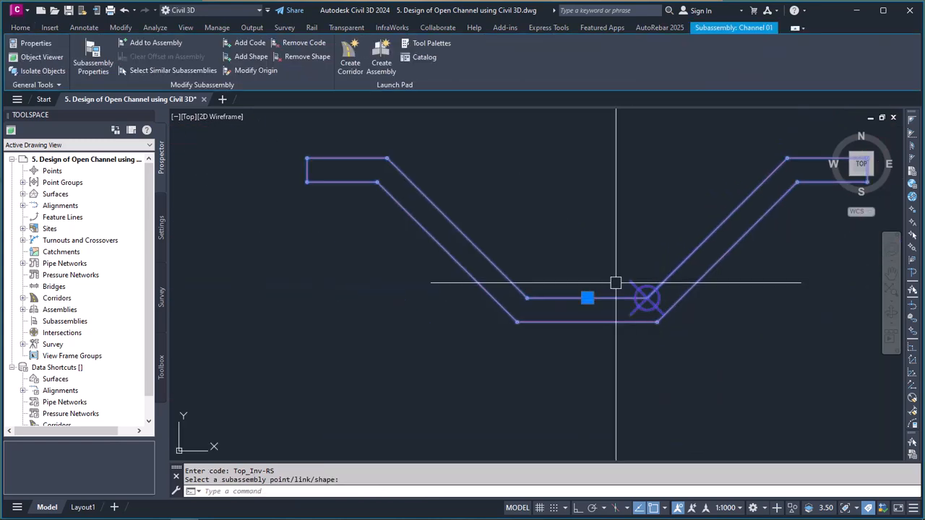
- Add the code Top_Inv-LS to the left-hand corner point of the subassembly's inner bottom link
click(246, 43)
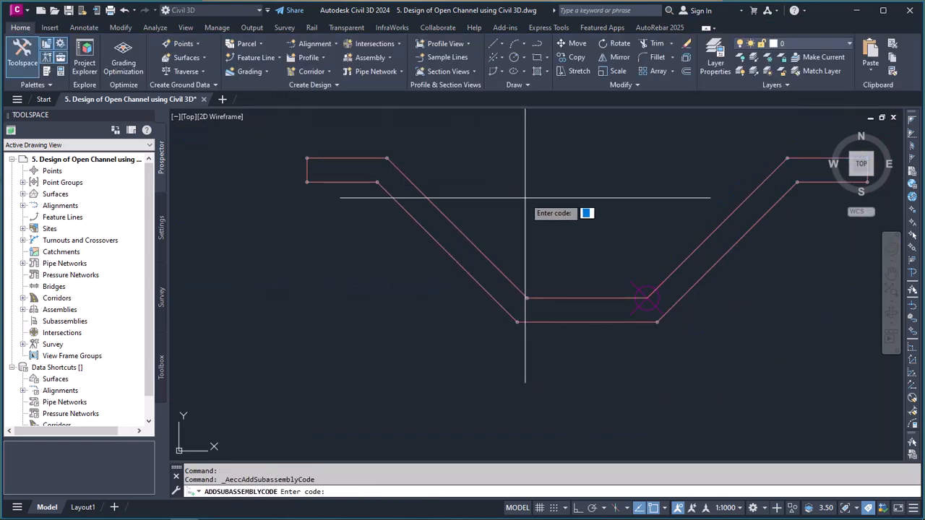
text(Top_Inv)
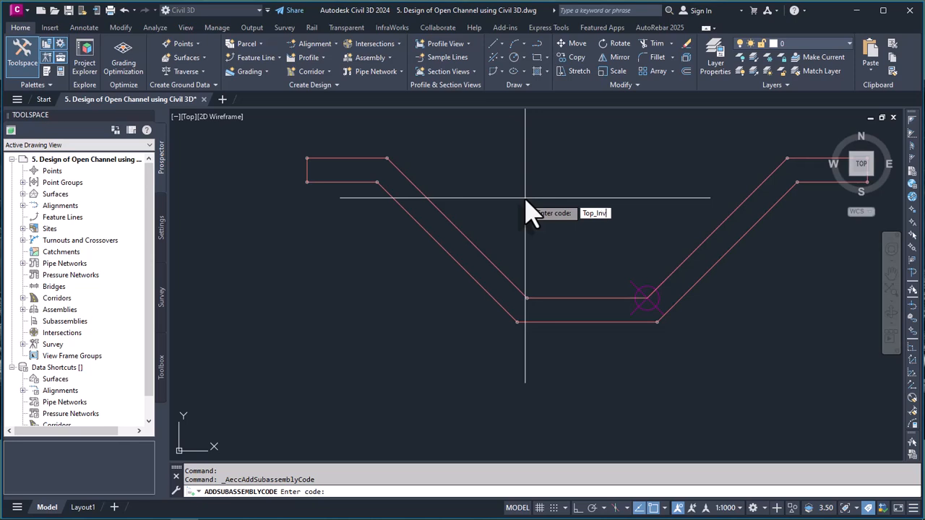
text(-L)
key(Return)
scroll(518, 313, up, 5)
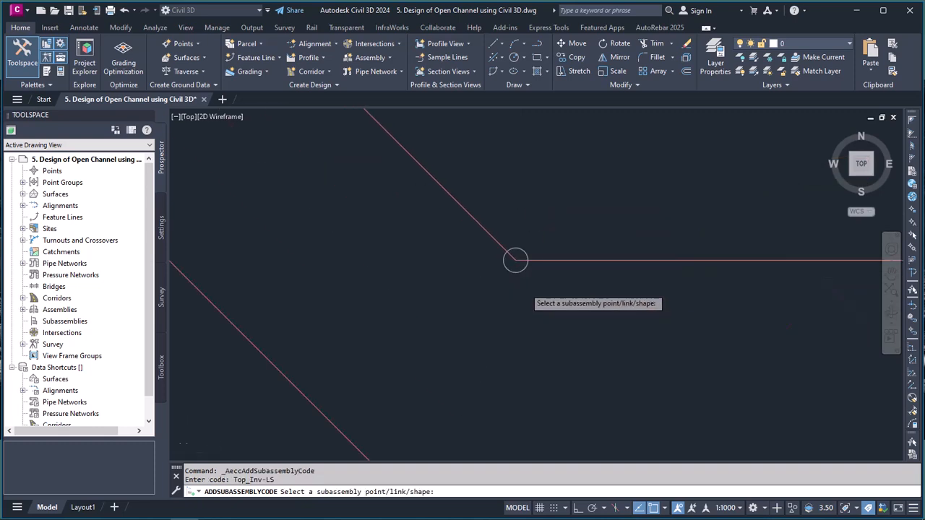
click(510, 268)
scroll(469, 282, down, 3)
scroll(684, 307, down, 2)
scroll(698, 295, down, 6)
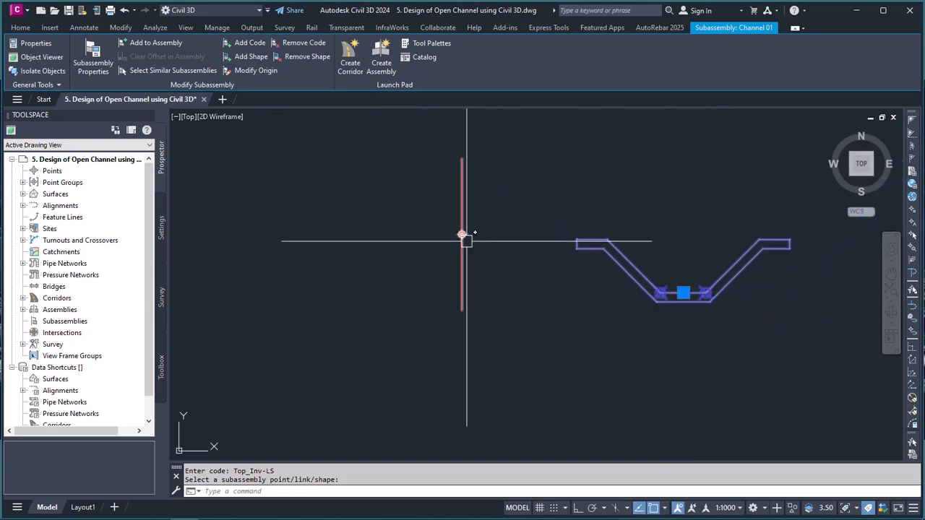
- Add the code Top_Berm-LS to the point where the left berm's top meets the inner side slope
scroll(640, 251, up, 4)
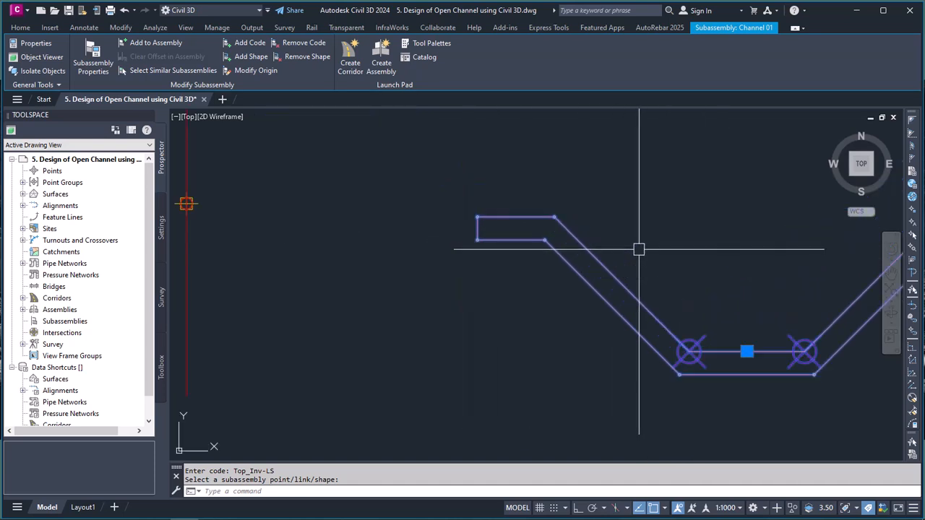
click(246, 43)
scroll(555, 197, down, 2)
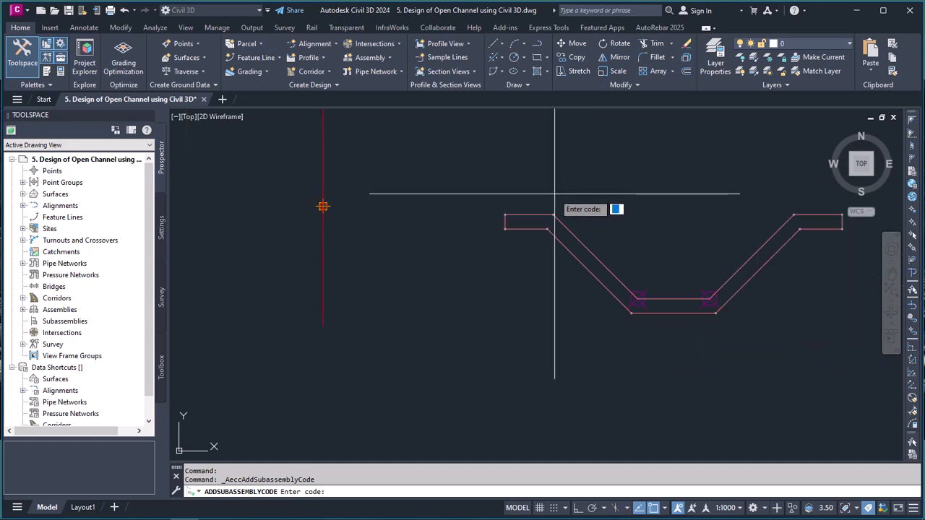
text(Top_Berm-LS)
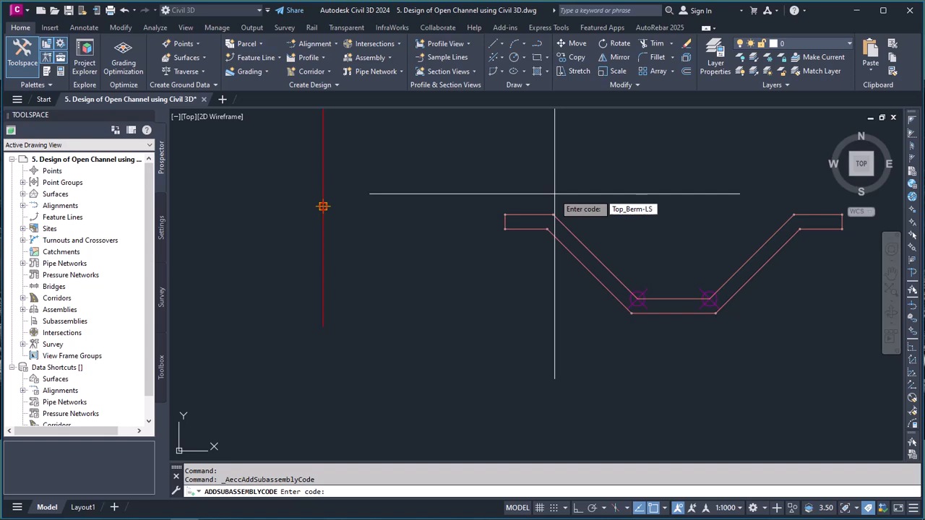
drag(653, 211, 613, 217)
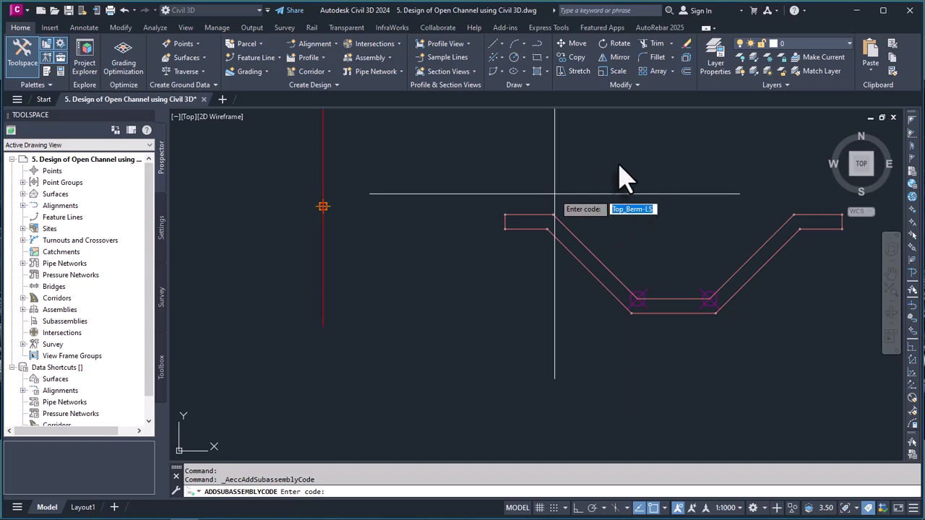
key(Return)
scroll(562, 221, up, 5)
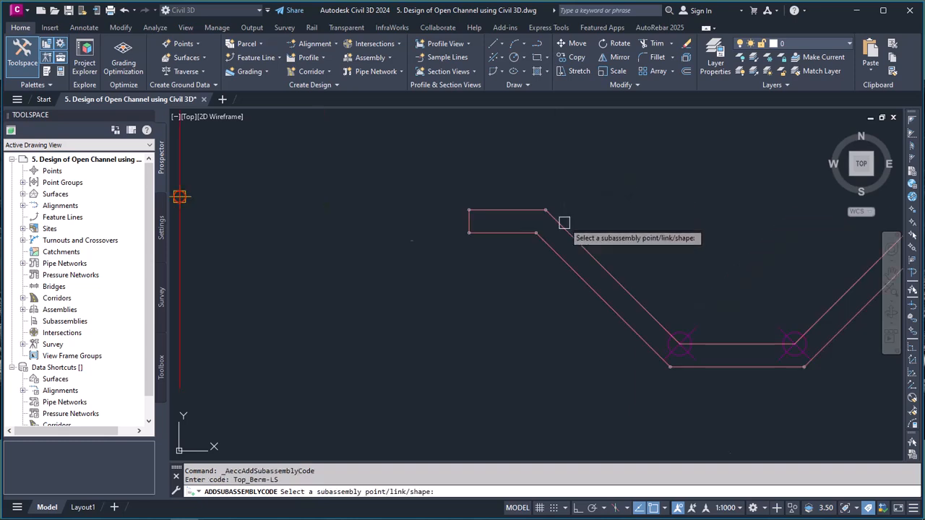
click(494, 224)
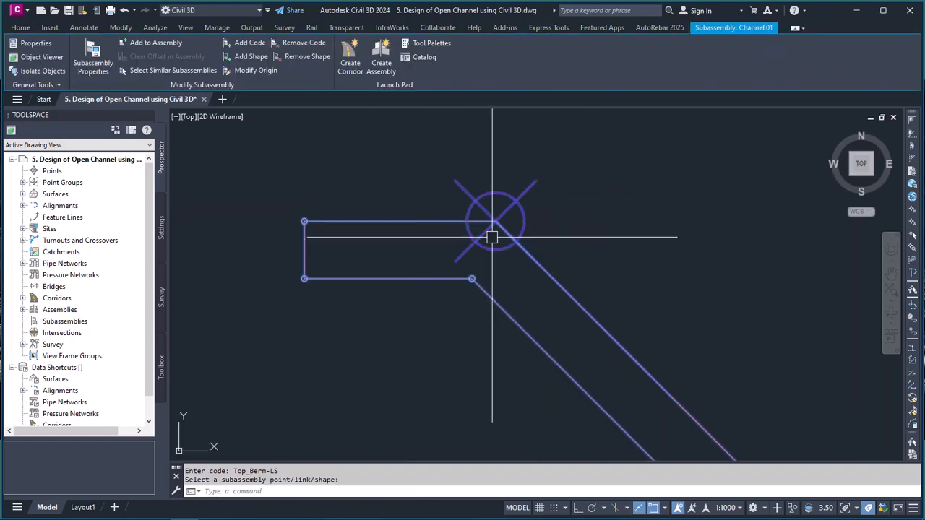
scroll(539, 253, down, 3)
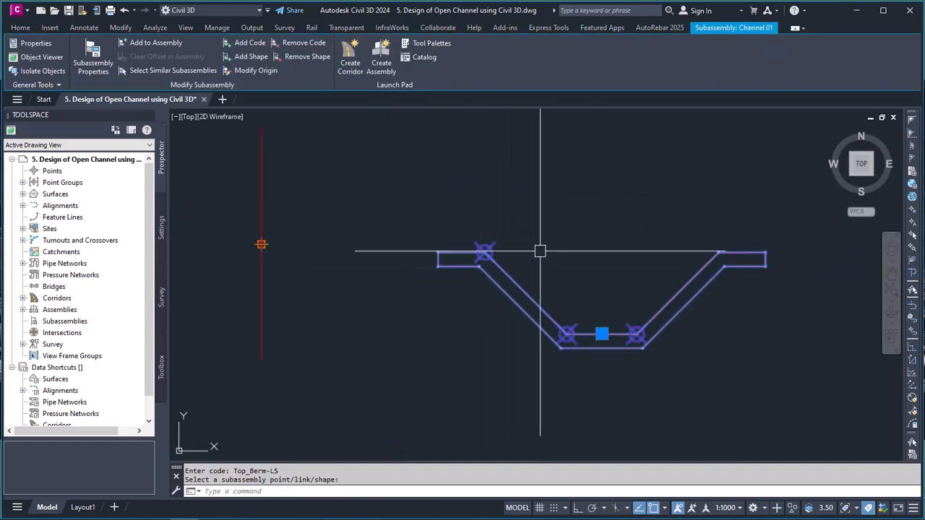
click(245, 44)
key(Escape)
key(ctrl+v)
scroll(538, 268, down, 3)
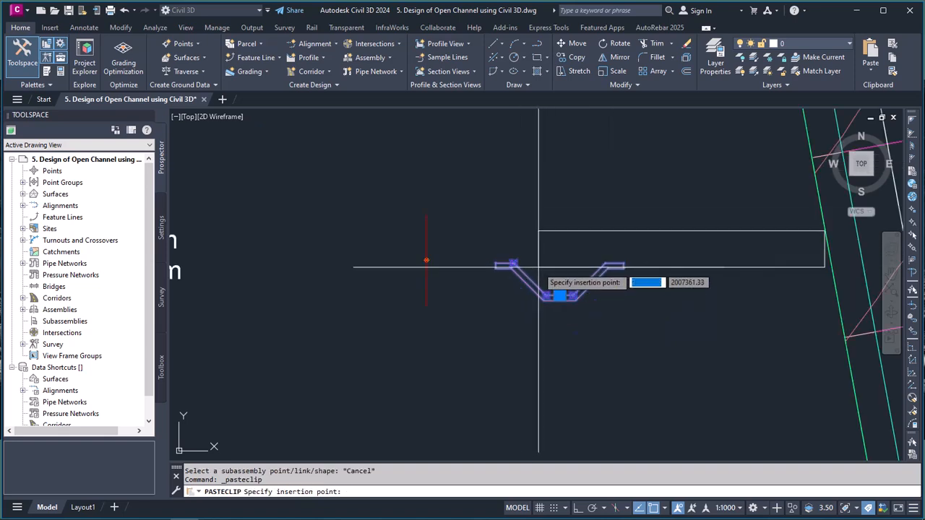
key(Escape)
scroll(540, 264, up, 4)
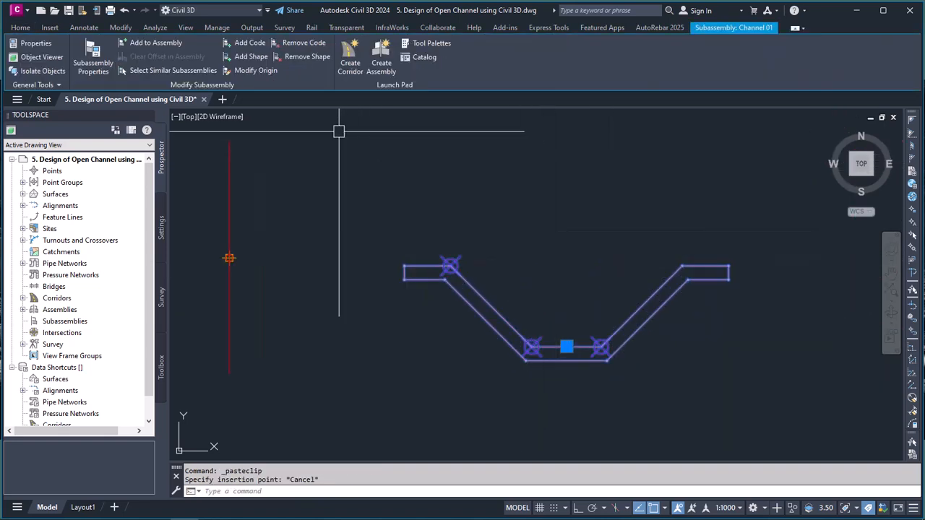
- Add the code Top_Berm-RS to the point where the right berm's top meets the inner side slope
click(246, 43)
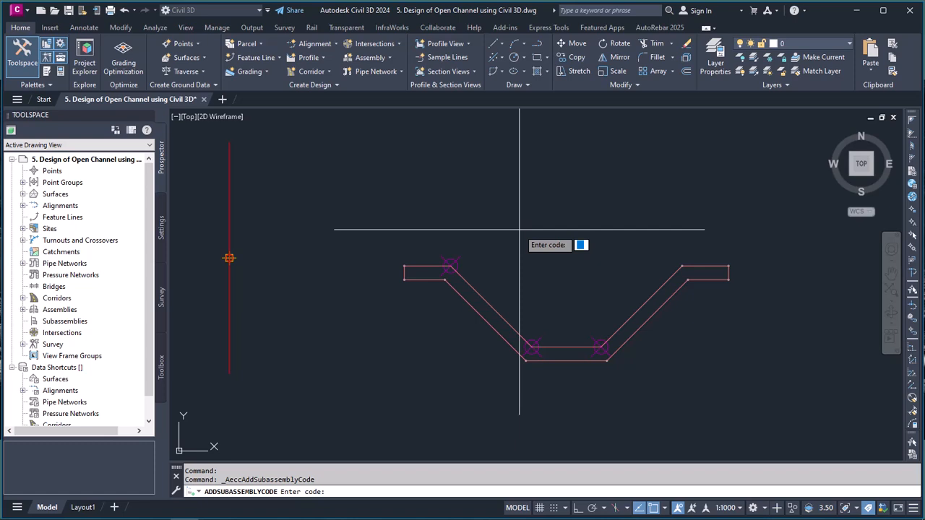
text(Top_Berm-)
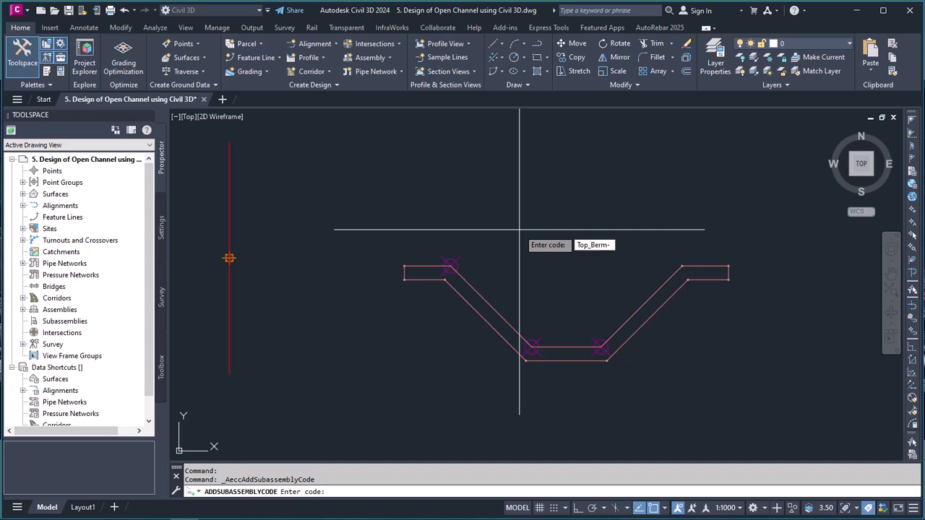
text(RS)
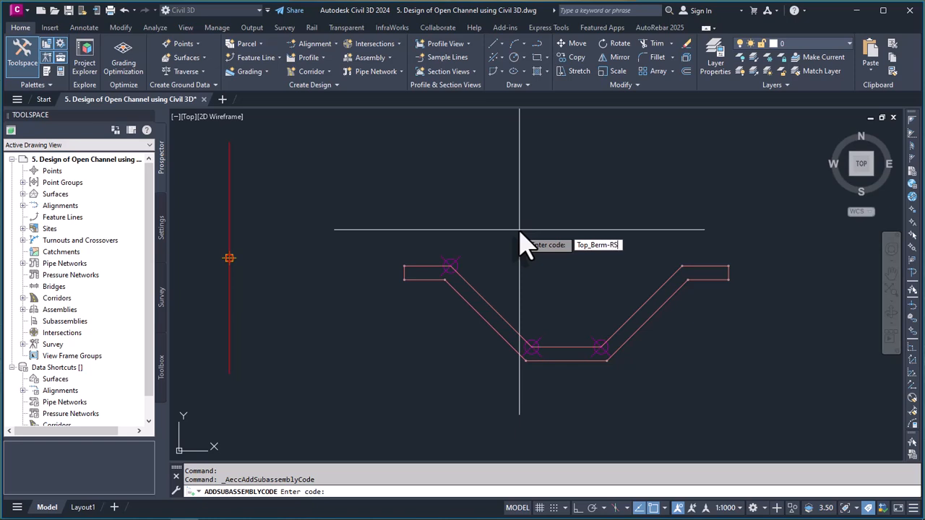
key(Return)
scroll(683, 260, up, 4)
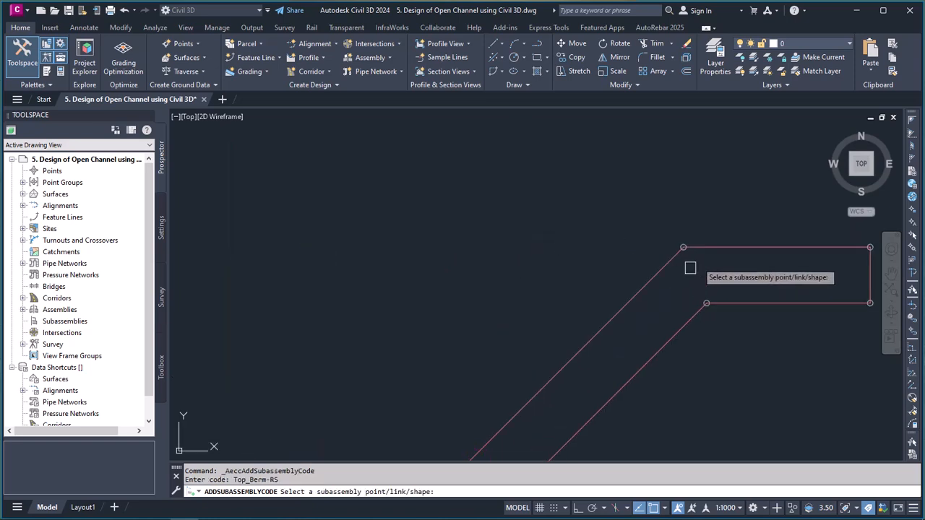
scroll(621, 251, up, 3)
click(621, 252)
scroll(622, 264, down, 5)
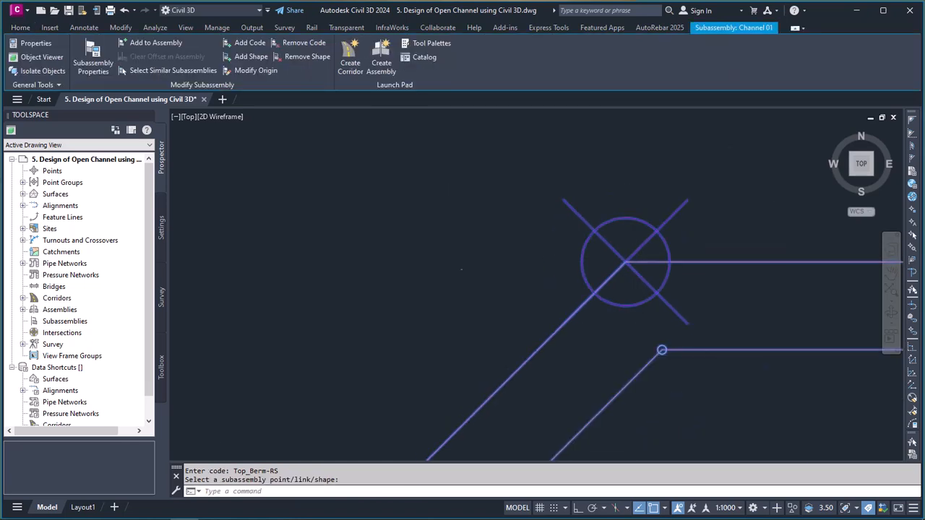
scroll(694, 281, up, 4)
scroll(672, 268, down, 3)
scroll(646, 242, up, 1)
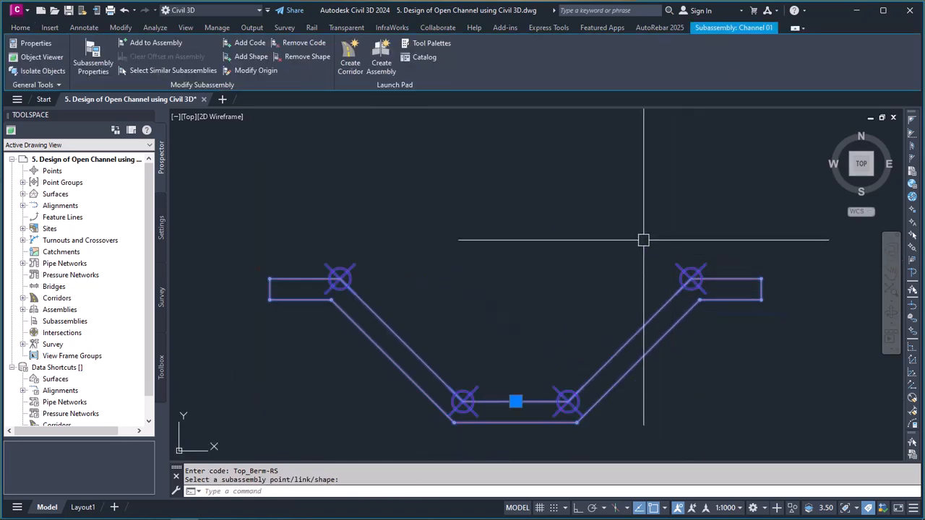
- Add the code Top_1m Off-RS to the outer top corner point of the subassembly's right berm
click(249, 44)
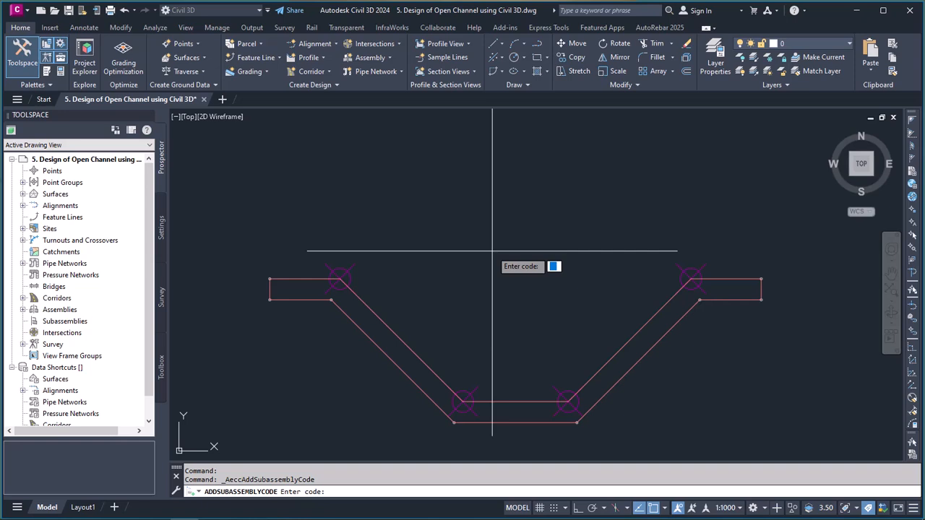
text(Top_1m Off-R)
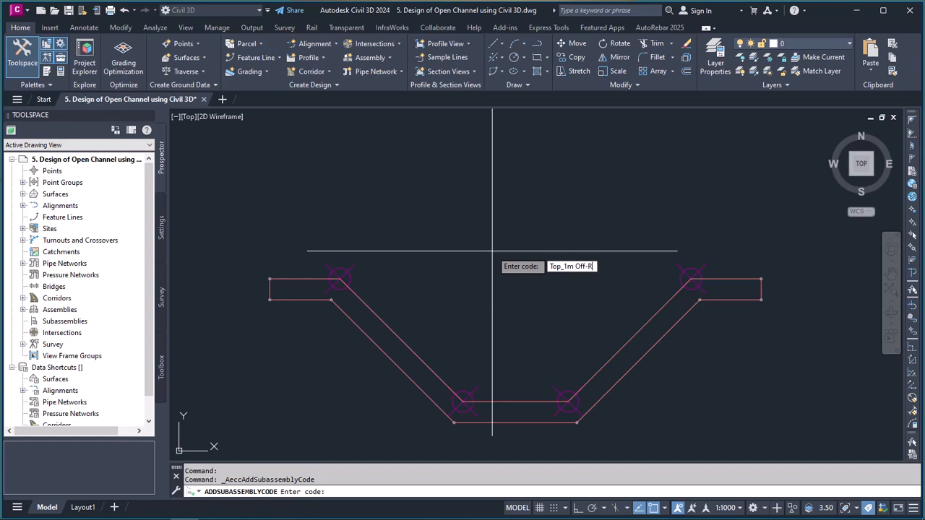
text(s)
text(S)
key(Return)
scroll(763, 275, up, 5)
scroll(753, 283, up, 3)
click(580, 331)
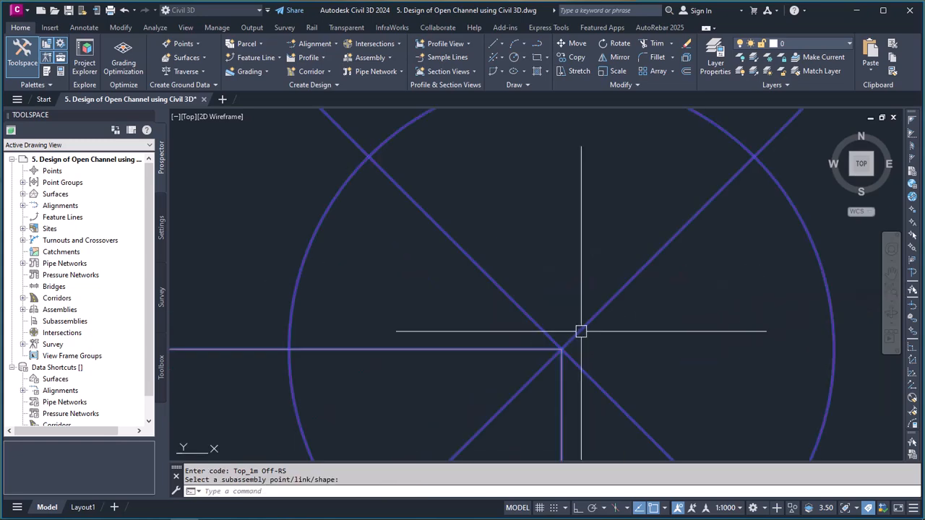
scroll(640, 285, down, 10)
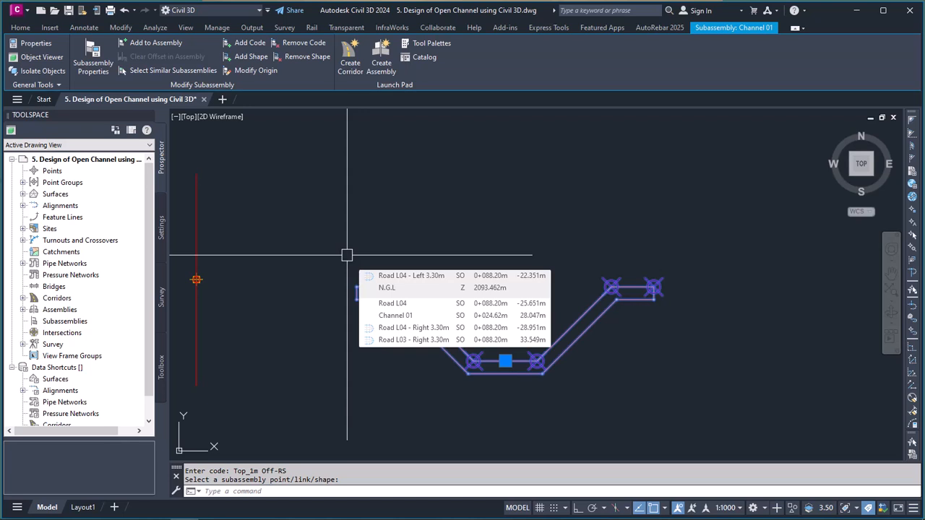
- Add the code Top_1m Off-LS to the outer top corner point of the subassembly's left berm
click(250, 46)
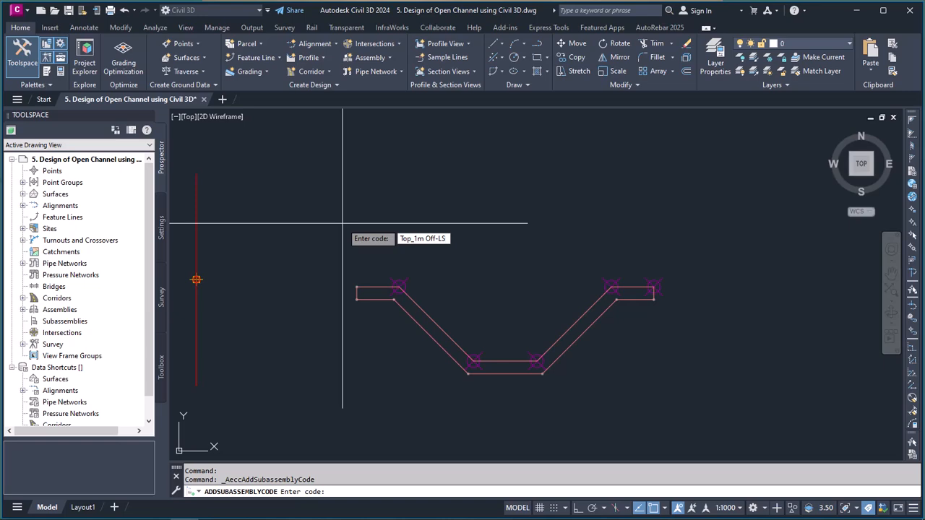
key(Return)
scroll(372, 279, up, 6)
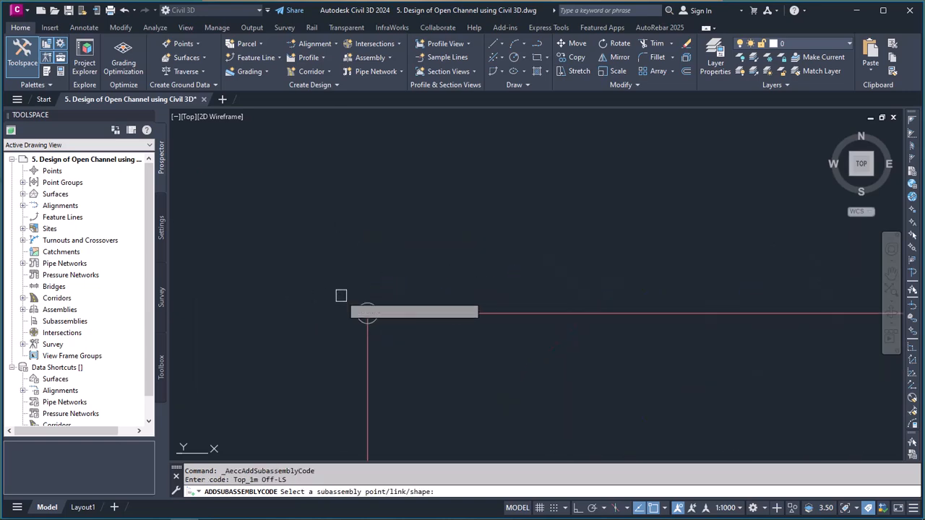
click(365, 309)
scroll(427, 254, down, 7)
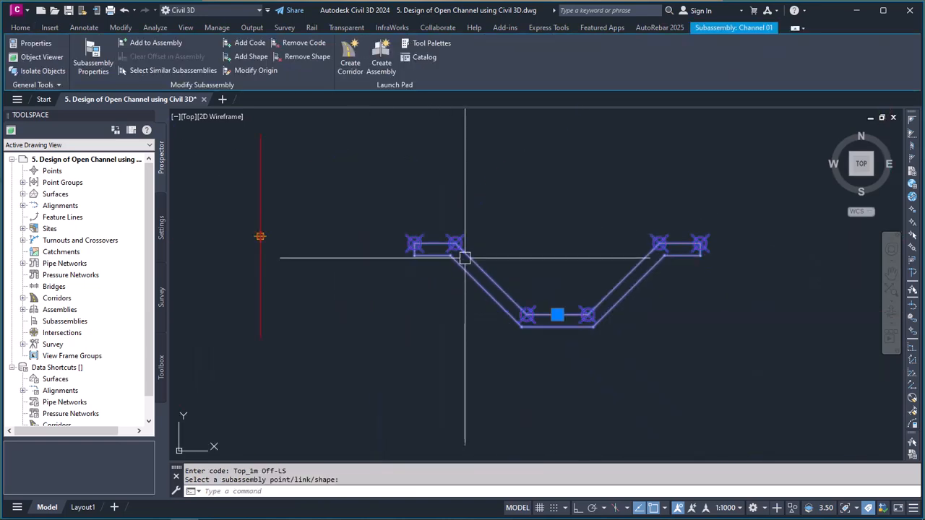
scroll(465, 260, up, 2)
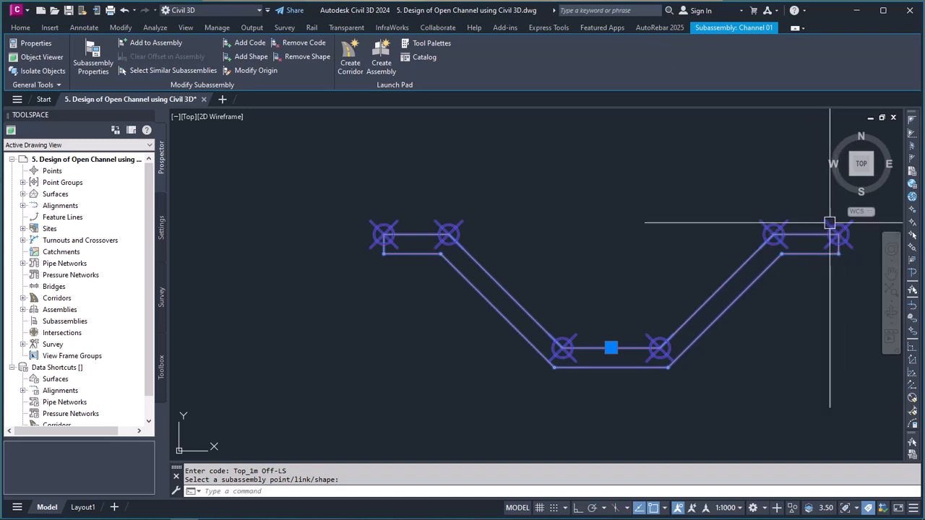
scroll(435, 242, down, 3)
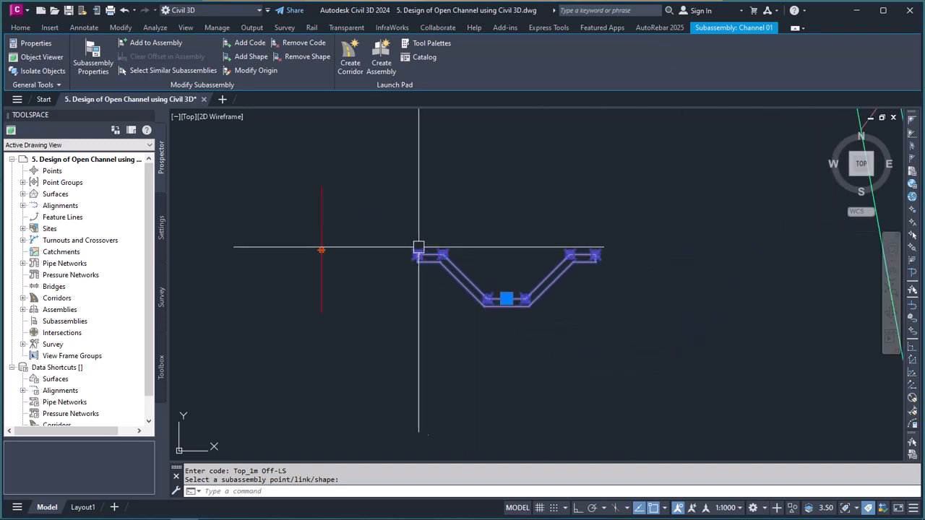
scroll(474, 271, up, 2)
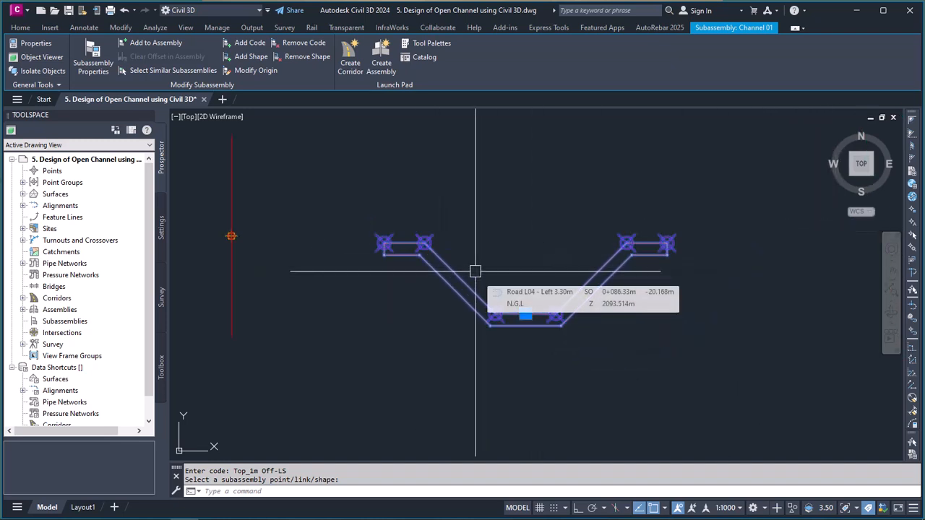
click(474, 271)
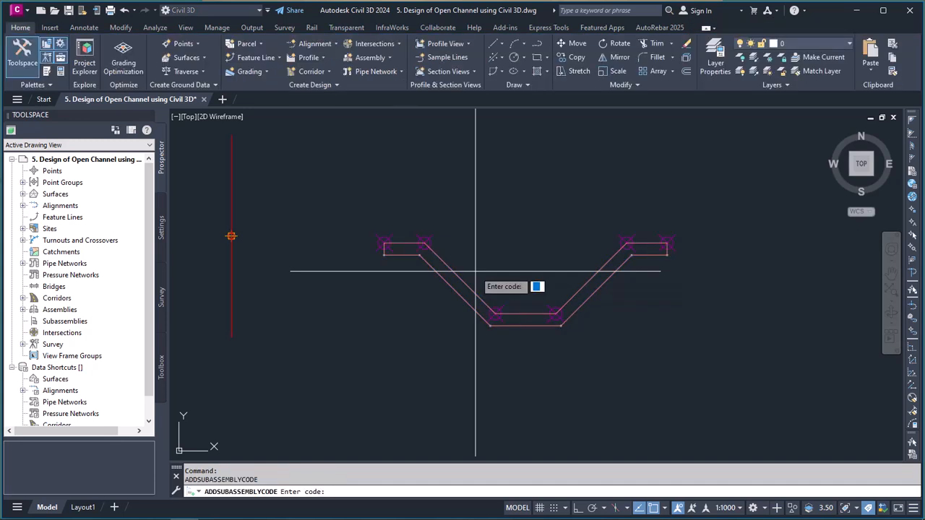
key(Escape)
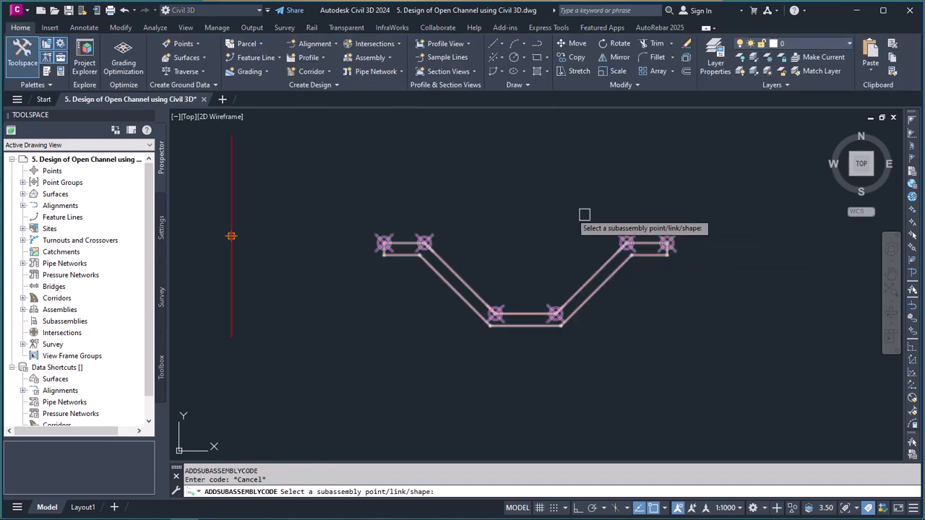
key(Escape)
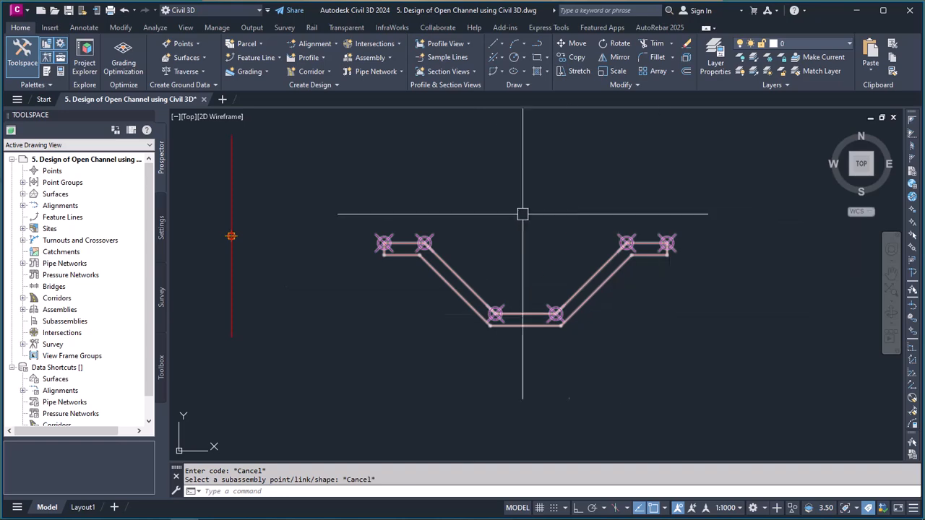
scroll(473, 281, up, 2)
scroll(470, 300, up, 2)
click(471, 299)
scroll(496, 320, down, 8)
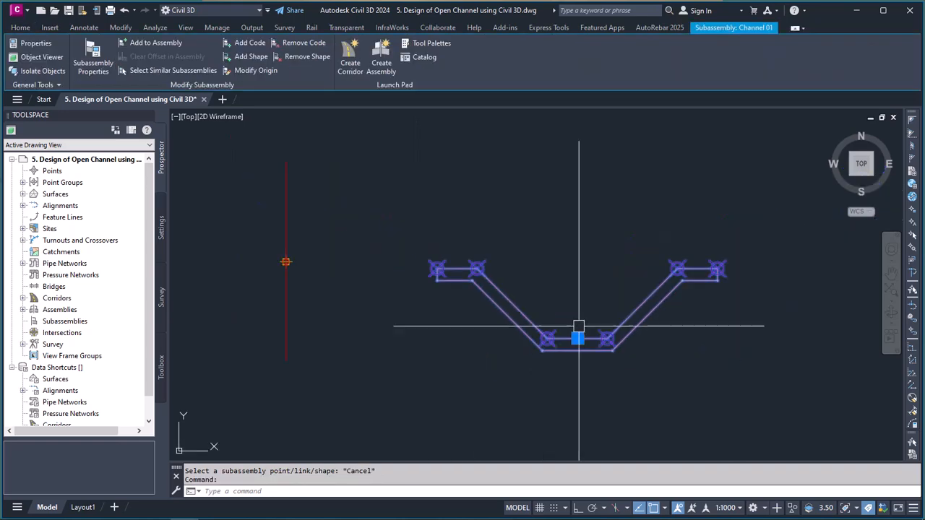
scroll(542, 325, up, 4)
key(Escape)
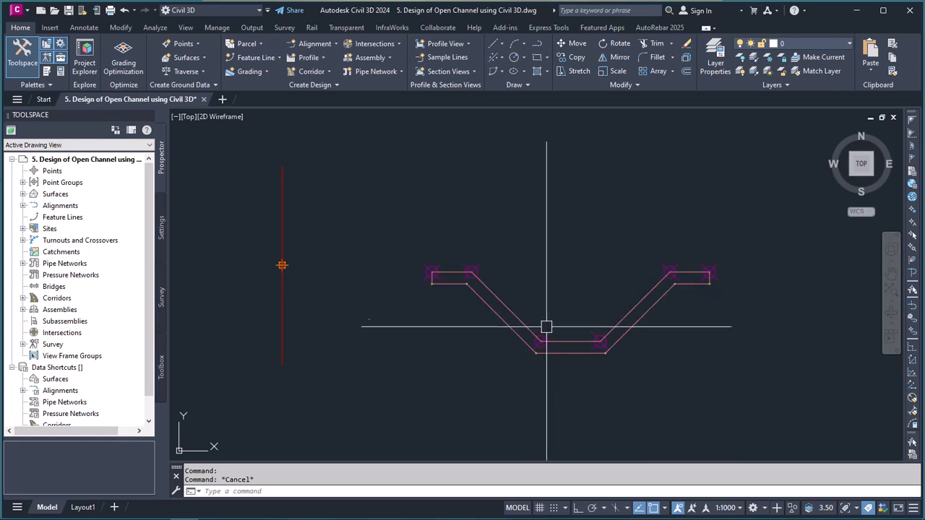
scroll(565, 321, down, 4)
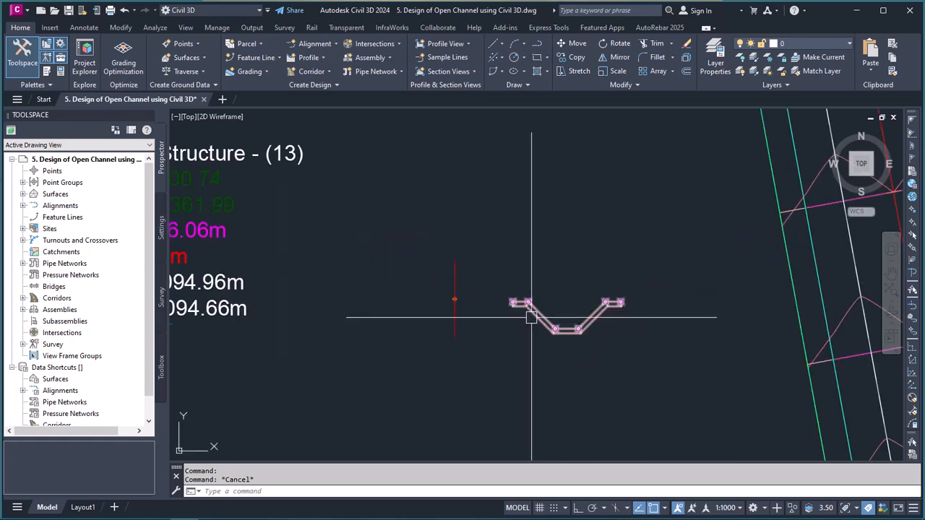
scroll(540, 299, up, 2)
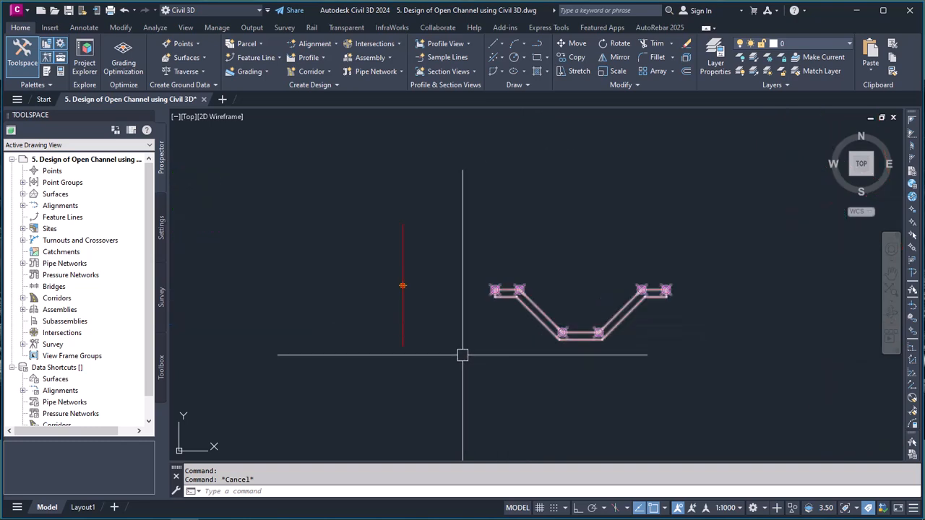
click(401, 323)
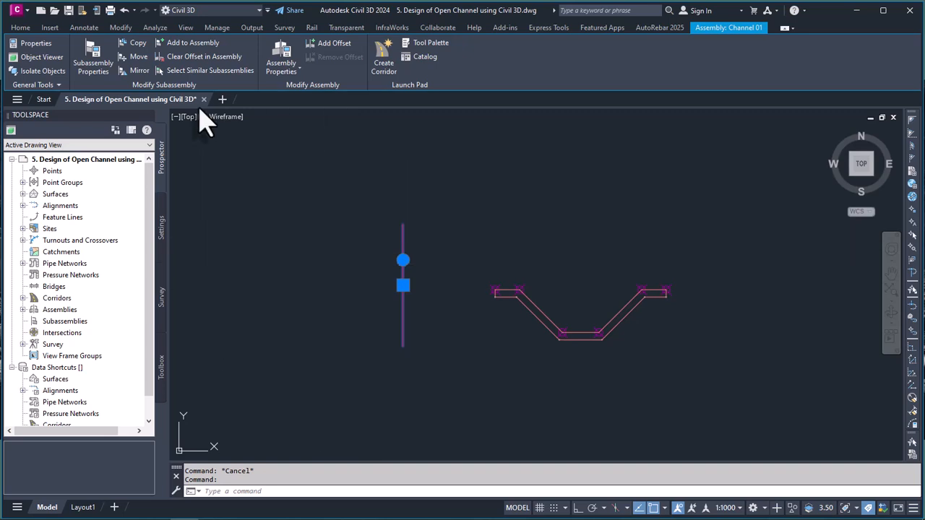
click(193, 43)
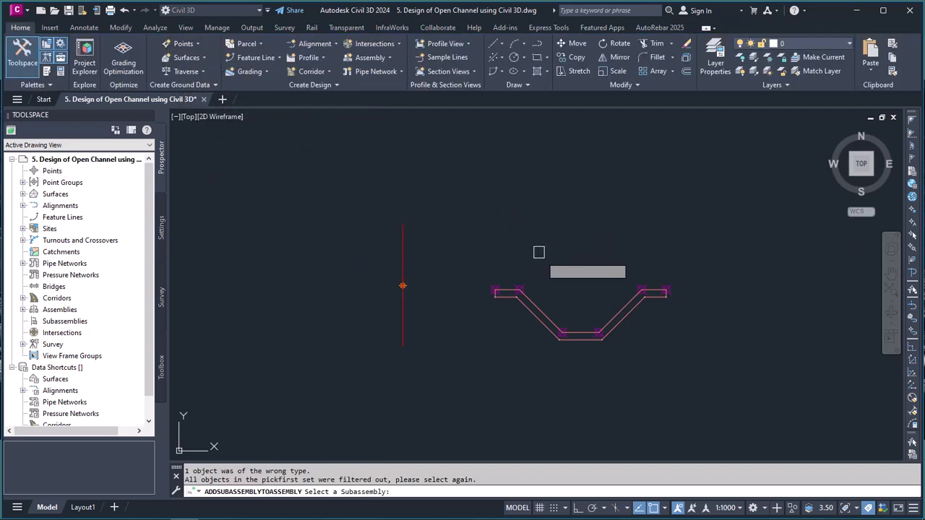
click(582, 327)
key(Escape)
key(Escape)
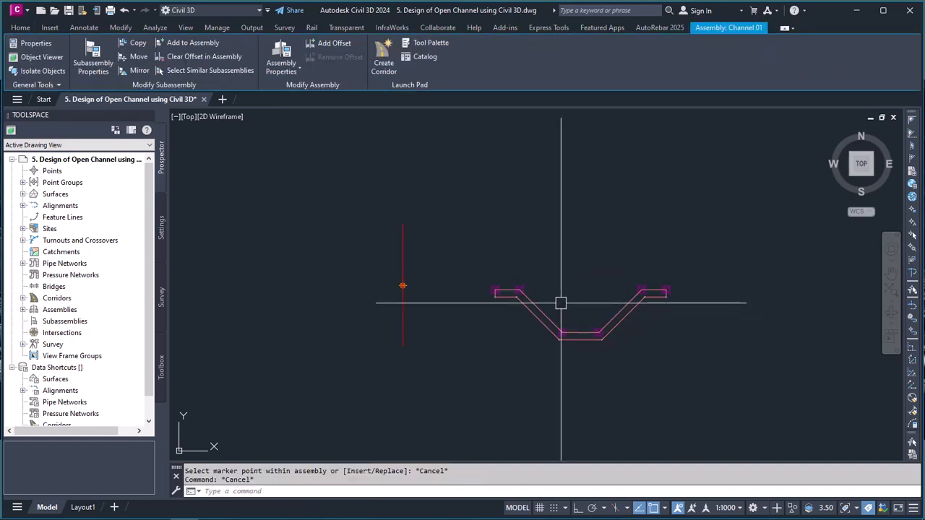
- Add the coded channel subassembly to the baseline of the Channel 01 assembly
click(585, 325)
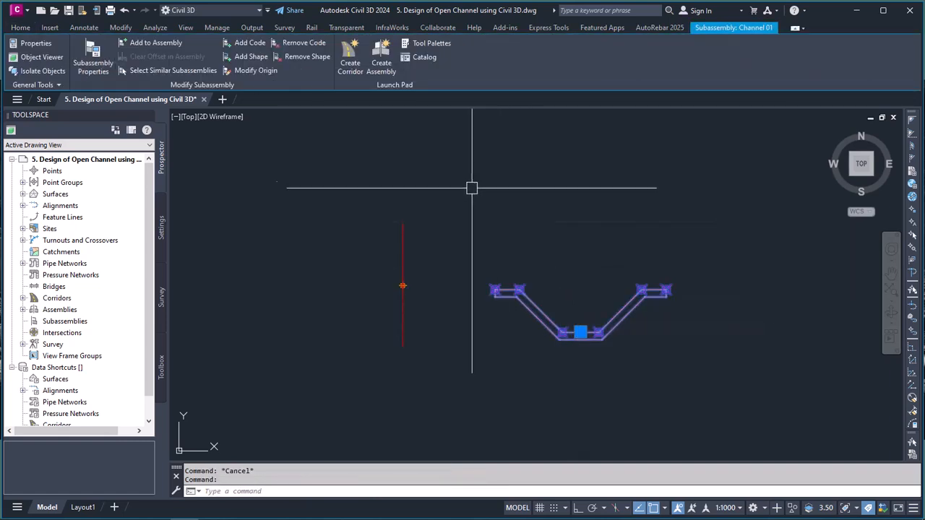
click(156, 45)
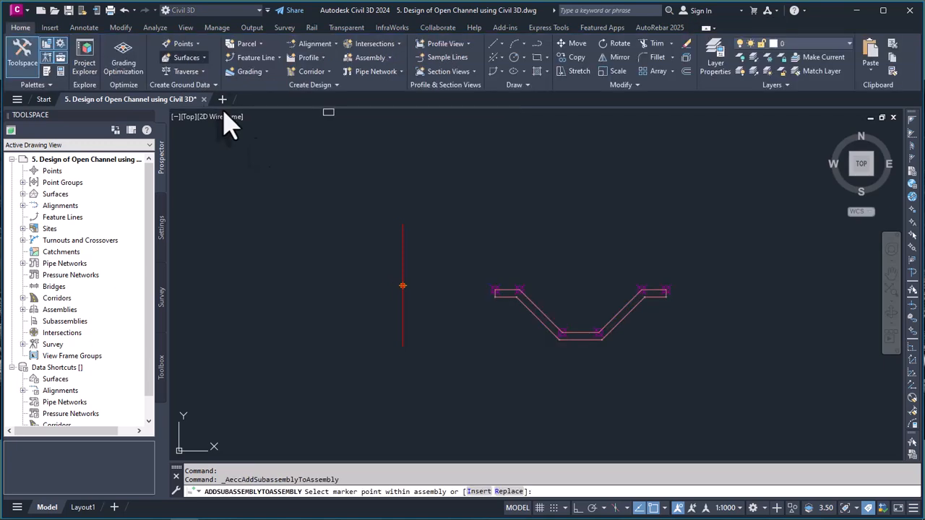
click(403, 305)
scroll(444, 325, up, 2)
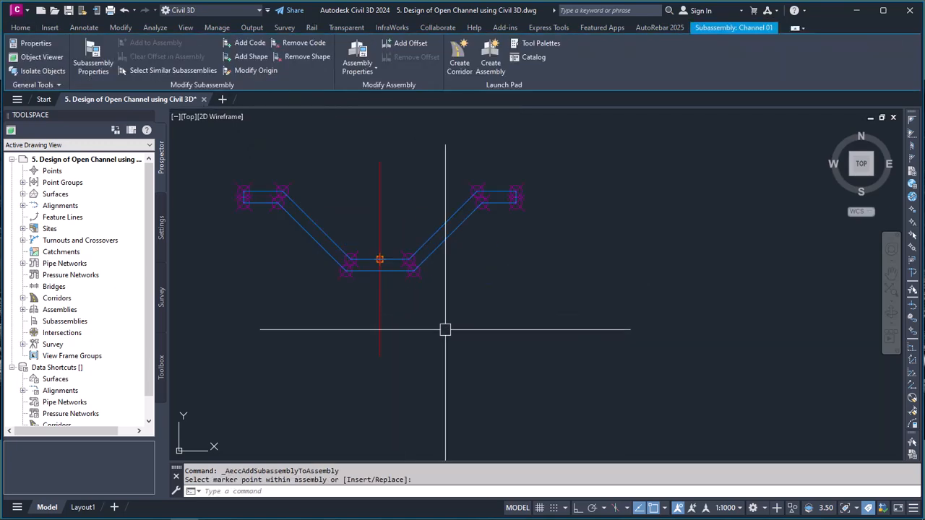
key(Escape)
key(Escape)
click(380, 258)
scroll(505, 285, down, 4)
key(Escape)
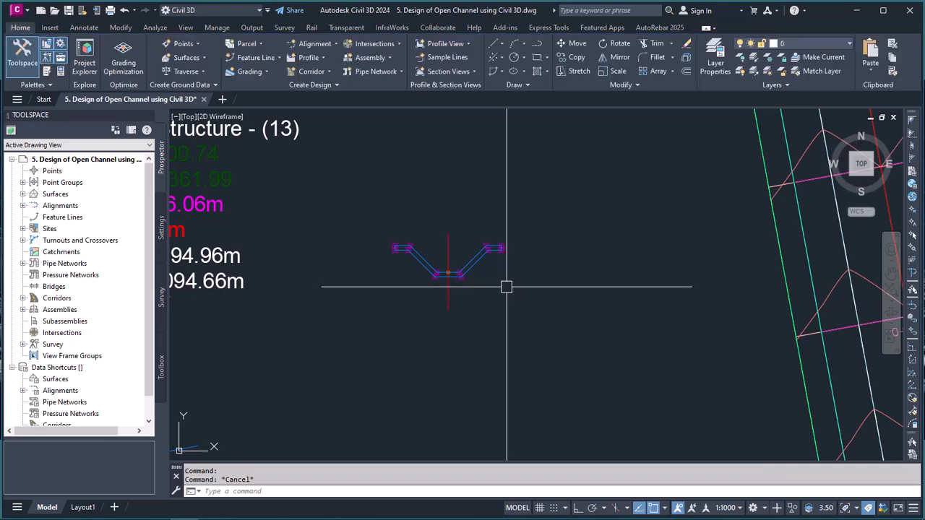
- Move the Channel 01 assembly with its attached subassembly to the open space beside the M.H - Structure - (13) label
scroll(452, 305, up, 2)
click(452, 306)
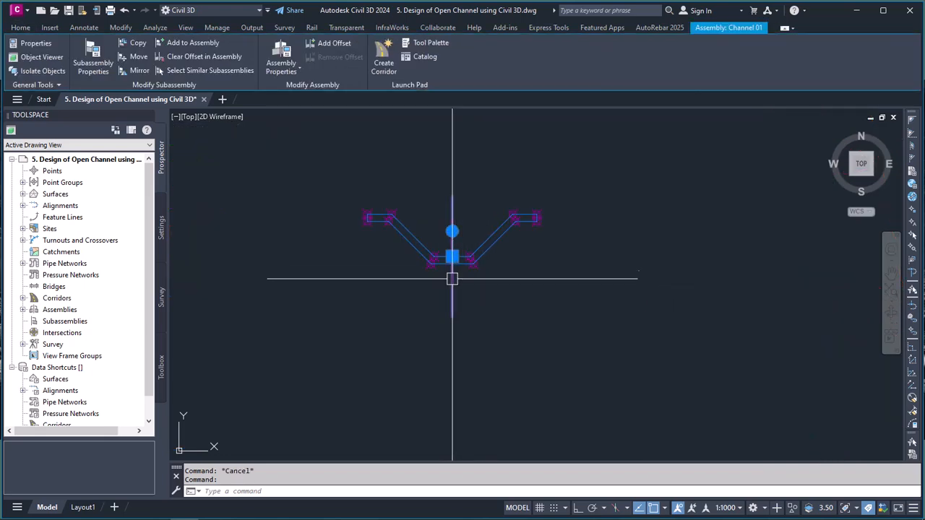
click(453, 256)
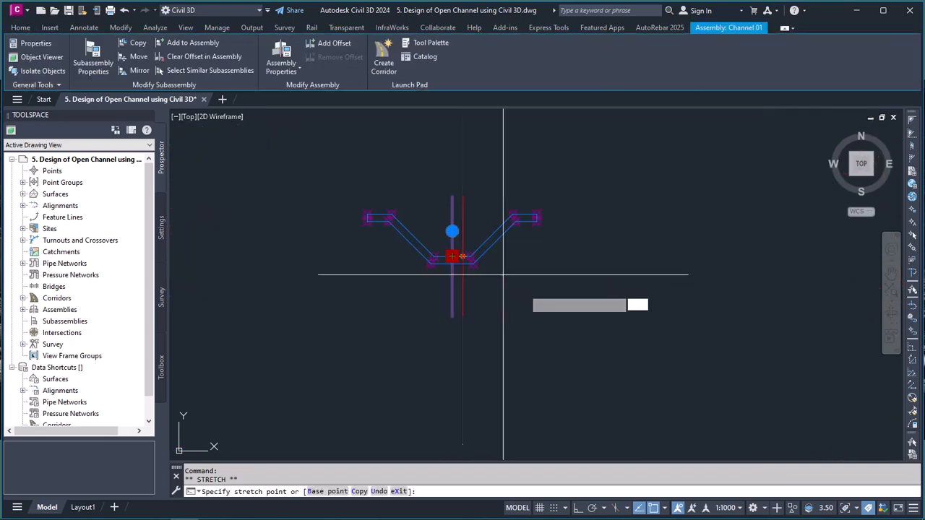
click(410, 223)
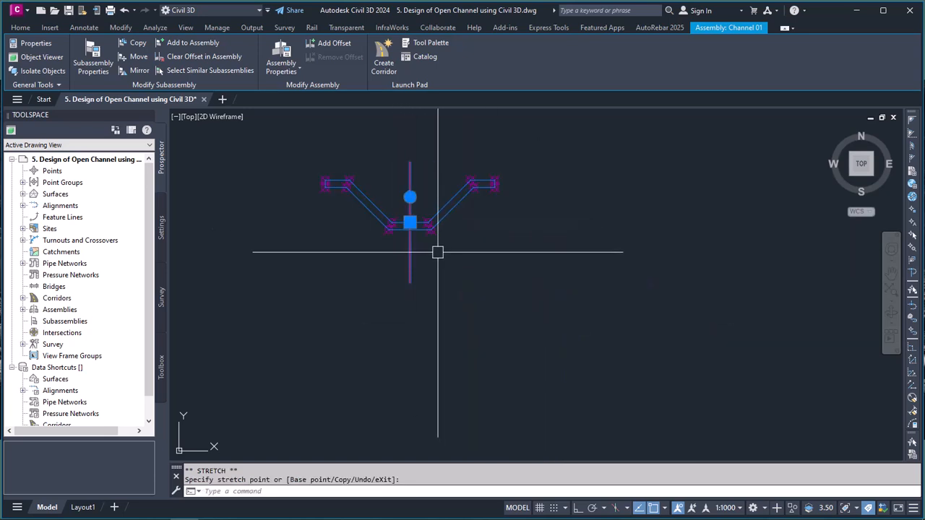
click(410, 222)
click(362, 266)
scroll(575, 272, down, 2)
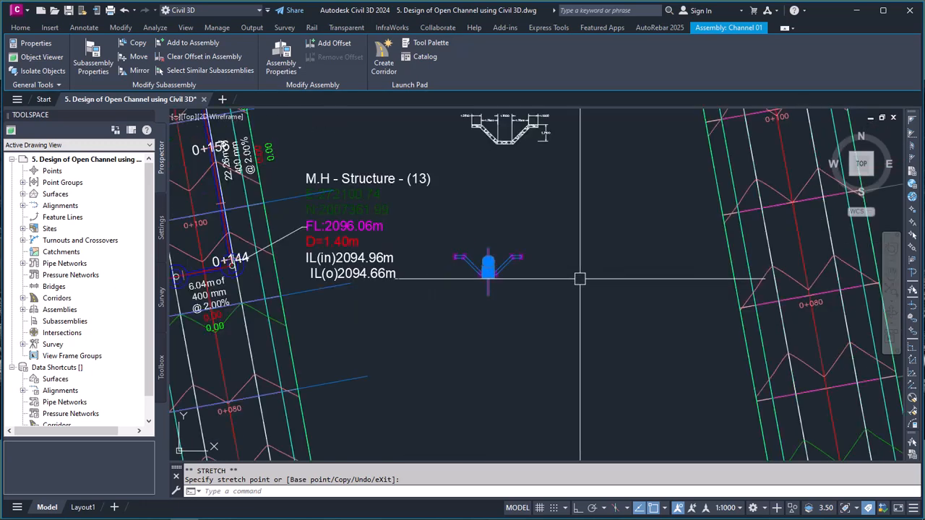
key(Escape)
scroll(488, 274, up, 1)
scroll(514, 274, up, 2)
scroll(516, 274, down, 3)
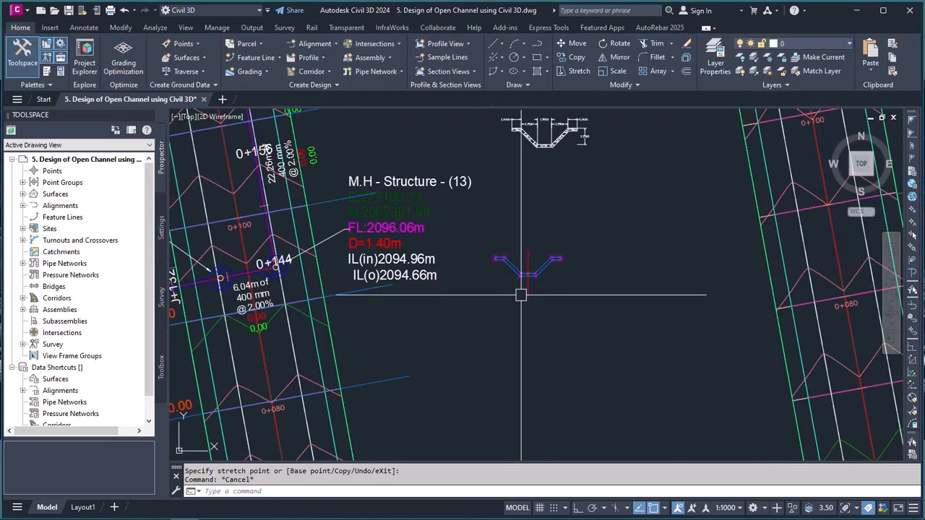
scroll(516, 281, up, 6)
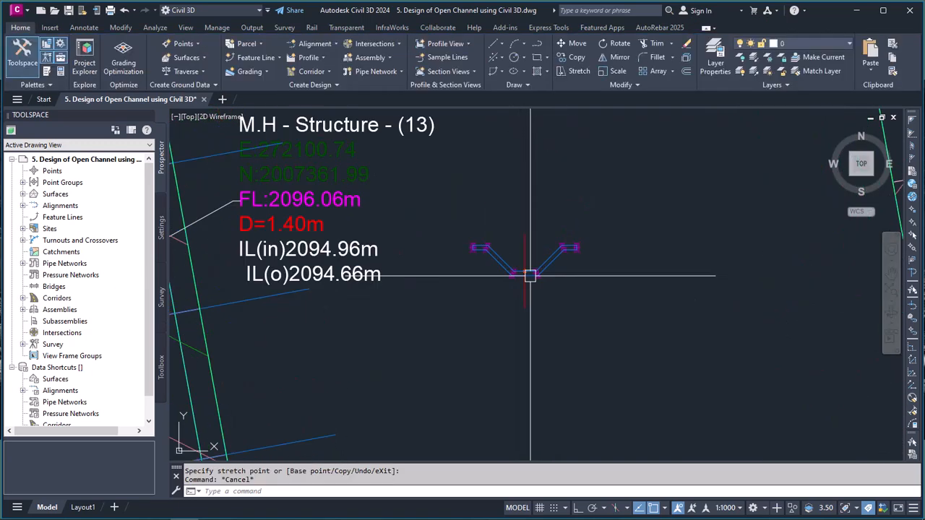
- Move the Channel 01 assembly with its attached subassembly to just below the dimensioned channel cross-section
click(512, 302)
scroll(506, 307, down, 3)
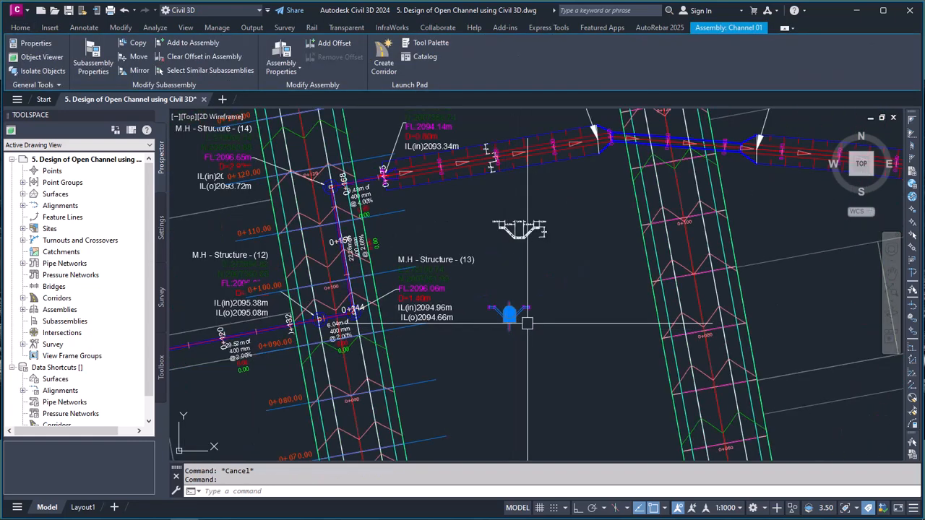
scroll(491, 314, up, 2)
click(483, 316)
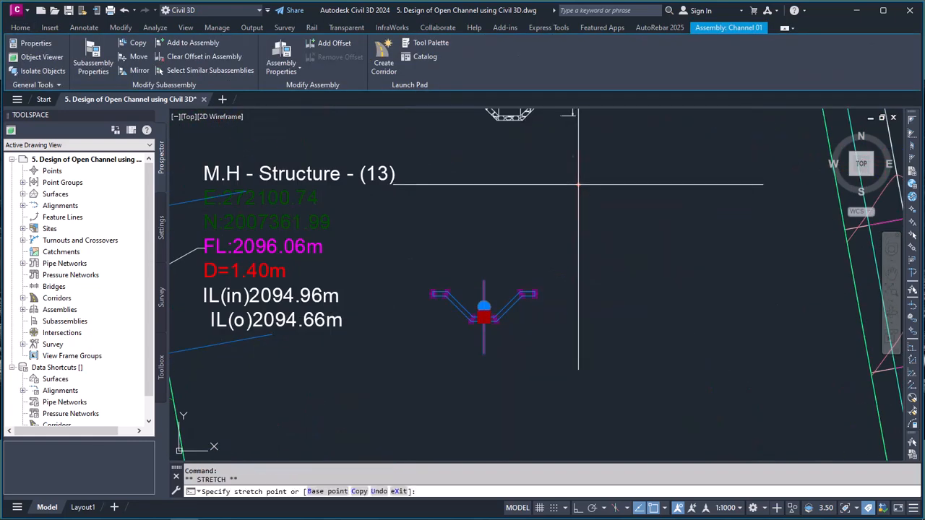
scroll(575, 208, down, 2)
scroll(599, 196, up, 3)
key(Escape)
key(Escape)
scroll(600, 196, down, 3)
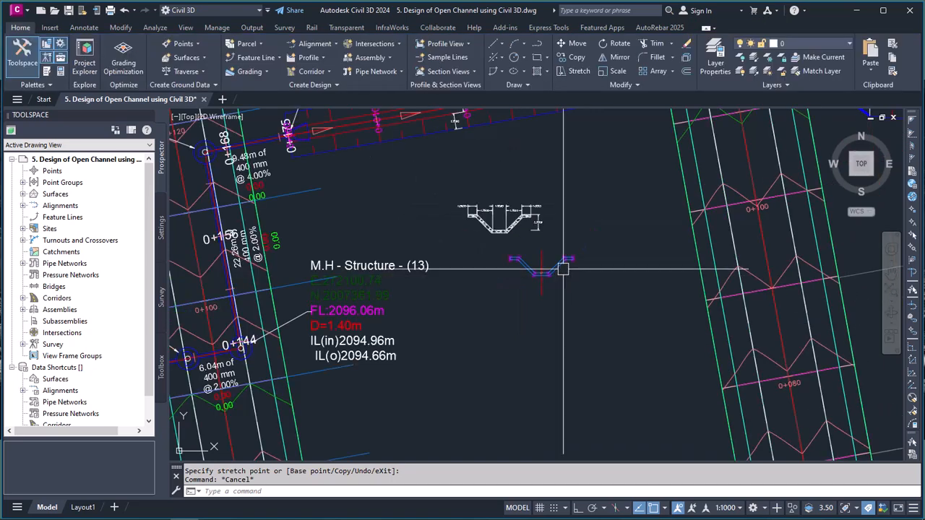
- Add the multiline text CHANNEL 01 below the channel assembly
scroll(557, 268, up, 4)
text(MT)
key(Return)
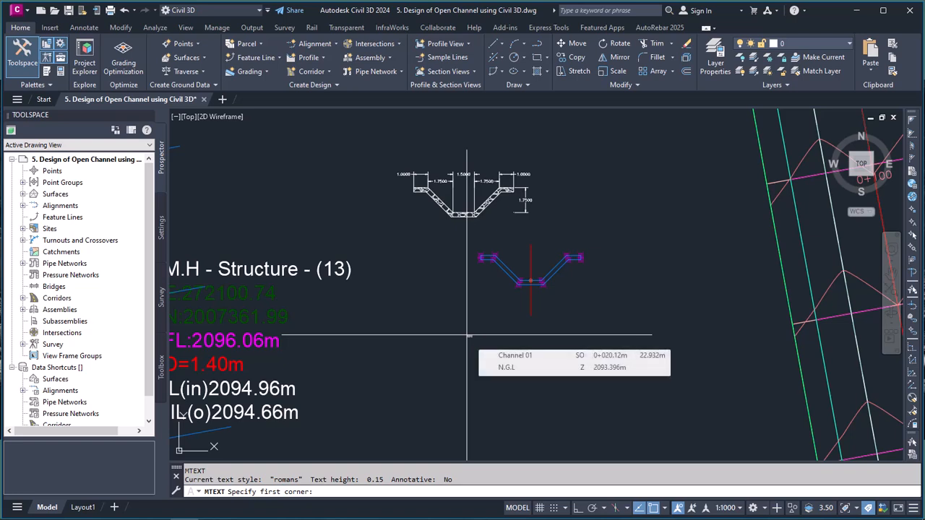
text(C)
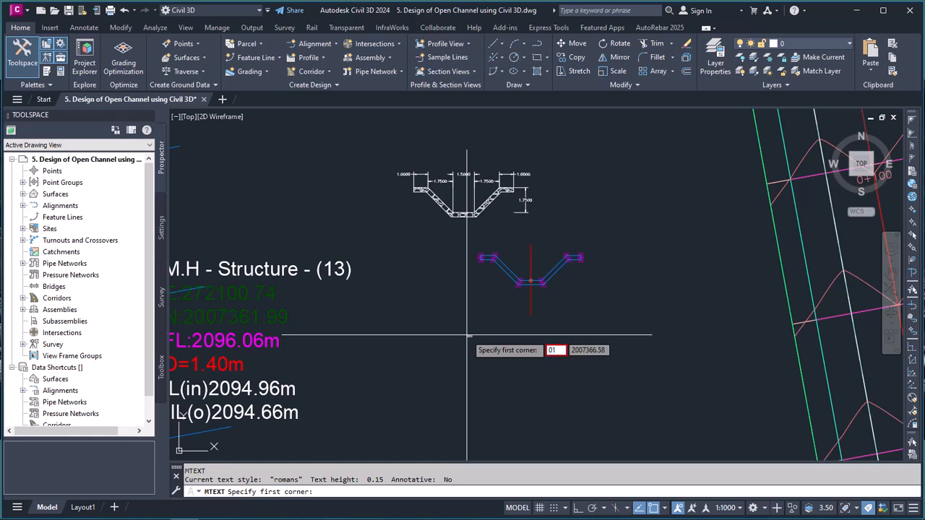
click(467, 317)
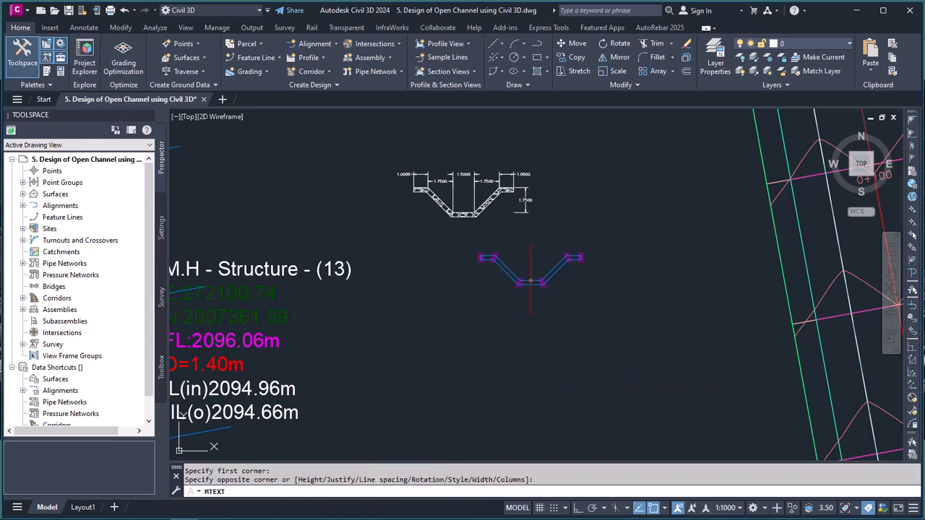
text(CHANNEL 01)
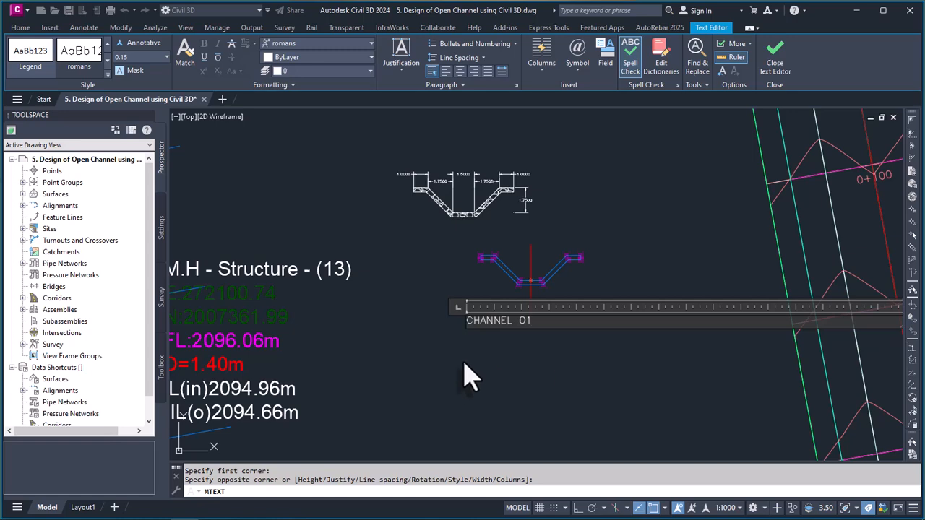
click(486, 371)
- Move the CHANNEL 01 text to just below the lower end of the assembly's baseline
scroll(493, 330, up, 3)
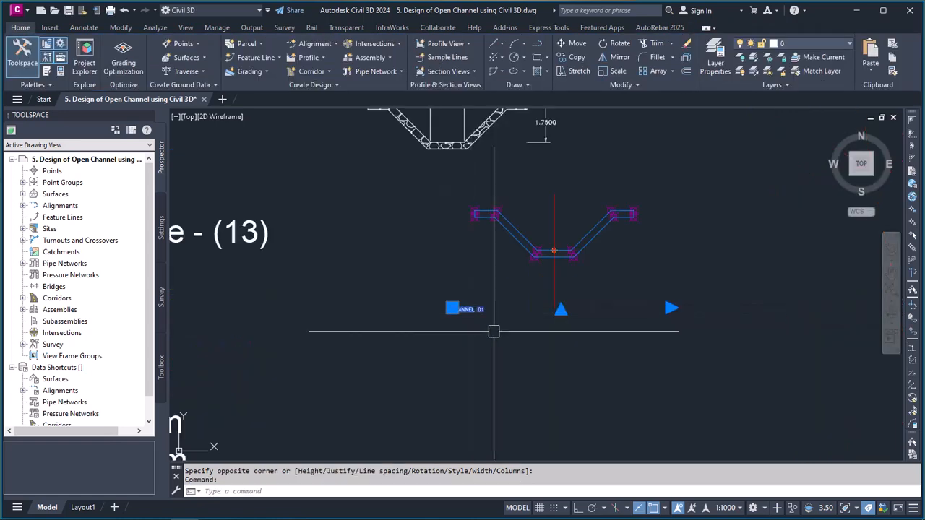
text(m)
key(Return)
click(492, 333)
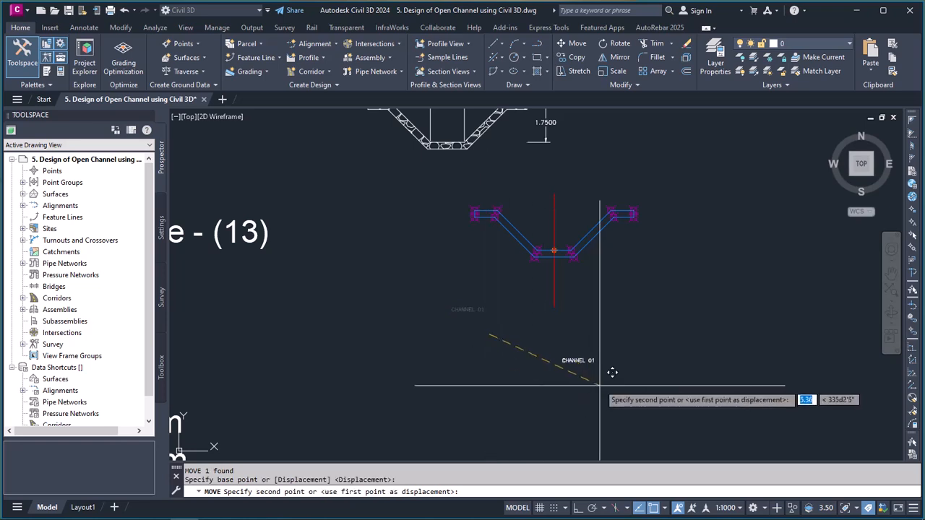
key(Escape)
click(557, 327)
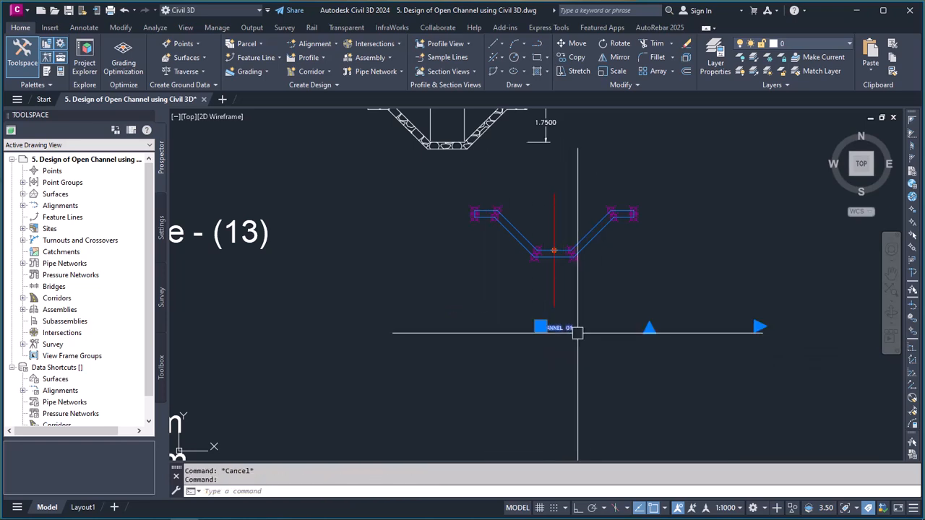
click(649, 329)
key(Escape)
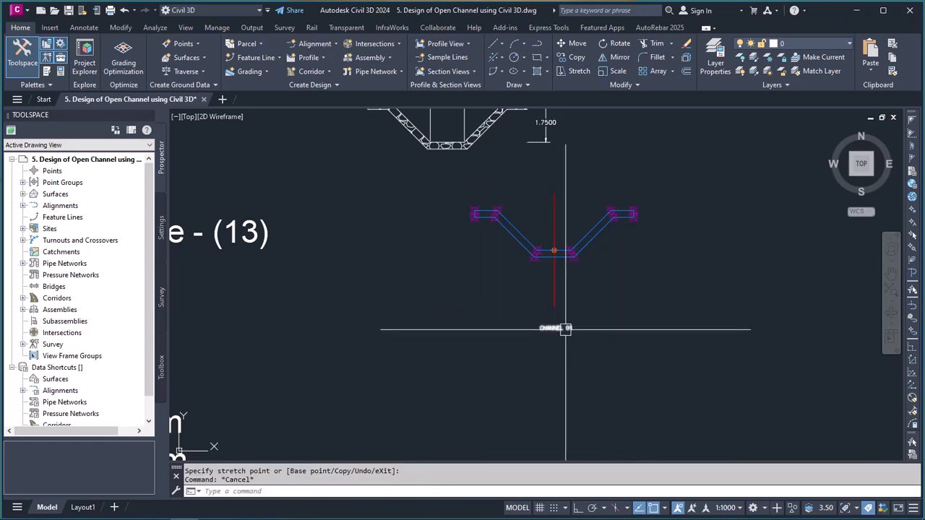
- Apply the Legend text style to the CHANNEL 01 label and set its text height to 0.50
double_click(557, 328)
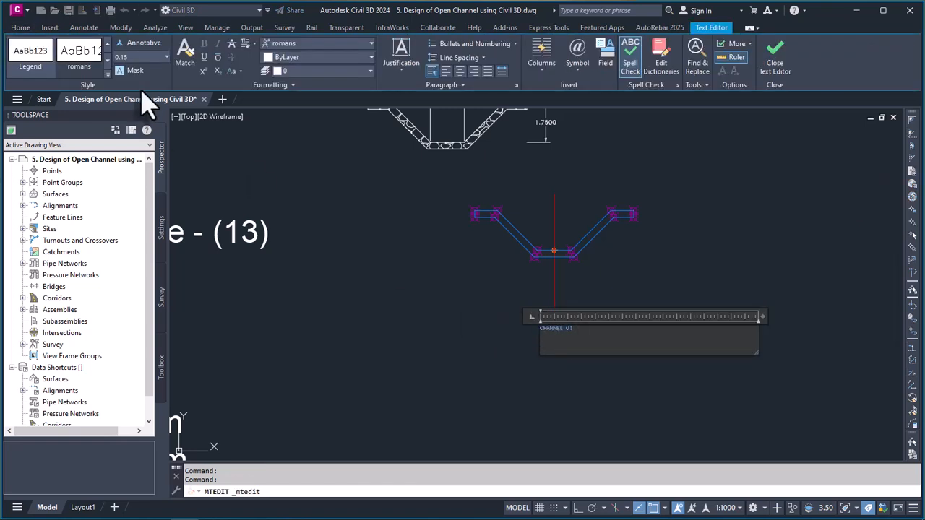
click(47, 72)
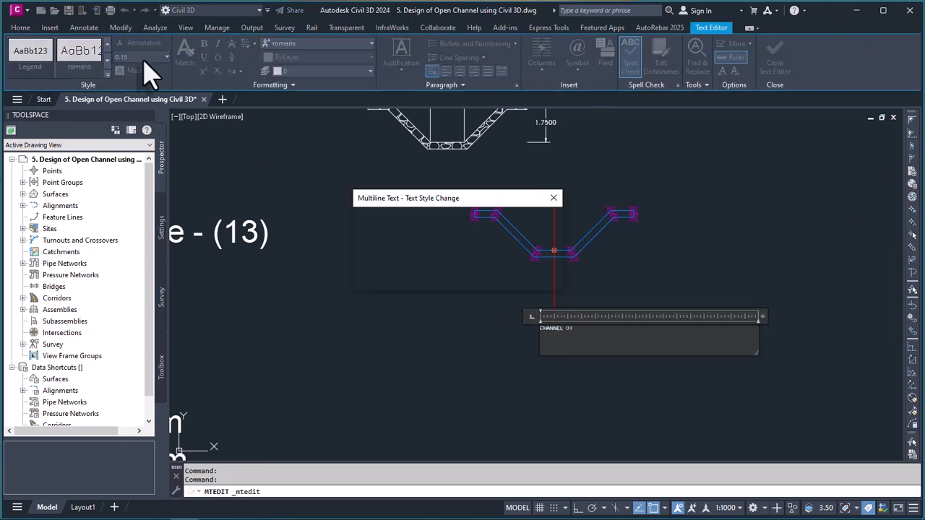
click(555, 199)
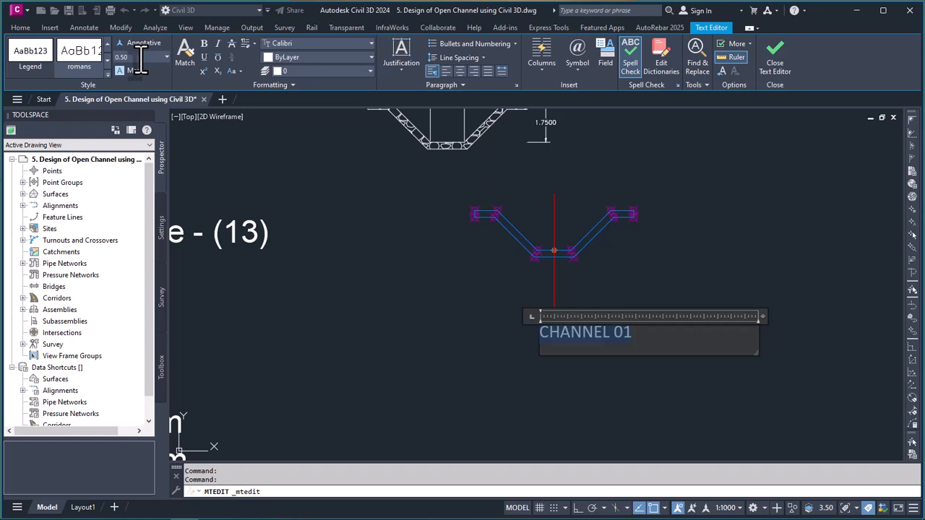
key(Escape)
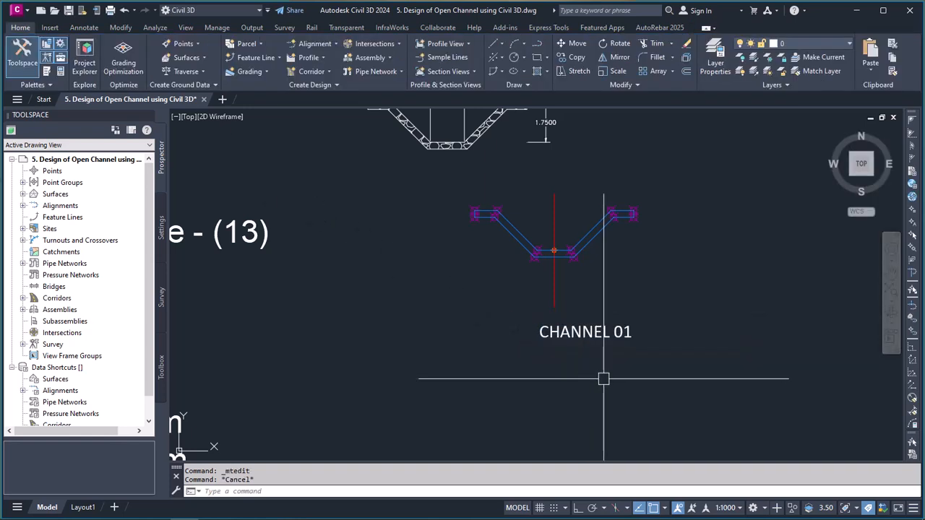
- Move the CHANNEL 01 label so that it sits centred beneath the channel assembly's baseline
text(M)
key(Return)
click(604, 351)
key(Return)
click(677, 391)
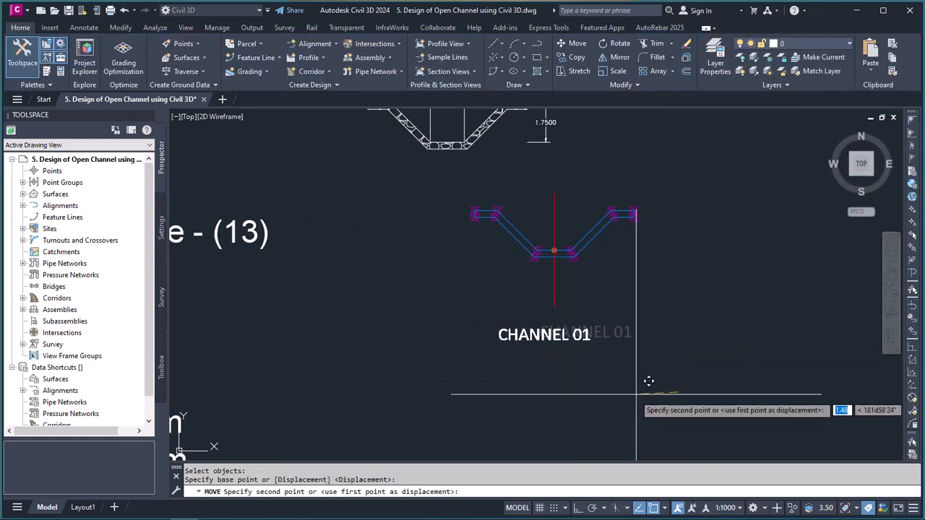
click(615, 366)
scroll(600, 359, down, 2)
scroll(612, 322, down, 3)
scroll(599, 296, up, 4)
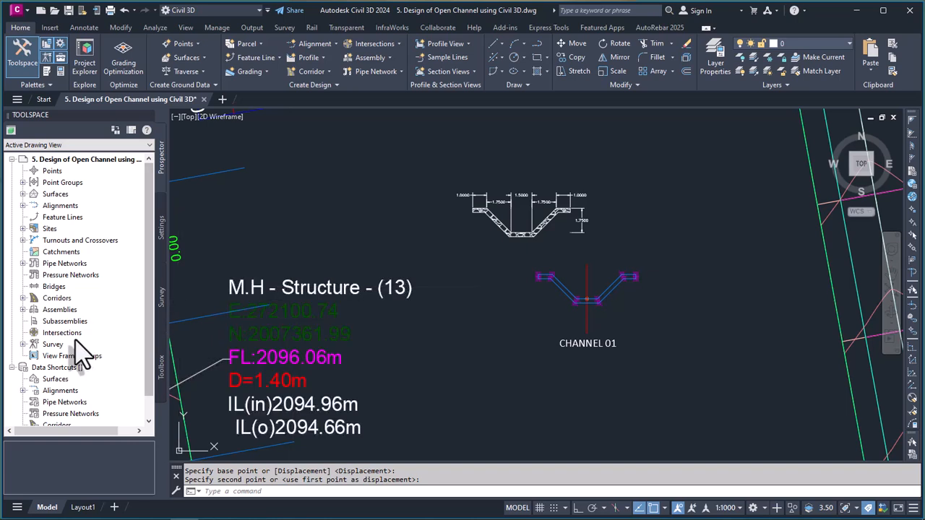
- Check the Channel 01 assembly's Centered group by selecting its Channel 01 subassembly in the drawing, then clear the selection
click(23, 310)
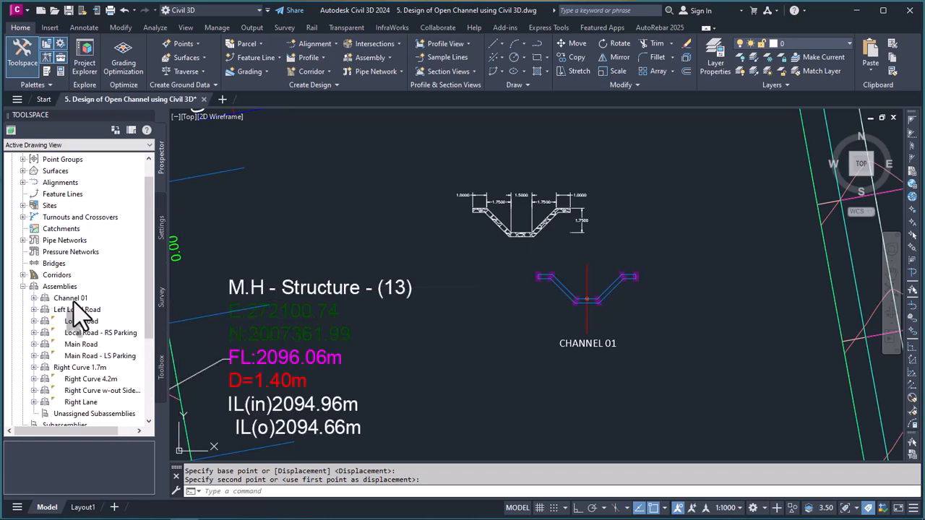
click(34, 299)
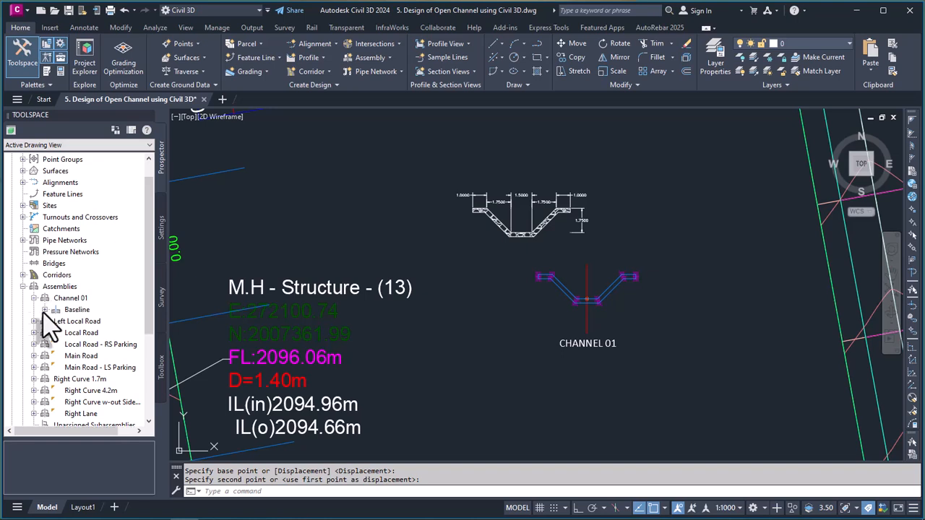
click(45, 310)
click(56, 321)
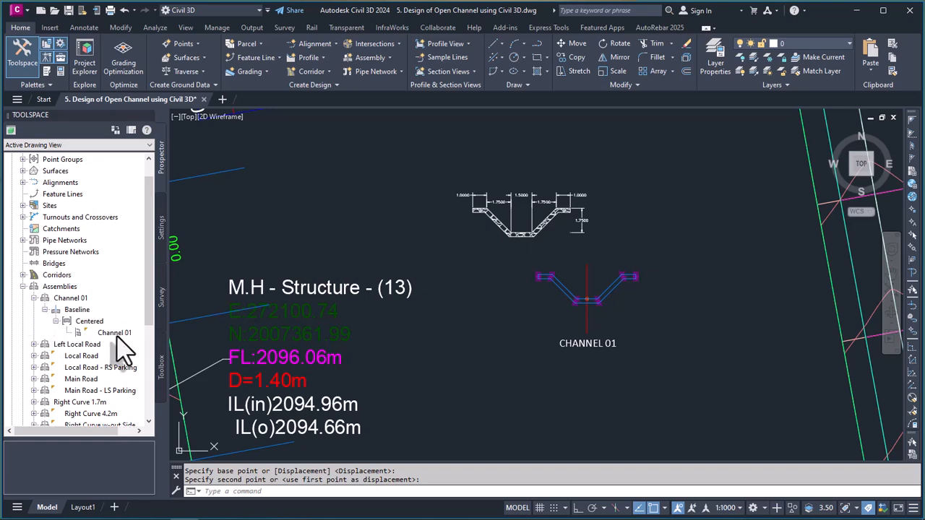
right_click(111, 337)
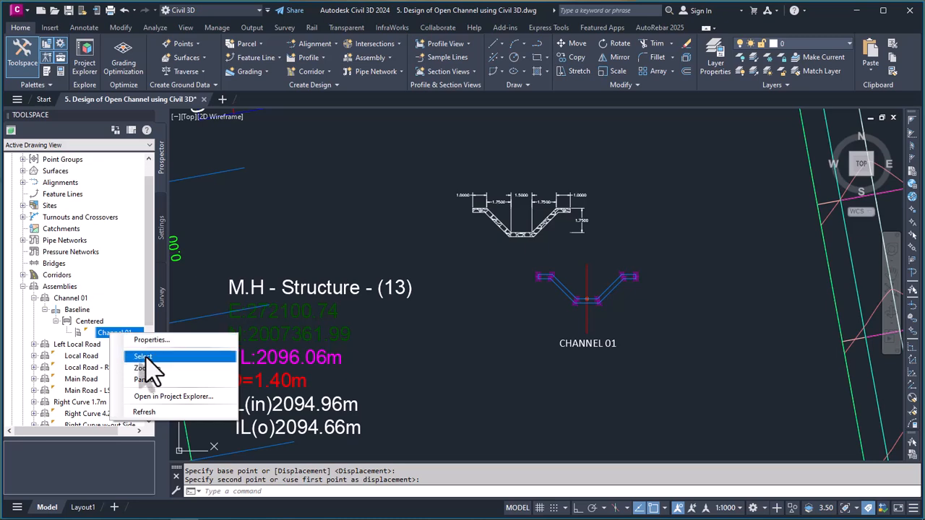
click(153, 353)
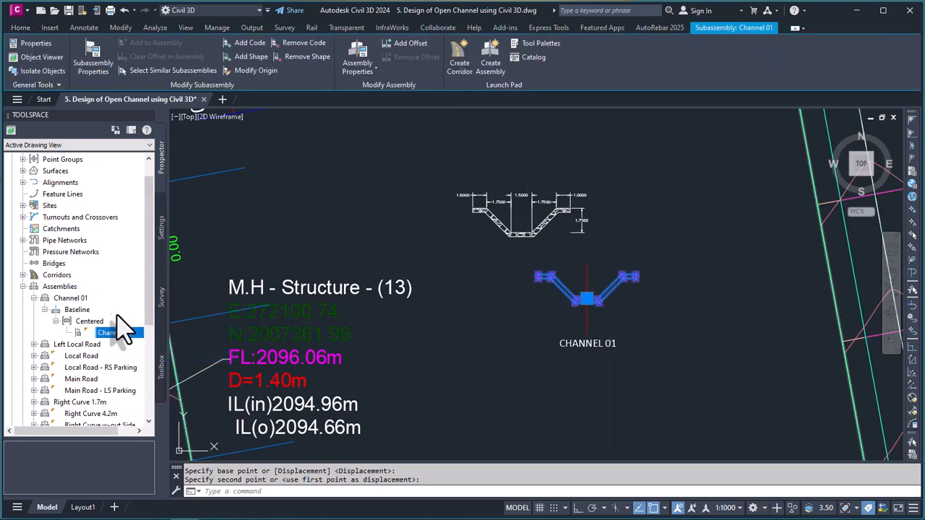
click(24, 287)
key(Escape)
key(Escape)
- Look over the site plan and profile views, and examine the labelled channel assembly beneath its dimensioned cross-section
scroll(565, 316, down, 8)
scroll(565, 316, down, 10)
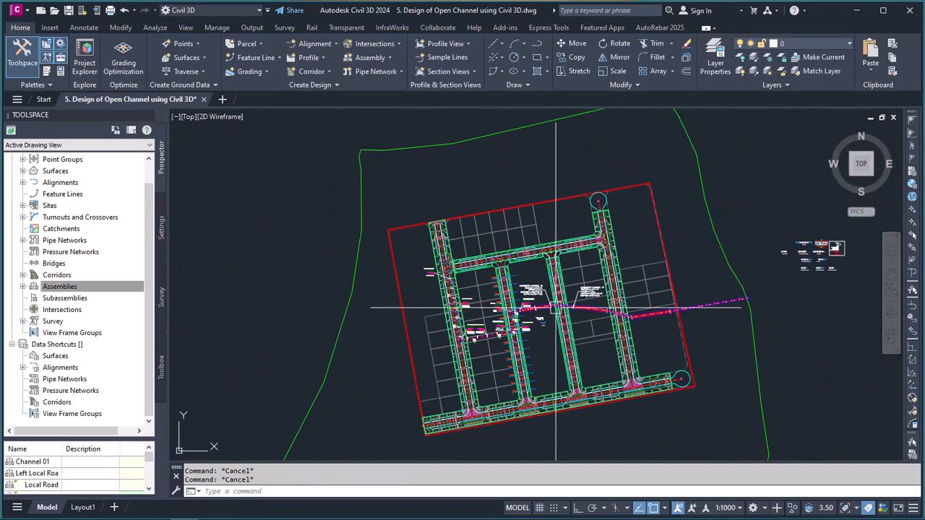
scroll(553, 314, down, 3)
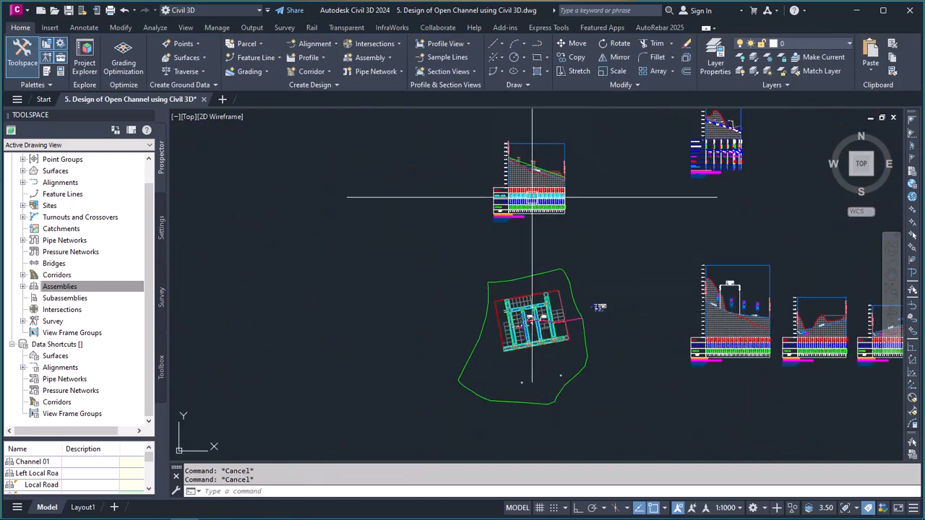
scroll(538, 325, up, 12)
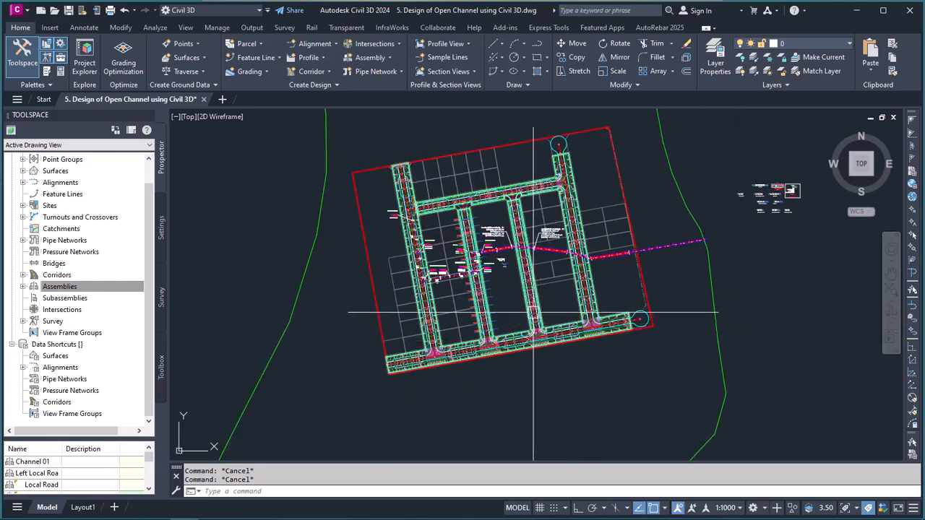
scroll(495, 228, up, 4)
scroll(501, 179, down, 4)
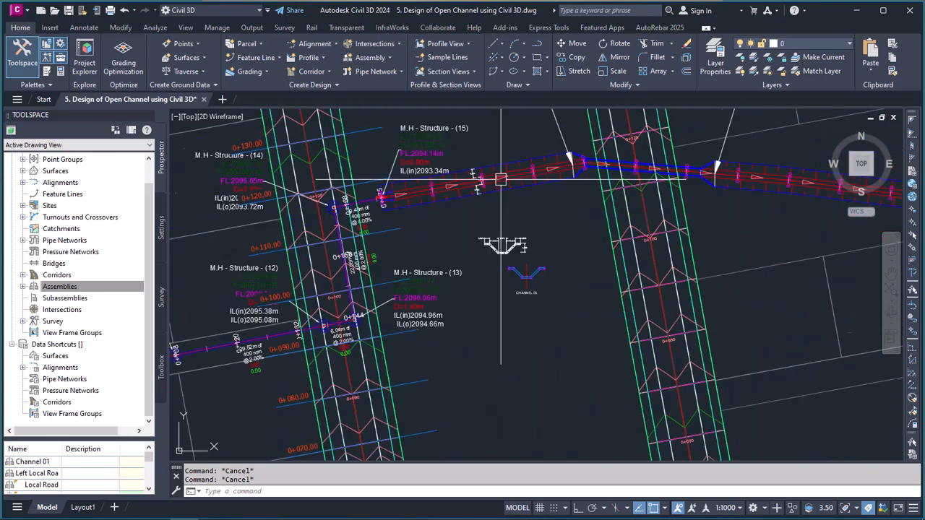
scroll(540, 248, up, 4)
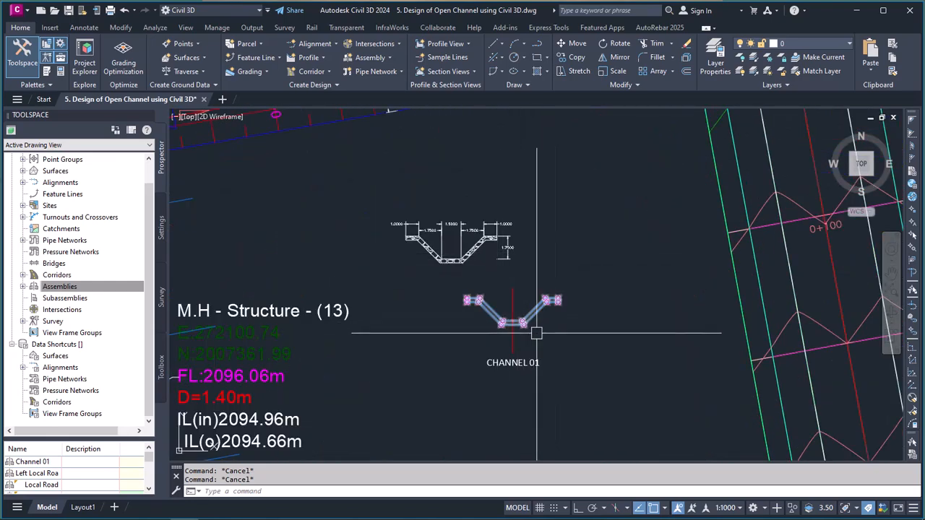
mouse_move(541, 344)
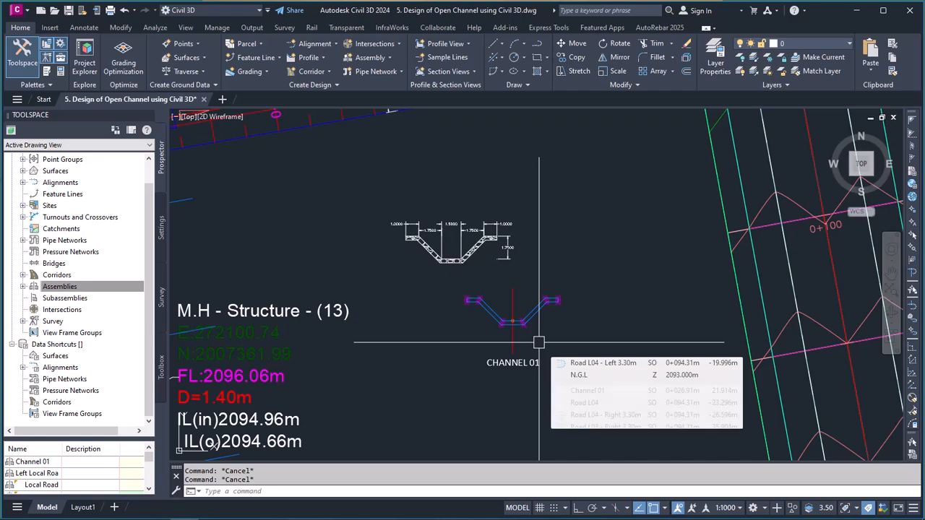
- Display the metric lane subassemblies in the tool palettes with the LOCAL ROAD W/O RS PARKING assembly selected
scroll(541, 343, down, 7)
scroll(723, 282, up, 6)
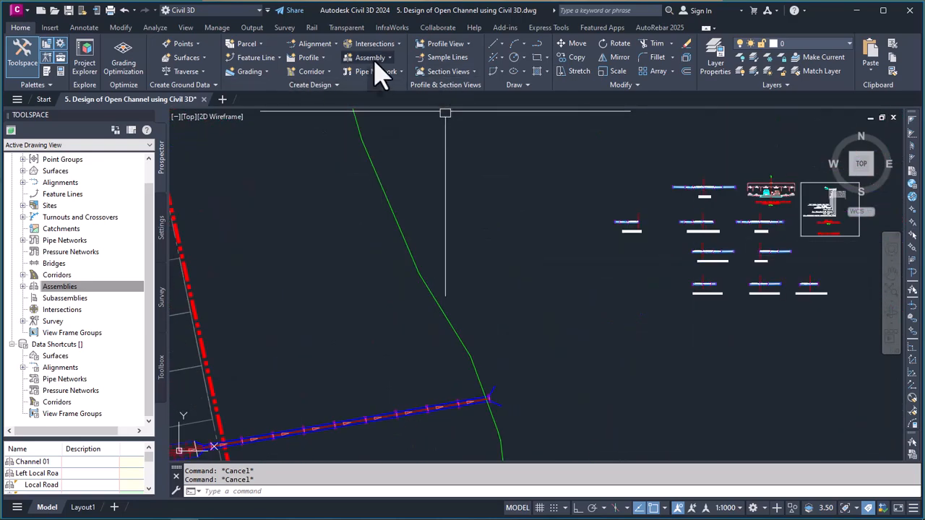
scroll(710, 233, up, 4)
scroll(707, 226, up, 2)
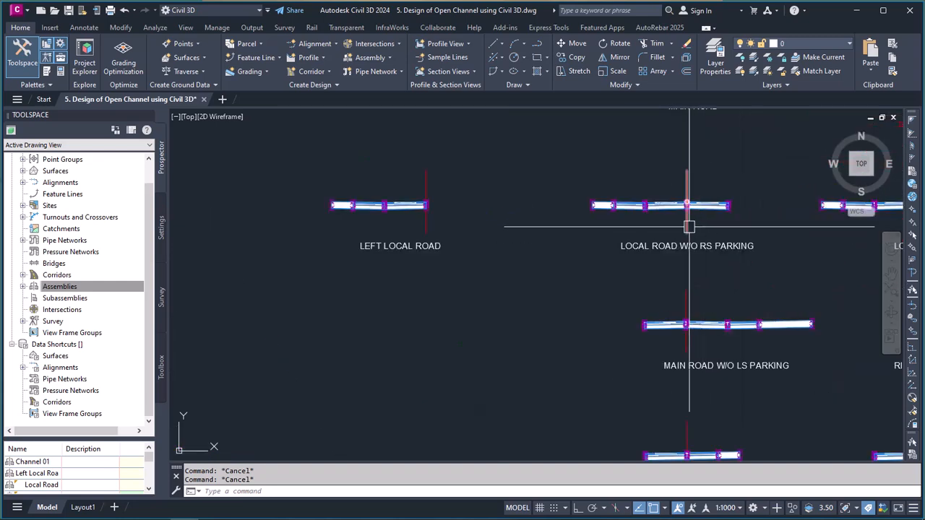
click(696, 214)
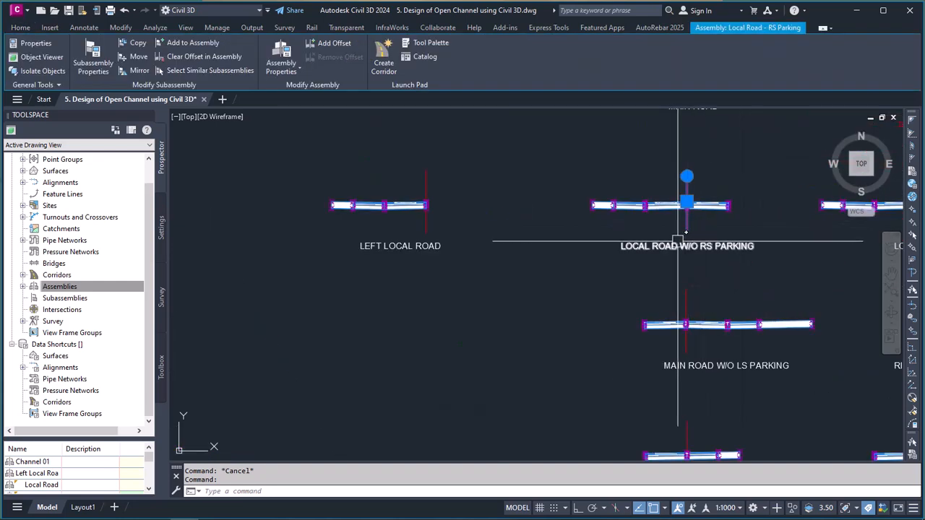
click(424, 45)
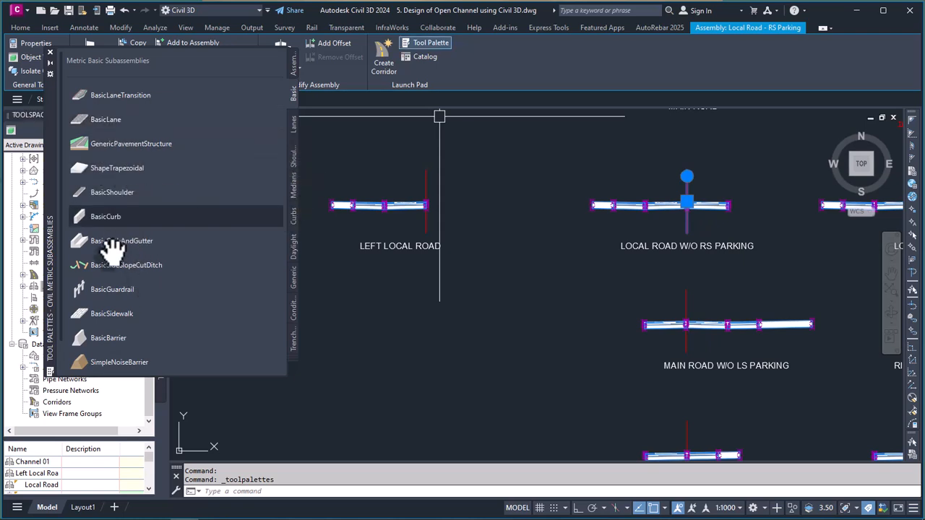
click(293, 124)
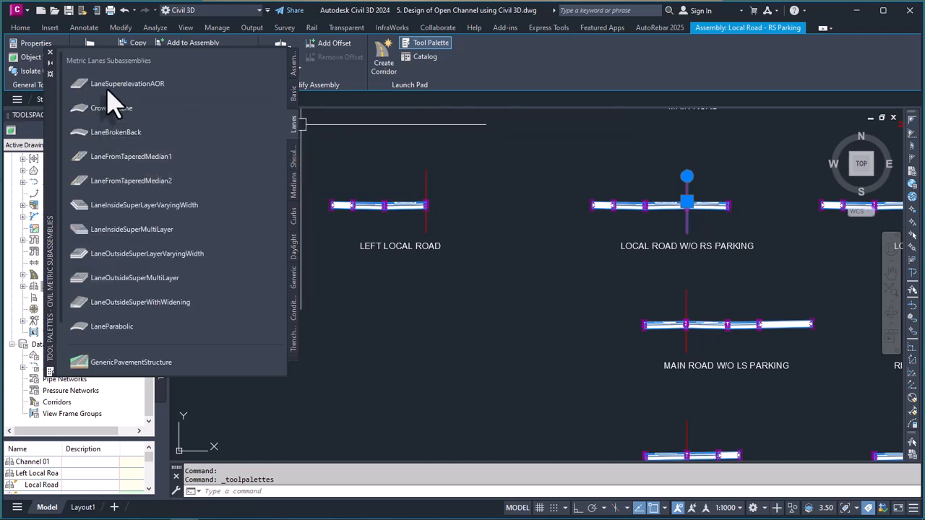
- Review the LaneSuperelevationAOR subassembly's default side, width, slope and layer depth parameters, then close its properties
click(124, 85)
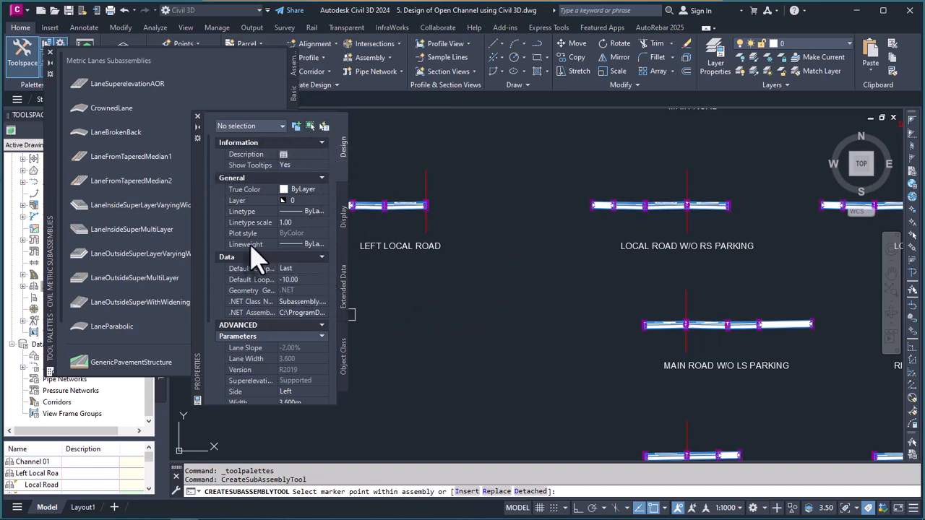
scroll(304, 365, down, 4)
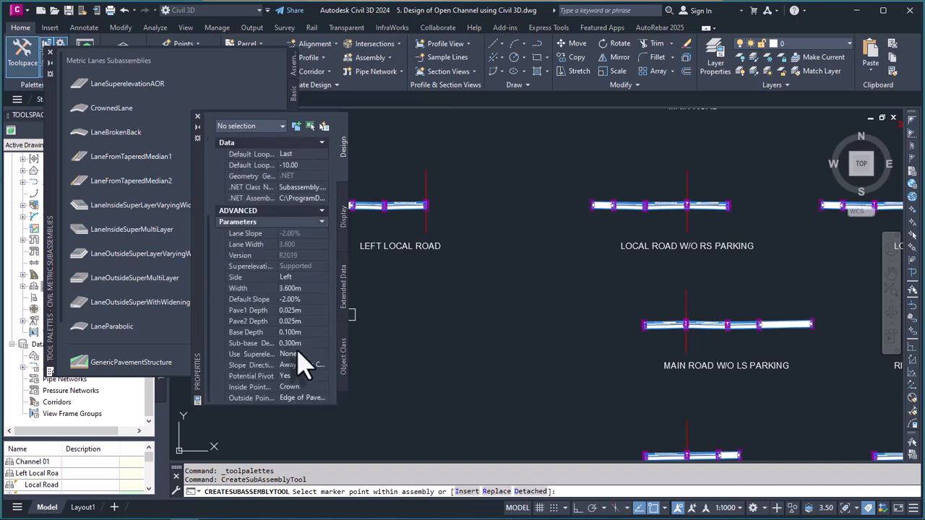
right_click(342, 139)
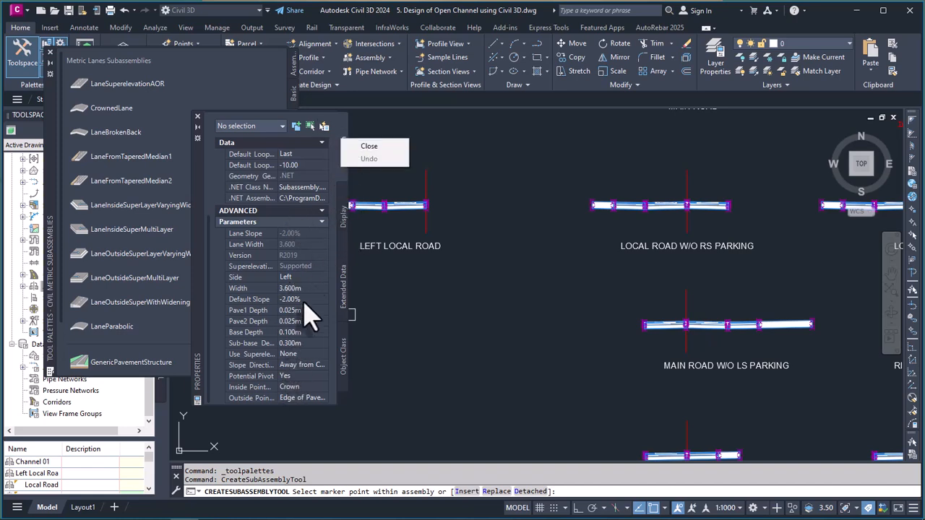
click(198, 117)
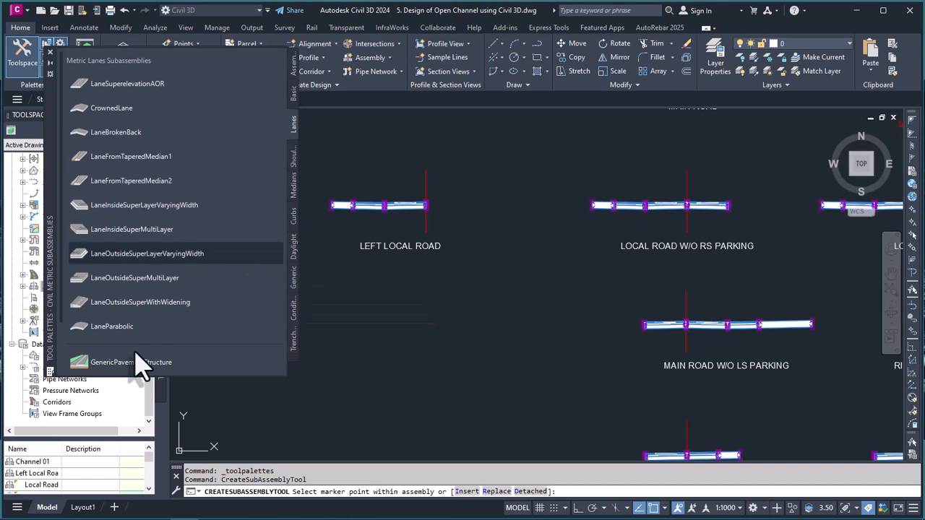
- Open the help page for LaneSuperelevationAOR and read through its input, target and output parameters
right_click(296, 136)
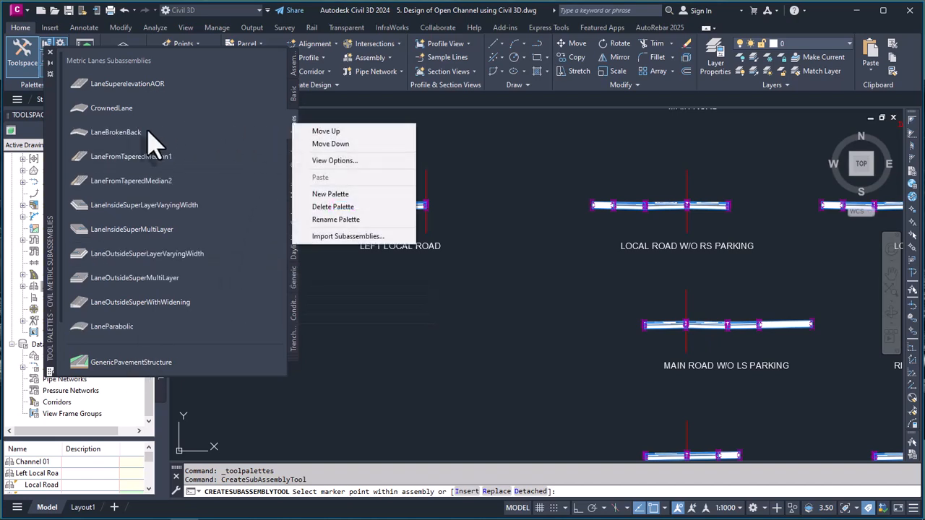
right_click(128, 87)
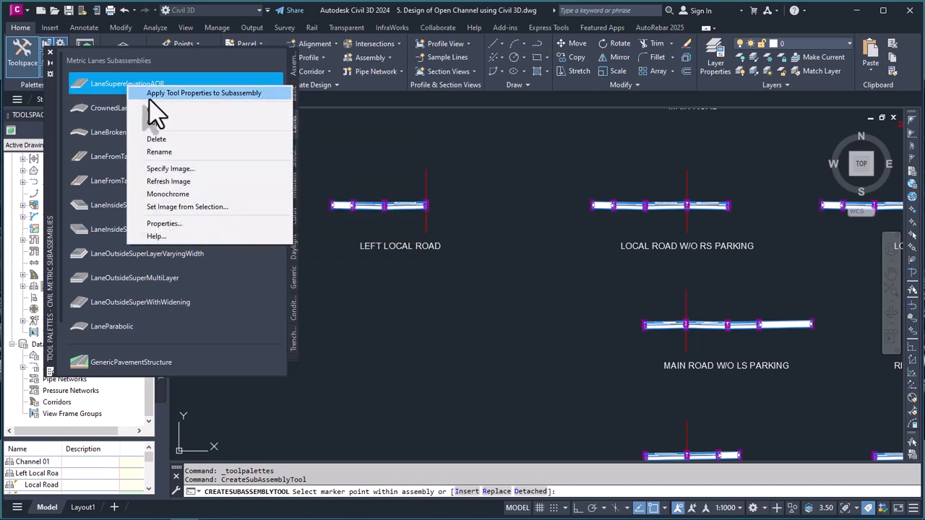
click(158, 237)
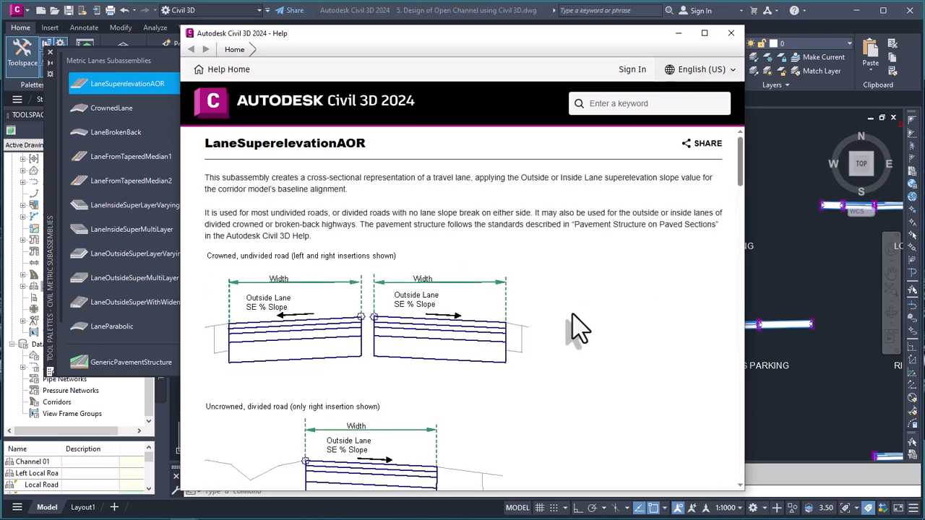
scroll(473, 329, down, 8)
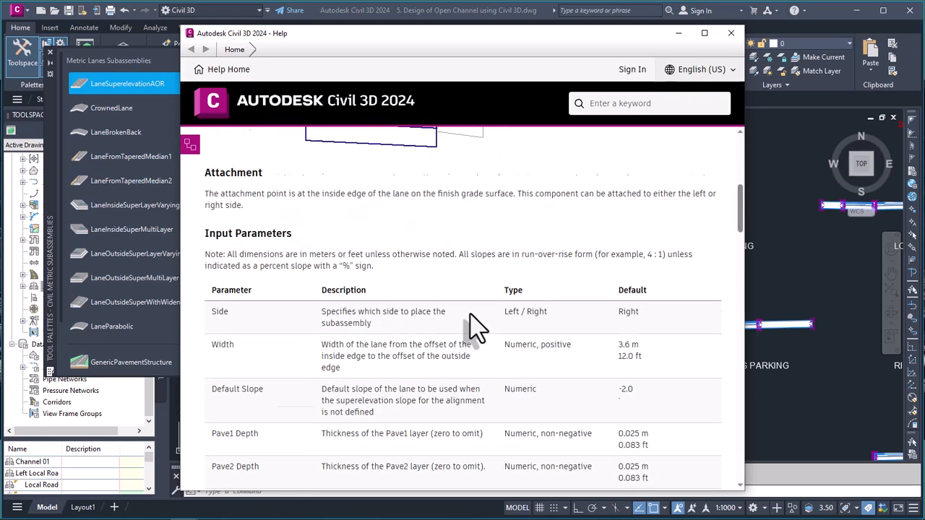
scroll(458, 310, up, 1)
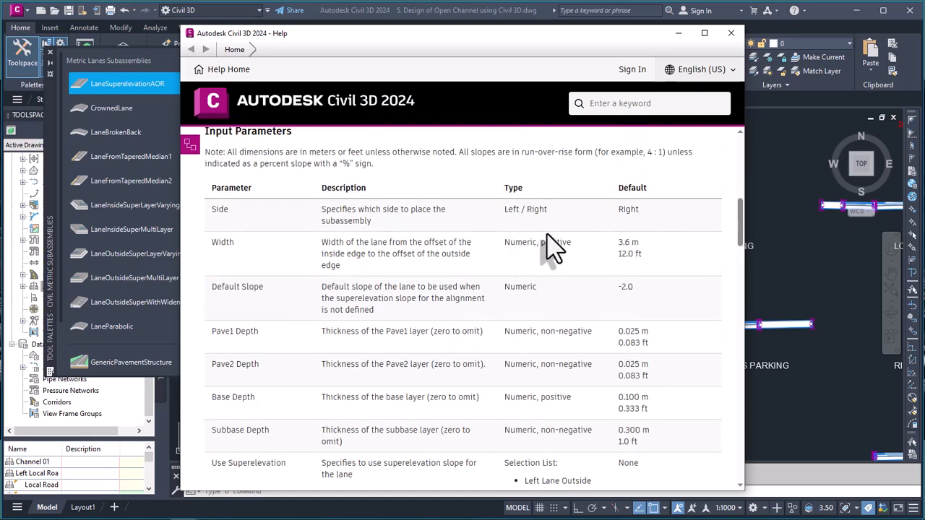
scroll(517, 246, down, 2)
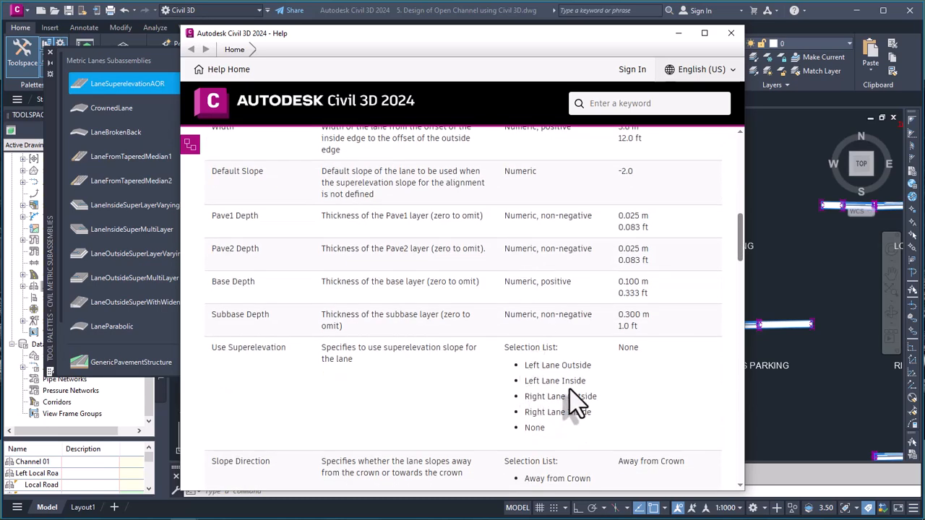
scroll(574, 403, down, 4)
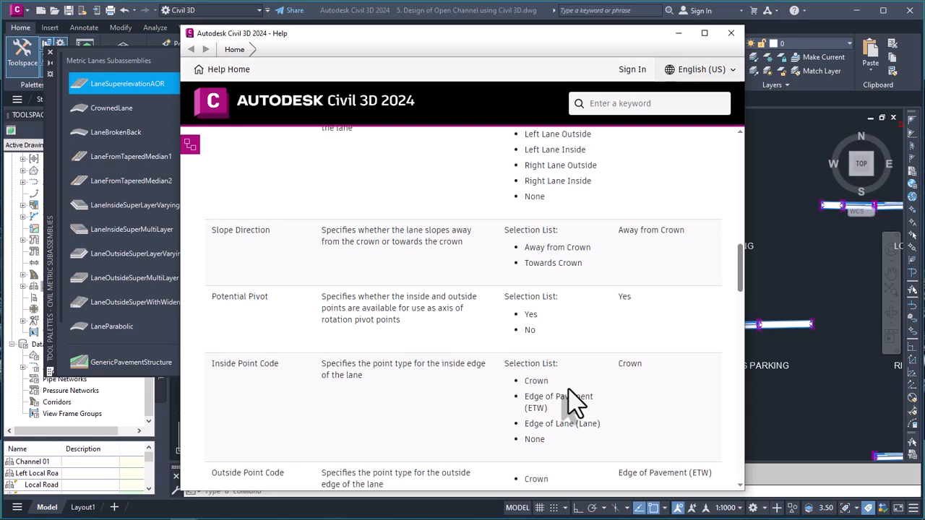
scroll(574, 403, down, 3)
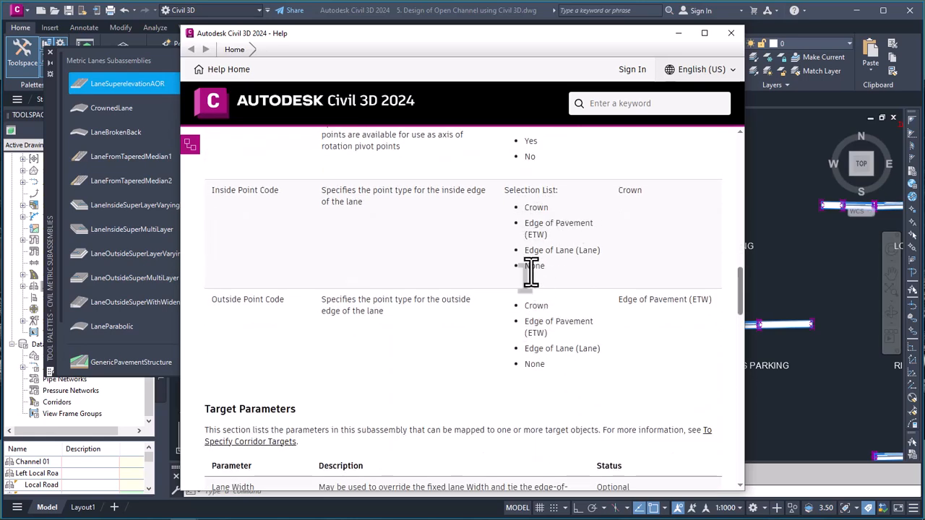
scroll(464, 340, down, 3)
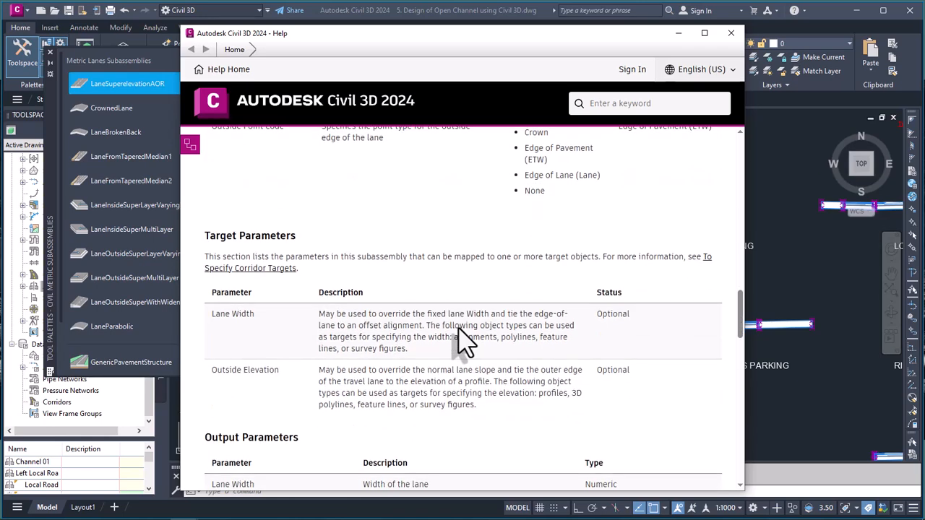
scroll(458, 328, down, 3)
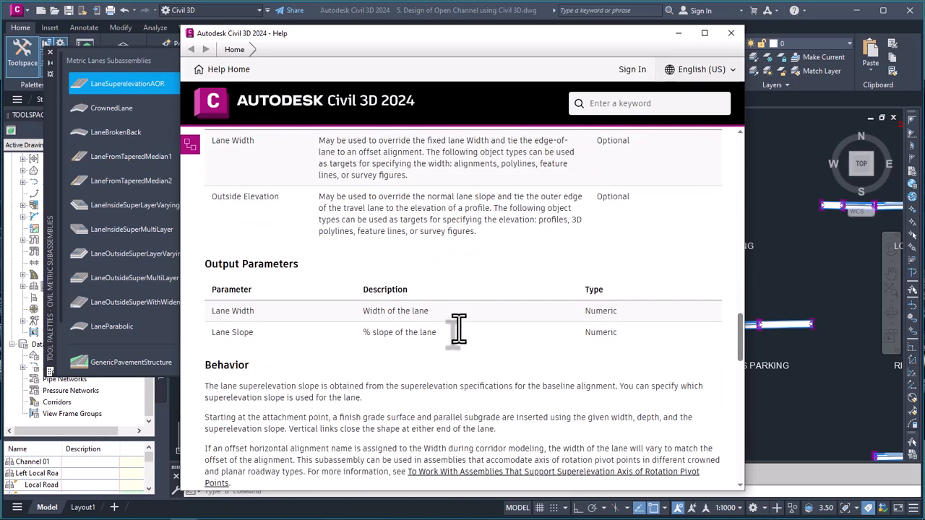
- Examine the point, link and shape codes in the LaneSuperelevationAOR help, then close the help and the tool palettes
scroll(459, 329, down, 3)
scroll(459, 328, down, 3)
scroll(458, 329, down, 2)
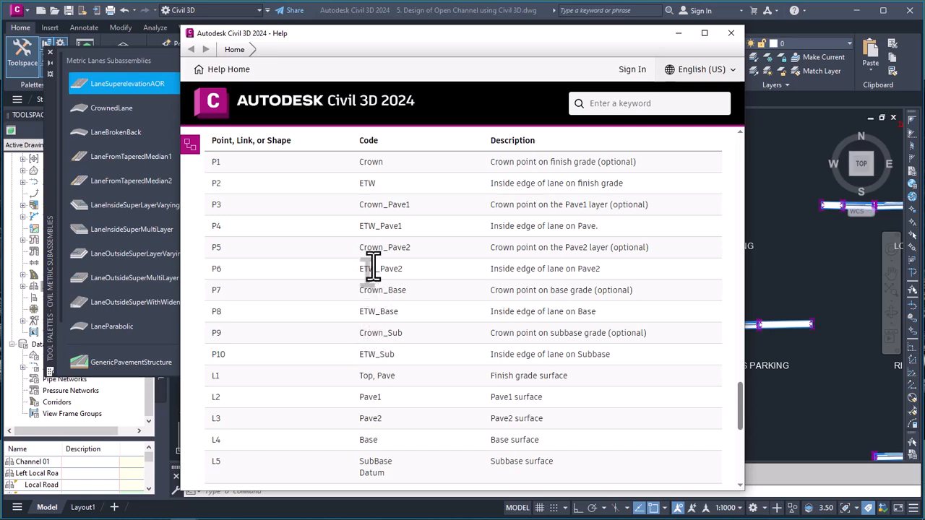
scroll(370, 229, up, 3)
scroll(398, 327, down, 4)
scroll(397, 333, down, 2)
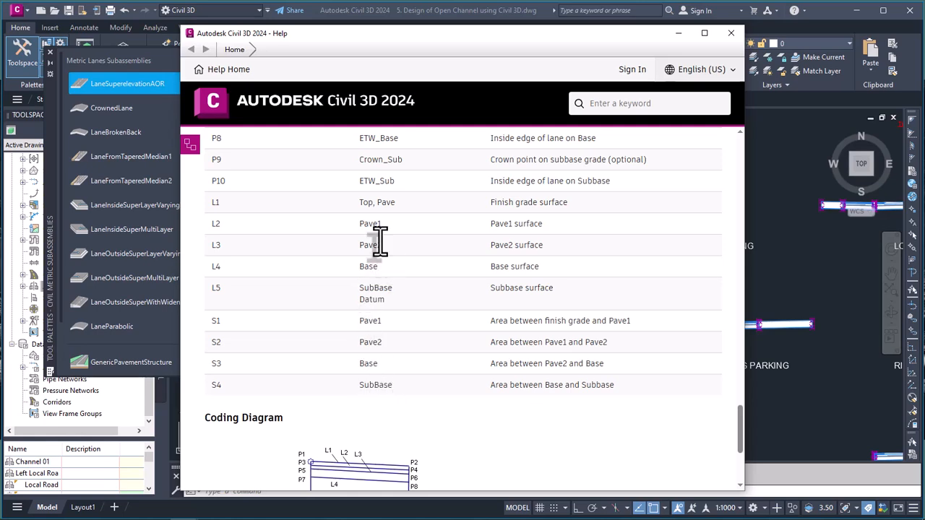
scroll(387, 252, up, 1)
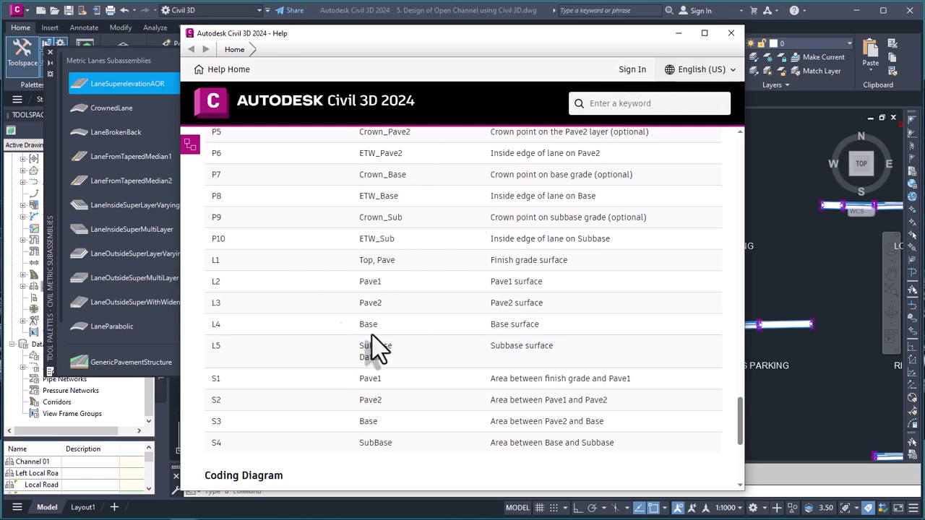
click(731, 32)
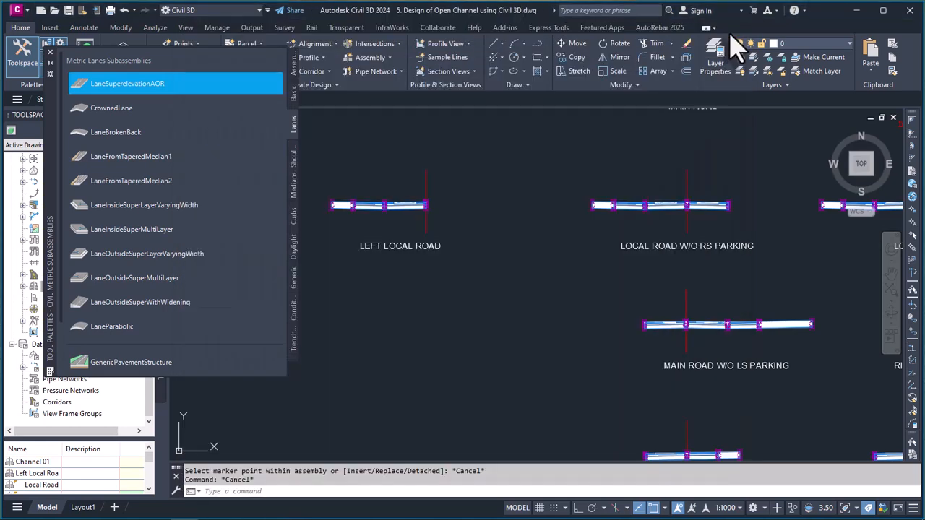
click(50, 53)
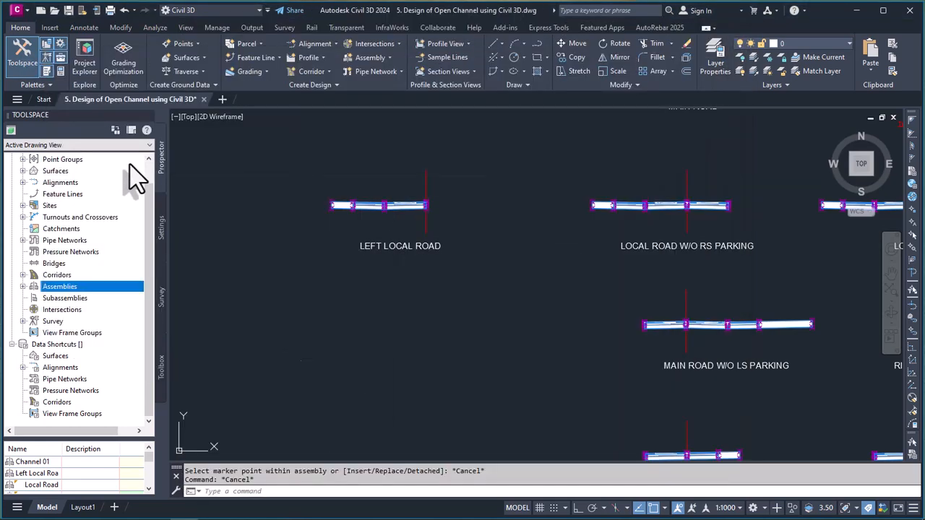
- Start a new corridor from the Channel 01 alignment and name it Design Channel 01
scroll(248, 252, down, 10)
key(Escape)
scroll(477, 255, up, 12)
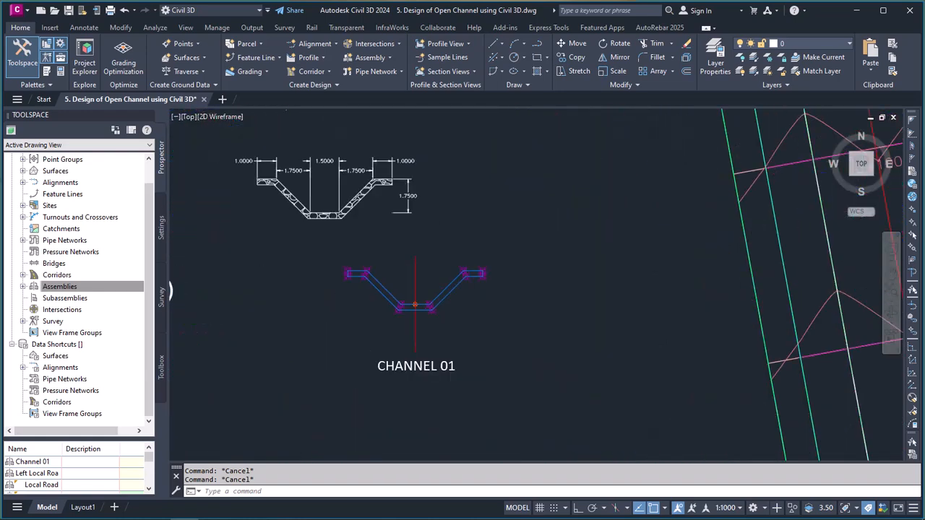
scroll(466, 254, up, 3)
scroll(409, 342, down, 6)
scroll(565, 313, down, 8)
scroll(423, 320, up, 3)
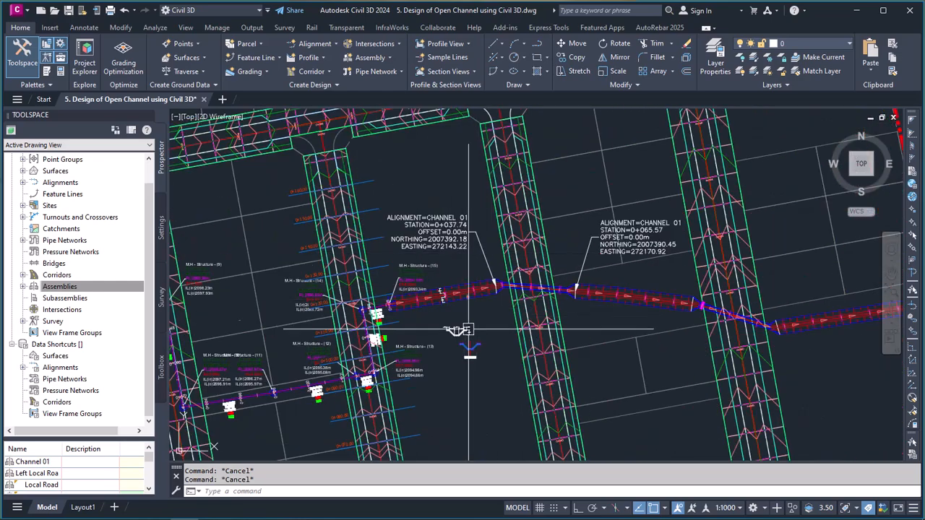
scroll(467, 296, up, 5)
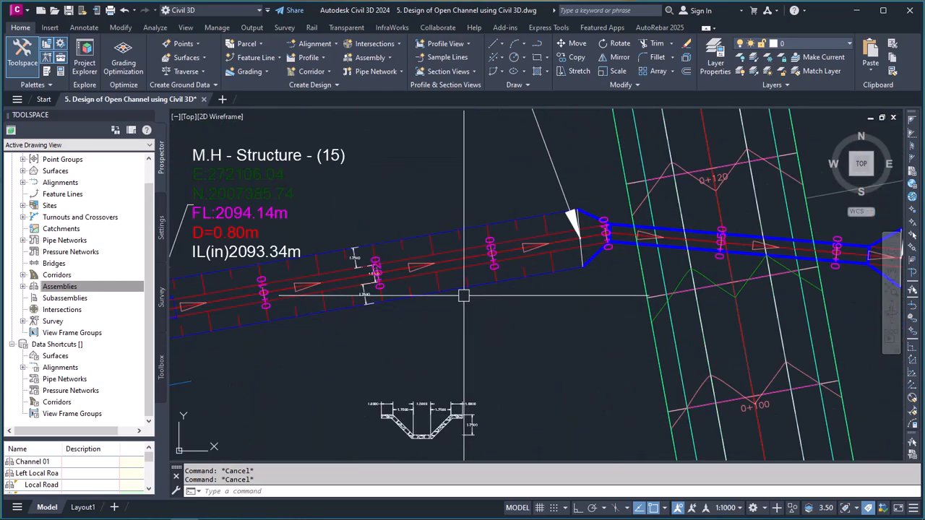
scroll(460, 258, up, 4)
click(472, 242)
scroll(447, 272, down, 4)
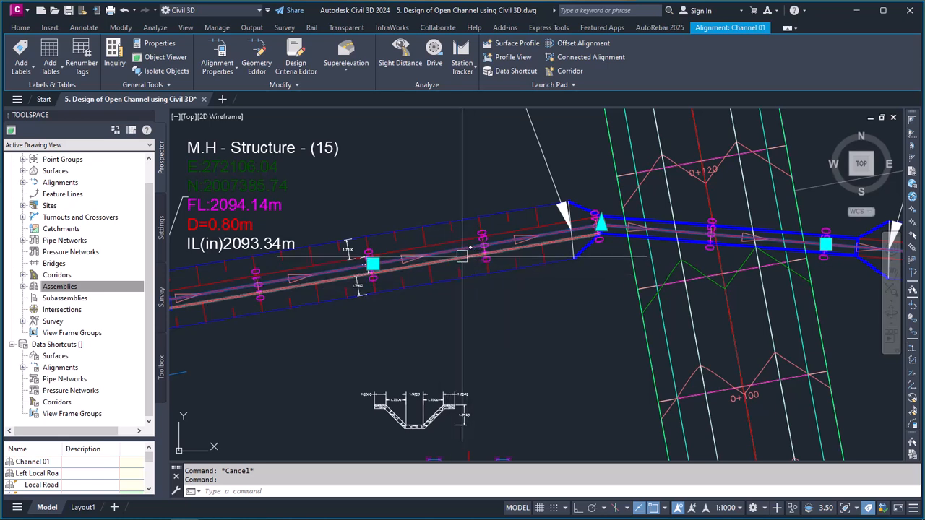
click(568, 71)
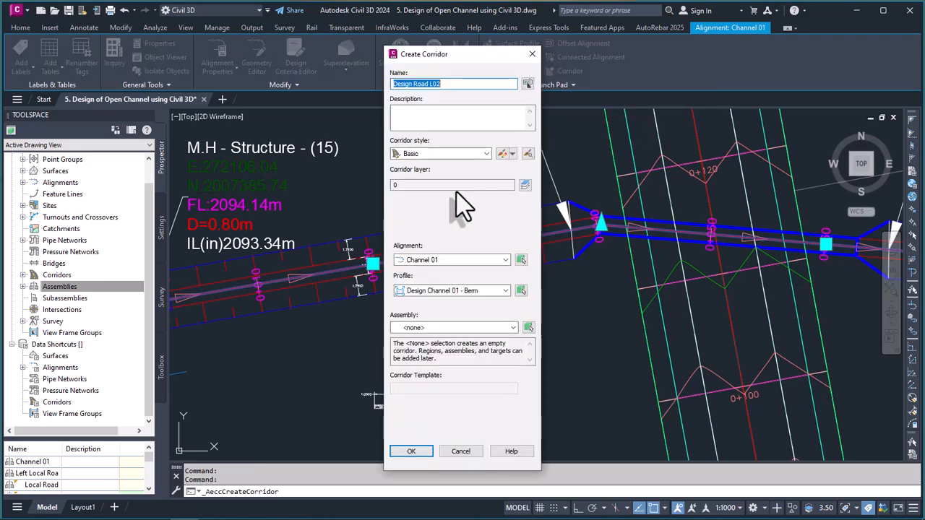
drag(457, 84, 391, 83)
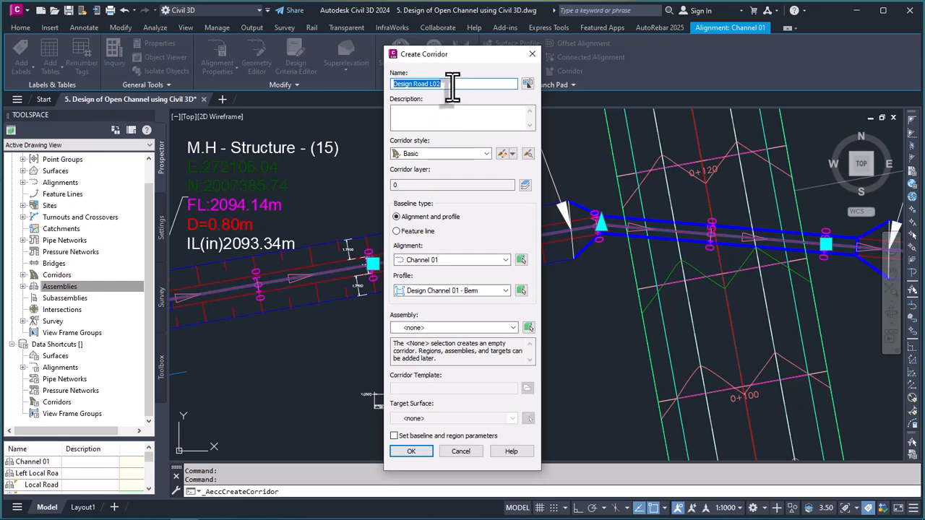
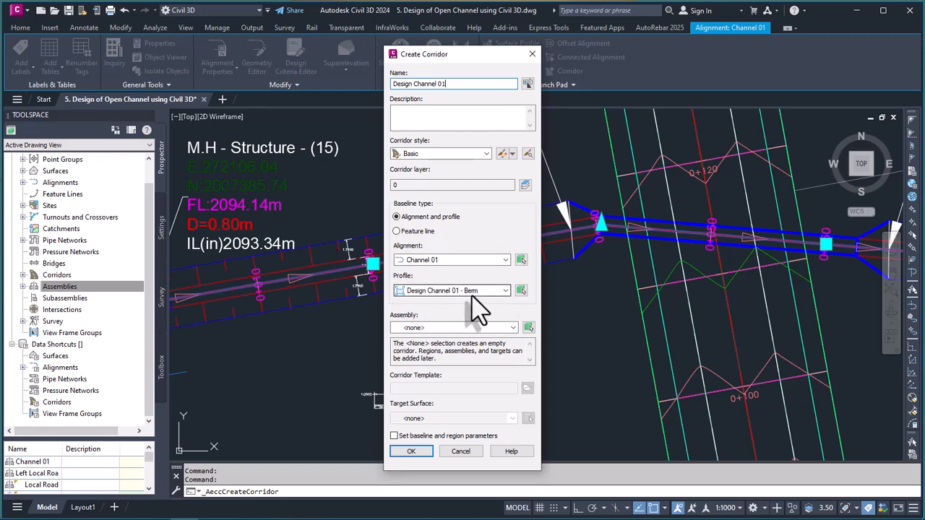
- Set the corridor's profile to Design Channel 01 - Invert Level by picking it in the channel's profile view
click(505, 290)
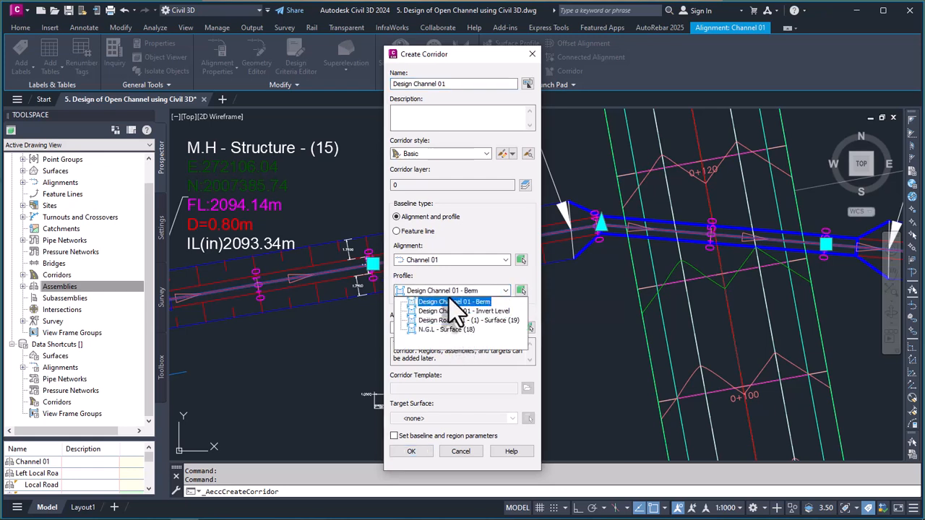
click(522, 293)
click(522, 292)
scroll(534, 303, down, 8)
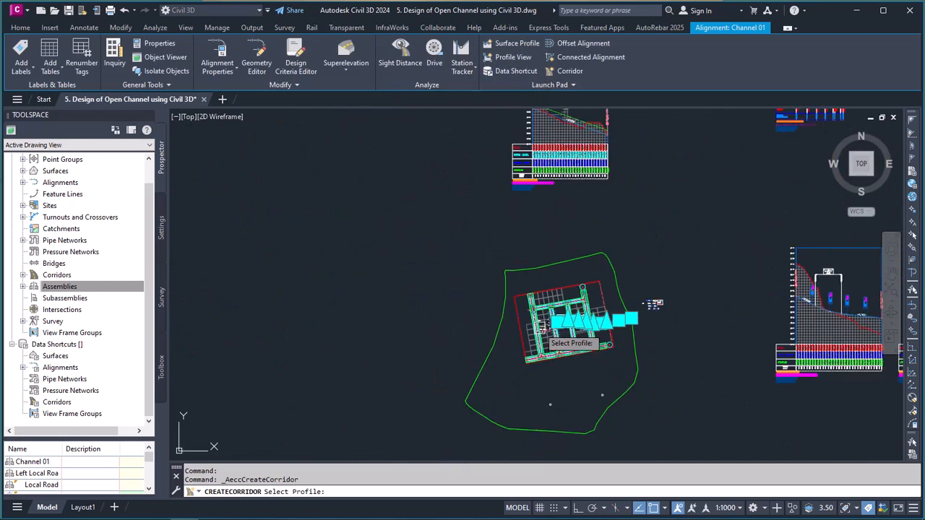
scroll(561, 203, up, 10)
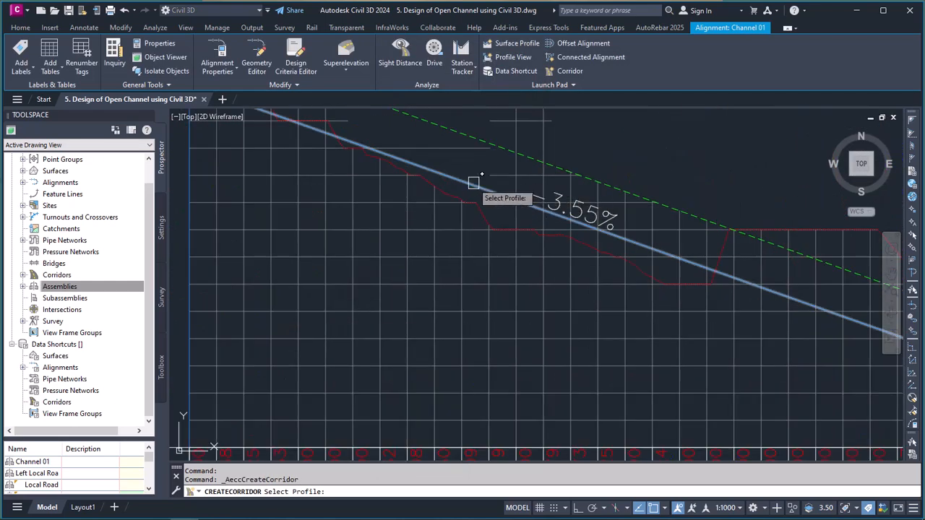
click(472, 182)
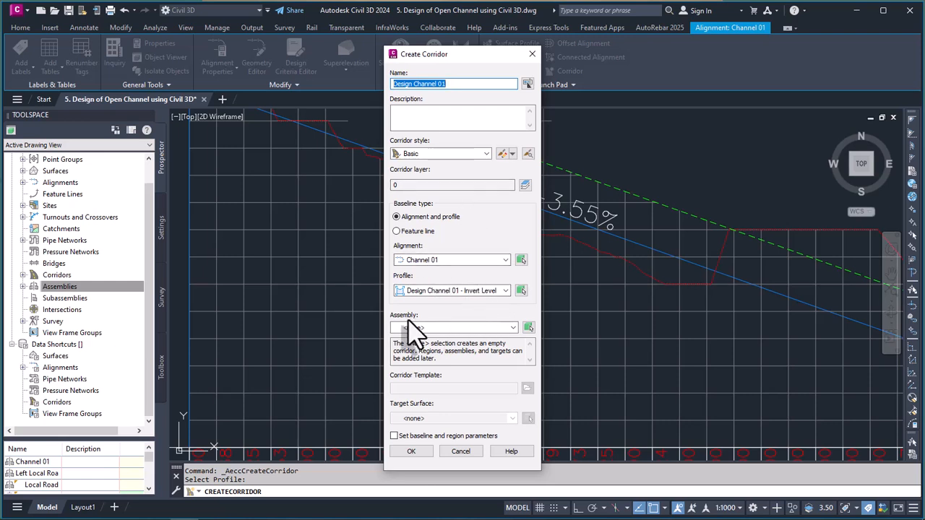
- Assign the Channel 01 assembly to the corridor by picking it in the drawing below the dimensioned cross-section
click(510, 329)
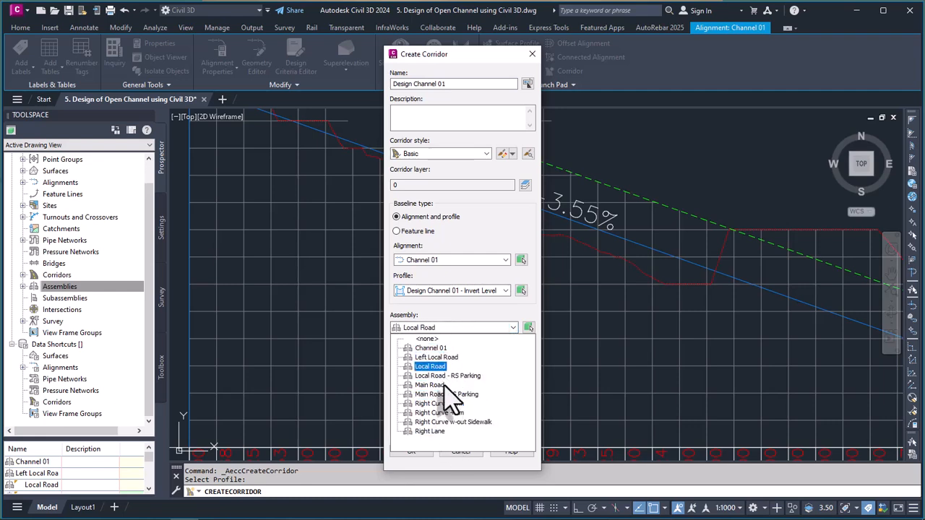
click(528, 327)
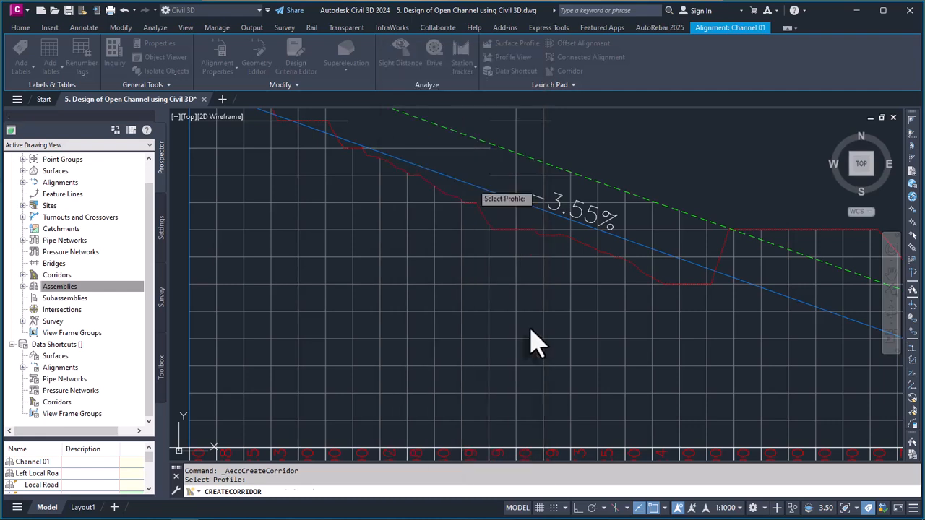
scroll(579, 289, down, 5)
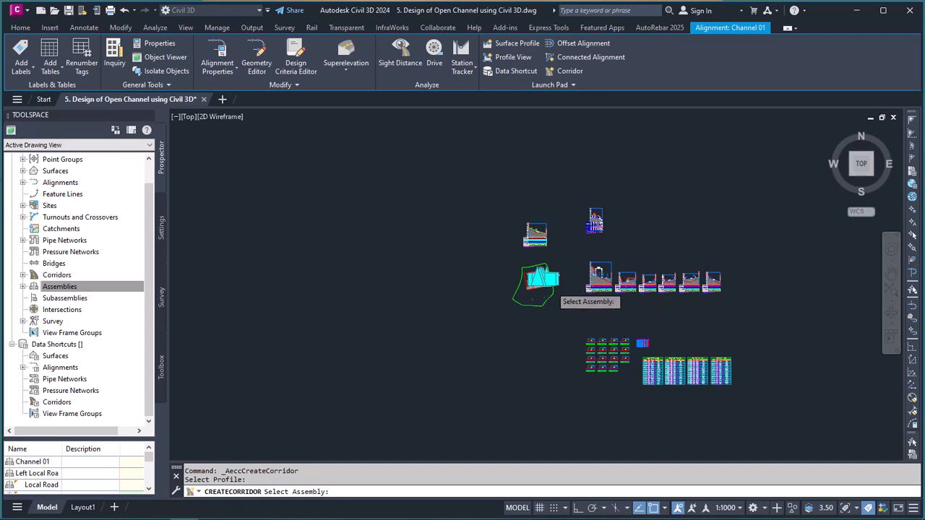
scroll(531, 279, up, 6)
scroll(486, 233, up, 8)
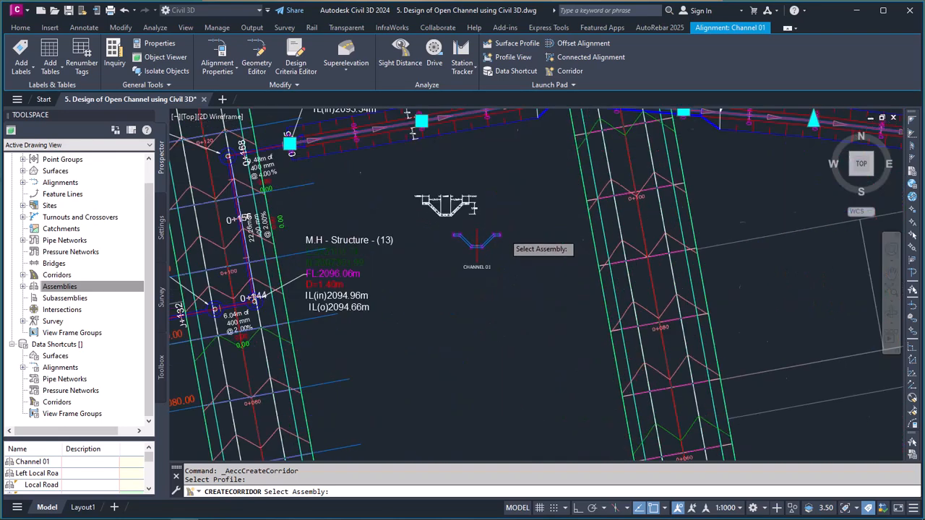
click(486, 297)
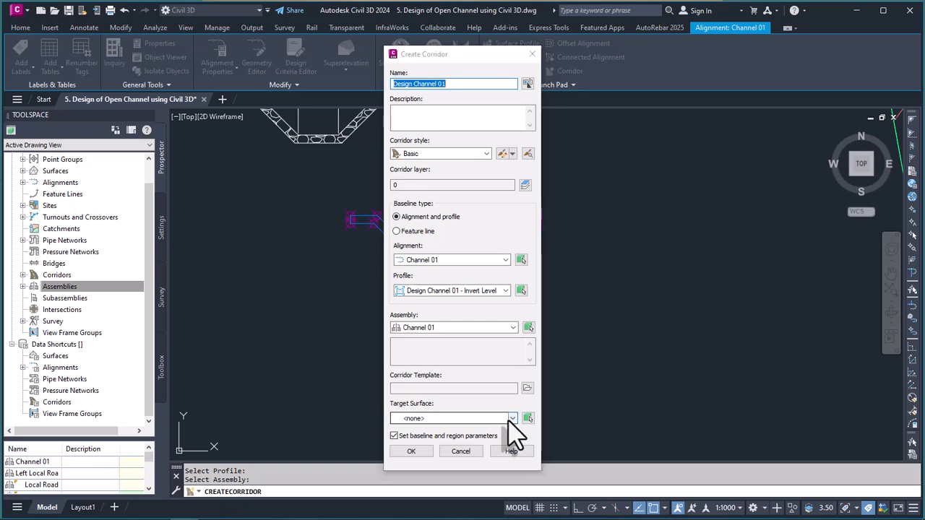
- Set the corridor's target surface to N.G.L and build the corridor with its default baseline and region parameters
click(511, 418)
click(427, 457)
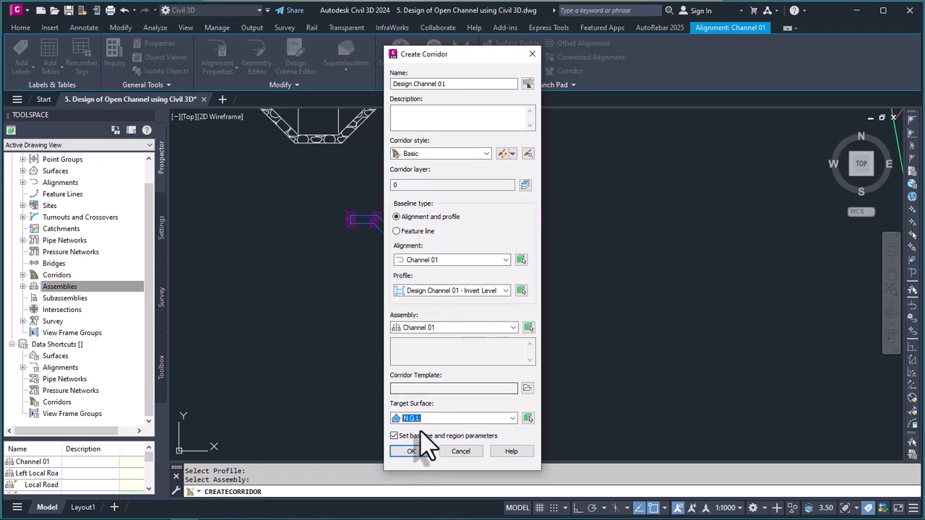
click(411, 452)
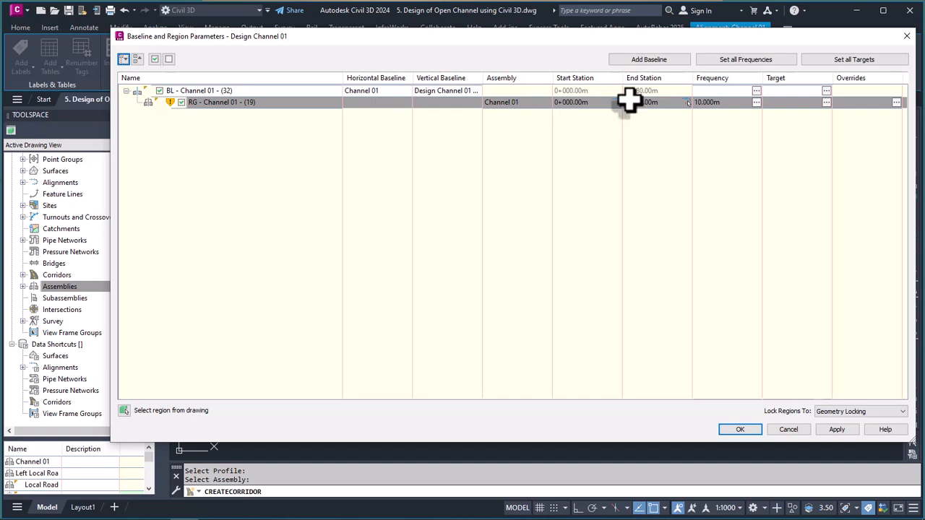
drag(369, 32, 369, 144)
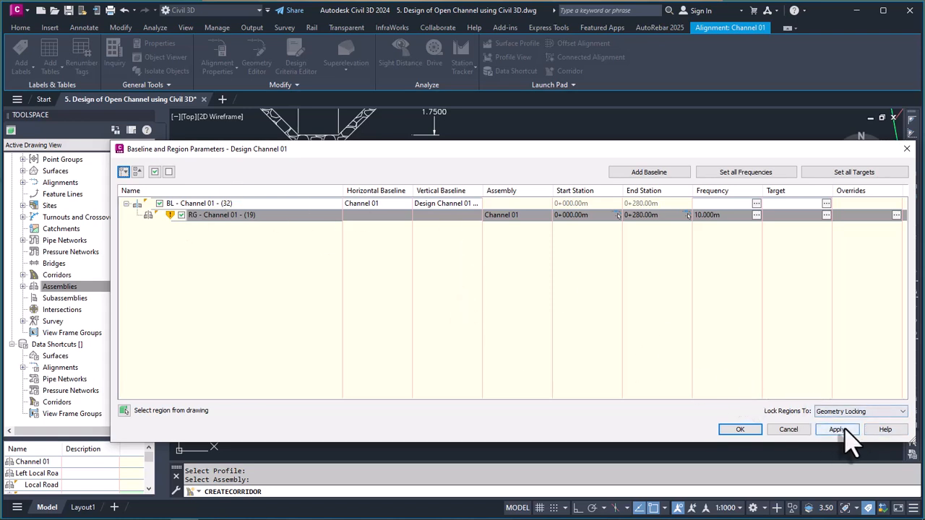
click(846, 430)
click(409, 244)
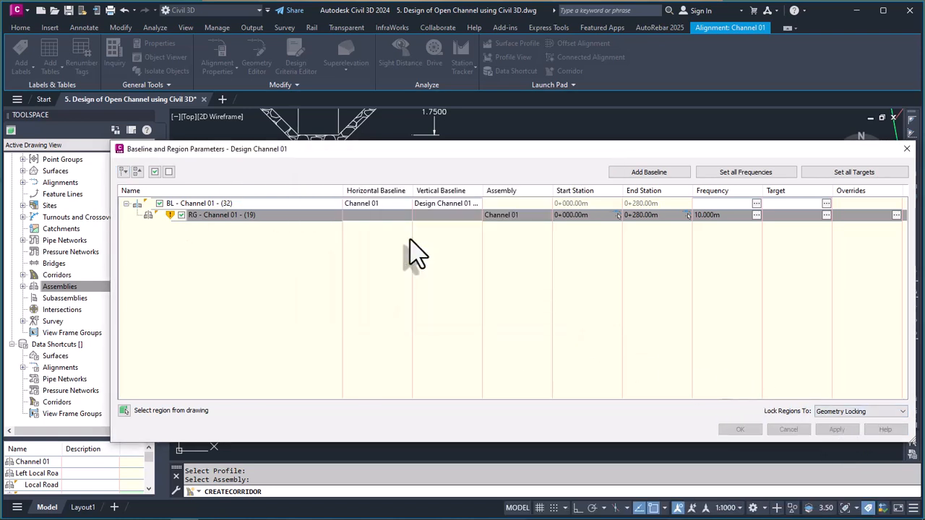
click(740, 430)
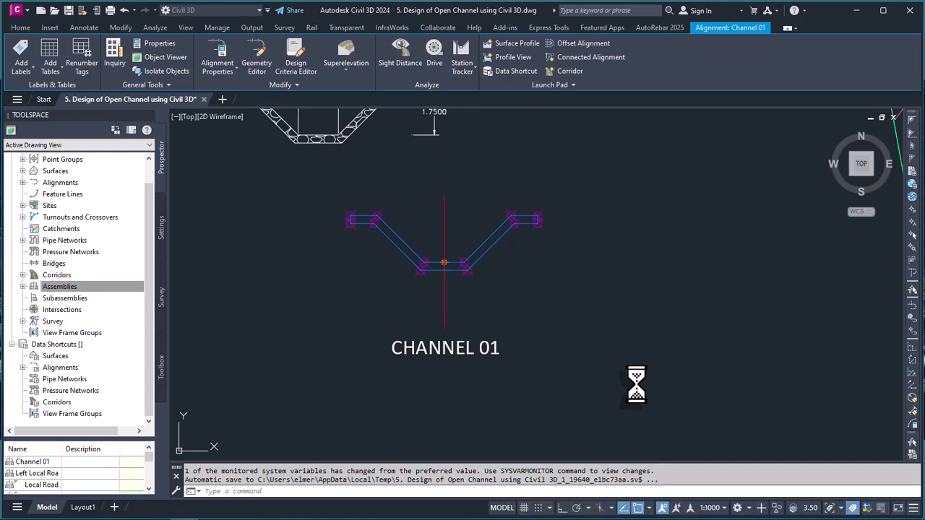
- Examine the new Design Channel 01 corridor in plan, along its full length and against the crossing roads
scroll(565, 351, down, 6)
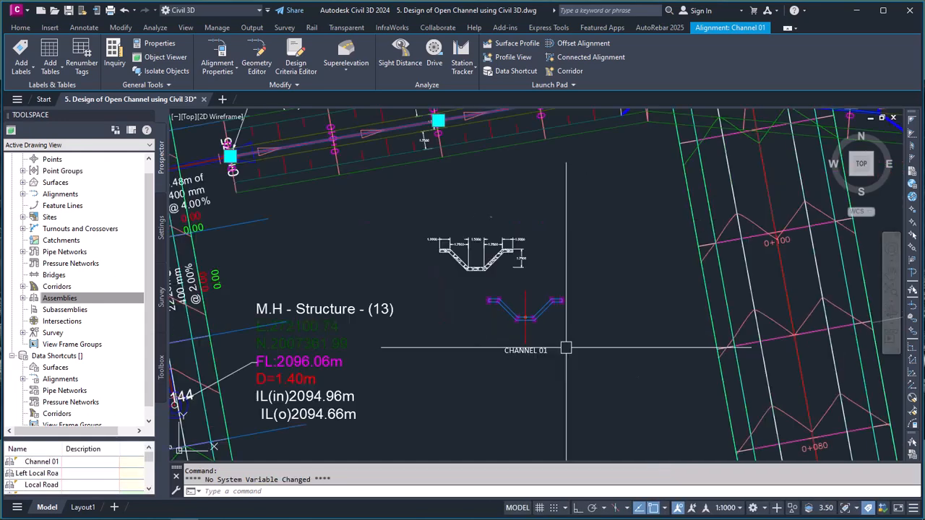
scroll(467, 208, up, 5)
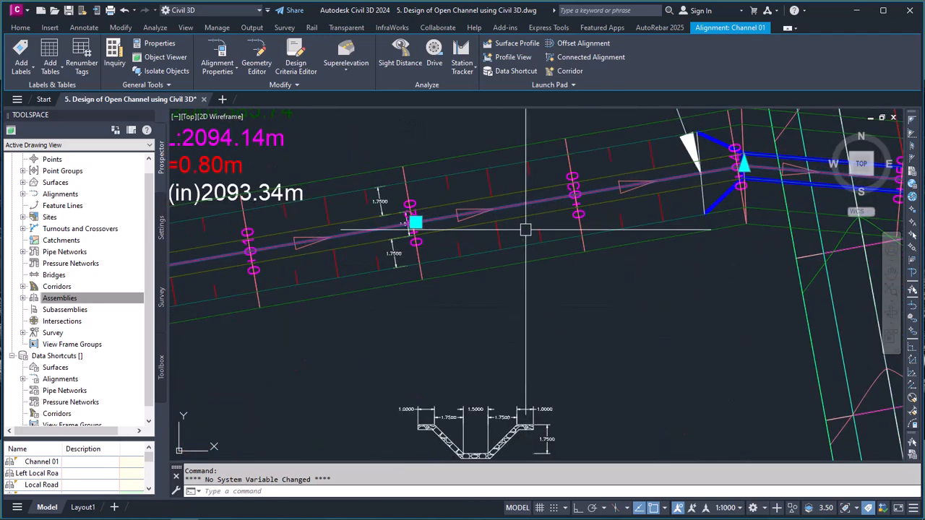
scroll(553, 210, down, 4)
scroll(504, 221, up, 4)
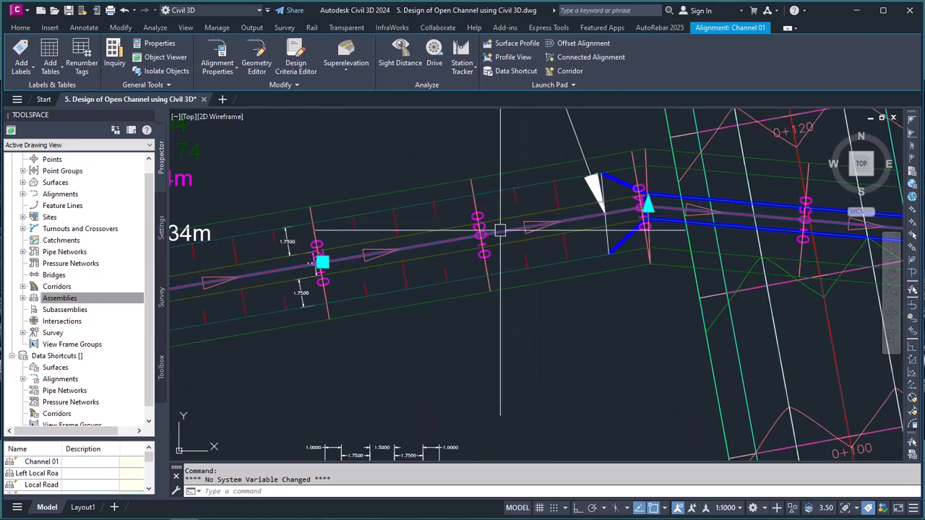
scroll(504, 231, down, 4)
scroll(460, 244, up, 6)
key(Escape)
scroll(460, 244, down, 4)
scroll(536, 164, up, 4)
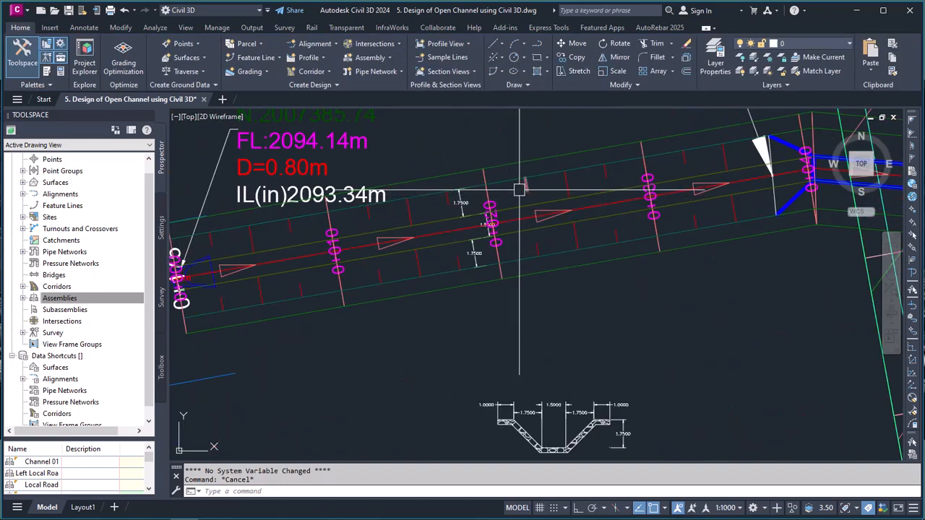
click(537, 164)
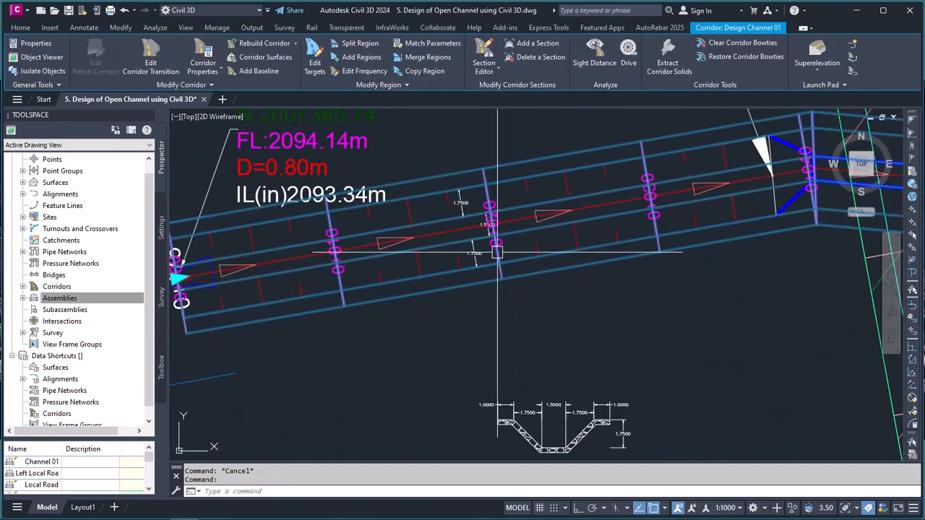
scroll(456, 262, down, 3)
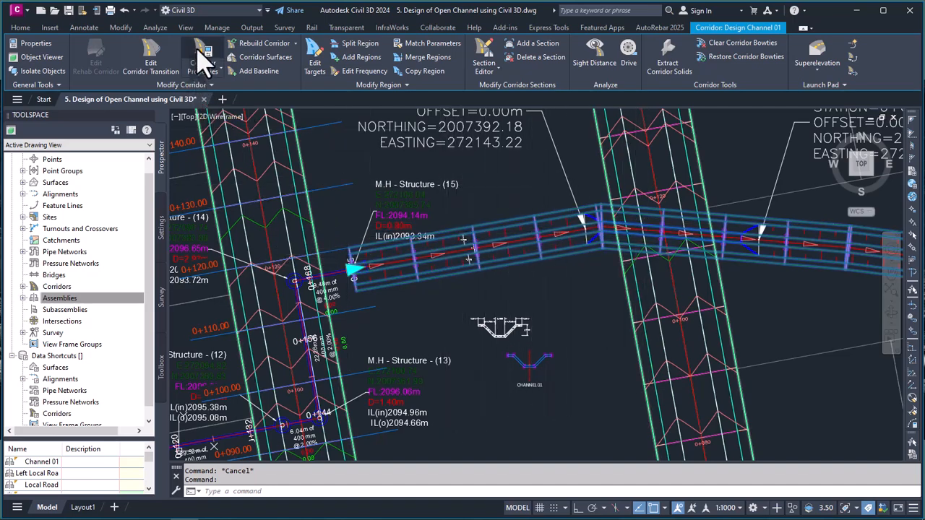
scroll(474, 278, down, 4)
scroll(695, 277, up, 6)
scroll(578, 281, down, 9)
scroll(485, 285, up, 7)
scroll(495, 246, down, 4)
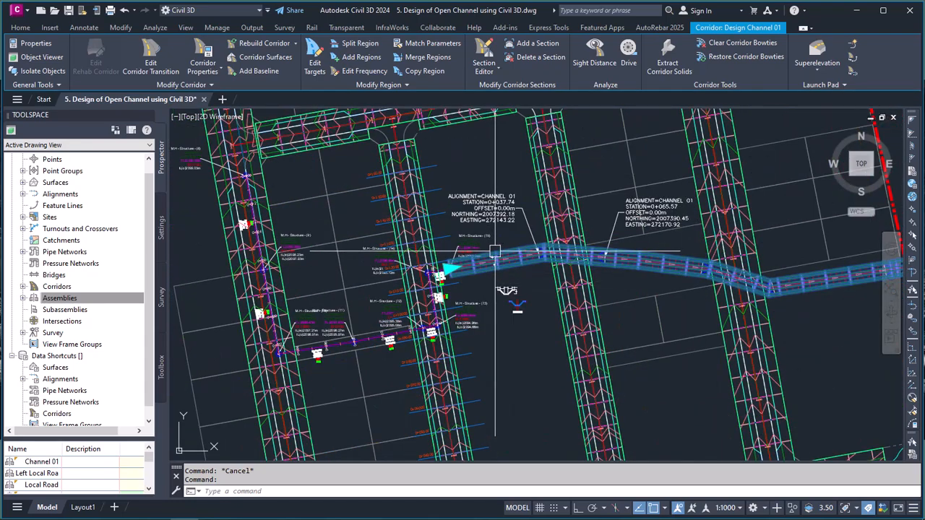
scroll(494, 252, up, 3)
scroll(404, 274, down, 6)
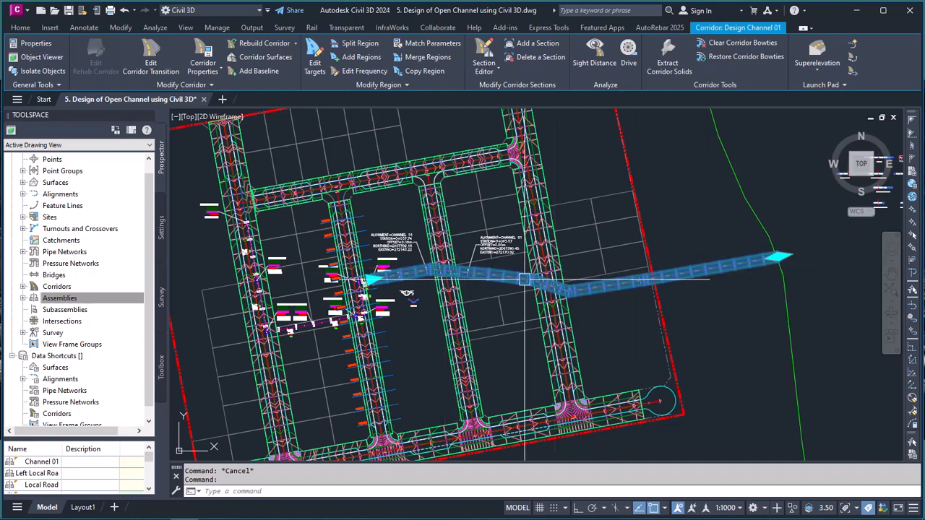
scroll(365, 278, up, 5)
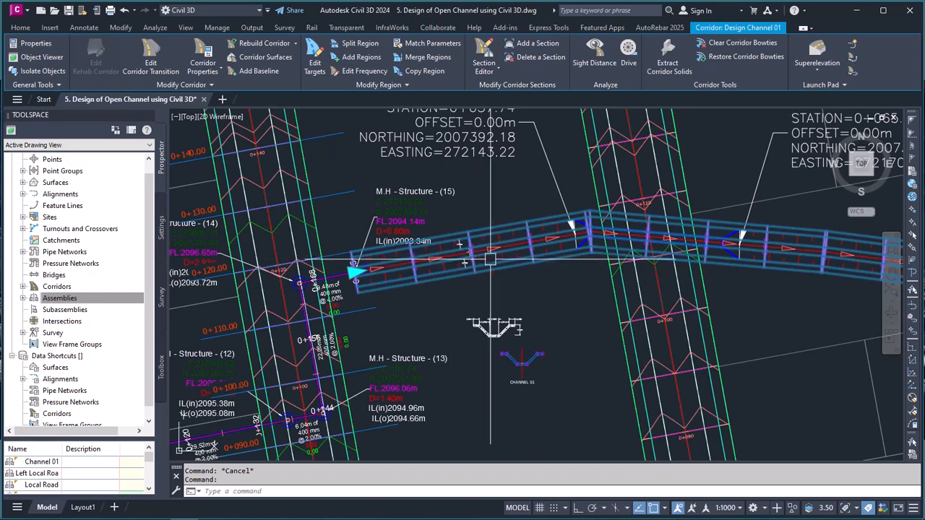
scroll(503, 252, down, 5)
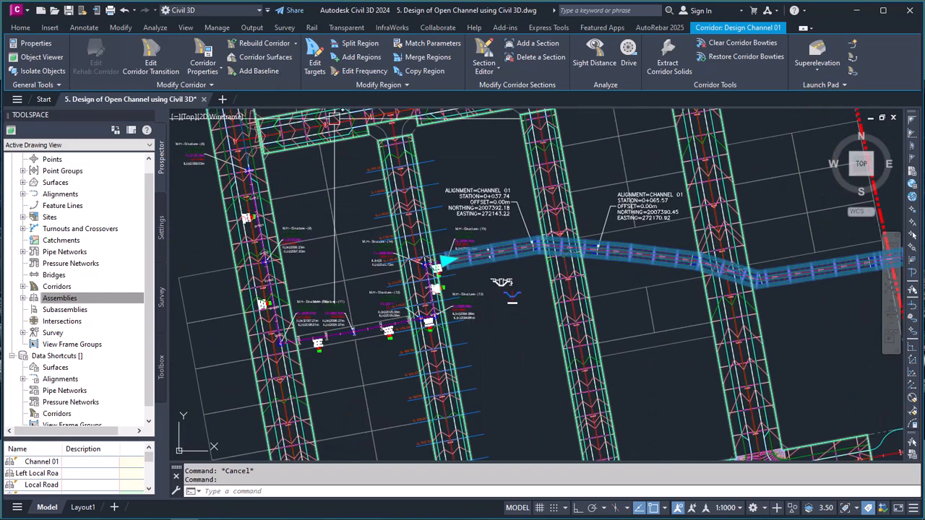
scroll(470, 253, up, 4)
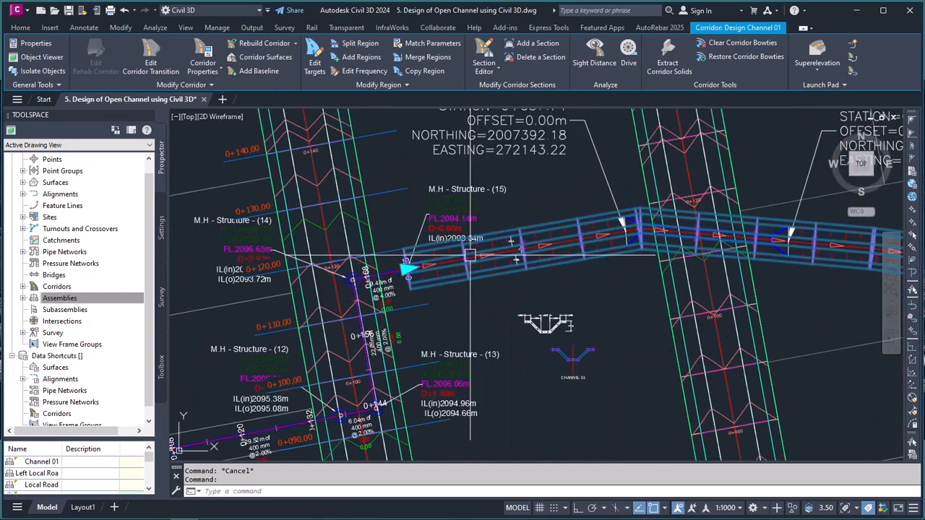
- Open the corridor surfaces settings of the Design Channel 01 corridor and check the codes offered for links
key(Escape)
click(539, 228)
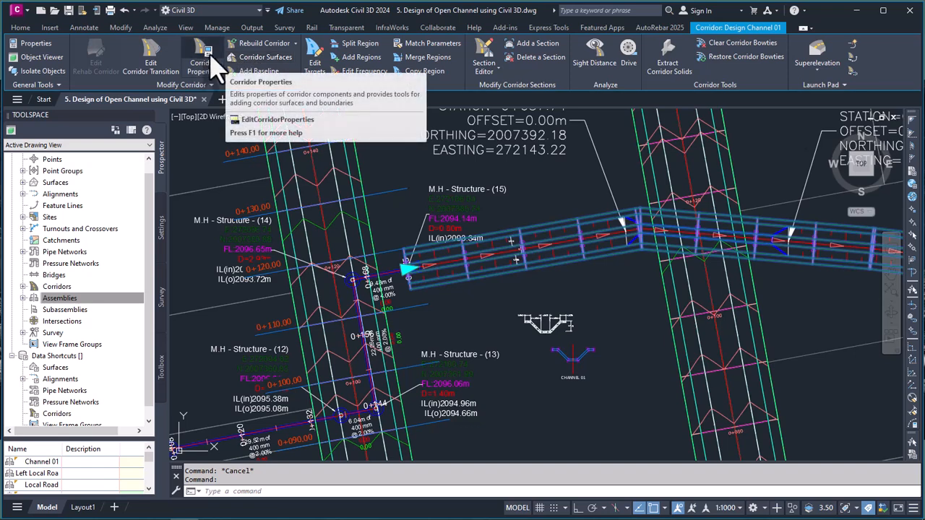
click(272, 65)
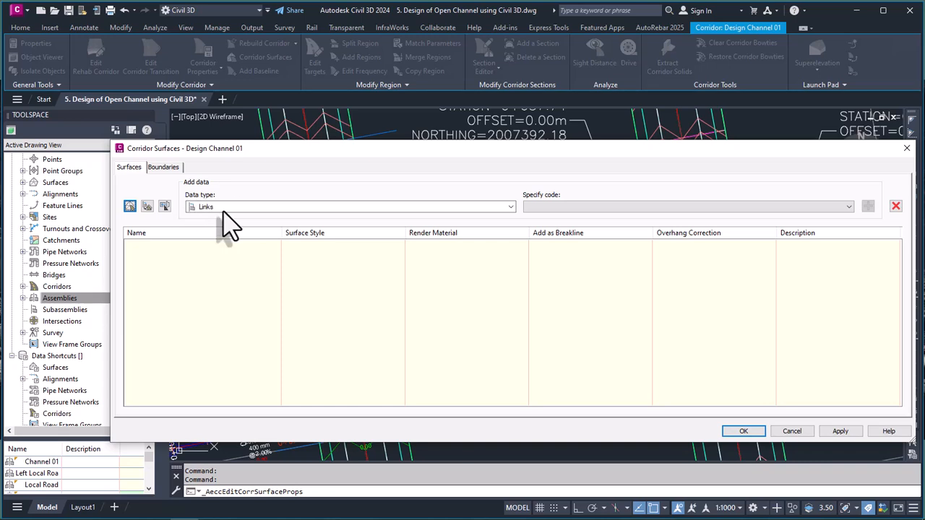
click(849, 208)
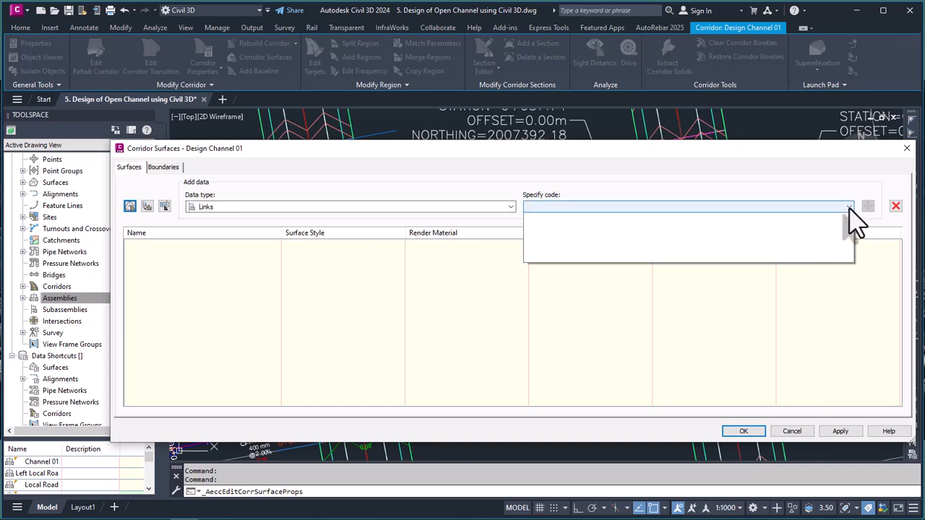
click(849, 208)
click(849, 208)
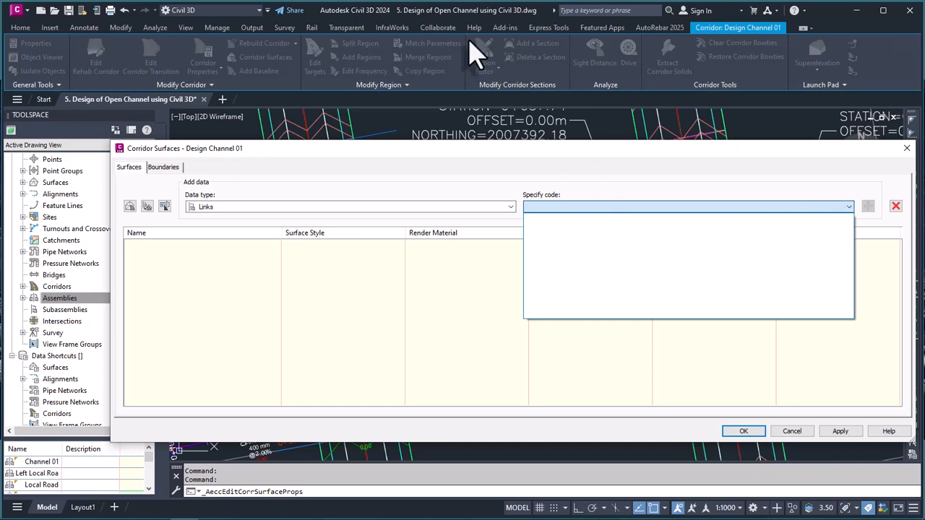
click(845, 207)
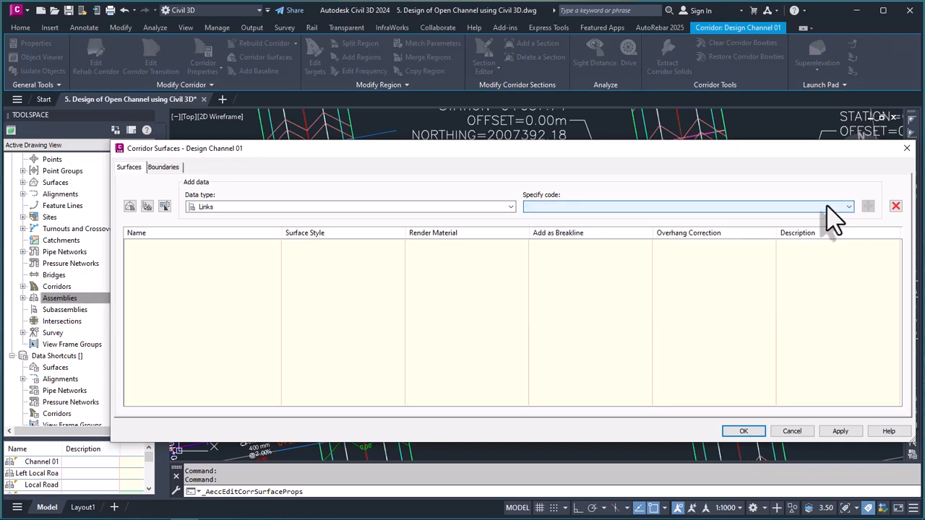
- Switch the corridor surface data type to Feature Lines and choose the Top_1m Off-LS code
click(512, 207)
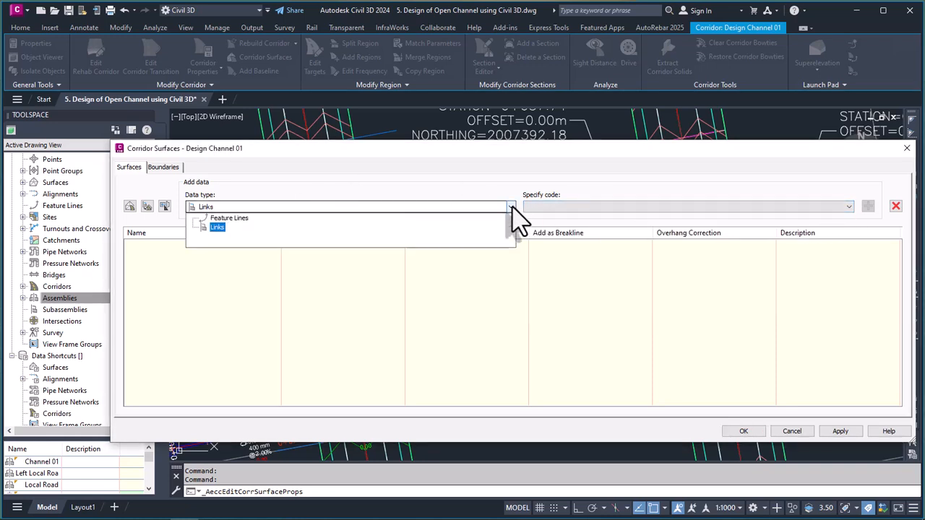
click(253, 217)
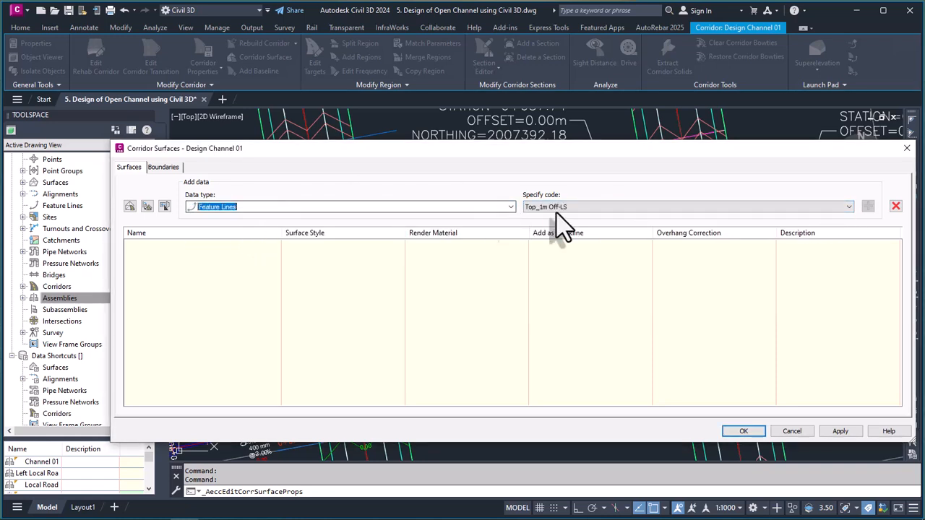
click(840, 206)
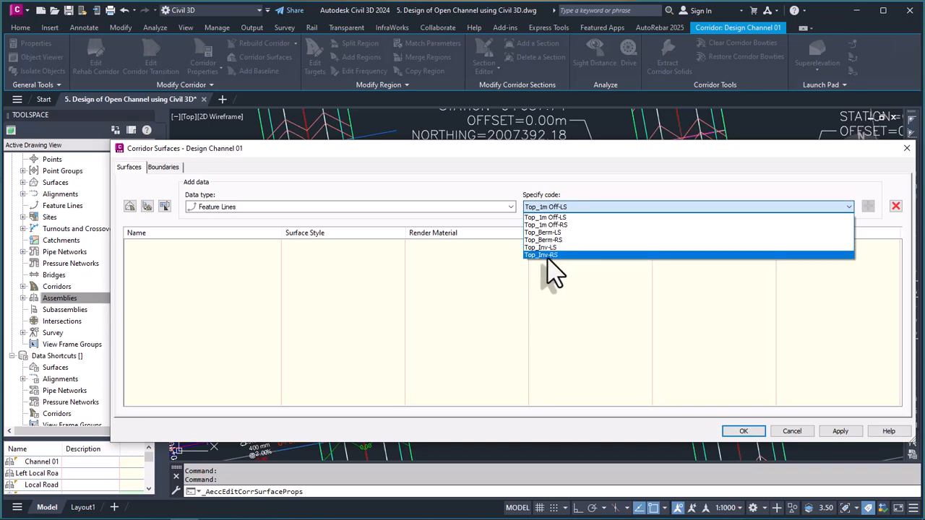
click(562, 217)
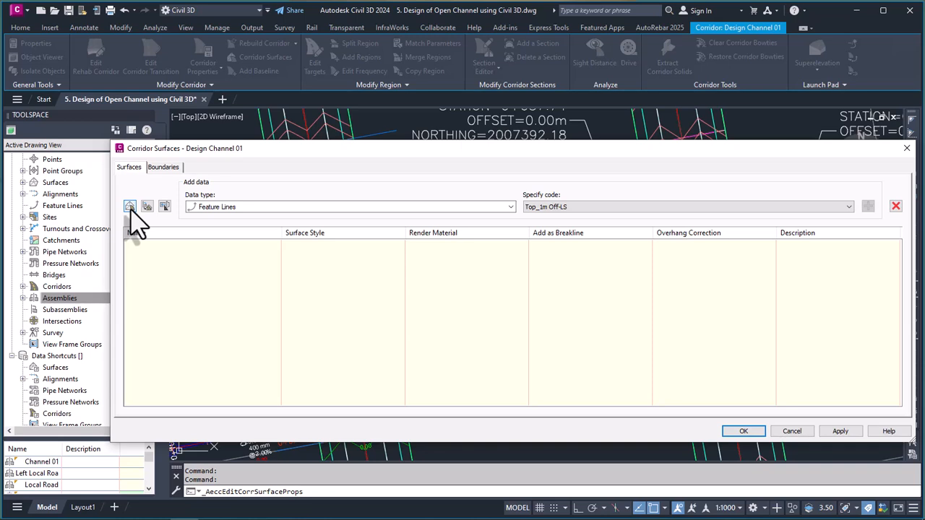
- Create a corridor surface for Design Channel 01 and set its style to Contours and Triangles
click(130, 208)
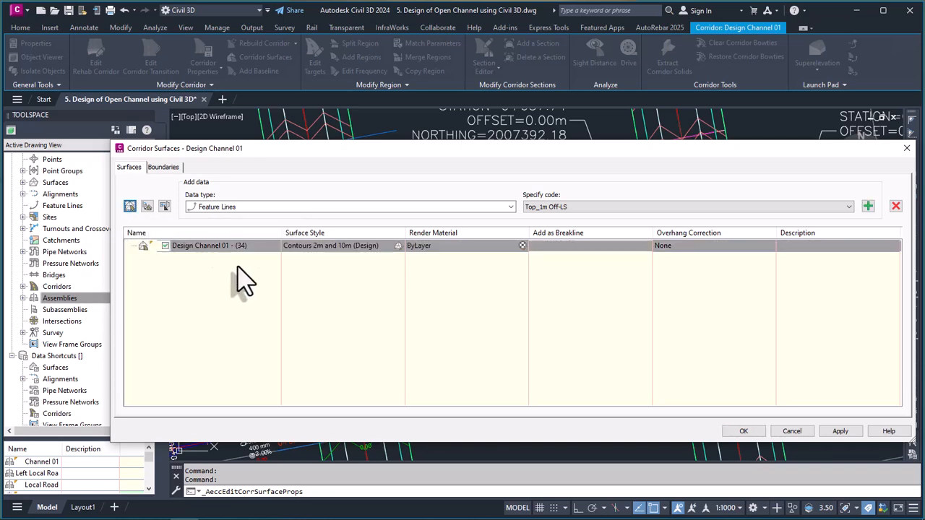
click(366, 249)
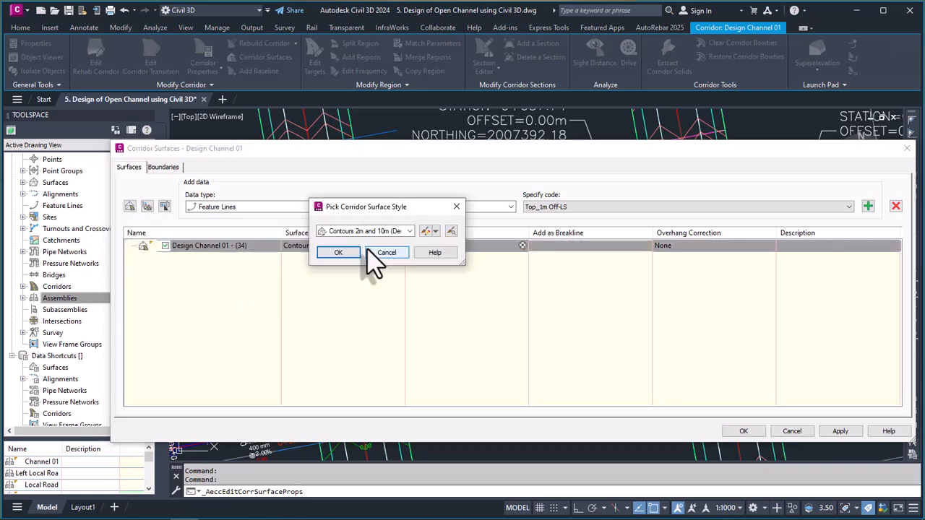
click(409, 231)
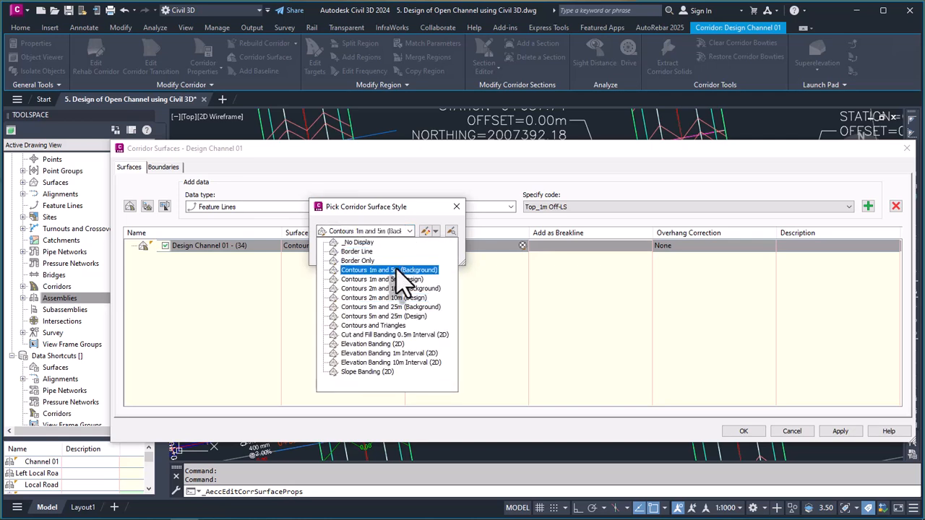
click(373, 326)
click(338, 252)
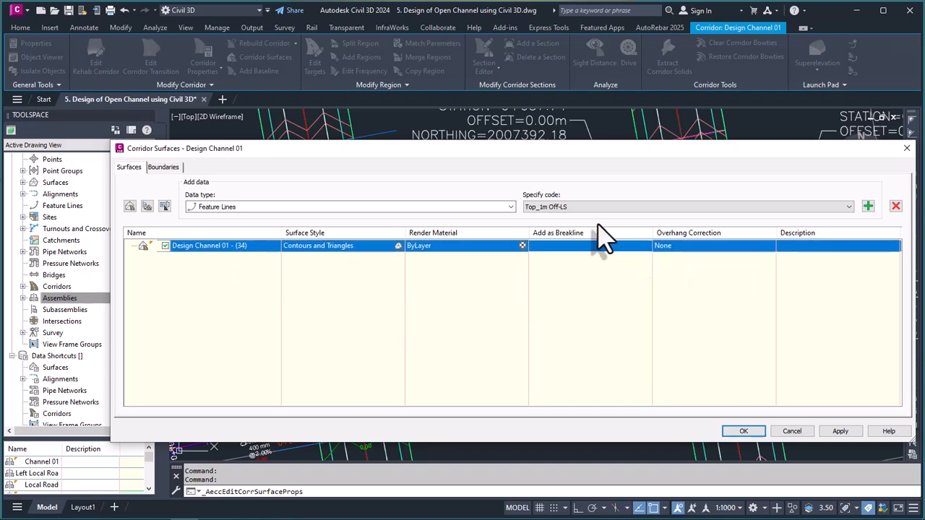
- Add the Top_1m Off-LS feature line to the new corridor surface
click(849, 207)
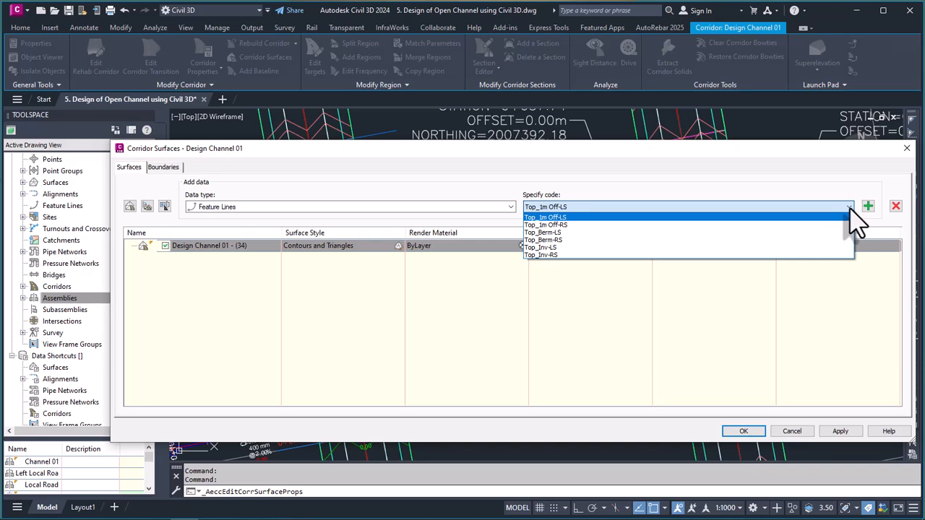
click(591, 217)
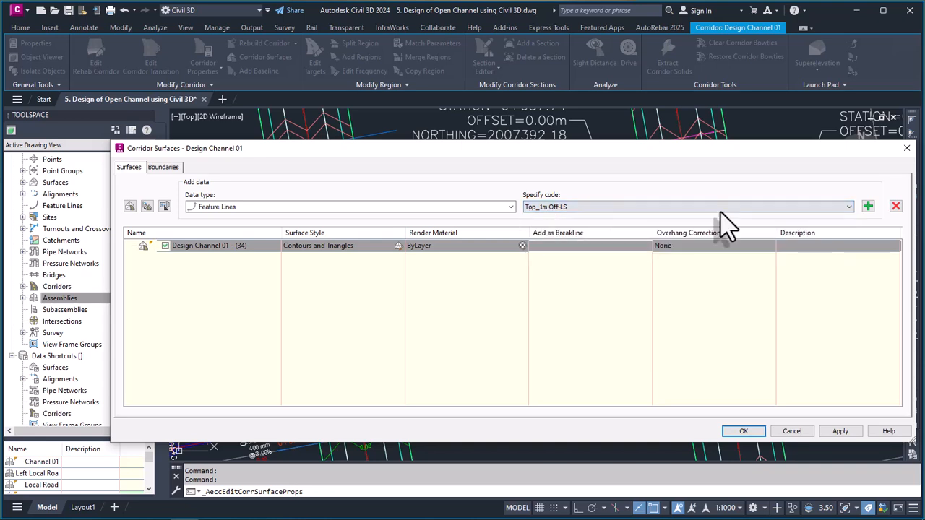
click(868, 207)
click(849, 208)
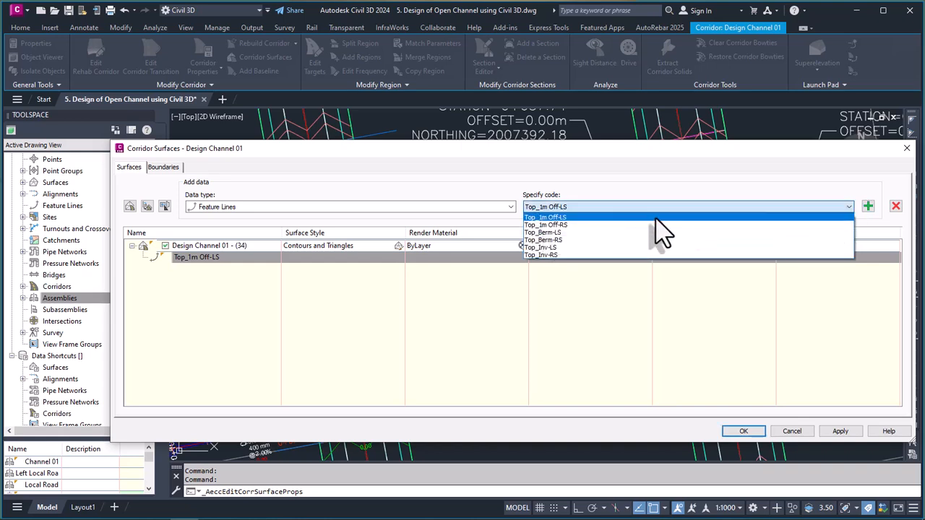
click(860, 217)
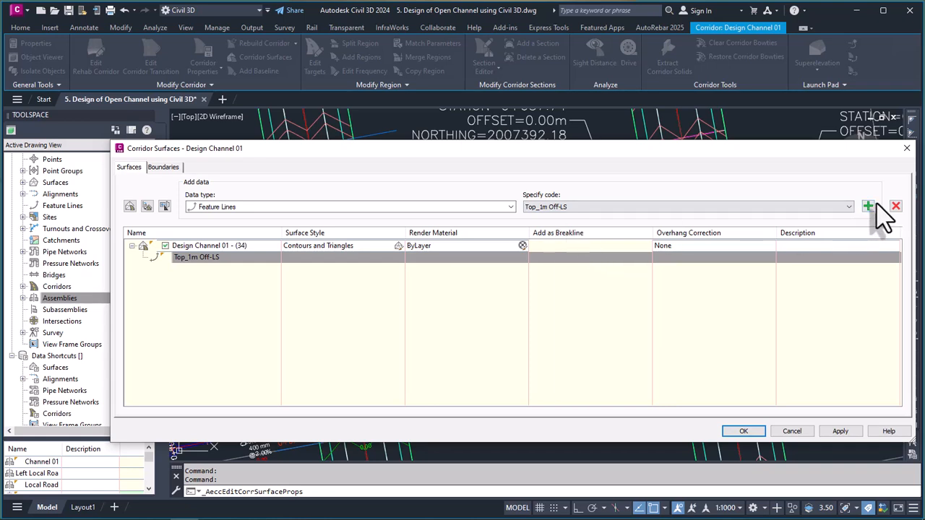
- Add the Top_1m Off-RS feature line to the corridor surface
click(844, 207)
click(571, 225)
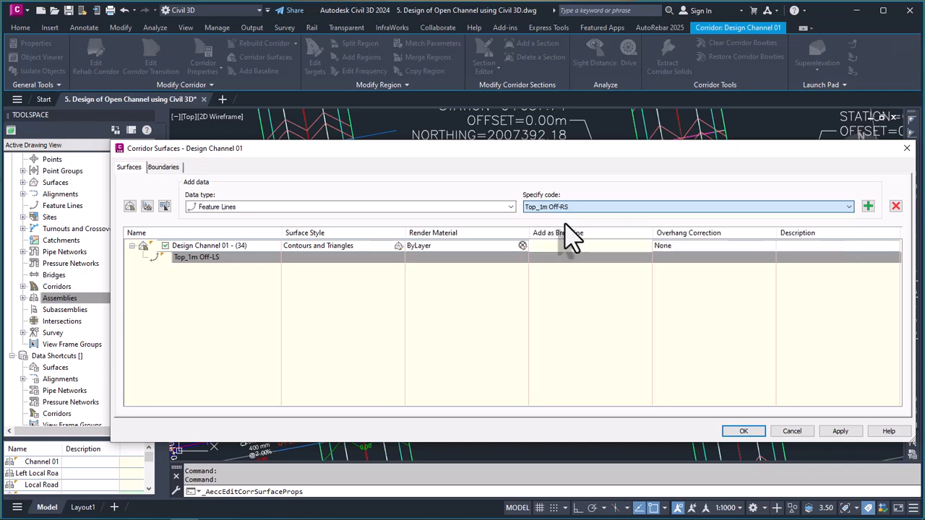
click(868, 206)
click(795, 208)
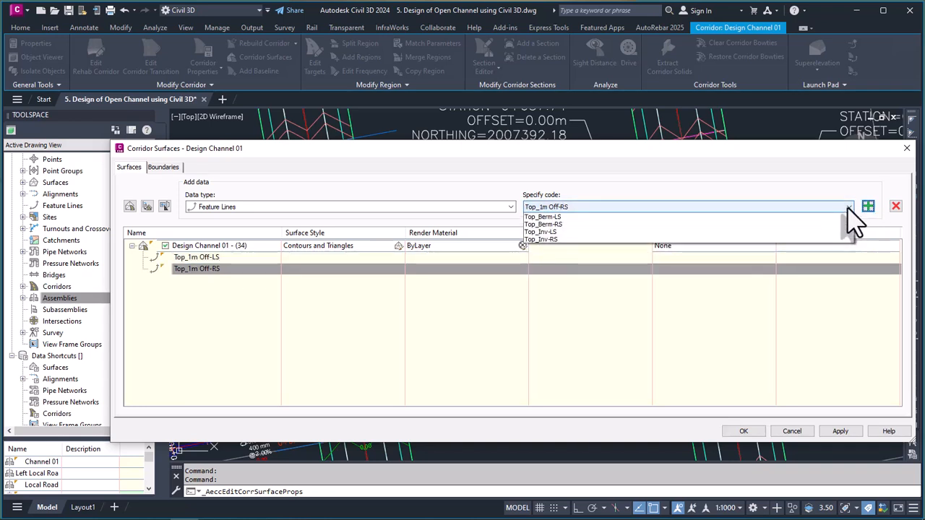
- Add the Top_Berm-RS and Top_Berm-LS feature lines to the corridor surface
click(560, 240)
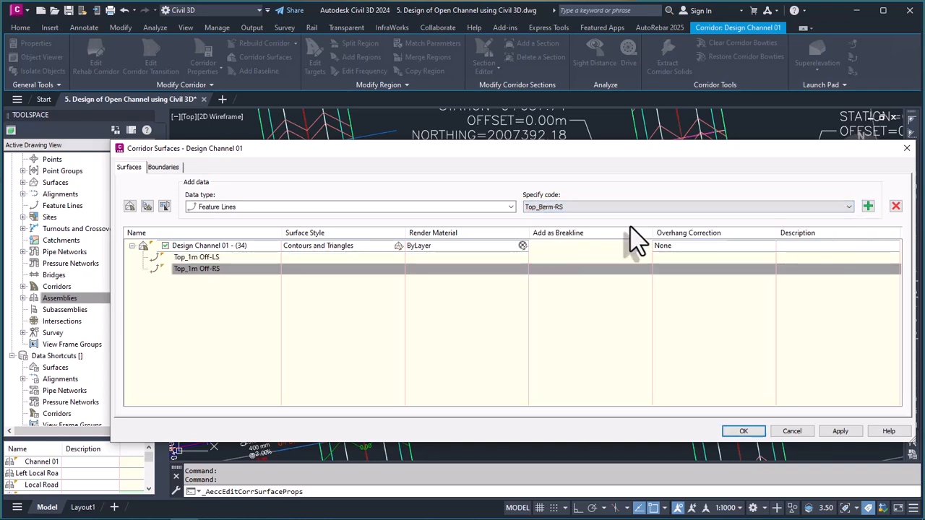
click(868, 207)
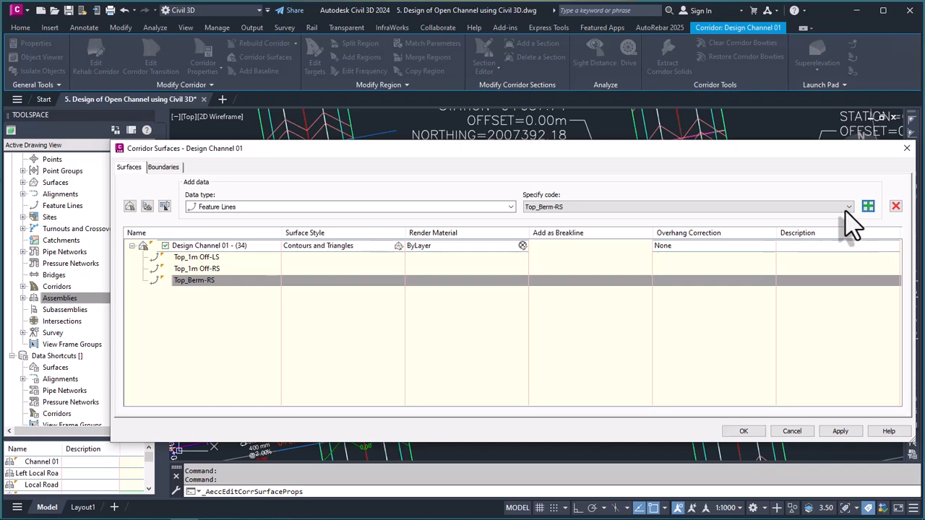
click(784, 208)
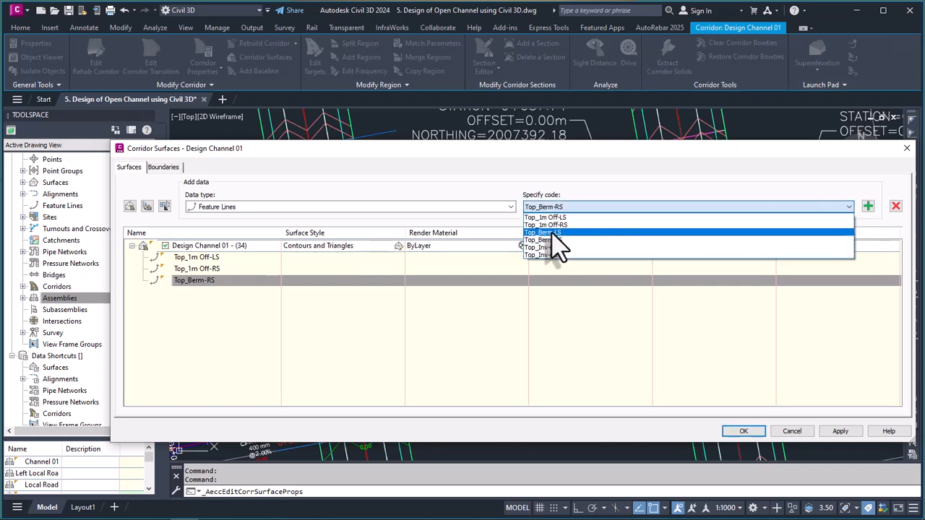
click(553, 233)
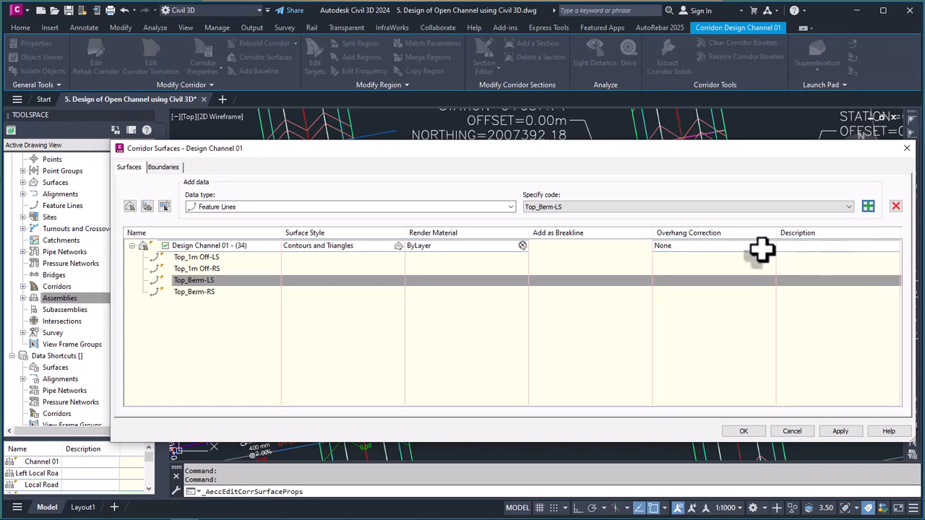
- Add the Top_Inv-LS and Top_Inv-RS feature lines to the corridor surface
click(849, 207)
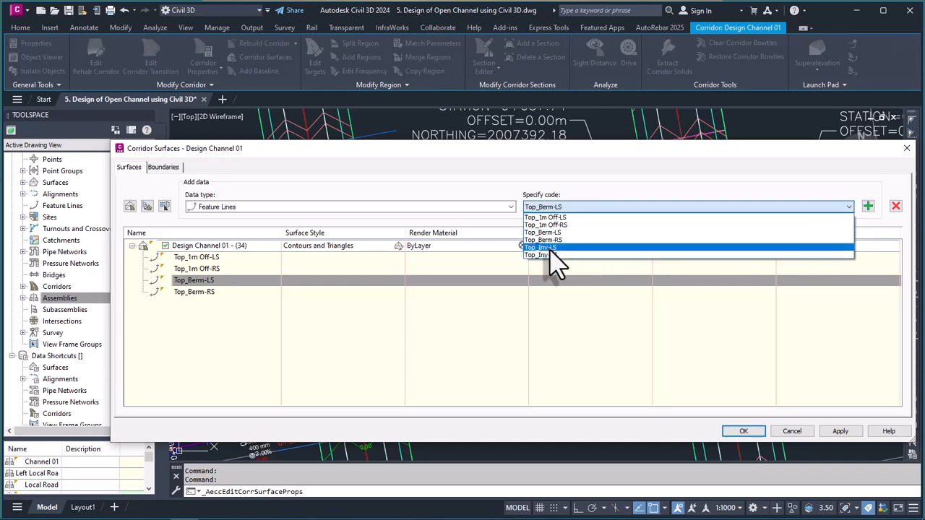
click(553, 248)
click(868, 207)
click(842, 207)
click(560, 256)
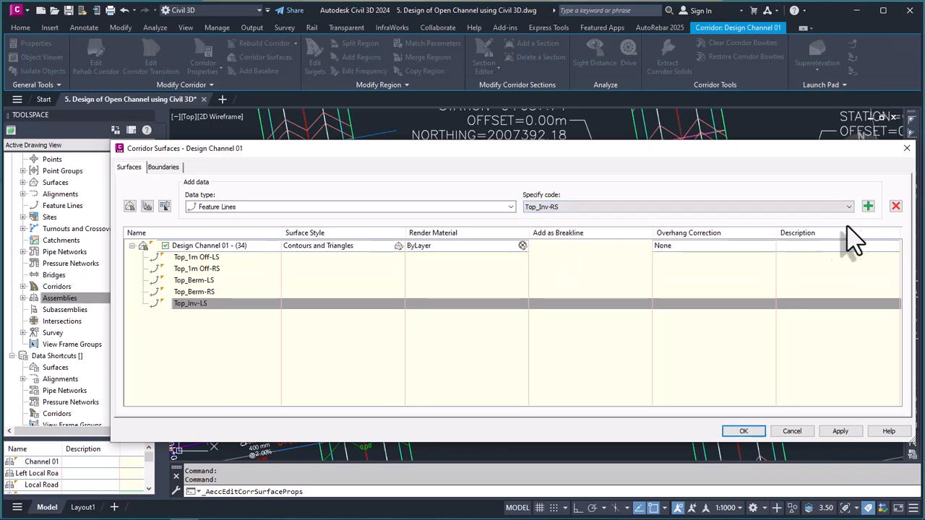
click(868, 207)
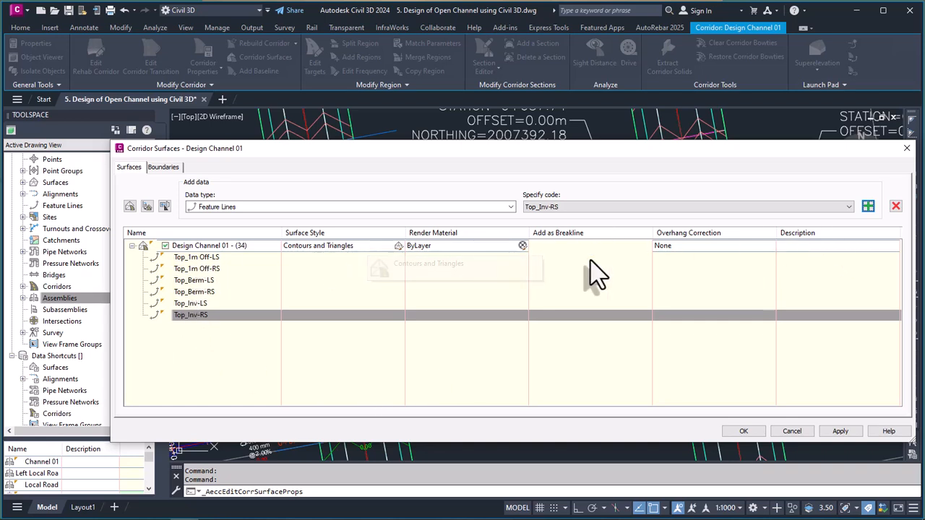
- Set the surface's overhang correction to Top Links and apply the corridor extents as its outer boundary
click(687, 247)
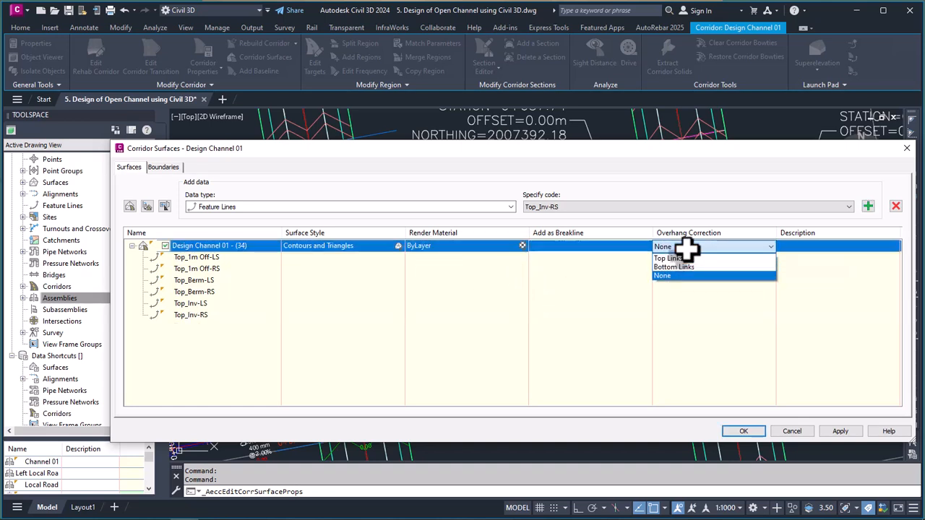
click(683, 258)
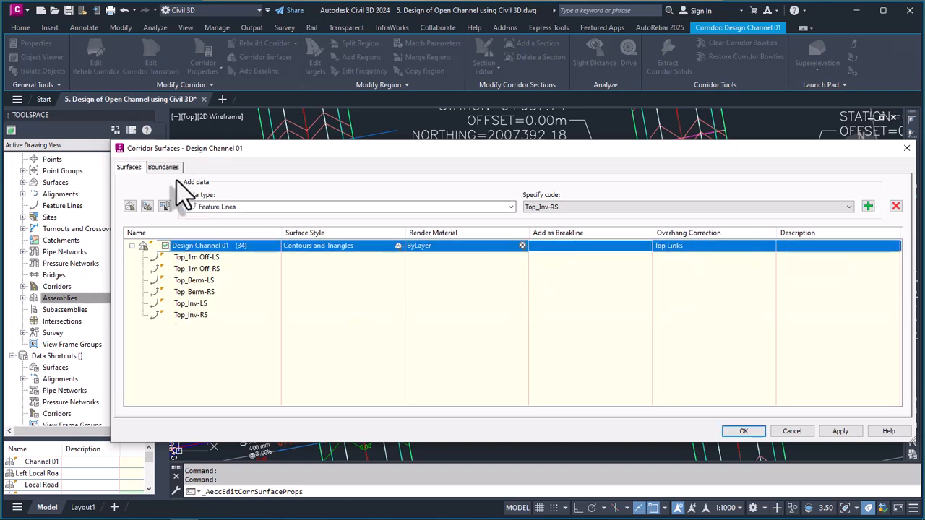
click(165, 169)
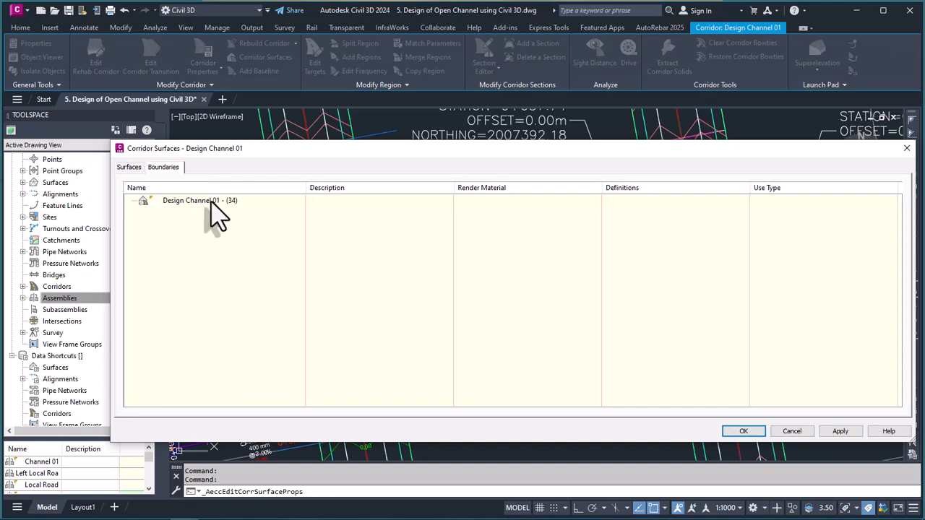
click(210, 202)
right_click(211, 203)
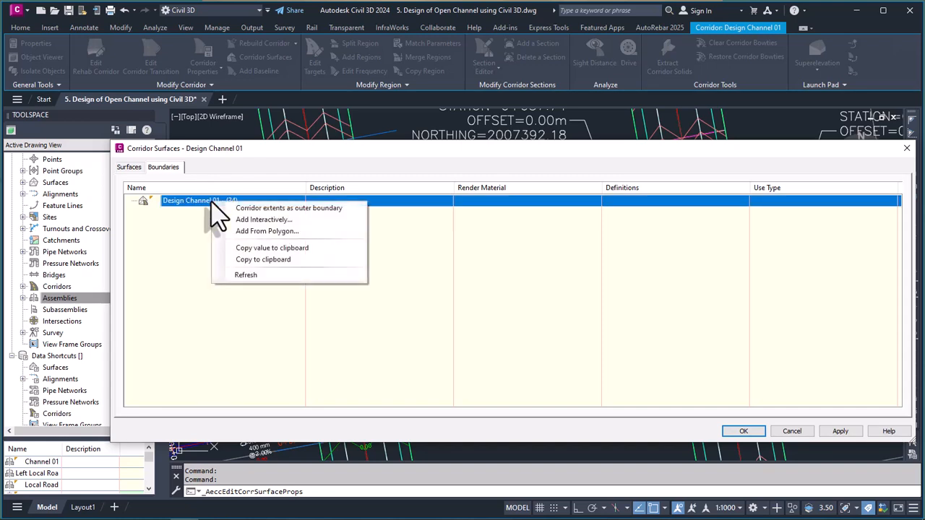
click(260, 209)
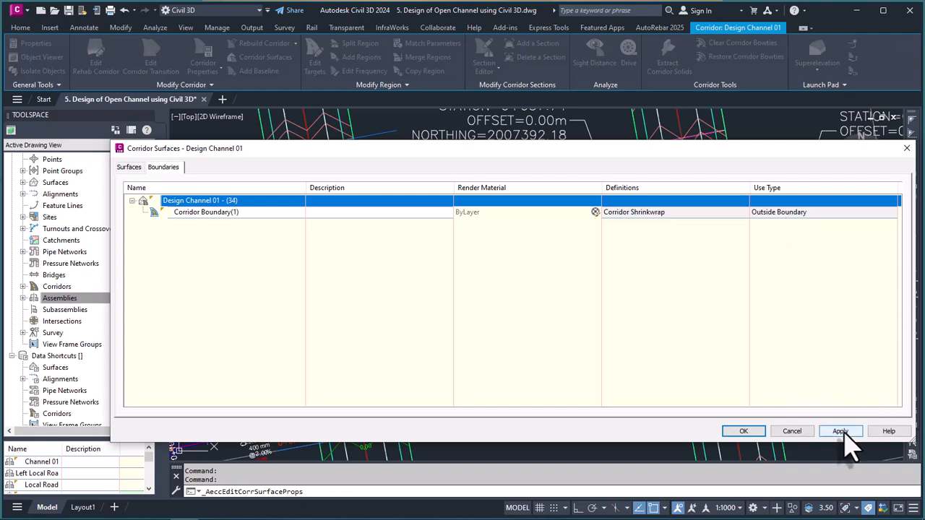
click(841, 433)
click(405, 240)
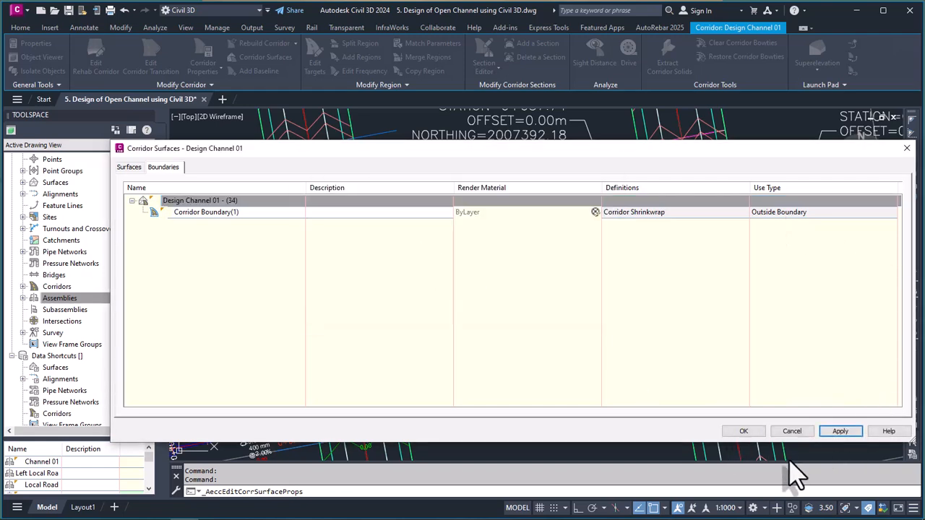
click(749, 432)
- Inspect the triangulation of the Design Channel 01 surface in plan, from the manhole end along the channel
scroll(516, 258, up, 5)
key(Escape)
click(545, 237)
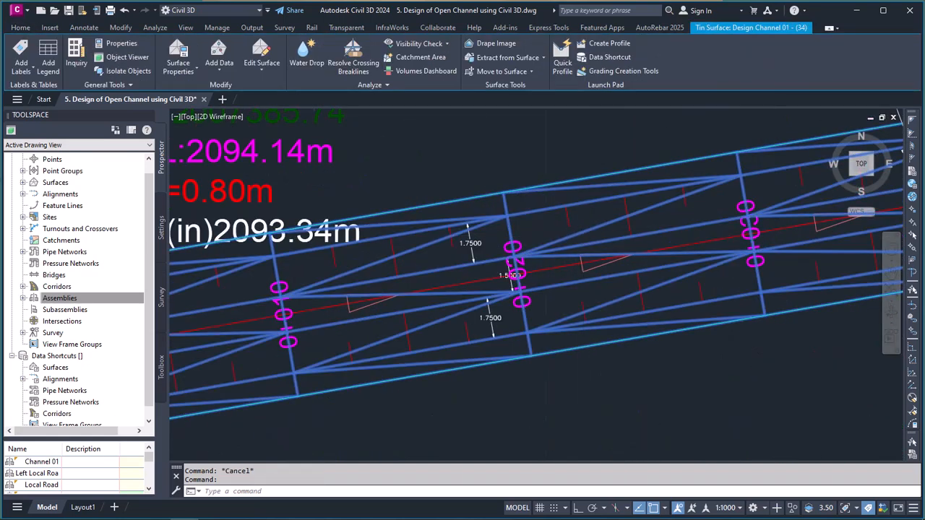
scroll(544, 236, down, 6)
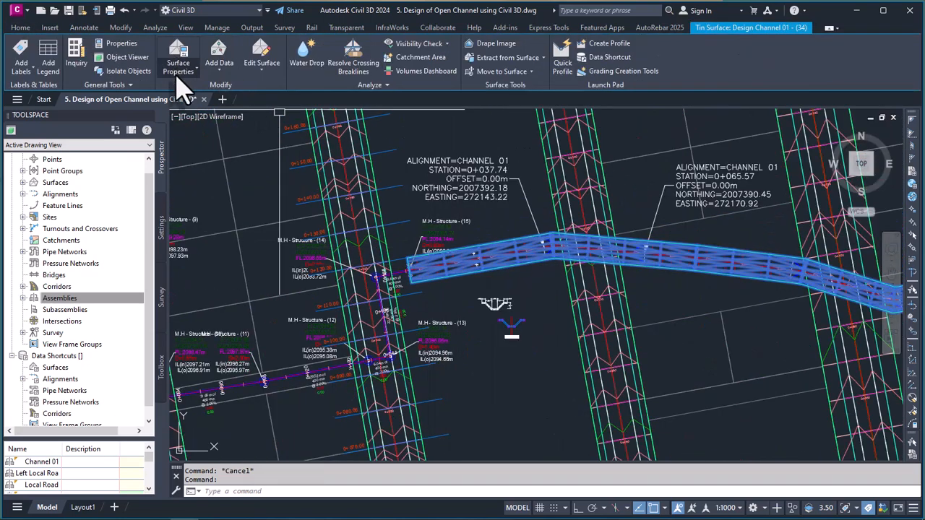
scroll(516, 201, up, 6)
key(Escape)
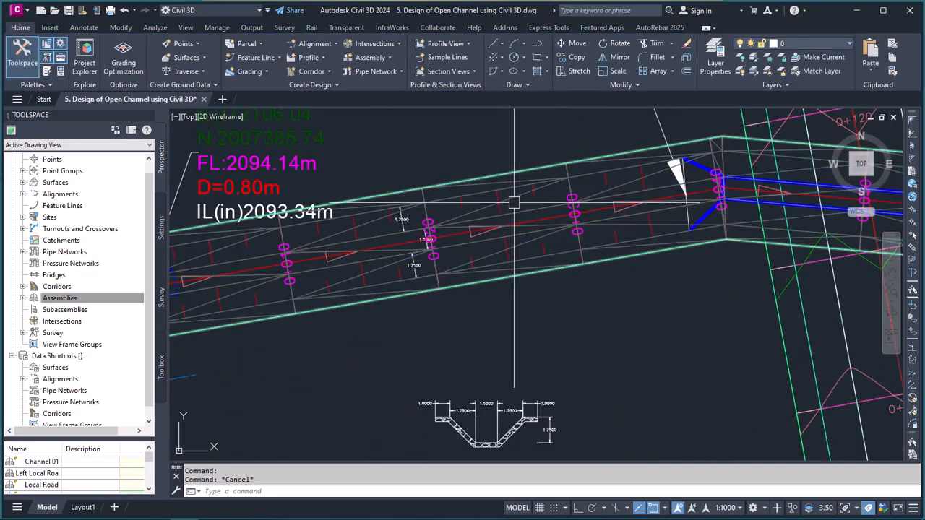
click(516, 201)
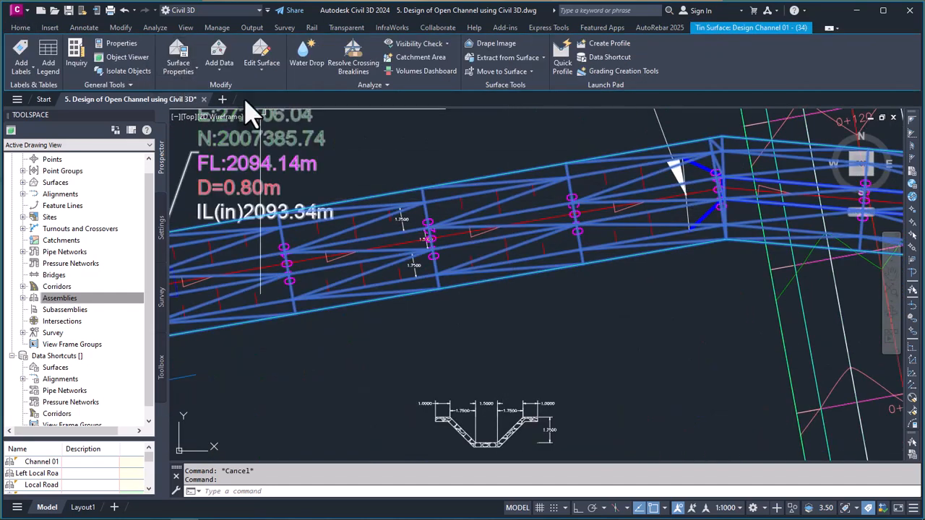
click(197, 72)
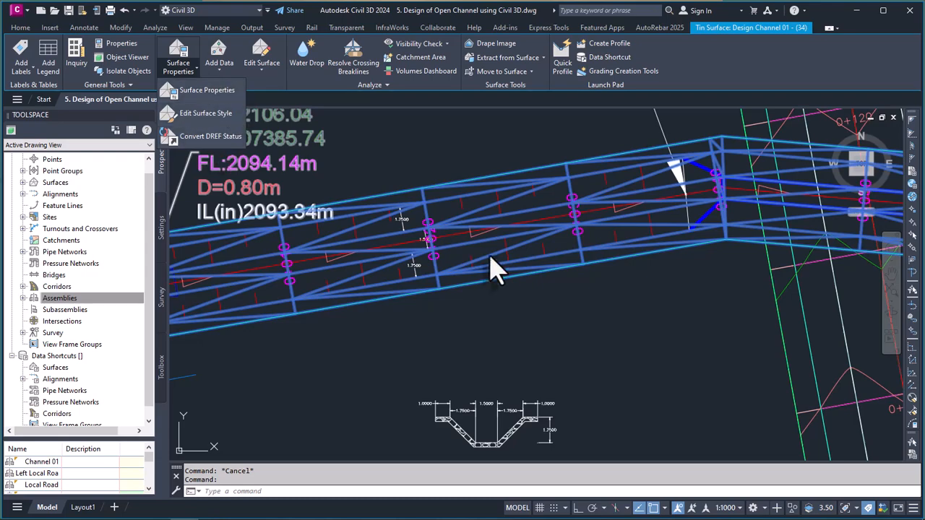
key(Escape)
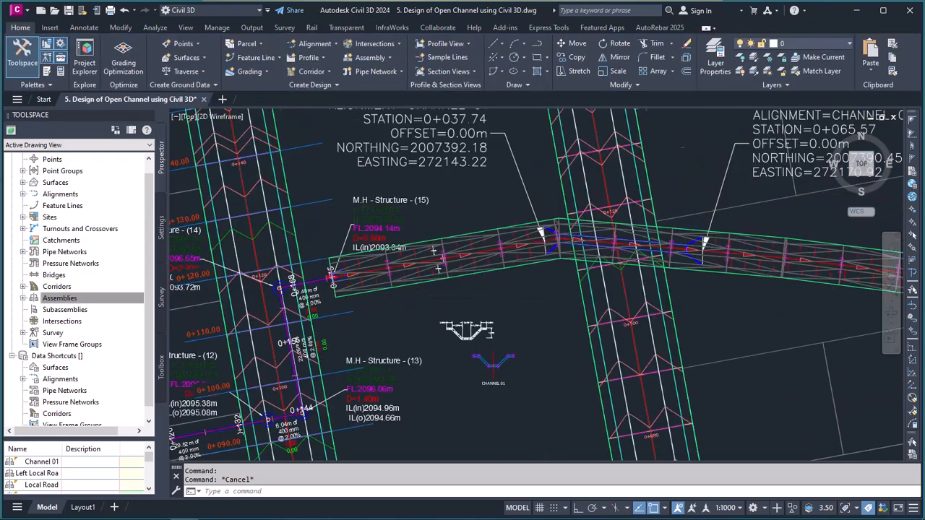
scroll(525, 287, down, 3)
scroll(632, 287, up, 2)
scroll(633, 286, down, 4)
scroll(636, 285, up, 4)
scroll(638, 282, down, 2)
scroll(637, 282, up, 3)
scroll(637, 282, down, 6)
scroll(493, 283, up, 12)
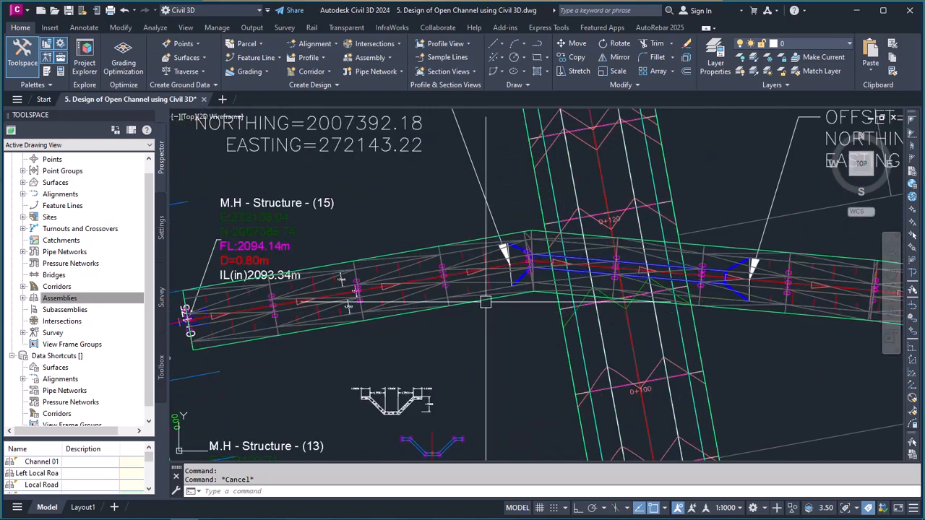
- Examine the Design Channel 01 surface along its length in the Object Viewer, then close the viewer and deselect the surface
click(492, 282)
scroll(499, 283, down, 10)
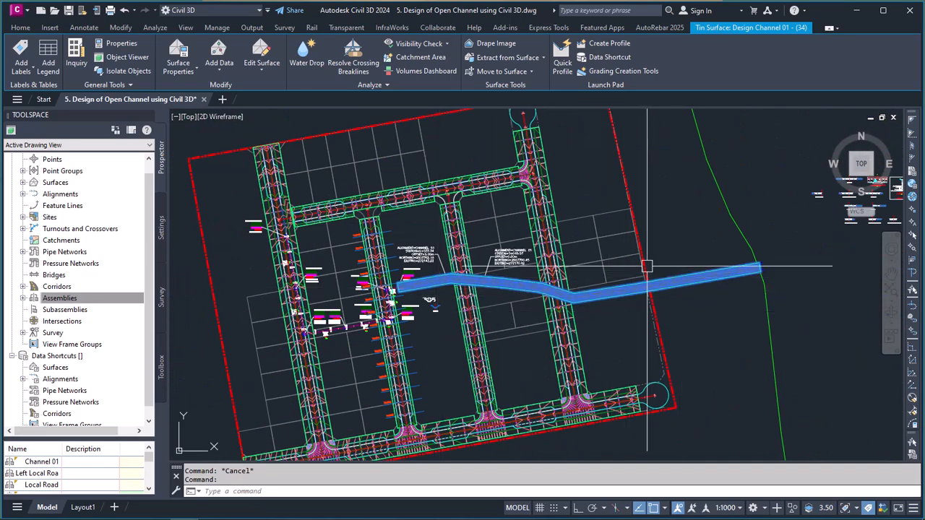
scroll(433, 276, up, 8)
scroll(455, 291, down, 4)
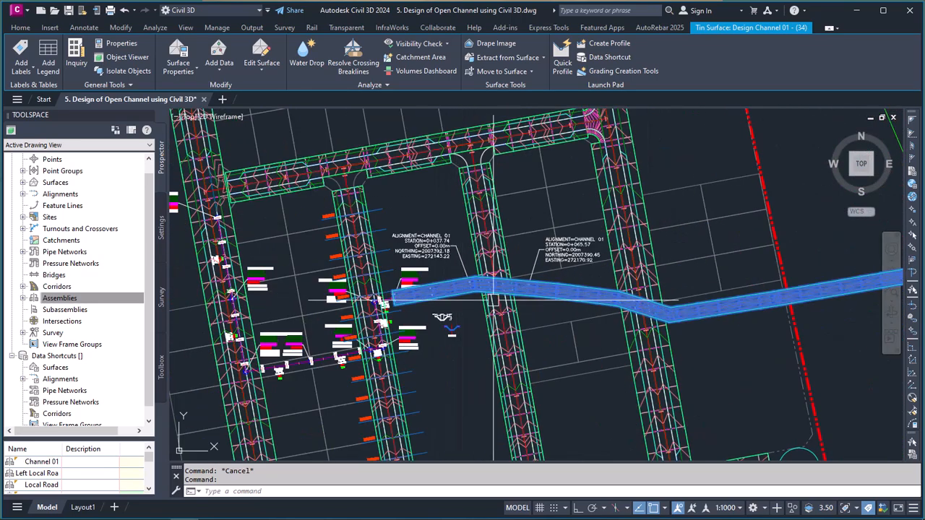
scroll(494, 297, up, 8)
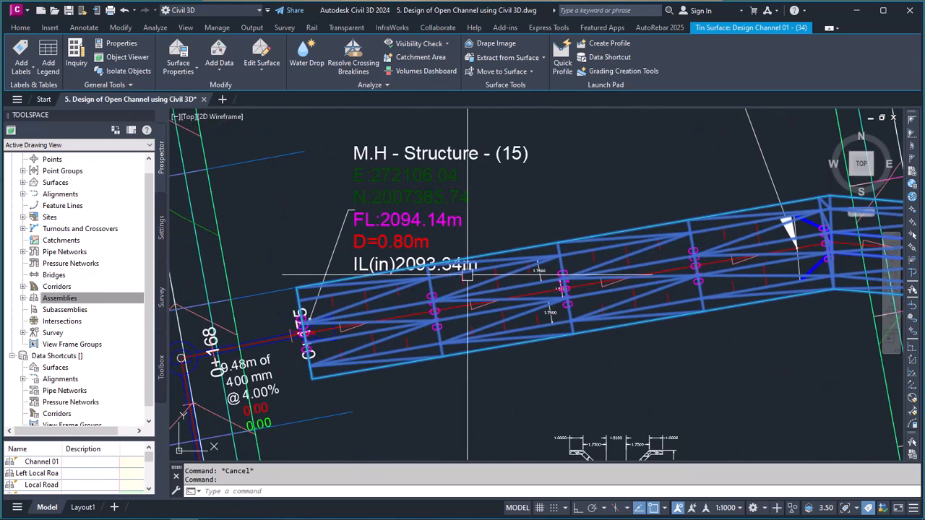
scroll(482, 284, down, 10)
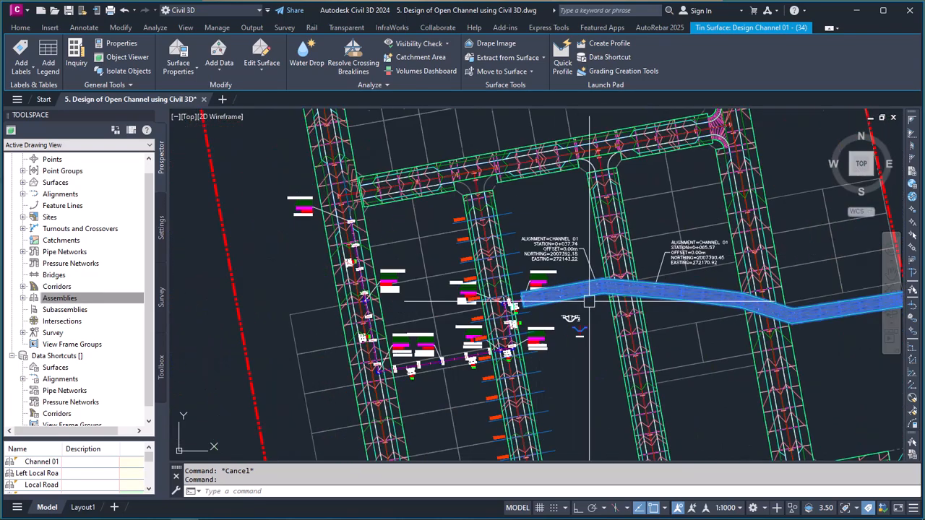
scroll(578, 293, up, 2)
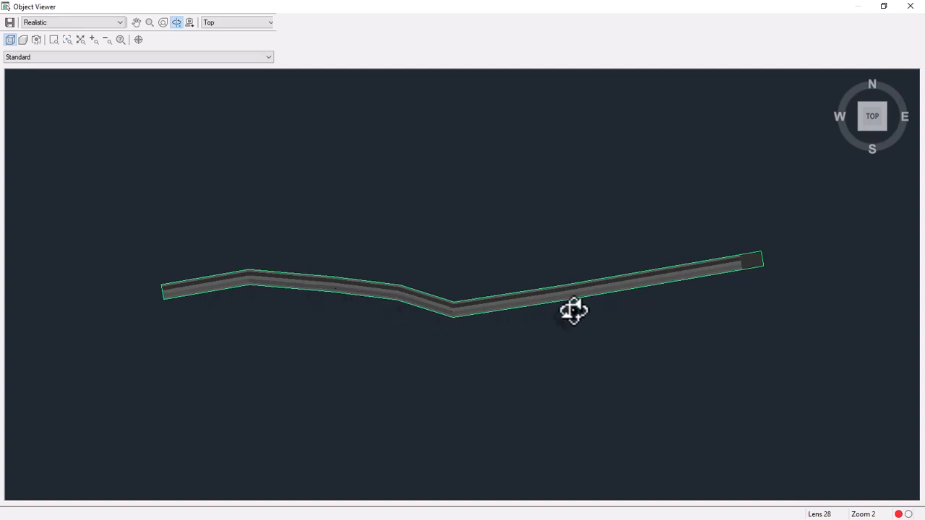
right_click(613, 332)
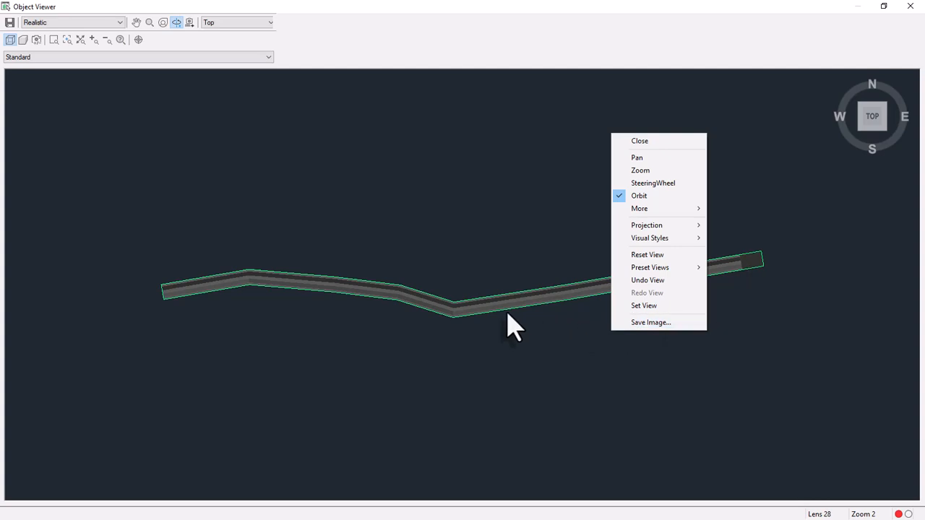
click(554, 202)
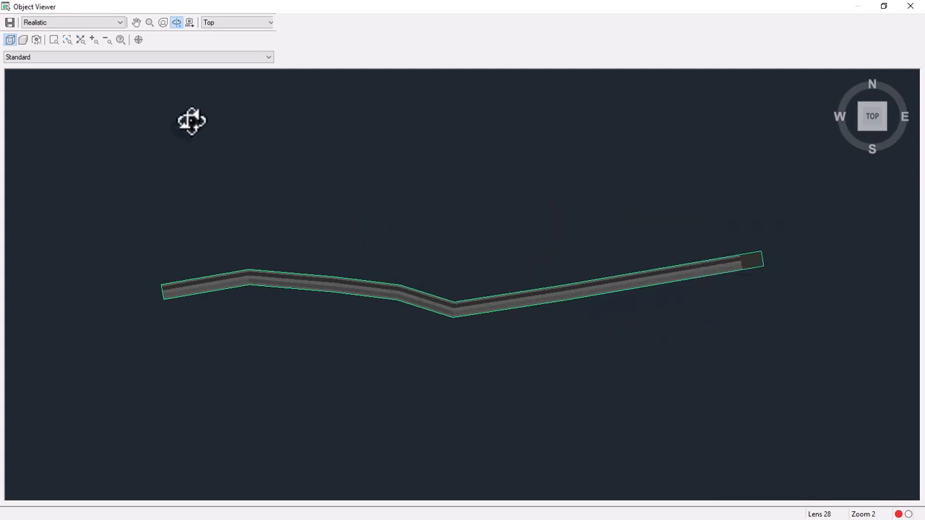
scroll(407, 334, up, 3)
scroll(426, 368, up, 2)
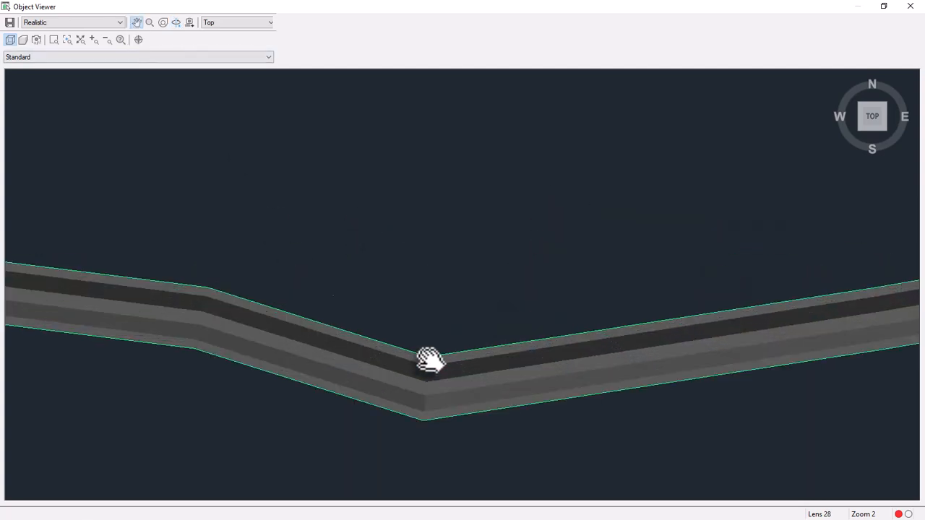
drag(423, 382, 549, 318)
drag(318, 307, 822, 233)
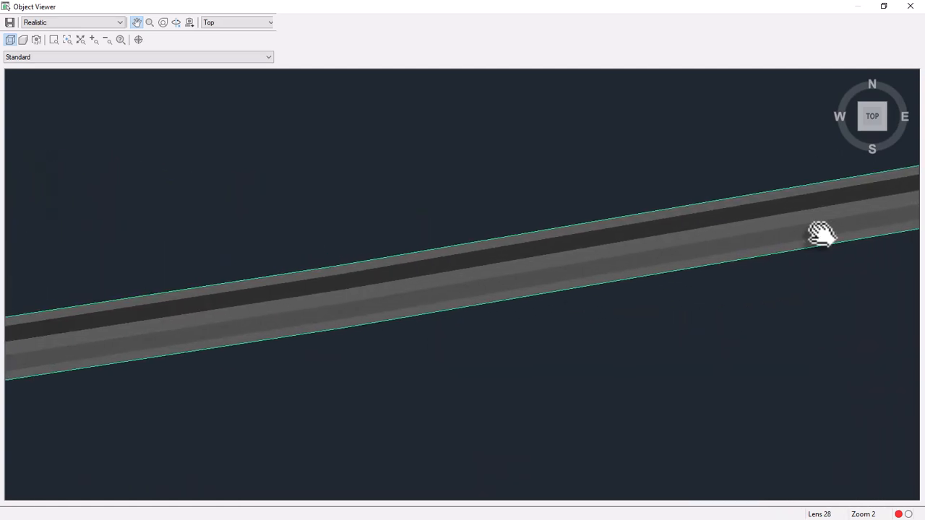
click(910, 6)
scroll(514, 275, down, 4)
scroll(592, 292, up, 2)
key(Escape)
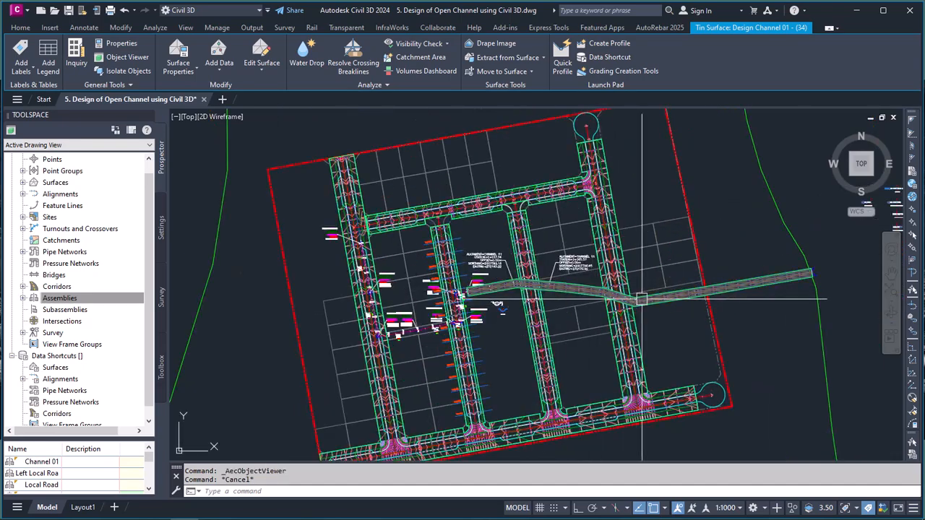
scroll(611, 301, down, 2)
scroll(710, 303, up, 4)
scroll(722, 285, up, 2)
scroll(722, 285, down, 4)
scroll(653, 285, up, 4)
scroll(653, 285, down, 1)
scroll(575, 283, up, 3)
scroll(569, 282, down, 4)
scroll(726, 281, up, 5)
scroll(522, 275, down, 3)
scroll(509, 271, up, 5)
scroll(610, 246, down, 2)
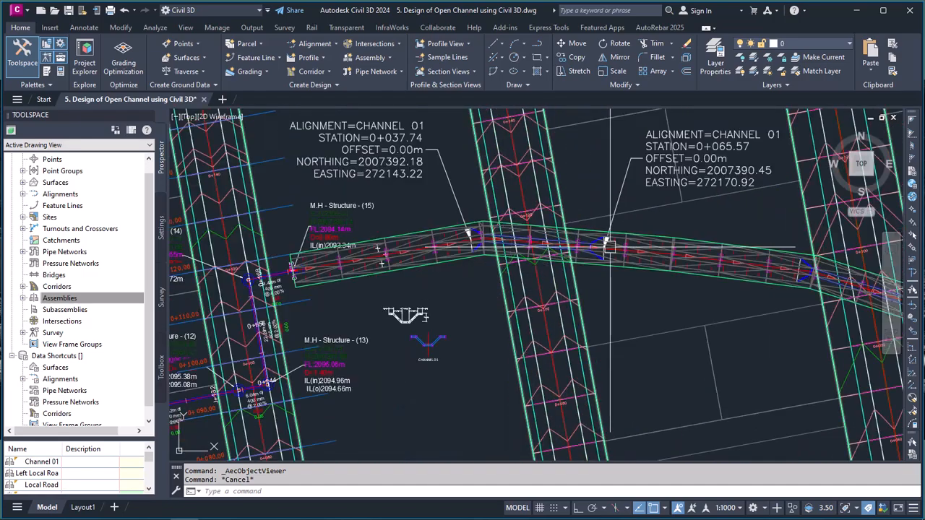
scroll(578, 255, down, 4)
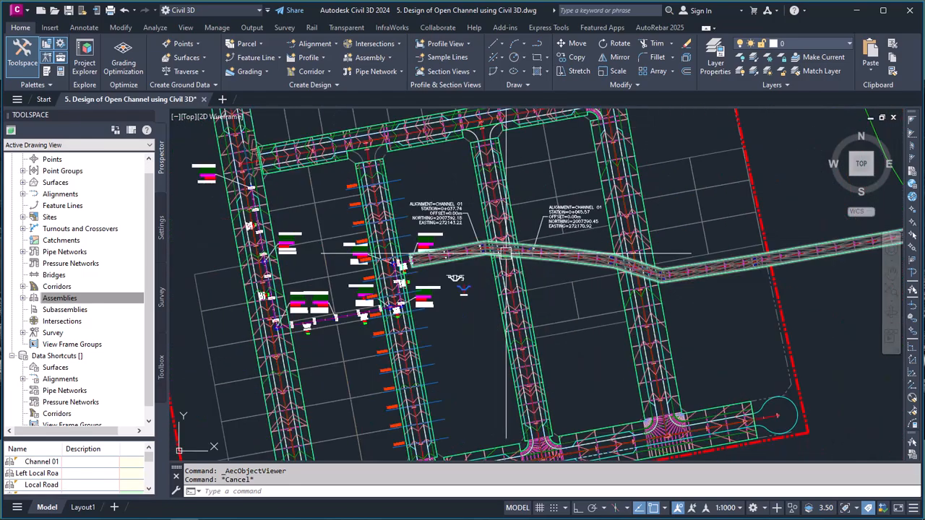
scroll(501, 251, up, 4)
scroll(523, 252, down, 4)
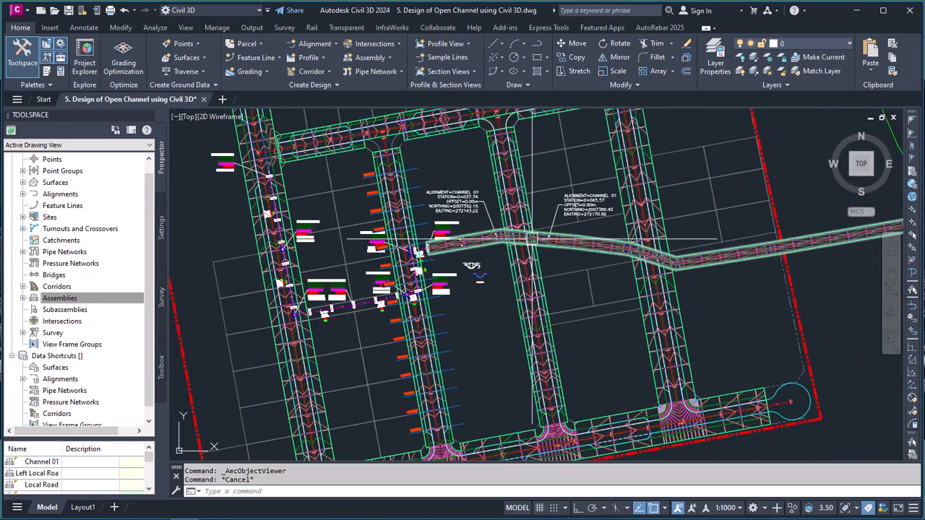
scroll(519, 236, up, 4)
scroll(519, 236, down, 4)
scroll(519, 236, up, 4)
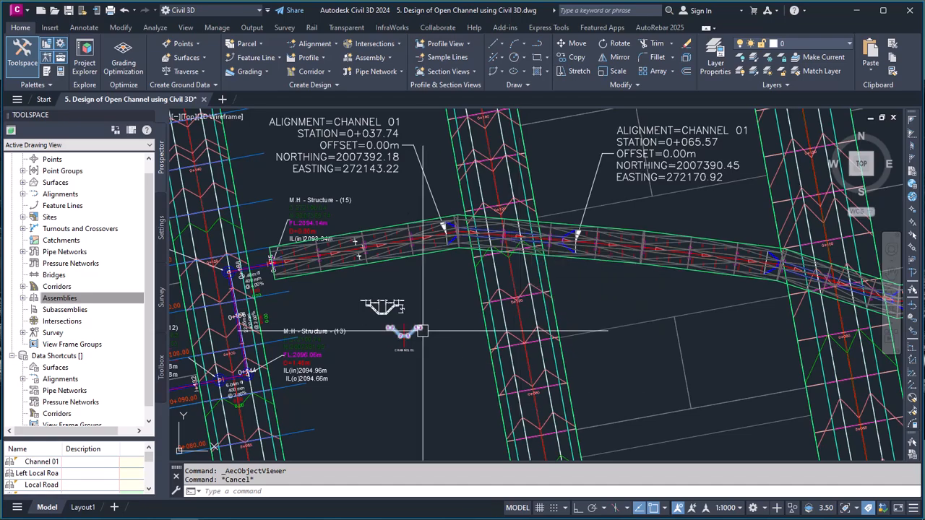
scroll(422, 331, up, 5)
scroll(470, 294, down, 10)
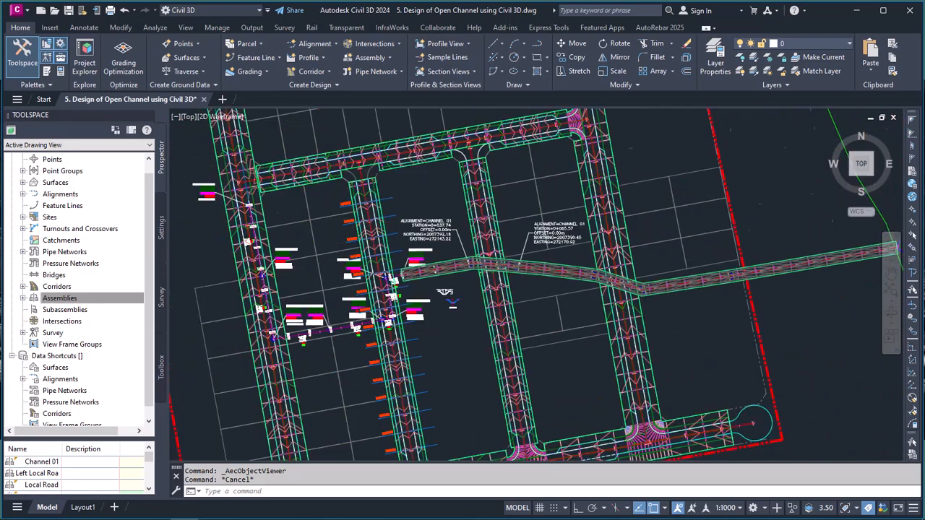
- Examine the channel in plan and the dimensioned typical cross-section beside the Channel 01 assembly
scroll(465, 293, down, 4)
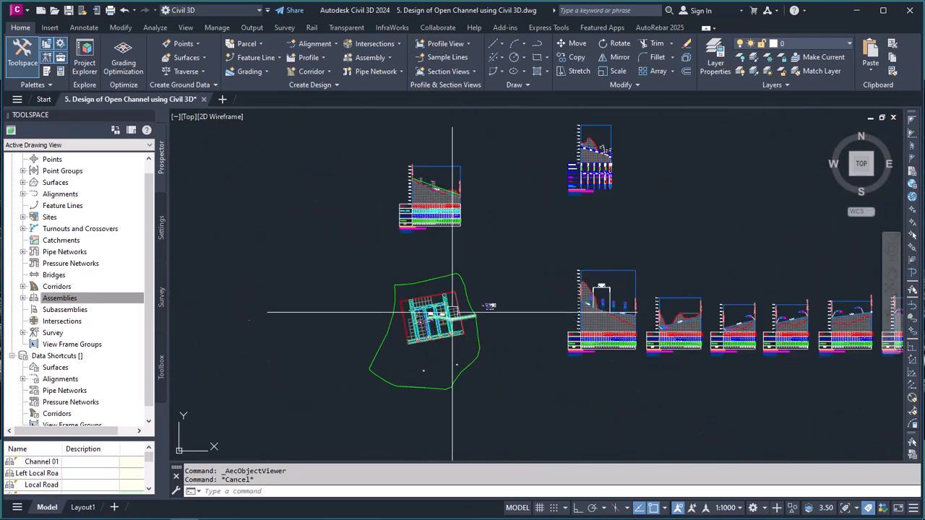
scroll(465, 289, up, 2)
scroll(420, 260, down, 3)
scroll(441, 267, up, 3)
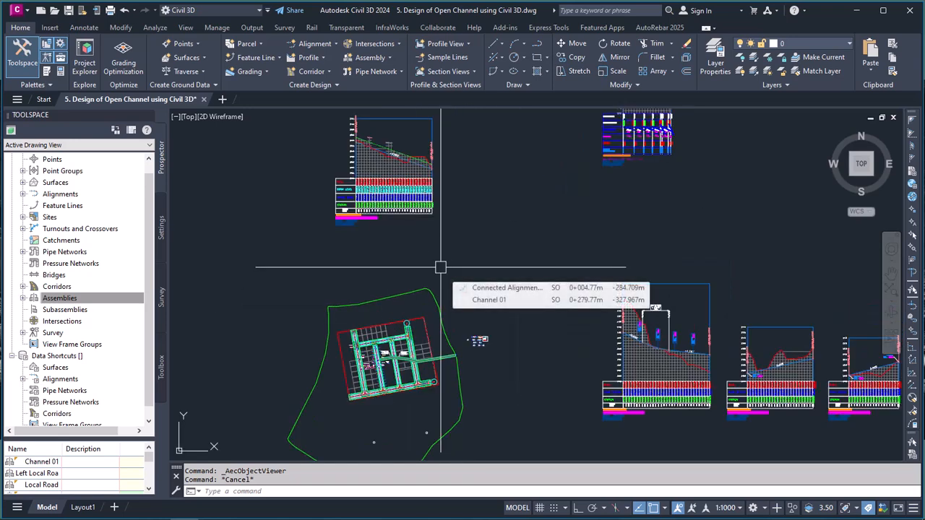
scroll(440, 267, up, 10)
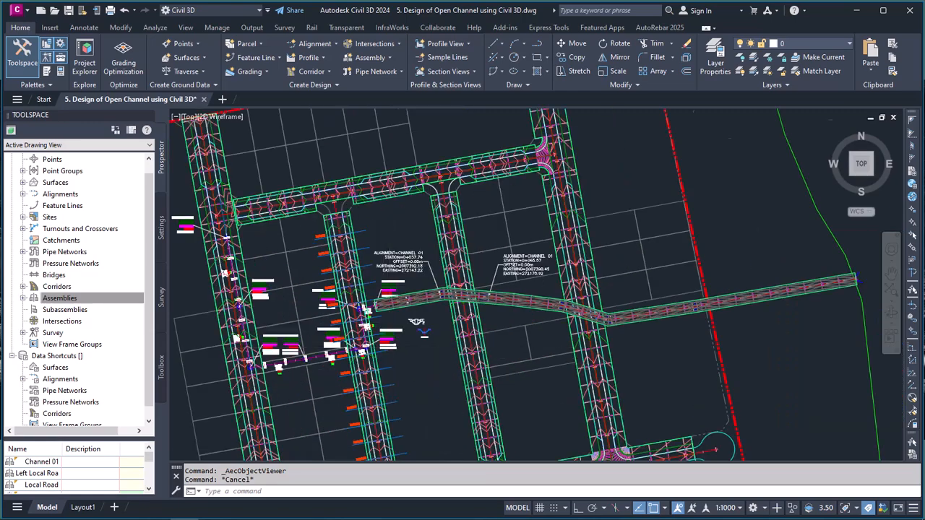
scroll(420, 310, up, 10)
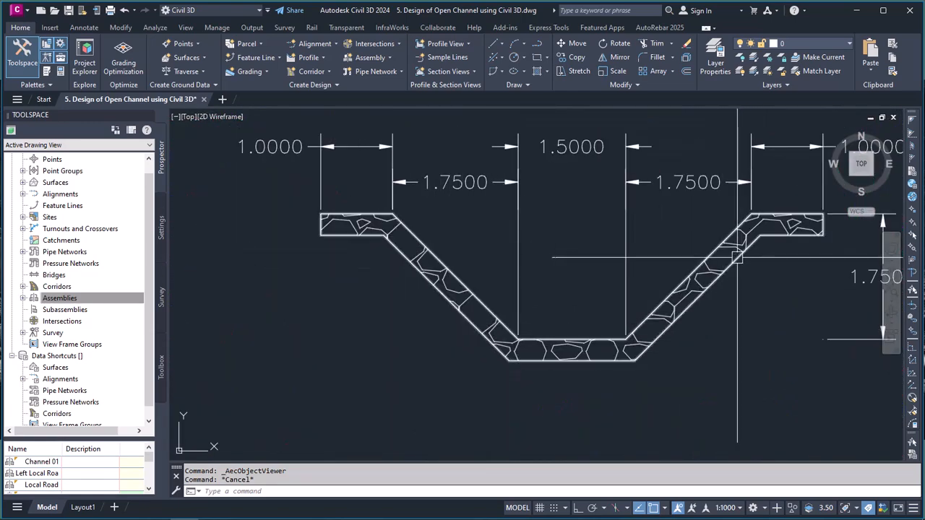
scroll(542, 286, down, 2)
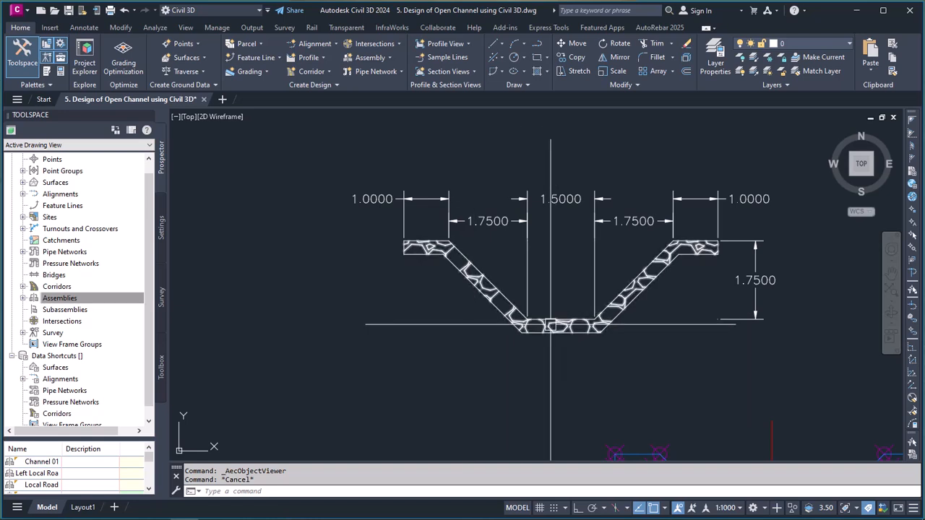
scroll(452, 276, down, 5)
scroll(516, 326, up, 4)
scroll(497, 324, down, 2)
scroll(464, 269, up, 2)
scroll(471, 306, down, 2)
scroll(471, 307, up, 4)
scroll(433, 296, down, 6)
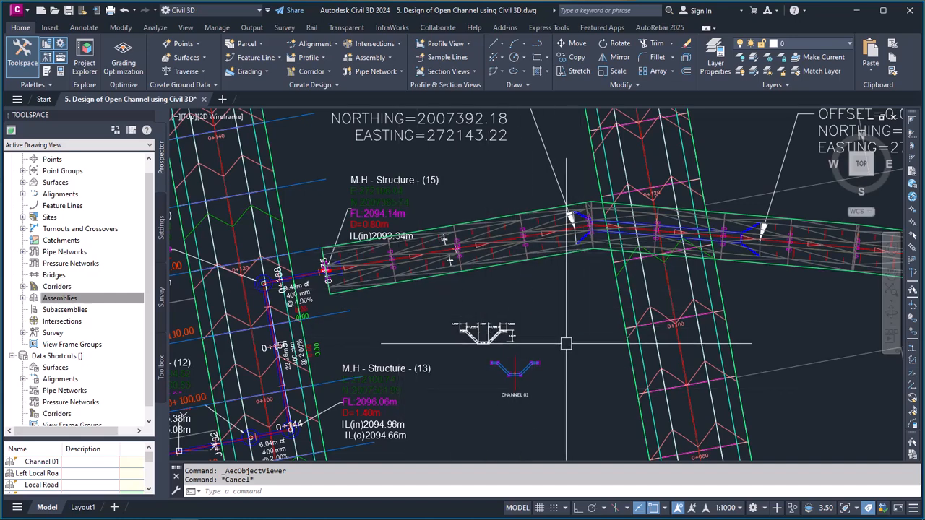
- Examine the channel's design invert, top and existing ground lines along its profile view
scroll(624, 388, down, 8)
scroll(547, 238, up, 8)
scroll(691, 297, down, 4)
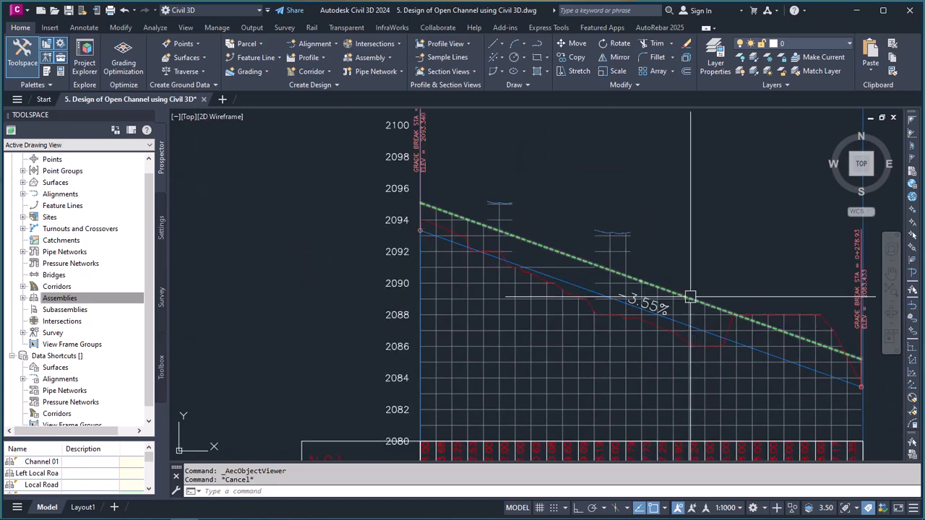
scroll(497, 243, up, 4)
scroll(543, 240, down, 3)
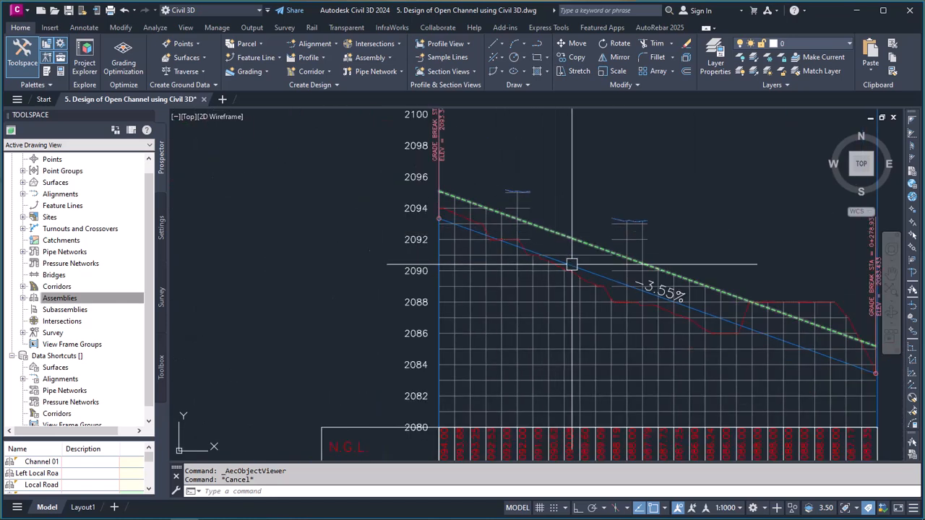
scroll(692, 300, down, 2)
scroll(694, 300, up, 2)
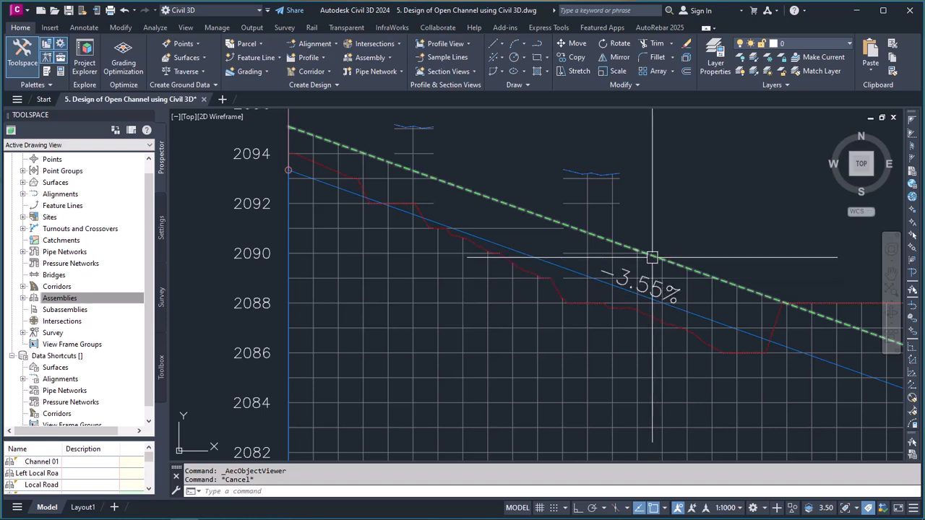
scroll(557, 241, down, 2)
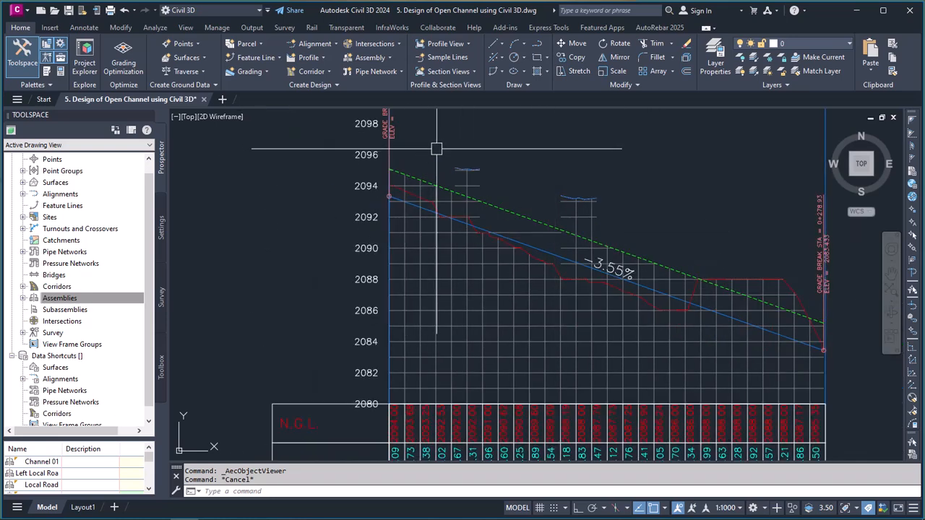
- Sketch a short polyline sloping down and outward from the start of the first road crossing line in the channel profile view
scroll(470, 187, up, 4)
text(pl)
key(Return)
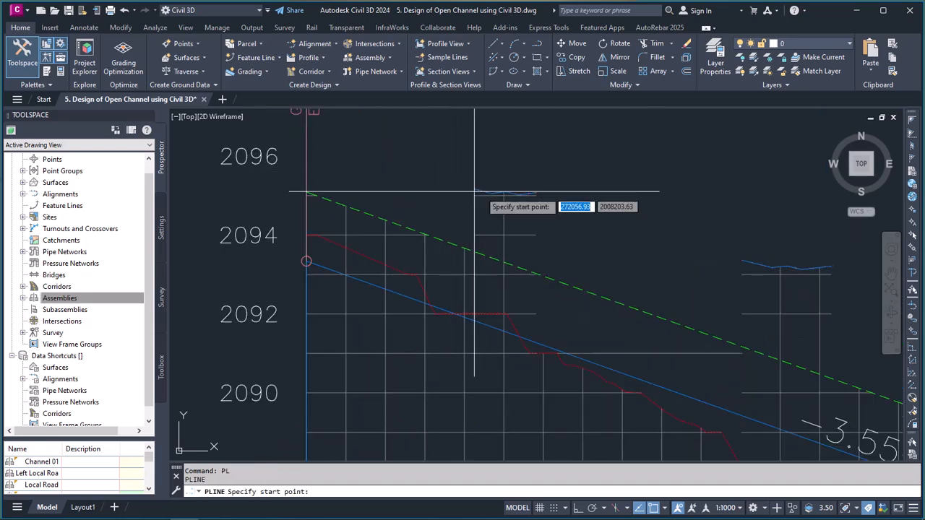
scroll(475, 189, up, 5)
click(469, 186)
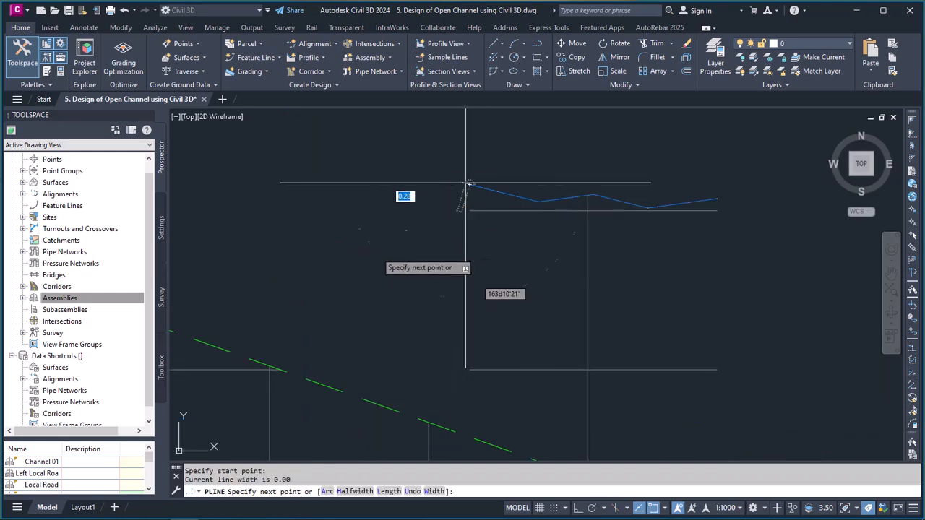
scroll(498, 254, down, 4)
key(Escape)
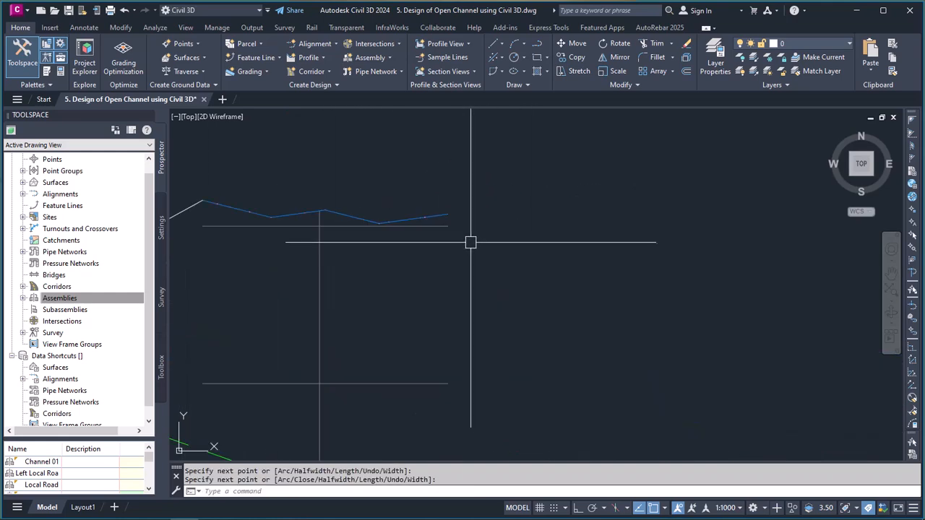
- Sketch a second polyline sloping down and outward from the far end of the same road crossing line
key(Return)
click(448, 214)
click(585, 351)
scroll(593, 315, down, 5)
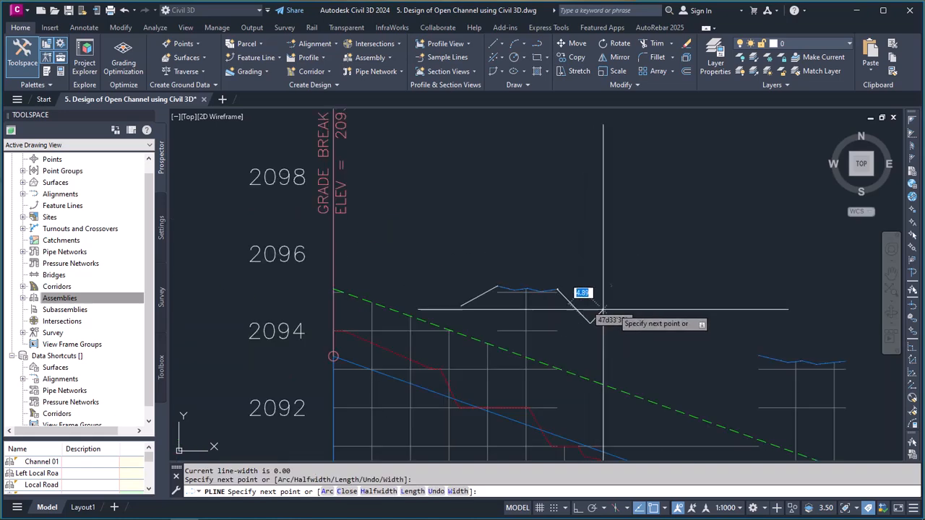
key(Return)
scroll(545, 355, up, 2)
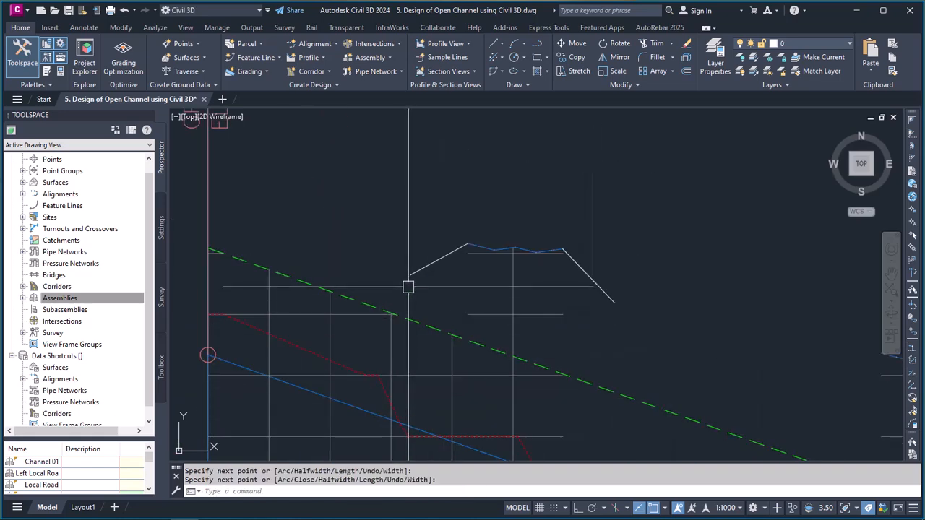
text(pl)
key(Return)
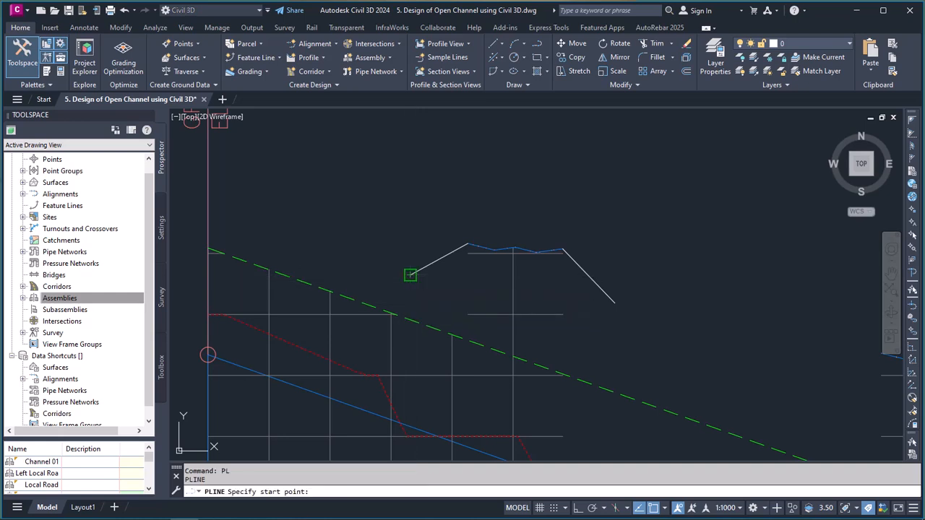
click(409, 275)
scroll(412, 275, down, 2)
scroll(417, 340, up, 2)
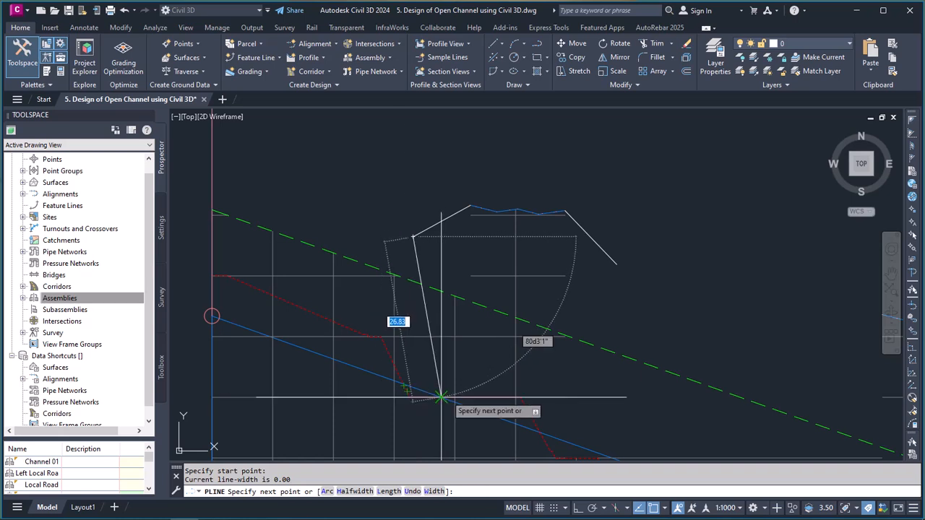
key(Escape)
- Delete the two sloping polylines sketched at the ends of the road crossing line
click(428, 228)
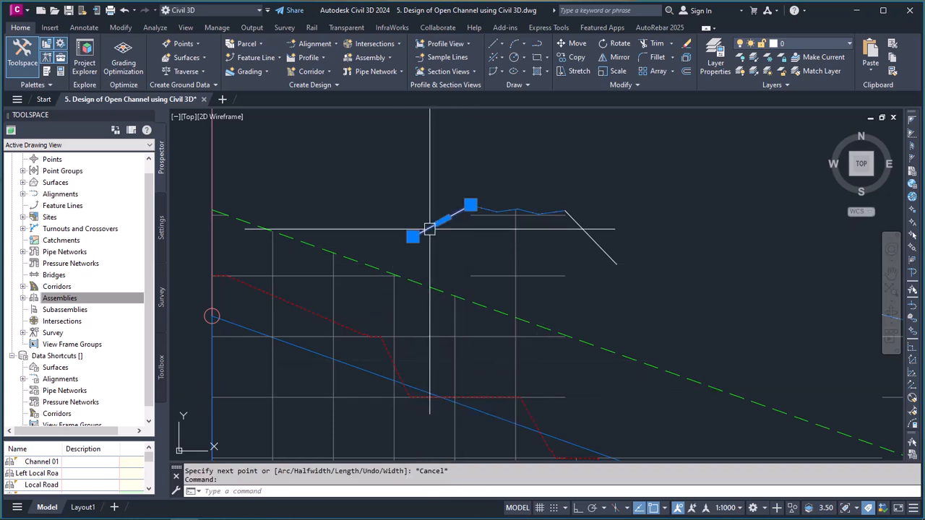
click(612, 257)
key(Delete)
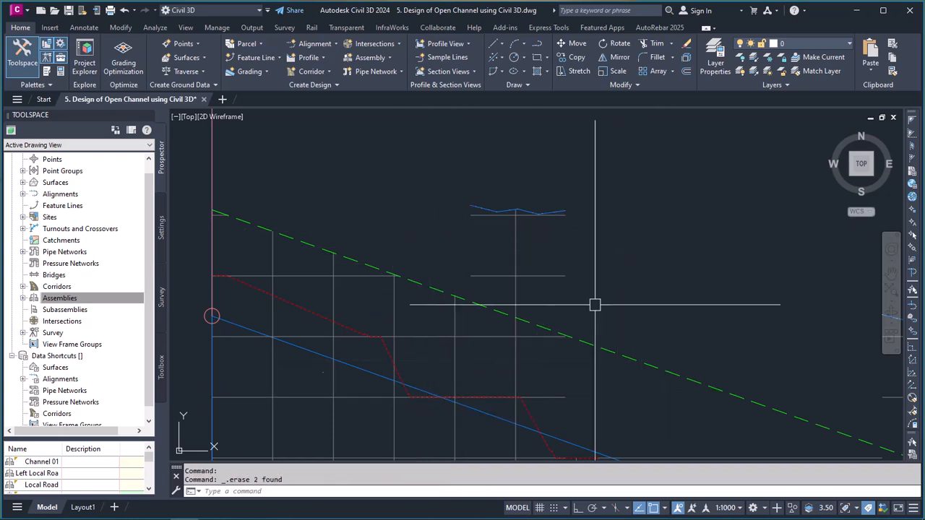
- Examine the road crossing lines against the channel's top and invert profiles, then the overall drawing layout
scroll(432, 261, down, 2)
scroll(460, 354, up, 2)
scroll(470, 356, down, 4)
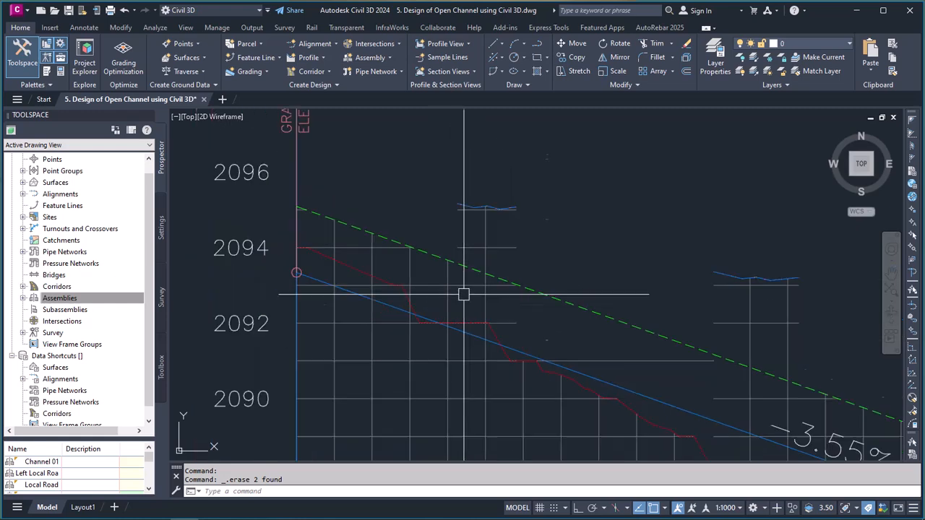
scroll(532, 277, up, 2)
scroll(589, 267, down, 1)
scroll(594, 270, down, 2)
scroll(546, 365, up, 2)
scroll(557, 336, down, 6)
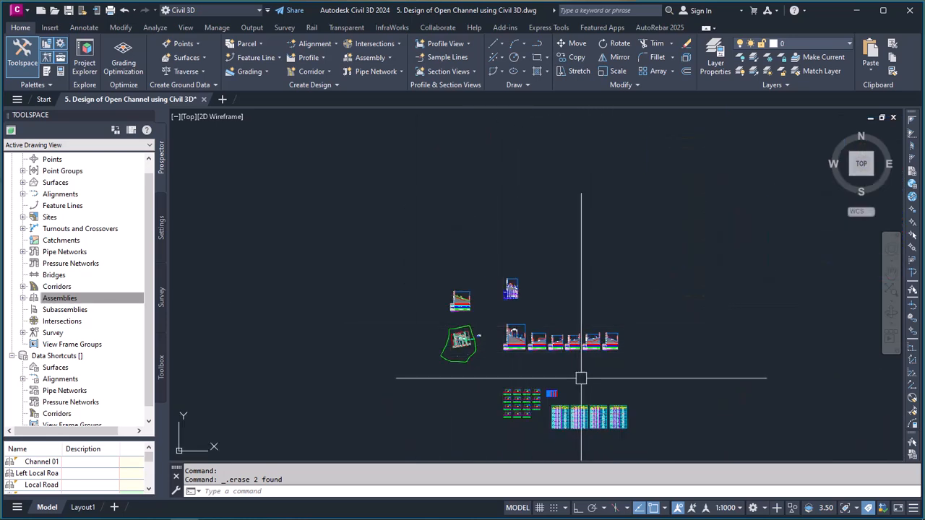
- Review the site plan and profile views with a zoom window, the channel's road crossings up close, and the complete drawing
scroll(588, 378, up, 2)
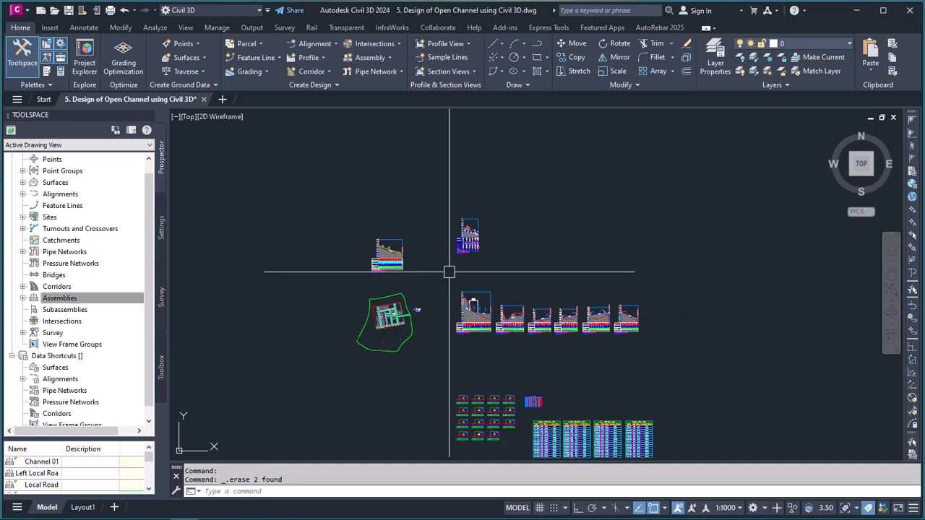
key(Return)
scroll(344, 217, down, 2)
click(335, 207)
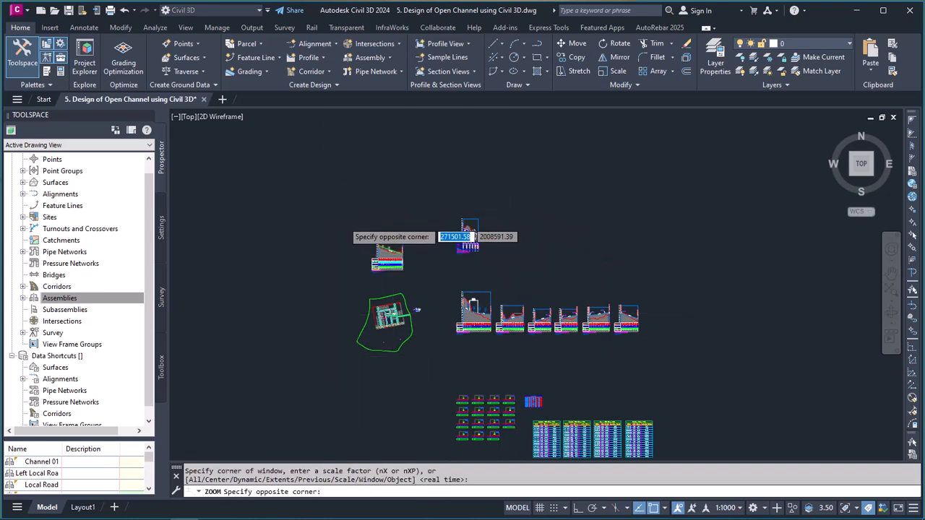
click(557, 370)
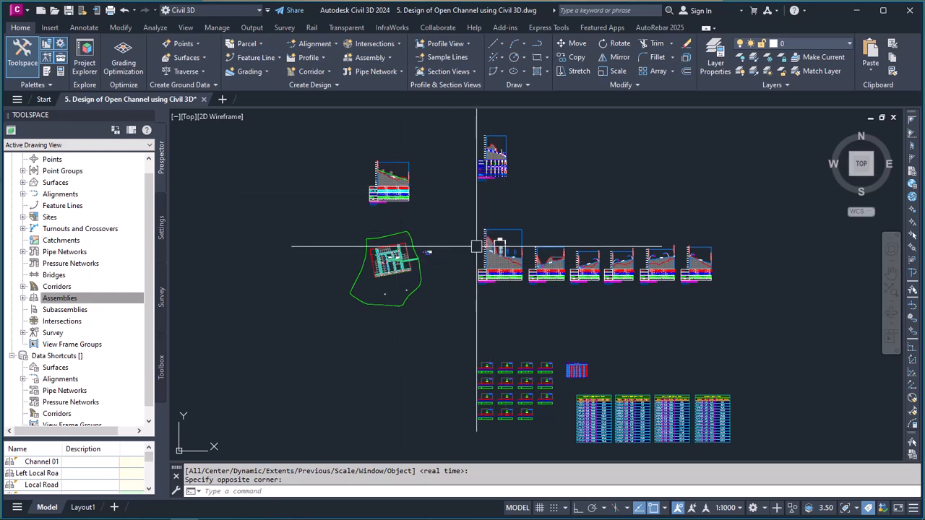
scroll(368, 262, up, 6)
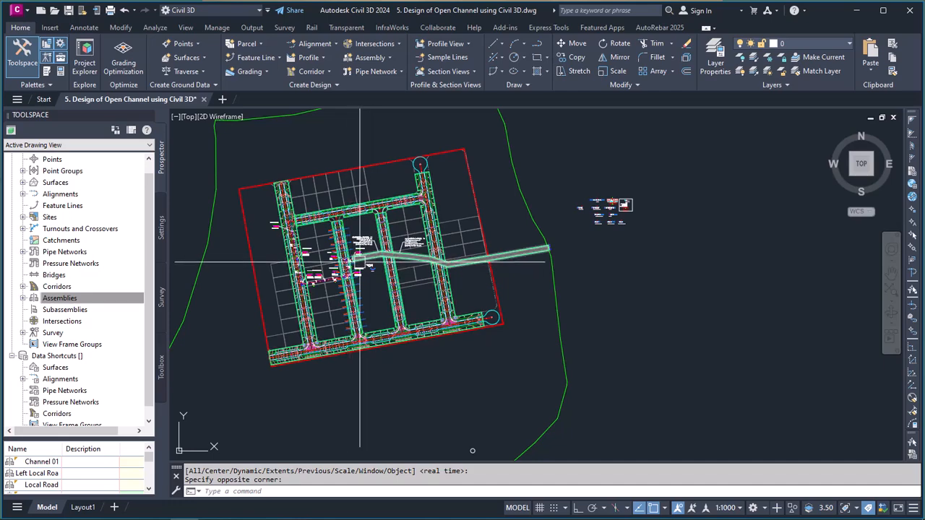
scroll(357, 266, up, 6)
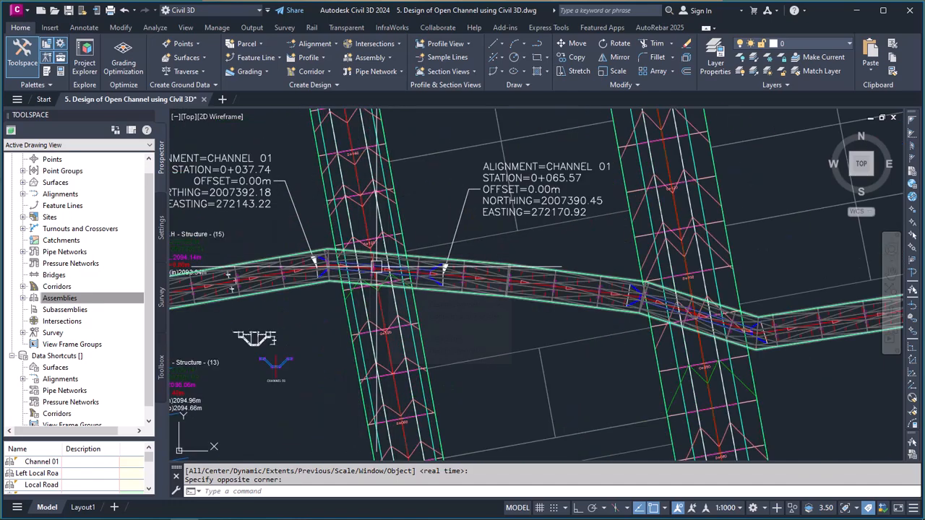
scroll(368, 282, down, 10)
scroll(364, 293, down, 3)
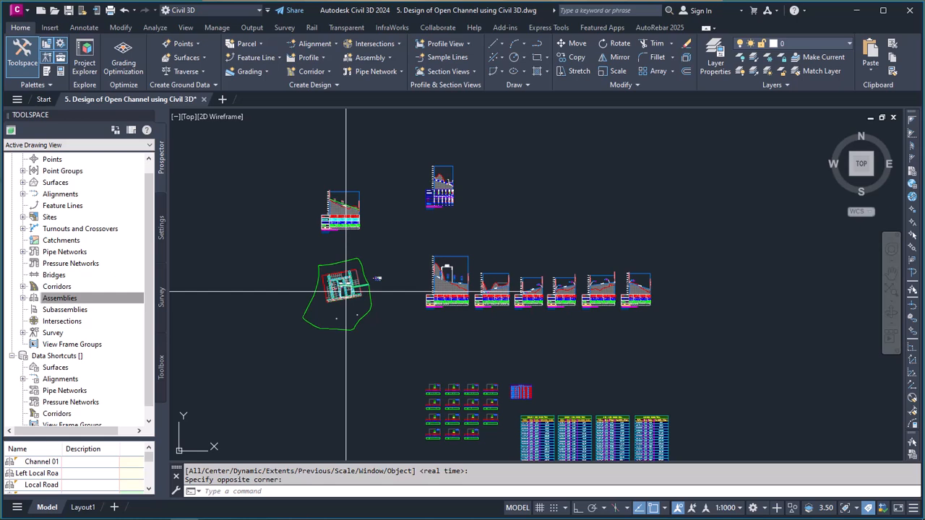
scroll(394, 258, down, 2)
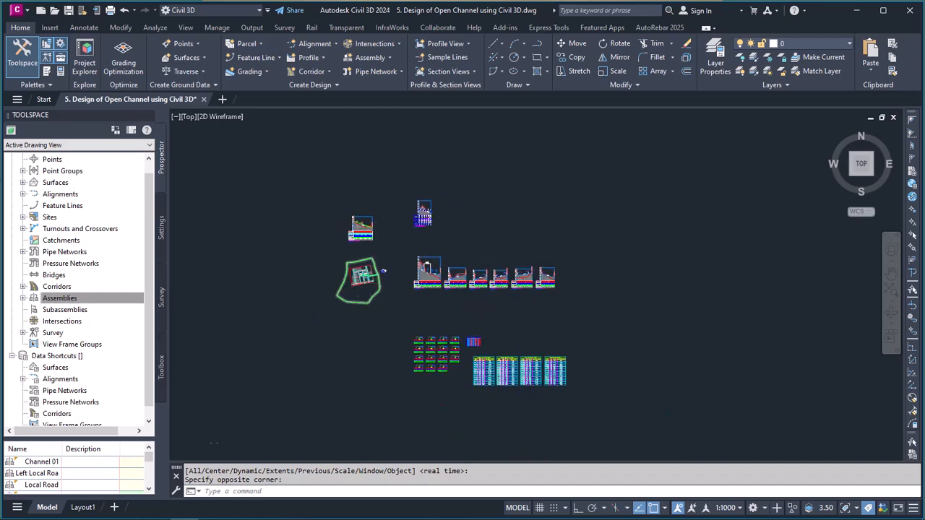
scroll(376, 291, up, 2)
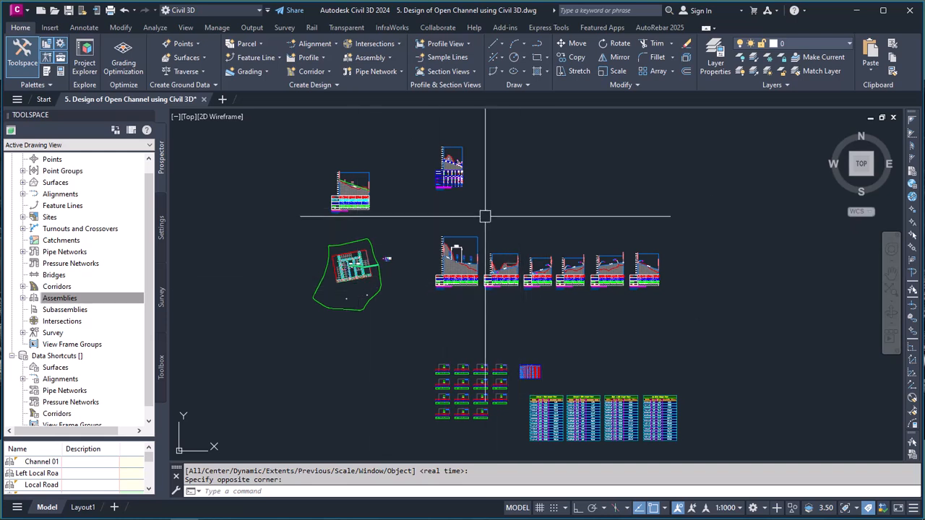
click(856, 11)
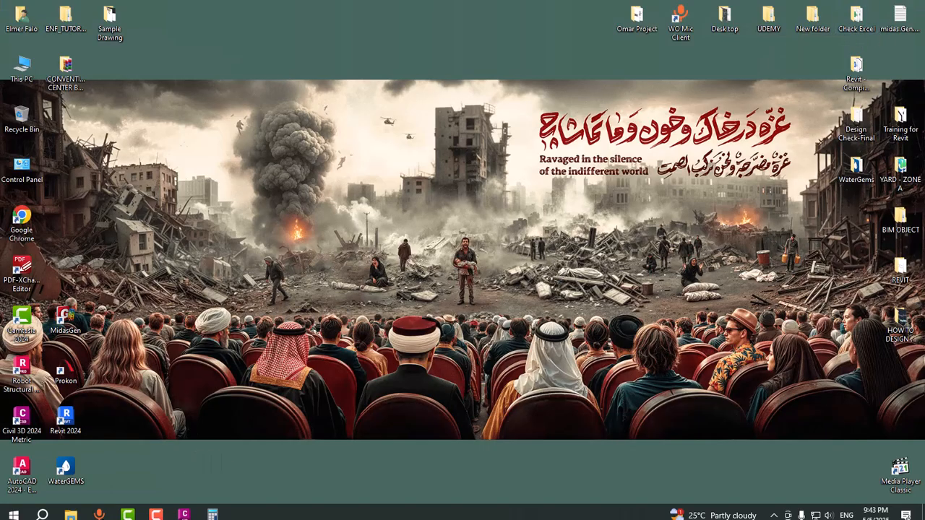
mouse_move(189, 510)
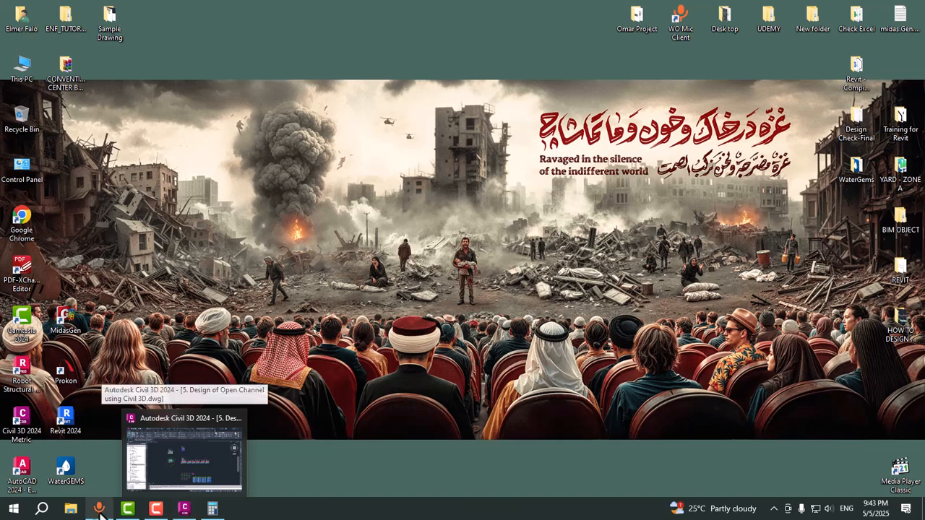
click(157, 515)
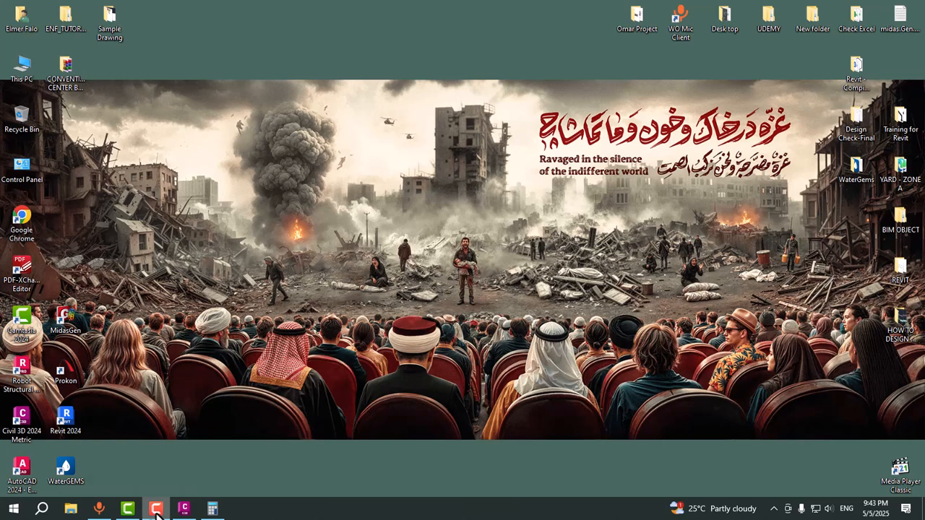
mouse_move(186, 514)
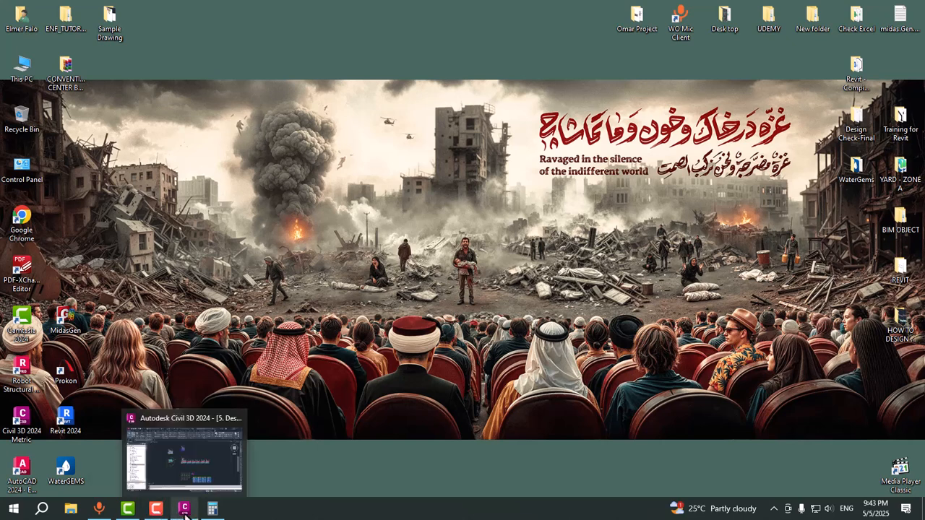
click(184, 448)
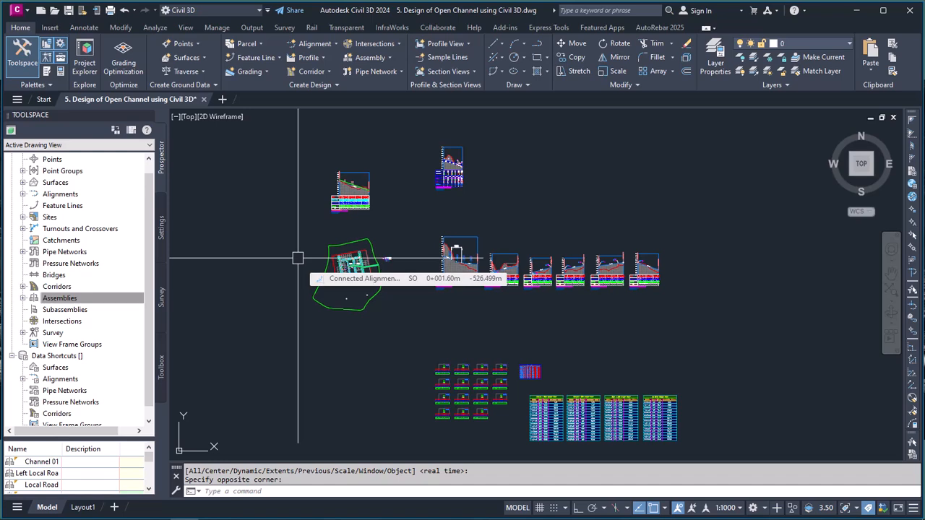
click(856, 10)
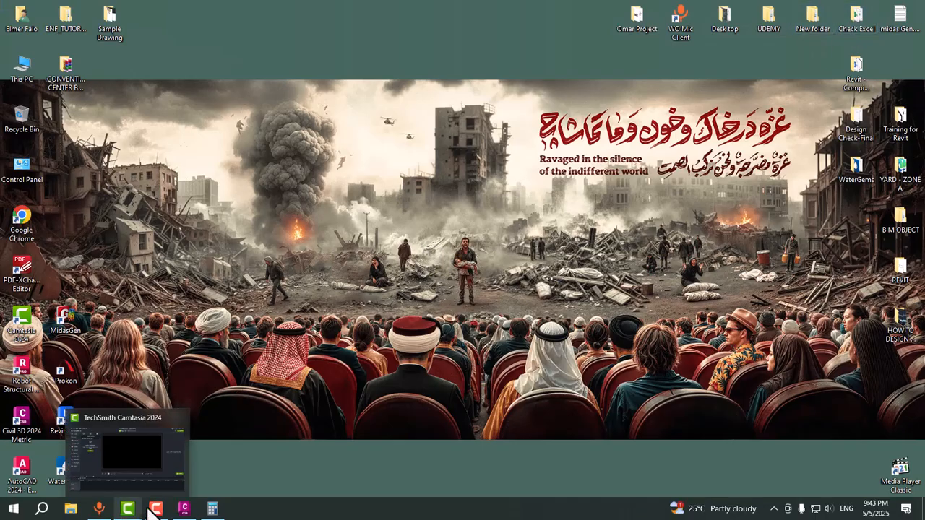
- Switch to Civil 3D and save the open channel drawing
click(187, 510)
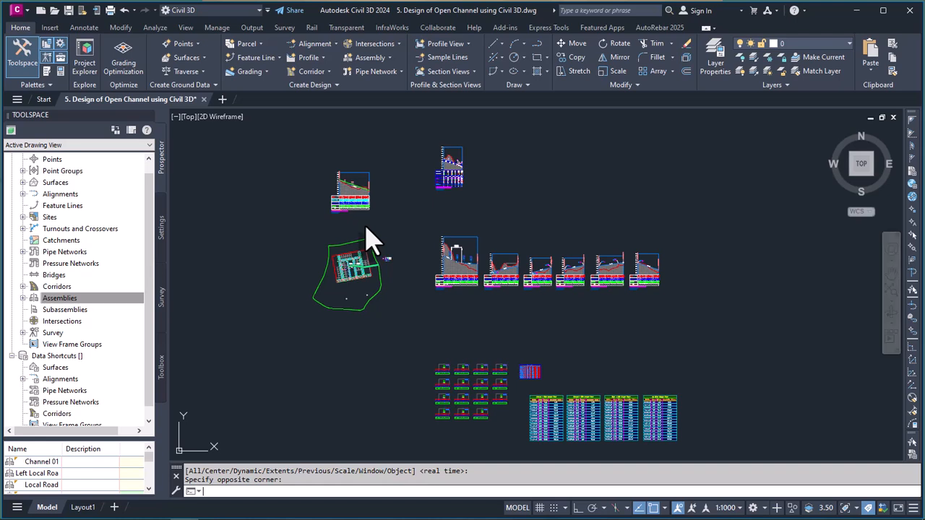
key(Escape)
key(ctrl+s)
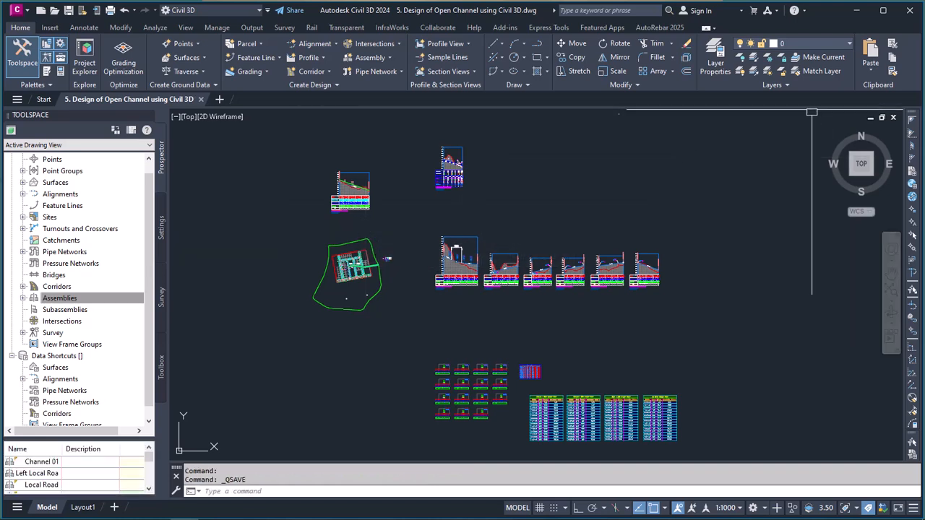
- Minimize Civil 3D and change the desktop to its next background picture
click(857, 10)
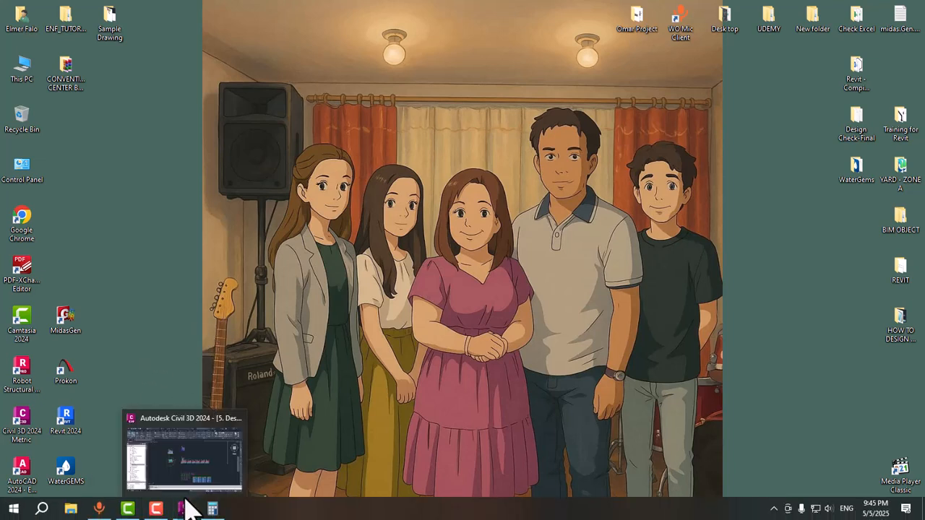
click(184, 508)
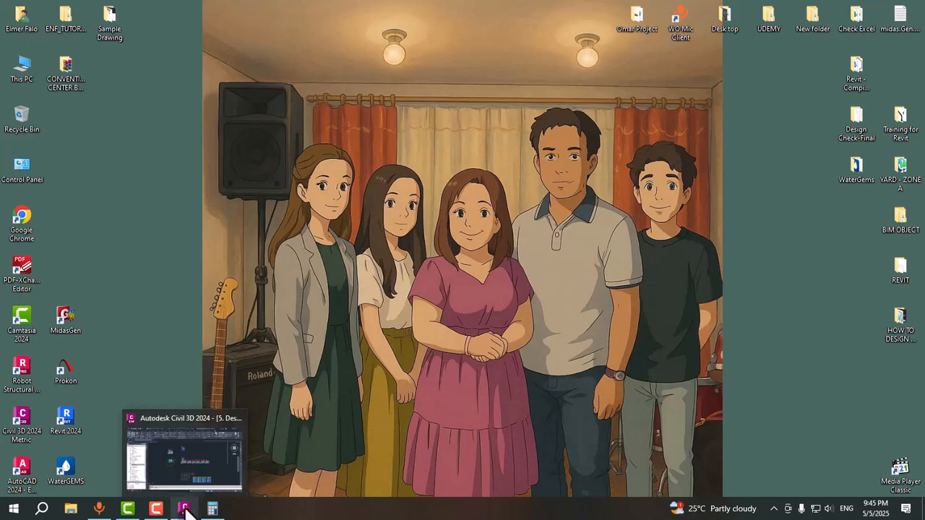
right_click(159, 284)
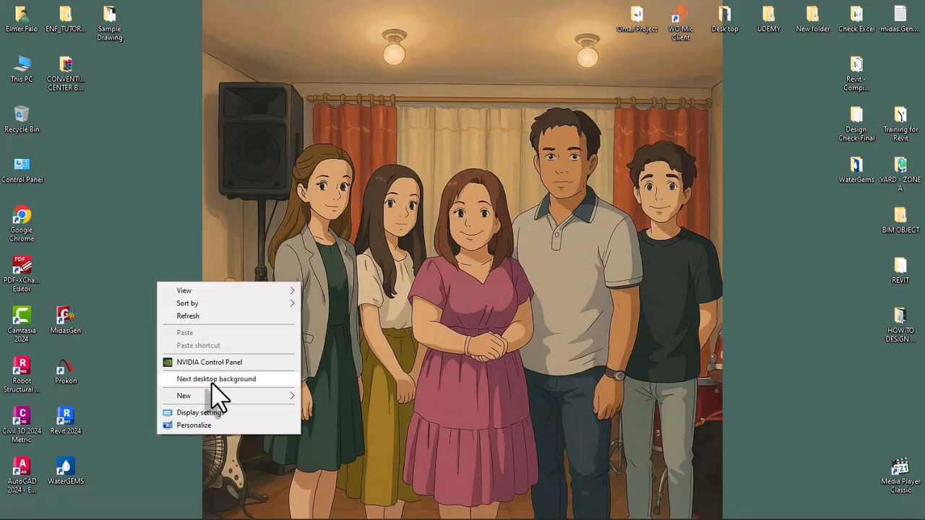
click(215, 379)
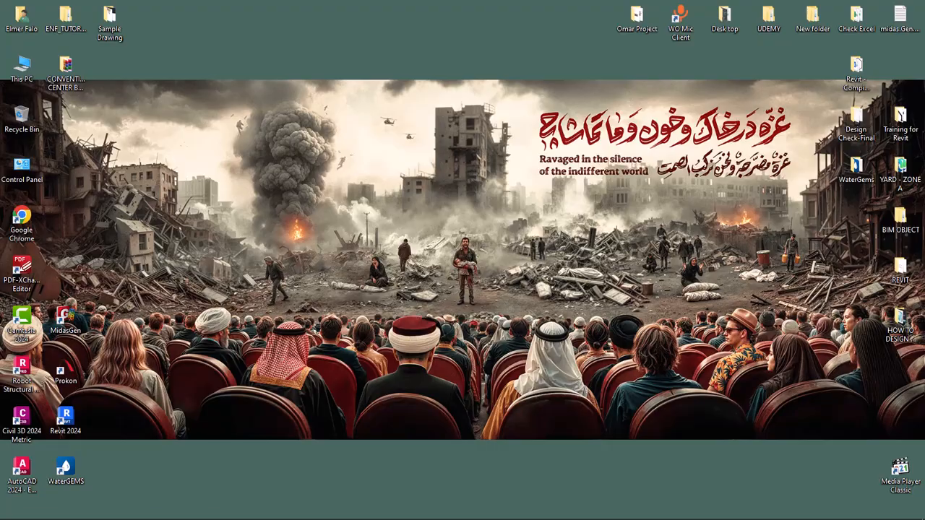
click(128, 509)
mouse_move(193, 516)
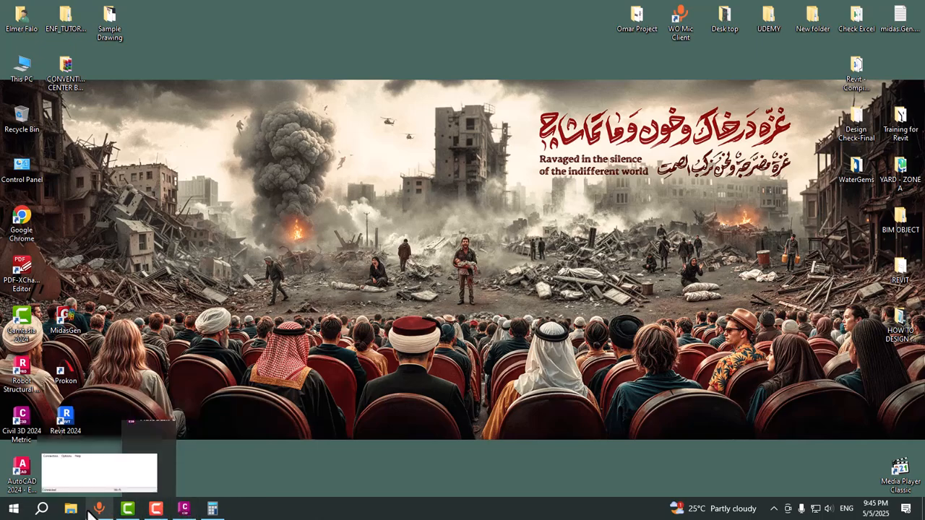
- Return to Civil 3D and examine the channel across the site plan, then the complete drawing layout with a zoom window
click(185, 509)
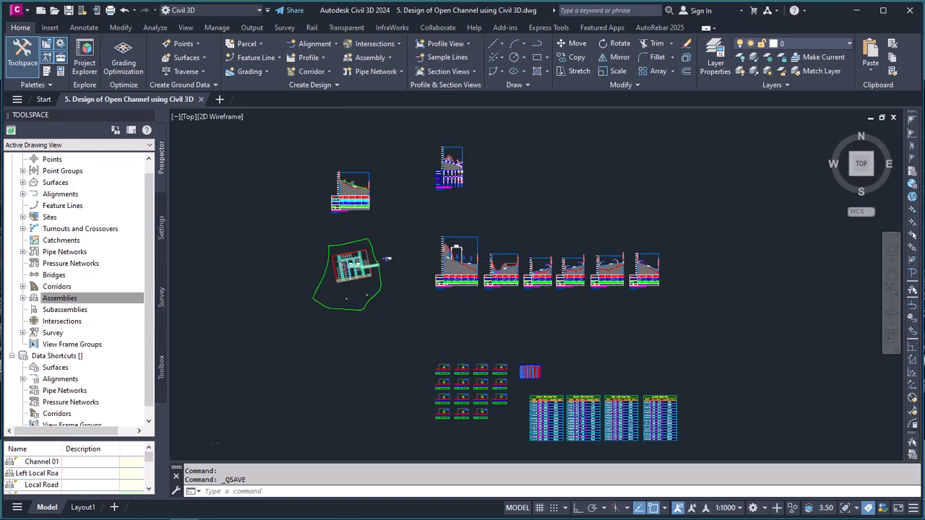
scroll(352, 261, up, 8)
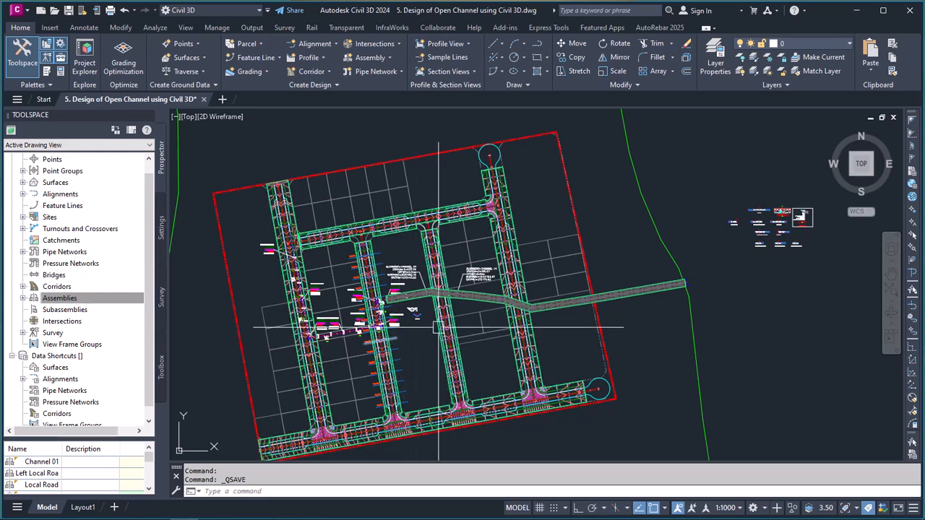
scroll(403, 325, down, 5)
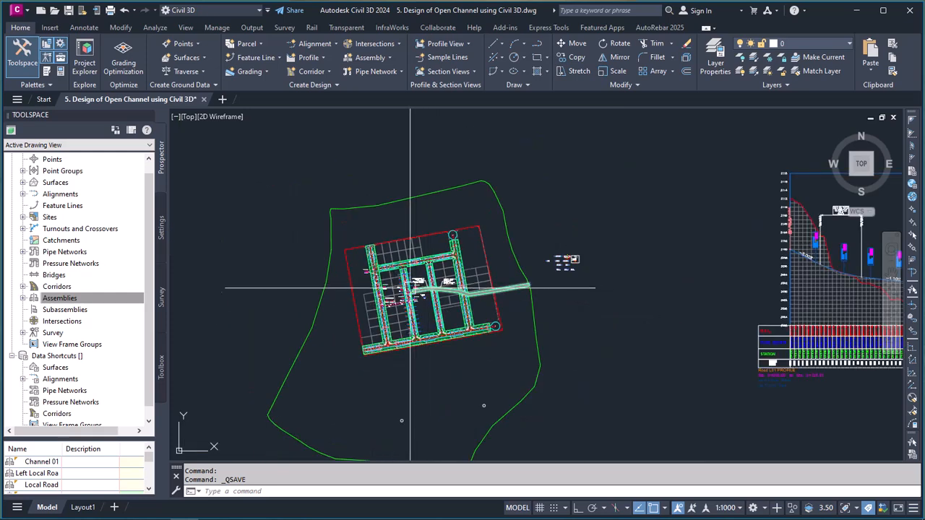
scroll(424, 223, down, 6)
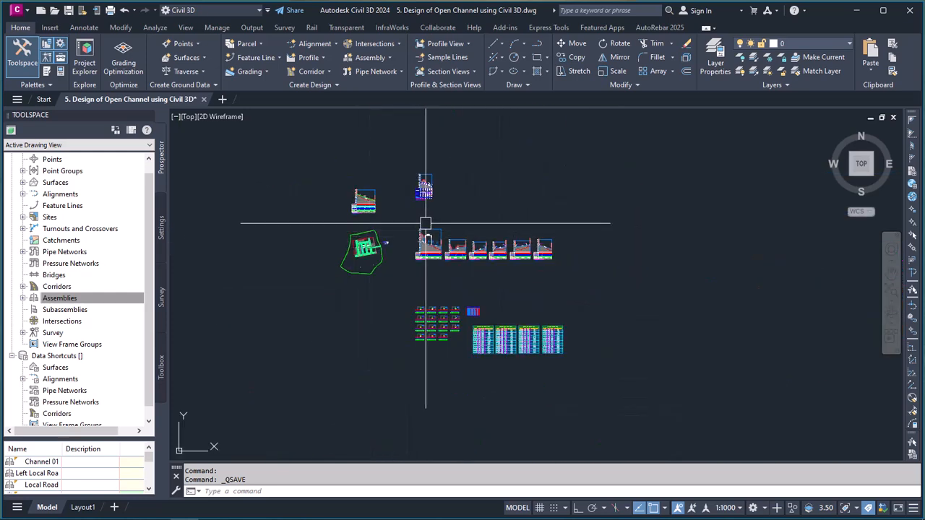
scroll(436, 223, up, 2)
text(z)
key(Return)
click(305, 144)
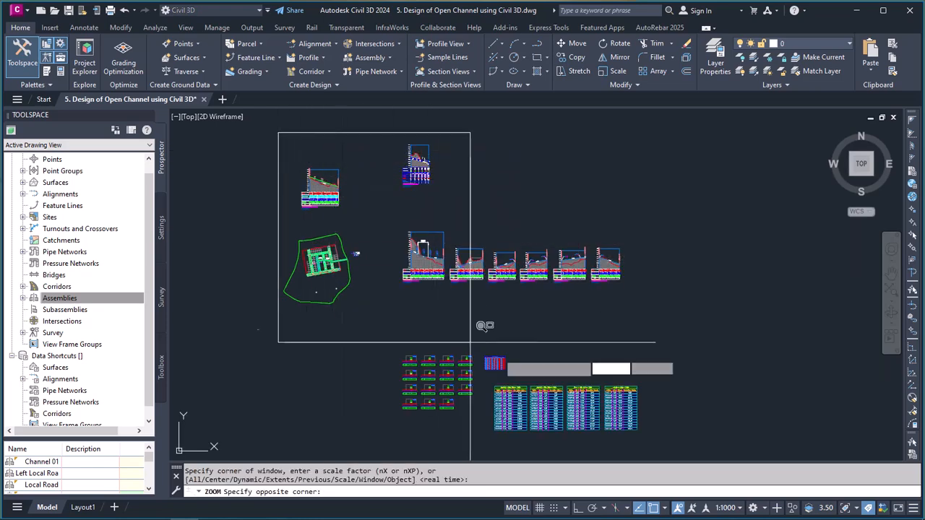
click(642, 432)
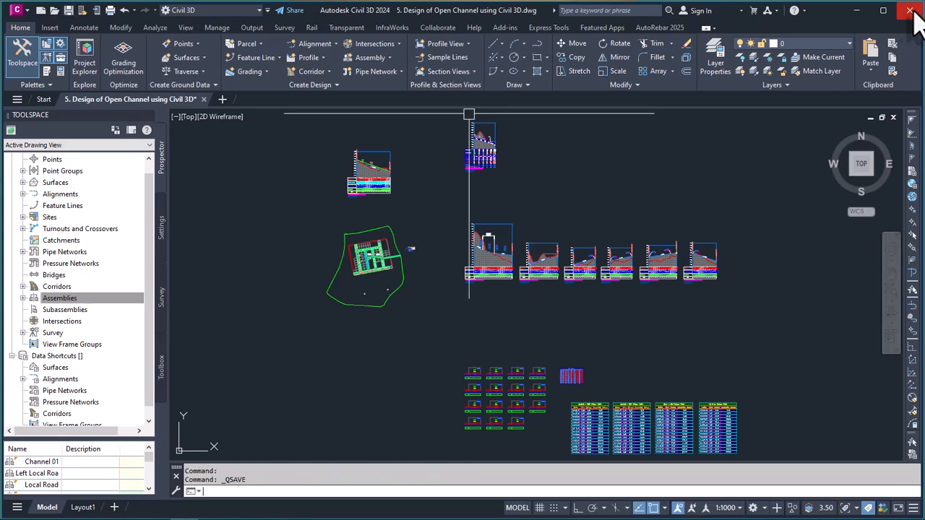
- Close the open channel drawing and exit Civil 3D
click(910, 10)
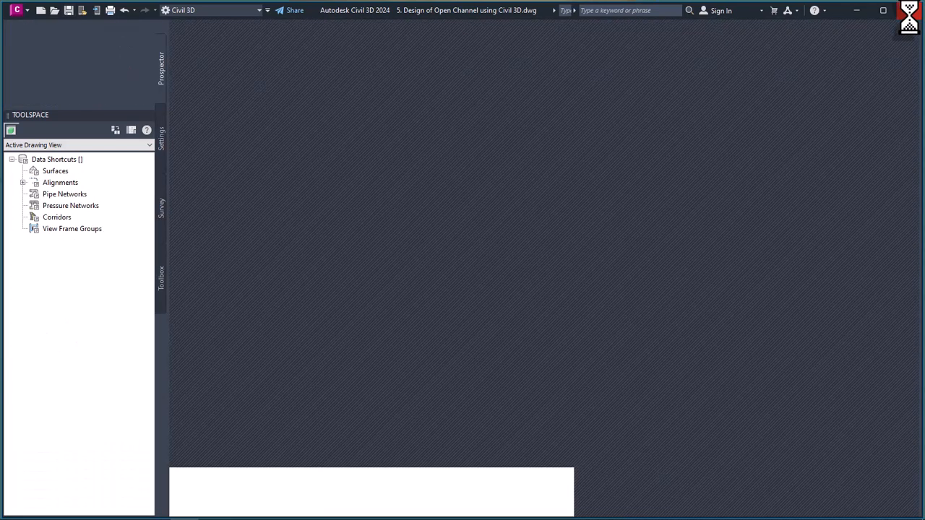